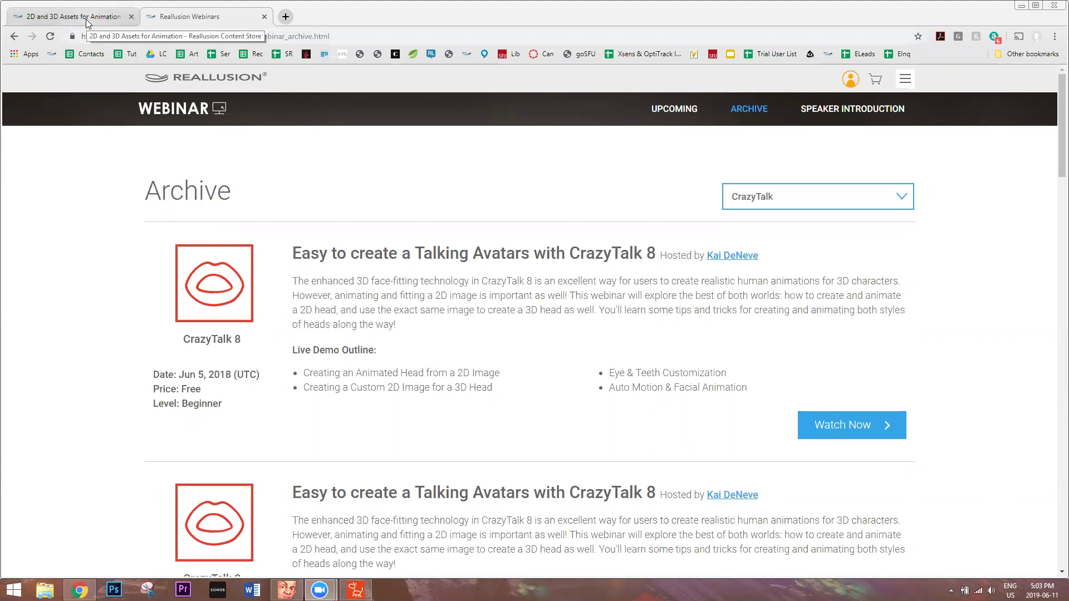
Switch to the already open Reallusion Content Store page and copy its web address
left_click(86, 21)
left_click(172, 39)
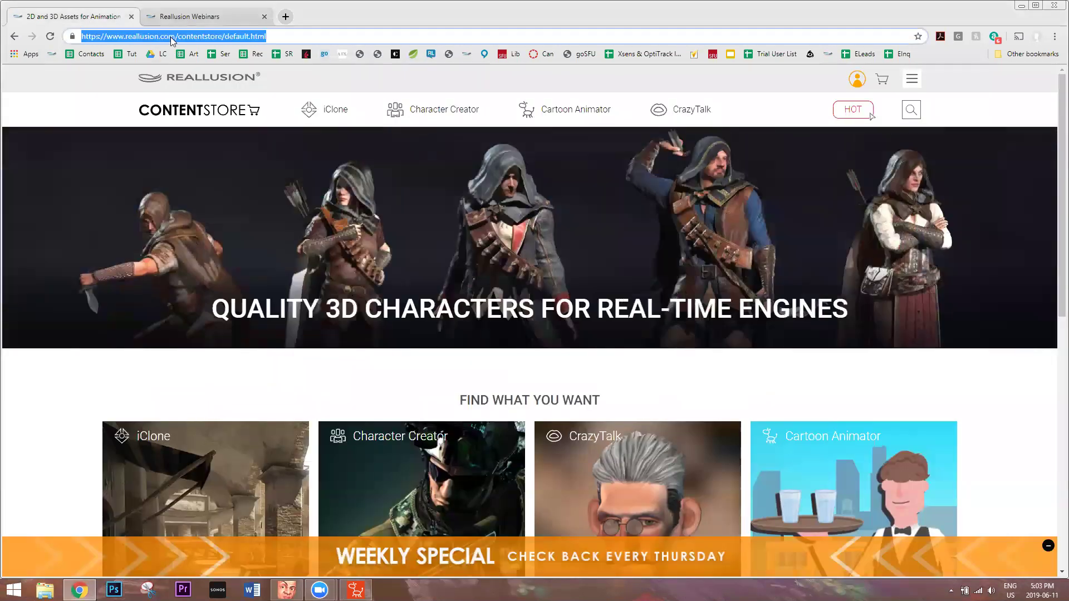
right_click(172, 39)
left_click(813, 79)
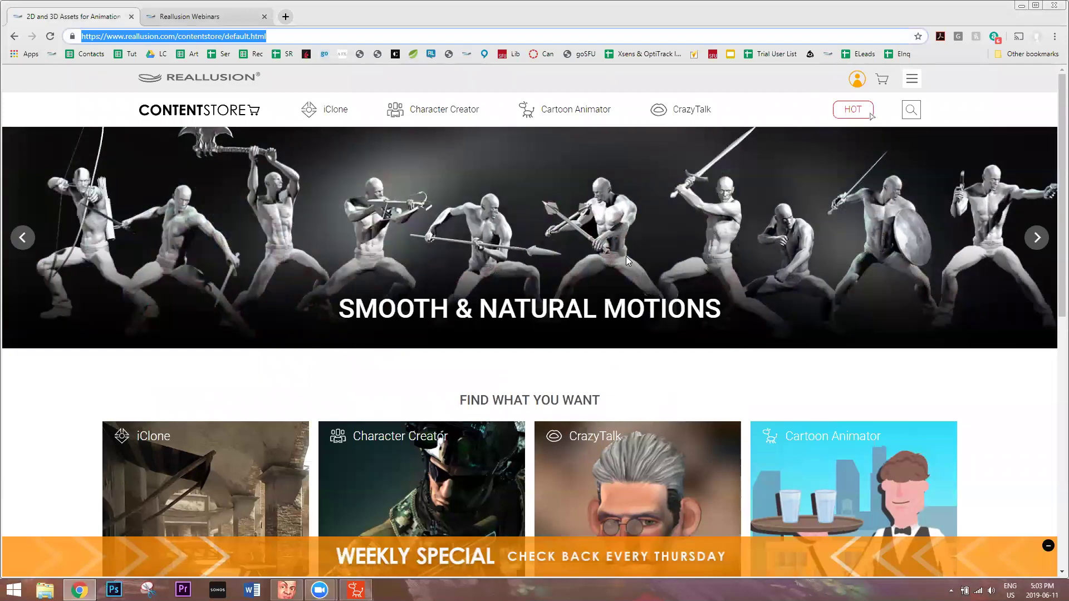
left_click(555, 266)
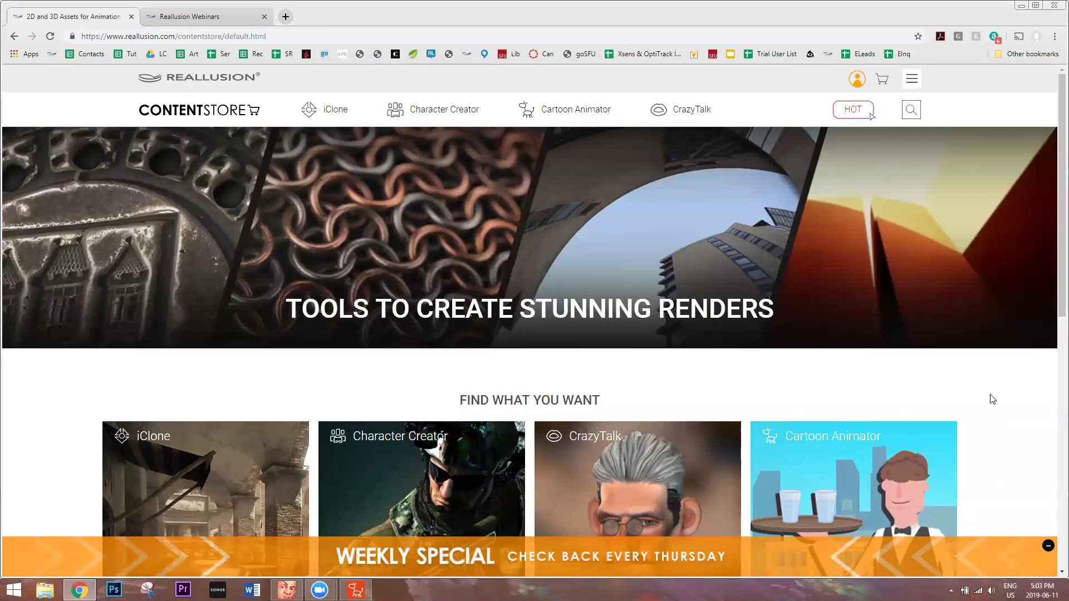
Open the CrazyTalk Talking Heads category from the Content Store's Find What You Want section
scroll(997, 401, "down", 1)
scroll(1001, 403, "down", 4)
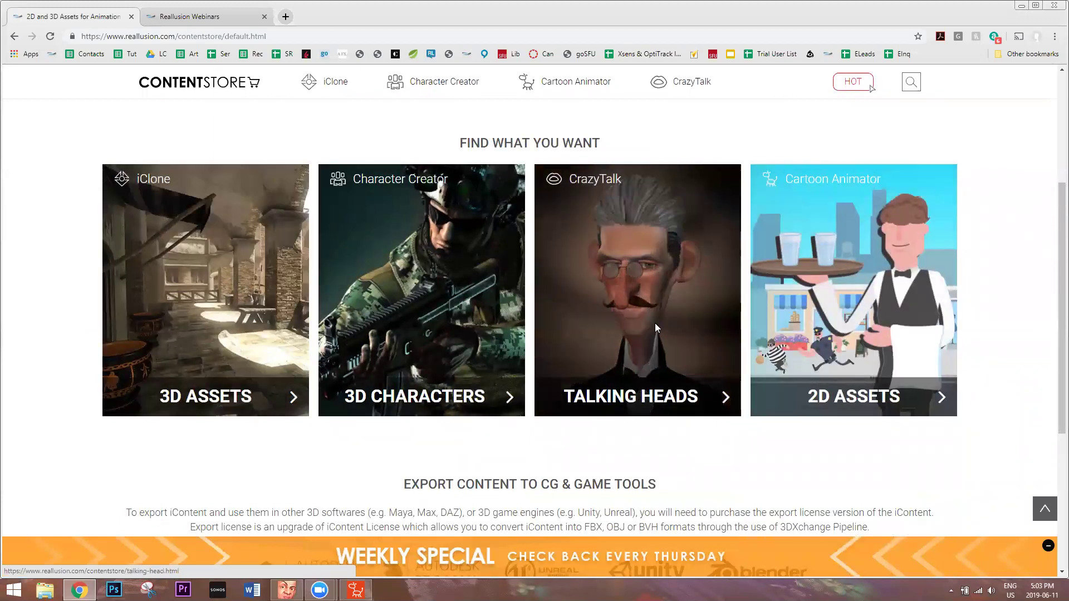
left_click(656, 327)
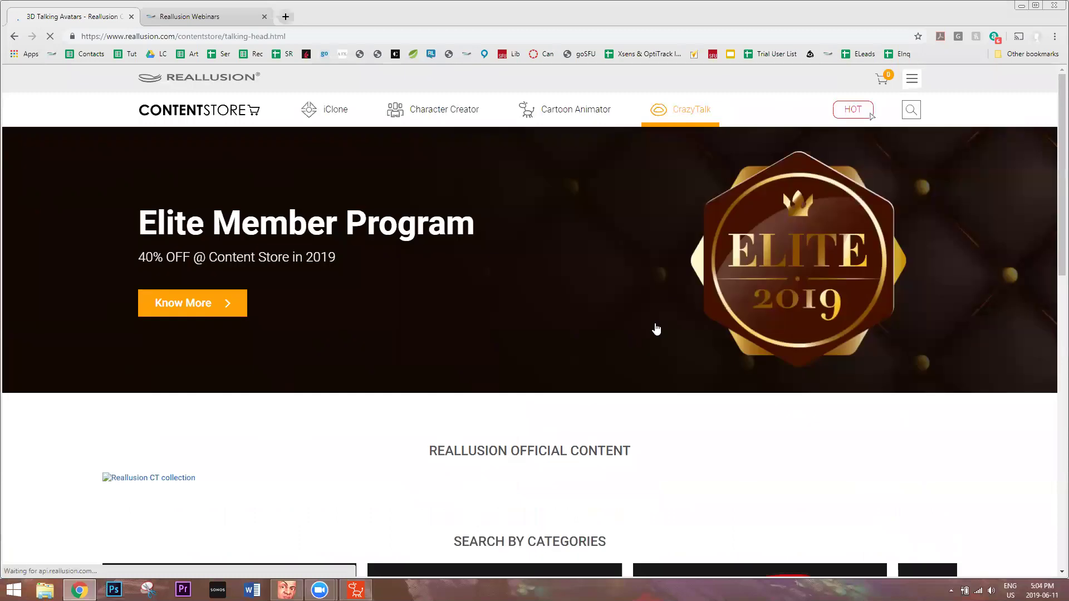
Look through the Talking Heads store page, including official content, actor and animation categories, trailers and export options
scroll(680, 350, "down", 8)
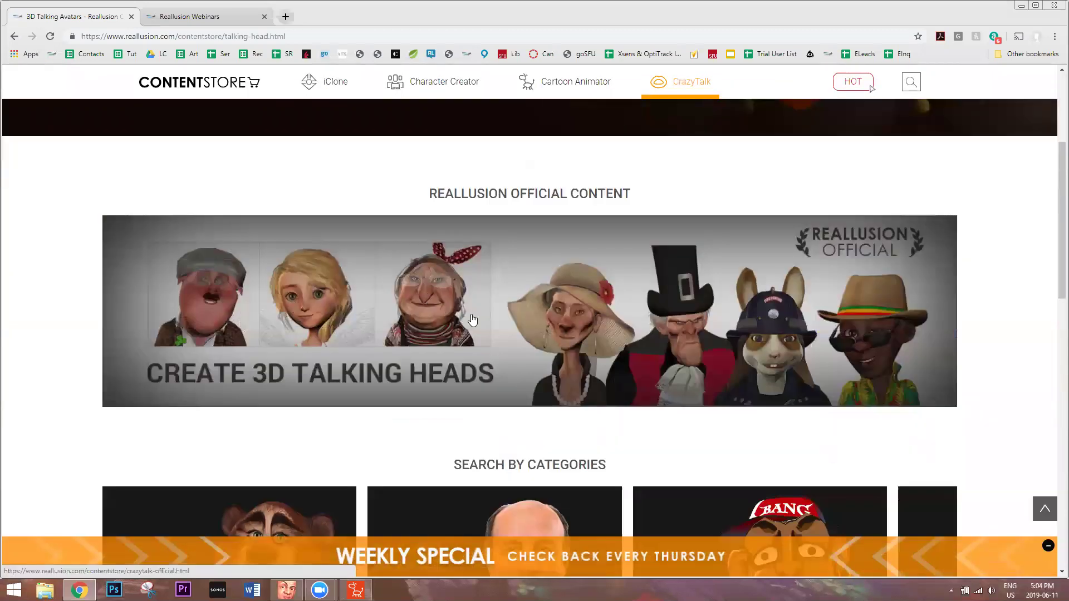
scroll(634, 333, "down", 1)
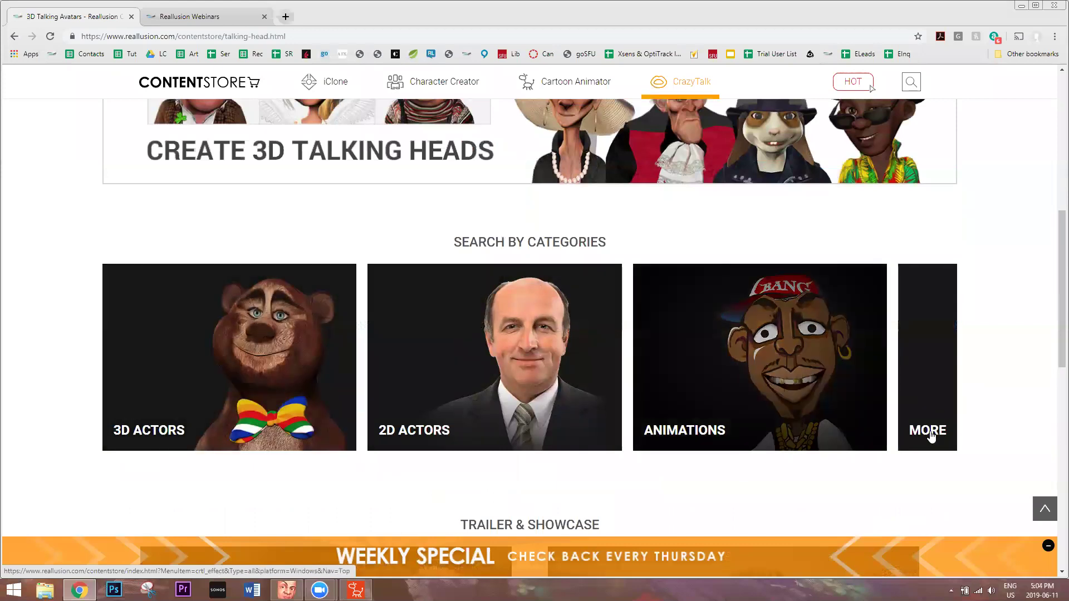
scroll(735, 356, "down", 2)
scroll(405, 225, "down", 5)
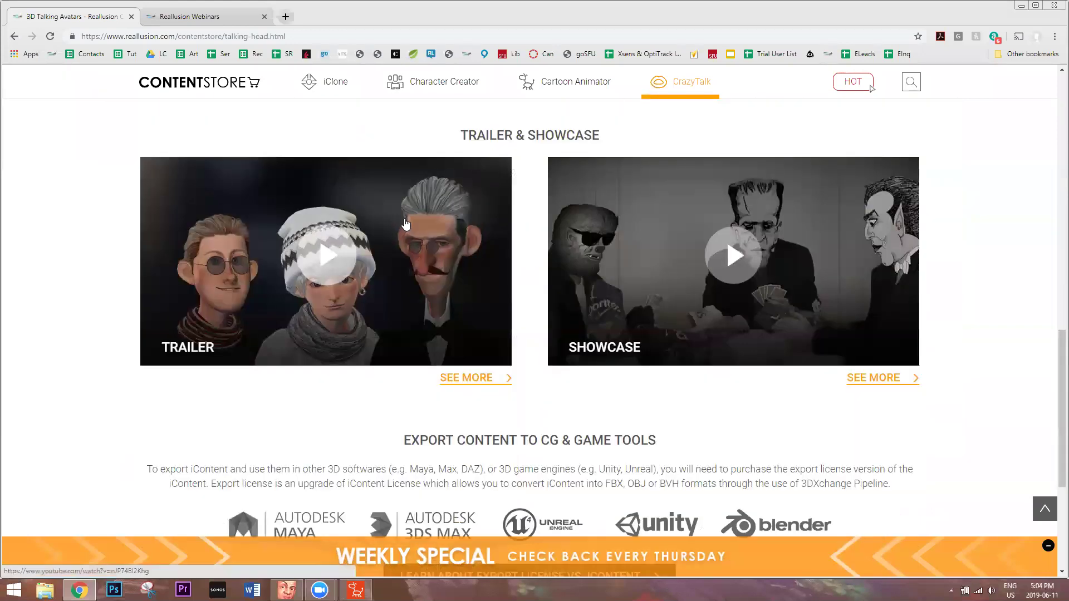
scroll(405, 224, "down", 5)
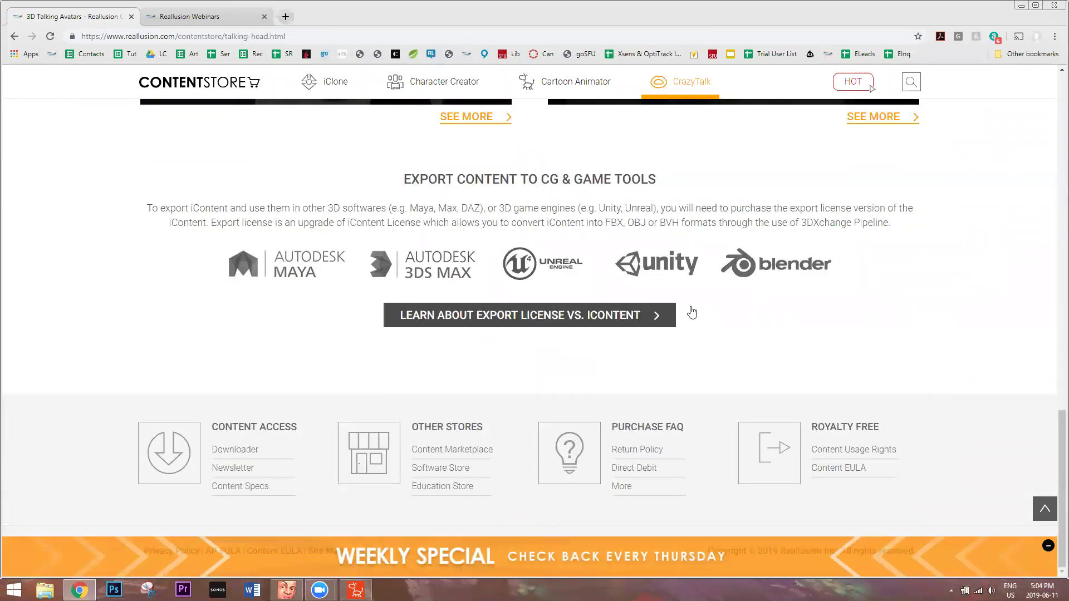
scroll(690, 311, "up", 1)
scroll(691, 310, "up", 4)
scroll(432, 406, "up", 3)
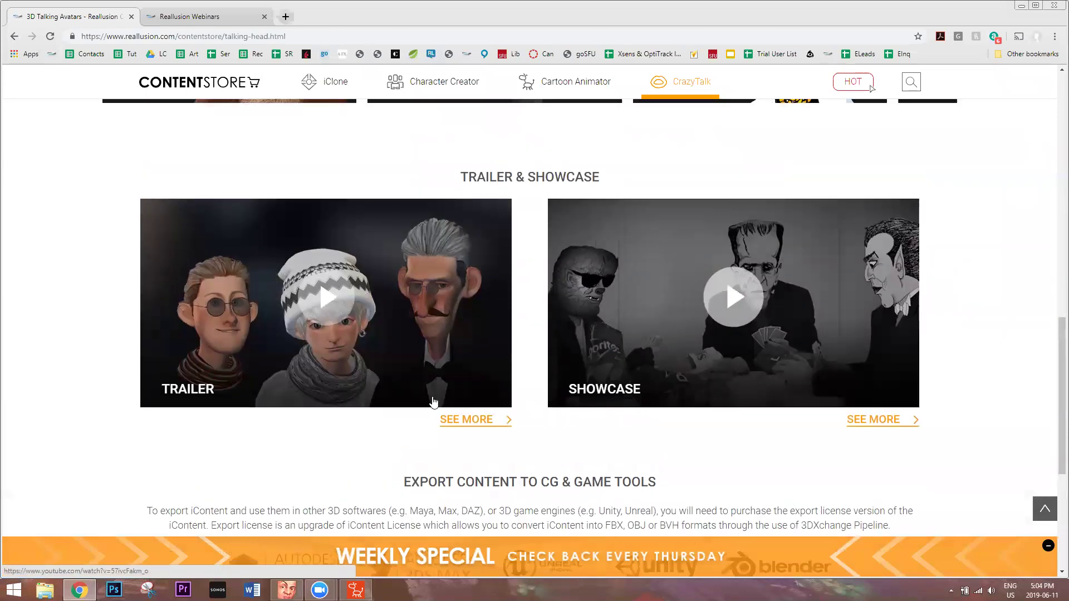
scroll(582, 359, "up", 2)
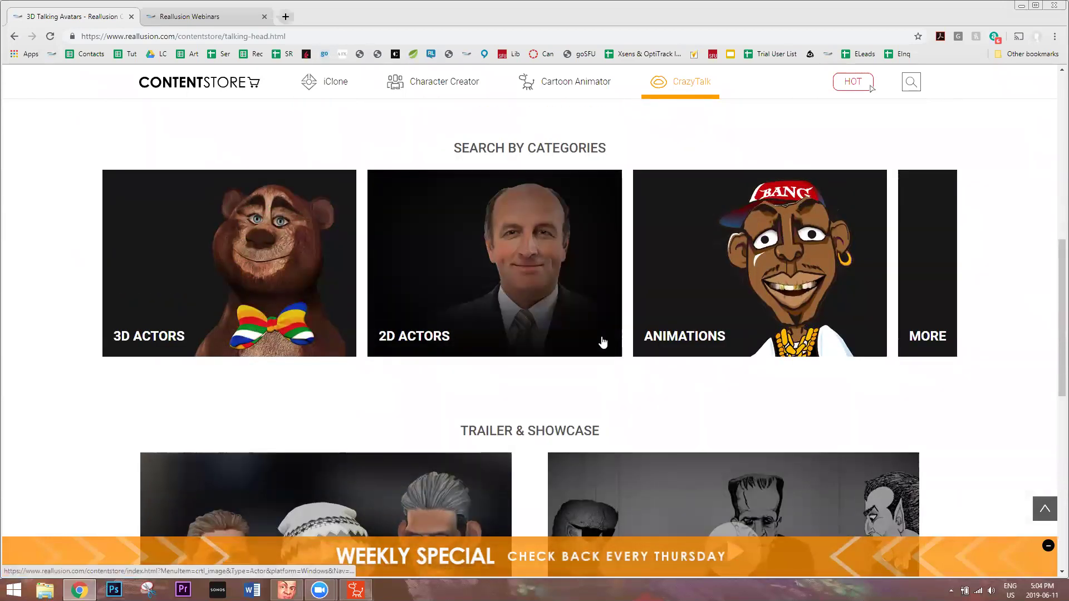
scroll(602, 343, "up", 1)
scroll(602, 342, "up", 4)
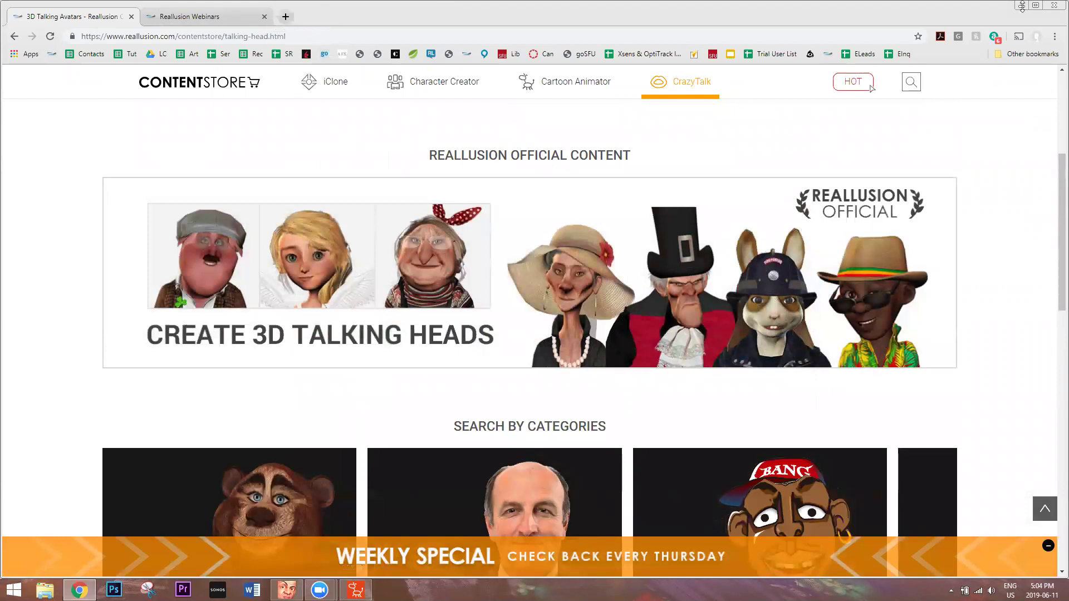
Close the browser, play the punk character's animation in the CrazyTalk 8 project, and stop the playback
left_click(1054, 5)
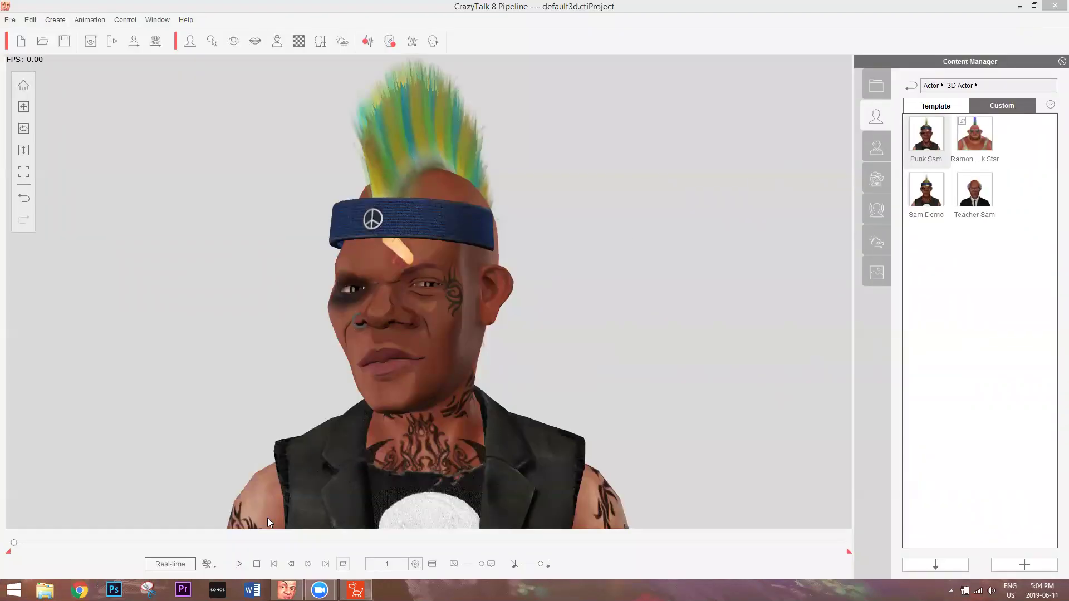
left_click(239, 564)
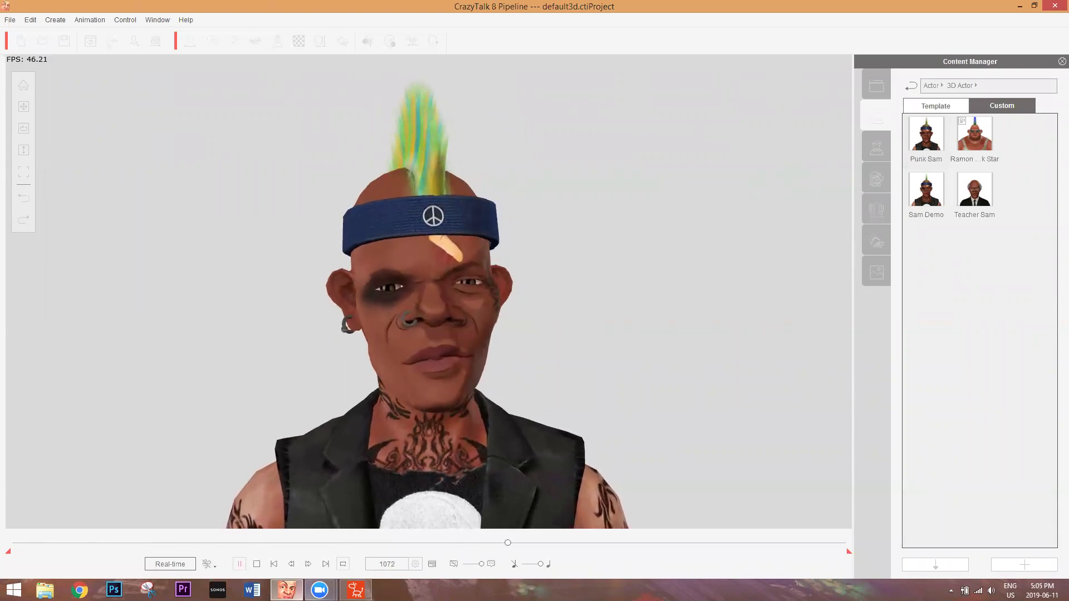
mouse_move(319, 589)
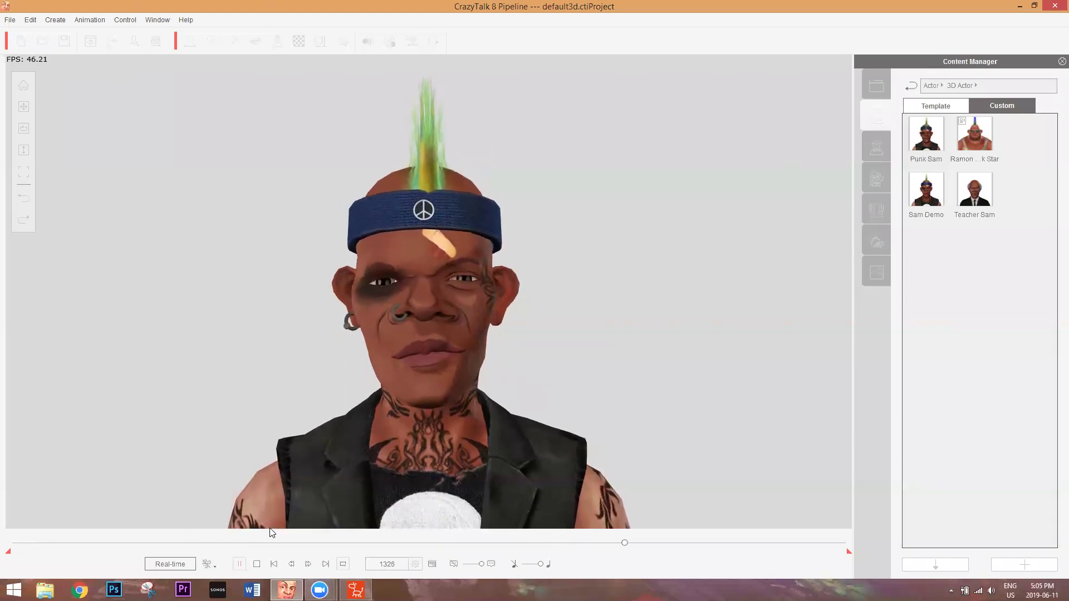
left_click(257, 564)
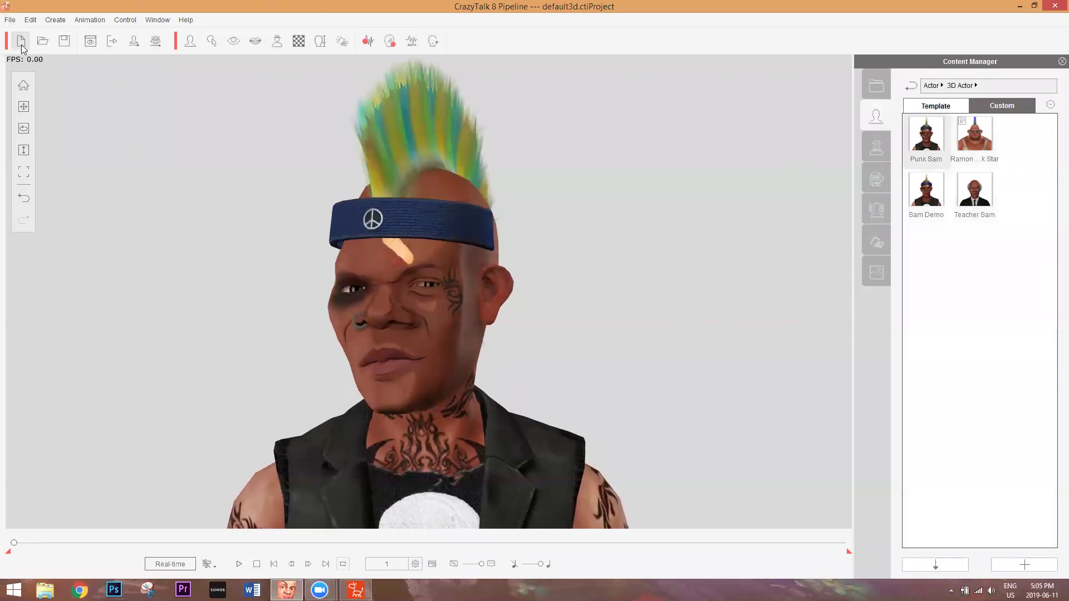
Start a new project without saving the current one and begin creating a new 2D actor
left_click(22, 46)
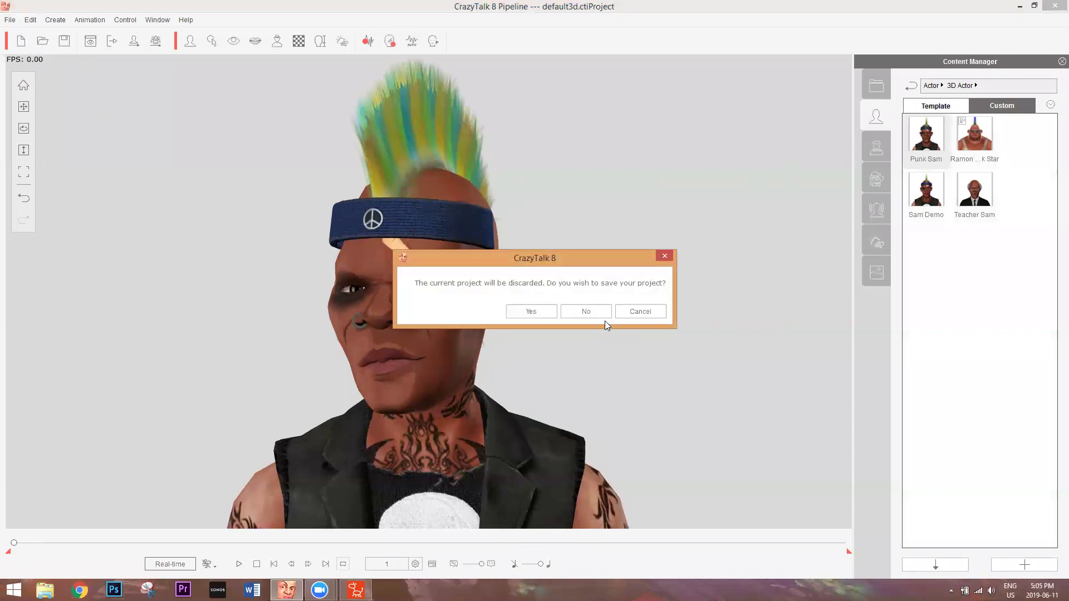
left_click(585, 311)
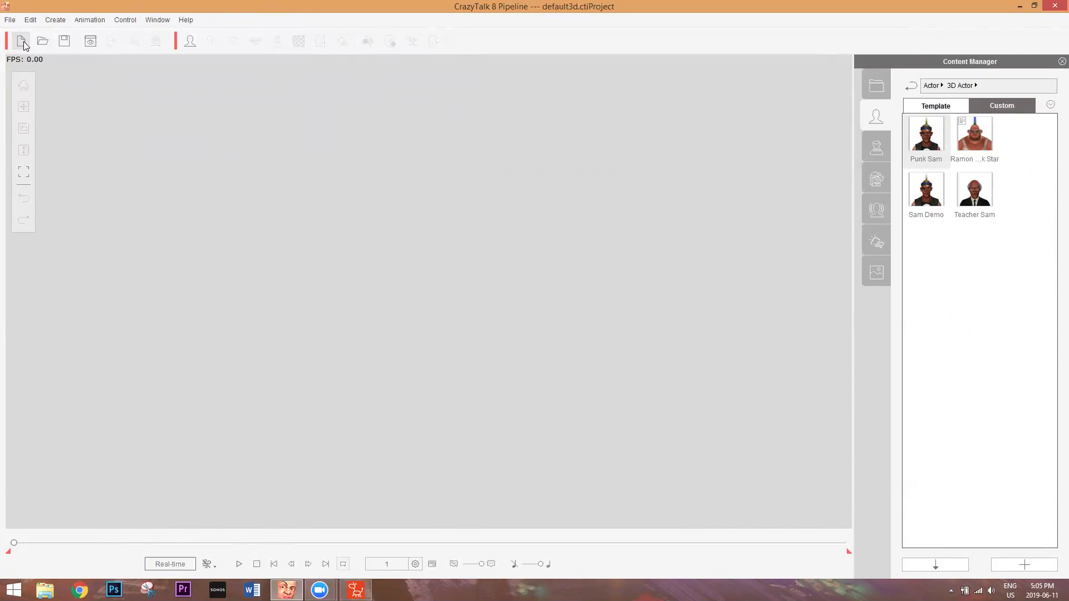
left_click(190, 42)
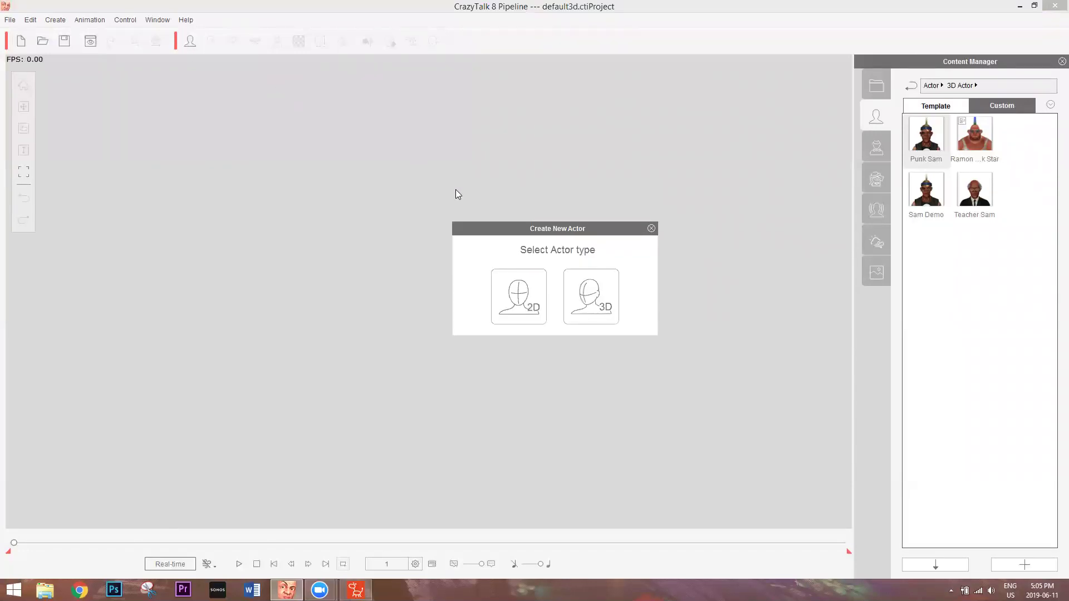
left_click(510, 291)
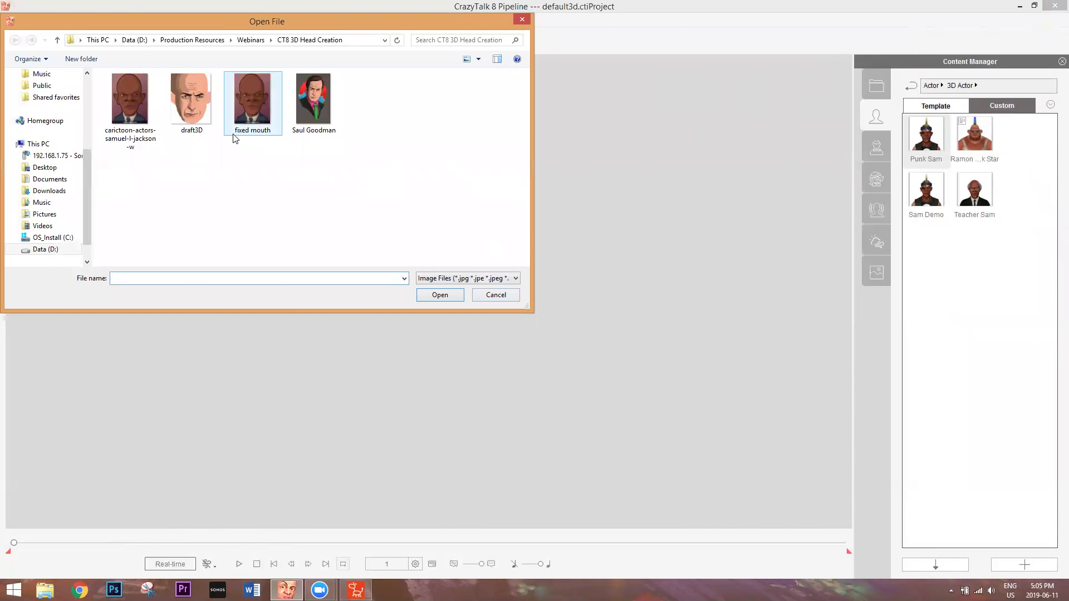
Preview the carictoon-actors-samuel-l-jackson-w image from the CT8 3D Head Creation folder and close the preview
right_click(131, 100)
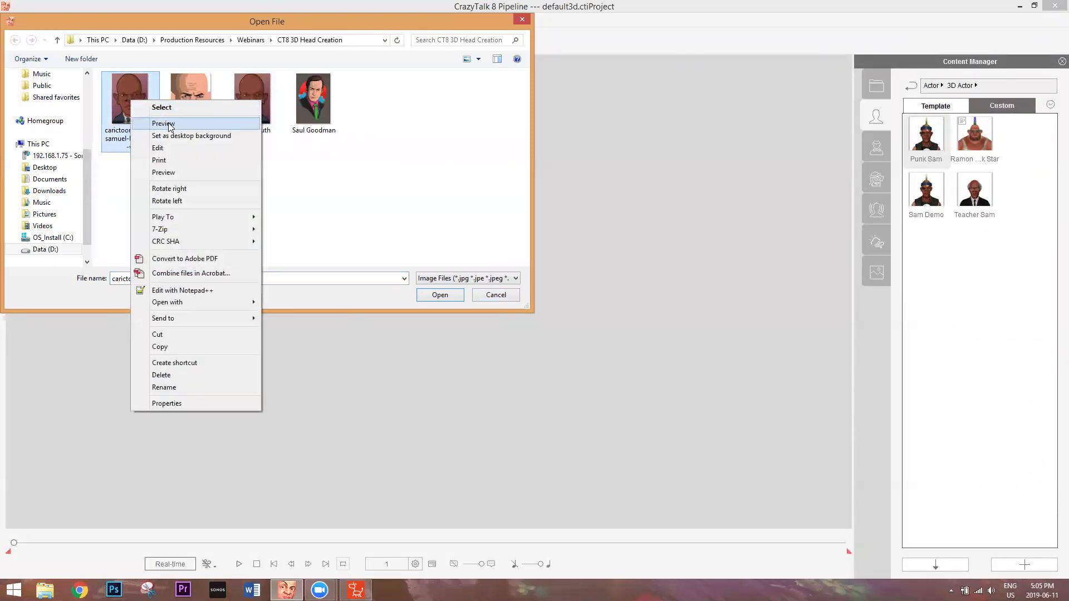
left_click(171, 127)
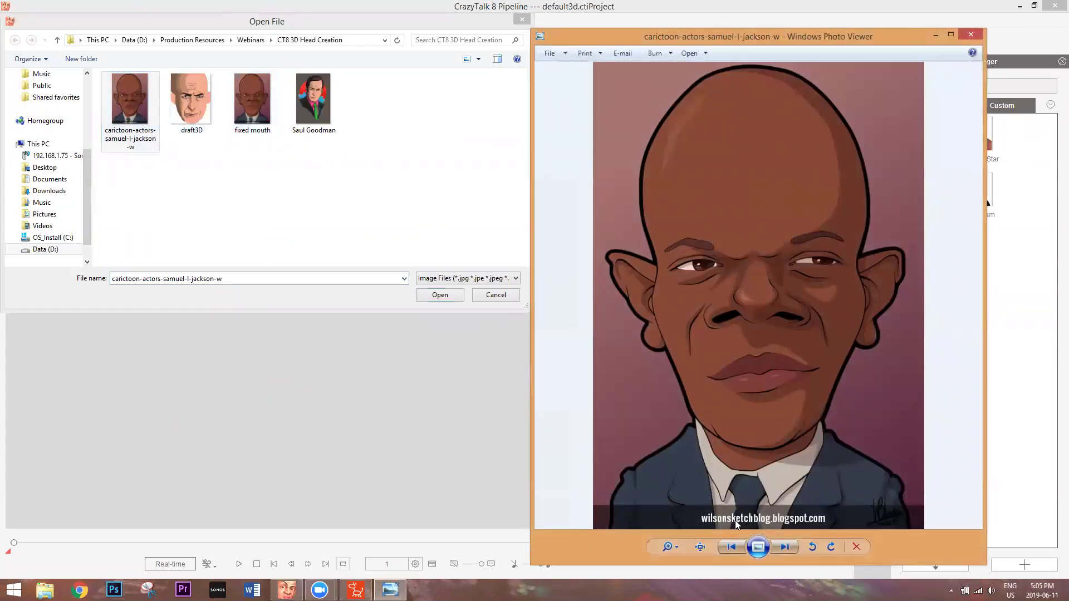
left_click(442, 72)
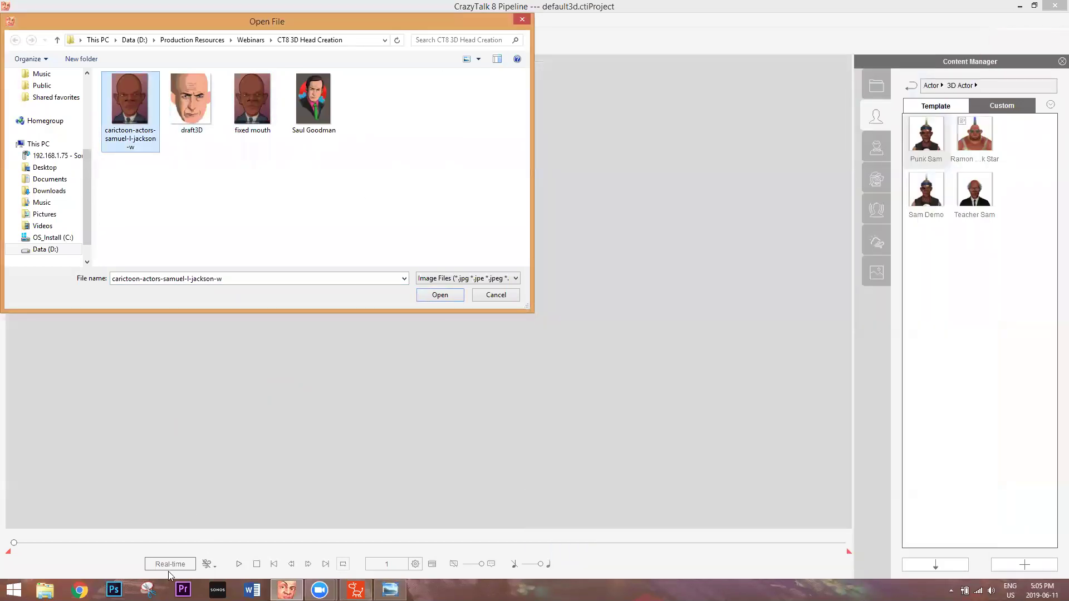
Switch to Chrome, open wilsonsketchblog.blogspot.com and copy the site's address
left_click(79, 590)
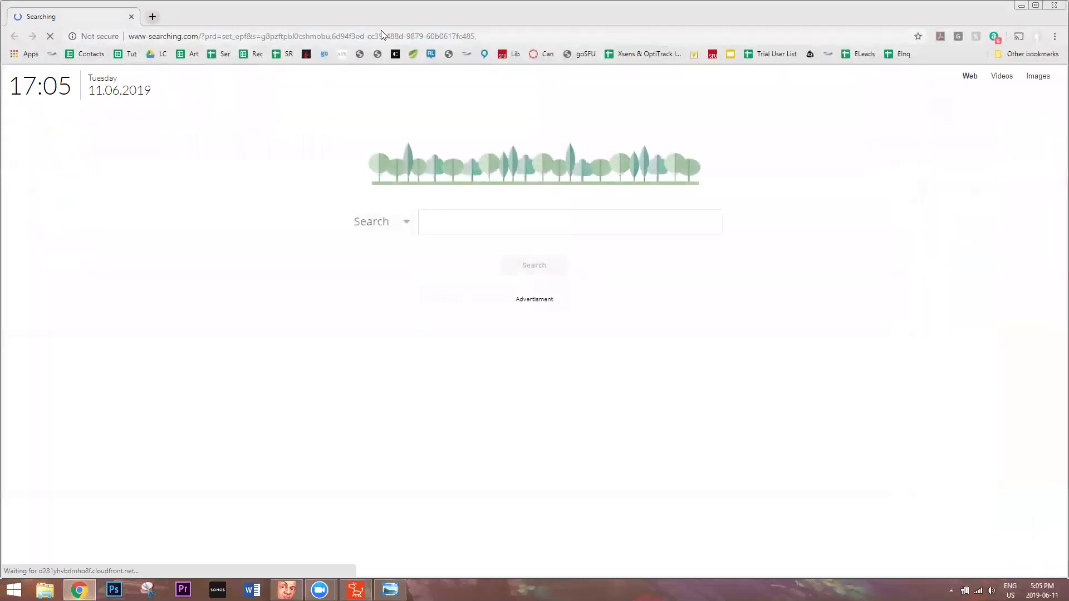
left_click(381, 30)
type("wilson")
key("Return")
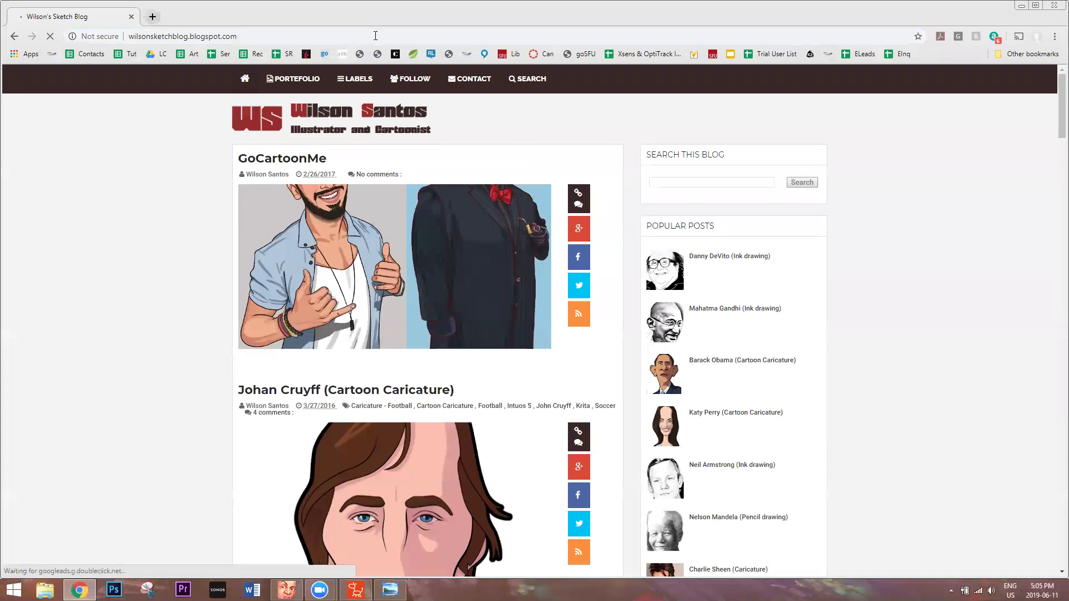
left_click(375, 36)
right_click(374, 36)
left_click(401, 77)
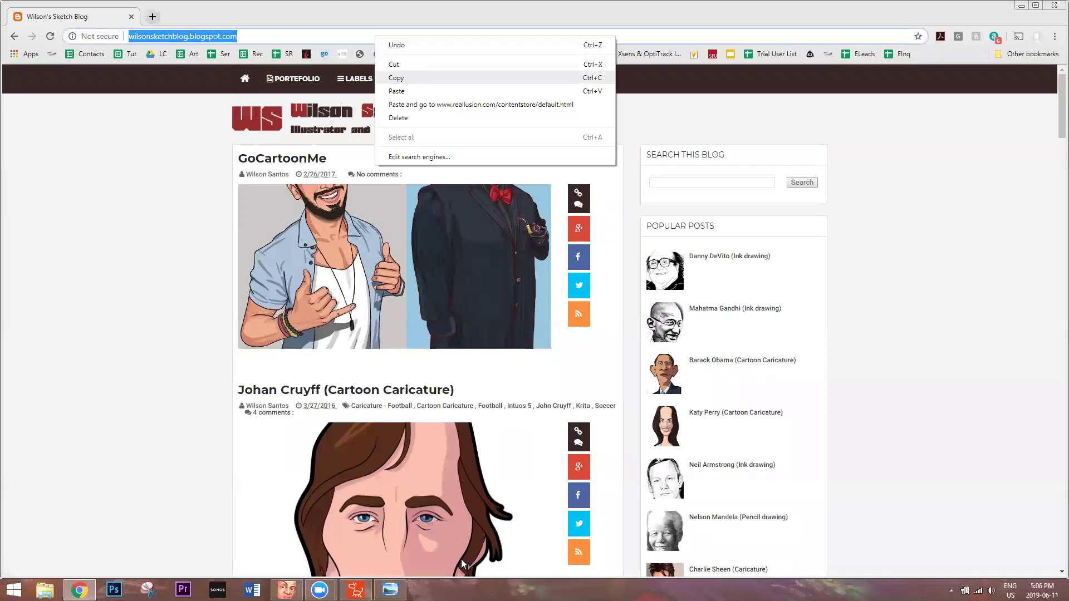
Browse the caricature posts on the sketch blog and view the full Chris Rock cartoon caricature
scroll(484, 482, "down", 2)
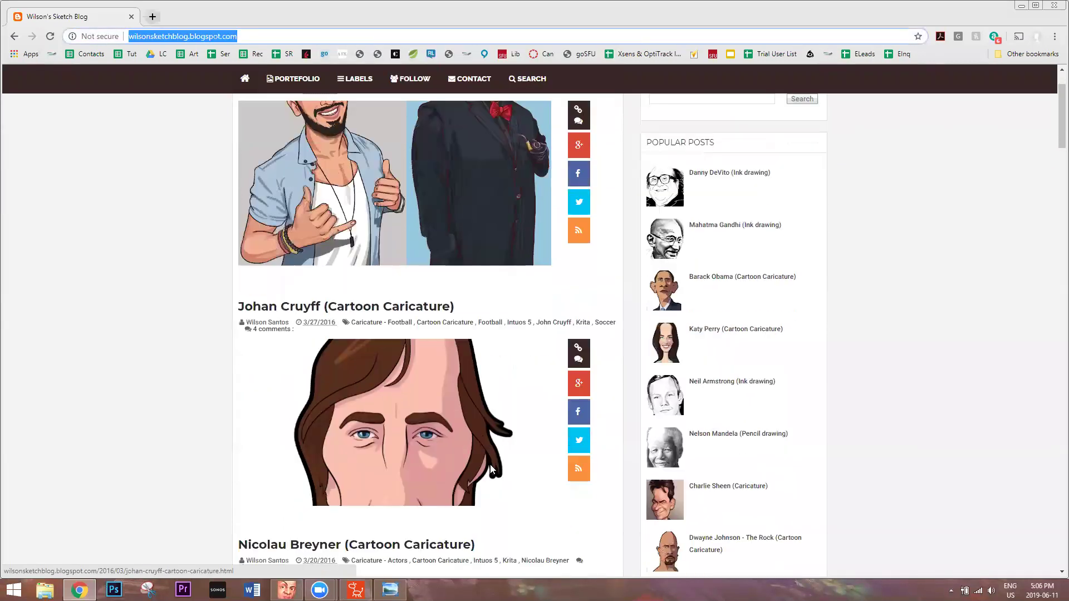
scroll(492, 467, "down", 1)
scroll(493, 466, "down", 6)
scroll(494, 465, "up", 1)
scroll(473, 440, "down", 3)
left_click(449, 413)
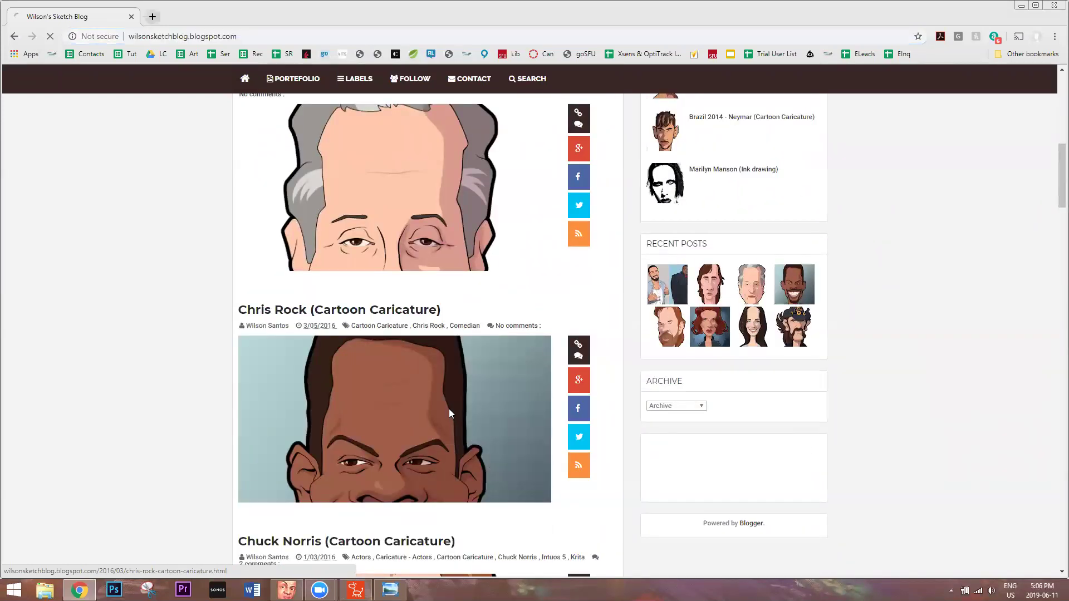
scroll(482, 393, "down", 1)
scroll(482, 393, "down", 1)
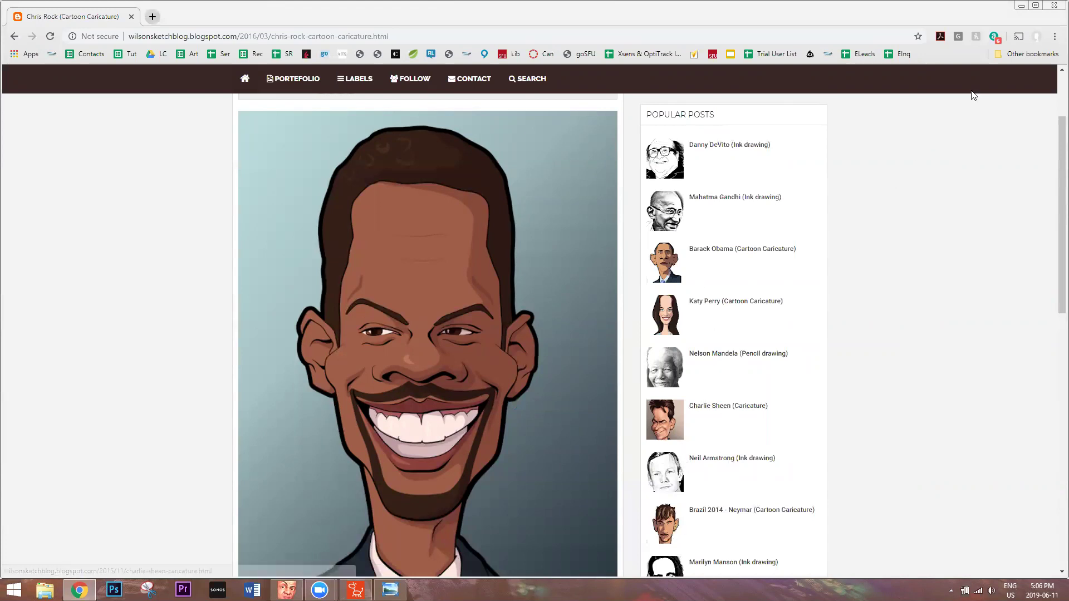
Switch back to CrazyTalk 8, preview the original Samuel L. Jackson caricature and the fixed mouth image, and close the previews
key("alt+Tab")
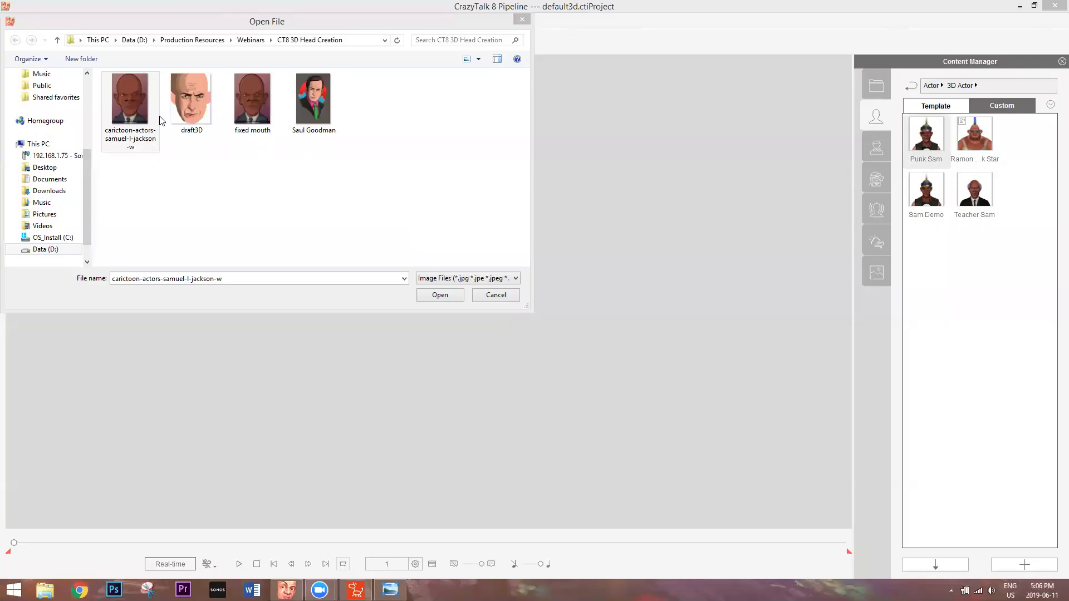
right_click(139, 110)
left_click(170, 133)
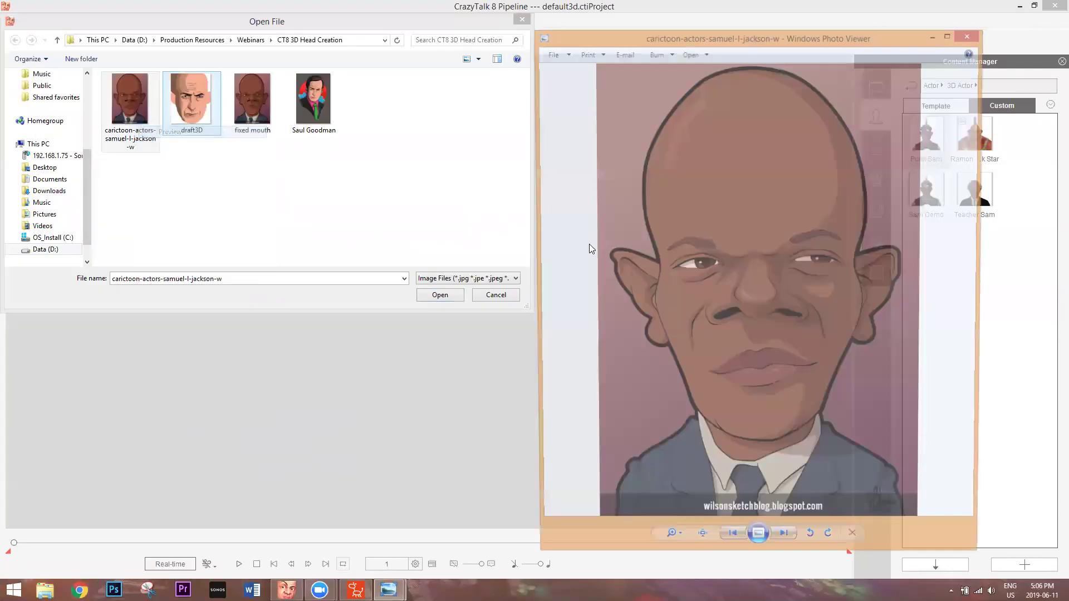
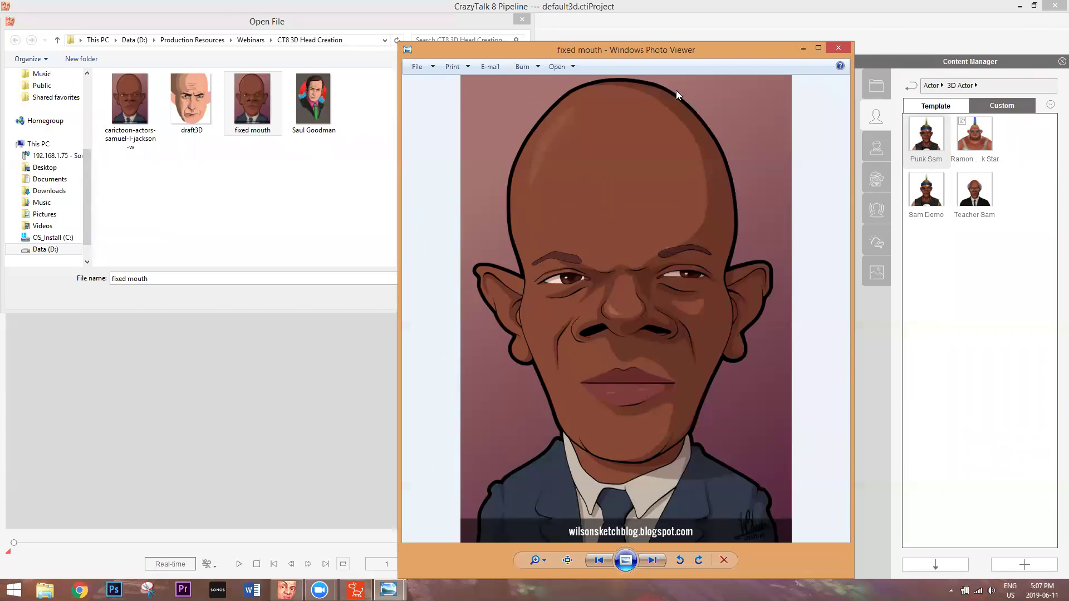
left_click_drag(835, 49, 654, 94)
left_click(653, 96)
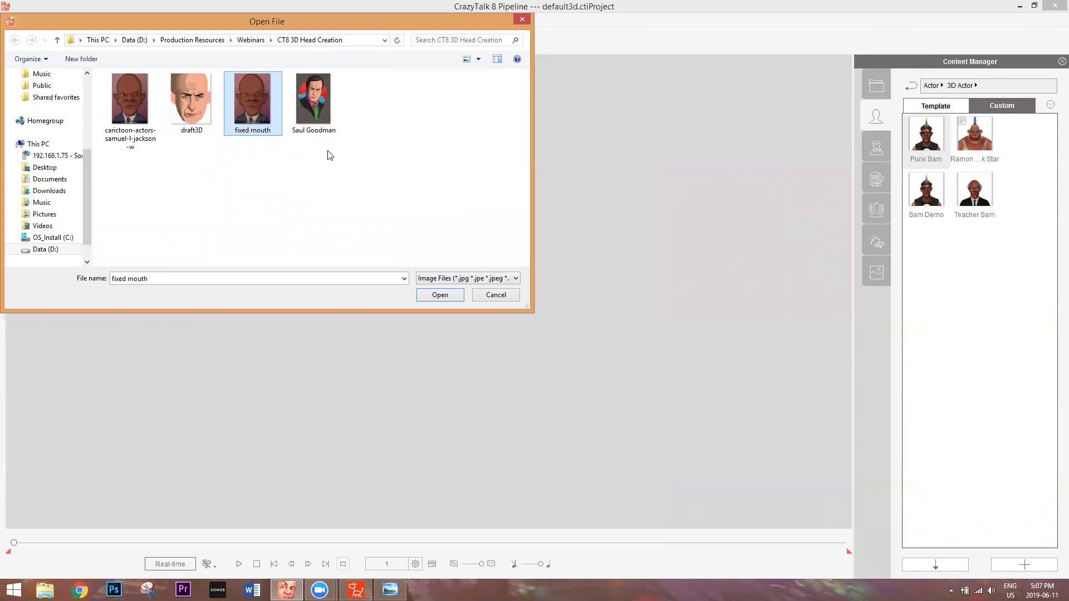
Load the fixed mouth image, crop off the website banner along its lower edge, and proceed to anchor point fitting
double_click(252, 94)
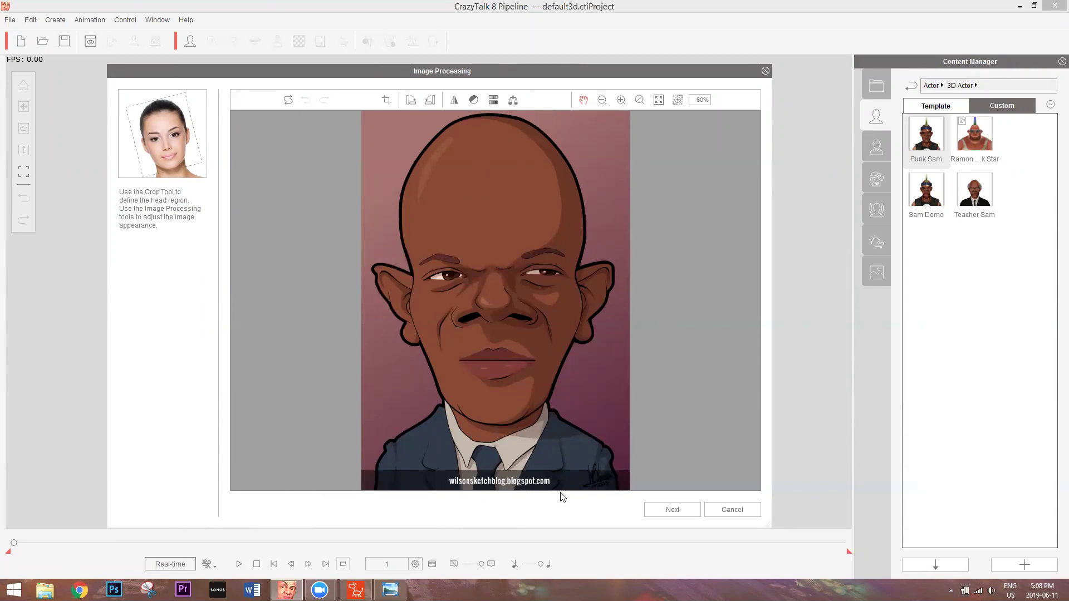
left_click(387, 101)
left_click_drag(360, 110, 706, 466)
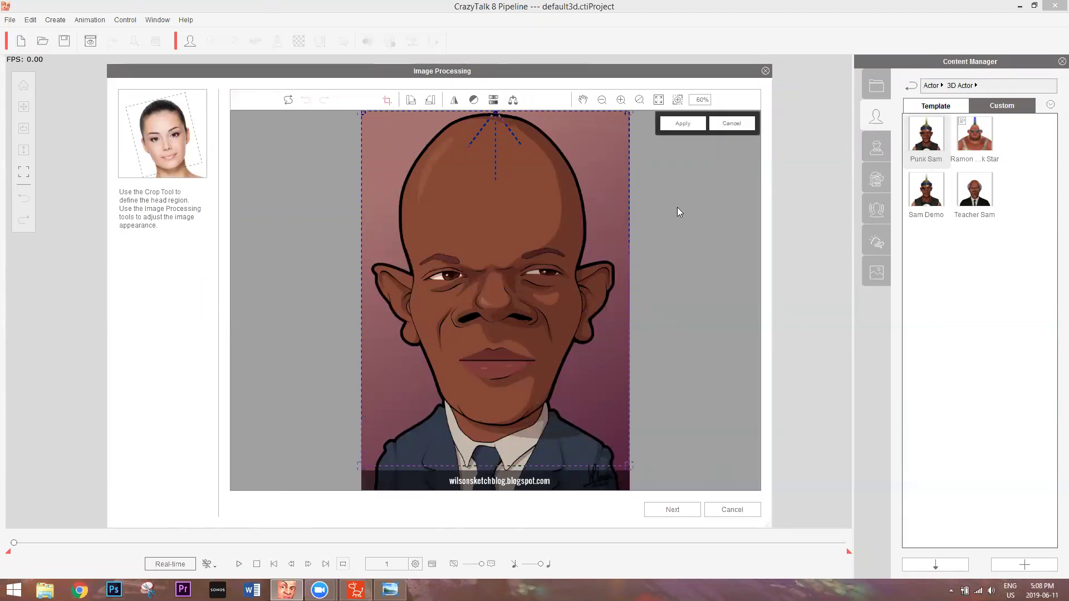
left_click(688, 124)
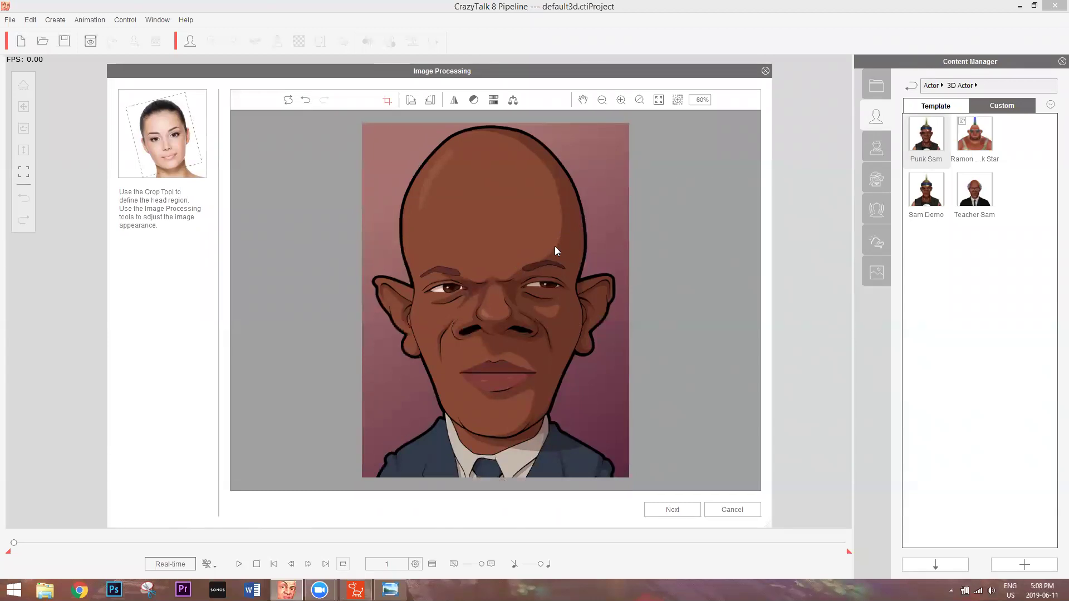
left_click(678, 509)
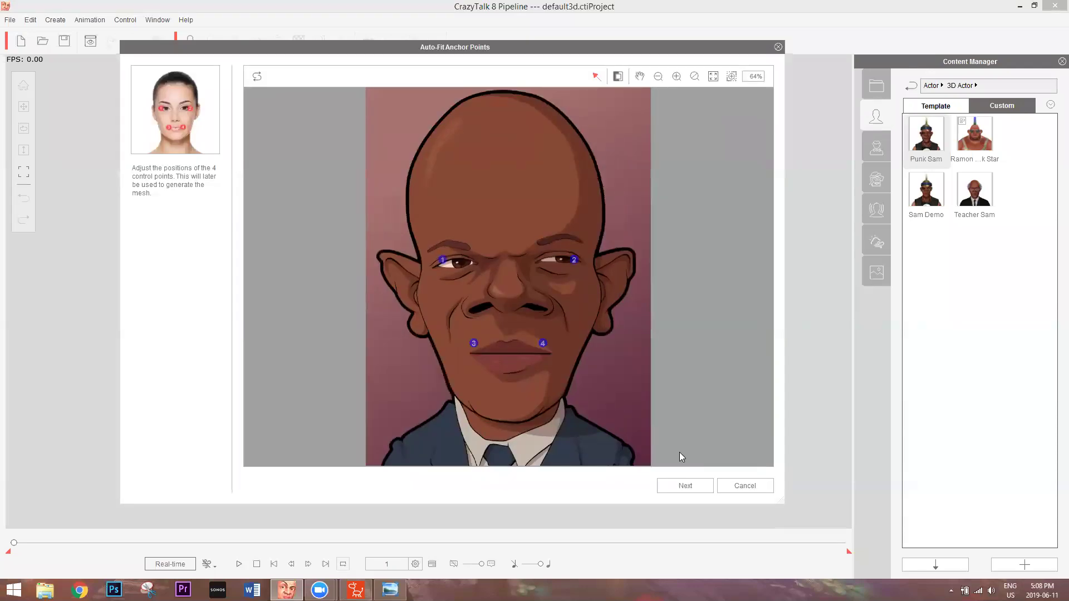
Align the four auto-fit anchor points with the outer eye corners and the mouth corners, and proceed to face fitting
scroll(586, 338, "up", 2)
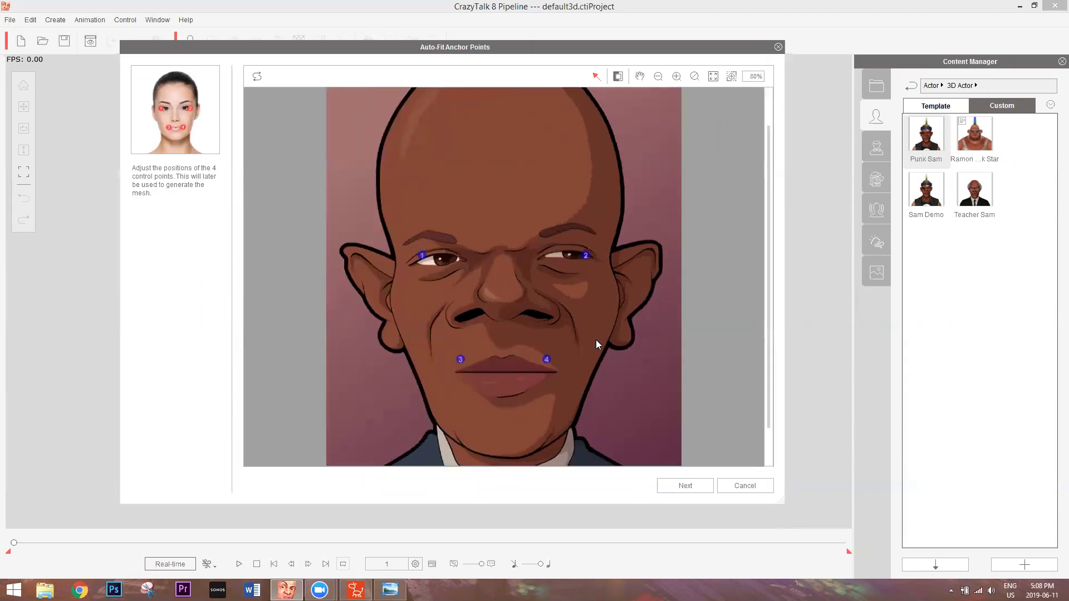
scroll(596, 345, "up", 1)
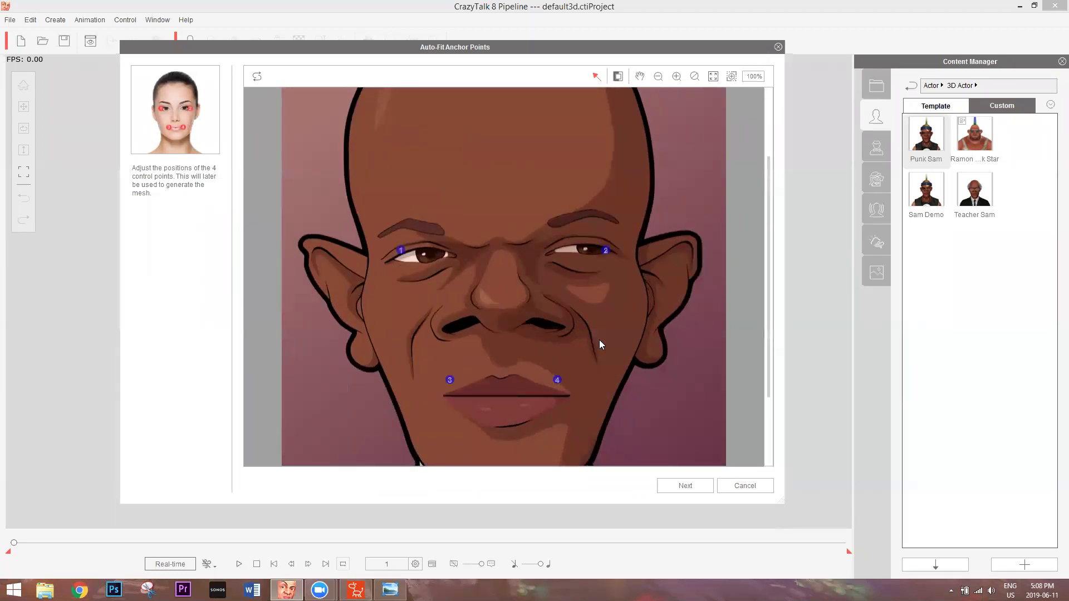
scroll(603, 340, "down", 3)
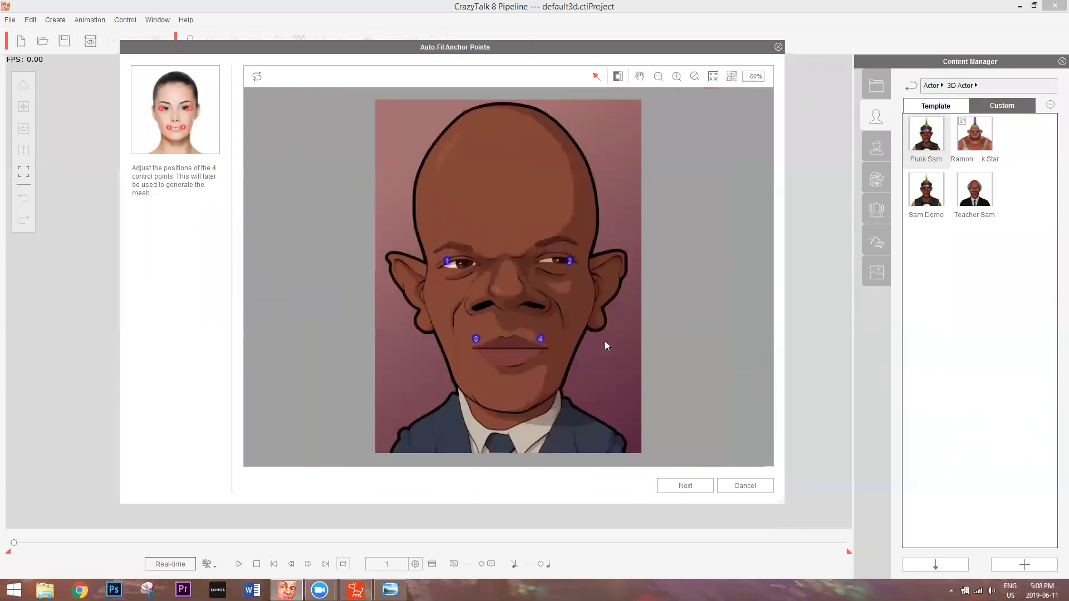
scroll(604, 341, "up", 2)
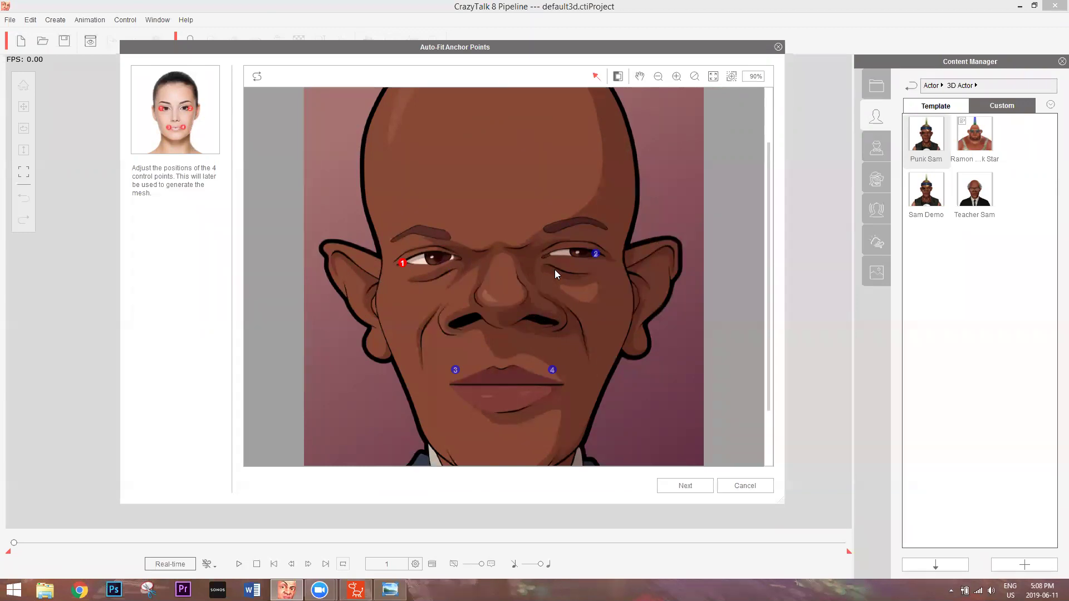
left_click_drag(596, 255, 602, 256)
left_click_drag(454, 372, 451, 385)
left_click_drag(555, 372, 565, 386)
left_click(688, 484)
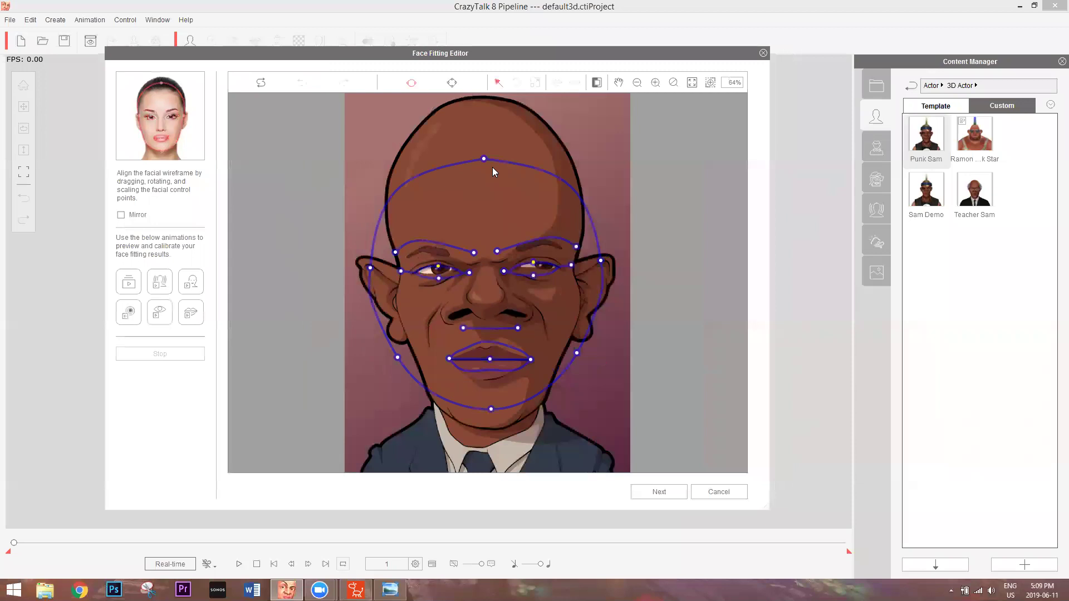
Fit the face contour wireframe to the head outline by moving its crown, side, jaw and chin points
left_click_drag(483, 160, 483, 156)
left_click_drag(484, 118, 483, 90)
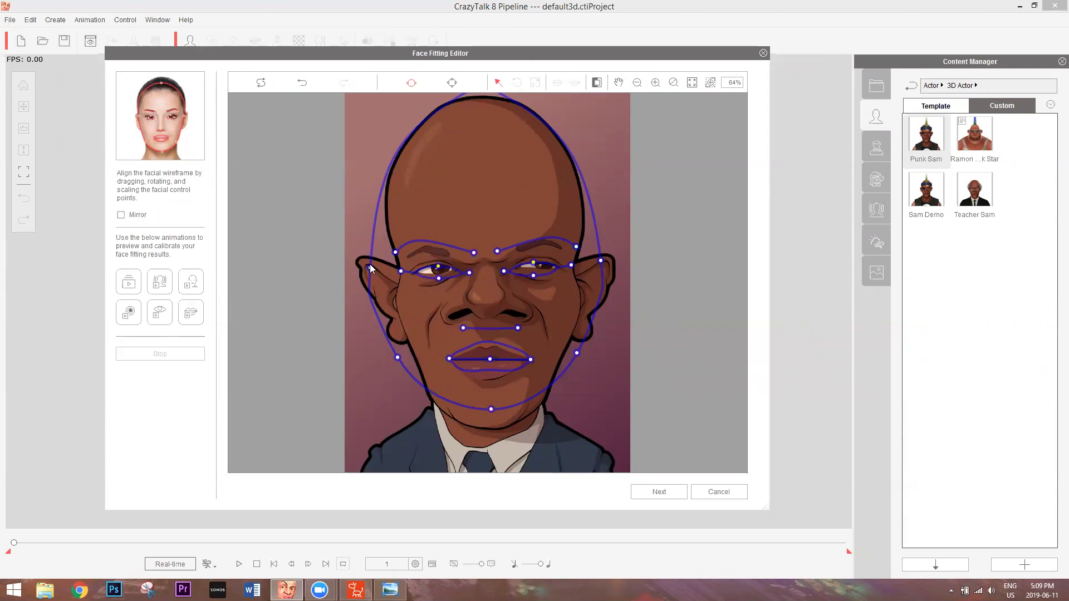
left_click_drag(371, 268, 390, 261)
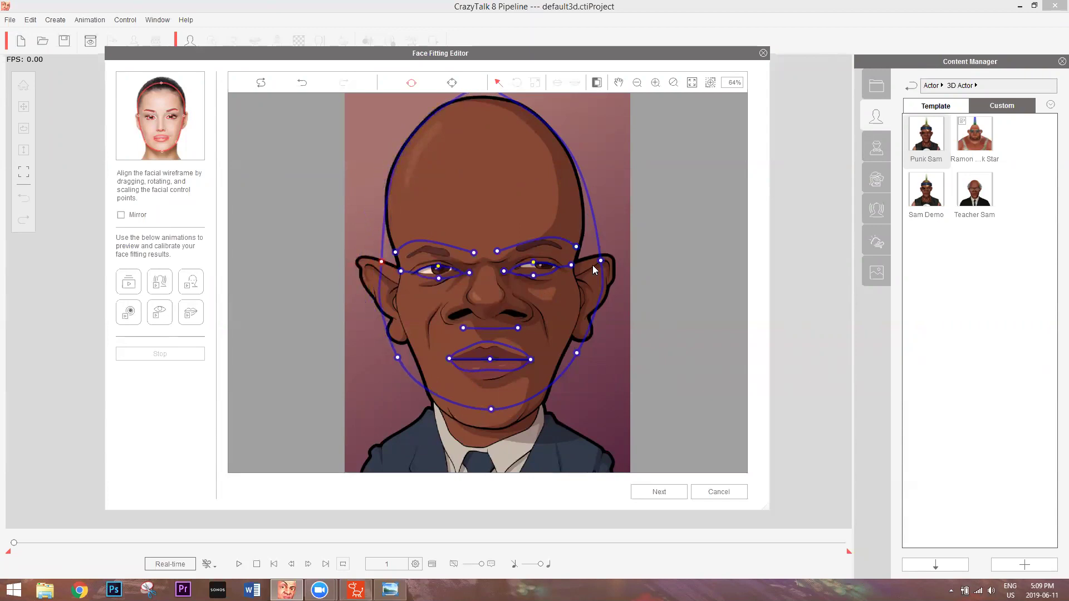
left_click_drag(600, 261, 593, 261)
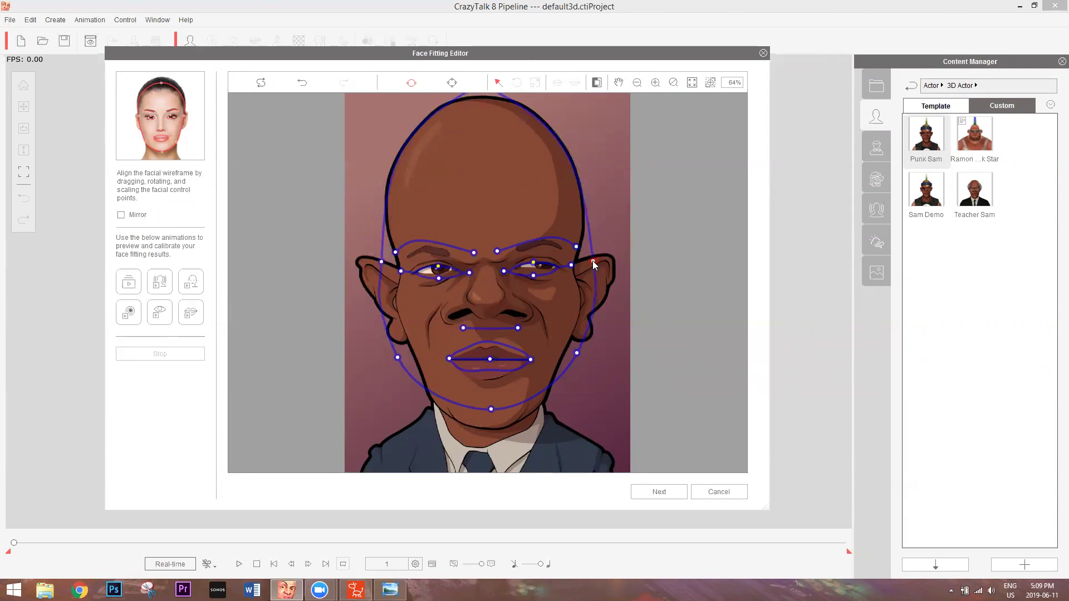
left_click_drag(398, 358, 487, 428)
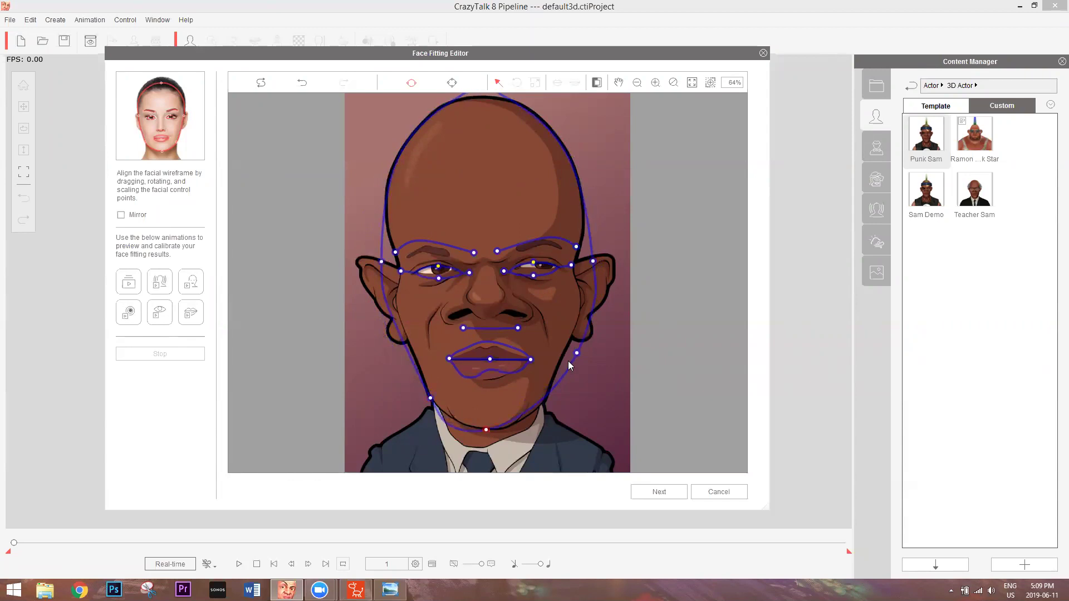
left_click_drag(576, 354, 549, 391)
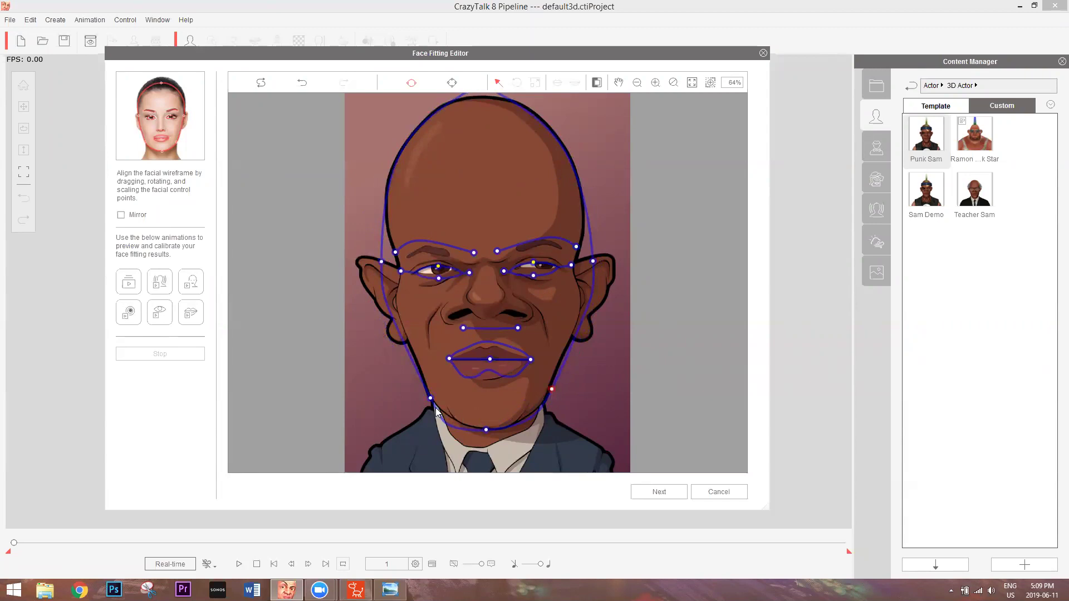
left_click_drag(430, 397, 422, 380)
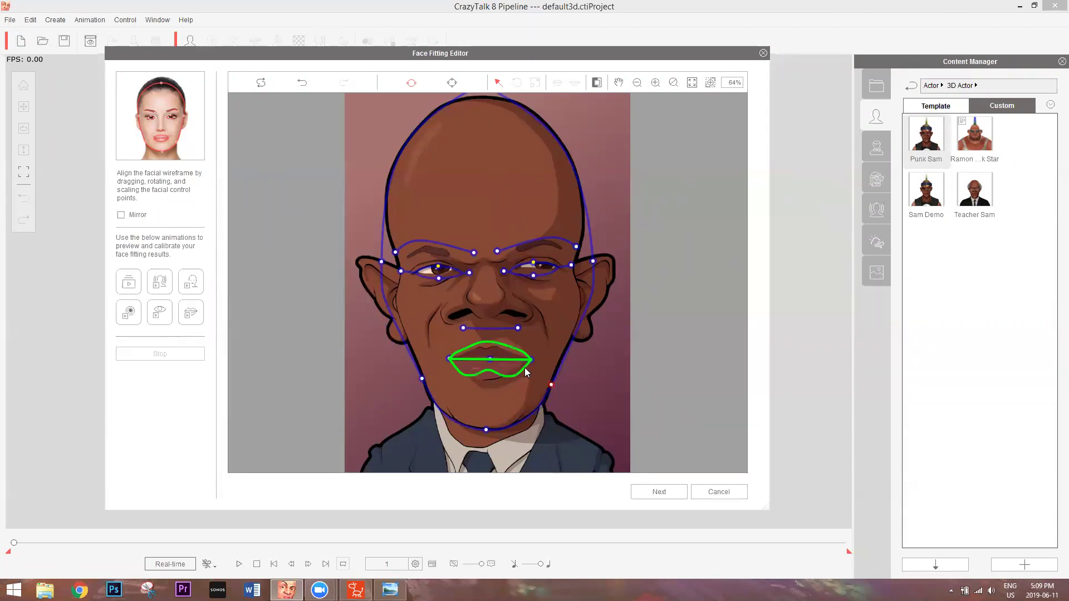
Widen the nose line by moving its two end points to the outer edges of the nostrils
scroll(524, 367, "up", 5)
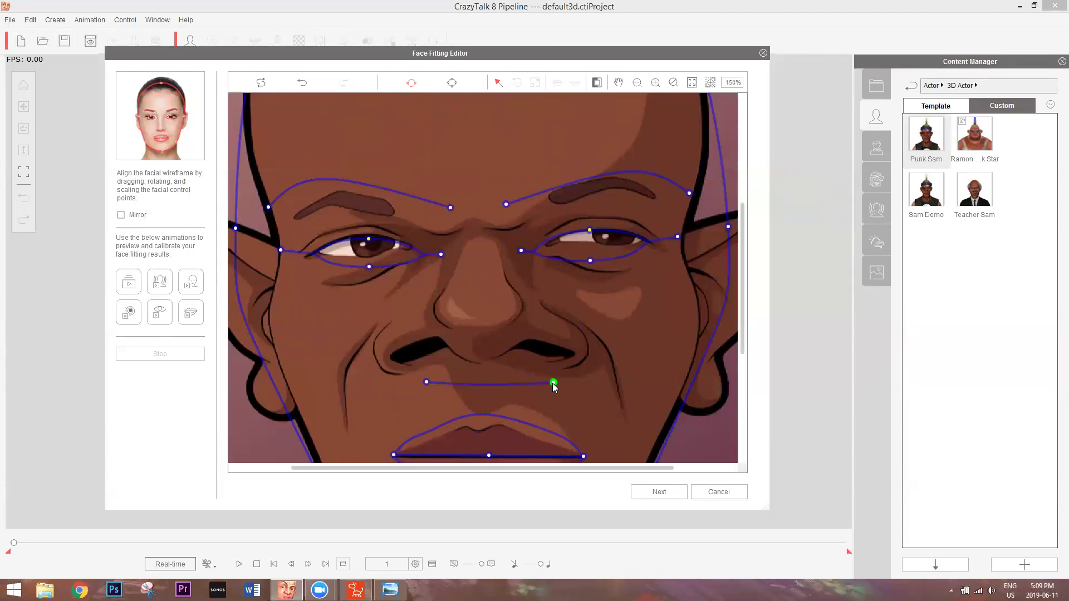
left_click_drag(553, 383, 587, 347)
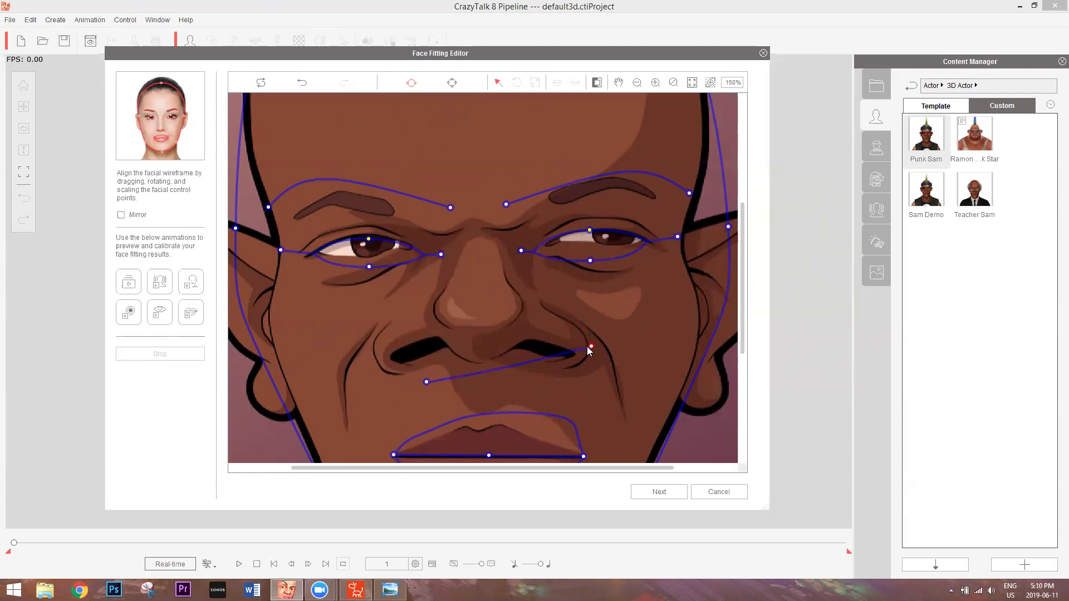
left_click(427, 383)
left_click_drag(427, 382, 373, 342)
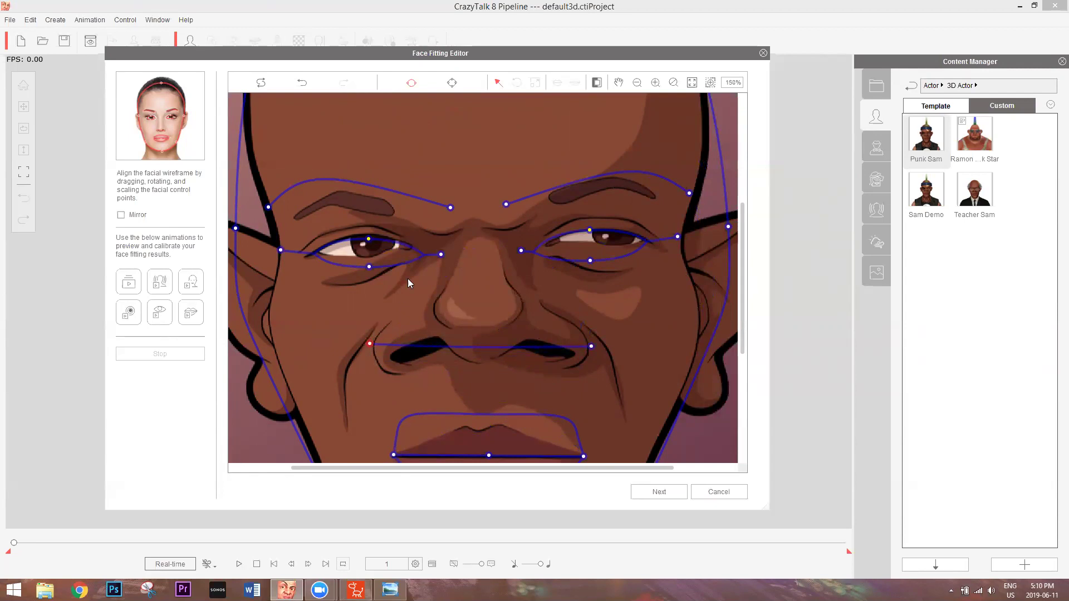
Fit both eyebrow curves to the drawn eyebrows by moving their inner and outer end points
left_click_drag(451, 208, 385, 209)
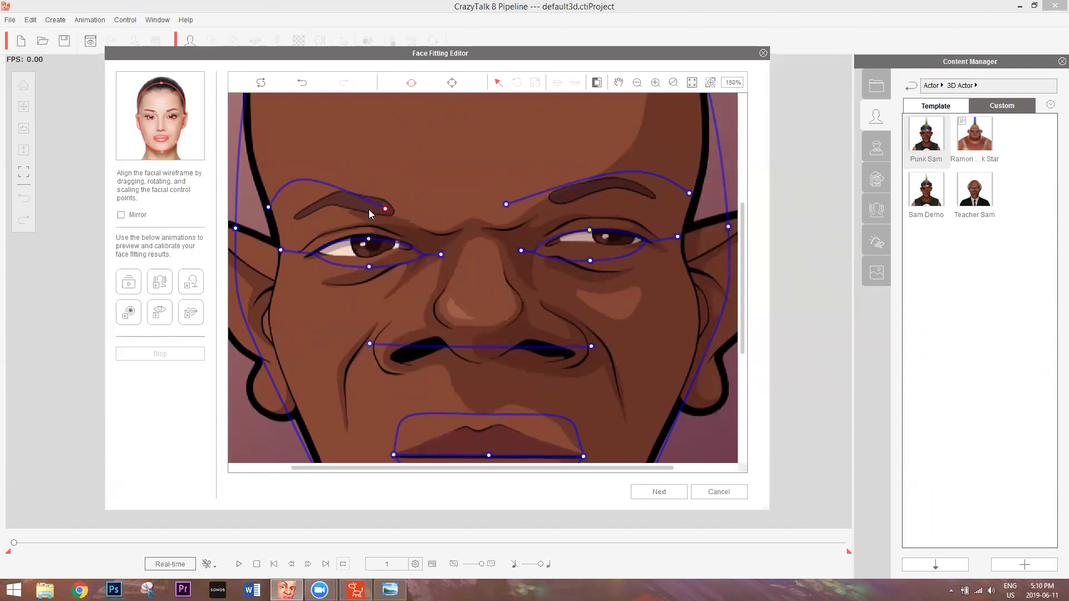
left_click_drag(269, 204, 300, 214)
left_click_drag(506, 204, 560, 198)
left_click_drag(689, 193, 681, 194)
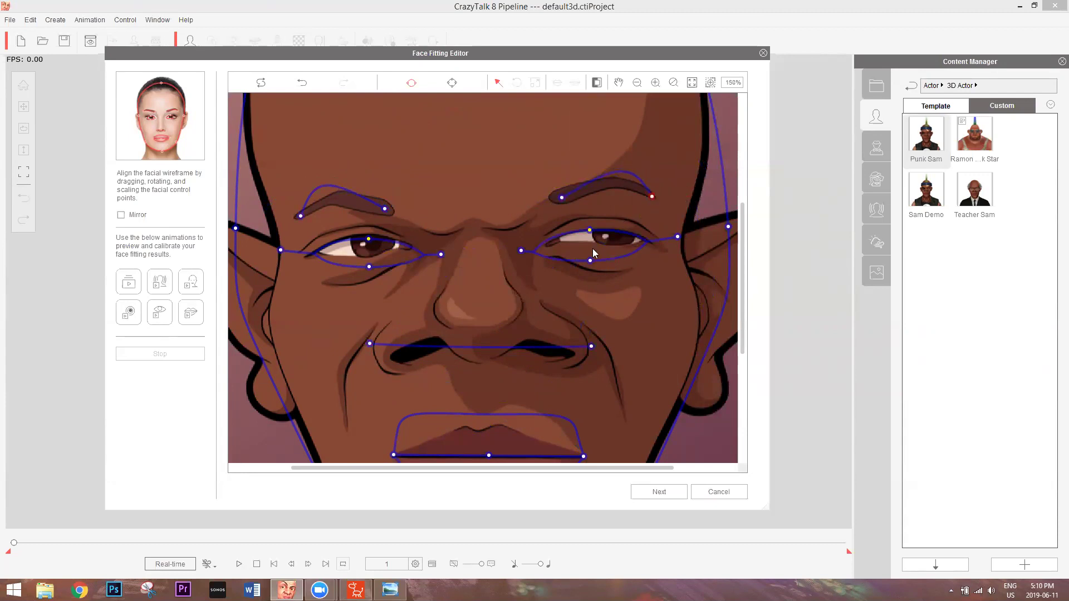
Shape the wireframe of both eyes to the drawn eyelids and eye corners
left_click_drag(589, 261, 602, 244)
left_click_drag(525, 249, 527, 247)
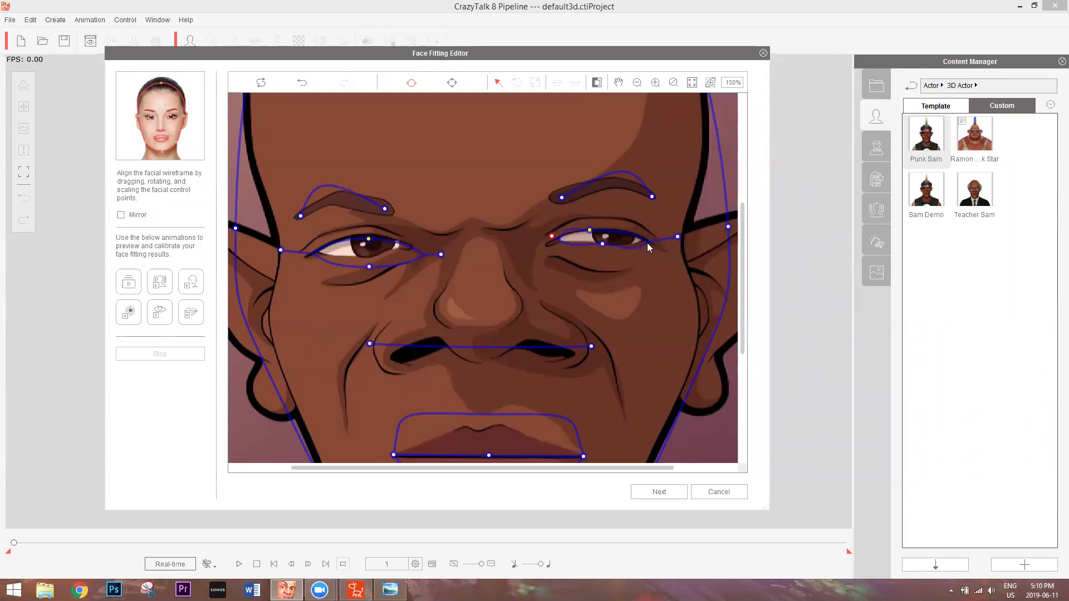
left_click_drag(678, 237, 675, 235)
left_click_drag(369, 239, 368, 233)
left_click_drag(441, 255, 425, 249)
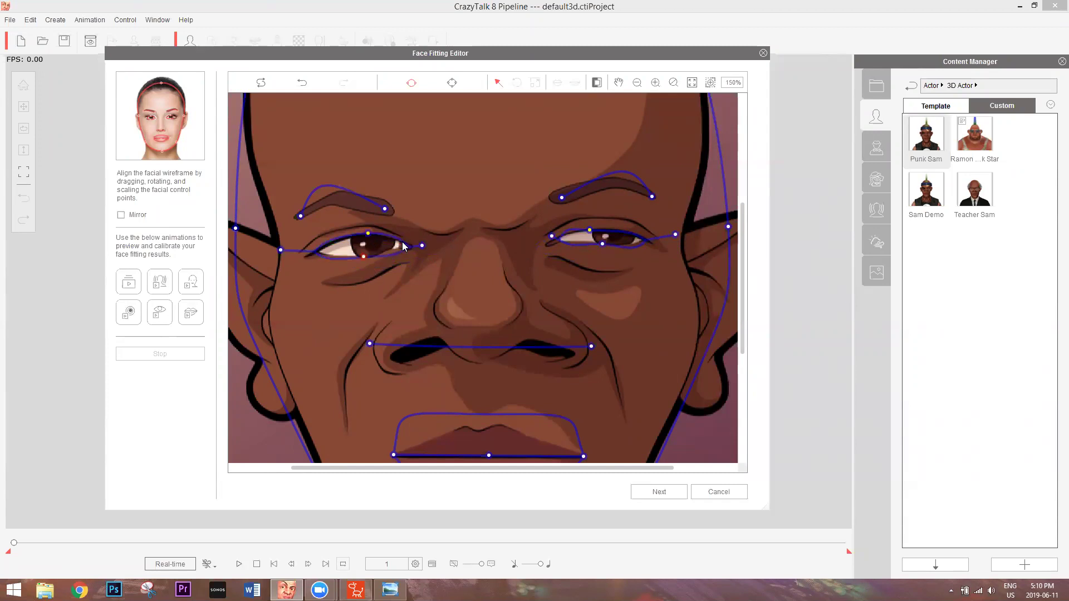
left_click_drag(285, 251, 290, 250)
Switch to the detailed control points and align the image-left face contour points beside the eye and ear with the head outline
scroll(592, 265, "down", 5)
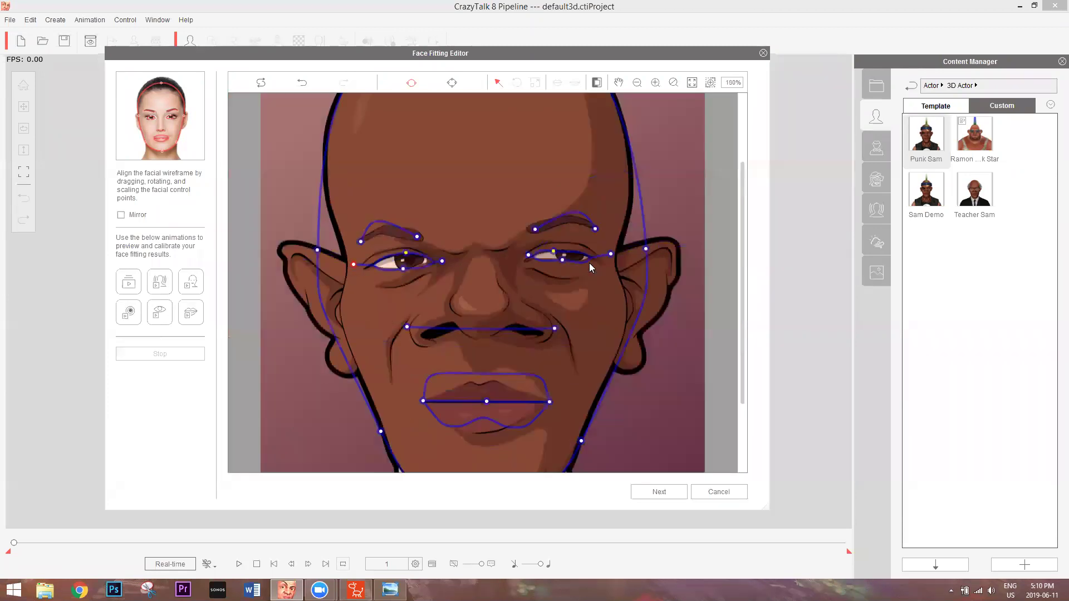
left_click(451, 83)
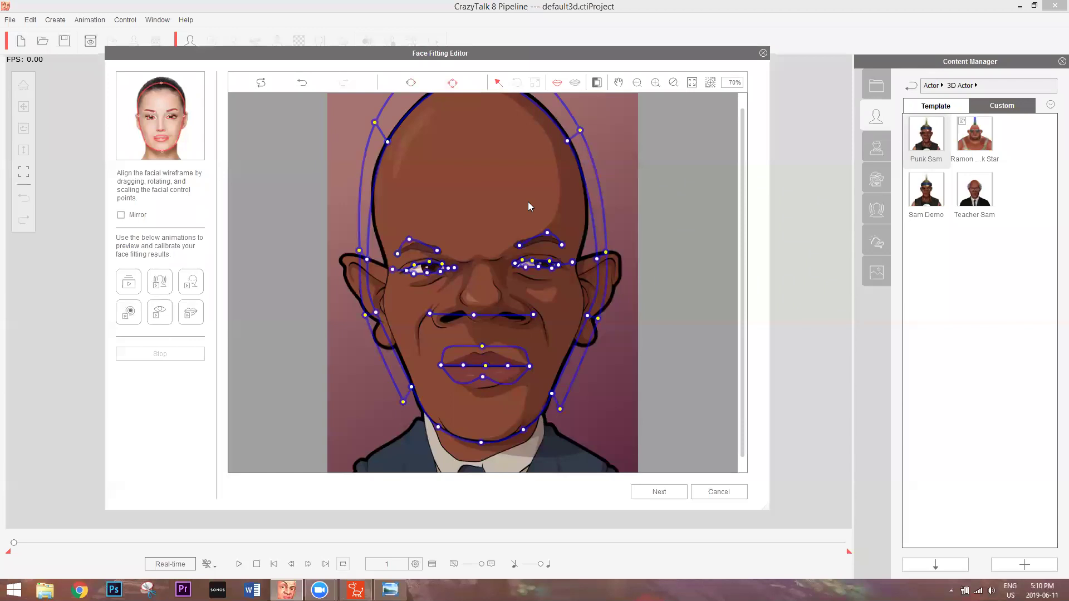
scroll(532, 201, "up", 5)
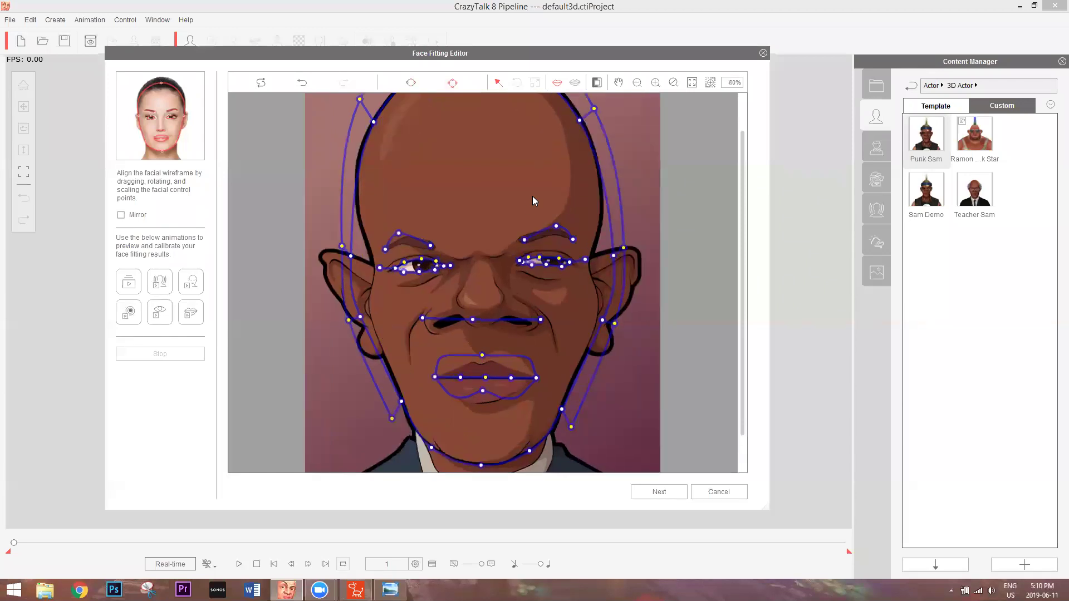
scroll(532, 200, "down", 4)
left_click_drag(351, 260, 357, 225)
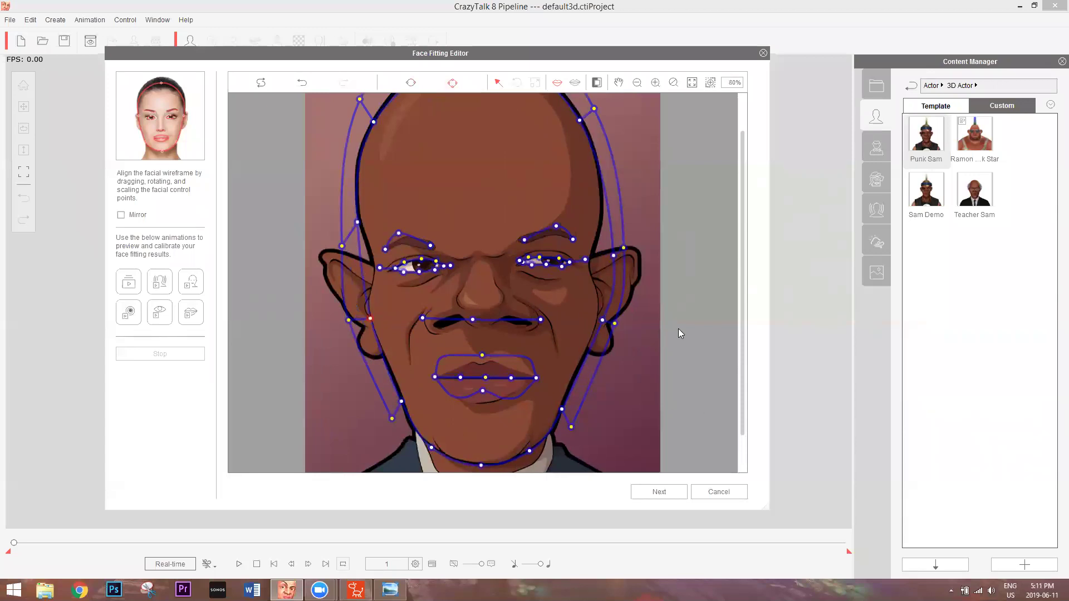
scroll(678, 333, "down", 1)
scroll(671, 321, "down", 1)
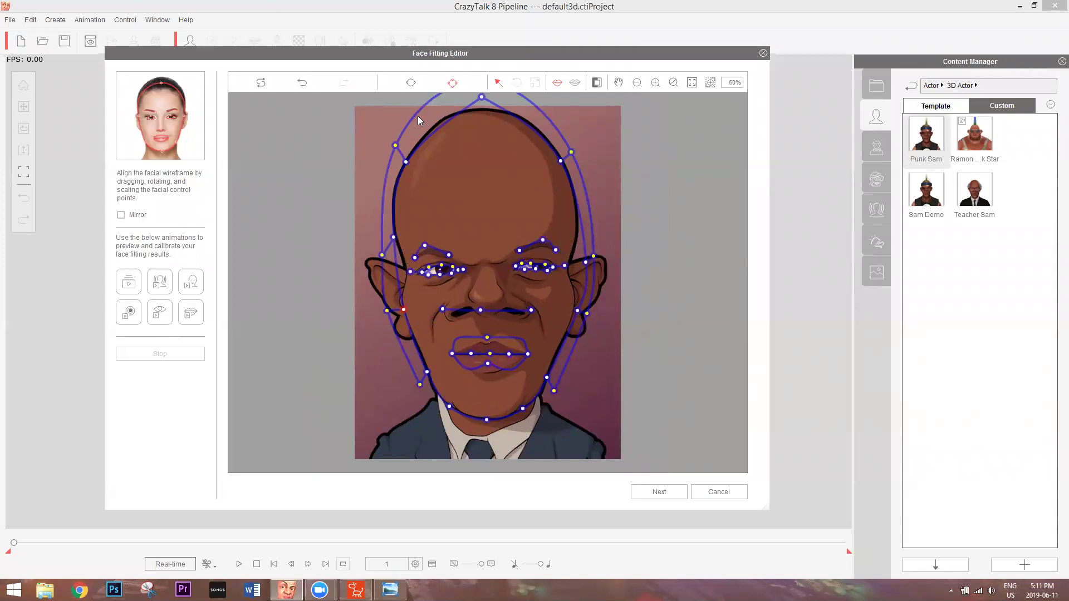
Align the detailed contour points at the crown, upper forehead and both temples with the head's outline
left_click_drag(483, 96, 482, 106)
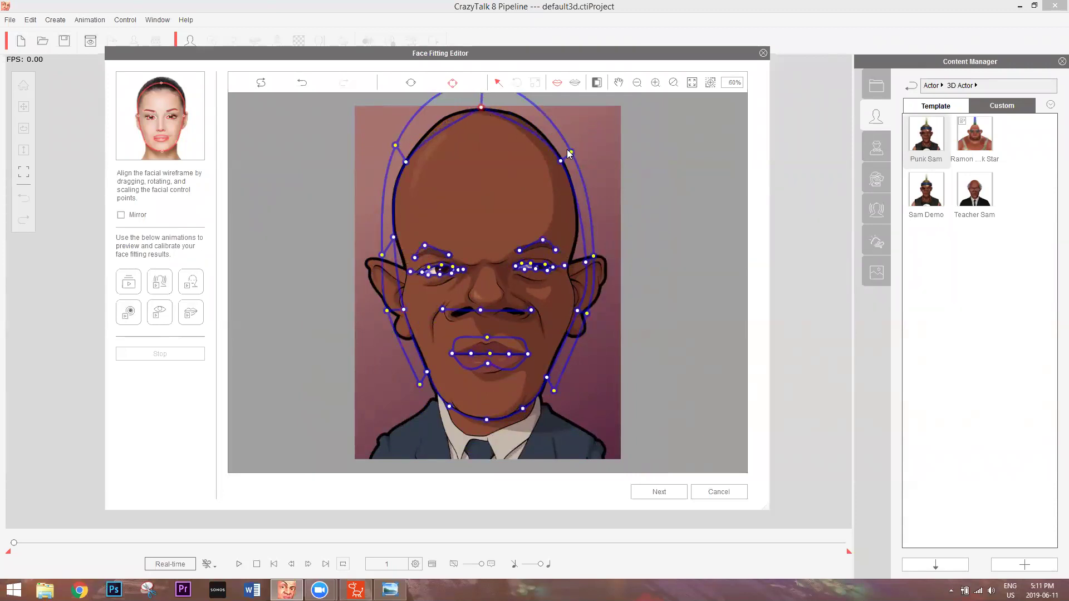
left_click_drag(561, 161, 552, 143)
left_click_drag(406, 162, 416, 143)
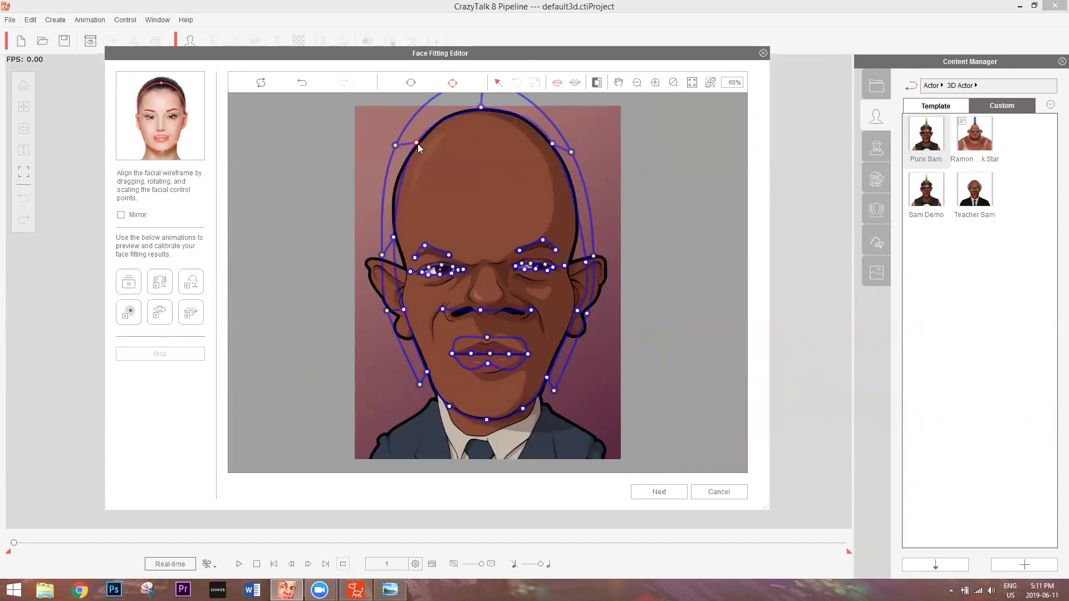
left_click_drag(393, 237, 392, 217)
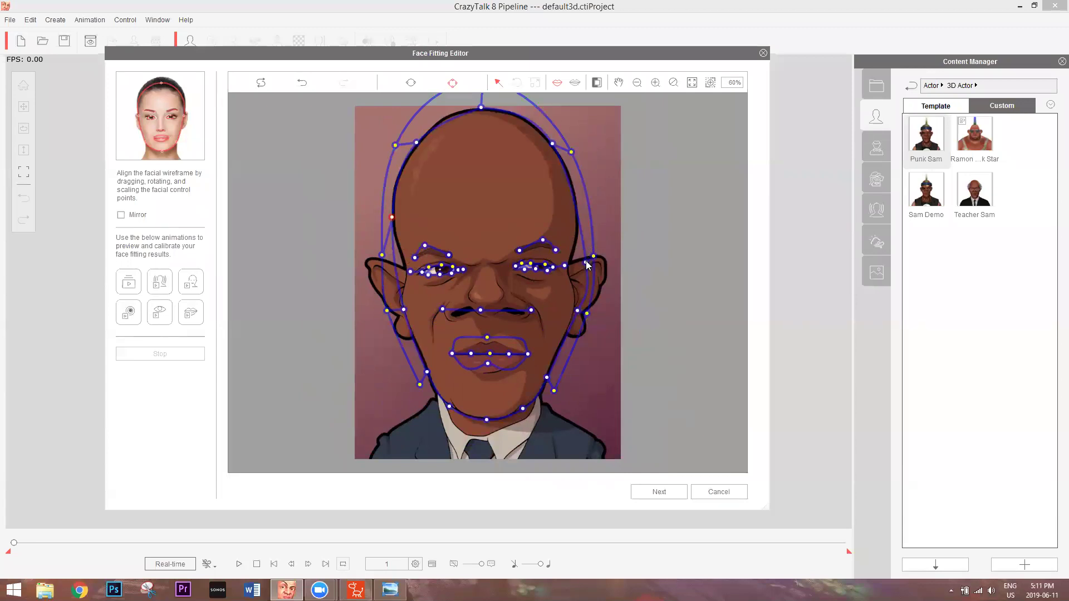
left_click(577, 229)
left_click_drag(578, 222, 578, 211)
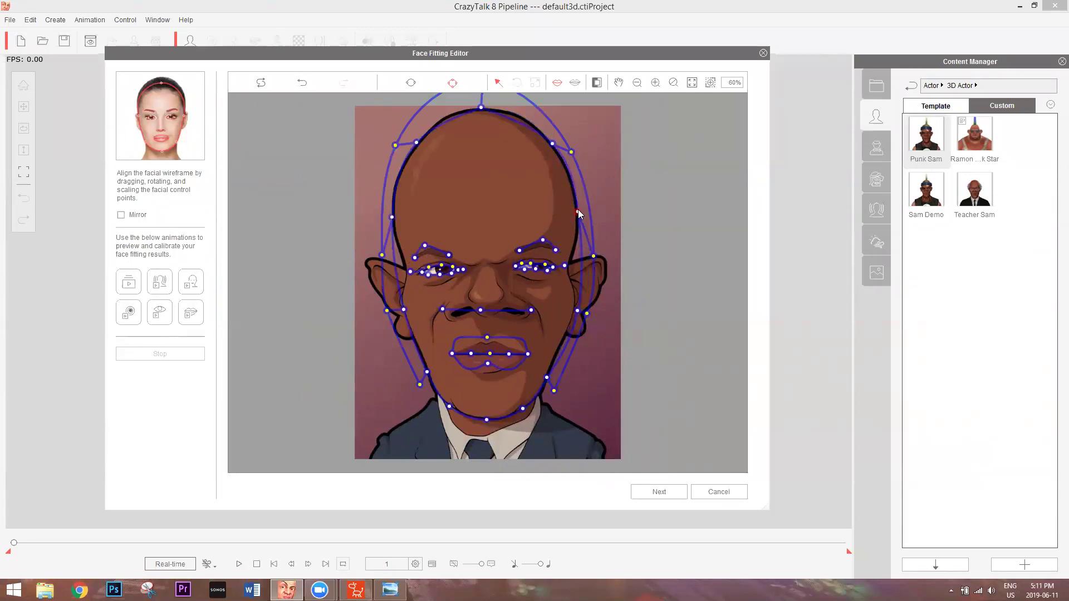
Move the outer wireframe points on both sides outward to enclose the ears, tucking the image-right cheek point onto the face edge
left_click_drag(577, 309, 598, 317)
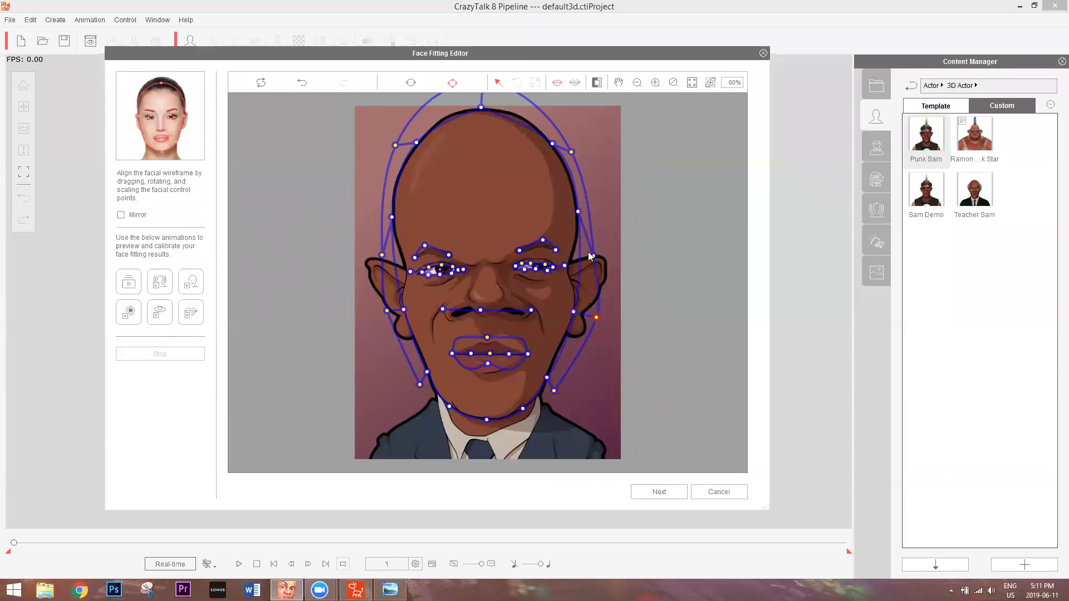
left_click_drag(590, 253, 608, 253)
left_click_drag(365, 254, 360, 255)
left_click_drag(382, 312, 381, 313)
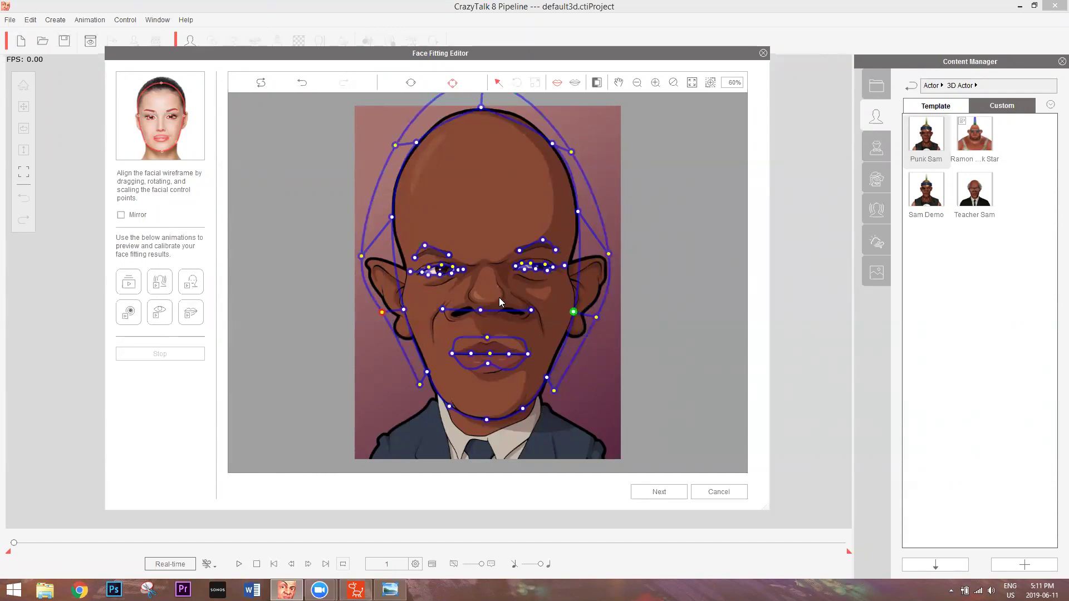
Refine the detailed points around the image-right eye so its corners and lid line follow the drawn eye
scroll(498, 305, "up", 6)
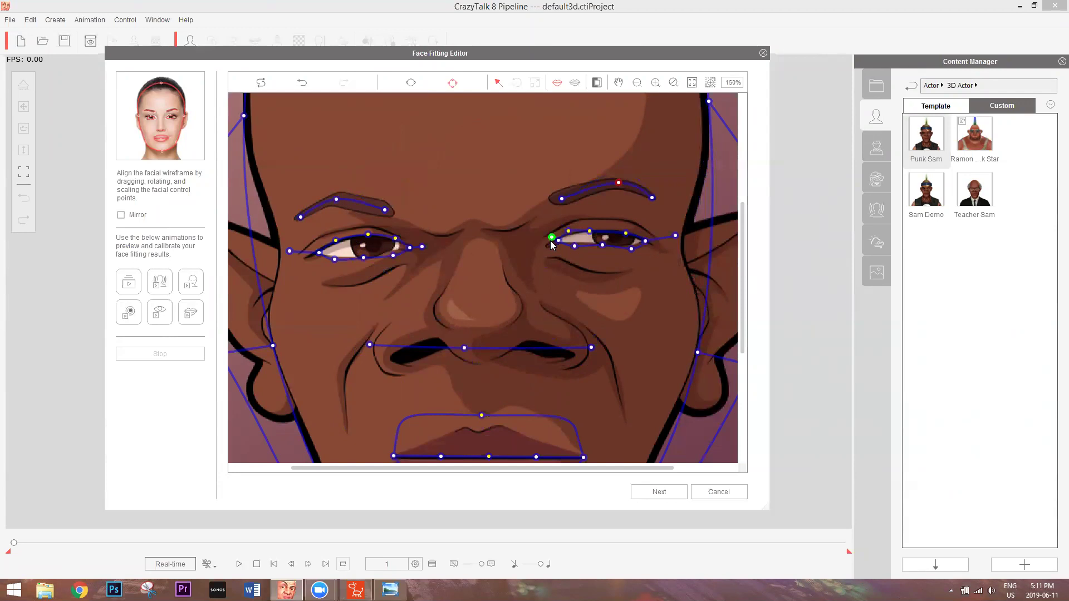
left_click_drag(541, 250, 556, 241)
left_click_drag(568, 231, 572, 234)
left_click_drag(631, 249, 668, 251)
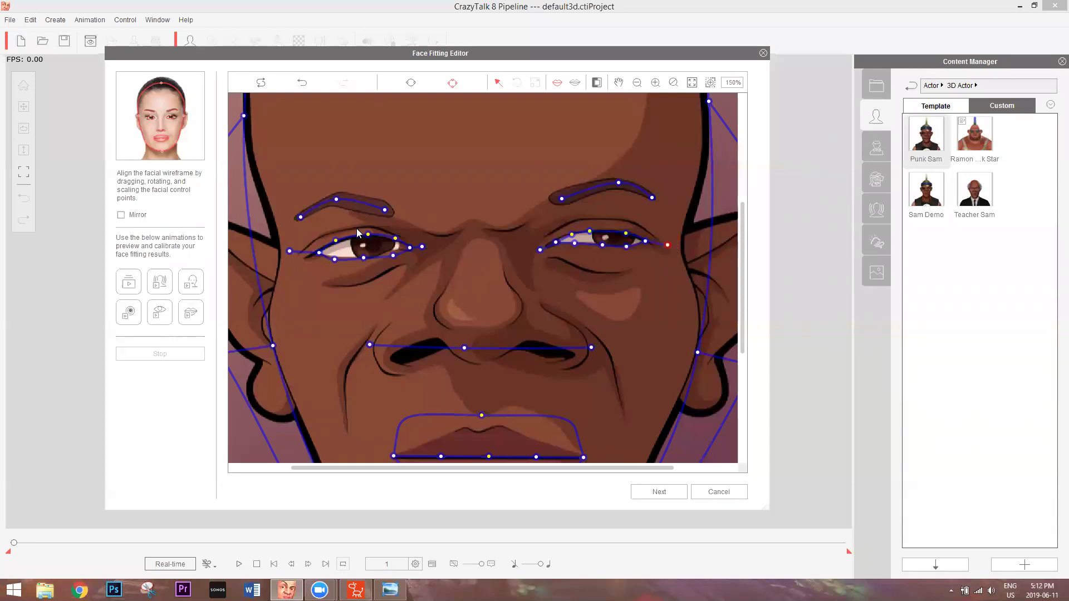
Align the detailed lower-lid and outer-corner points of the image-left eye with the drawn eye
left_click_drag(392, 257, 389, 253)
left_click_drag(289, 251, 291, 255)
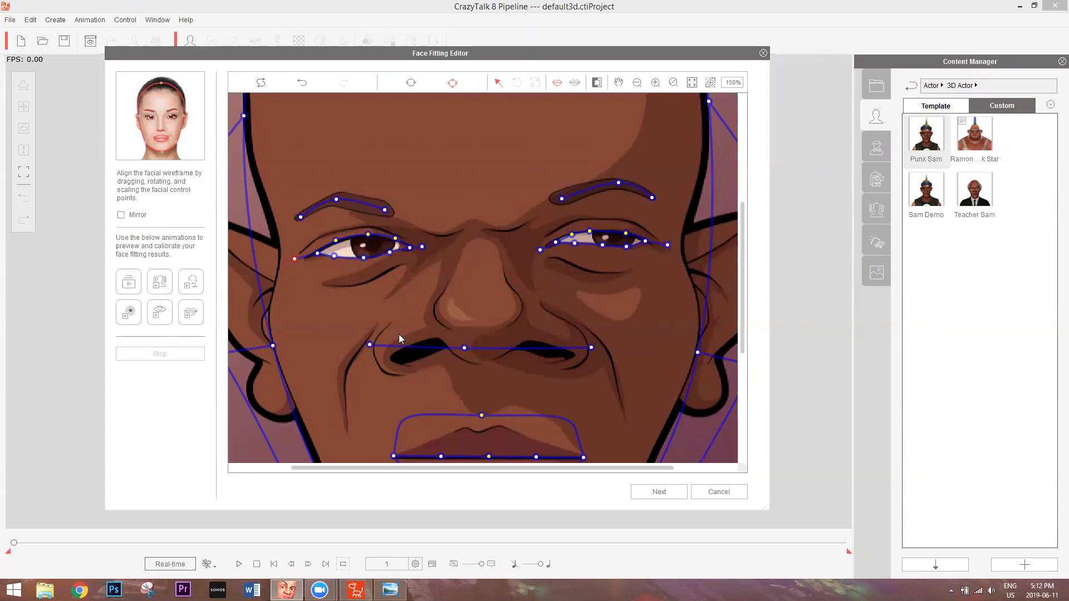
Fit the nose line to the nose tip and both nostril wings, and place the lower lip point on the lip's bottom edge
left_click_drag(464, 348, 477, 322)
left_click_drag(592, 349, 589, 342)
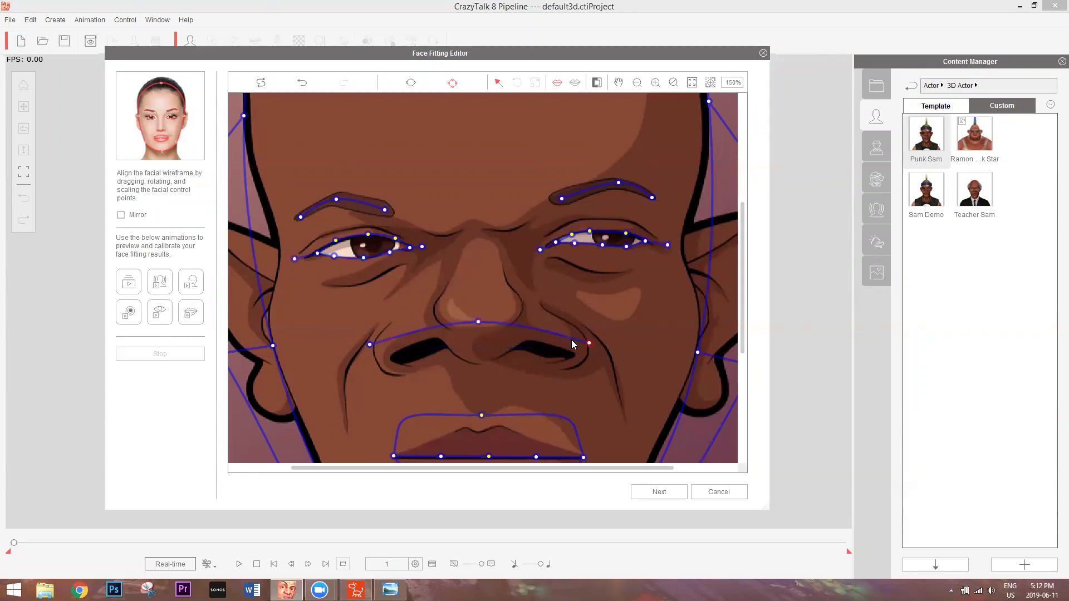
left_click_drag(370, 344, 374, 339)
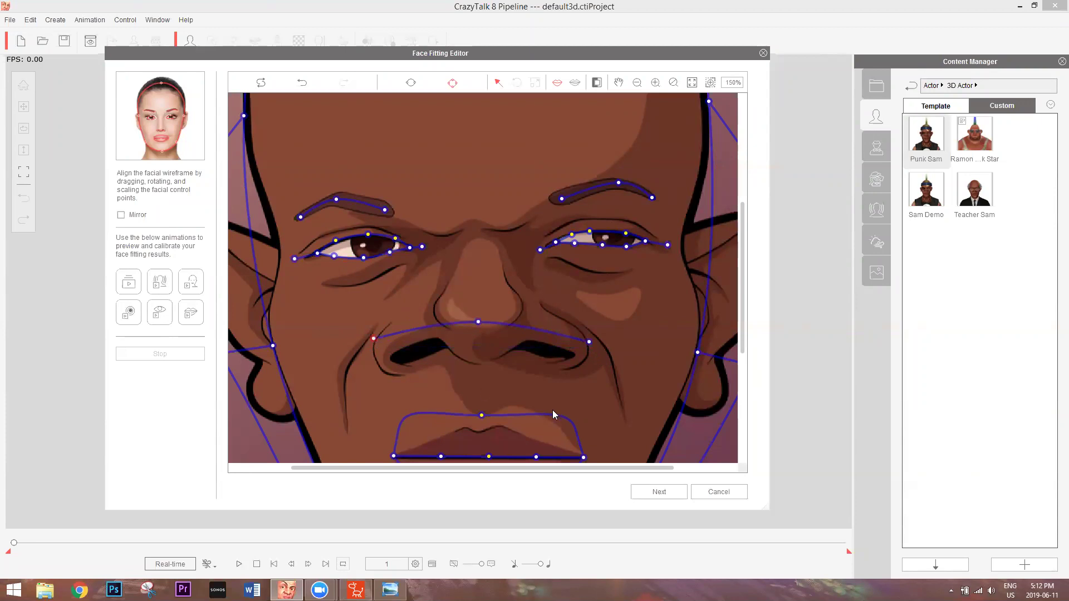
scroll(549, 409, "down", 4)
left_click_drag(482, 365, 479, 423)
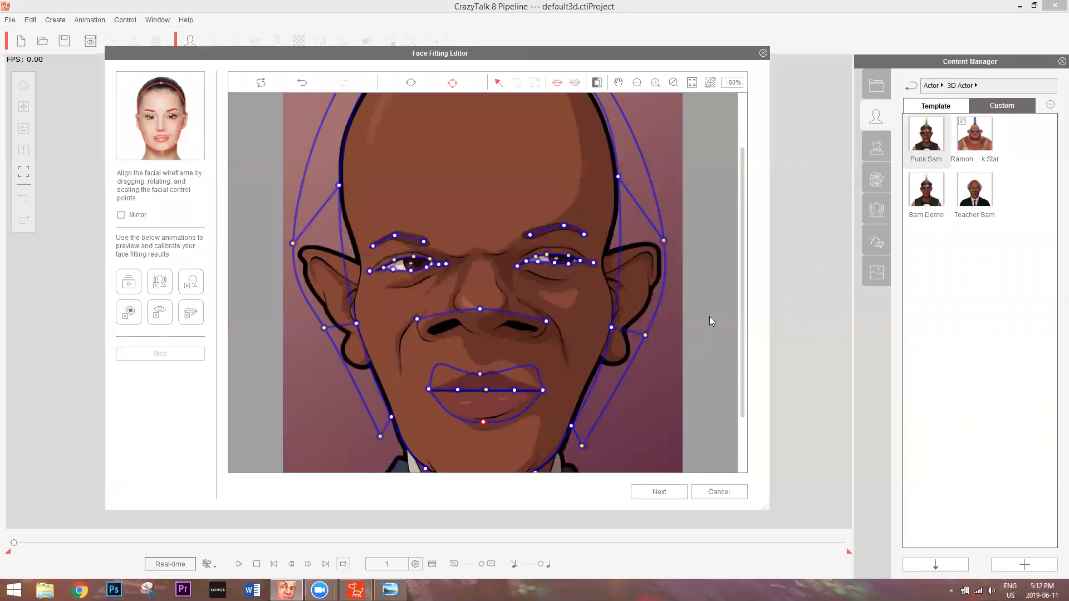
Move the upper forehead and temple contour points on both sides upward along the skull outline
left_click_drag(742, 291, 736, 210)
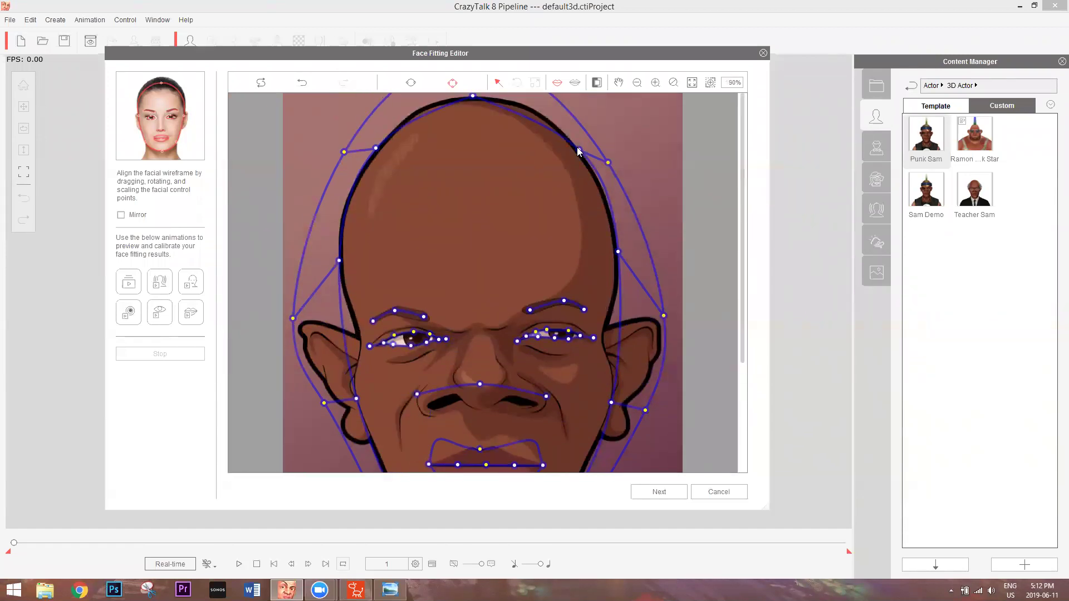
left_click_drag(579, 151, 557, 128)
left_click_drag(377, 148, 390, 133)
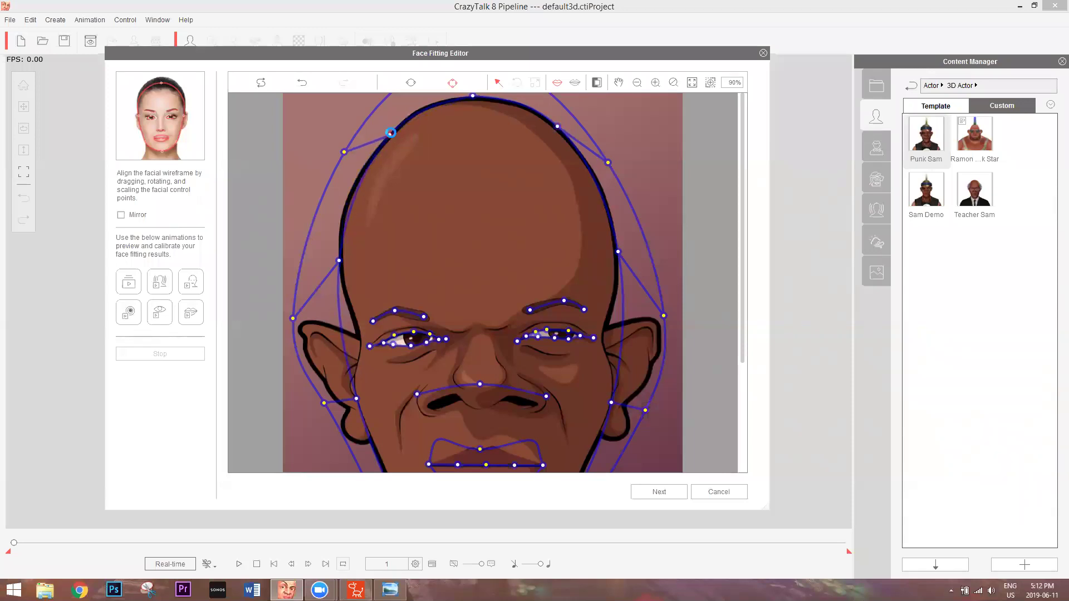
left_click_drag(340, 260, 340, 245)
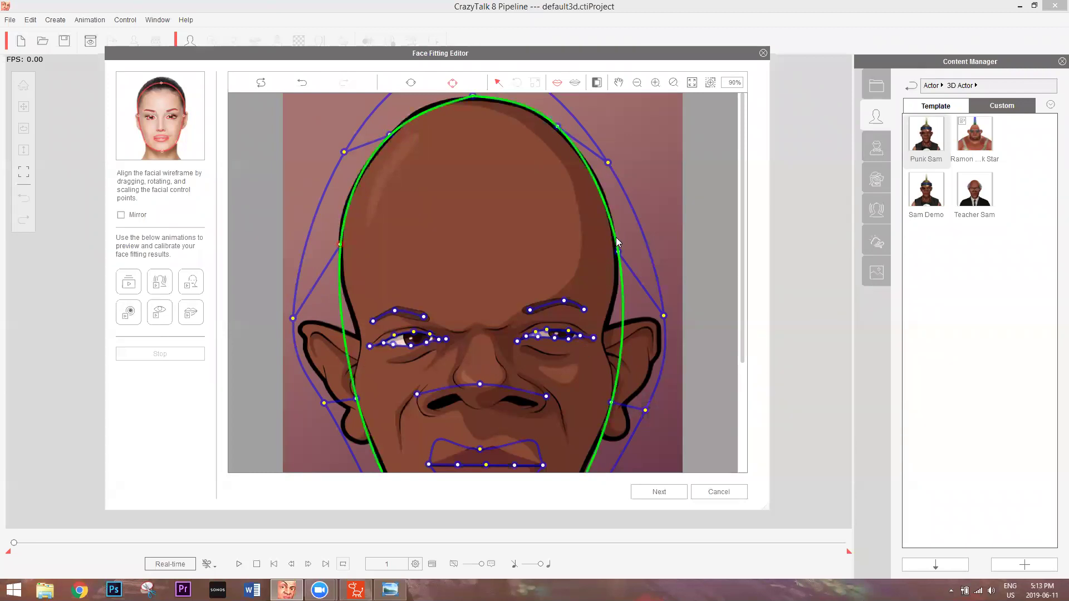
left_click_drag(617, 252, 618, 243)
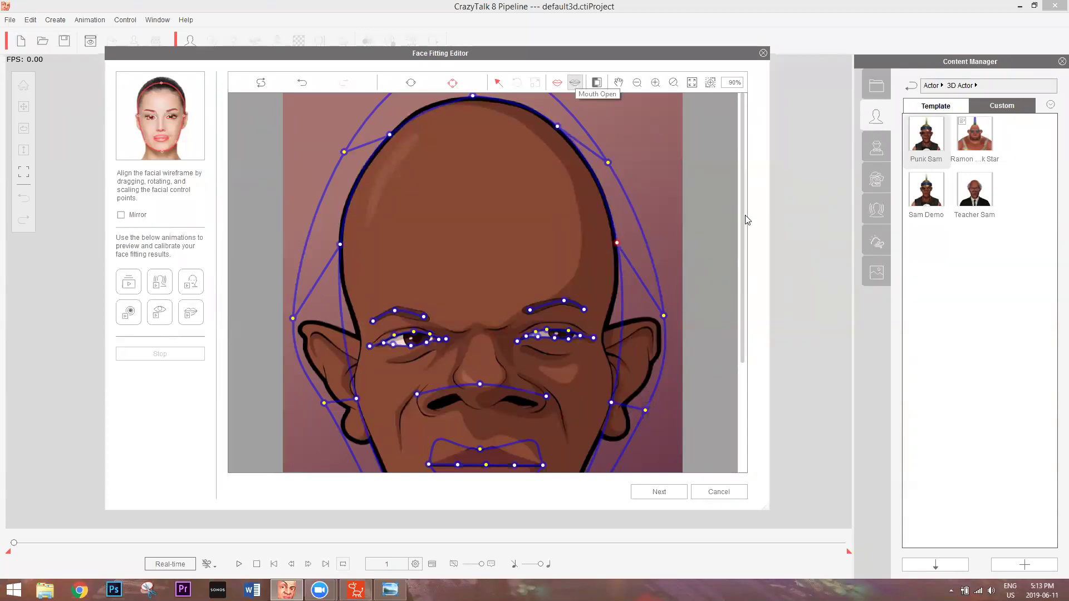
Set the mouth state to Mouth Open and play the calibration animations to check the face fitting
scroll(738, 283, "down", 3)
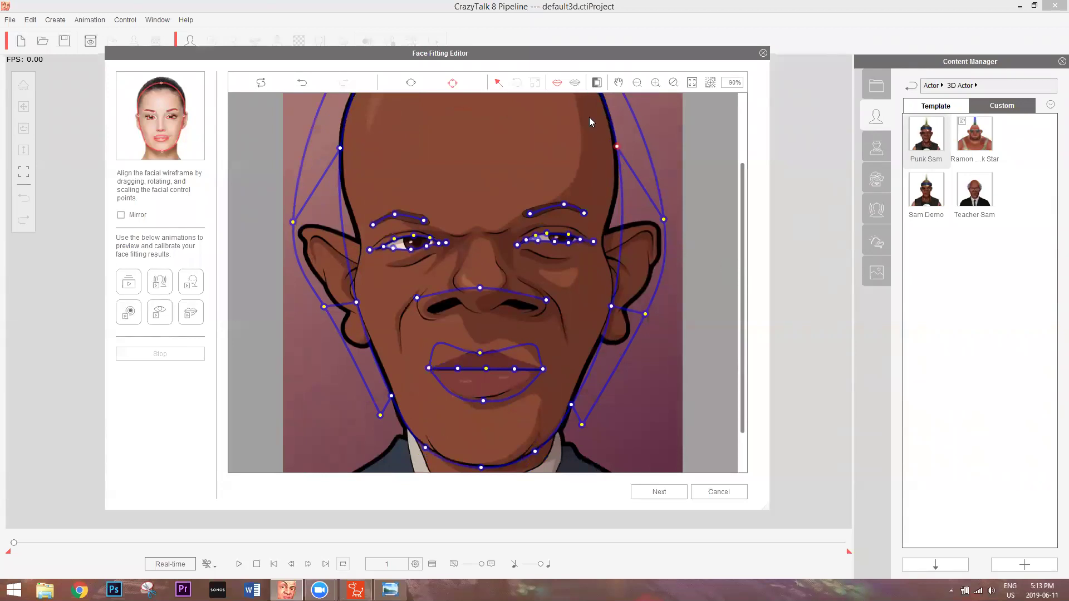
left_click(575, 84)
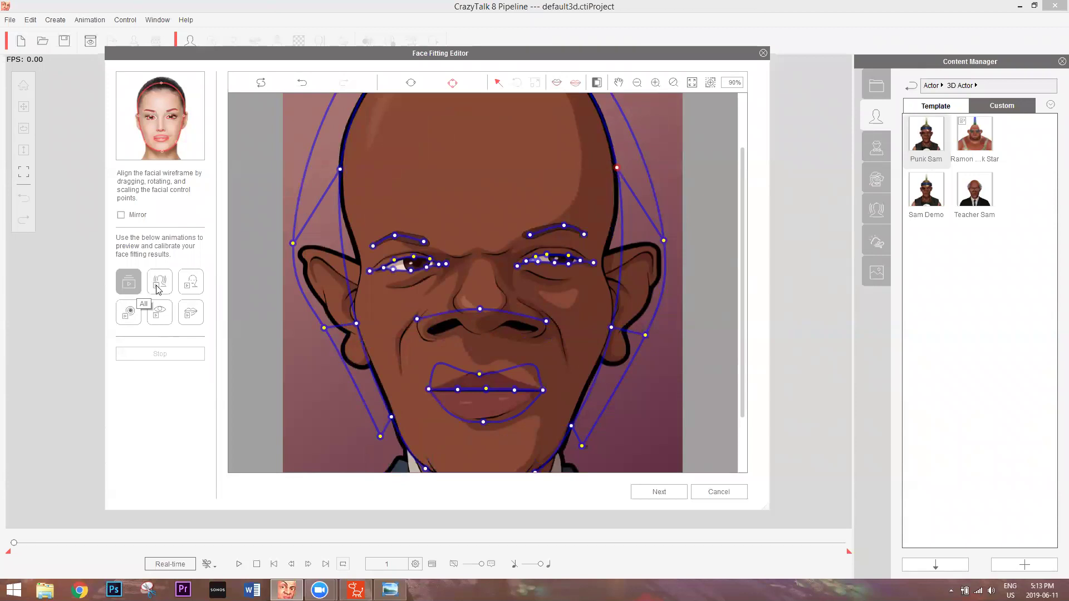
left_click(197, 313)
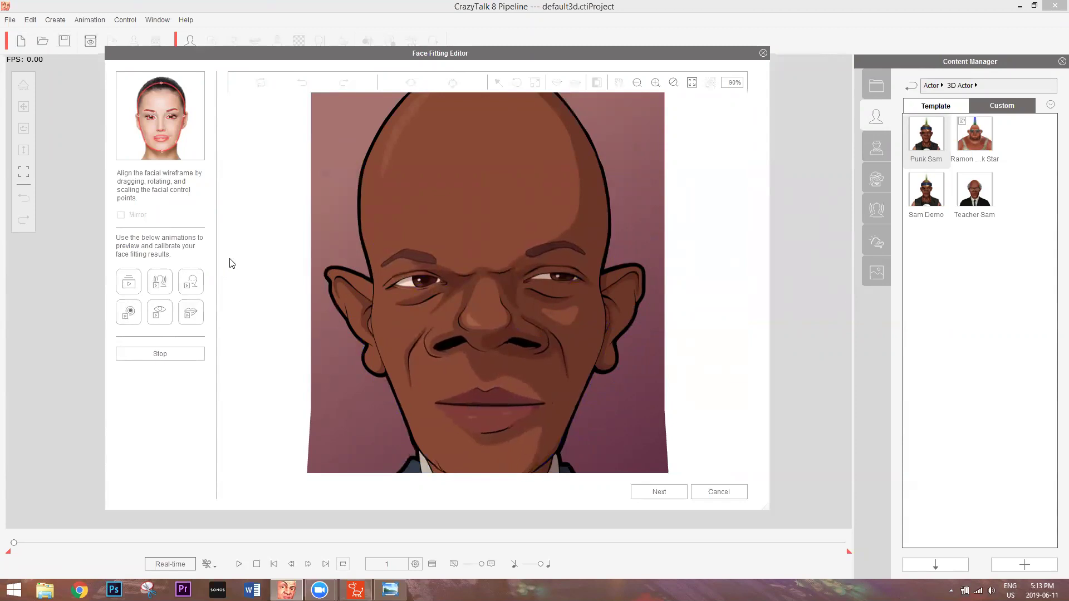
left_click(189, 313)
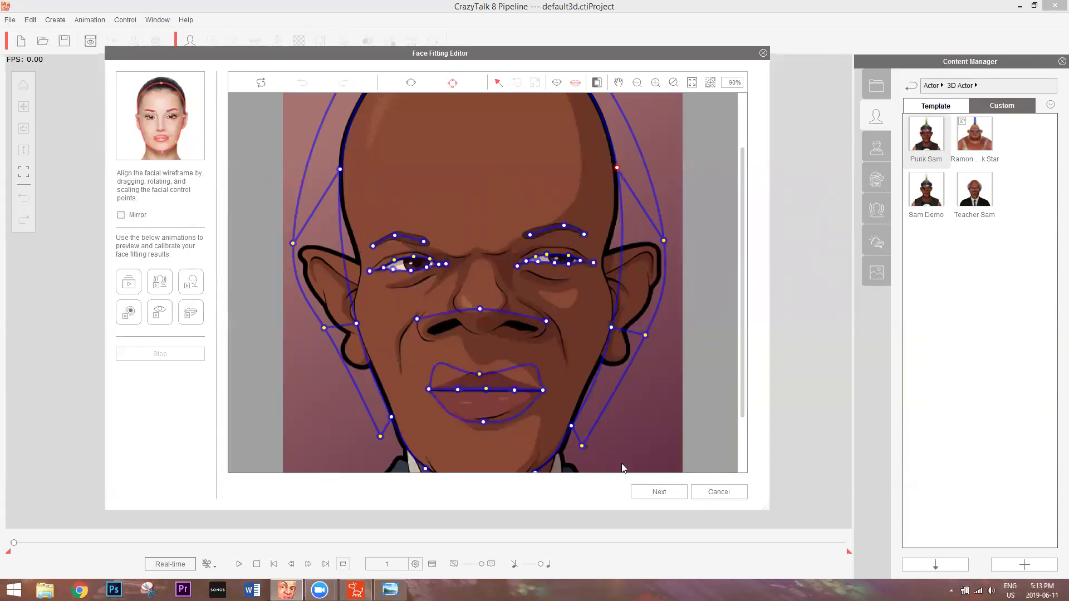
Accept the face fitting, rotate the orientation mask so its horizontal line tilts slightly downward across the eyes, and finish the actor
left_click(660, 492)
left_click(659, 492)
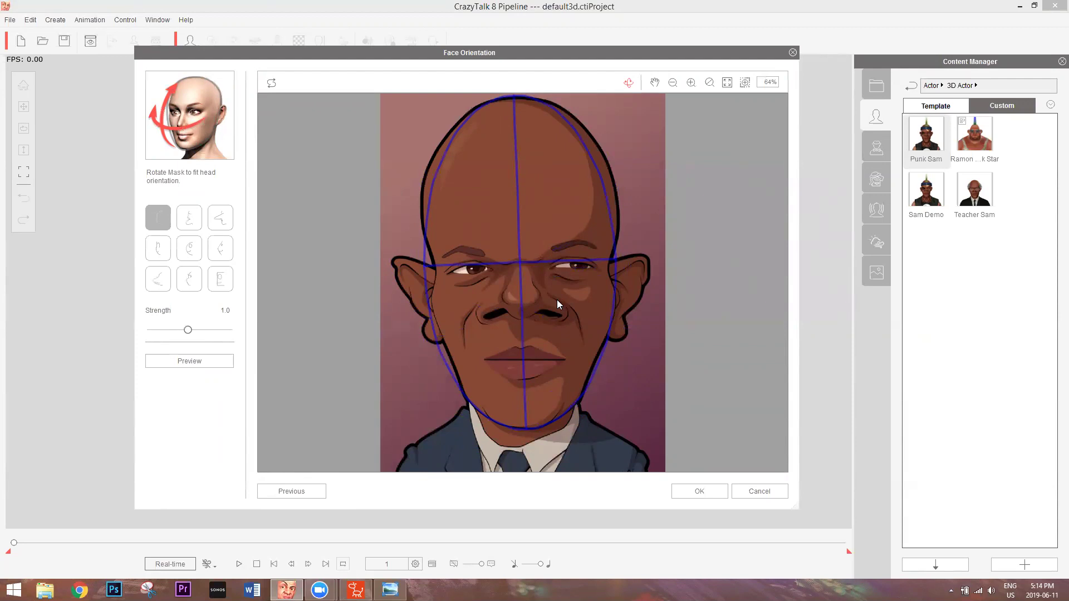
left_click_drag(527, 271, 559, 287)
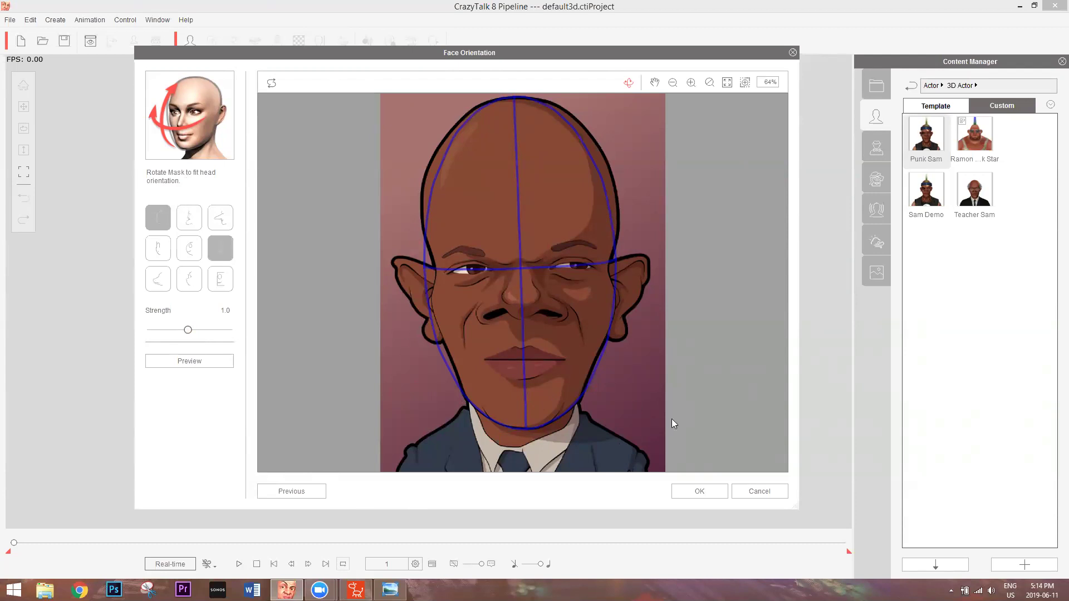
left_click(705, 491)
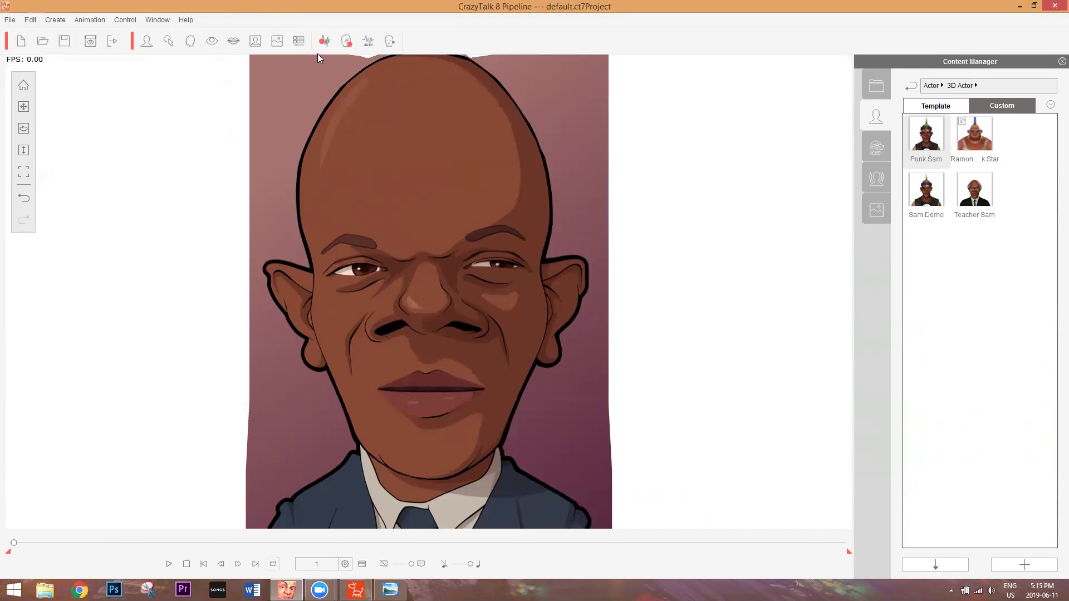
Preview the actor's facial movement with Face Puppet and close it without recording
left_click(345, 41)
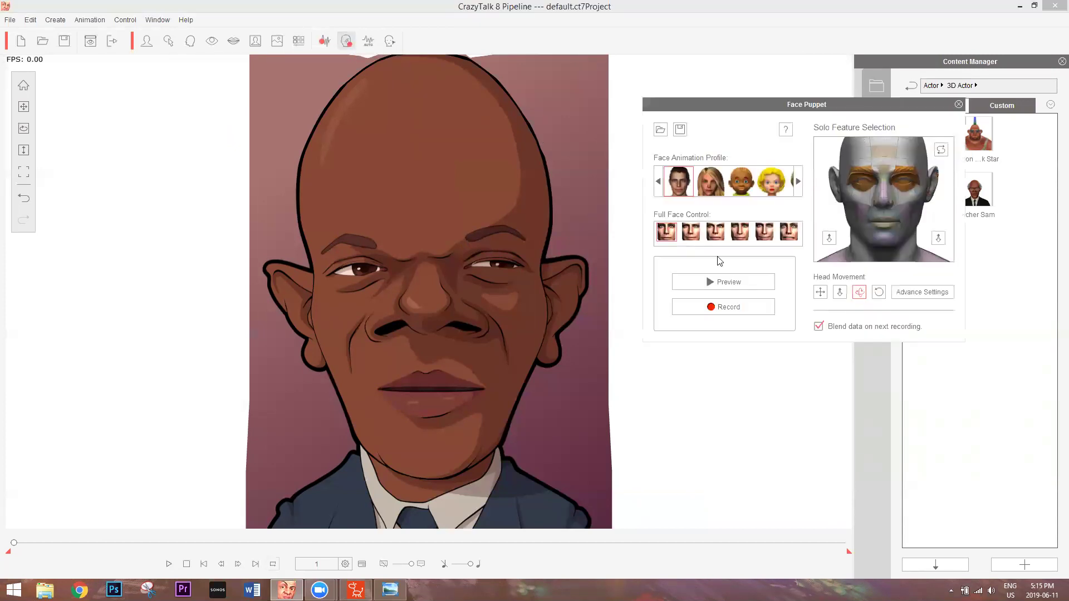
left_click(729, 280)
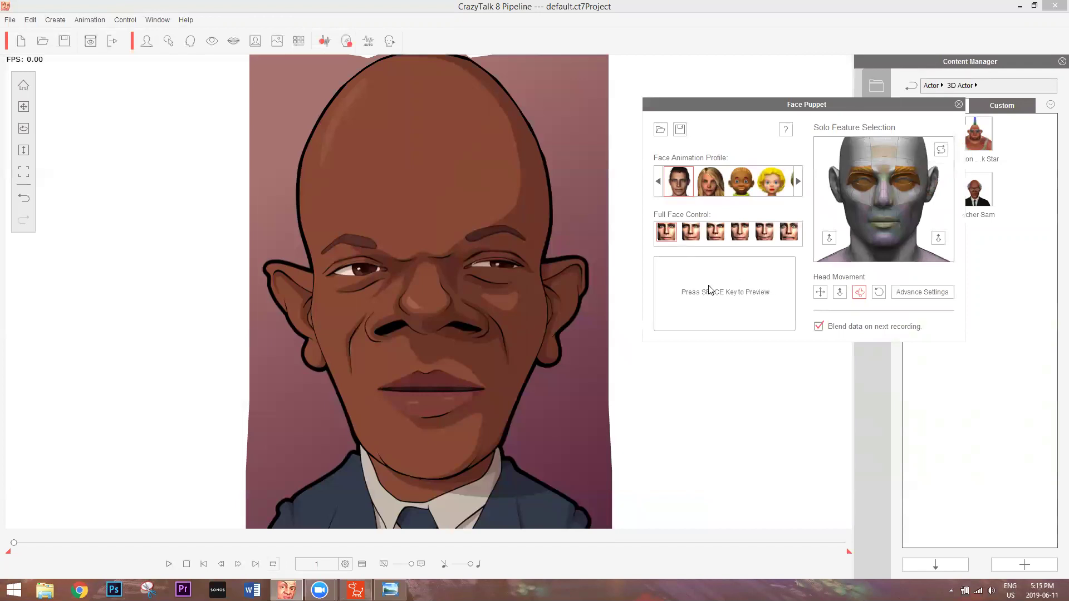
key("space")
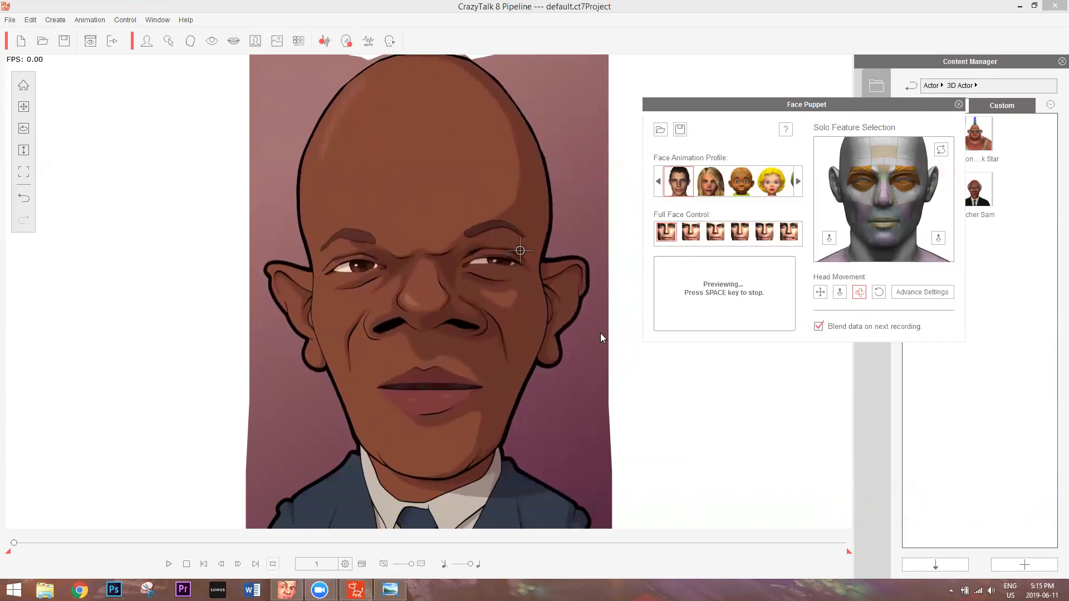
key("space")
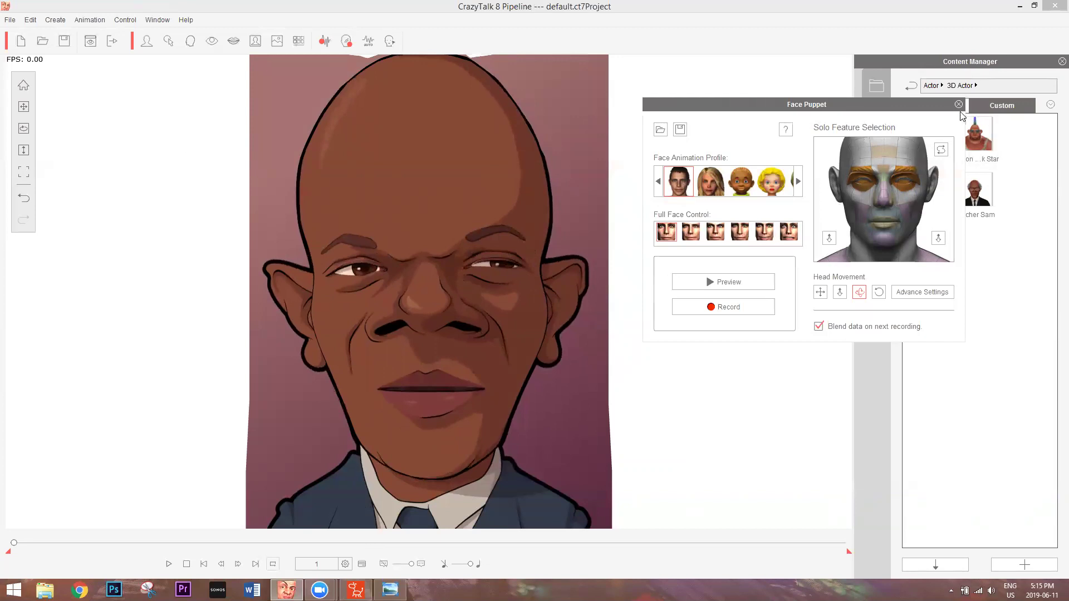
left_click(958, 105)
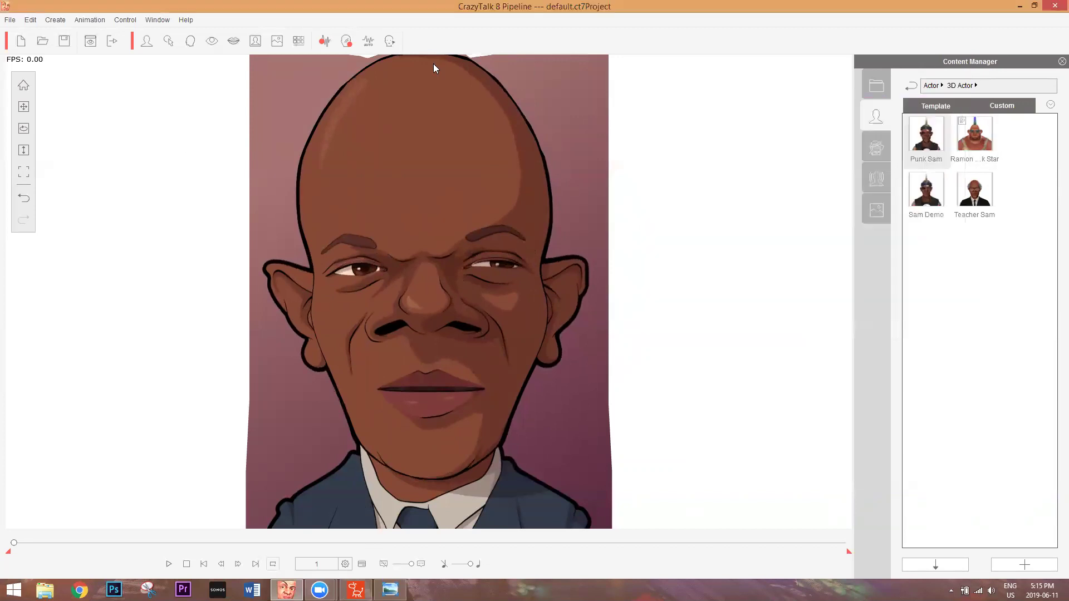
Open the actor's background mask in the Mask Editor, choose the Background Brush and dismiss the app-update notification
left_click(255, 40)
left_click(256, 43)
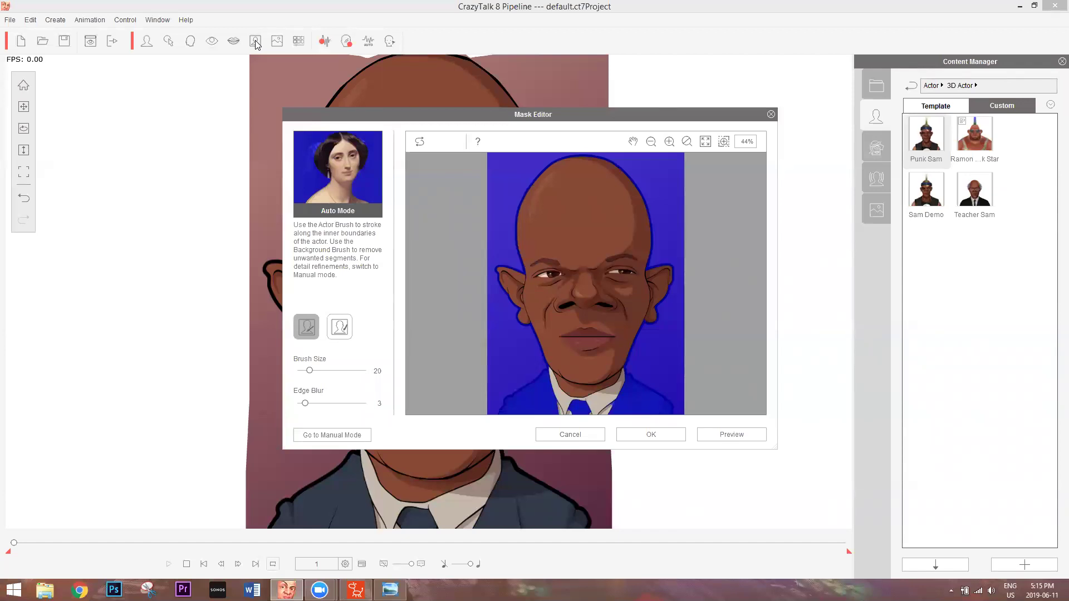
left_click(341, 328)
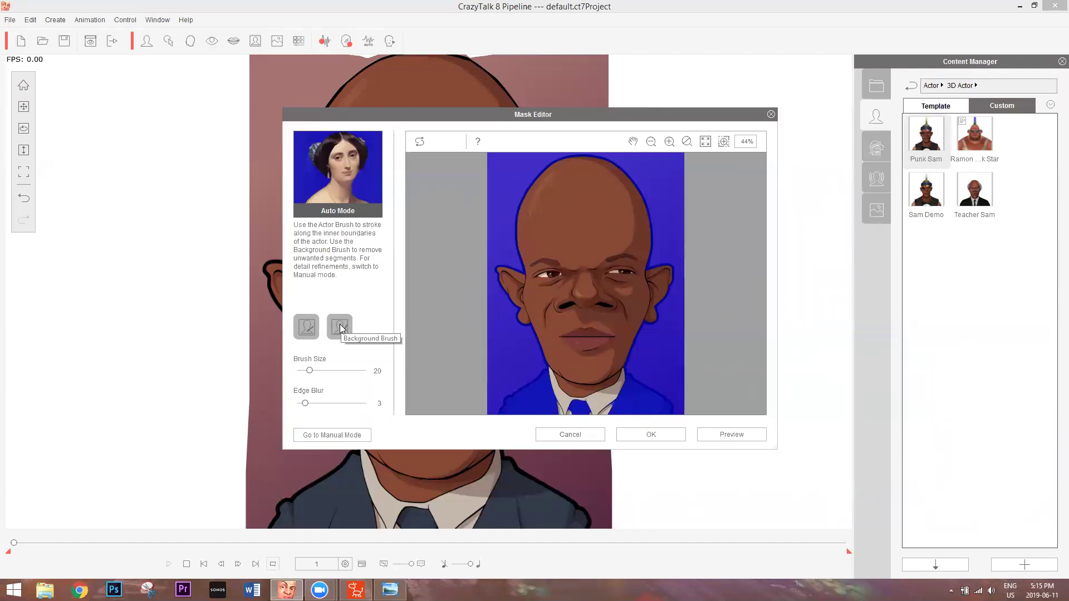
left_click(308, 333)
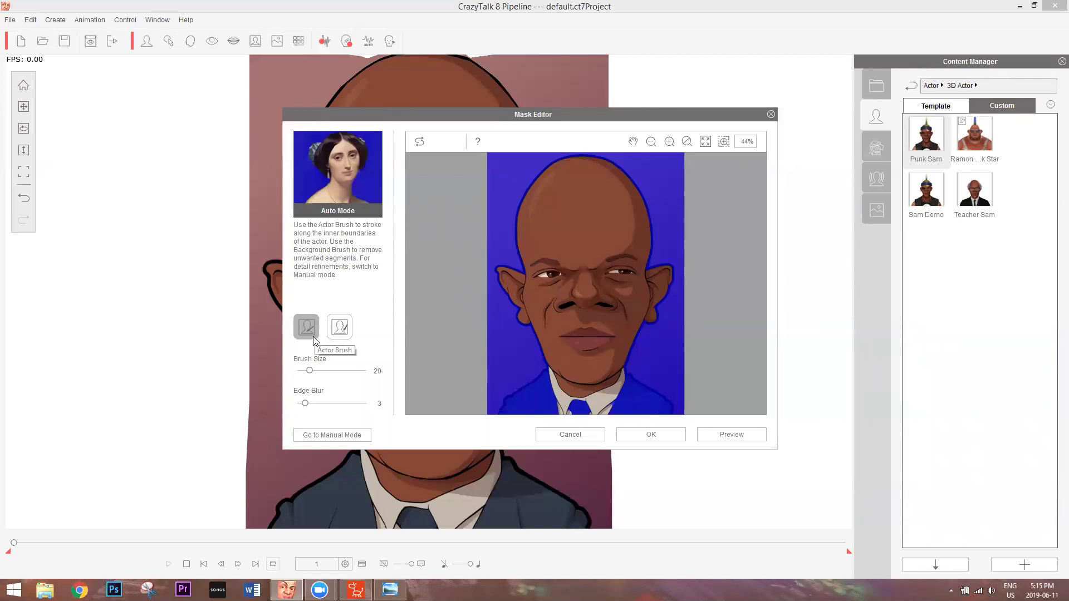
left_click(338, 329)
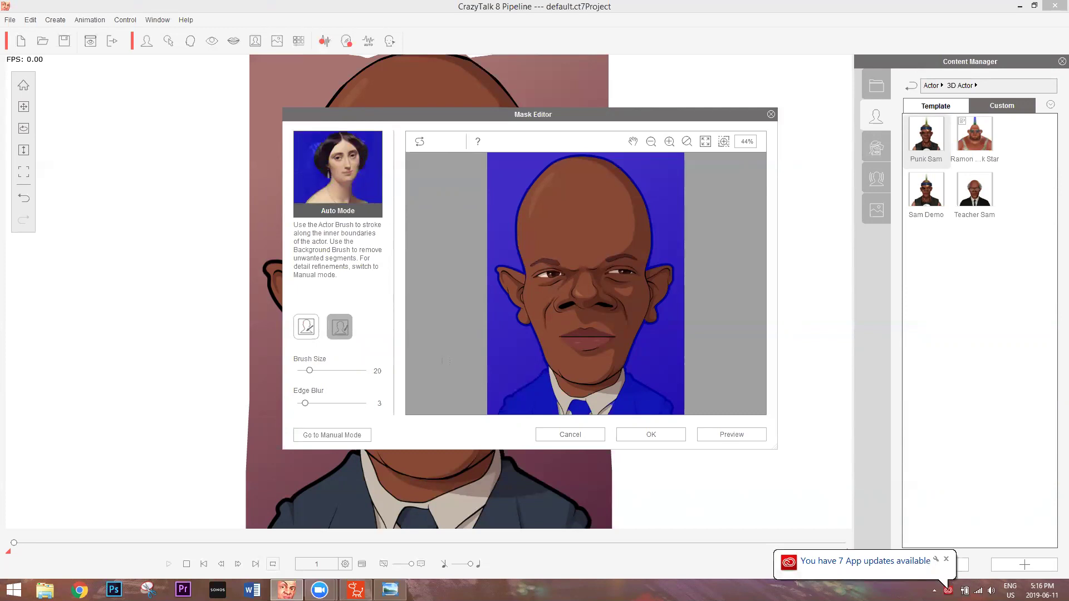
left_click(946, 559)
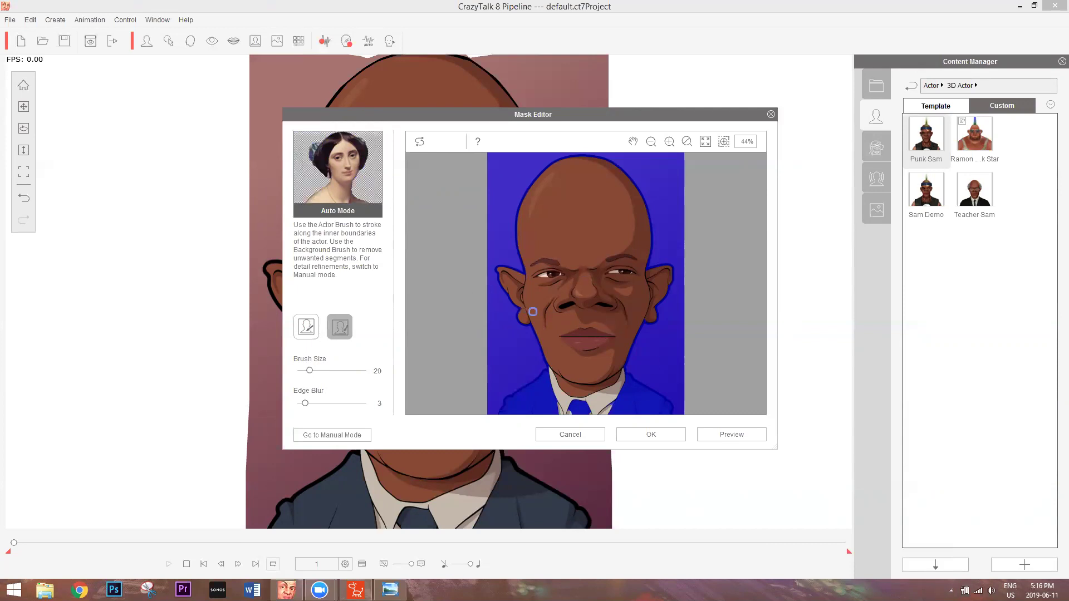
Try to mask along the image-left jaw edge with the Background Brush at size 9
left_click(669, 141)
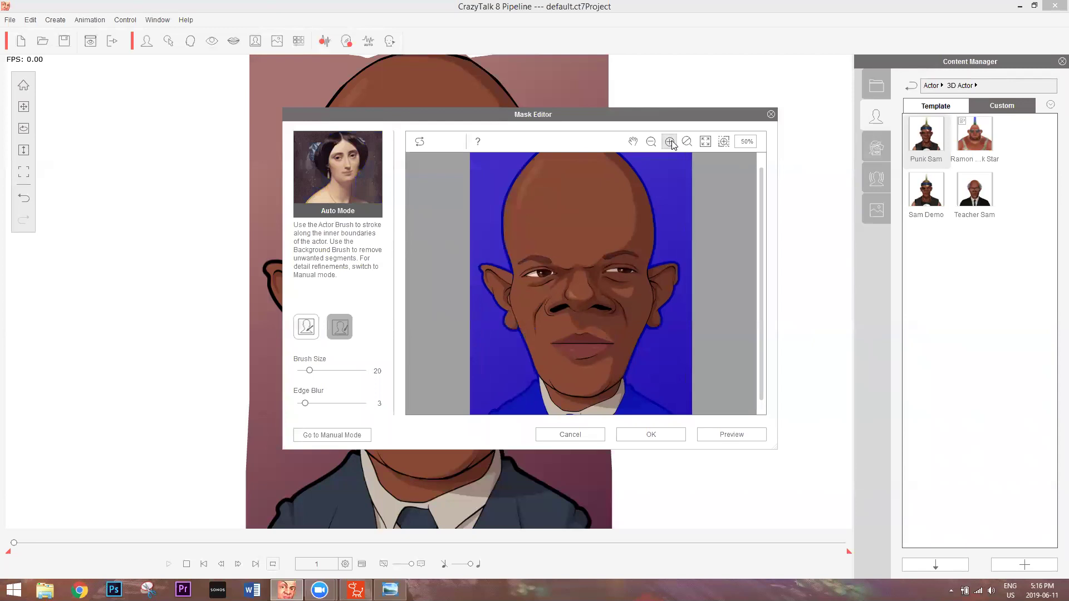
left_click(670, 143)
left_click_drag(762, 277, 763, 360)
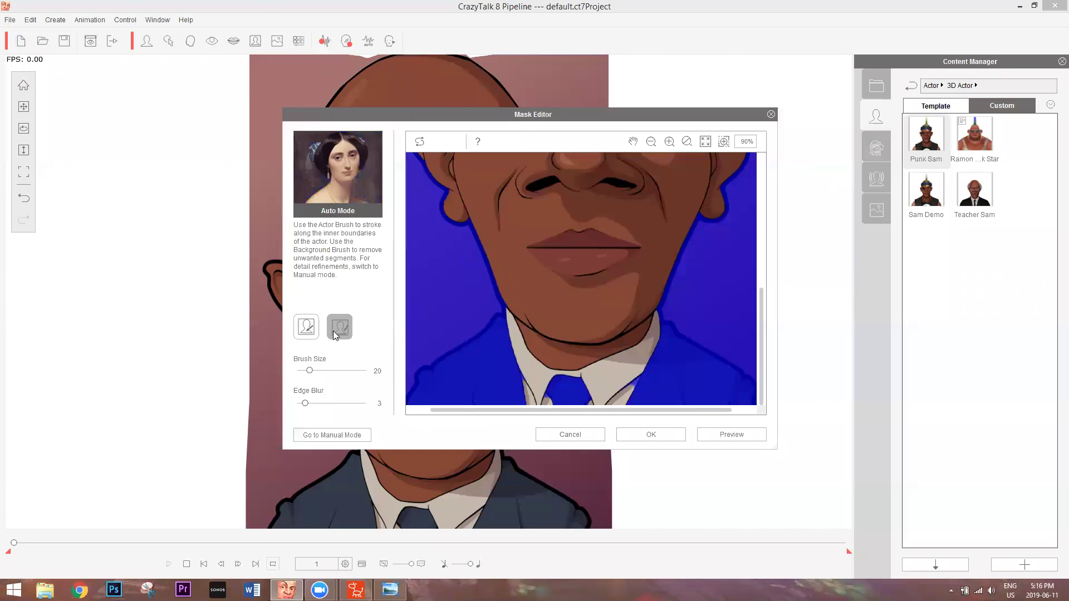
left_click_drag(308, 371, 301, 371)
left_click_drag(494, 293, 488, 256)
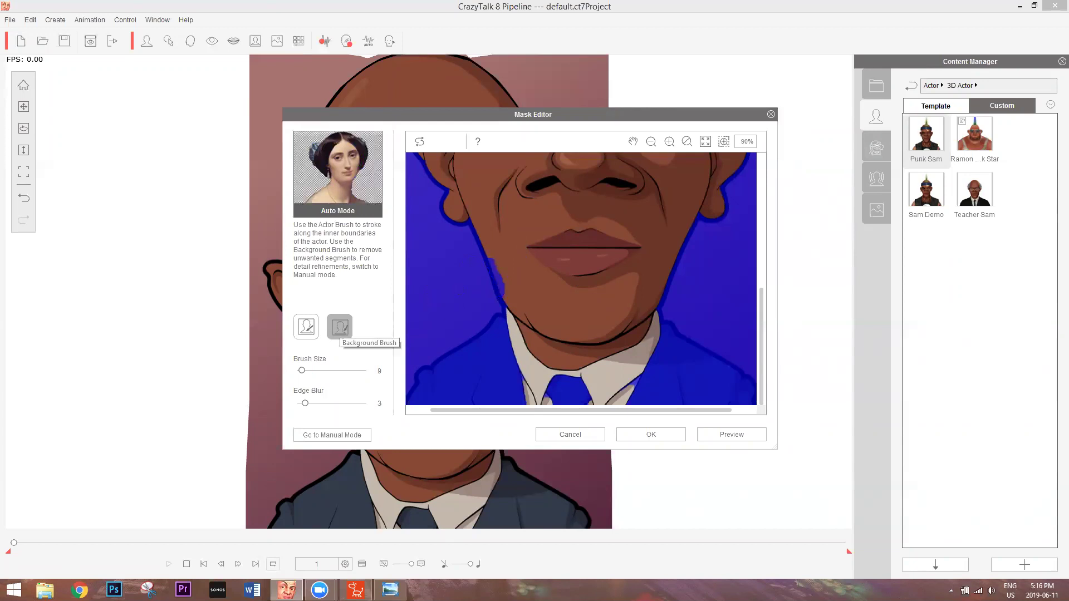
left_click(308, 327)
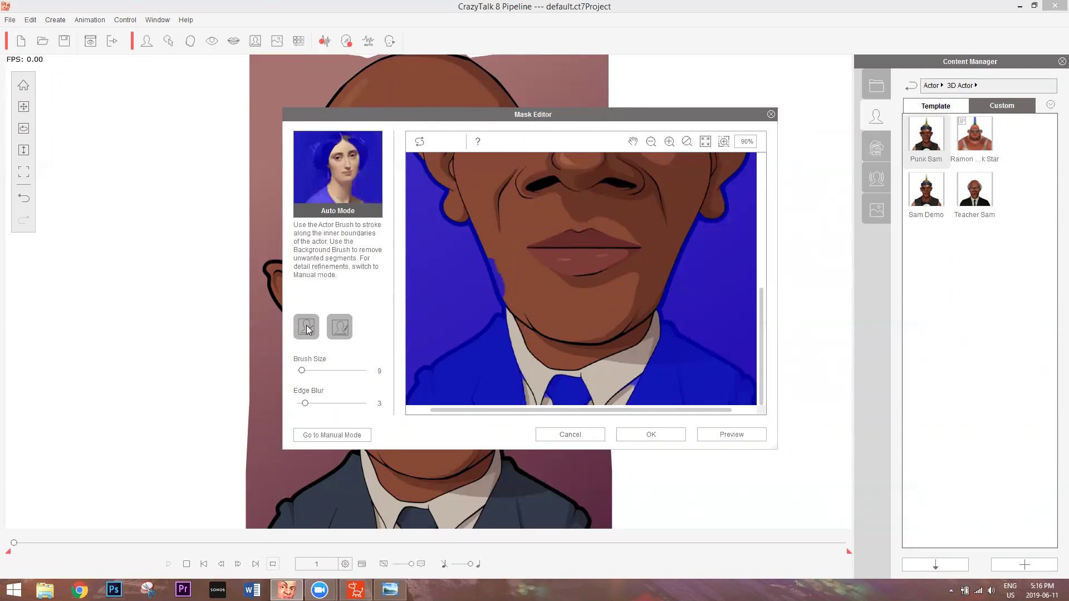
Reset the mask and check its boundary around the skull, jaw and collar
left_click(419, 144)
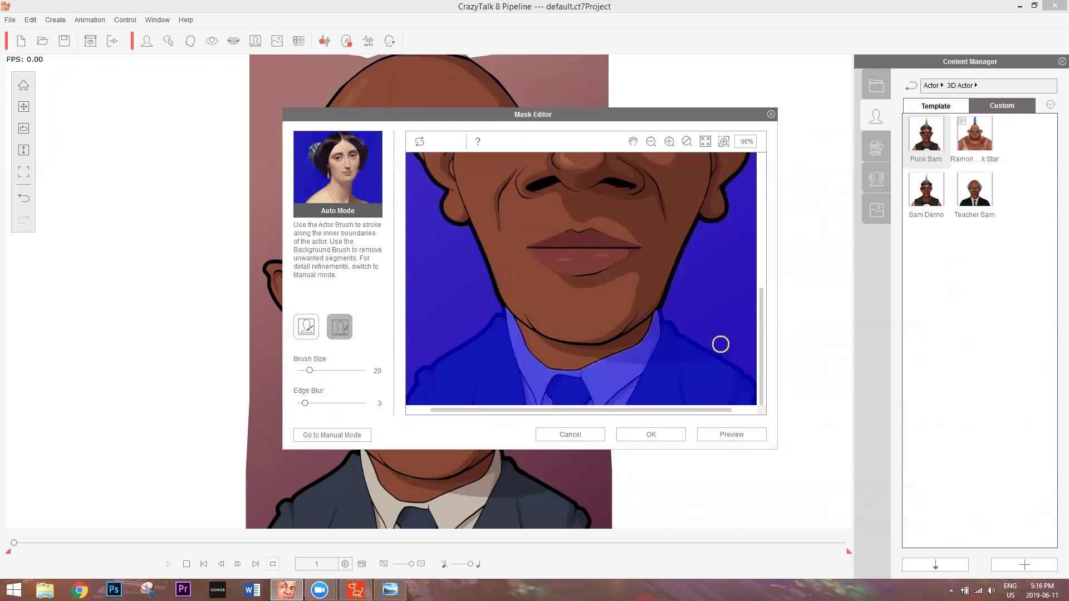
left_click_drag(760, 331, 771, 184)
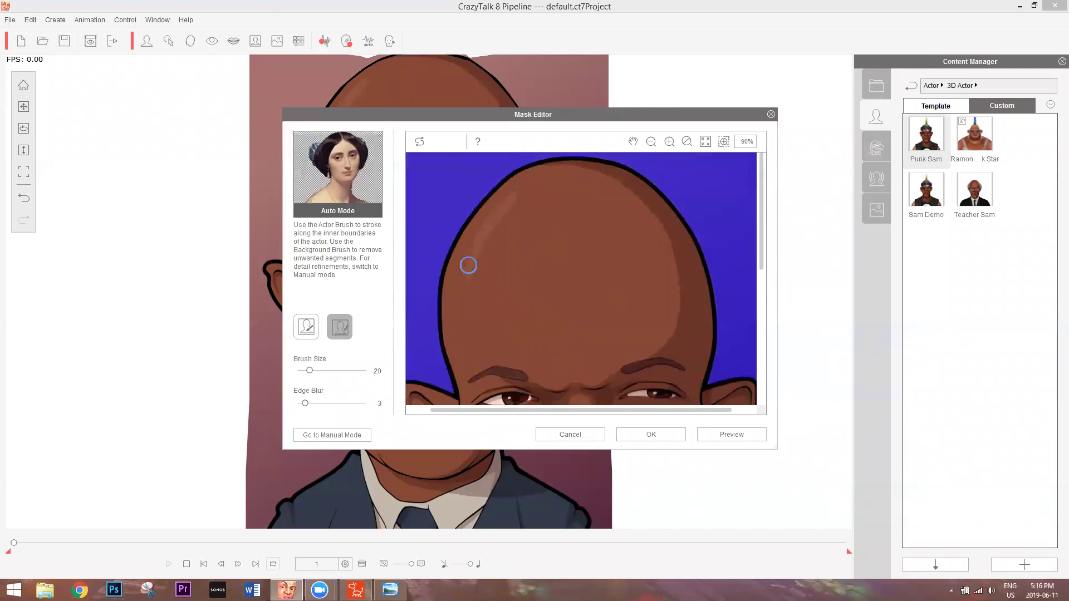
left_click_drag(759, 201, 771, 364)
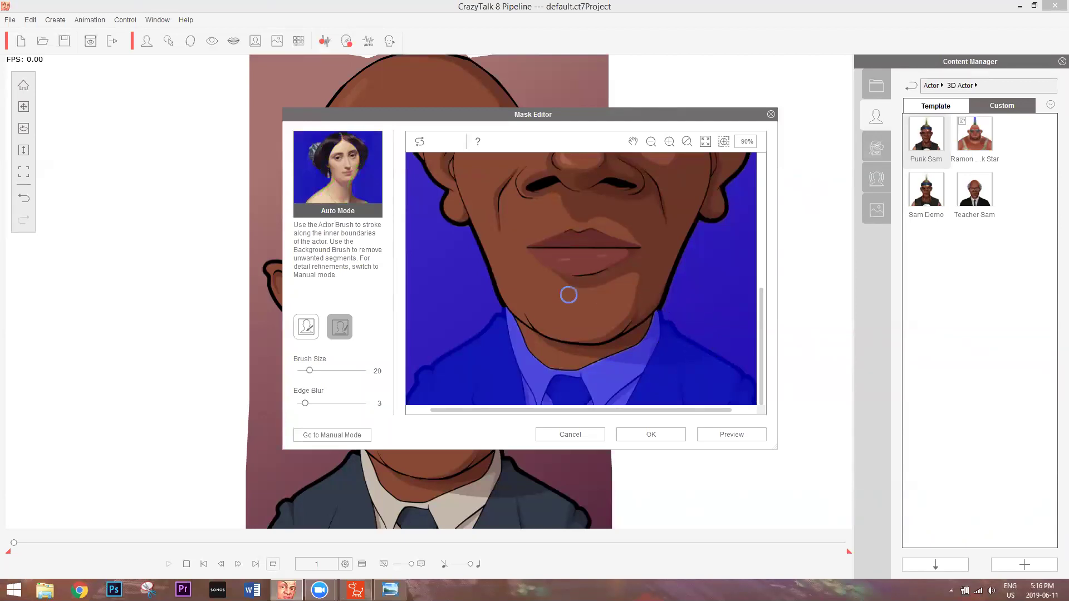
Reveal the shoulder edge on the image-left side with the Actor Brush at size 11 and edge blur 9
left_click(306, 327)
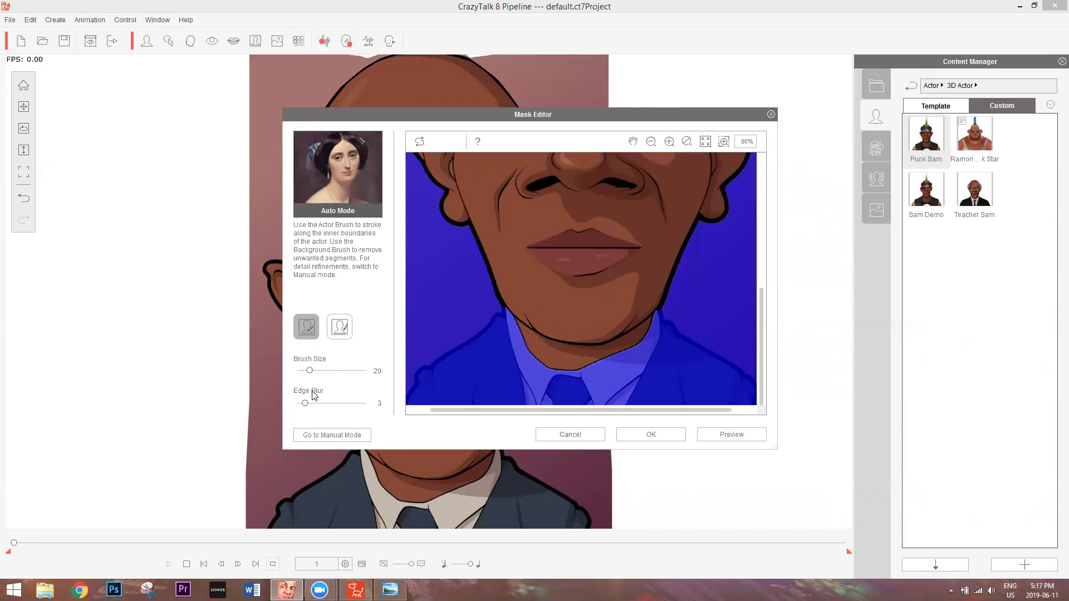
left_click_drag(309, 372, 317, 403)
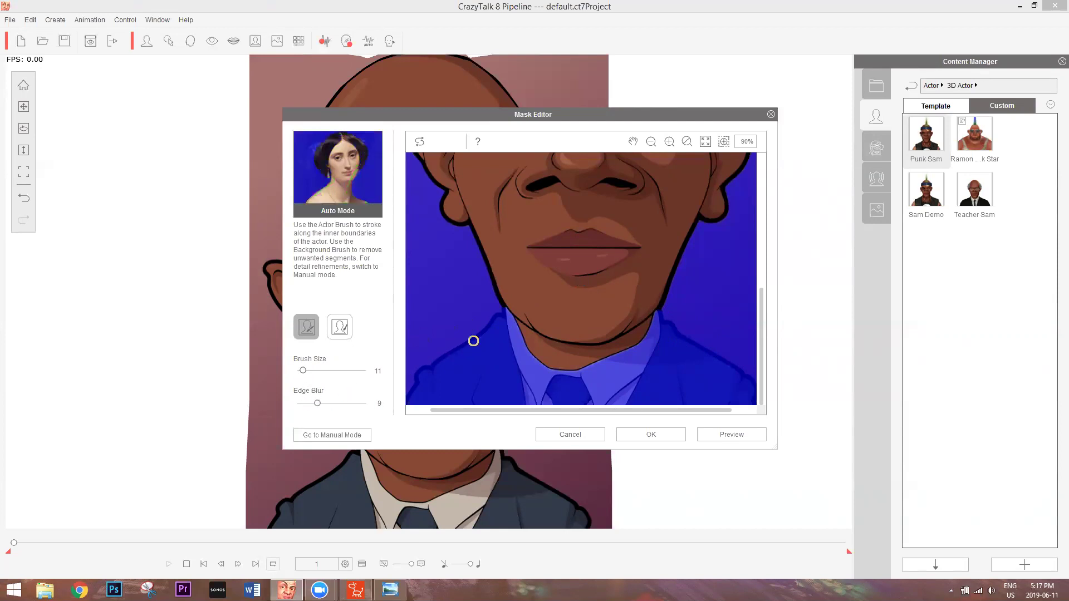
left_click_drag(498, 318, 437, 365)
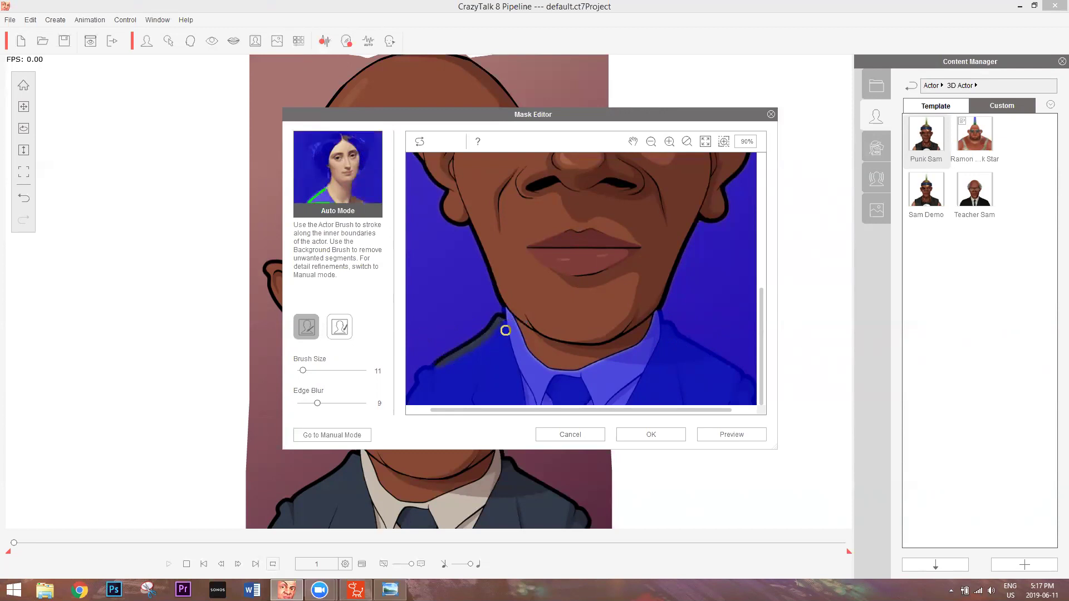
Mask out the revealed image-left shoulder edge again with the Background Brush at size 31
left_click(339, 328)
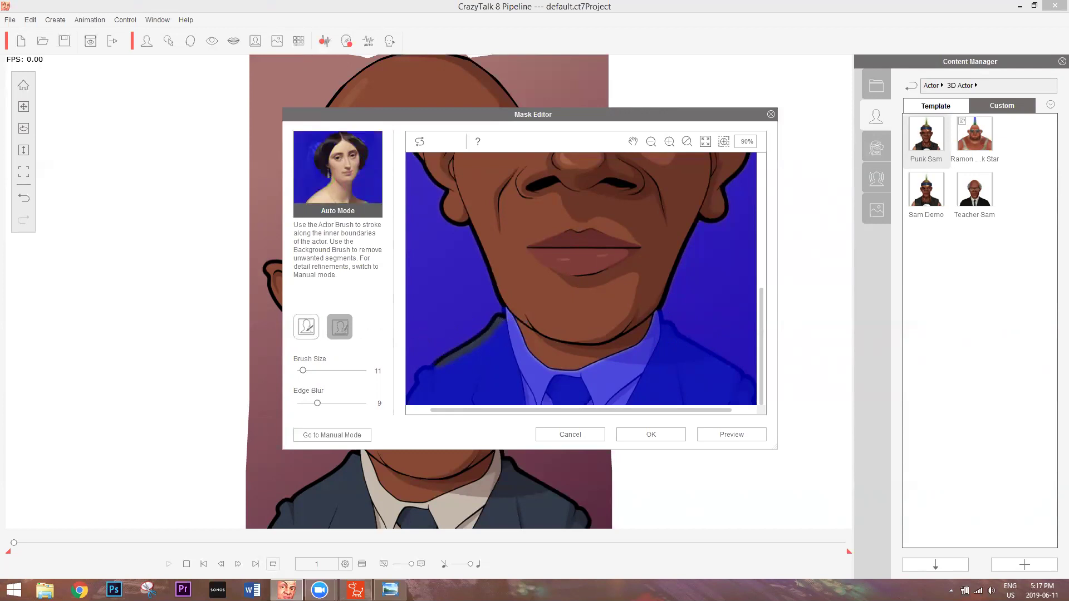
left_click_drag(302, 371, 317, 371)
mouse_move(490, 324)
left_mouse_down()
mouse_move(465, 351)
mouse_move(432, 363)
left_mouse_up()
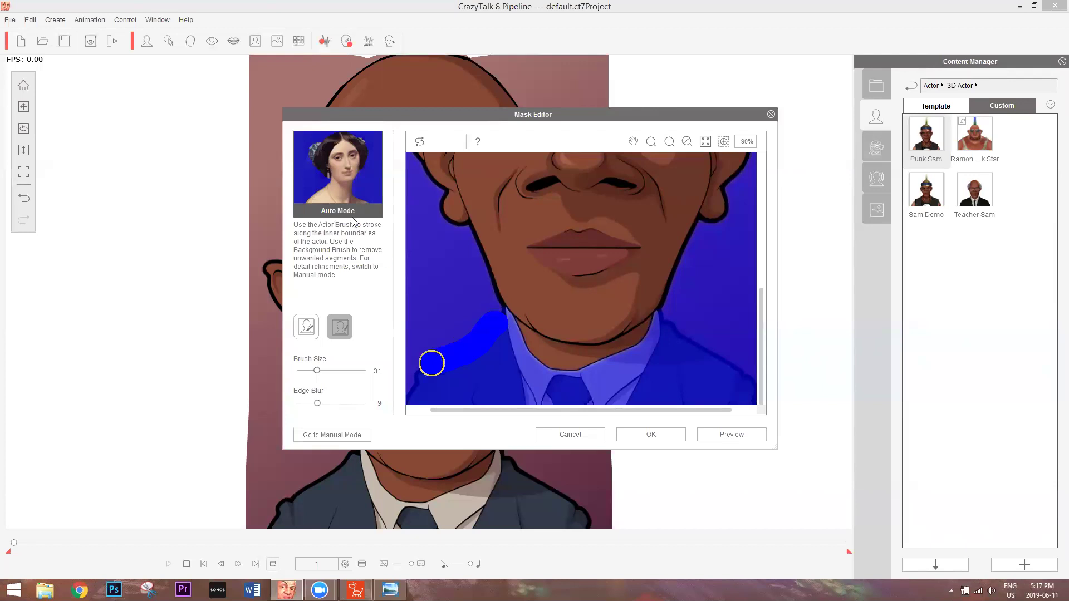
scroll(722, 315, "up", 1)
scroll(722, 316, "down", 2)
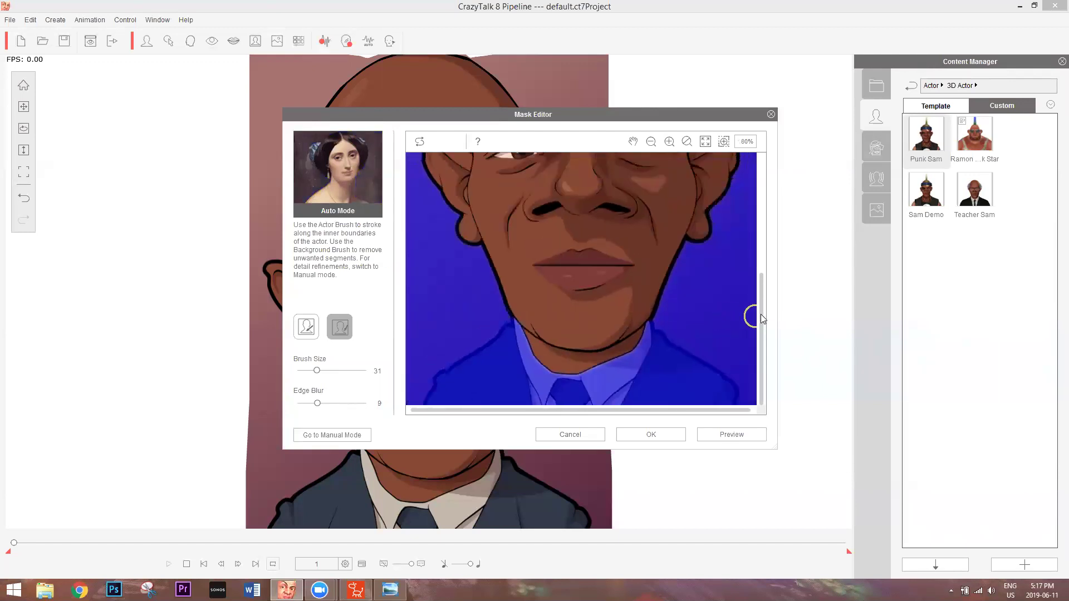
mouse_move(778, 336)
left_mouse_down()
mouse_move(783, 261)
mouse_move(777, 336)
left_mouse_up()
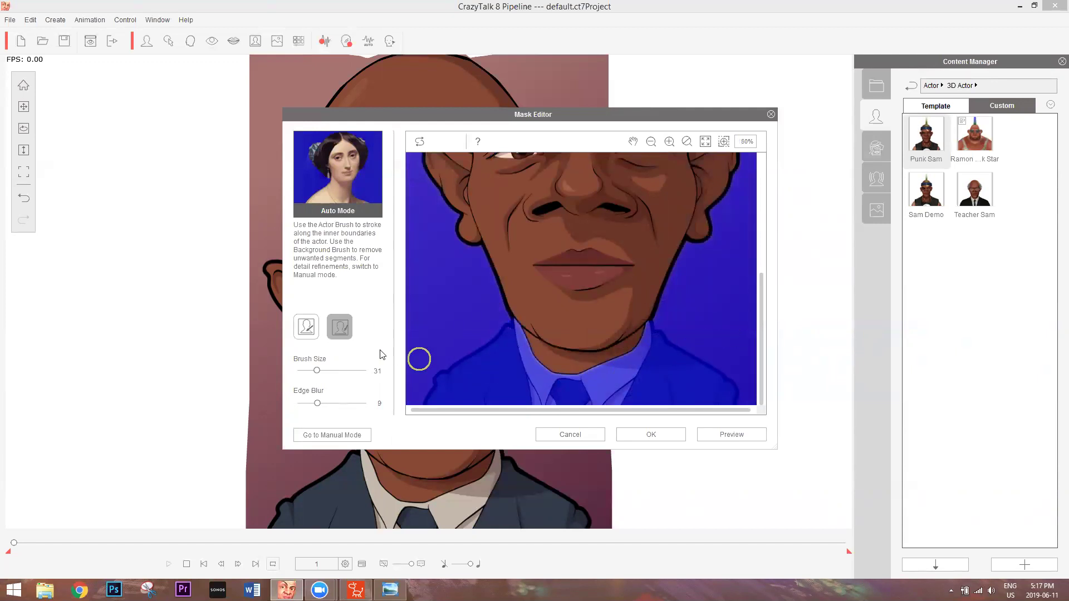
Restore the shoulders, suit and shirt collar to the actor with the Actor Brush by outlining both shoulders and the image's lower edge
left_click(309, 330)
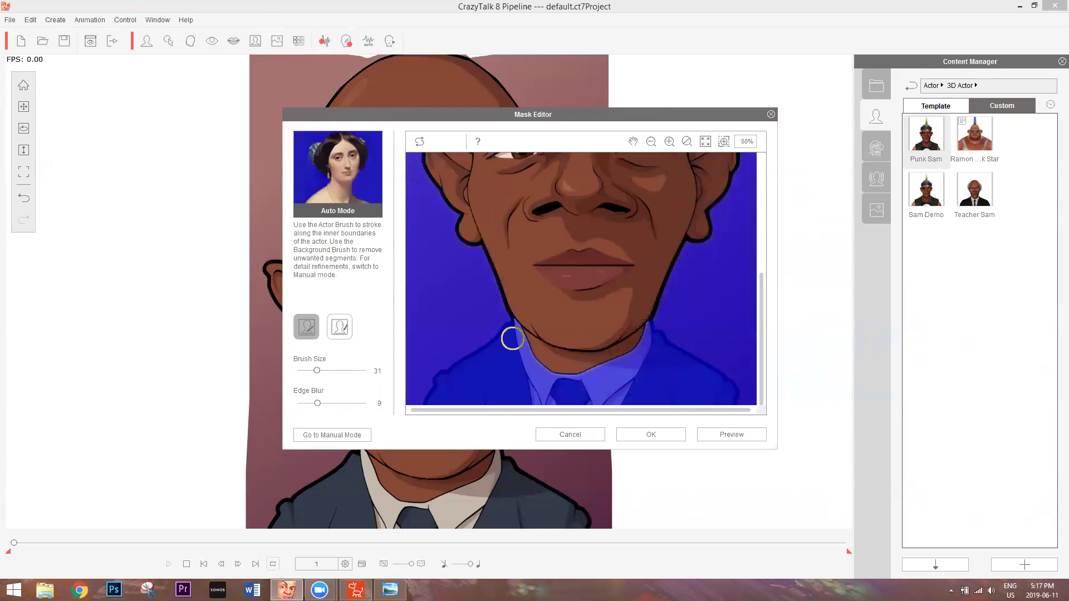
mouse_move(513, 336)
left_mouse_down()
mouse_move(441, 397)
mouse_move(727, 400)
mouse_move(644, 332)
left_mouse_up()
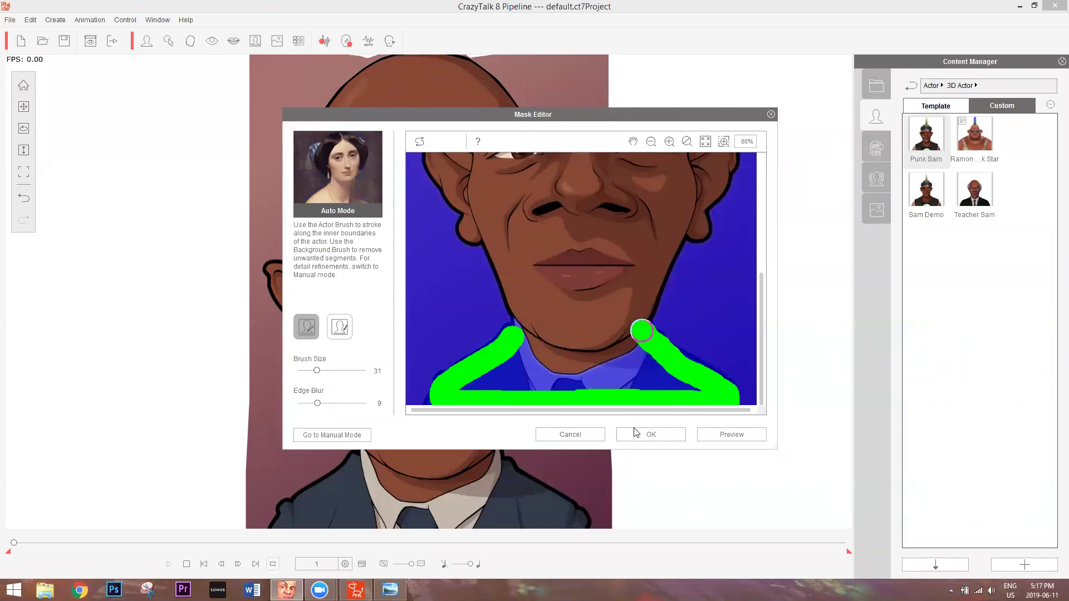
mouse_move(640, 377)
left_mouse_down()
mouse_move(522, 358)
mouse_move(566, 380)
mouse_move(539, 384)
mouse_move(622, 385)
mouse_move(601, 362)
left_mouse_up()
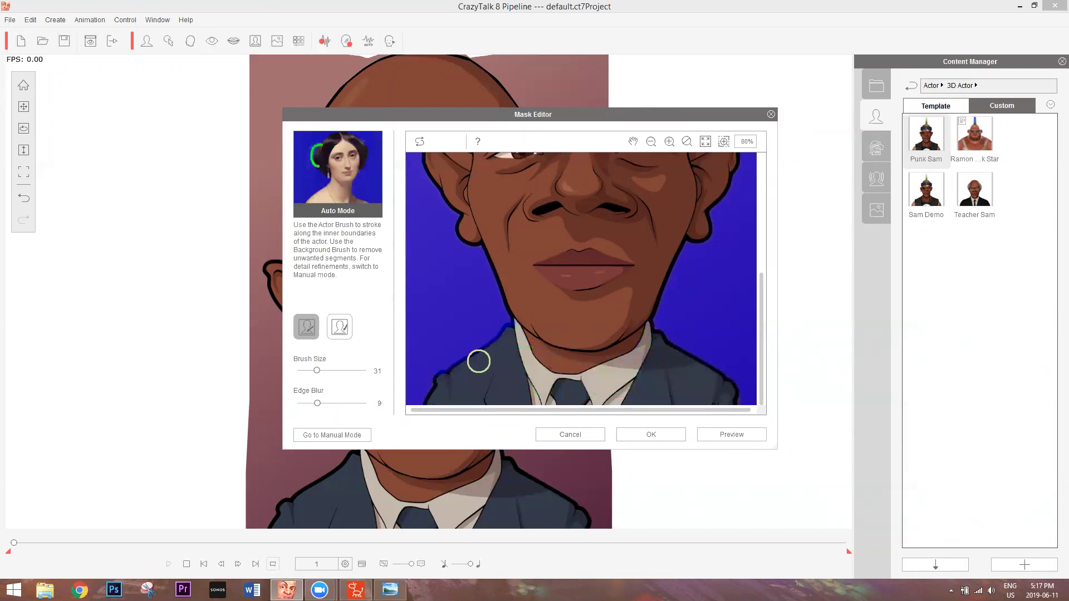
left_click(447, 383)
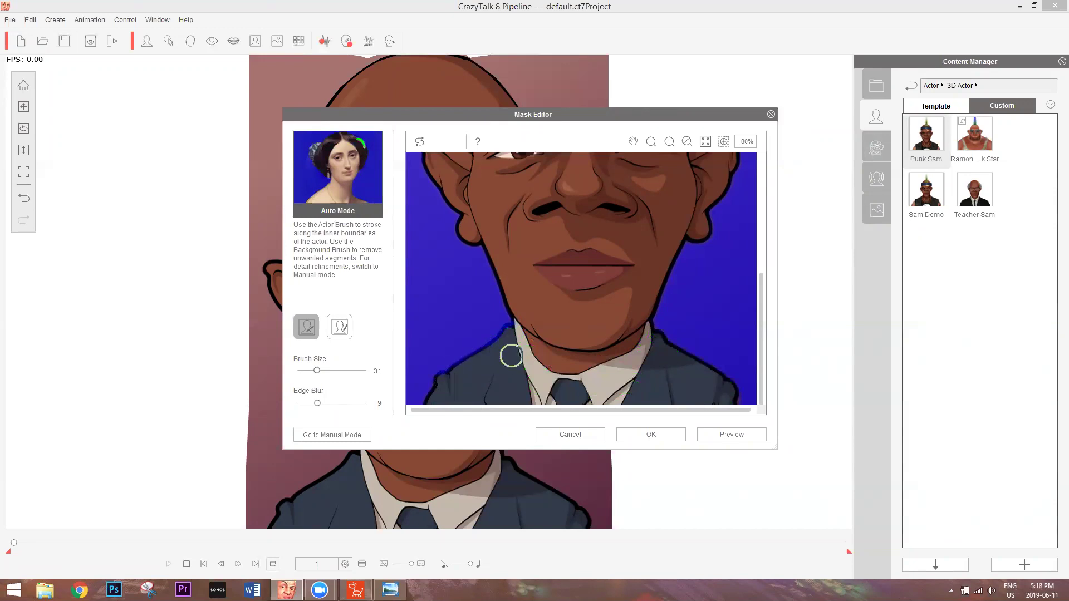
Refine the mask along the image-left shoulder outline up to the collar with the Actor Brush at size 5
scroll(510, 382, "up", 5)
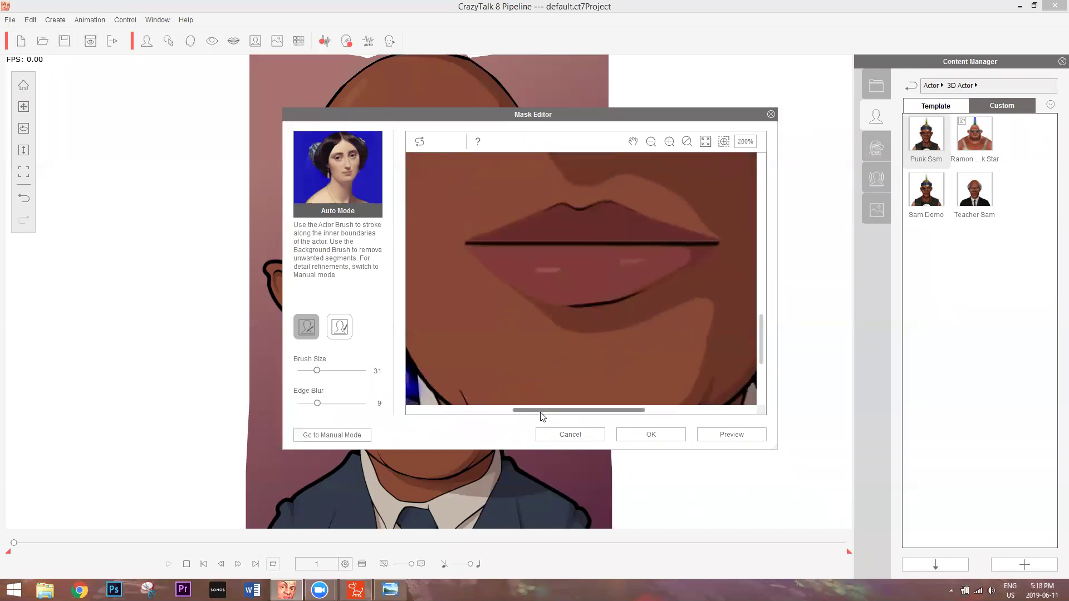
scroll(543, 368, "down", 4)
scroll(546, 365, "up", 2)
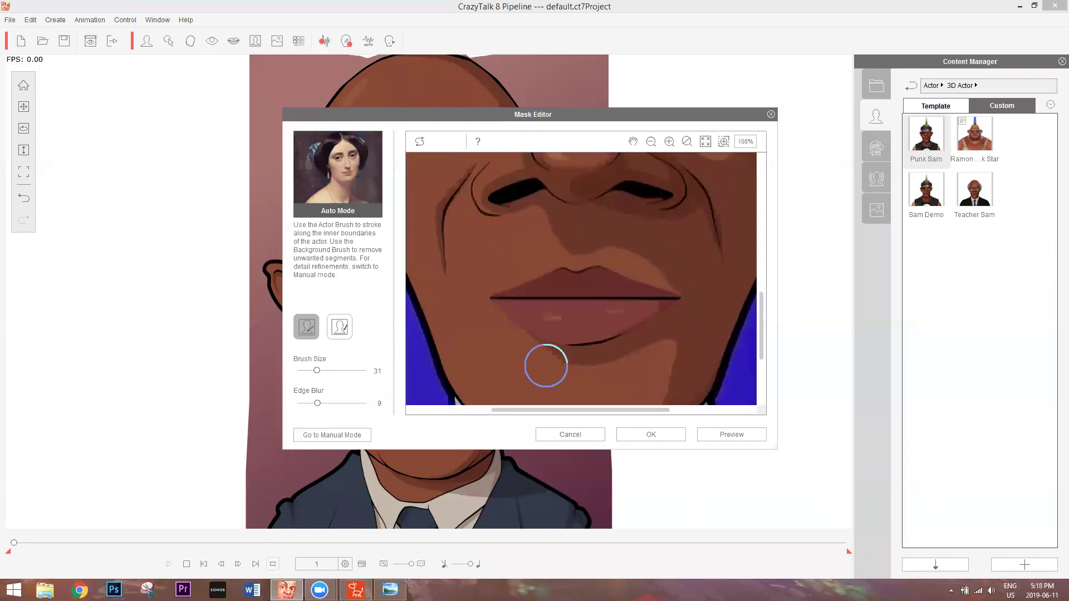
left_click(633, 142)
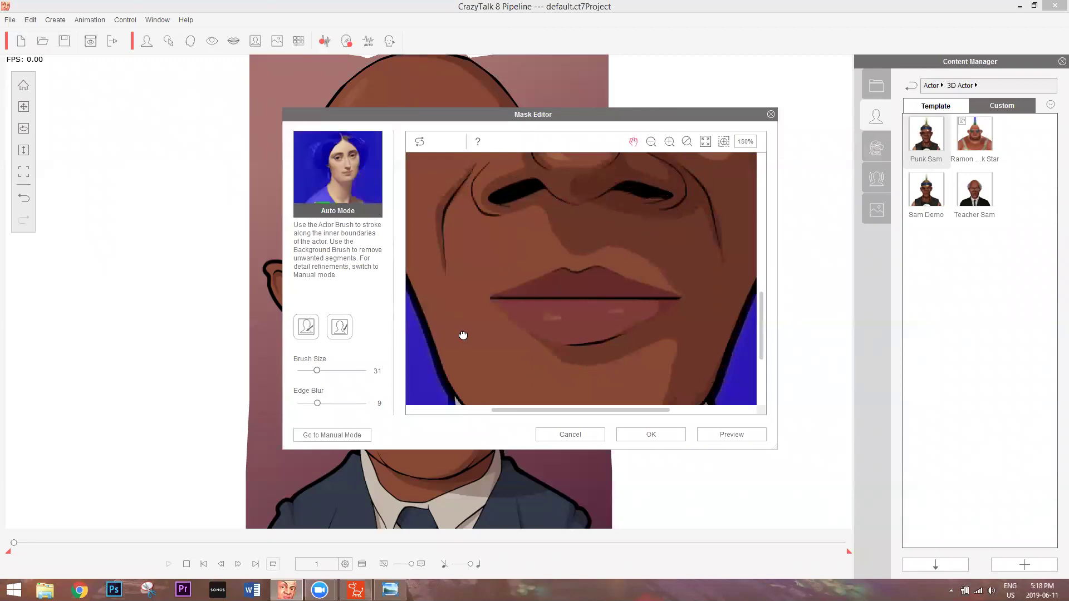
left_click_drag(463, 334, 604, 203)
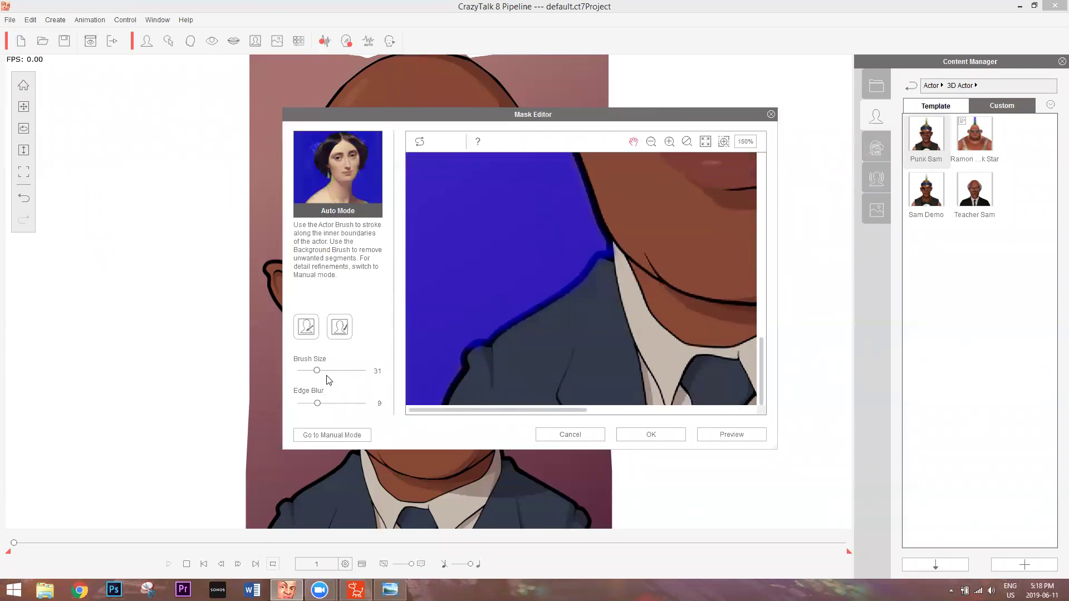
left_click(313, 343)
left_click_drag(317, 371, 299, 371)
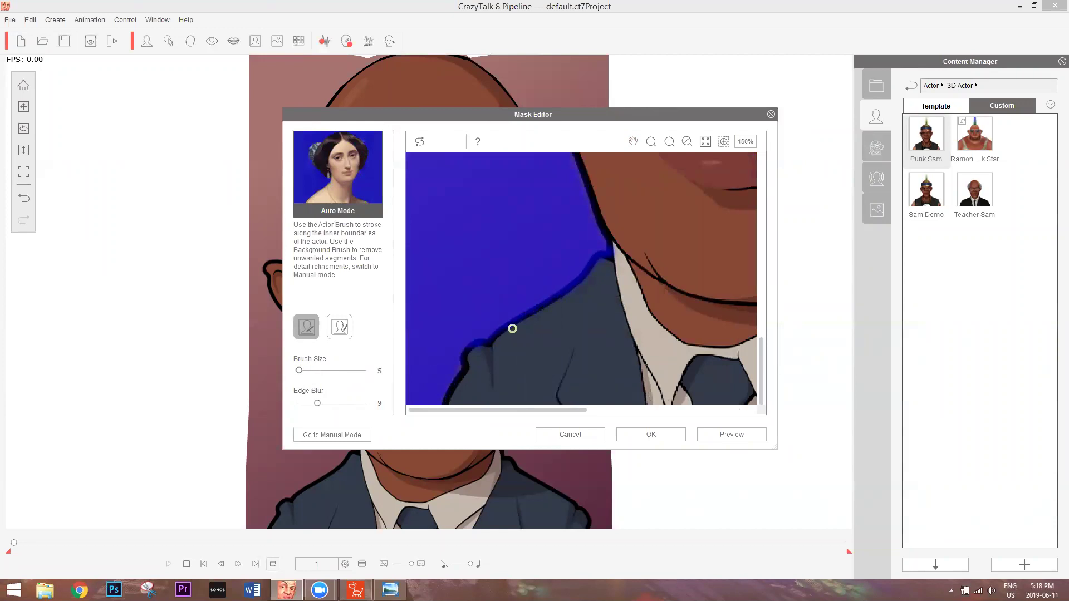
left_click_drag(510, 327, 611, 254)
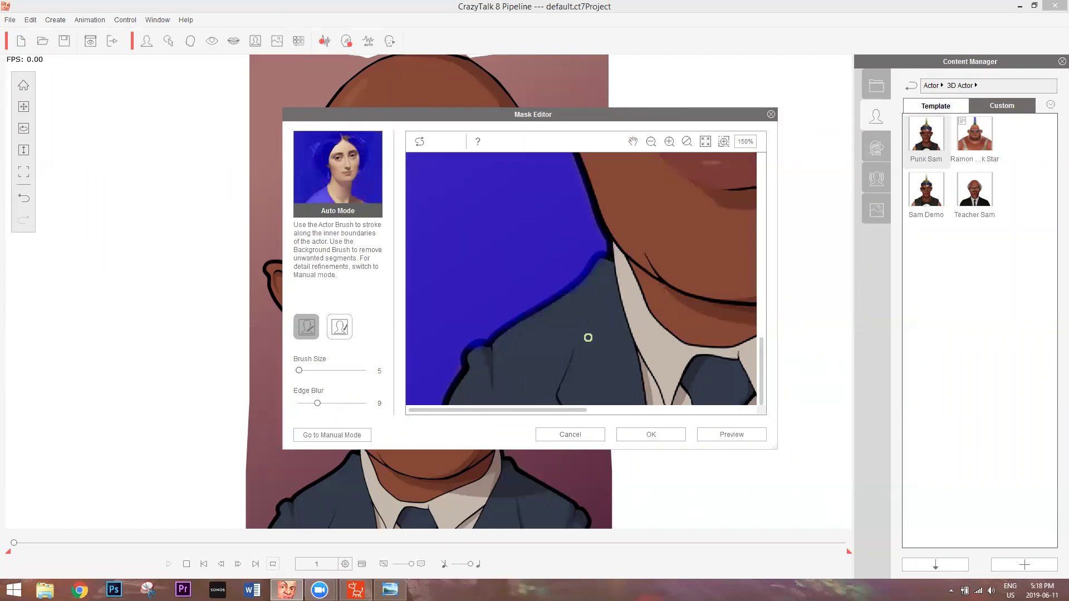
Set the edge blur to 3, retrace the image-left shoulder outline with the Actor Brush and accept the mask
left_click_drag(318, 403, 304, 404)
left_click_drag(472, 350, 605, 259)
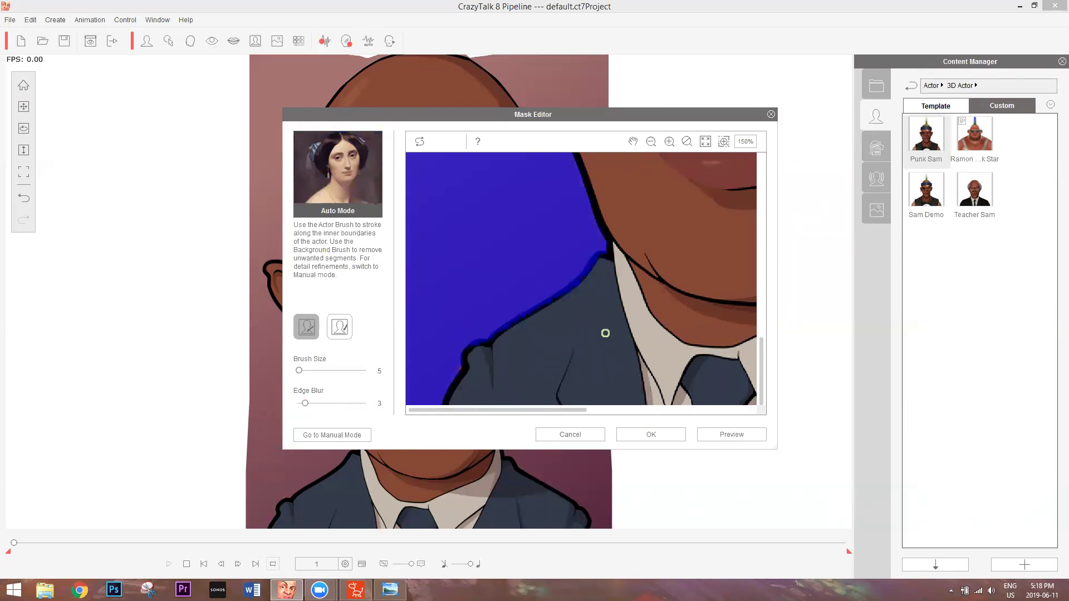
left_click(676, 434)
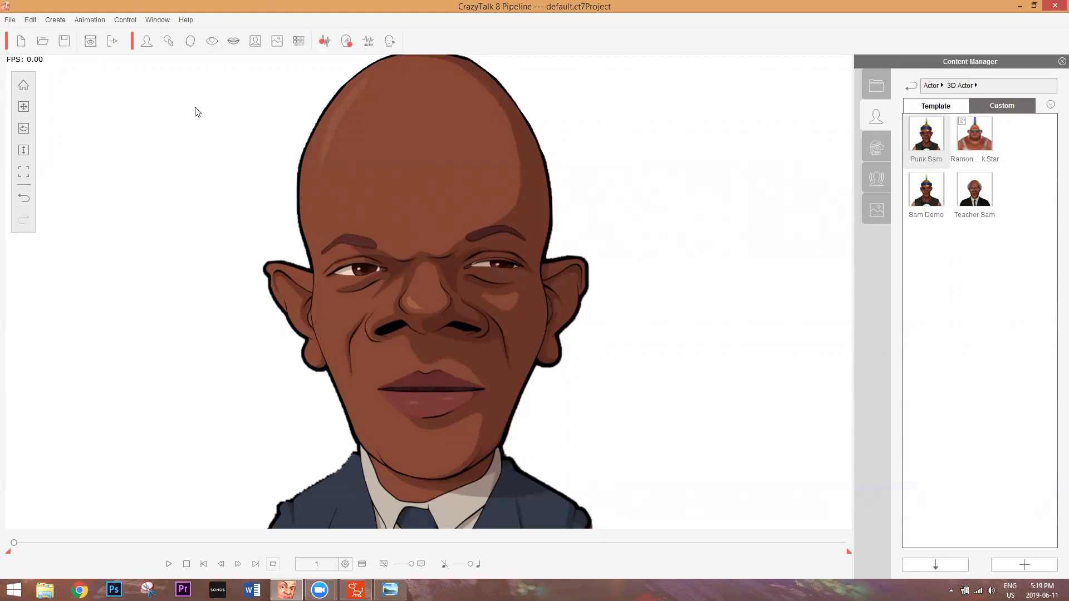
Start a new empty project and begin creating a new actor of the 3D type
left_click(20, 43)
left_click(577, 311)
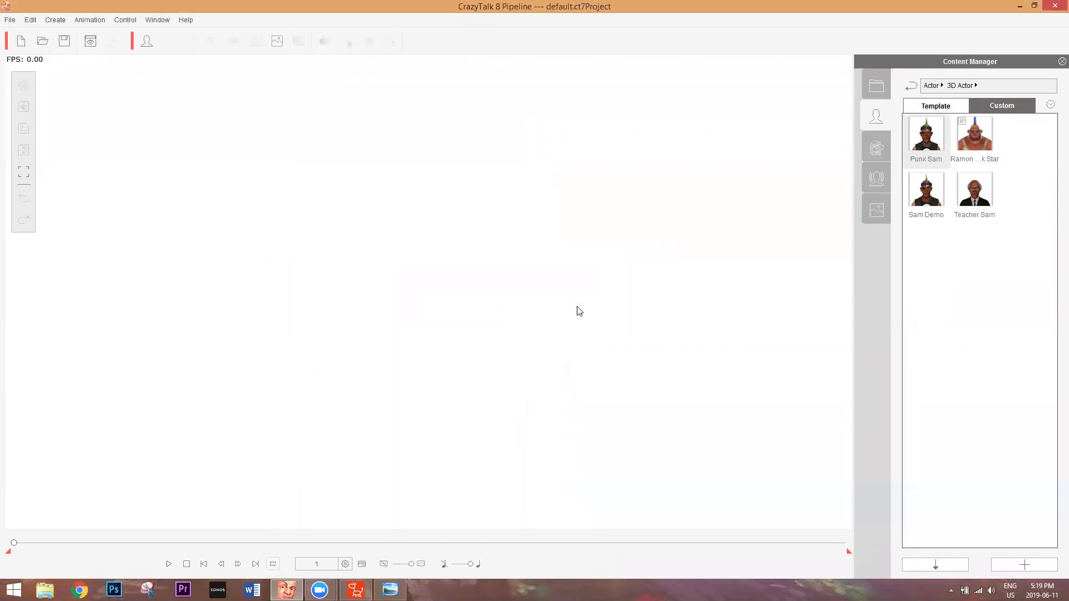
left_click(147, 42)
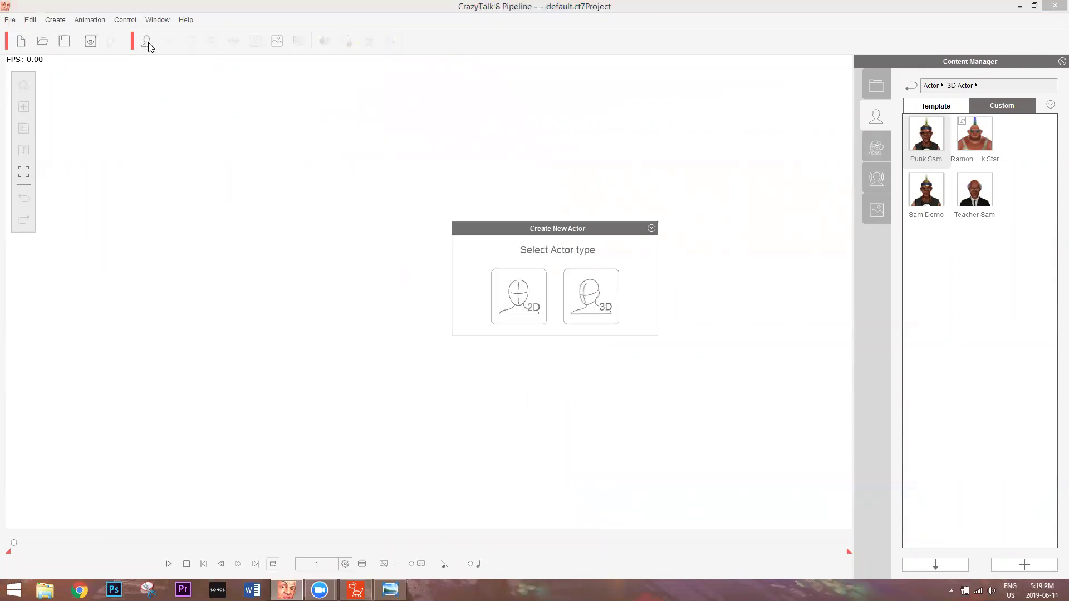
left_click(597, 288)
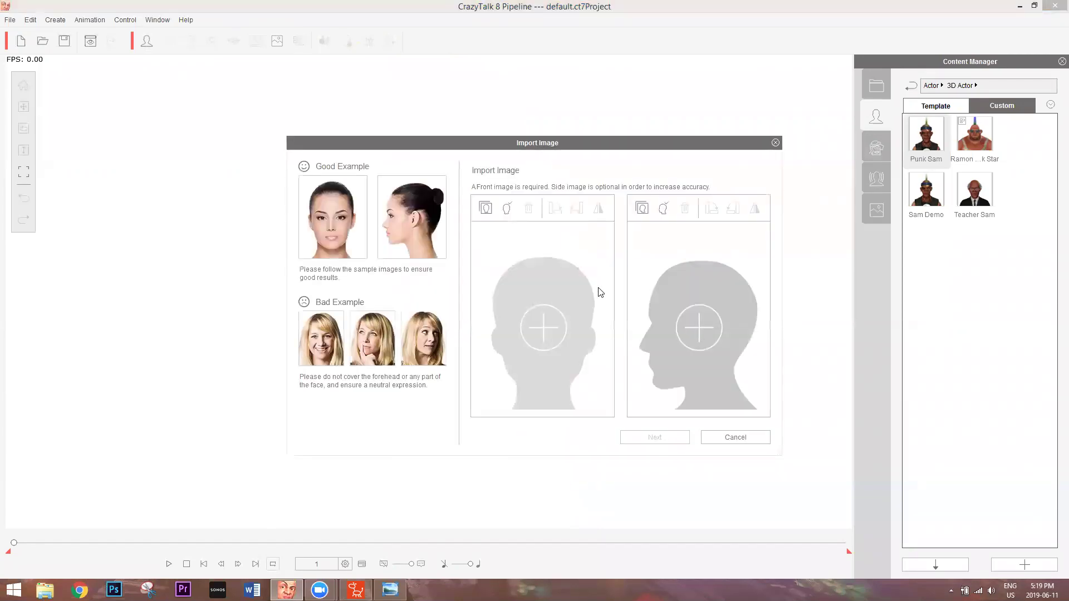
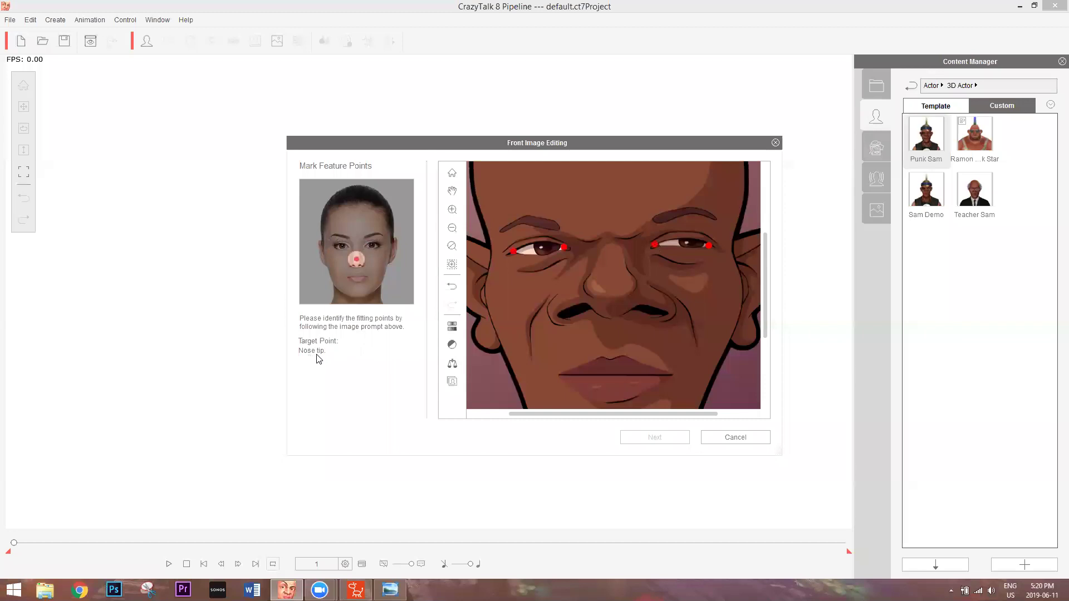
Mark the nose tip, right mouth corner, mouth center and left mouth corner as feature points on the front image
left_click(608, 285)
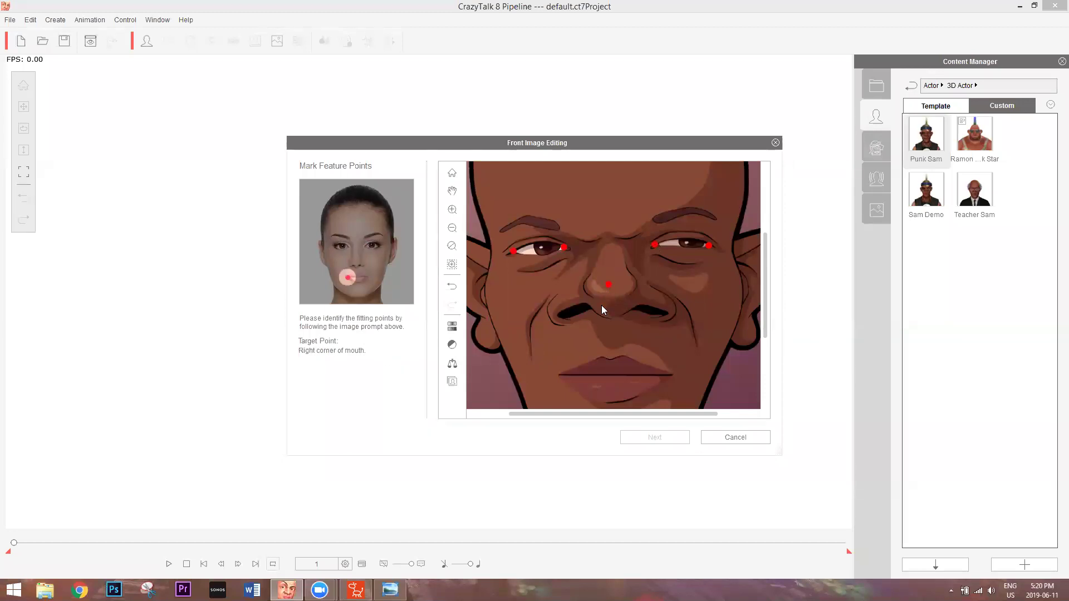
left_click(559, 374)
left_click(609, 374)
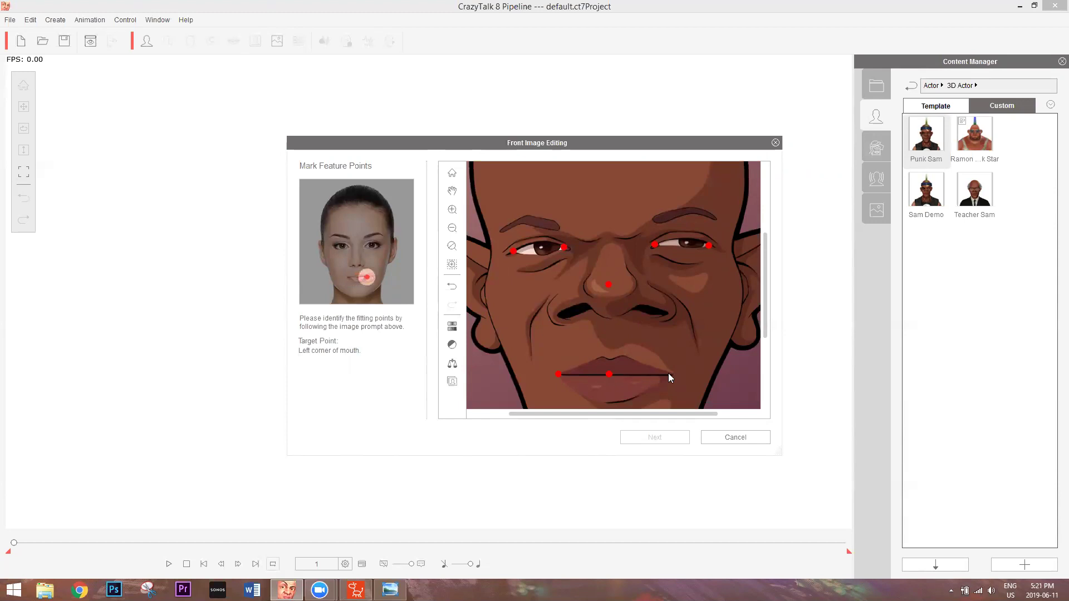
left_click(669, 373)
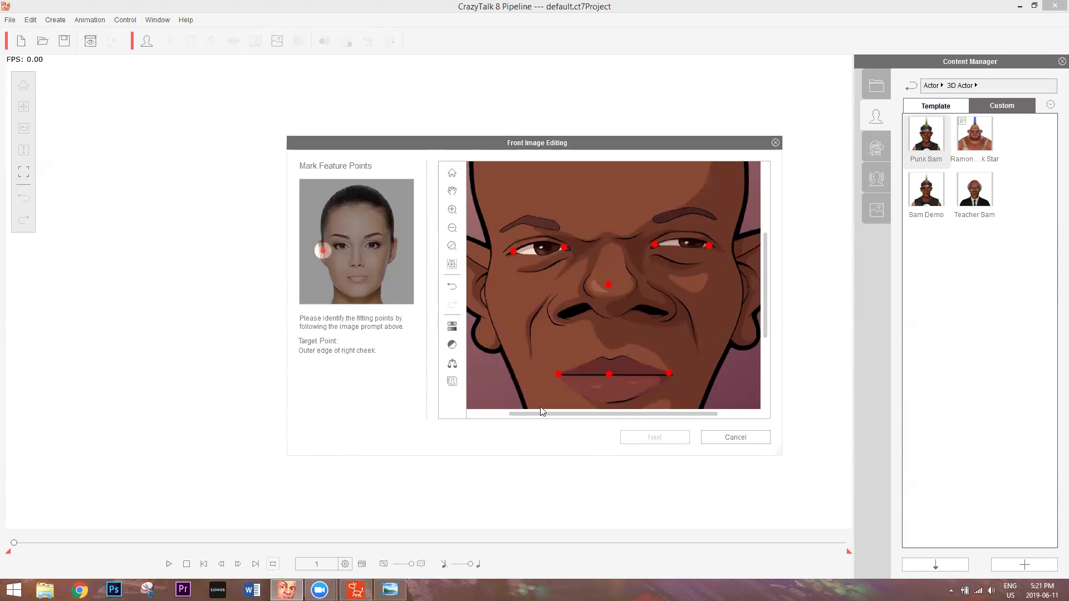
Mark the outer edge of the right cheek, the right jaw edge, the lower edge of the chin and the left jaw edge
left_click_drag(532, 415, 494, 415)
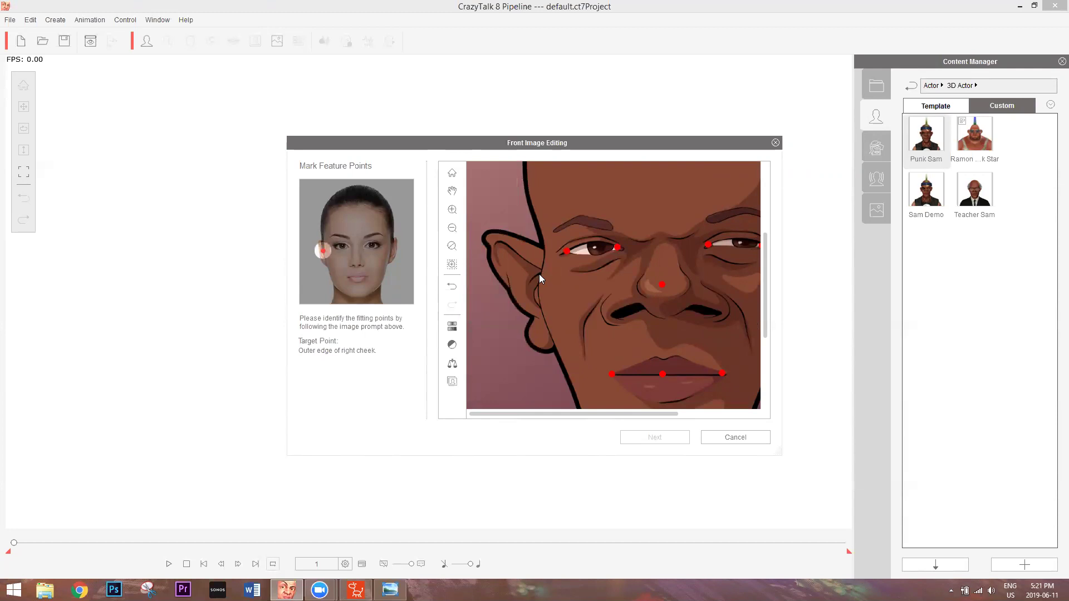
left_click(540, 272)
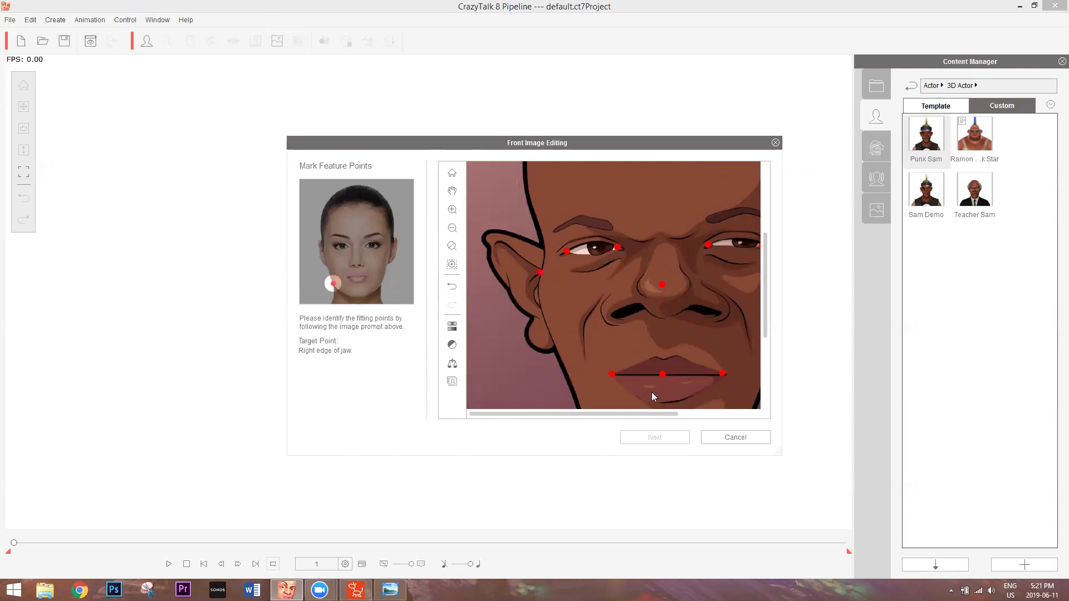
left_click_drag(765, 309, 714, 376)
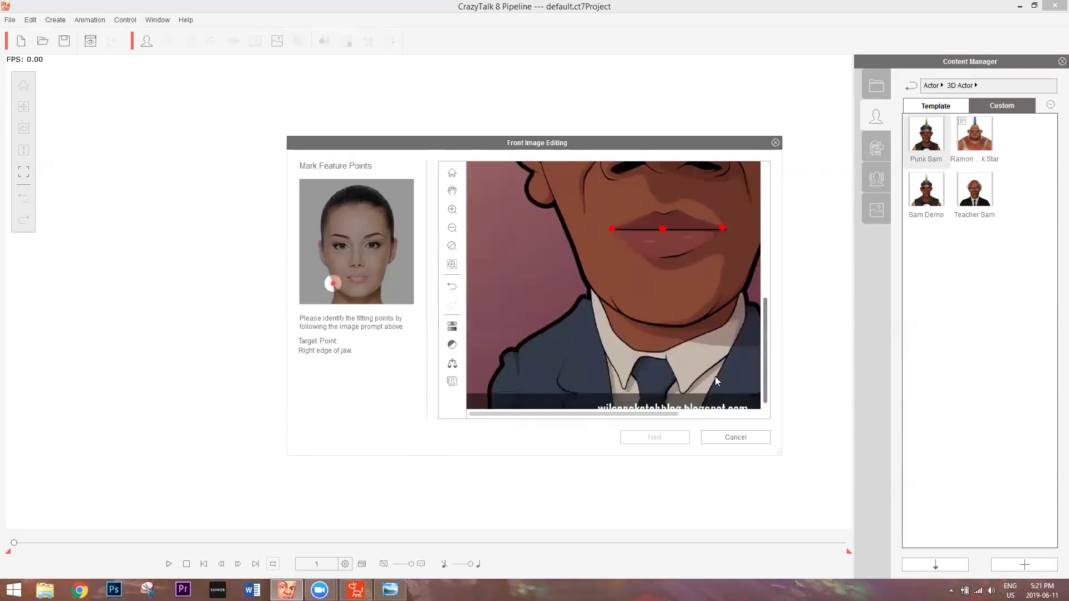
left_click(585, 285)
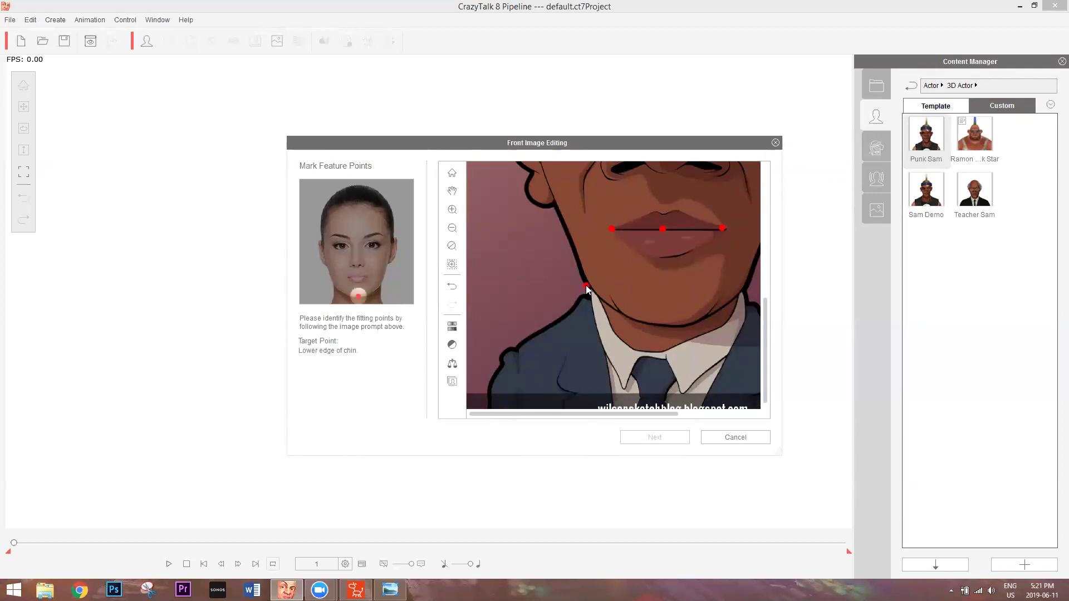
left_click(669, 327)
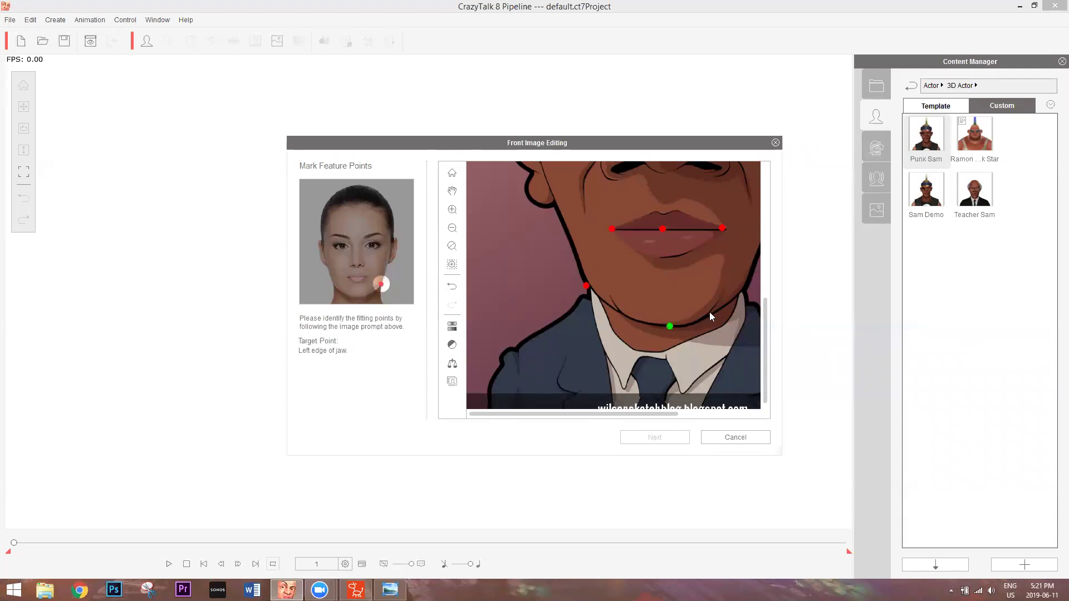
left_click(746, 285)
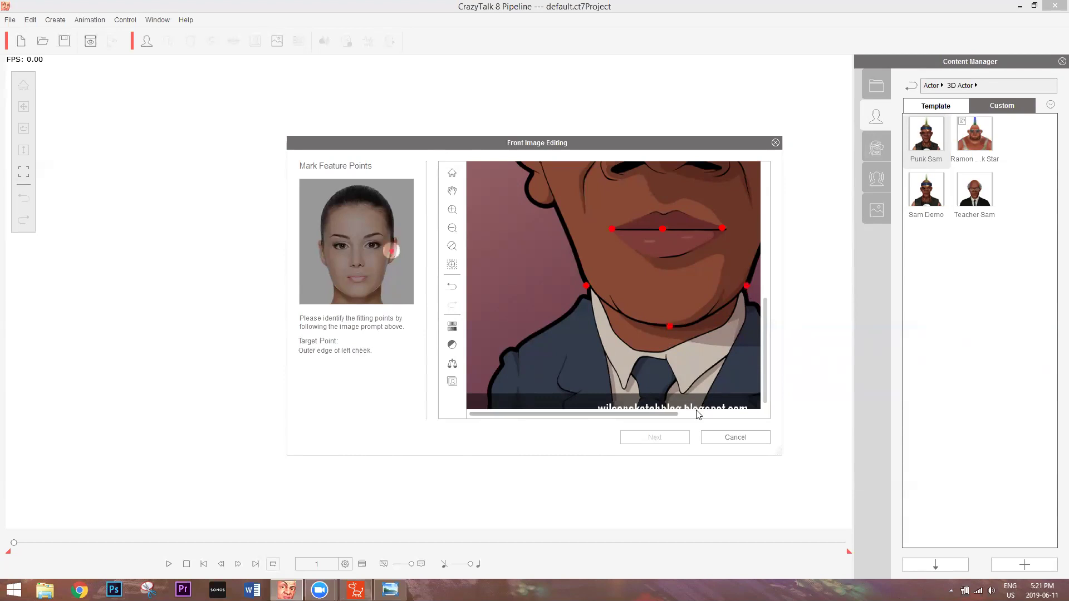
Mark the outer edge of the left cheek where the face meets the ear
scroll(715, 268, "up", 1)
scroll(713, 270, "down", 1)
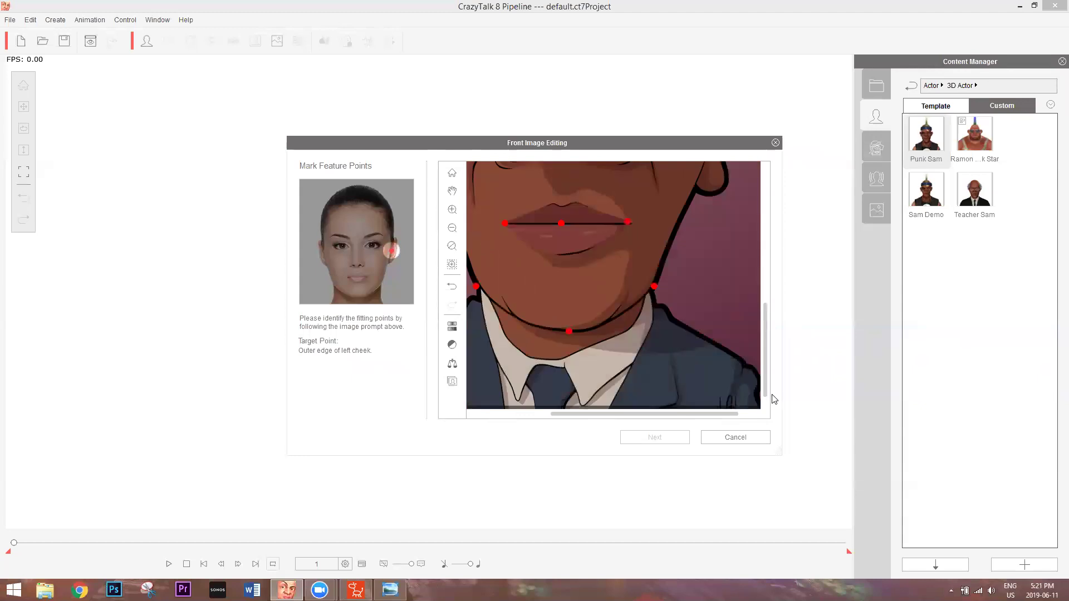
left_click_drag(766, 368, 704, 274)
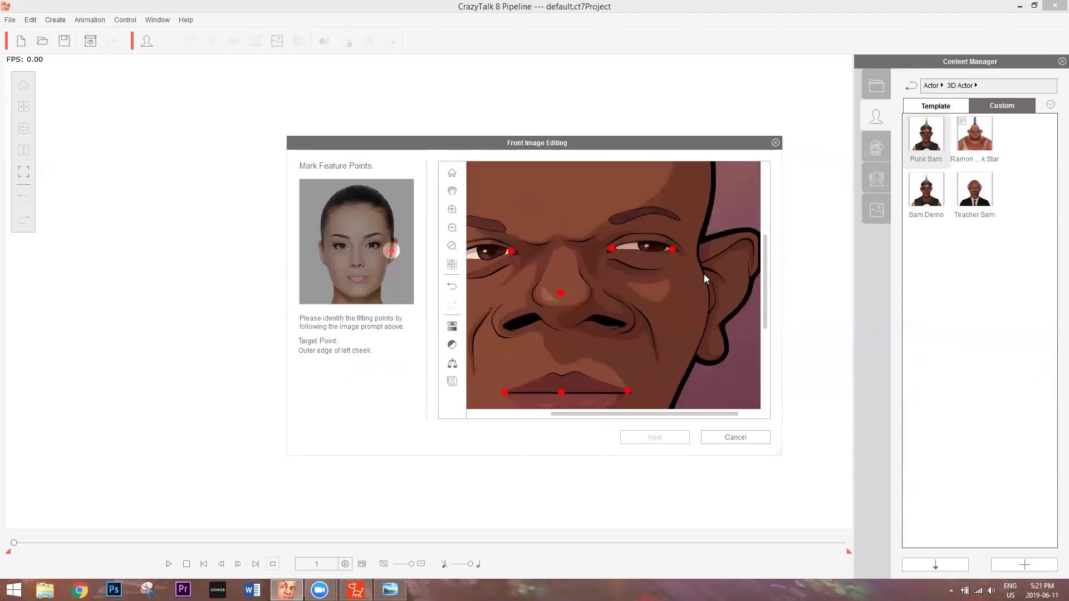
left_click(701, 268)
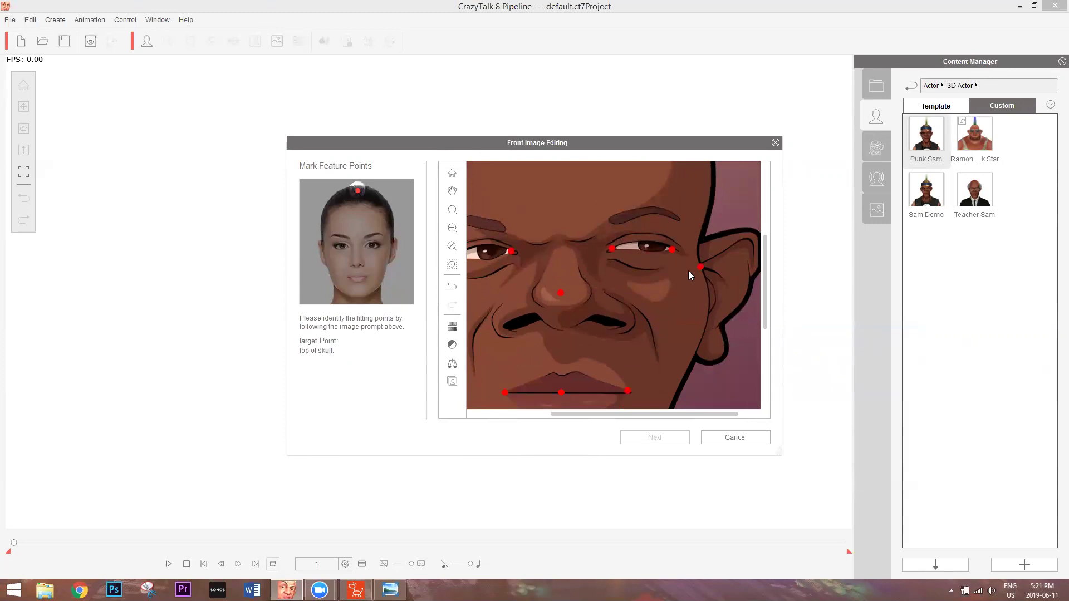
Mark the top of the skull on the front image and continue to the 3D face profile selection
left_click_drag(763, 260, 761, 176)
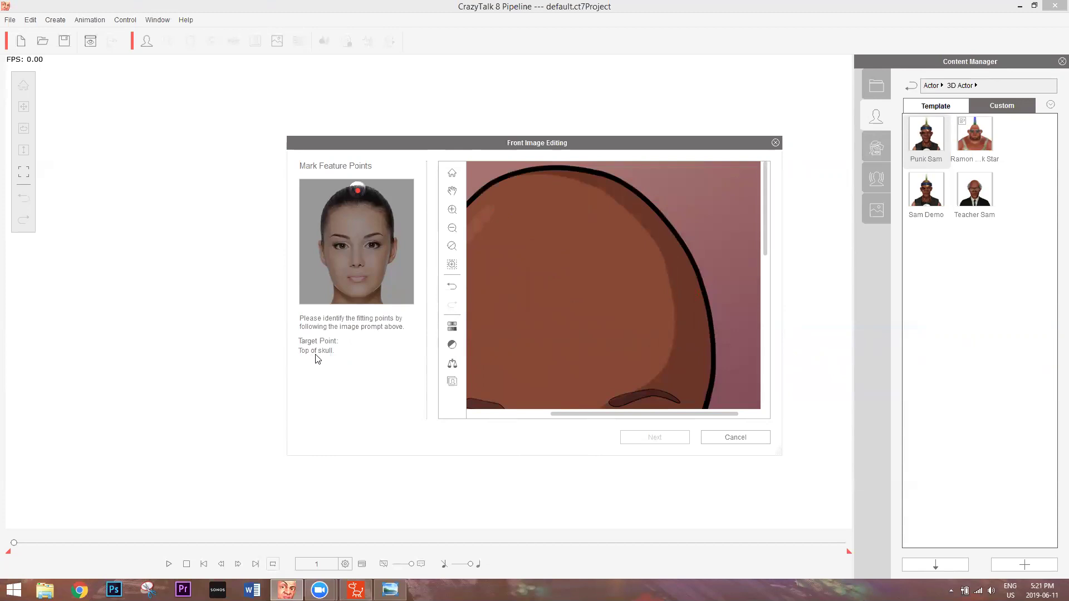
mouse_move(627, 419)
left_mouse_down()
mouse_move(585, 413)
mouse_move(623, 413)
left_mouse_up()
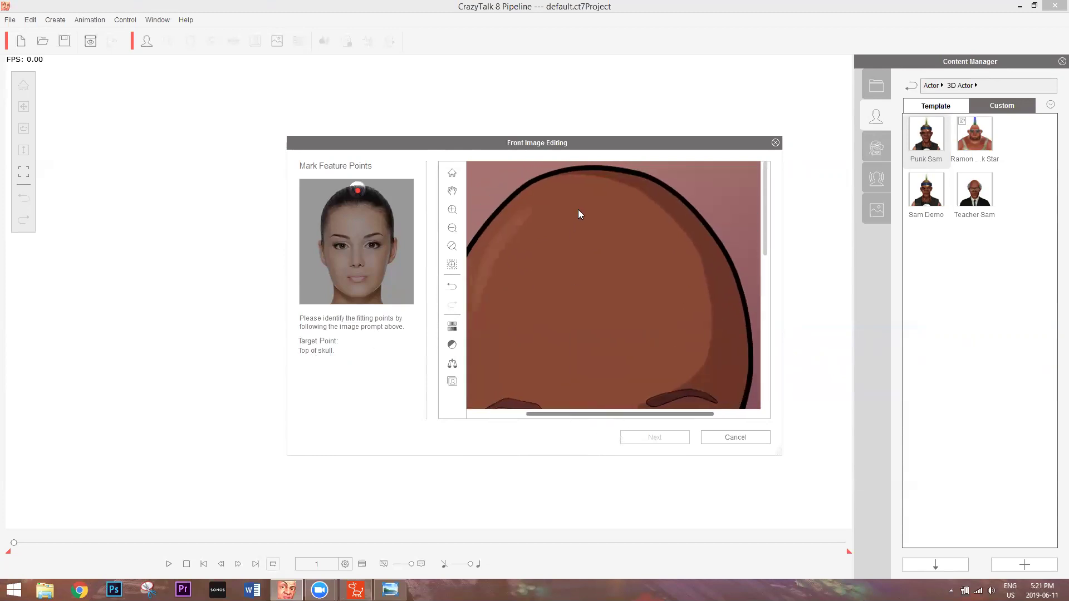
left_click(593, 167)
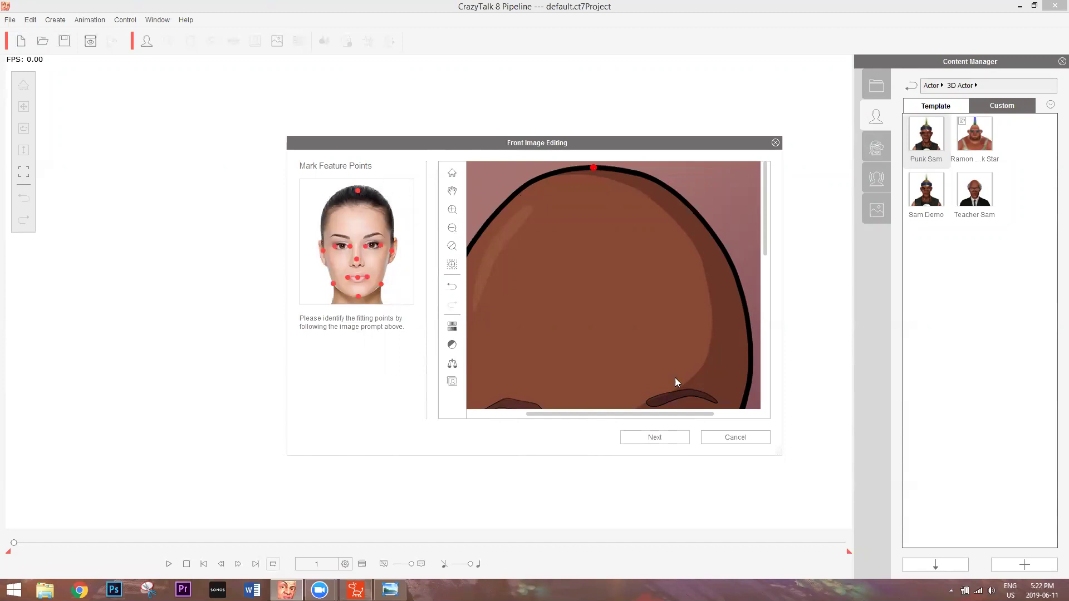
left_click(656, 438)
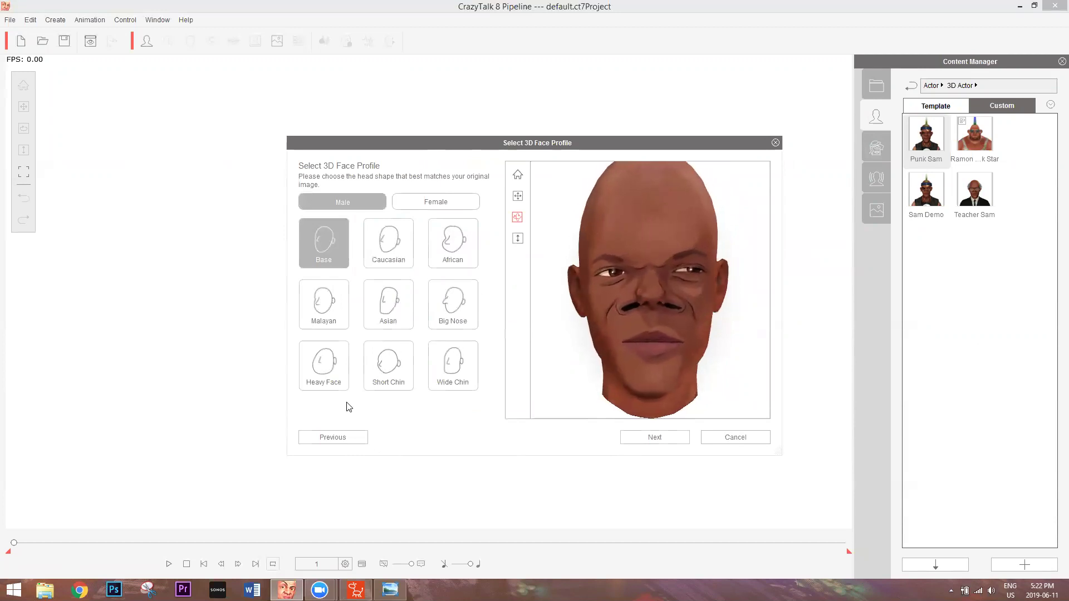
left_click(333, 437)
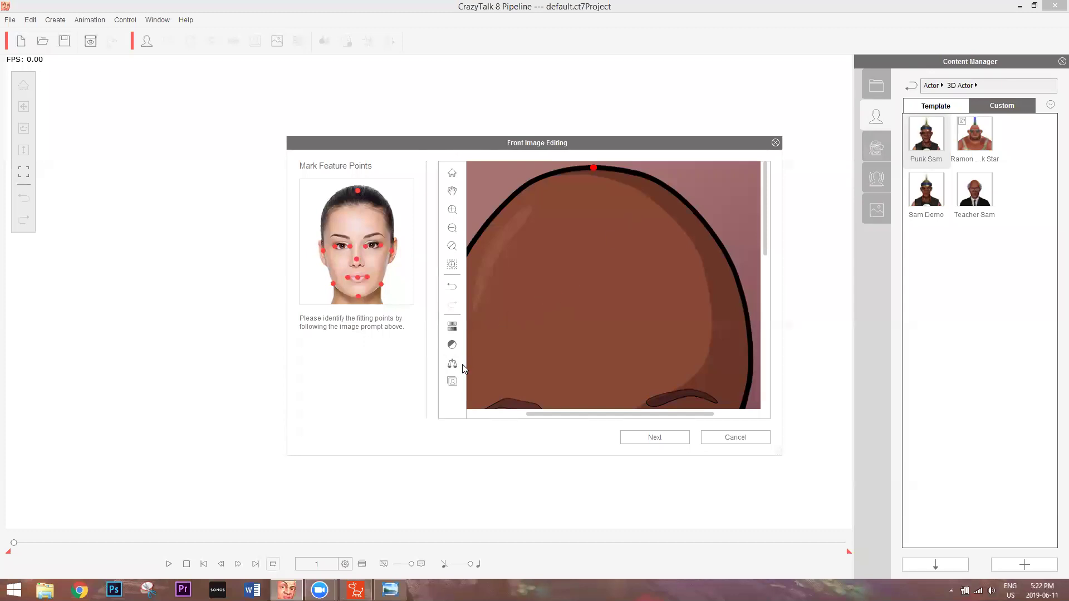
left_click(665, 438)
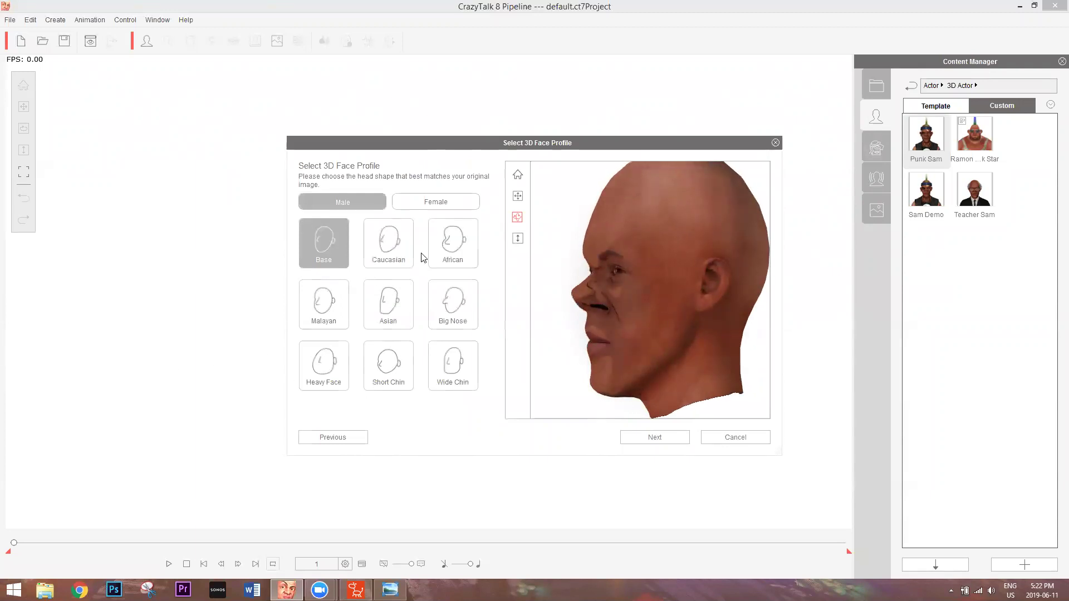
Try the Big Nose, African, Asian, Short Chin and Wide Chin head shapes on the male 3D face
left_click(451, 294)
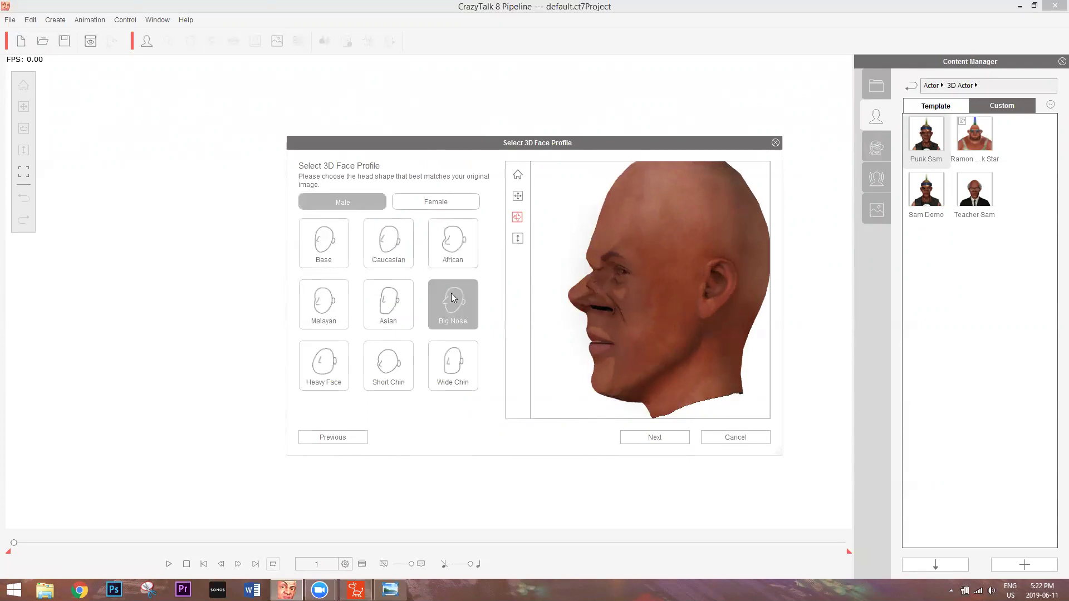
left_click(462, 249)
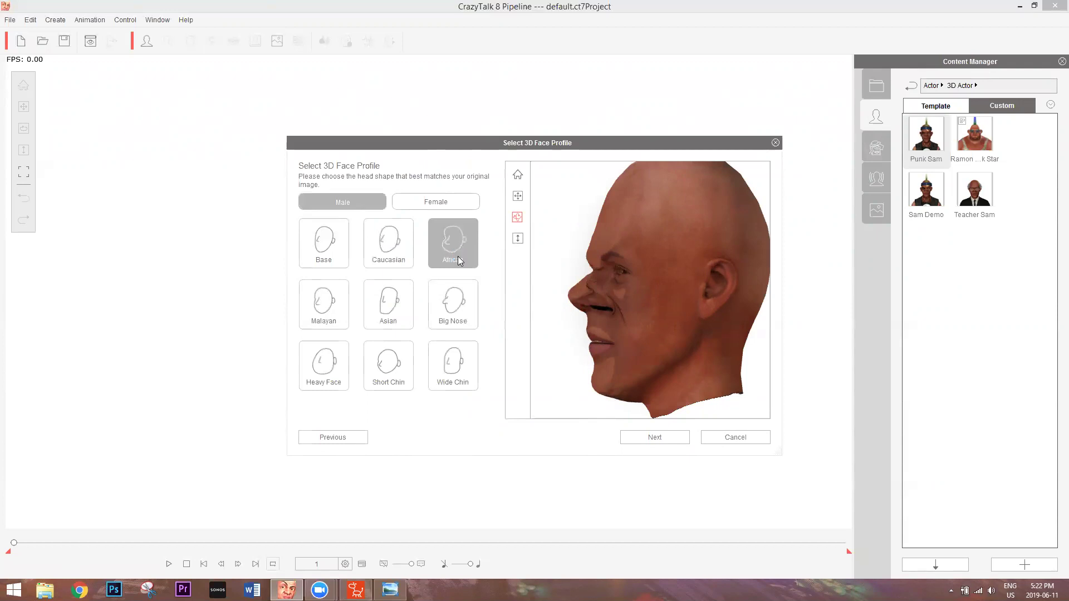
left_click(382, 313)
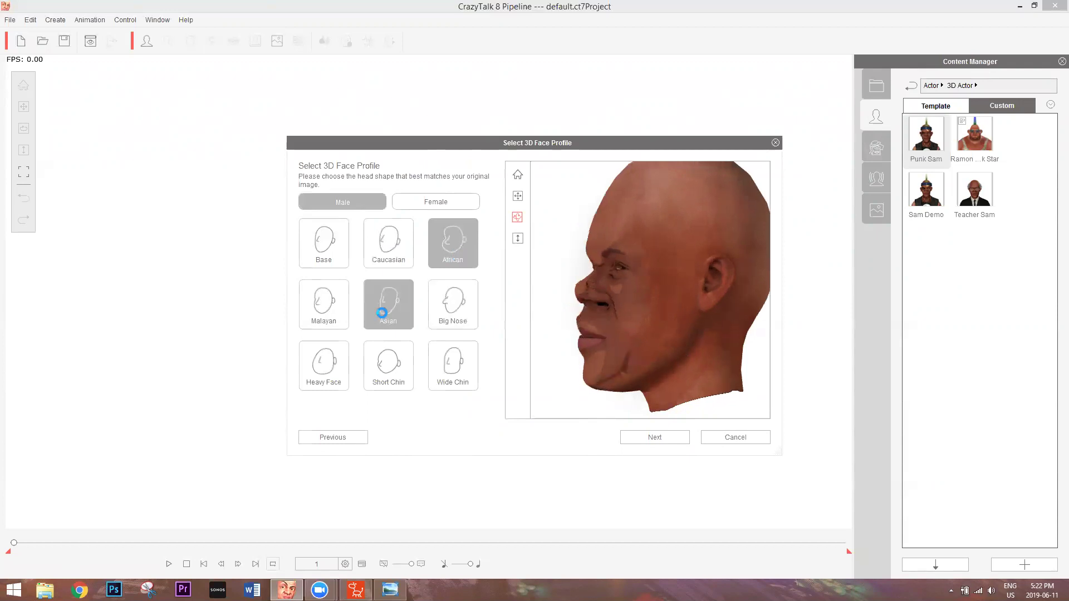
left_click(397, 370)
left_click(467, 371)
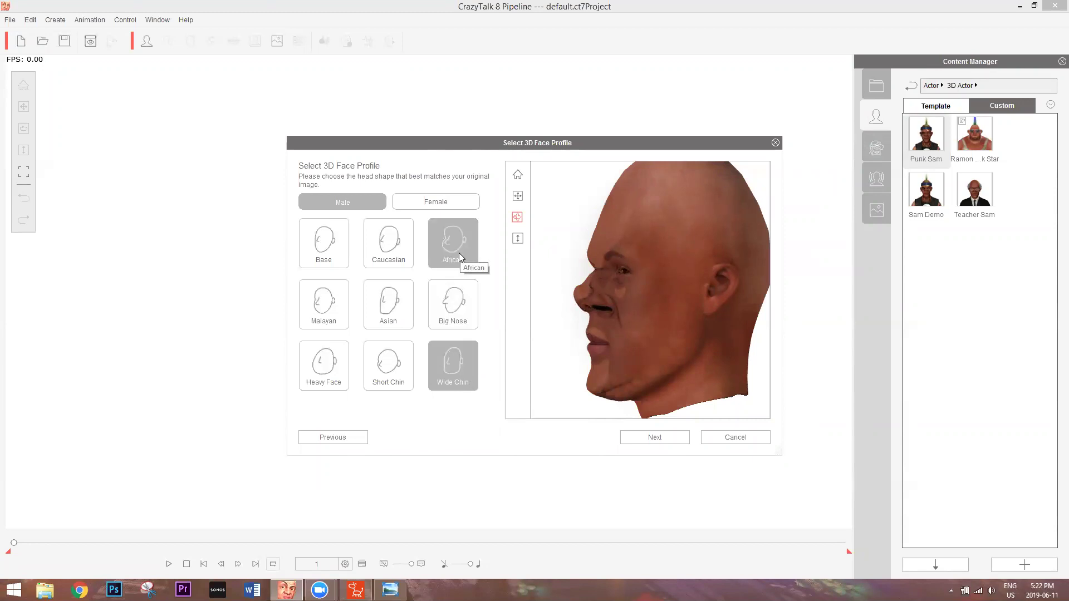
Choose the male African head shape as the 3D face profile and continue to the front fitting stage
left_click(424, 201)
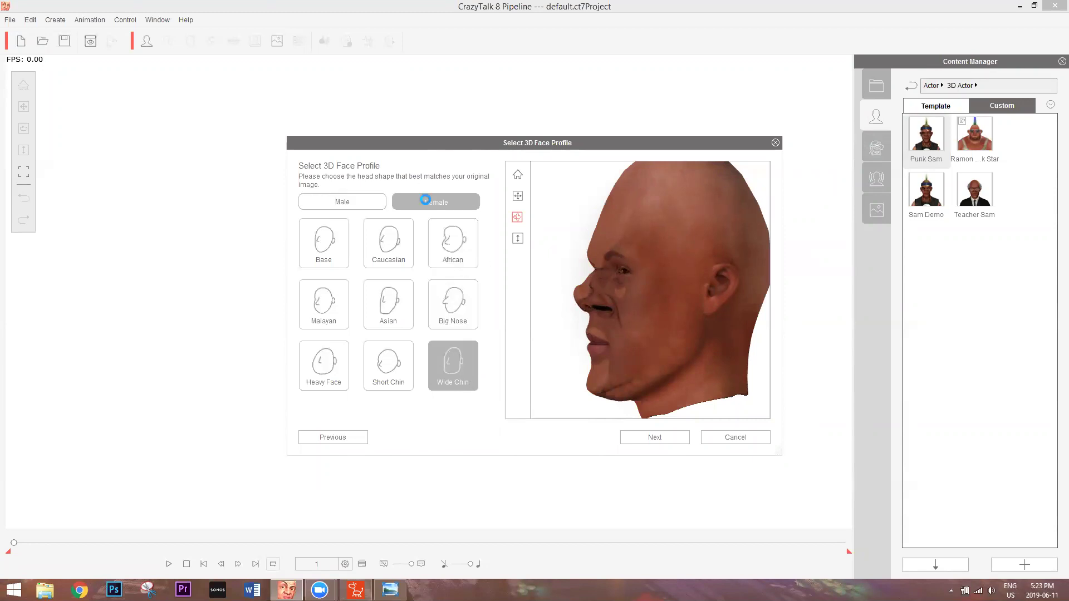
left_click(445, 253)
left_click(343, 201)
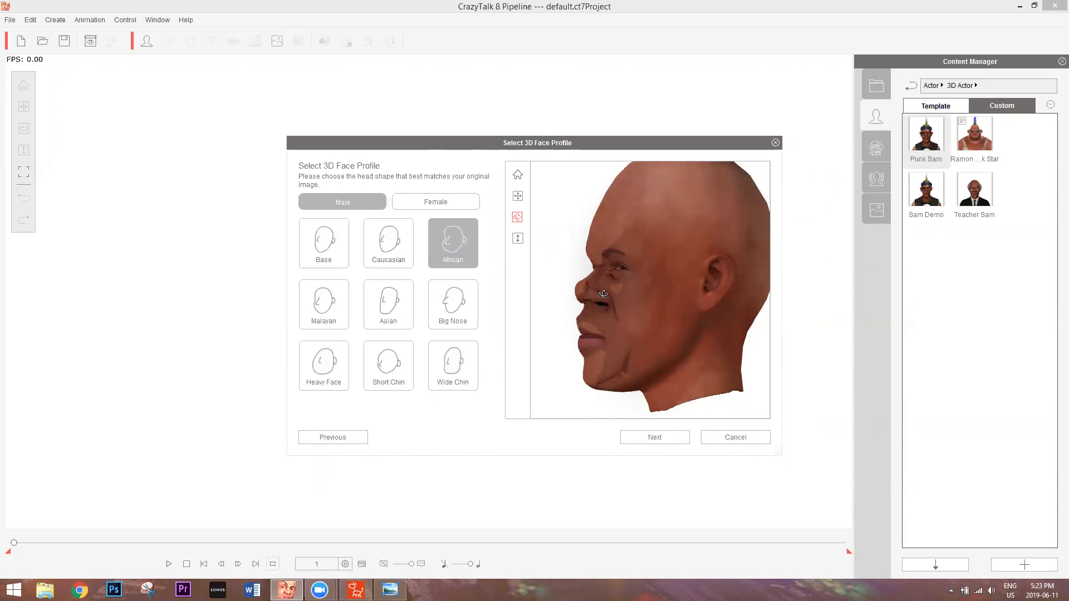
left_click_drag(746, 303, 663, 299)
left_click_drag(765, 309, 727, 337)
left_click(662, 434)
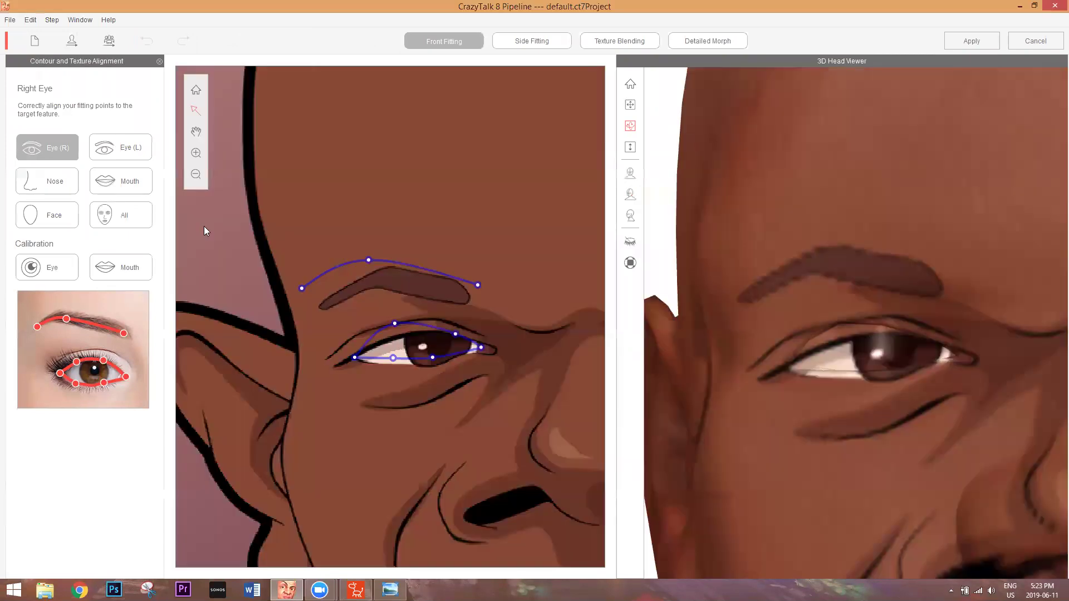
Align the upper and lower eyelid fitting points of the right eye with the drawn eye outline
left_click_drag(410, 359, 391, 344)
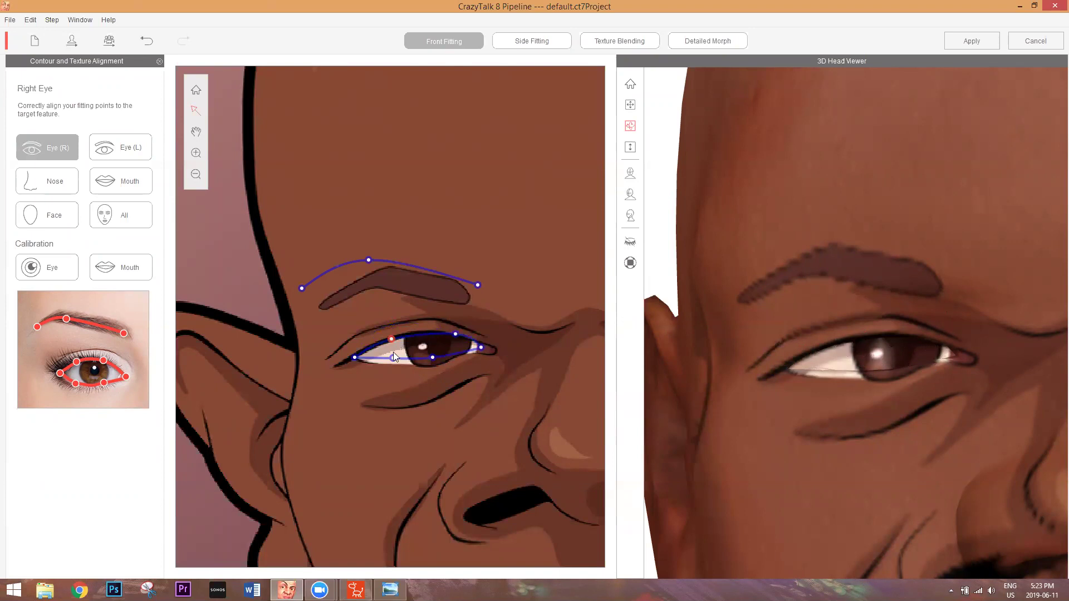
left_click_drag(393, 365, 392, 367)
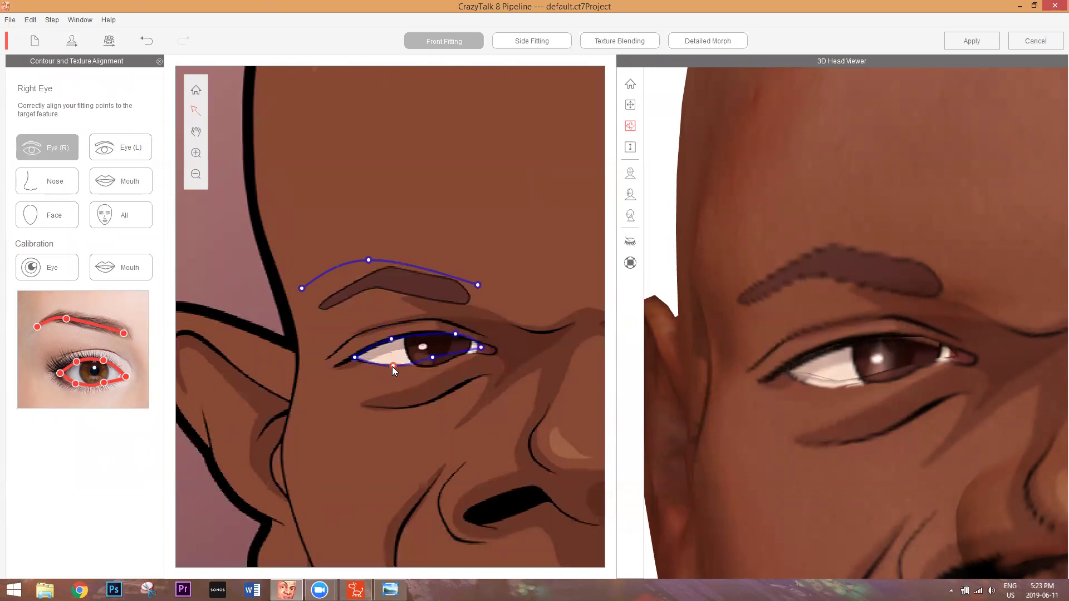
left_click_drag(433, 357, 445, 362)
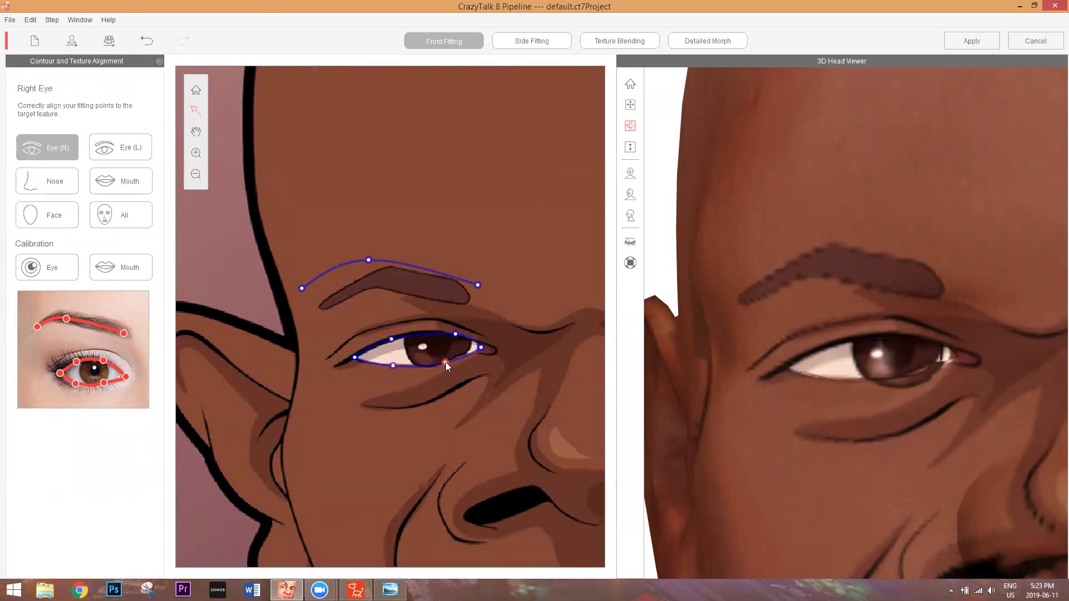
left_click(392, 339)
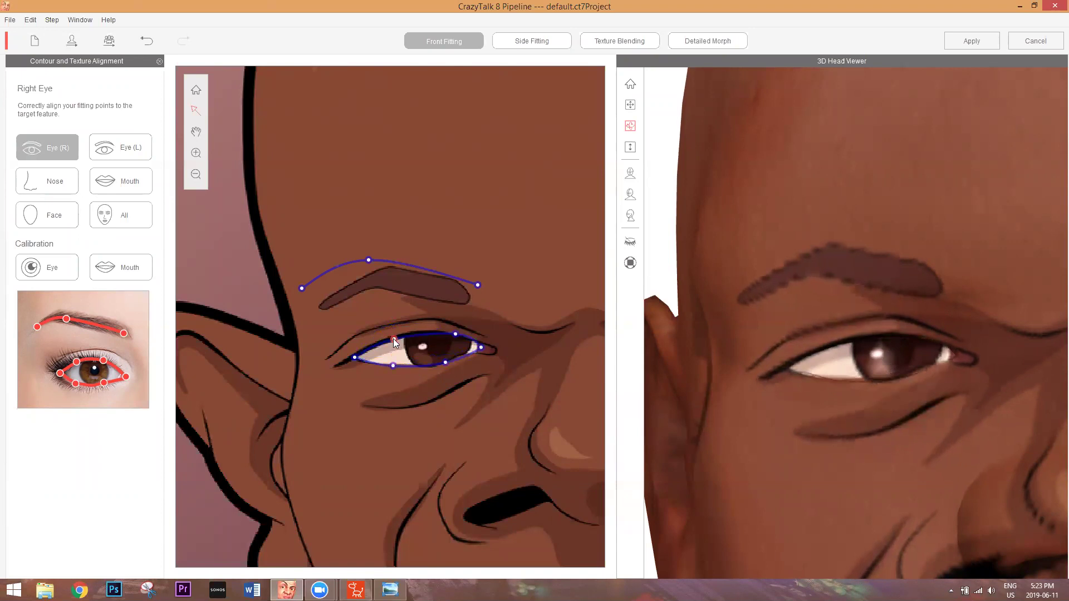
left_click_drag(393, 339, 394, 337)
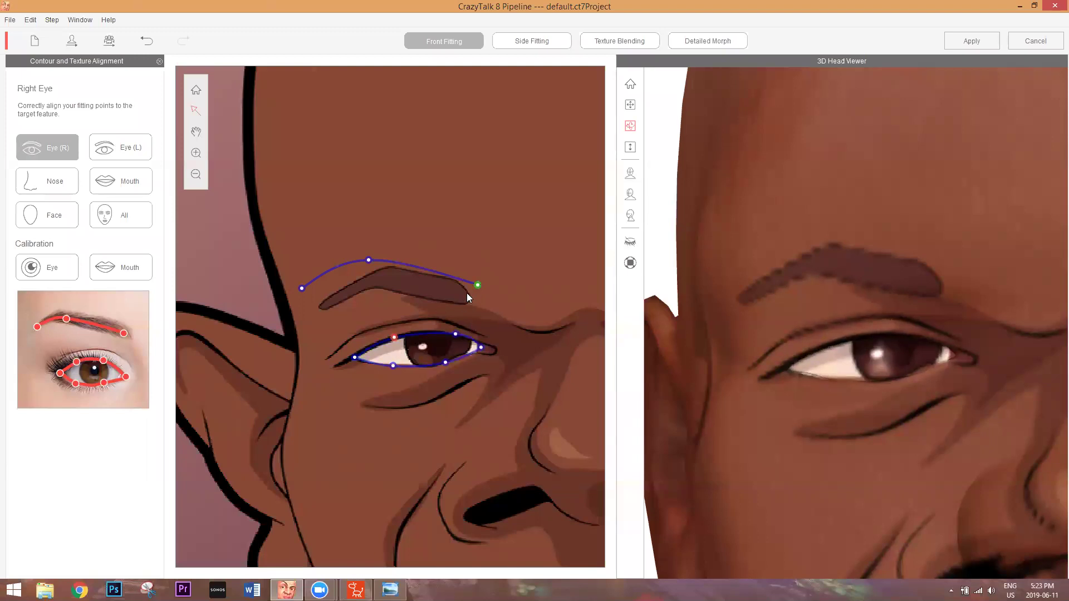
Align the right eyebrow's inner, peak and outer fitting points with the drawn eyebrow
left_click_drag(478, 285, 465, 294)
left_click_drag(368, 260, 384, 276)
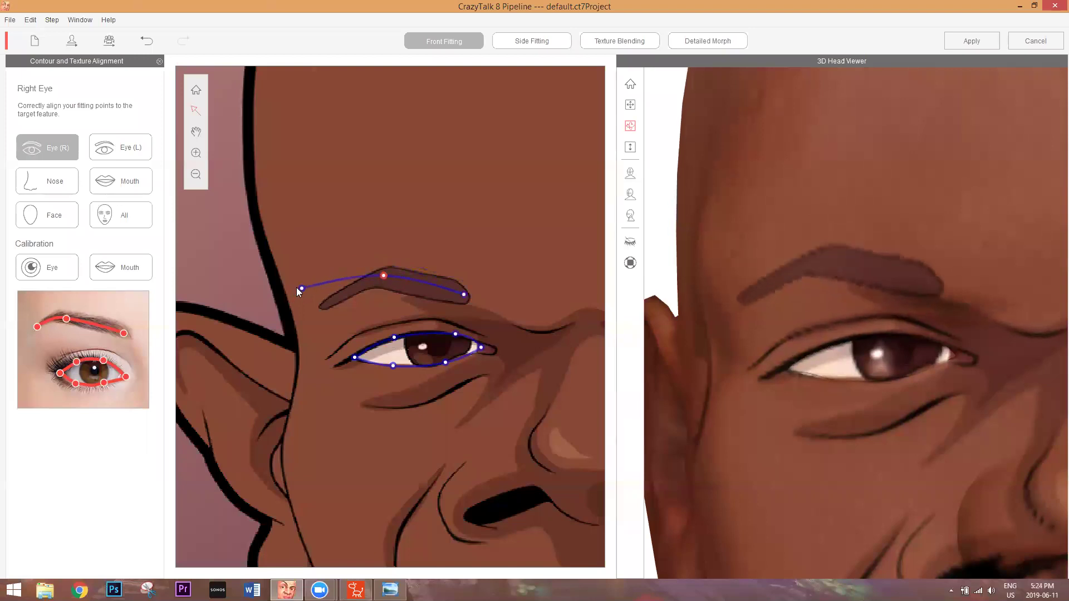
left_click_drag(300, 288, 326, 302)
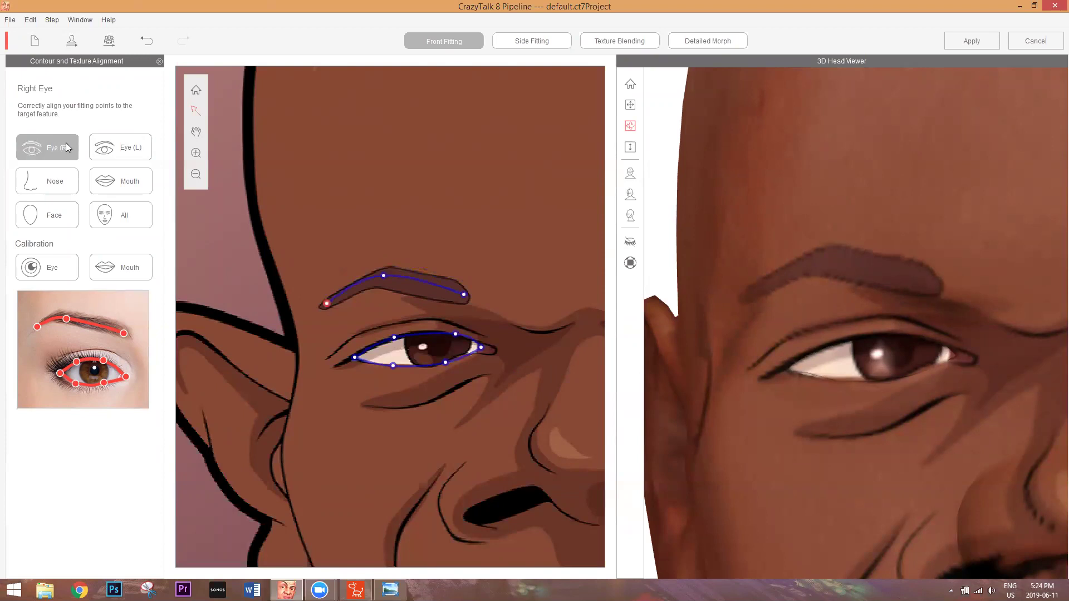
Switch to the left eye and align its eyelid and corner fitting points with the drawn eye outline
left_click(98, 149)
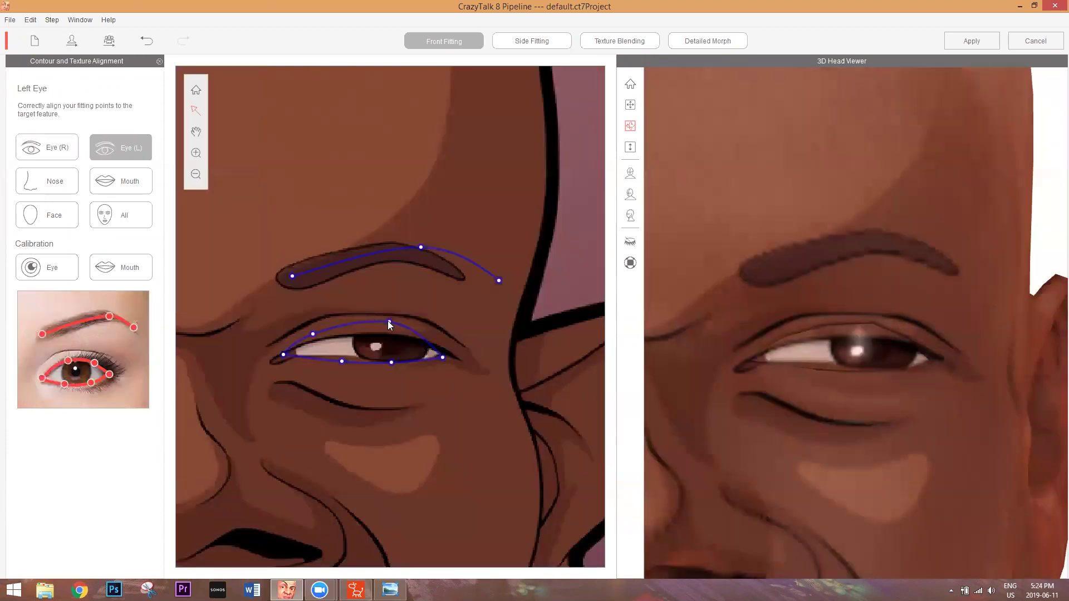
left_click(405, 332)
left_click_drag(399, 337, 397, 340)
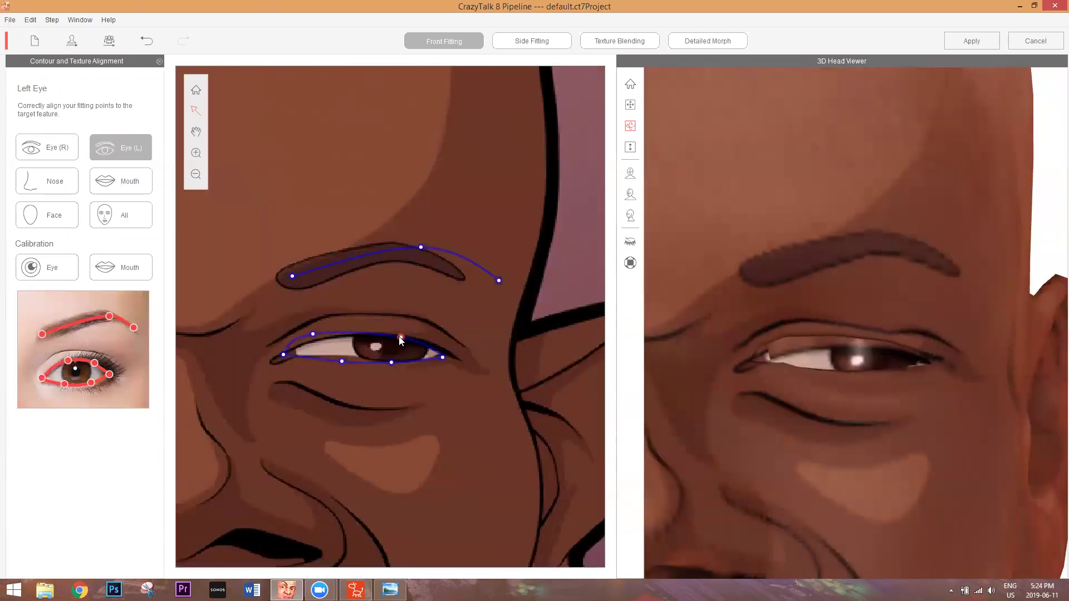
left_click_drag(315, 334, 342, 355)
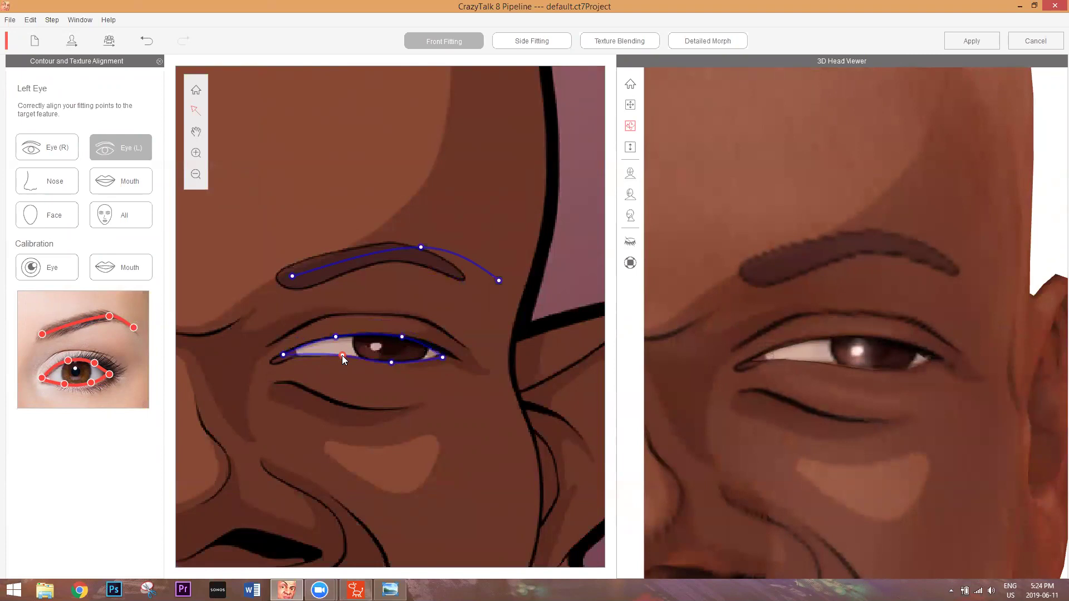
left_click_drag(281, 354, 273, 357)
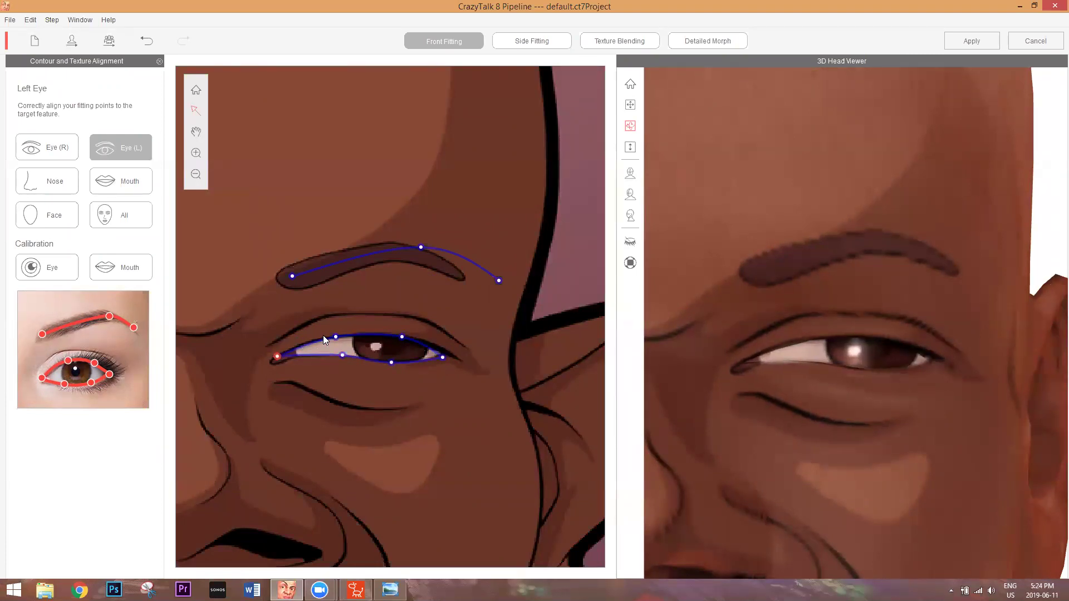
left_click_drag(335, 337, 329, 336)
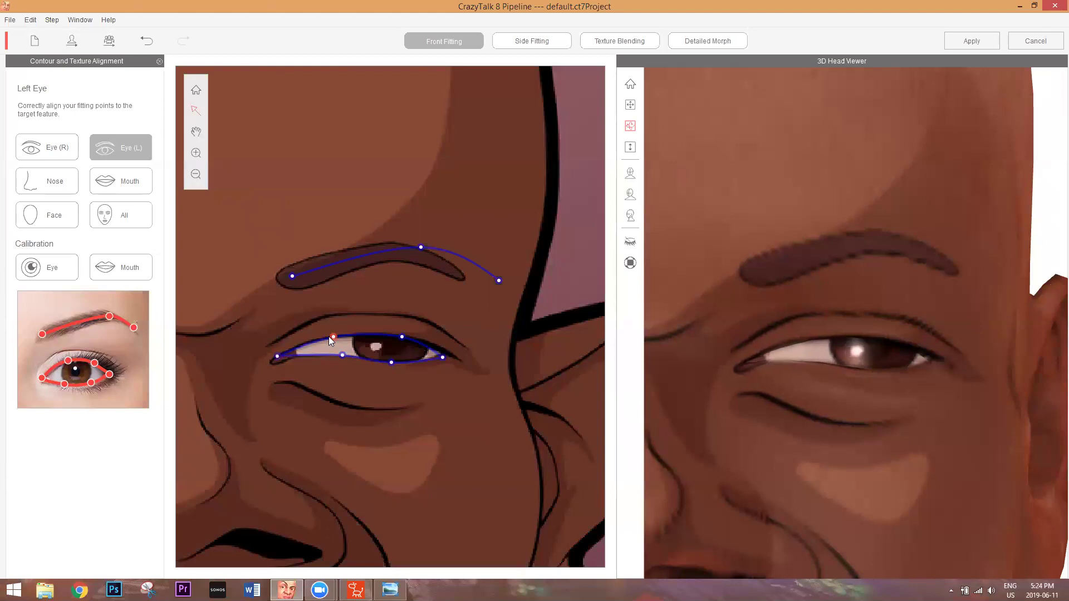
left_click_drag(440, 354, 443, 355)
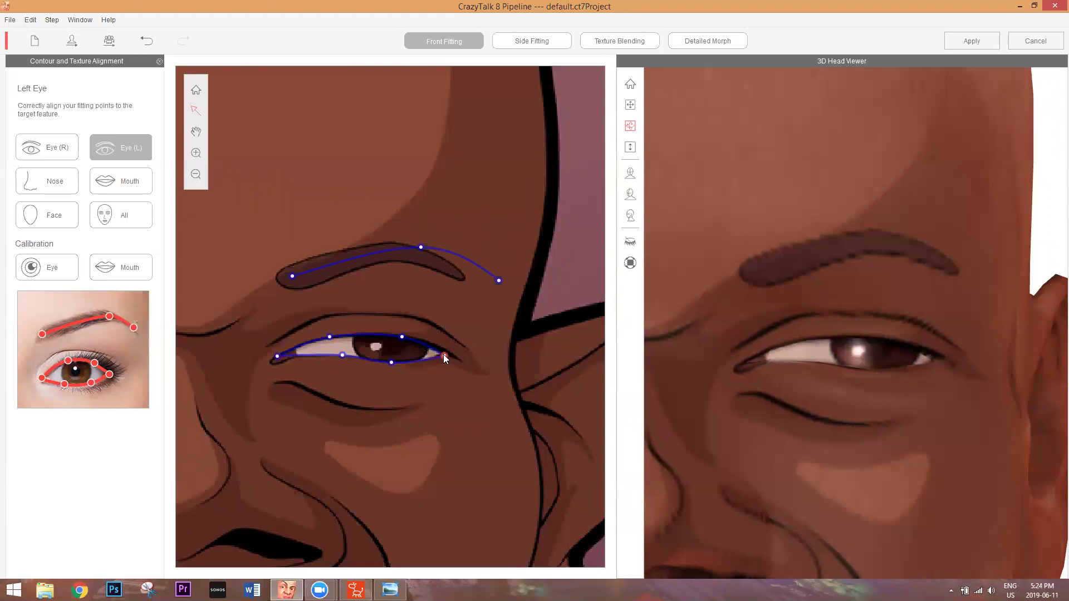
Move the left eyebrow's peak and outer fitting points onto the drawn eyebrow
left_click(421, 246)
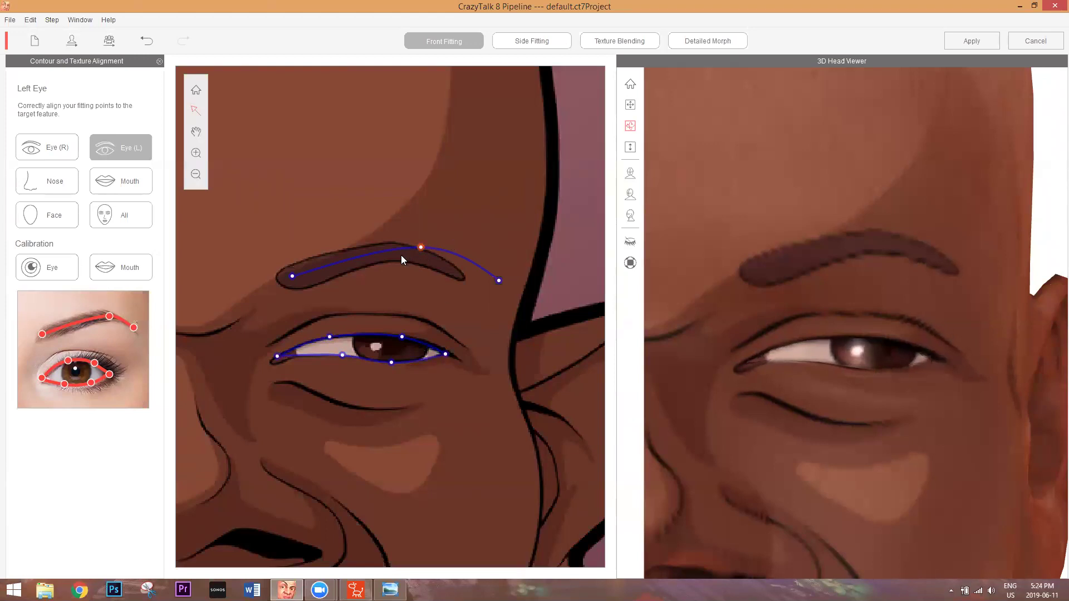
left_click_drag(401, 255, 401, 255)
left_click_drag(495, 278, 446, 271)
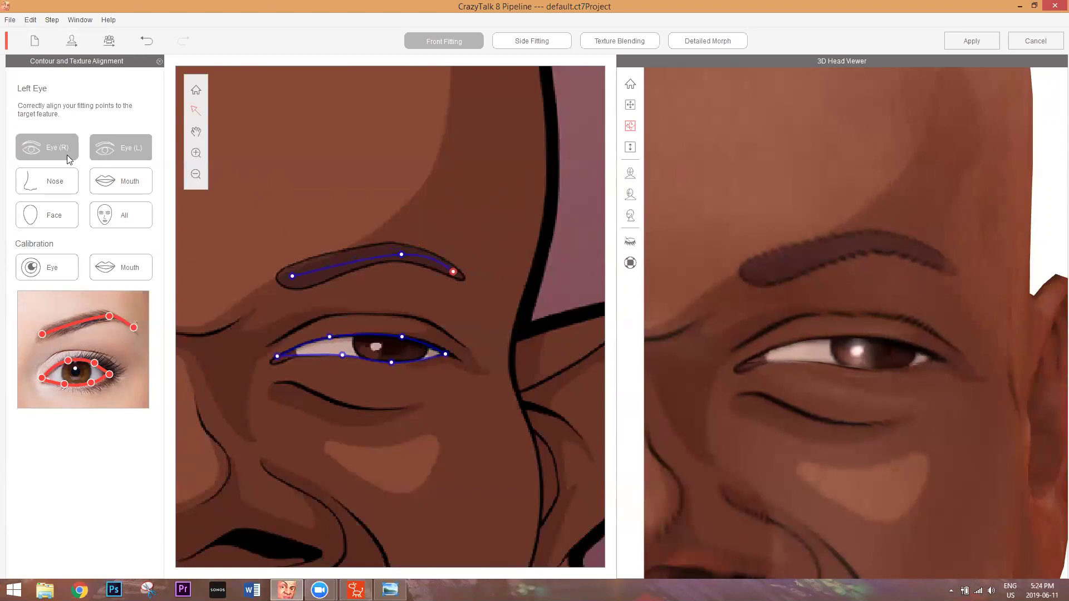
Switch to the nose fitting points, centre the whole contour on the nose and extend the left nostril wing's outer point to the drawn edge
left_click(56, 182)
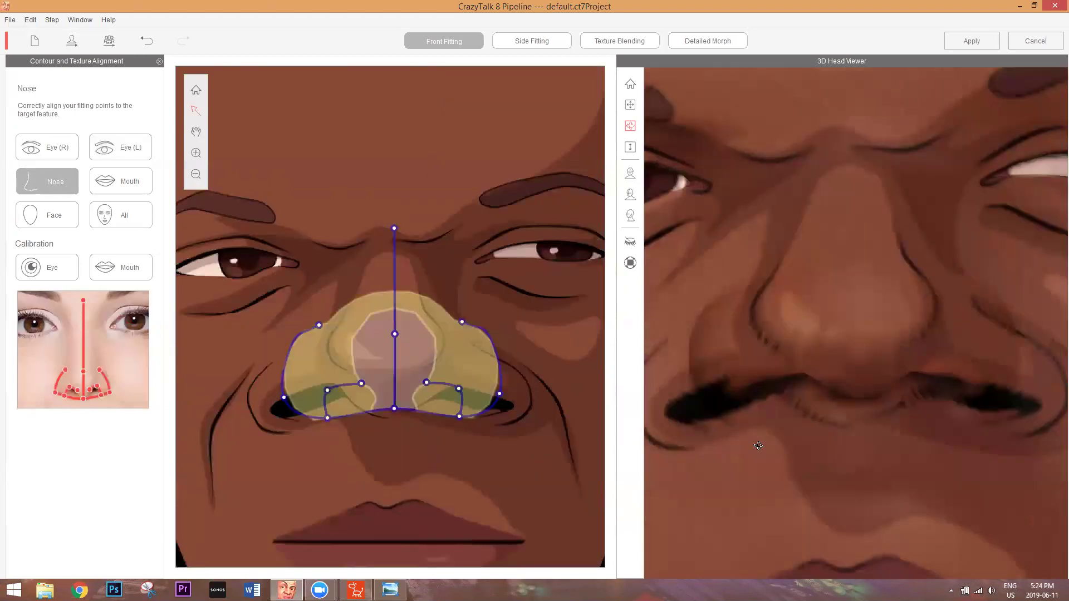
scroll(914, 345, "down", 5)
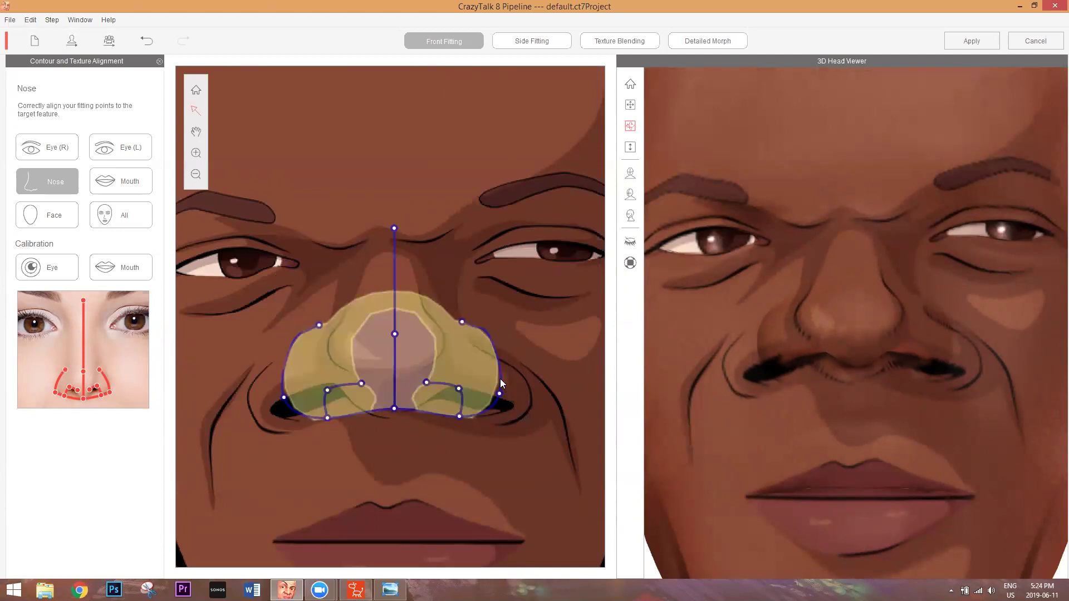
mouse_move(500, 376)
left_mouse_down()
mouse_move(517, 389)
mouse_move(491, 377)
left_mouse_up()
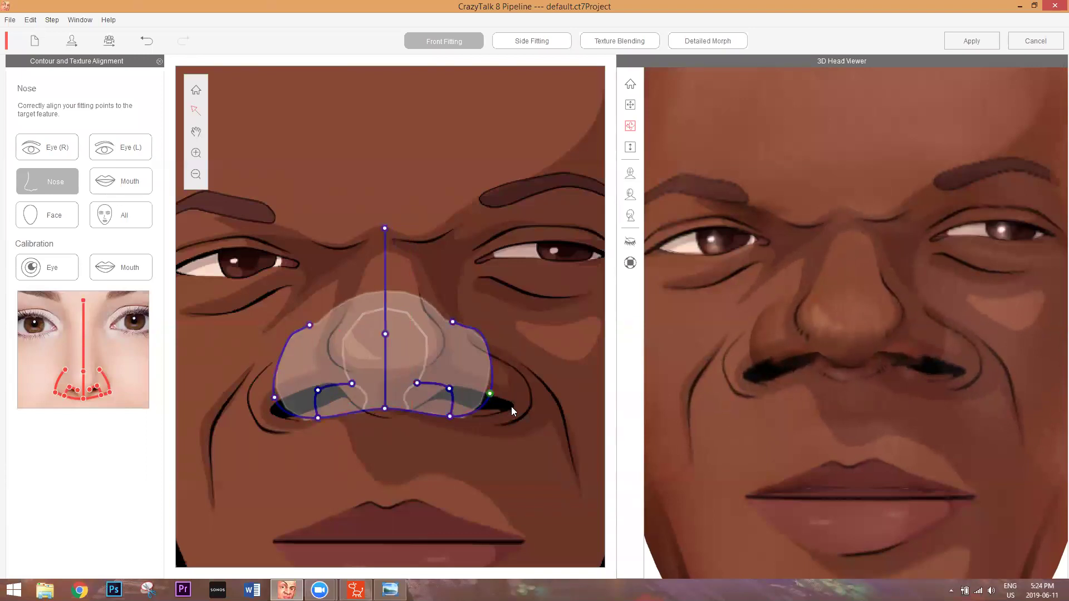
left_click_drag(490, 394, 538, 413)
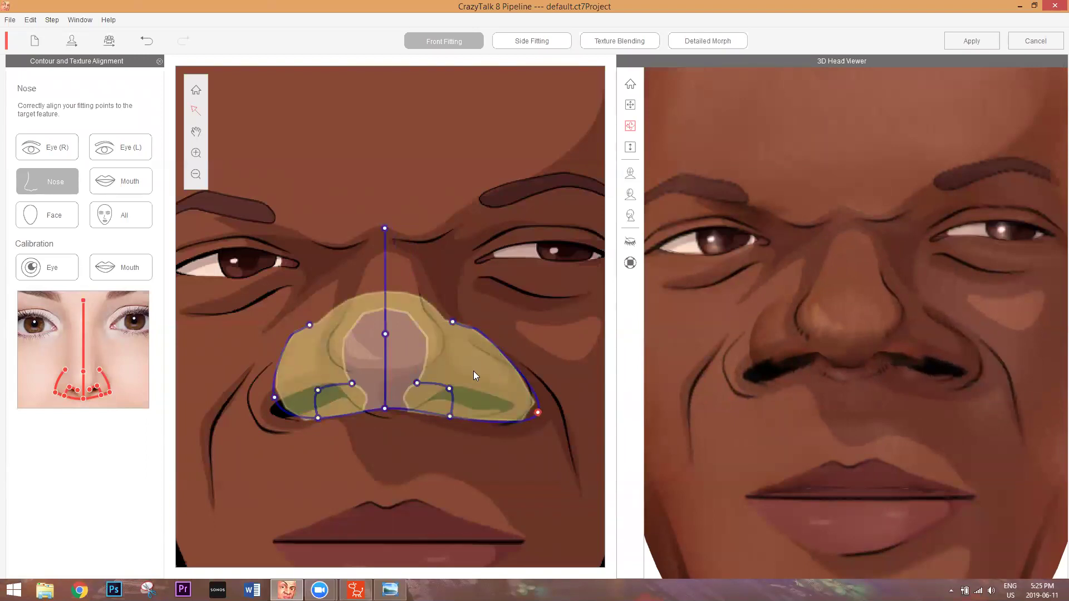
Align the lower, outer and inner fitting points of the left nostril with the drawn nostril opening
left_click_drag(451, 418, 477, 422)
left_click_drag(449, 388, 513, 402)
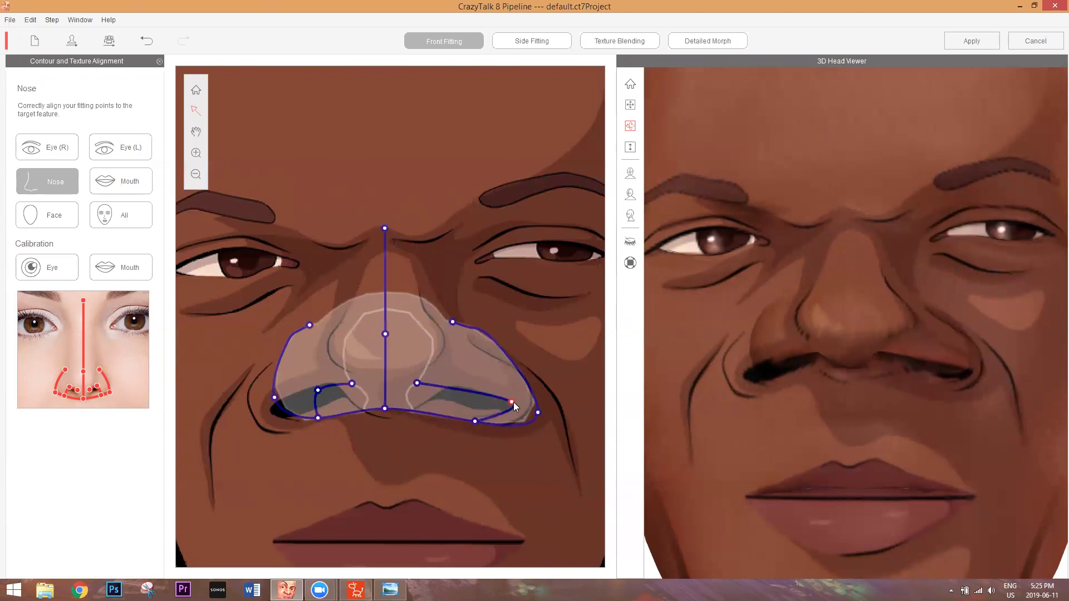
left_click_drag(416, 383, 456, 385)
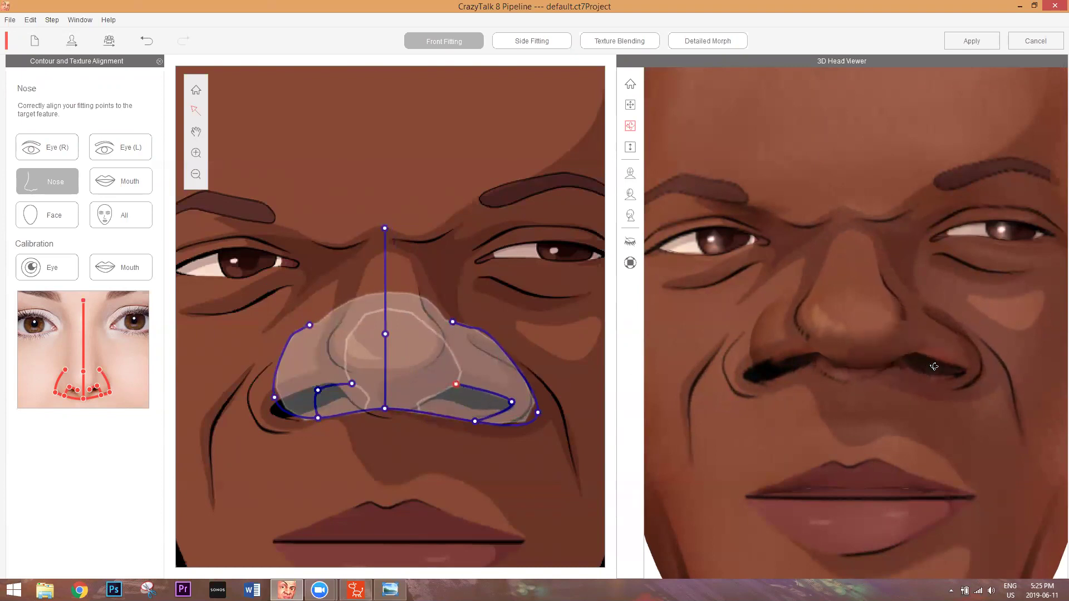
left_click_drag(846, 373, 637, 421)
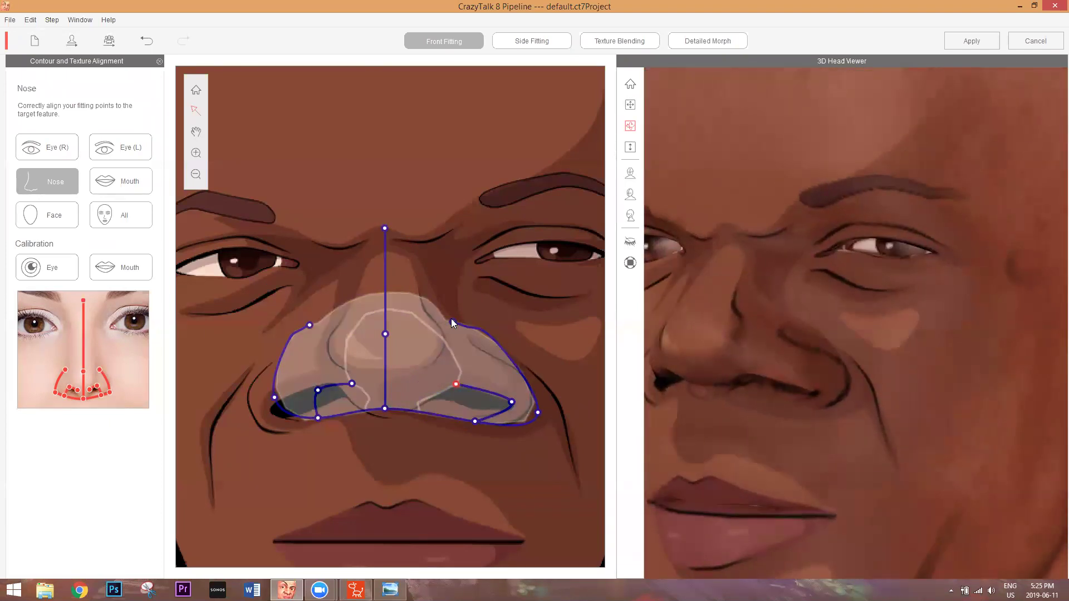
Lower the left nostril wing's upper fitting point slightly and extend the right wing's outer point to the drawn nose edge
left_click_drag(453, 322, 450, 334)
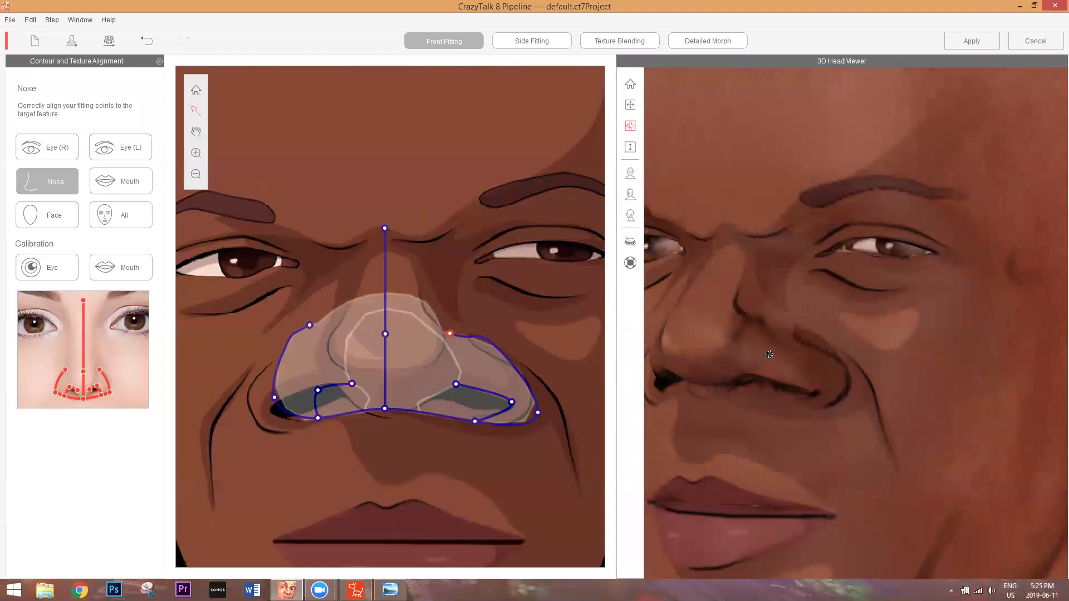
mouse_move(759, 380)
left_mouse_down()
mouse_move(976, 382)
mouse_move(690, 355)
mouse_move(835, 367)
mouse_move(768, 362)
left_mouse_up()
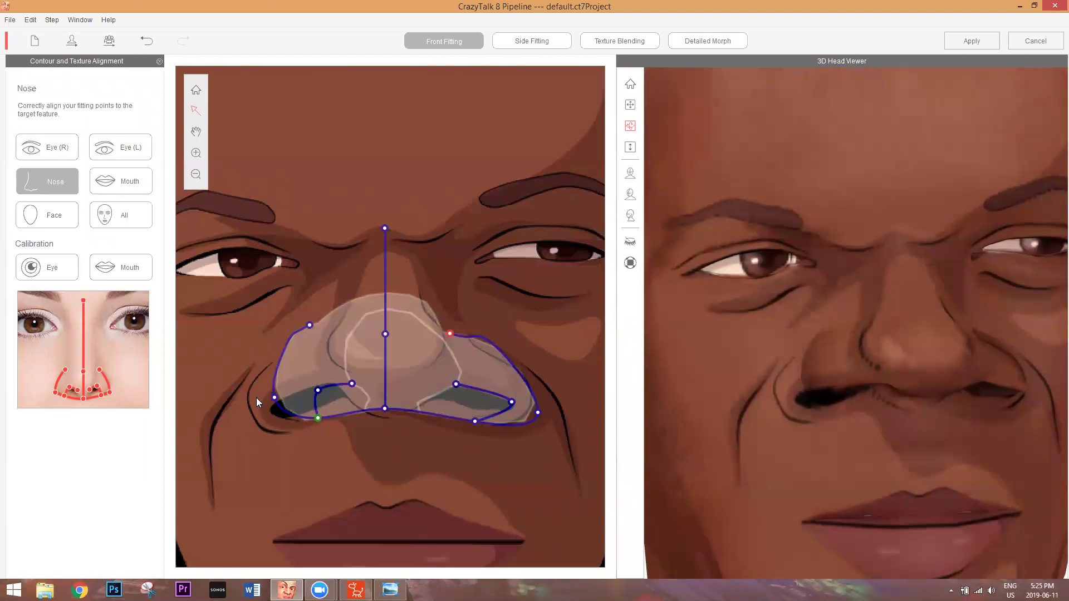
left_click_drag(247, 399, 231, 418)
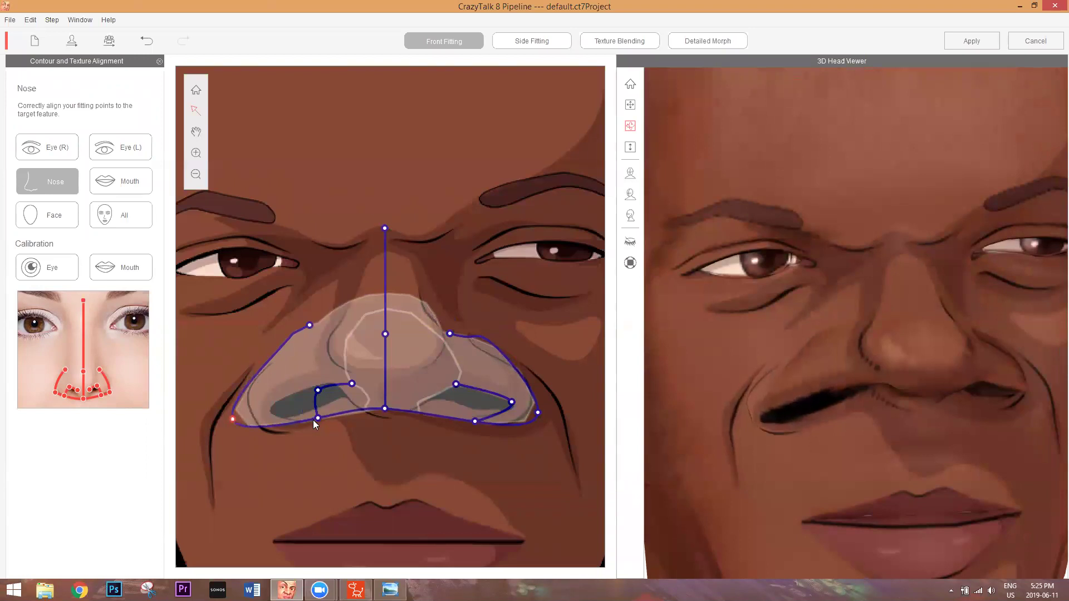
Align the right nostril's lower, outer and inner fitting points with the drawn opening and lower the nose's central base point
left_click_drag(309, 431, 299, 430)
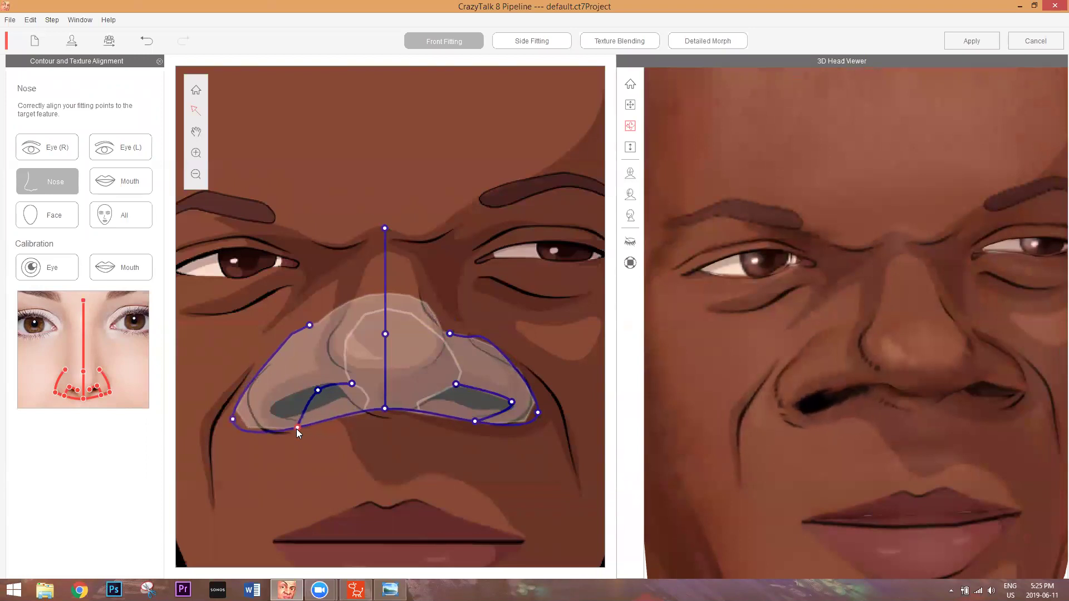
left_click_drag(318, 391, 273, 406)
left_click_drag(351, 383, 329, 386)
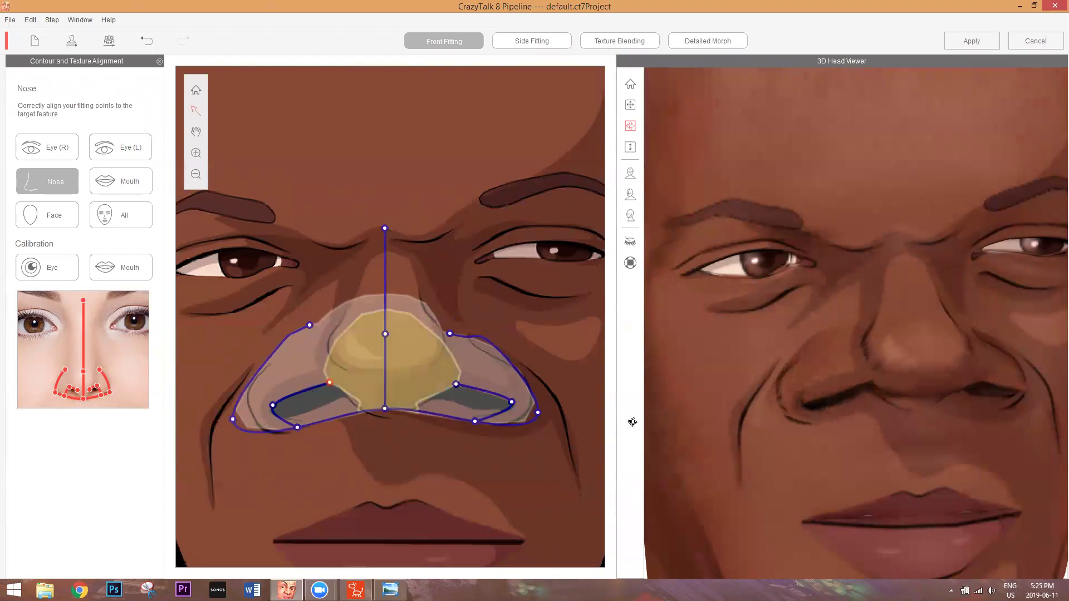
left_click_drag(386, 409, 385, 418)
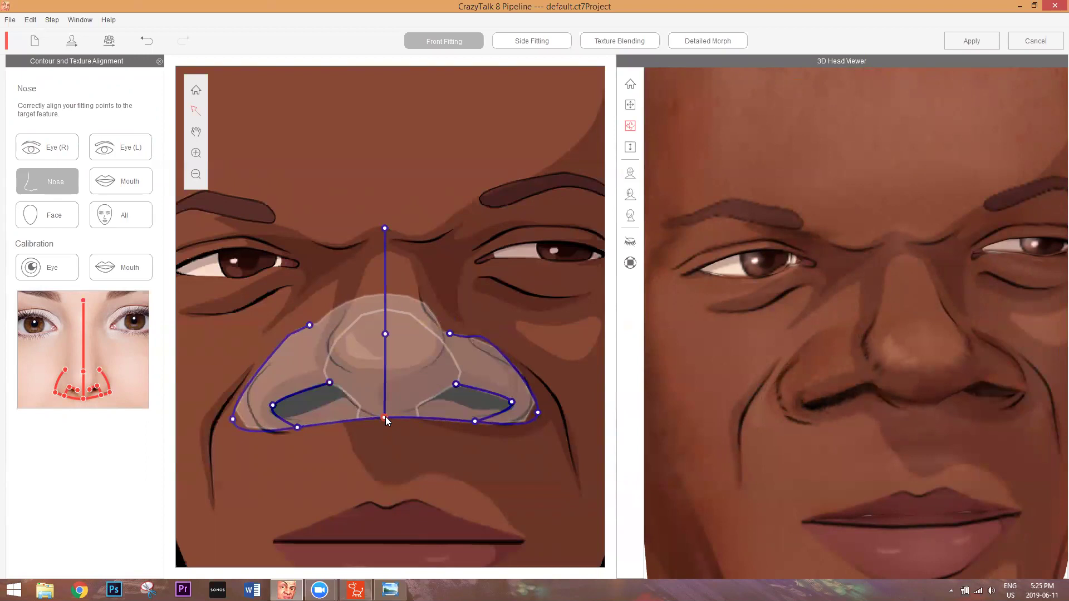
left_click_drag(386, 419, 386, 421)
Examine the fitted nose on the 3D head from the front and from both sides
left_click_drag(912, 342, 779, 362)
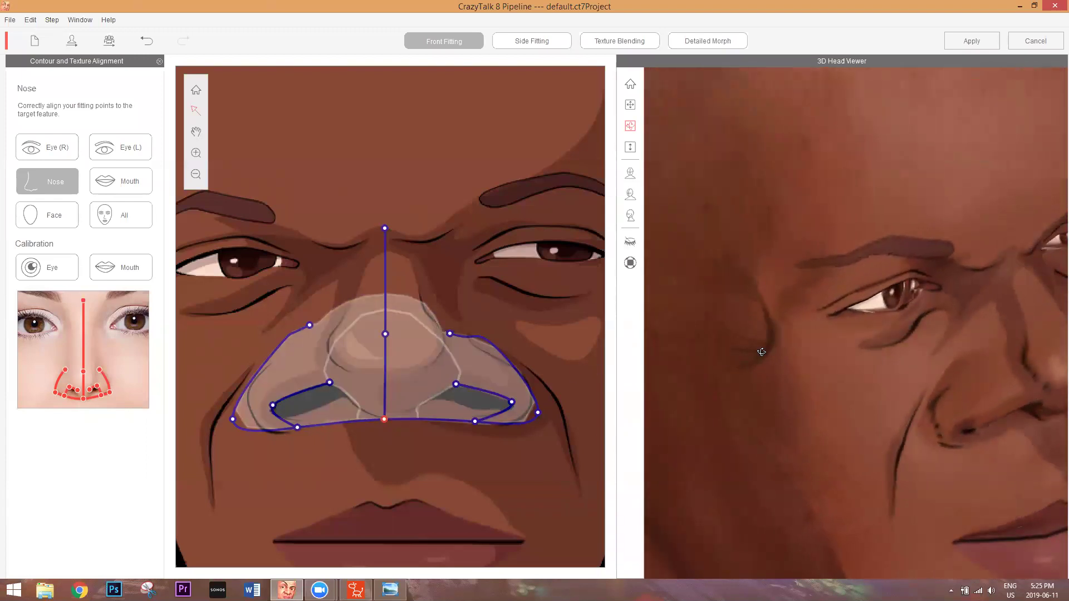
left_click_drag(966, 289, 688, 243)
scroll(688, 242, "down", 5)
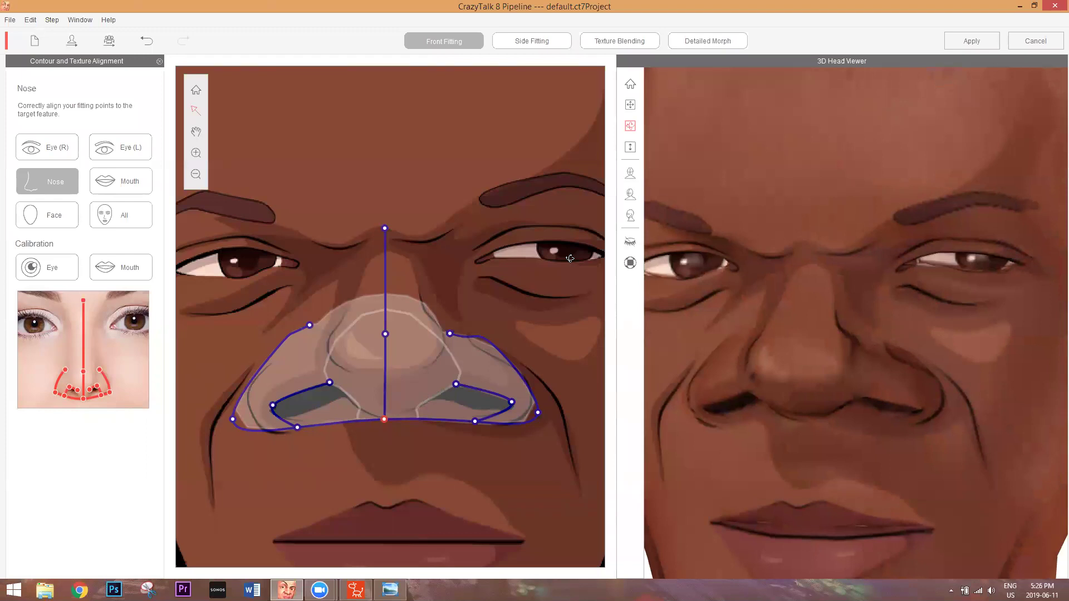
scroll(1062, 344, "up", 5)
left_click_drag(835, 334, 950, 355)
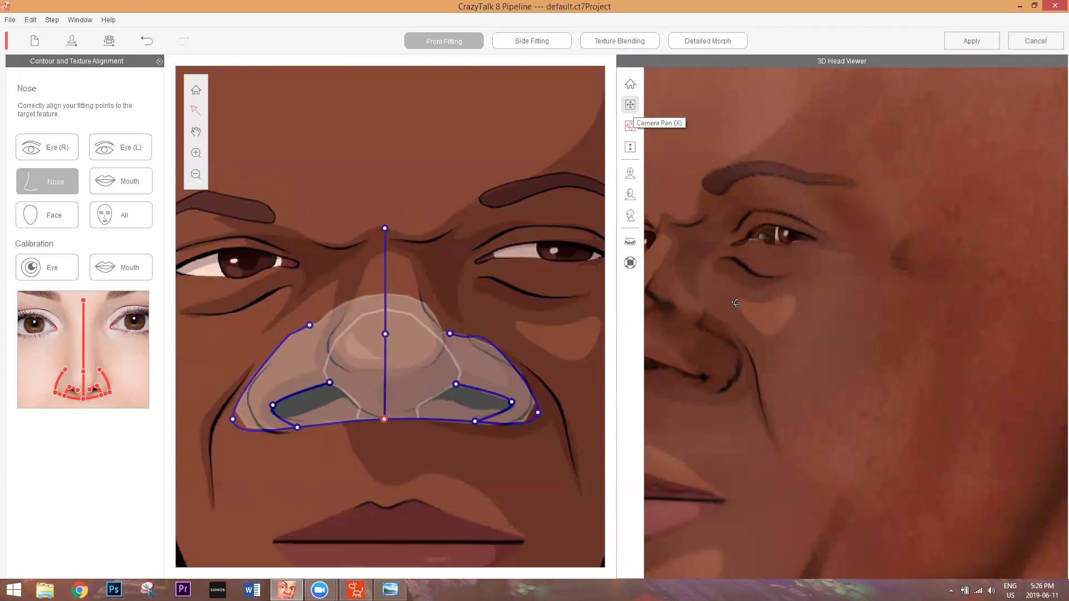
left_click_drag(736, 302, 813, 329)
left_click(631, 128)
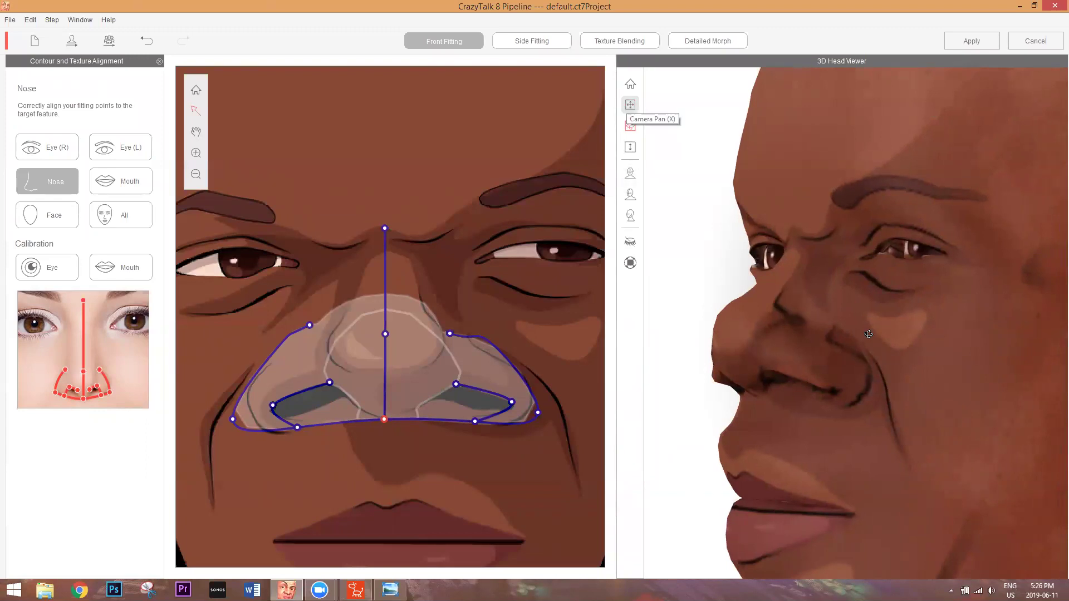
left_click_drag(948, 378, 782, 276)
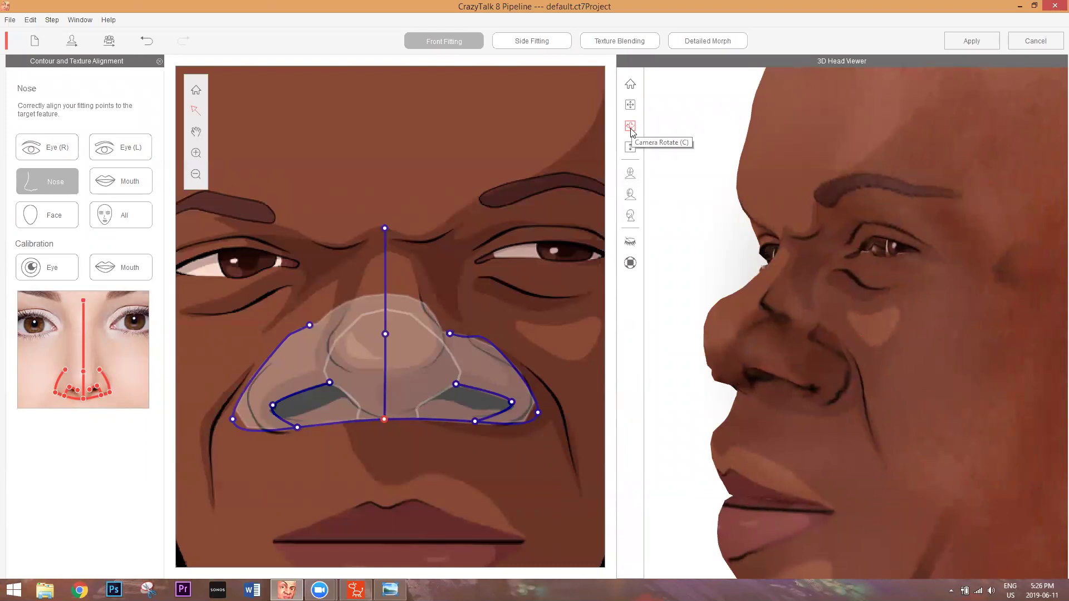
left_click_drag(1062, 383, 1055, 410)
key("p")
scroll(786, 343, "up", 3)
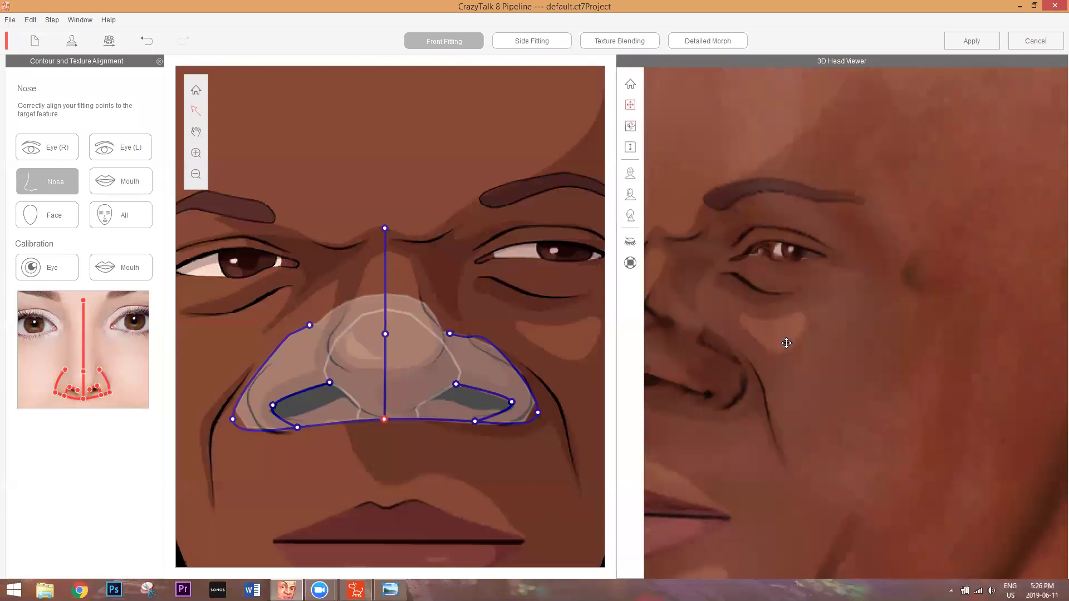
scroll(786, 343, "down", 3)
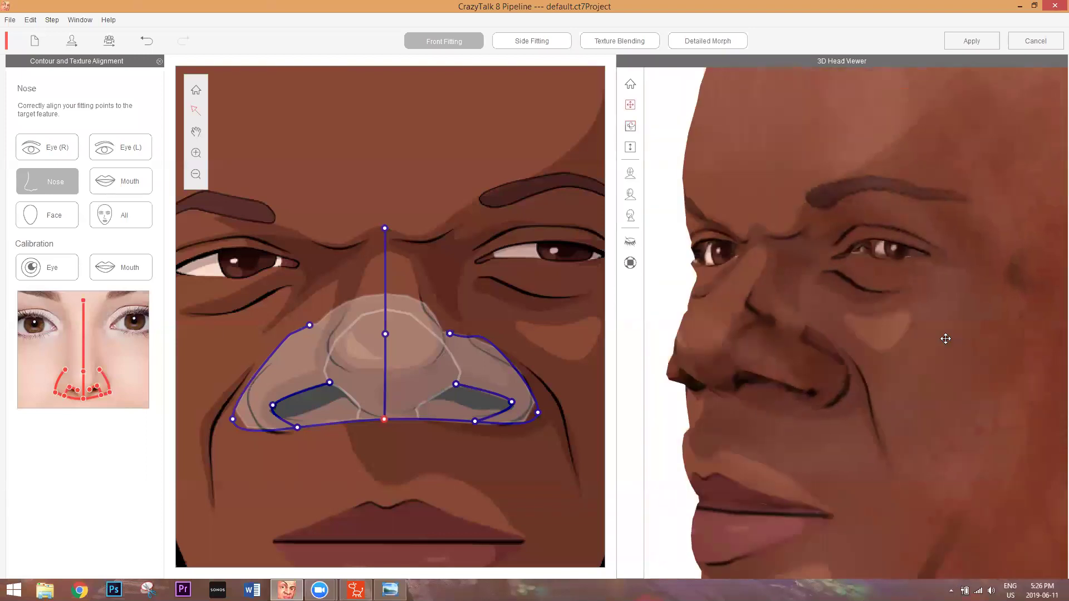
key("c")
left_click_drag(944, 336, 814, 344)
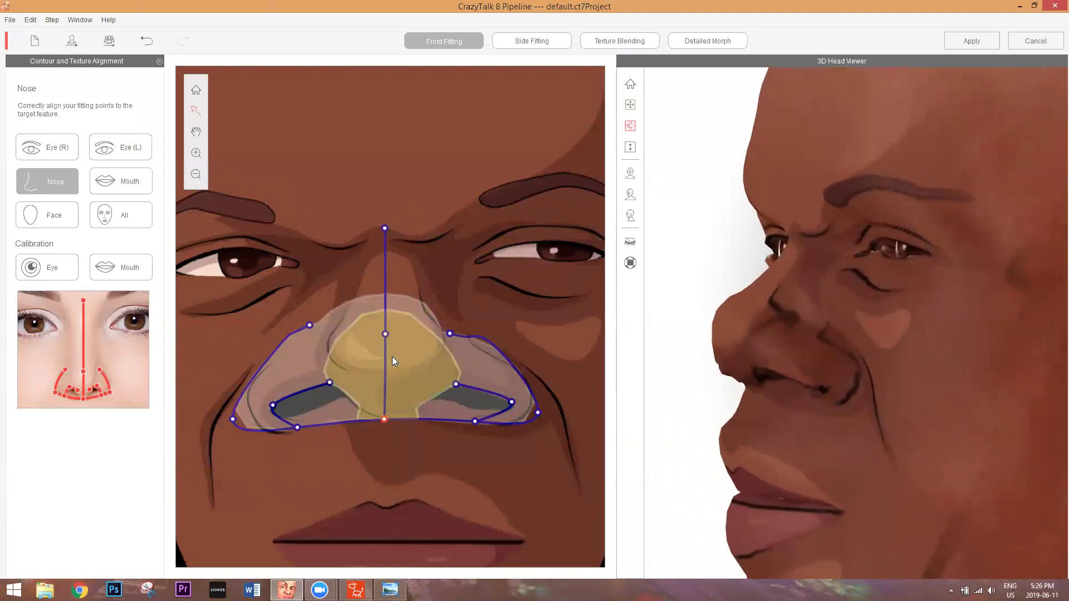
Narrow the nose tip region slightly, bringing the upper points of both nostril wings inward
left_click(405, 370)
left_click_drag(495, 383, 463, 383)
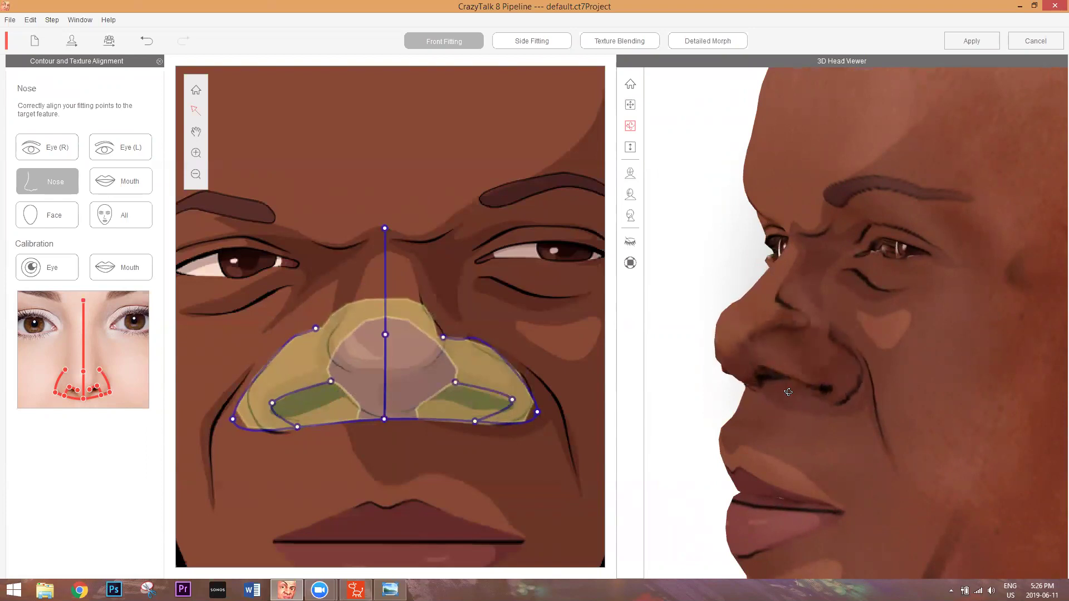
left_click_drag(1062, 454, 896, 392)
scroll(967, 353, "down", 3)
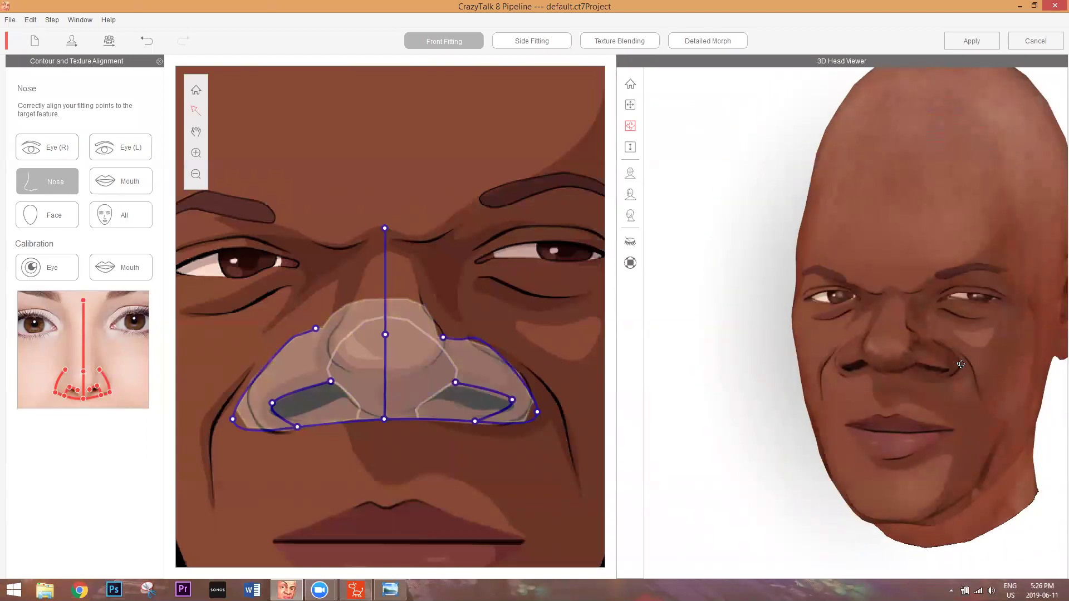
left_click_drag(961, 365, 947, 363)
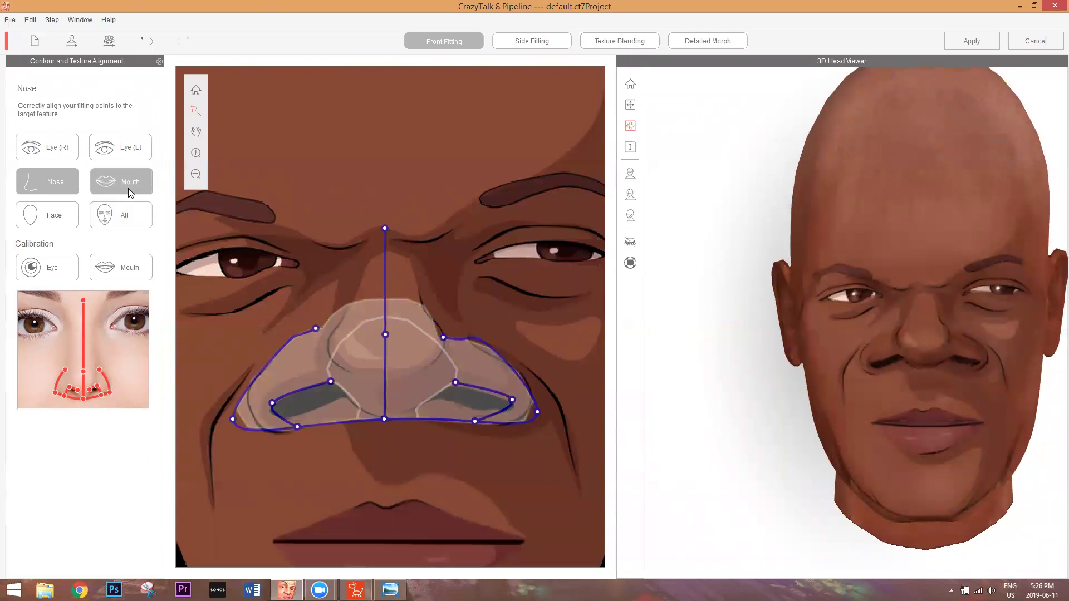
Switch to the mouth fitting points, centre the whole contour on the lips and align both corners with the drawn mouth line
left_click(129, 192)
left_click_drag(406, 313, 400, 322)
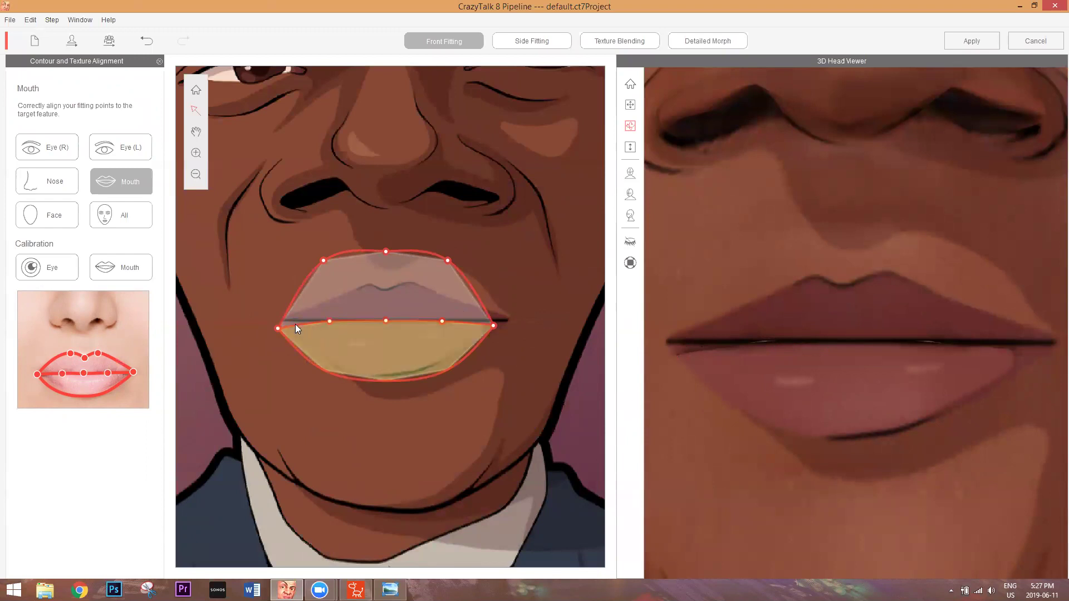
key("Right")
key("Right")
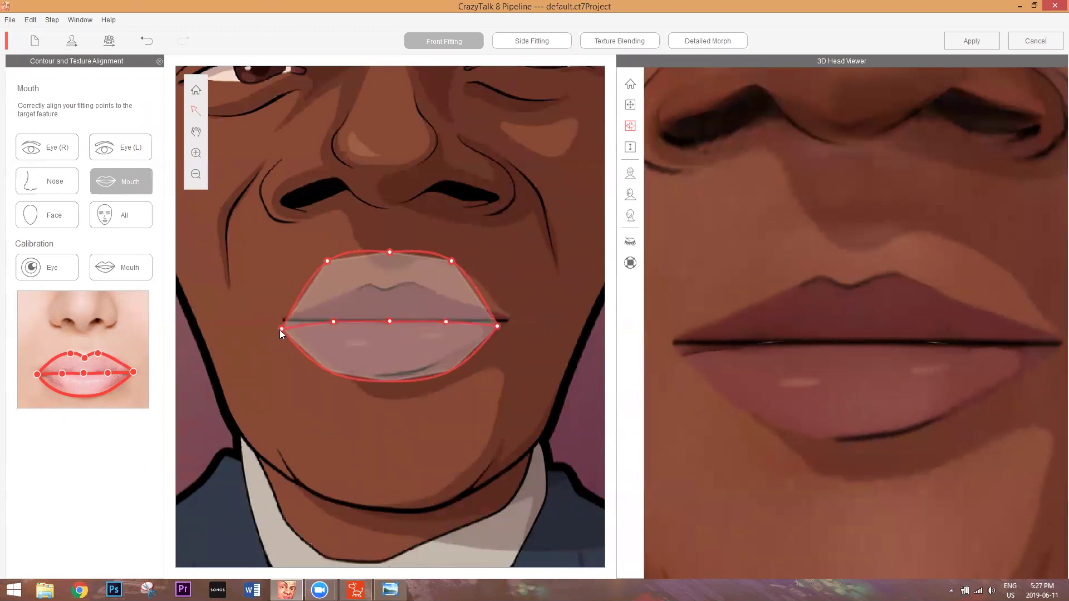
left_click_drag(283, 334, 282, 321)
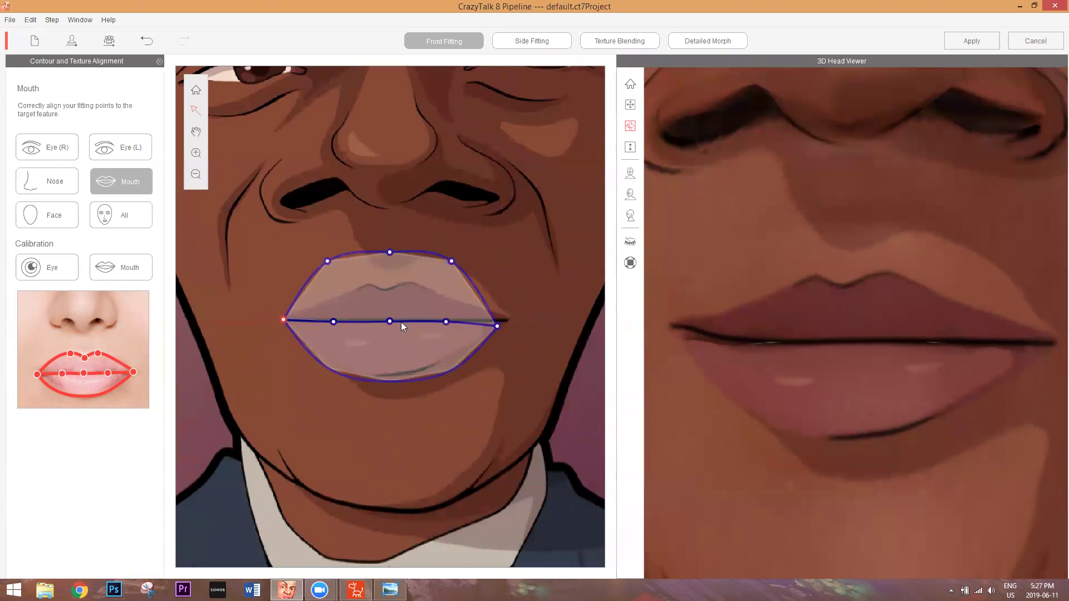
left_click_drag(497, 326, 503, 321)
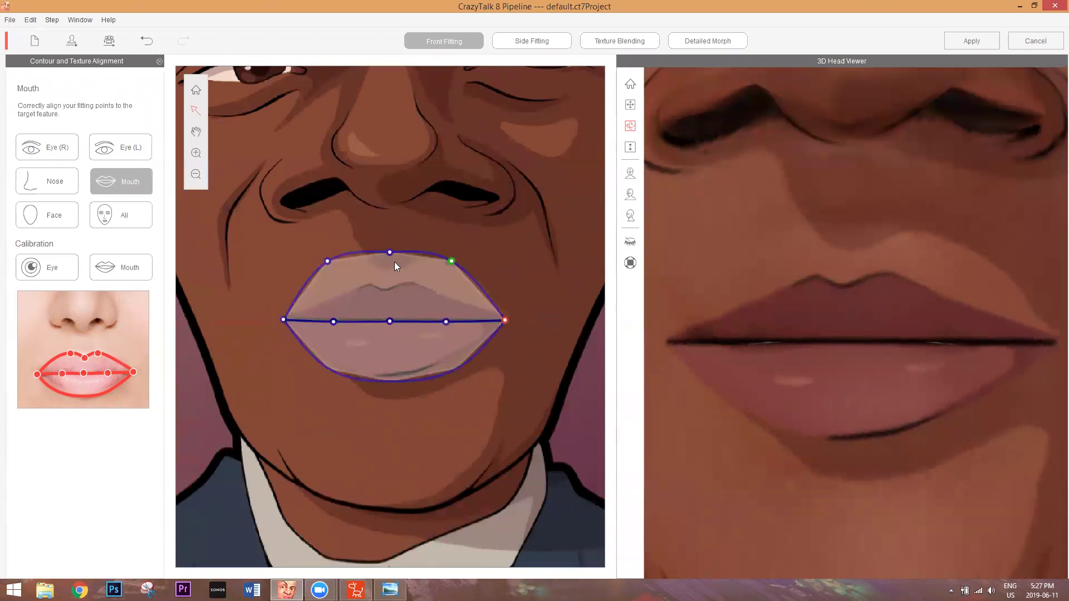
Lower the upper lip's centre and both peak fitting points to follow the drawn lip outline
left_click_drag(391, 254, 388, 280)
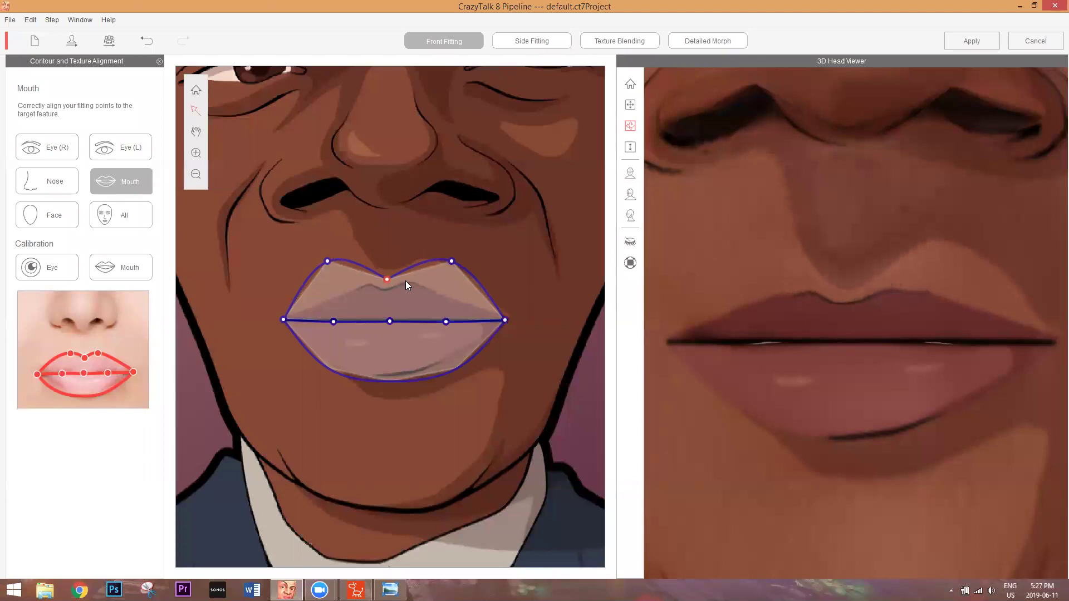
left_click_drag(453, 261, 436, 276)
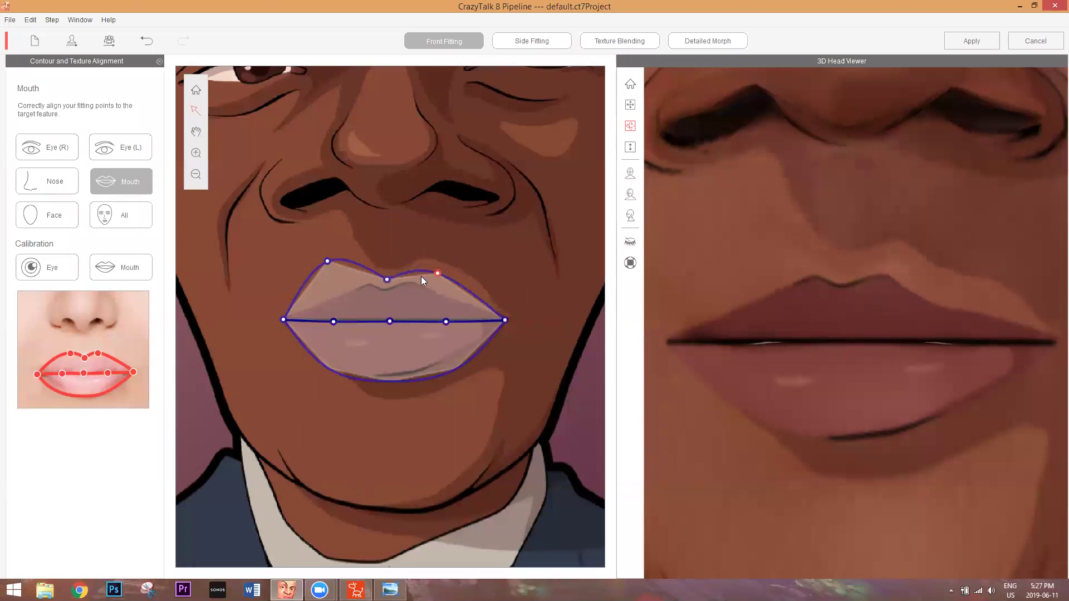
left_click_drag(327, 262, 339, 282)
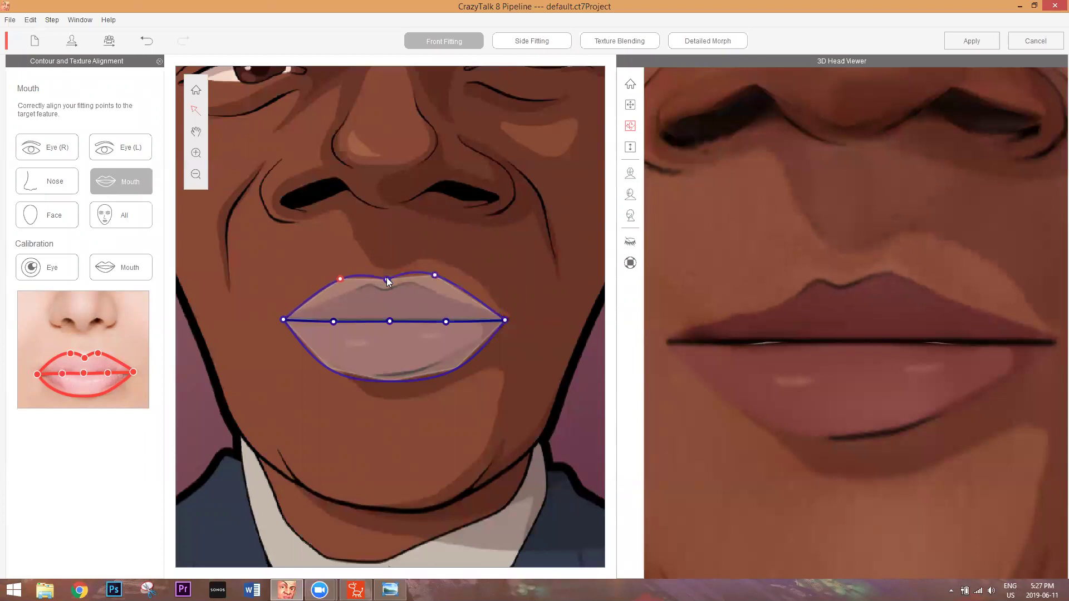
left_click_drag(388, 280, 388, 287)
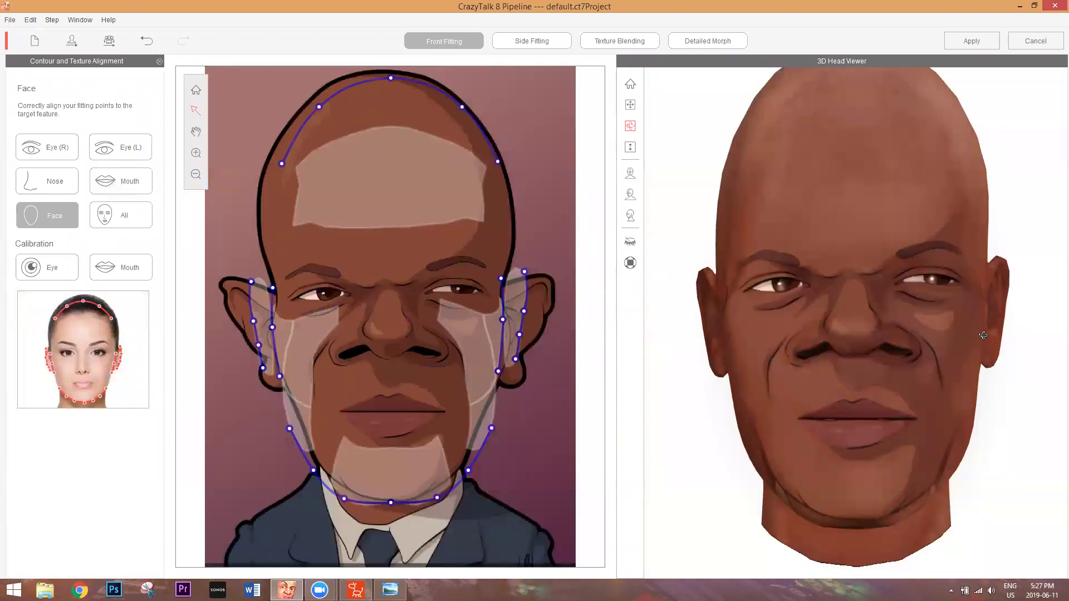
Move the left ear's outer contour in the face fitting outward toward the drawn ear edge
left_click_drag(873, 335, 471, 309)
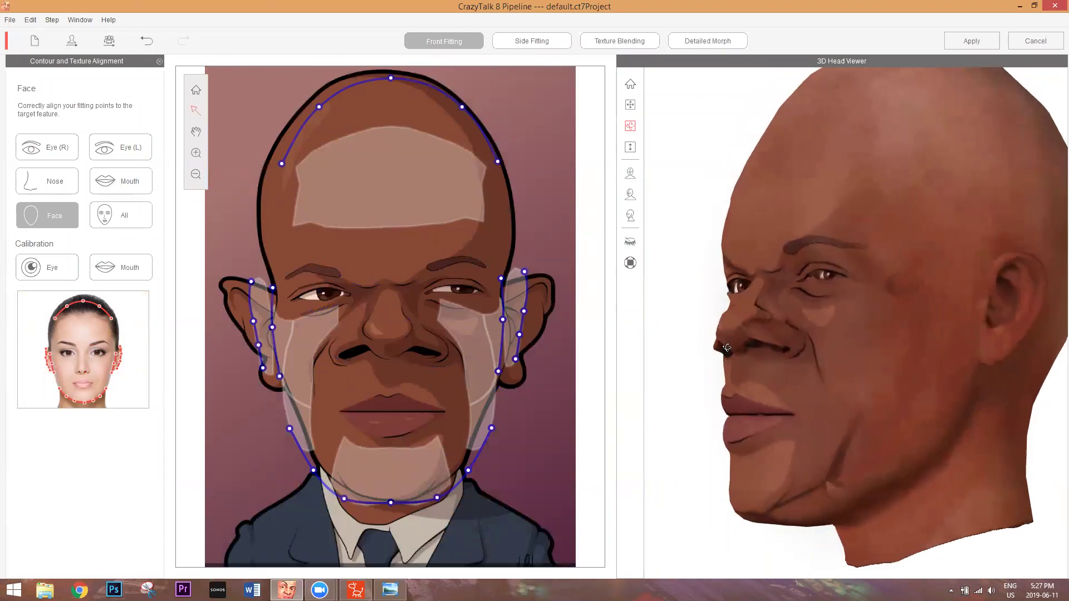
left_click_drag(779, 356, 936, 363)
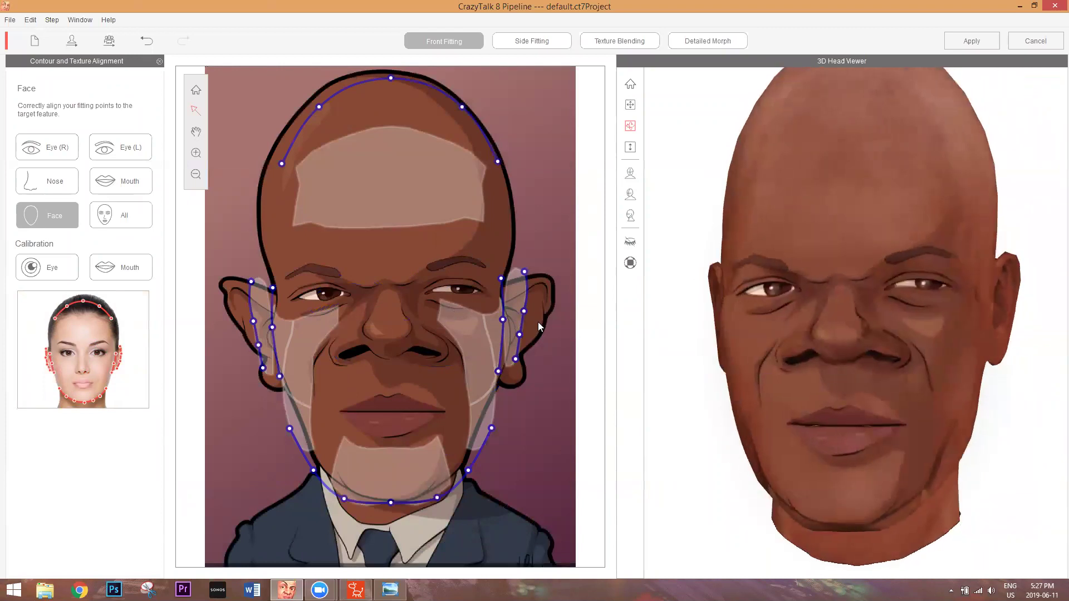
mouse_move(528, 304)
left_mouse_down()
mouse_move(550, 306)
mouse_move(542, 307)
left_mouse_up()
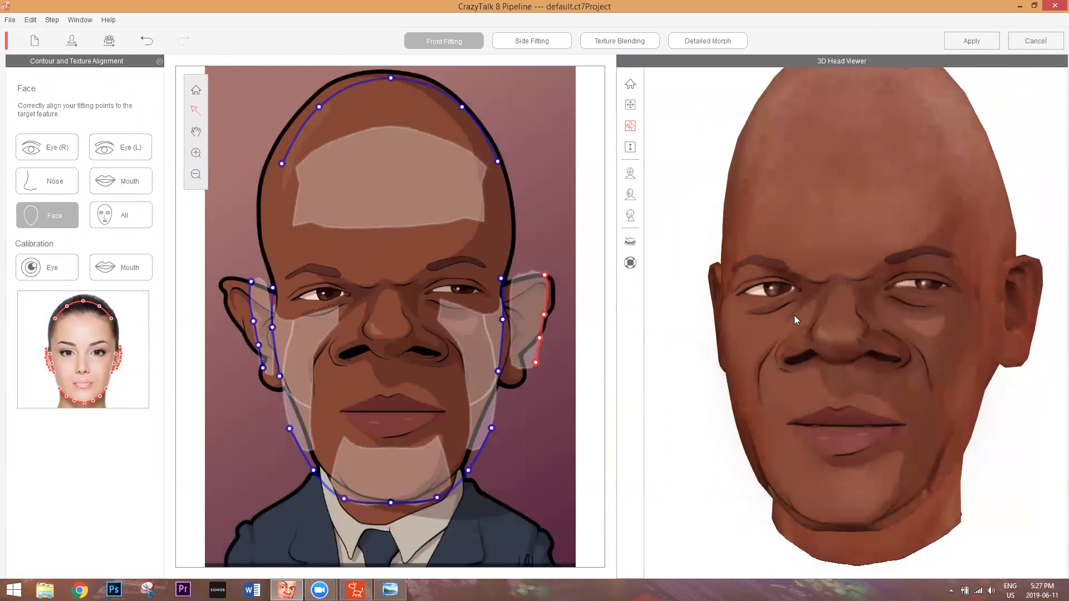
left_click_drag(776, 317, 859, 322)
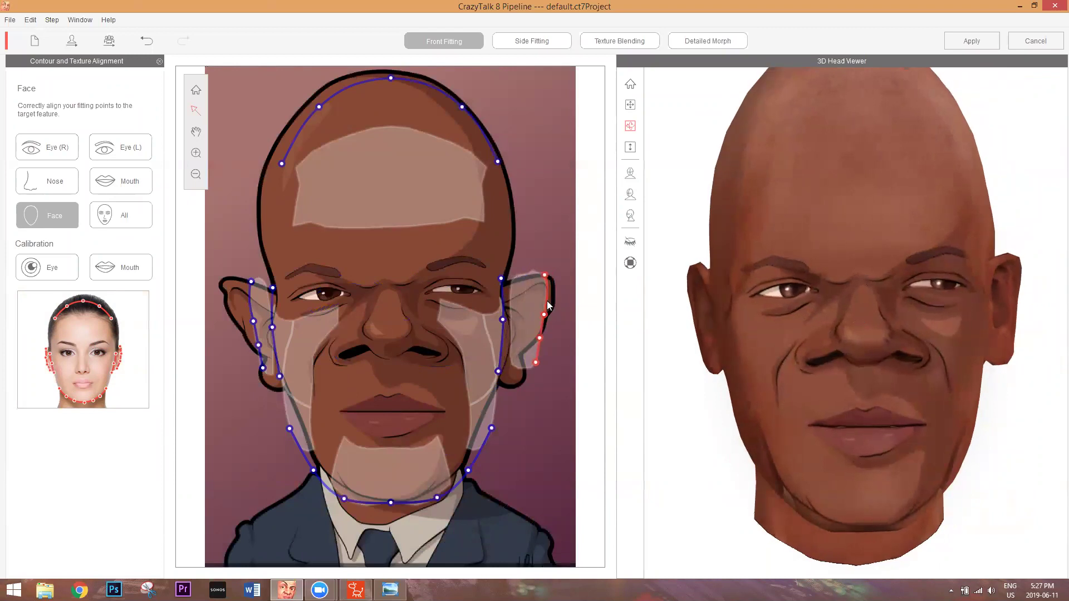
left_click_drag(546, 305, 540, 281)
left_click(543, 280)
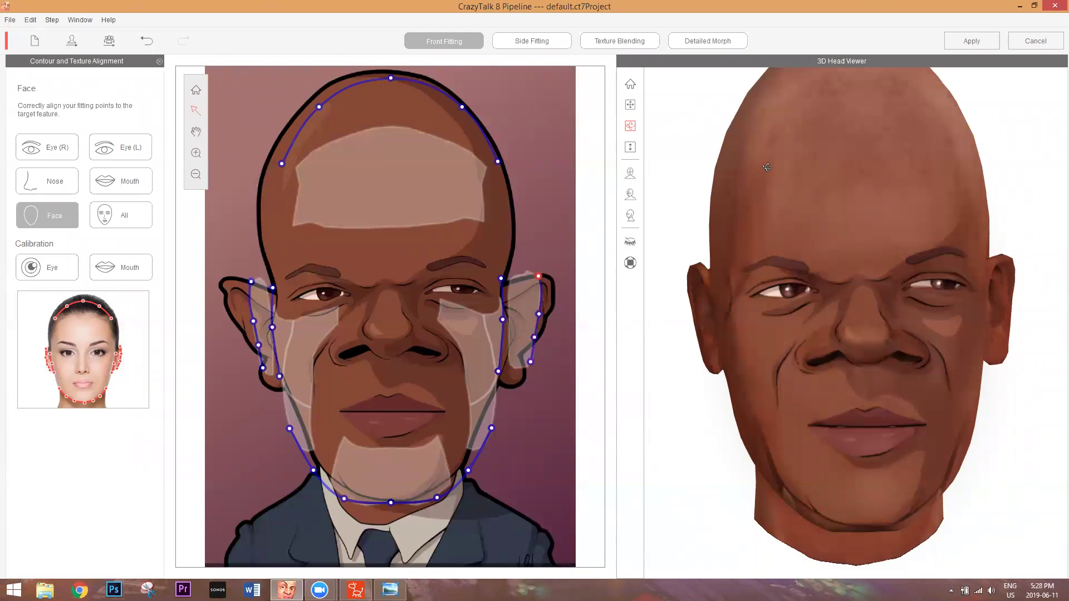
Reshape the head's top contour by lowering its crown point and moving the upper side and left temple points outward toward the drawn outline
left_click(630, 105)
left_click_drag(856, 240, 834, 234)
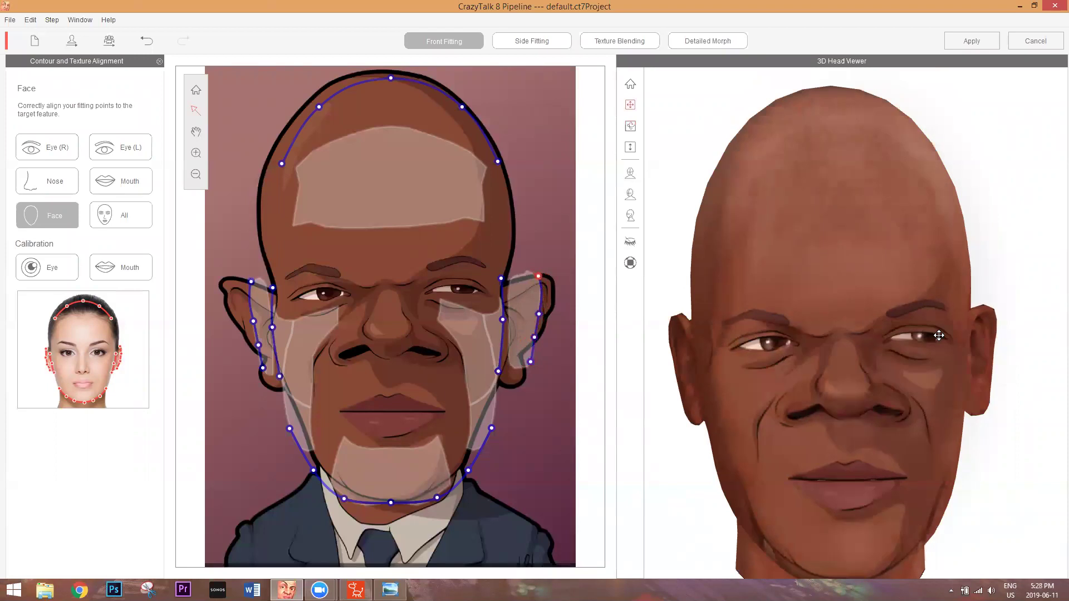
left_click_drag(316, 105, 306, 114)
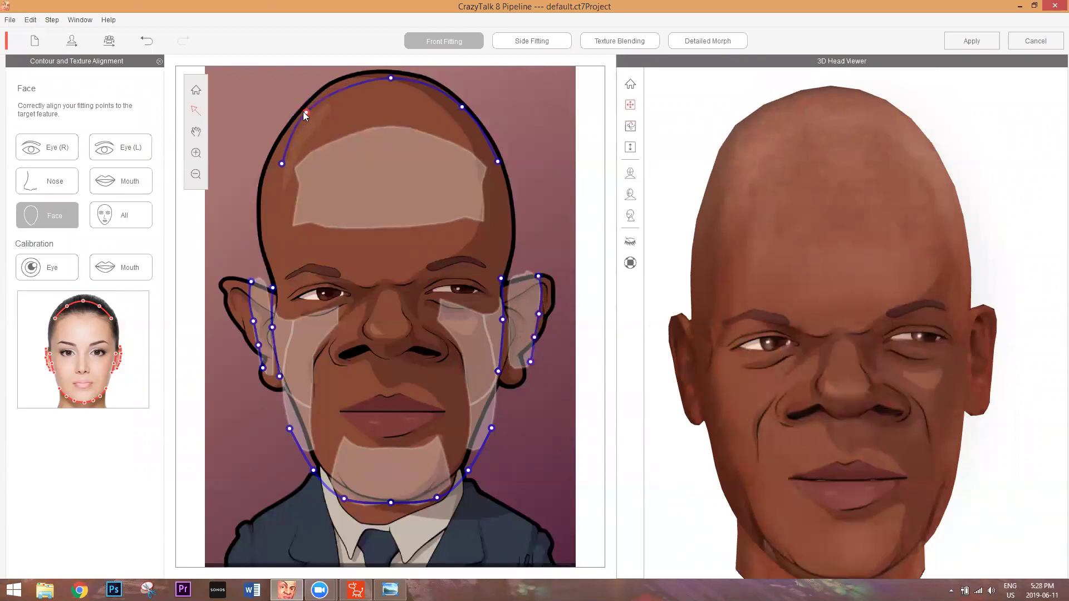
left_click_drag(392, 78, 387, 89)
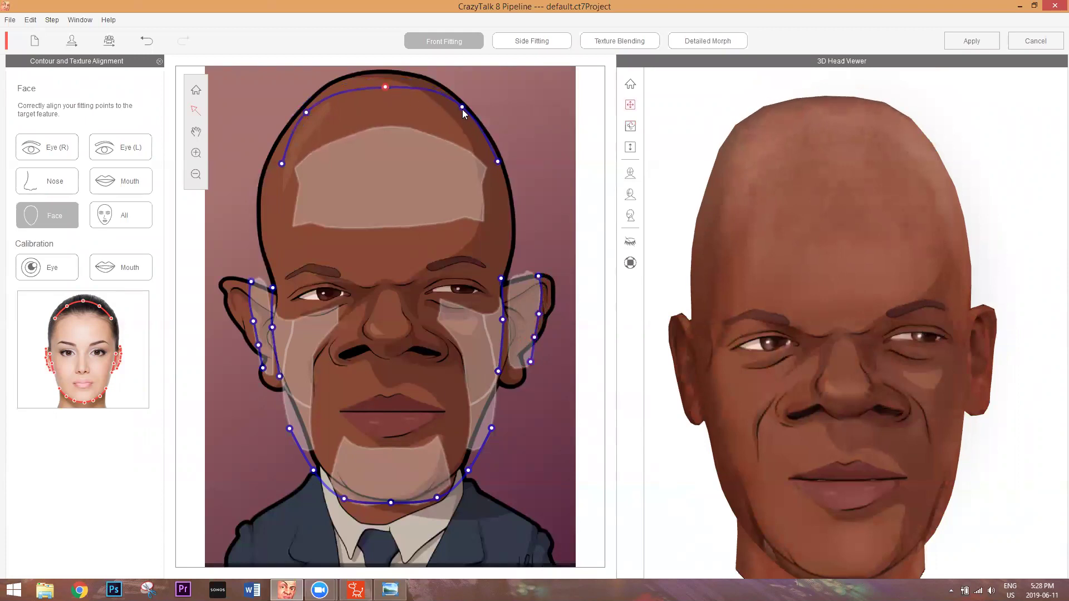
left_click_drag(462, 107, 473, 114)
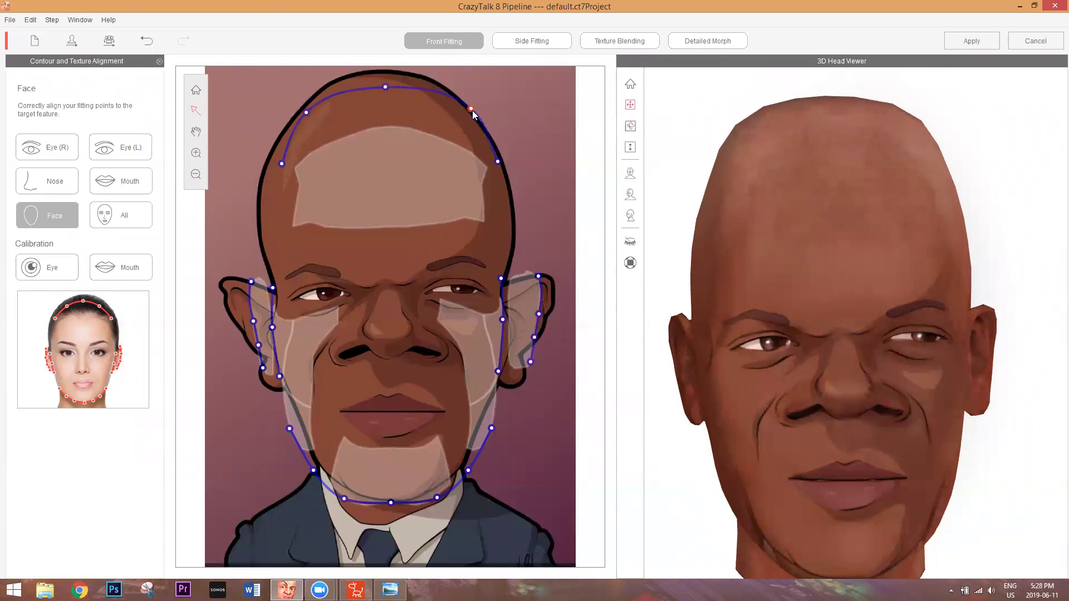
left_click(498, 162)
left_click_drag(507, 166, 501, 166)
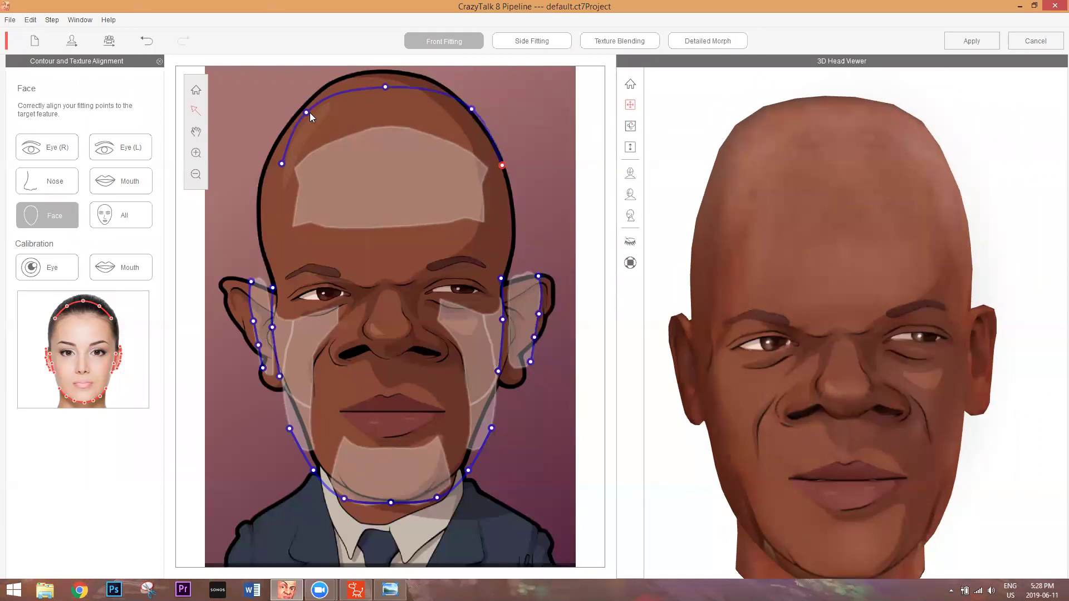
Move the upper and side temple points on the left of the crown contour outward toward the drawn head outline
left_click_drag(307, 113, 296, 120)
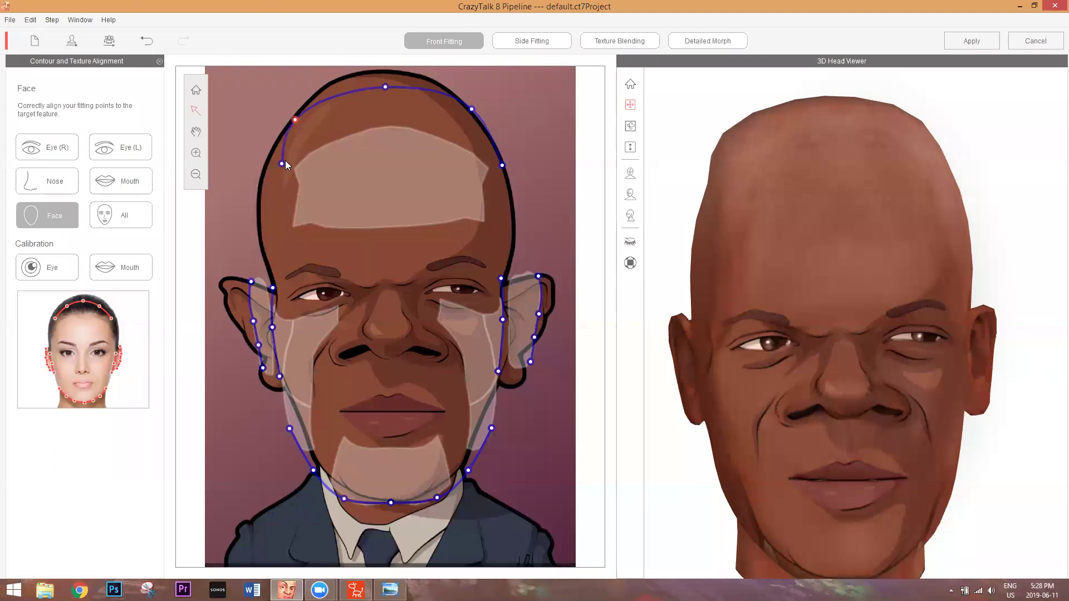
left_click_drag(283, 165, 272, 169)
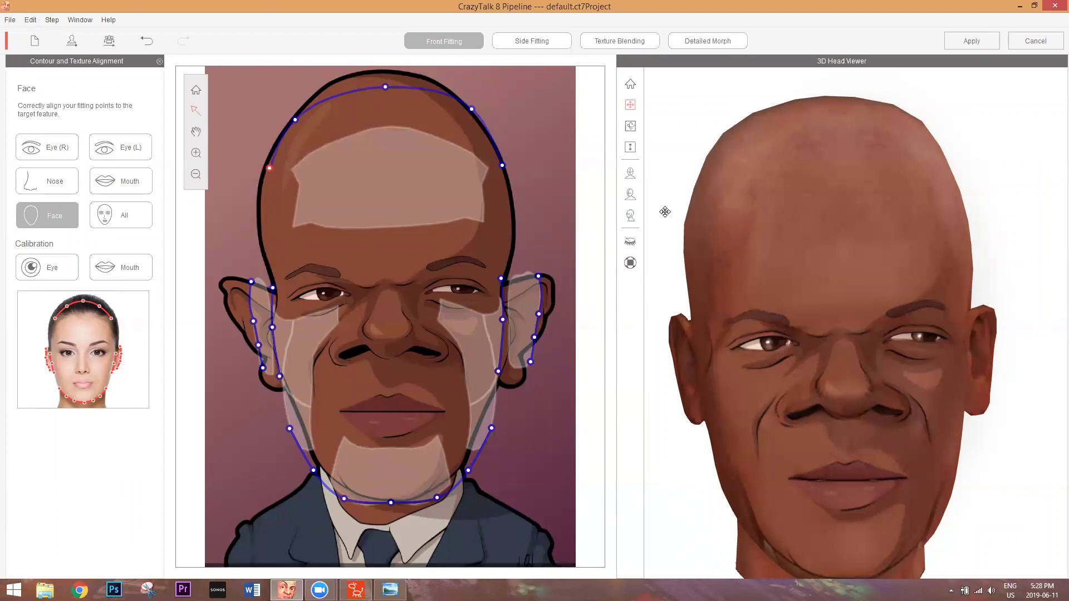
left_click_drag(299, 177, 368, 192)
left_click_drag(513, 207, 430, 198)
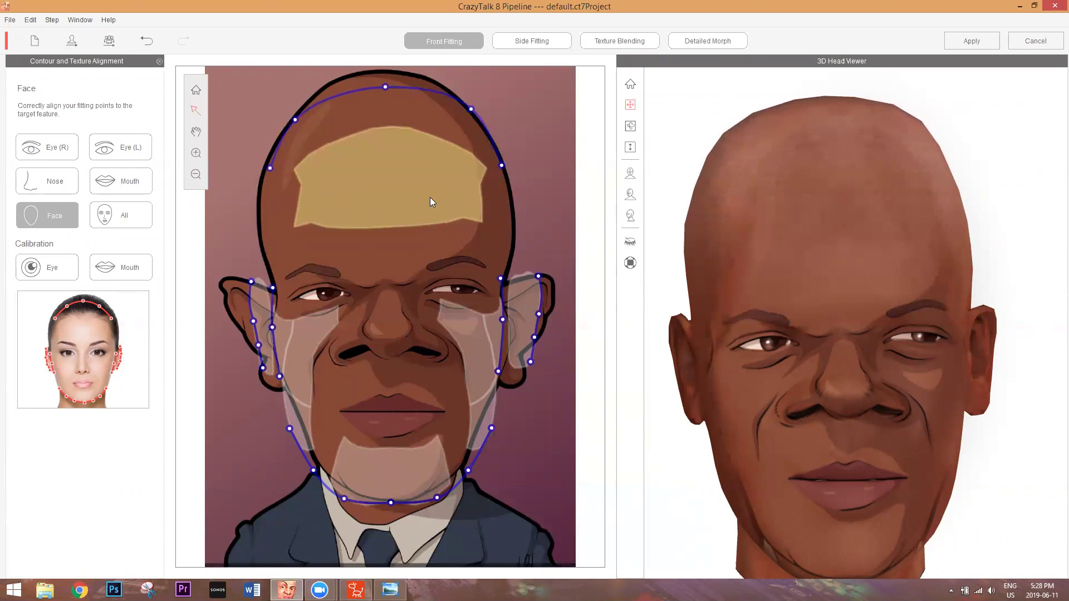
Pull the upper and side temple points on both sides of the crown contour slightly inward from the drawn outline
left_click(299, 122)
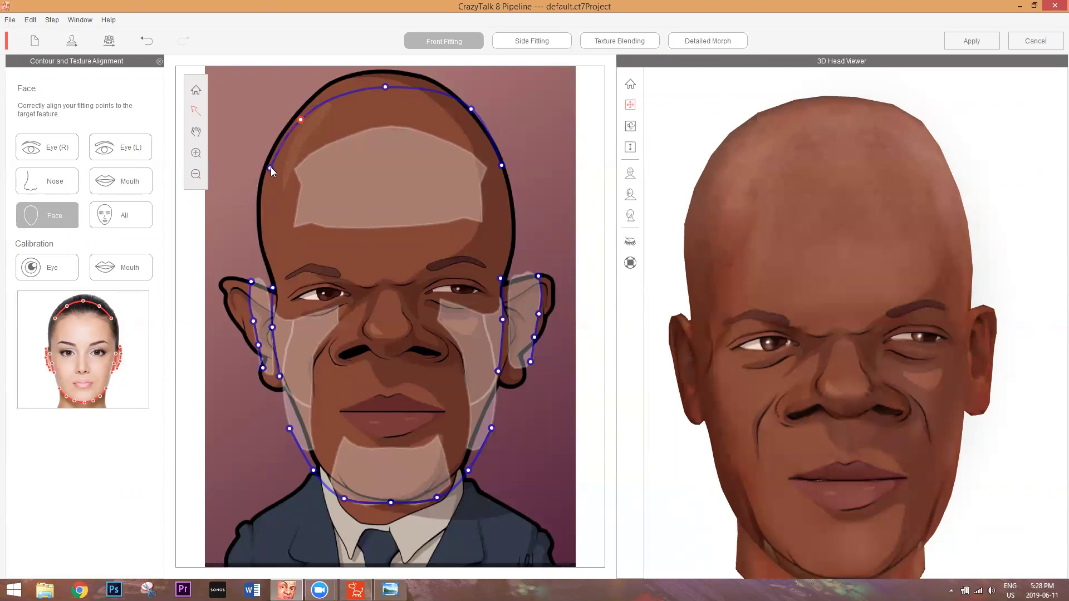
left_click_drag(275, 169, 279, 172)
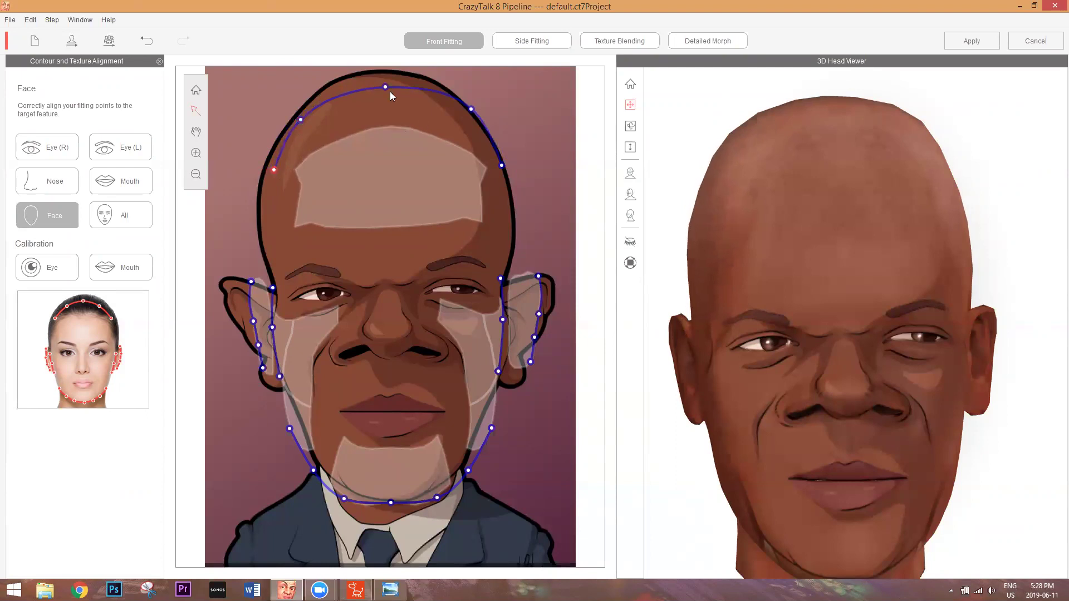
left_click_drag(471, 110, 469, 114)
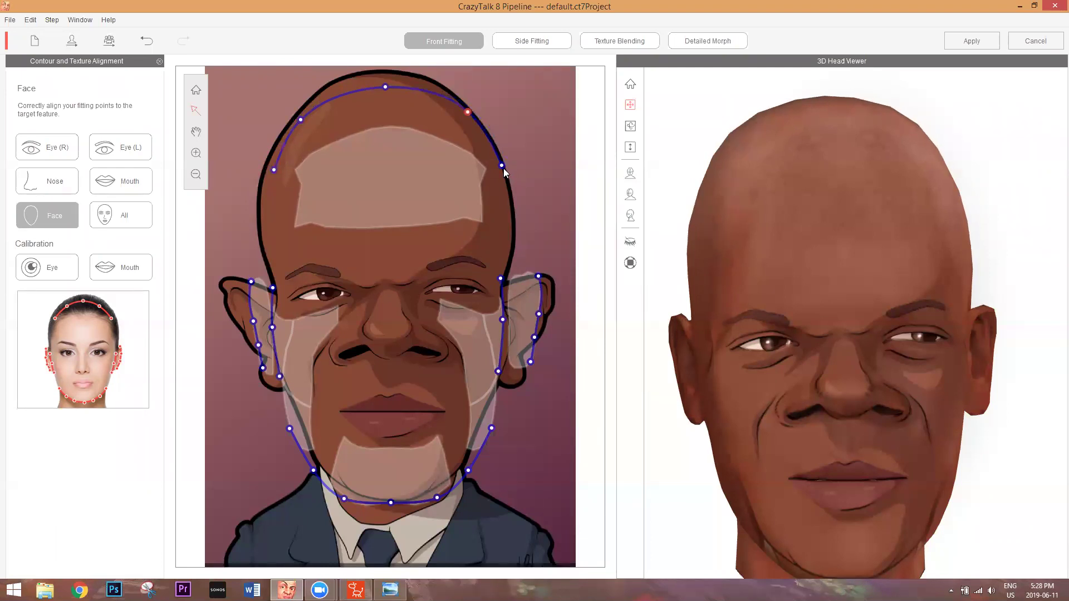
left_click_drag(501, 172, 501, 173)
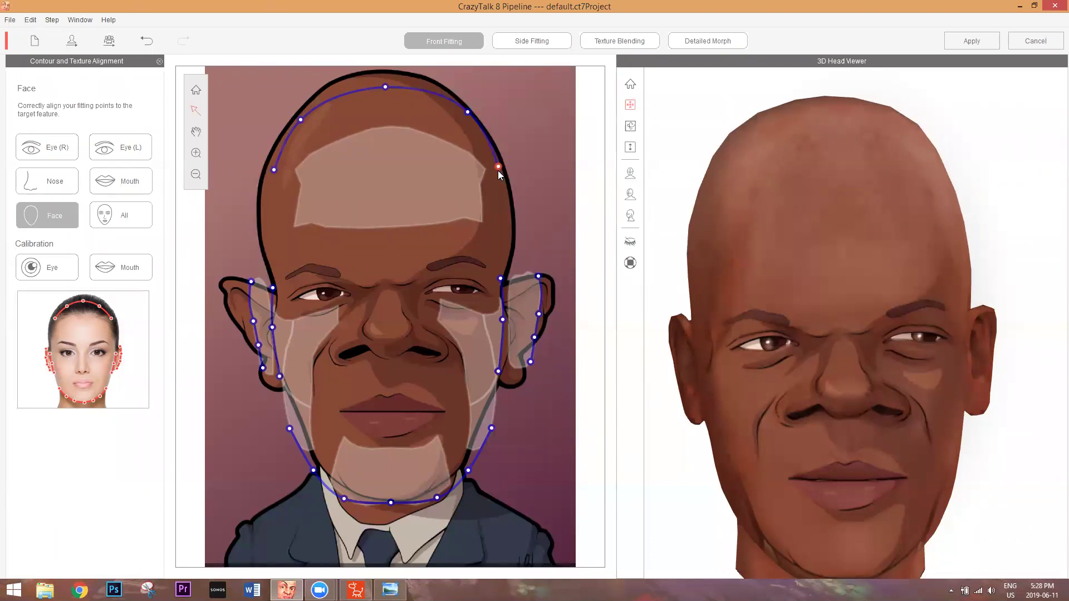
left_click(467, 113)
left_click_drag(467, 113, 465, 117)
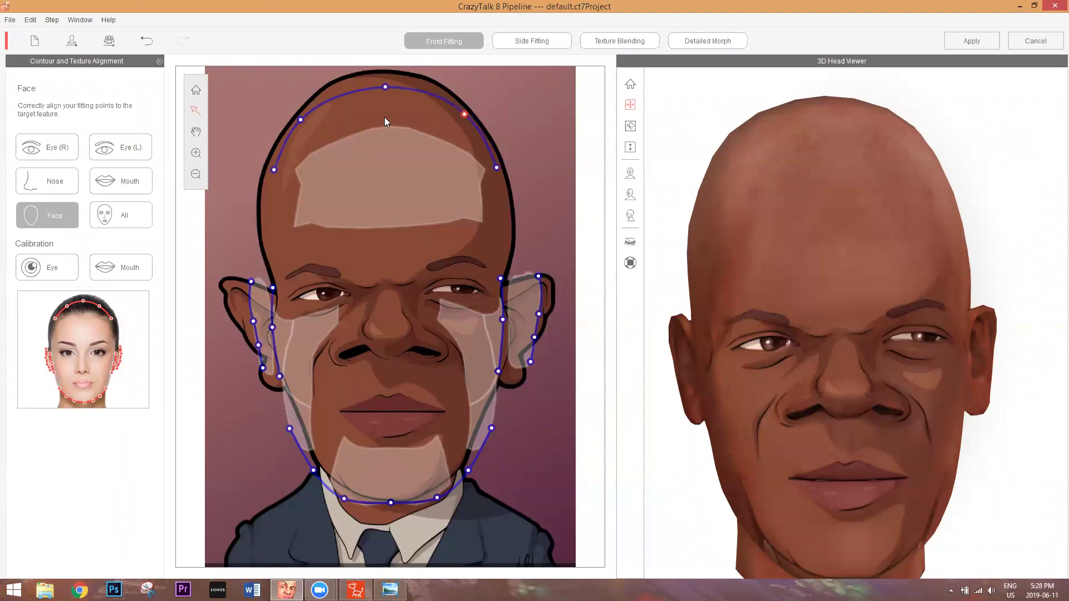
left_click_drag(302, 120, 306, 119)
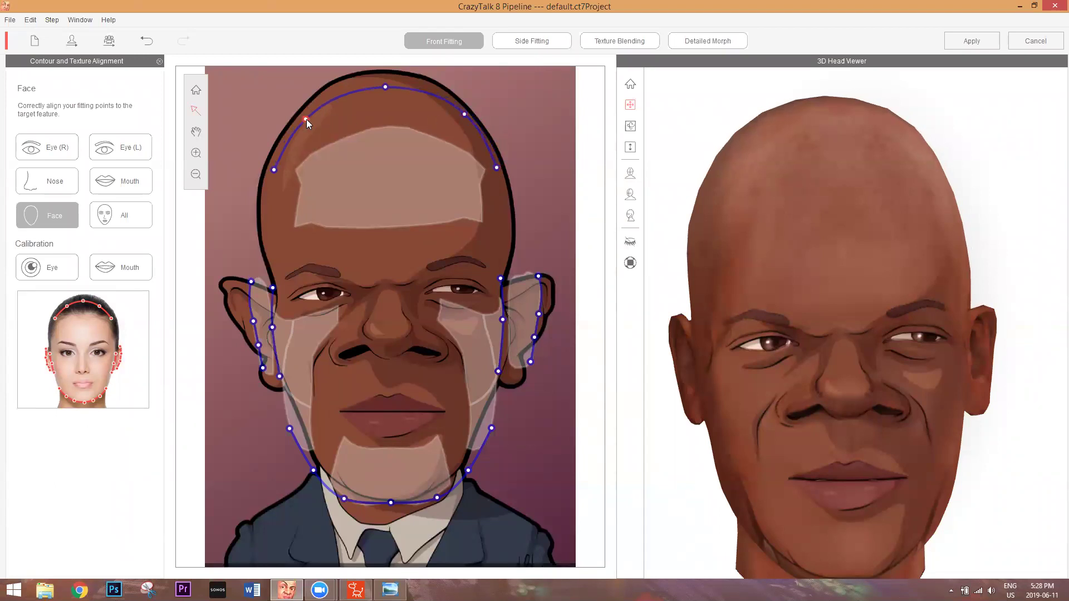
left_click(275, 171)
left_click_drag(279, 172, 282, 173)
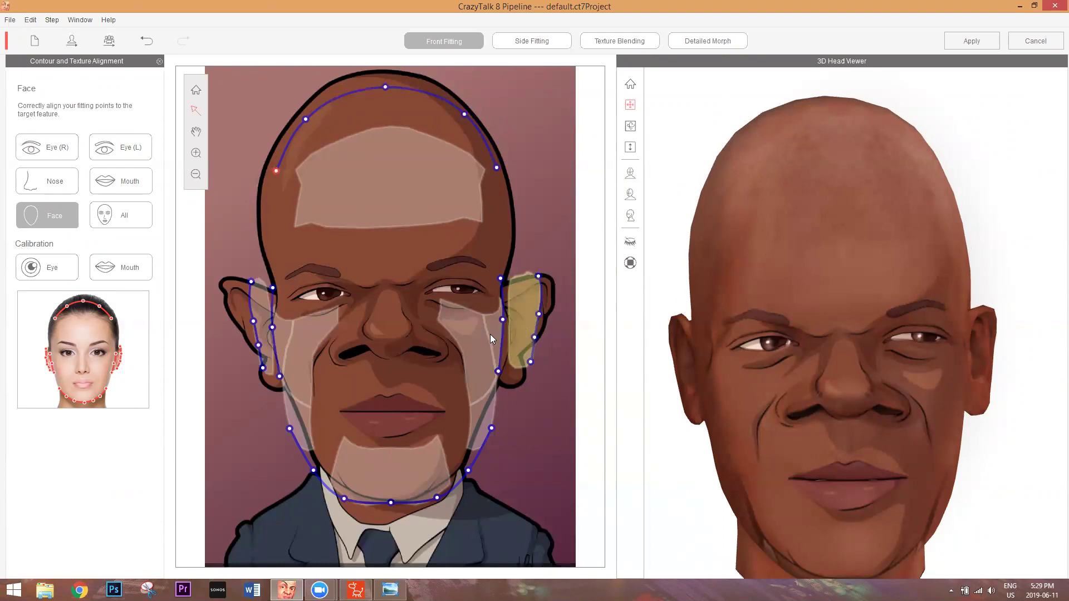
Raise the chin's centre fitting point and move the jaw points on both sides inward onto the drawn jawline
left_click(543, 348)
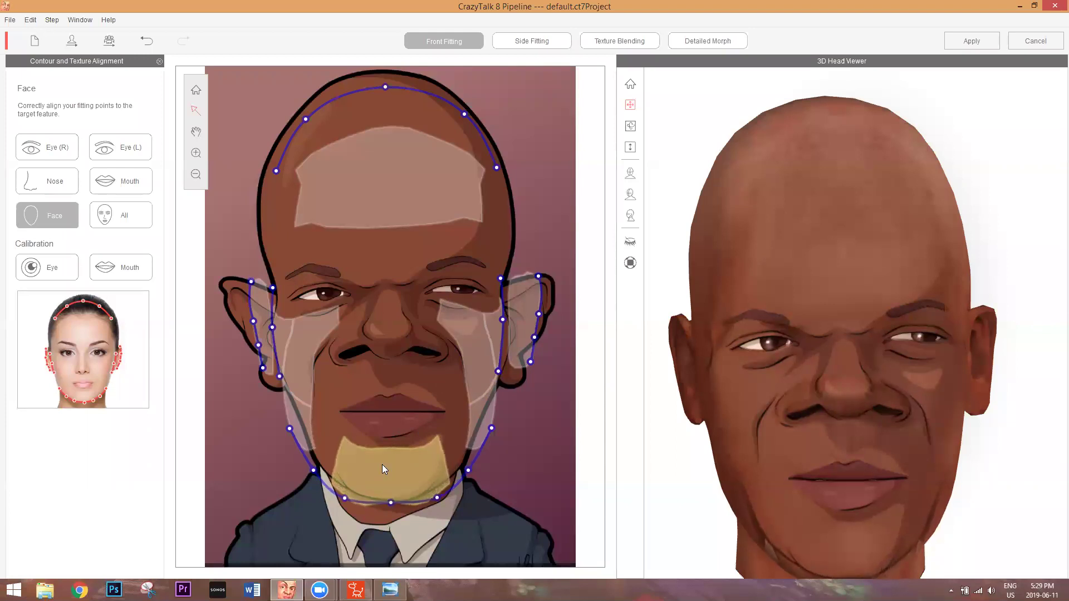
left_click_drag(772, 440, 875, 420)
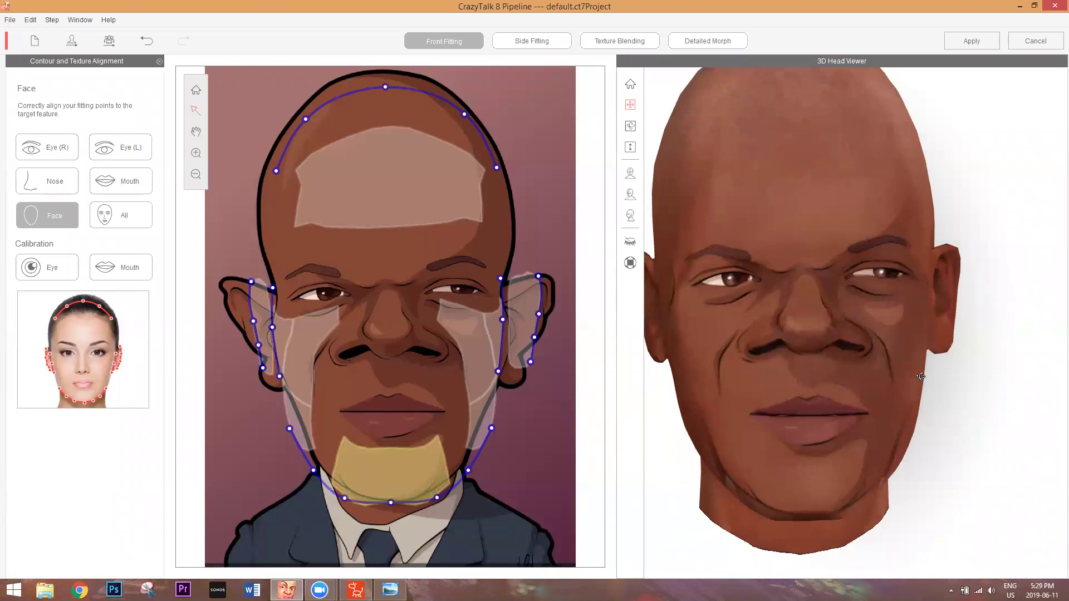
left_click_drag(651, 363, 781, 438)
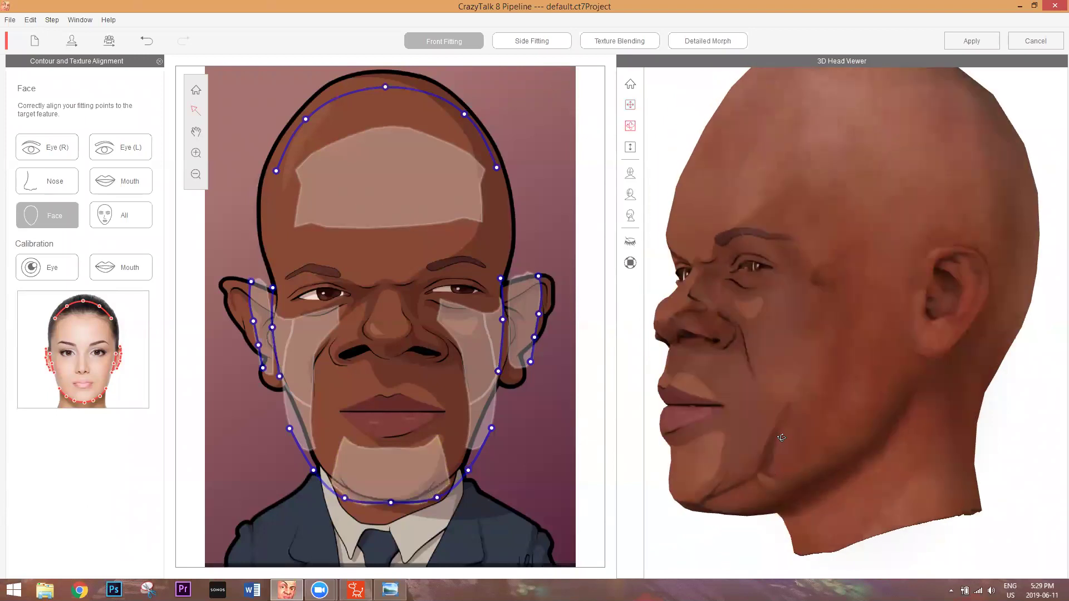
left_click_drag(1027, 486, 916, 429)
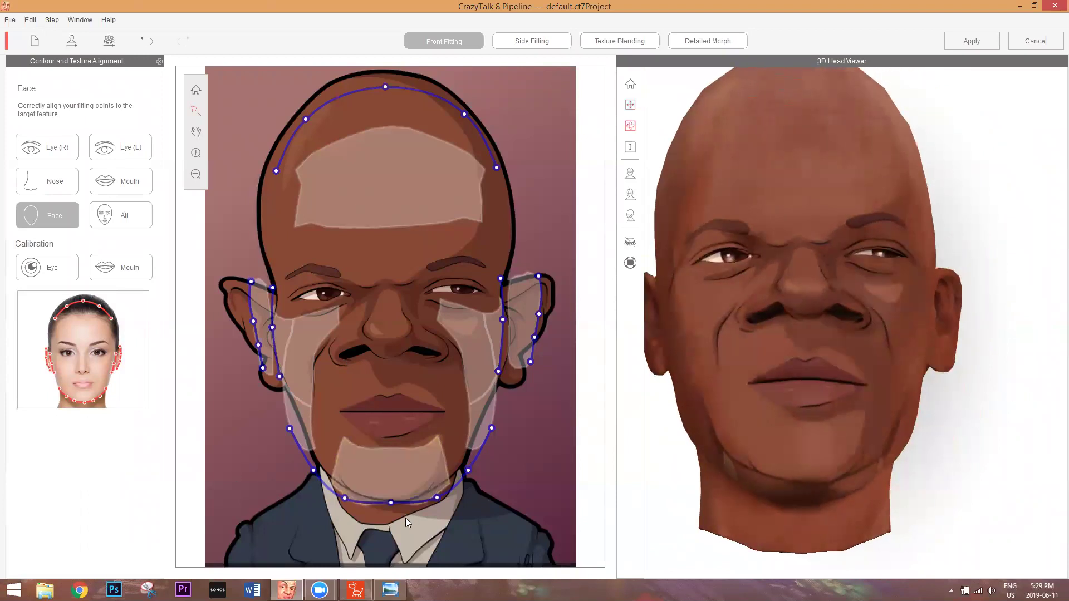
left_click_drag(392, 503, 392, 499)
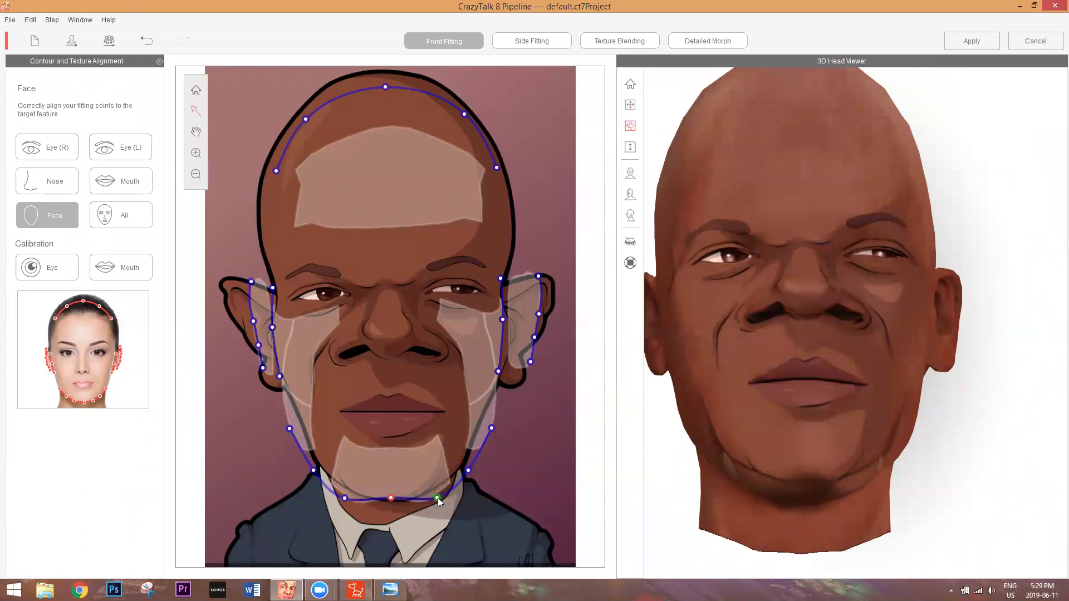
left_click_drag(434, 493, 462, 464)
left_click_drag(492, 429, 477, 423)
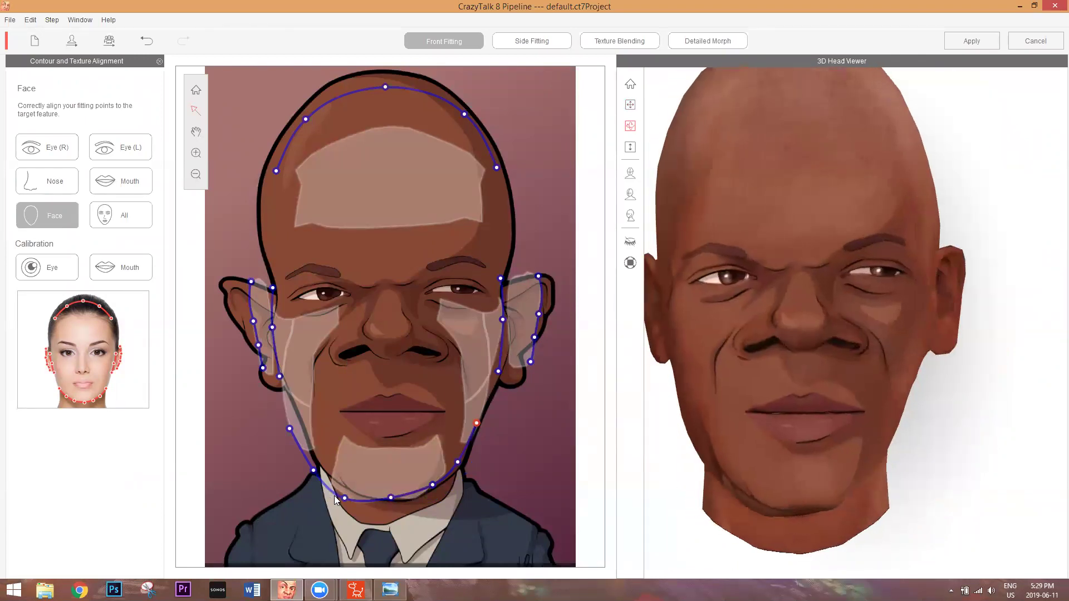
left_click_drag(344, 490, 321, 460)
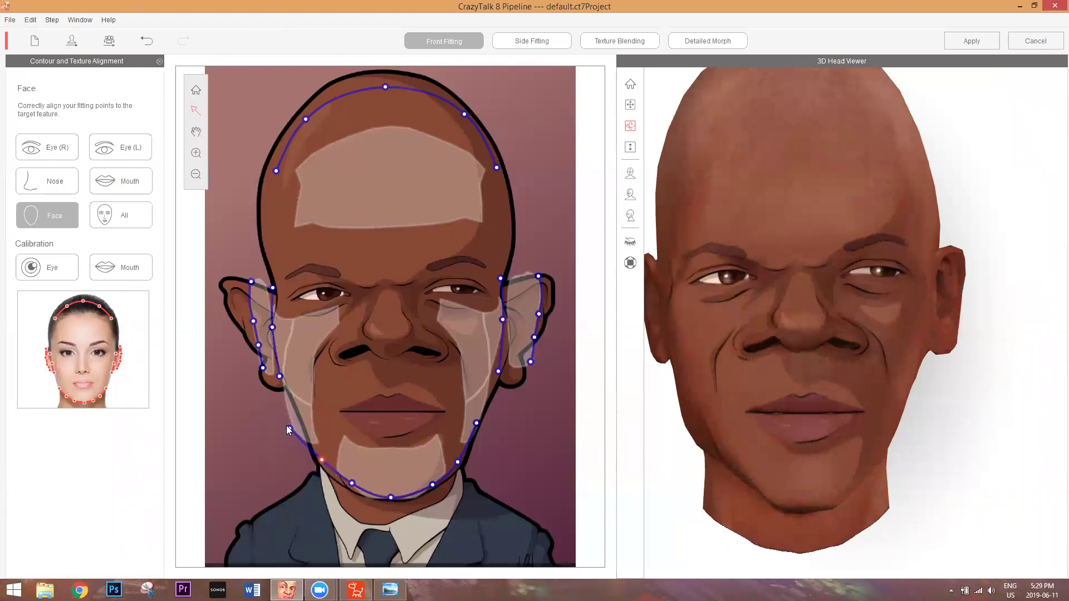
left_click_drag(289, 429, 304, 421)
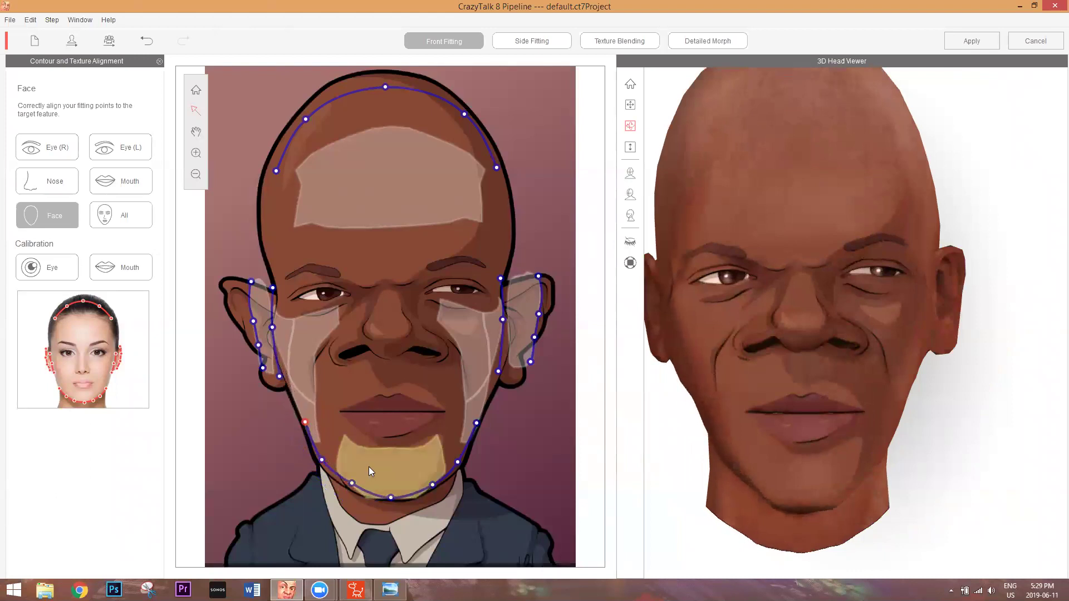
Widen and lower the chin area slightly and move the uppermost jaw point on each side outward
left_click_drag(404, 477, 404, 480)
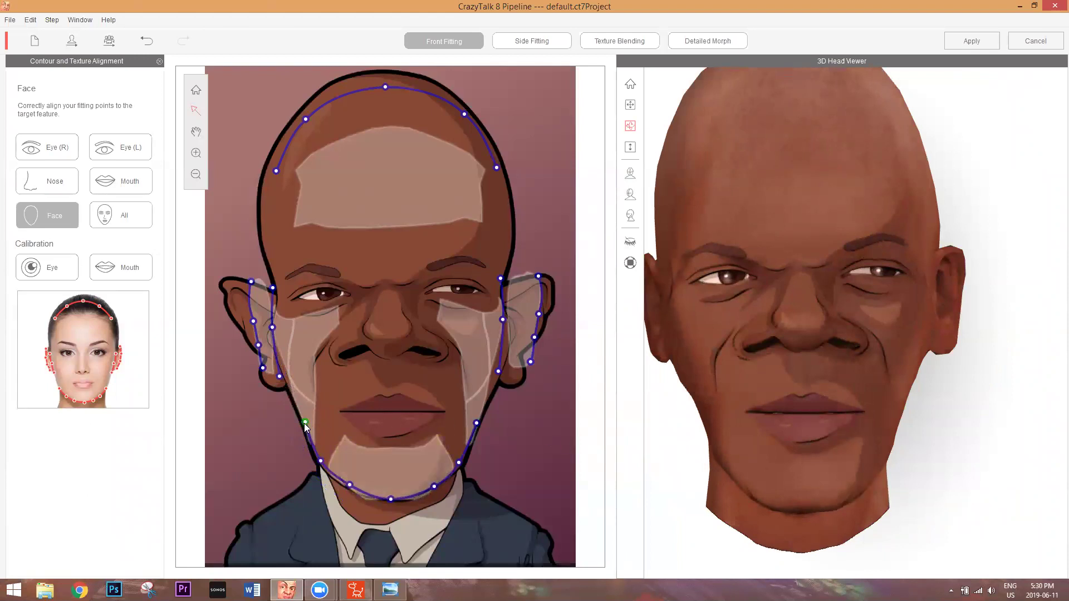
left_click_drag(305, 426, 300, 428)
left_click_drag(476, 425, 485, 427)
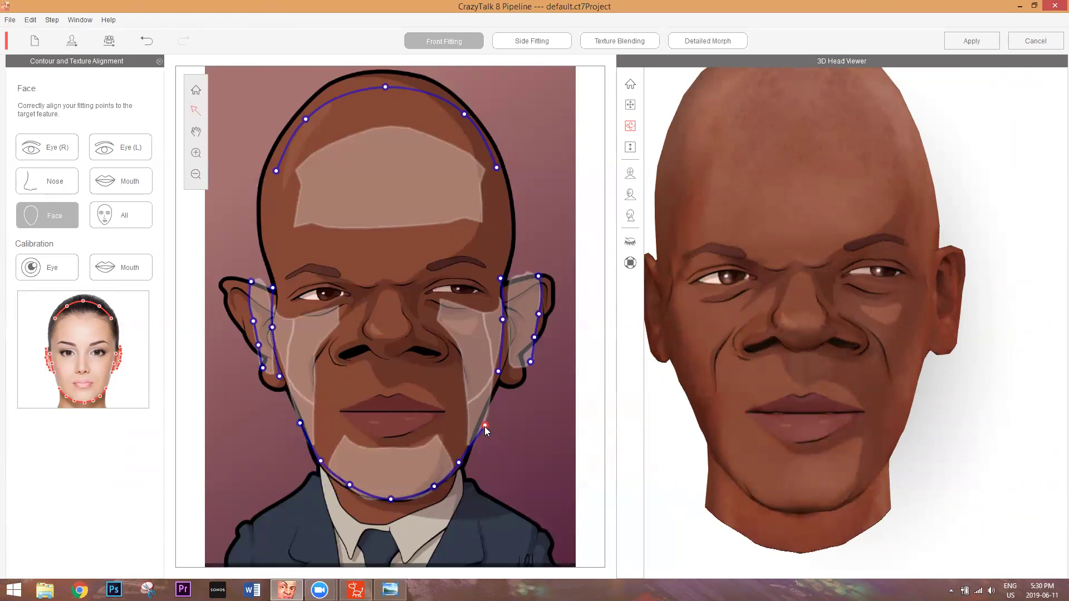
Pull the two lower jaw points right of the chin slightly inward, checking the 3D head from the side and front
left_click_drag(811, 328, 963, 386)
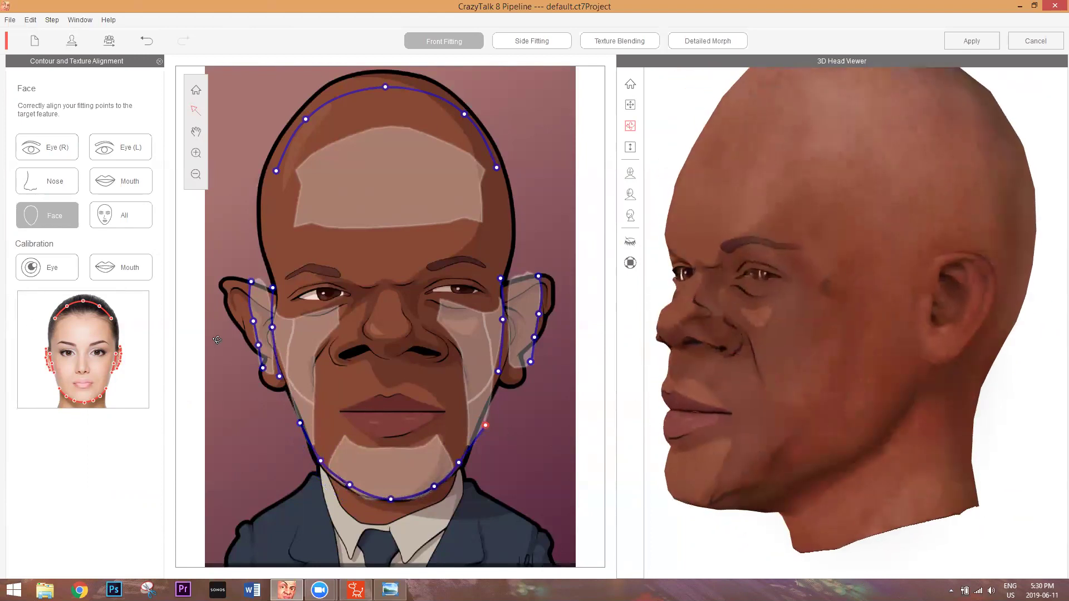
left_click(434, 487)
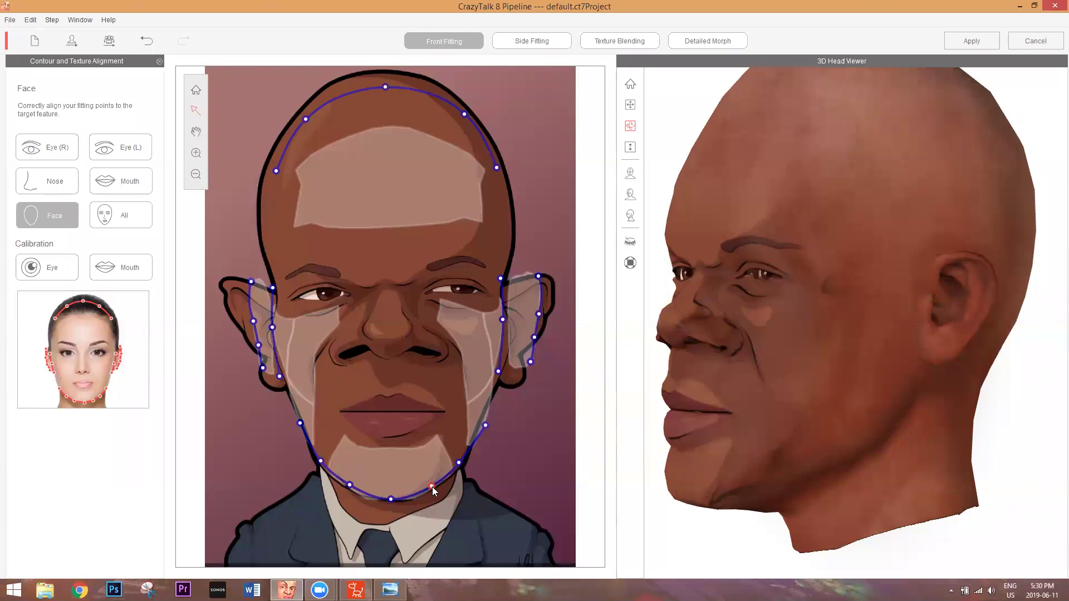
left_click(456, 463)
left_click_drag(454, 465, 429, 486)
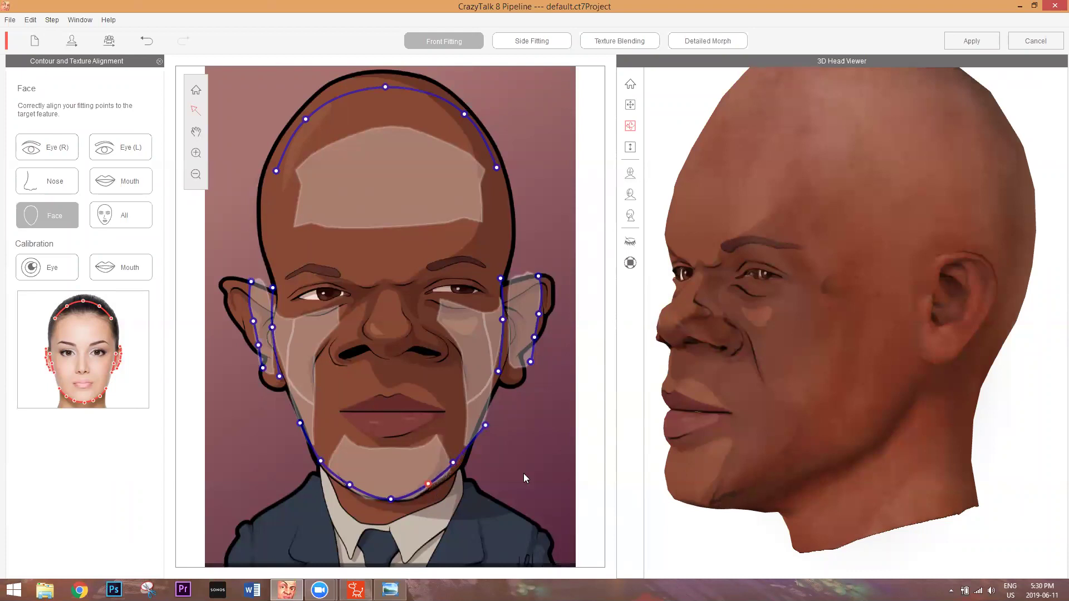
left_click_drag(692, 399, 1062, 412)
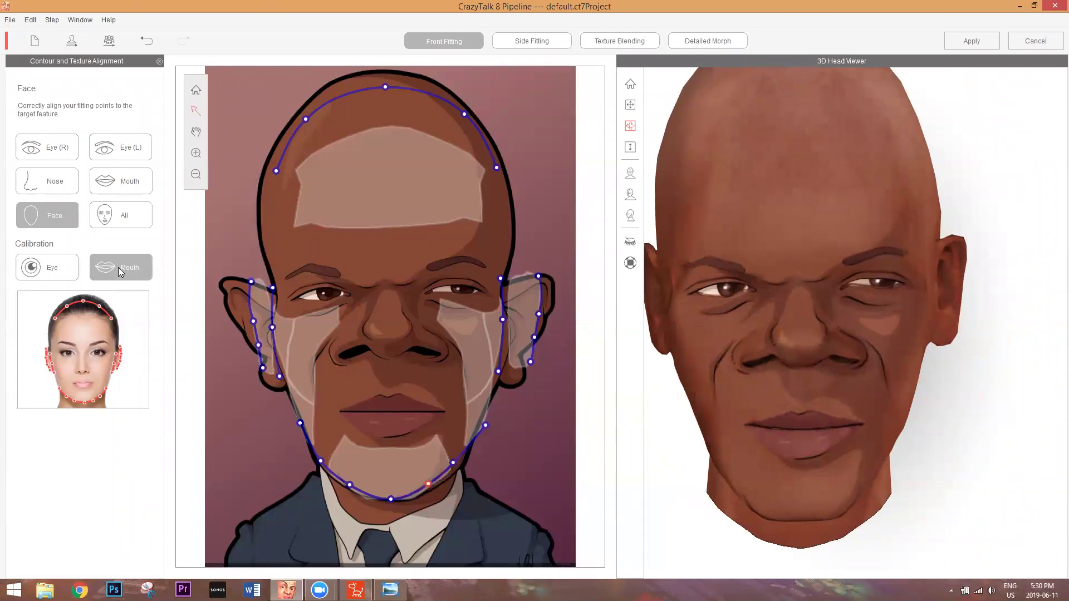
Switch to side fitting and raise the whole eyebrow contour toward the brow in the profile
left_click(540, 44)
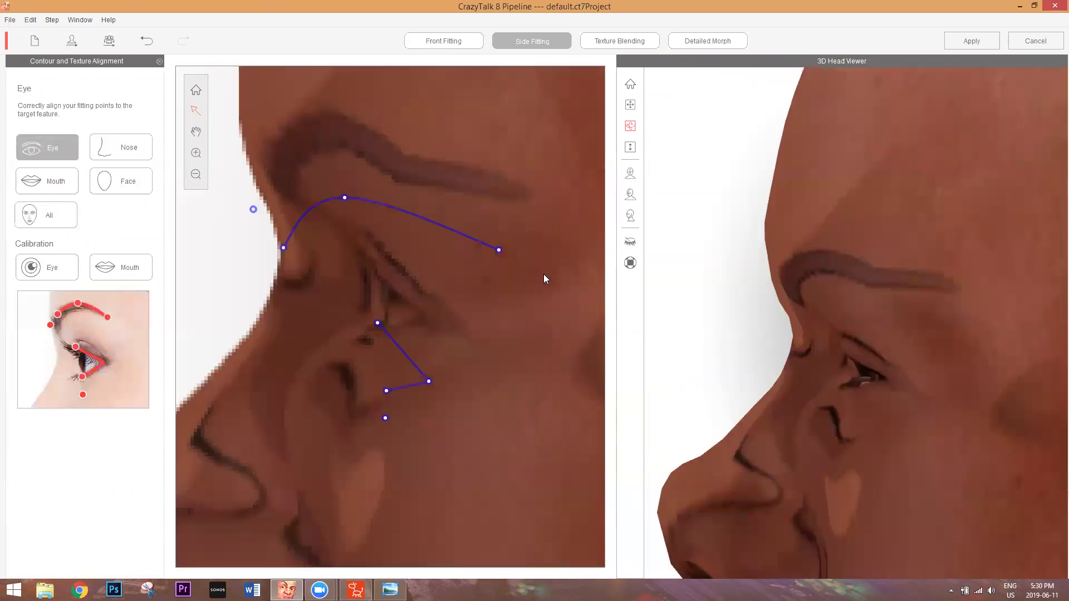
left_click(344, 197)
left_click_drag(362, 204, 360, 186)
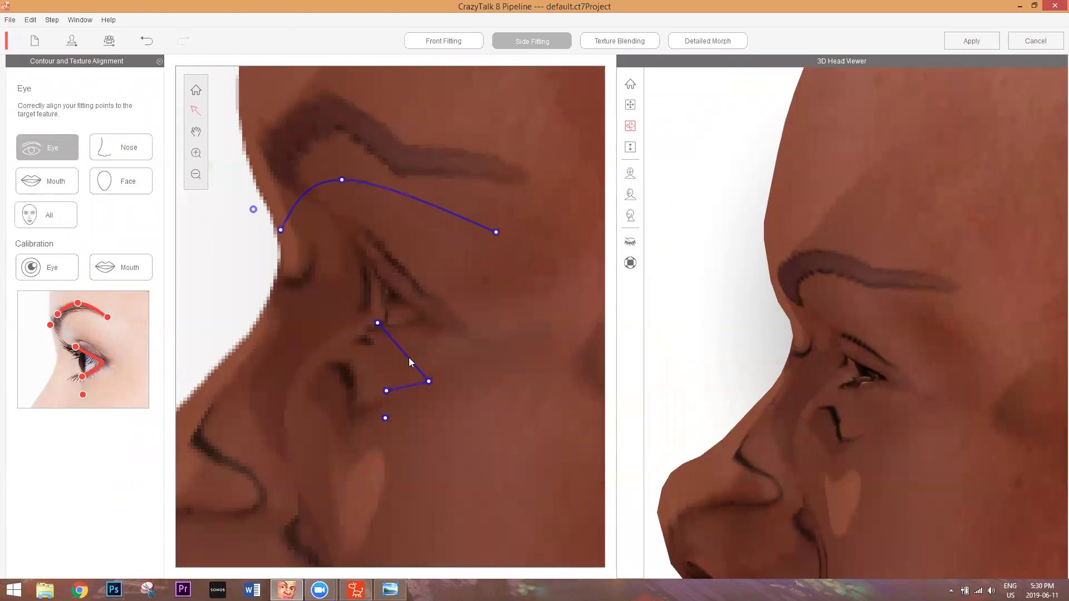
Move the upper eyelid point up and forward onto the profile's eye and shift the under-eye point slightly back
left_click(377, 328)
left_click_drag(378, 313, 379, 313)
left_click_drag(392, 302, 386, 307)
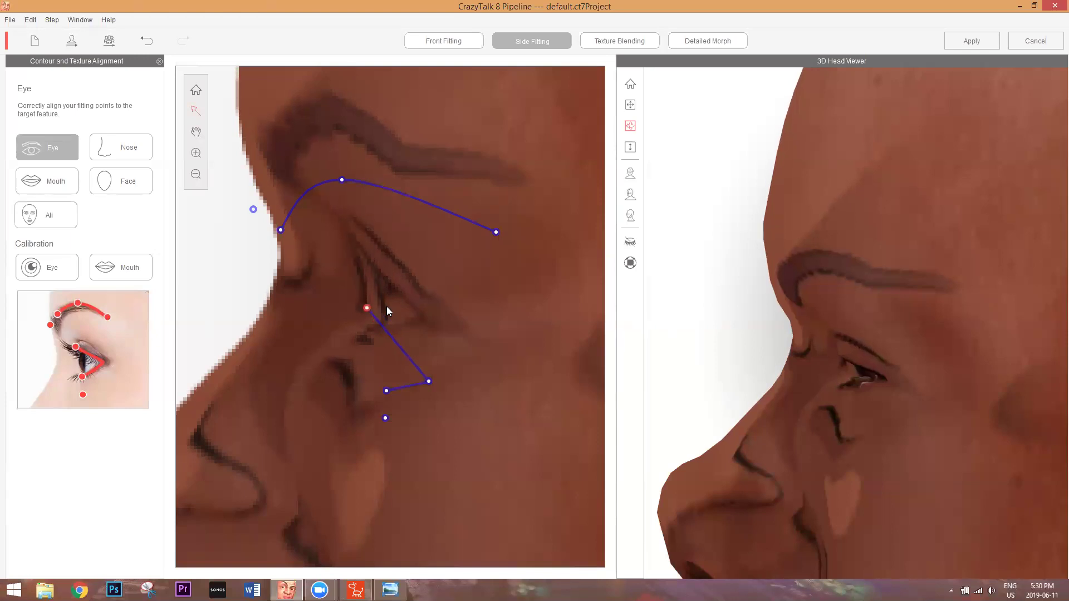
mouse_move(386, 418)
left_mouse_down()
mouse_move(385, 432)
mouse_move(390, 419)
left_mouse_up()
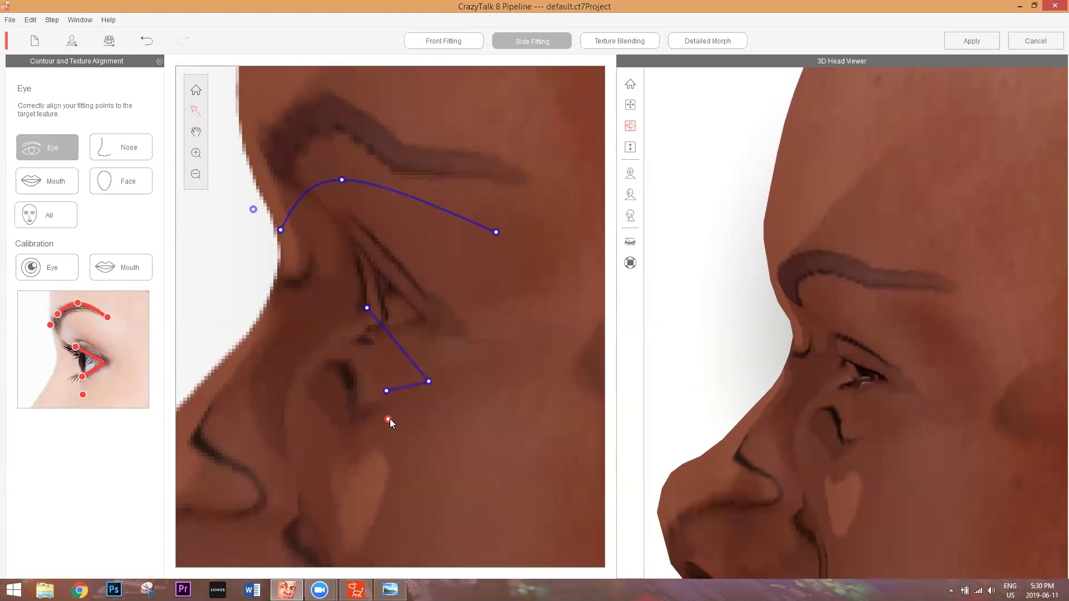
Switch to the profile's nose fitting points, try lowering the nose tip point and undo the move
left_click(121, 148)
left_click_drag(319, 333, 308, 348)
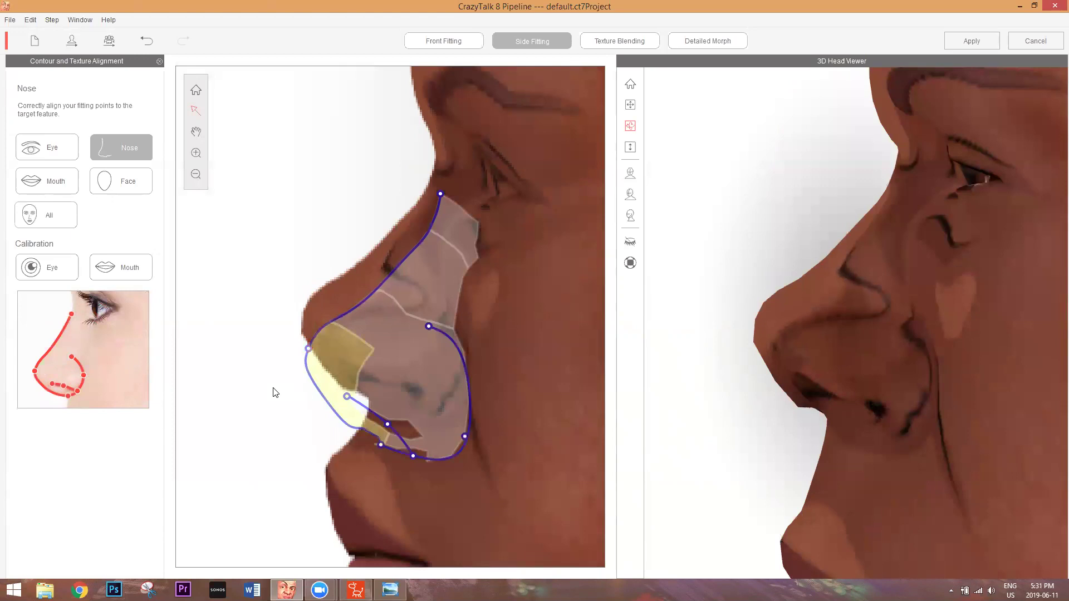
key("ctrl+z")
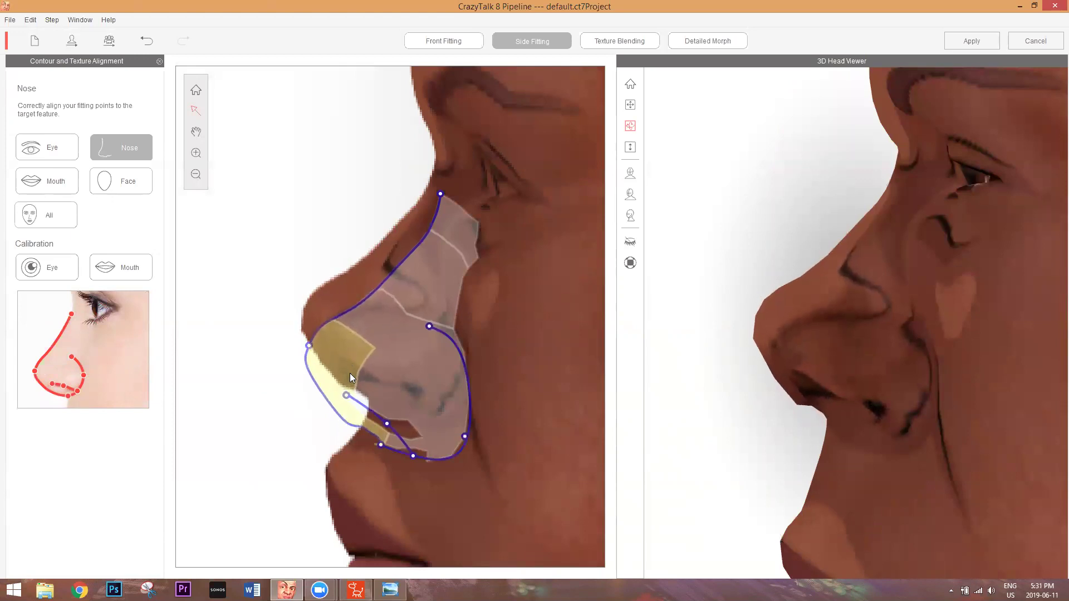
key("ctrl+y")
Reshape the profile's nose base by moving the point under the nose down and forward and raising the nostril and rear wing points
left_click(381, 445)
mouse_move(386, 442)
left_mouse_down()
mouse_move(353, 440)
mouse_move(374, 449)
left_mouse_up()
left_click_drag(346, 395, 382, 409)
left_click(387, 423)
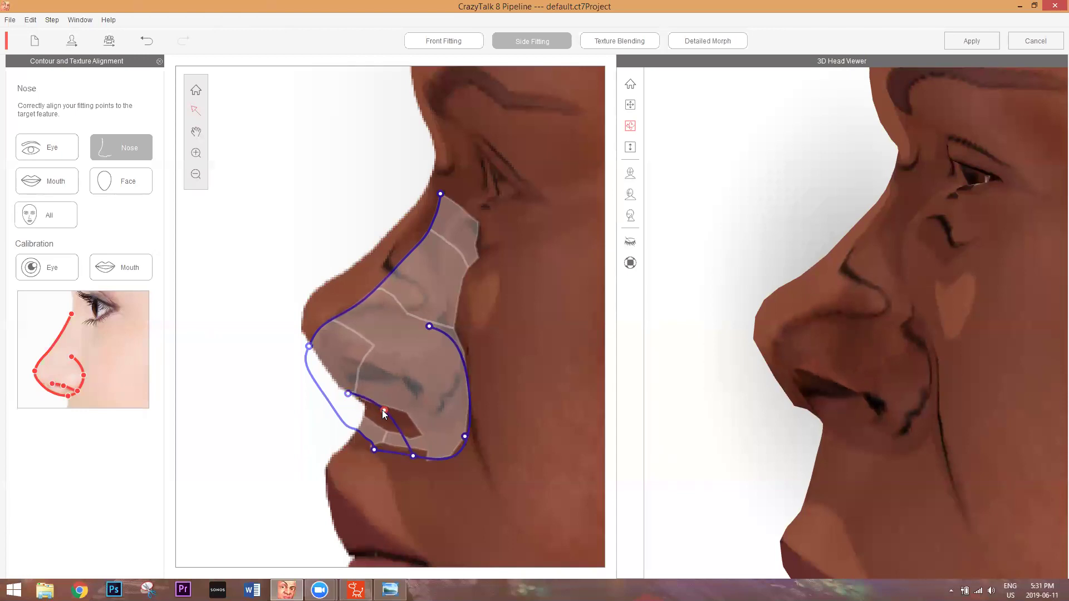
left_click_drag(413, 452, 460, 428)
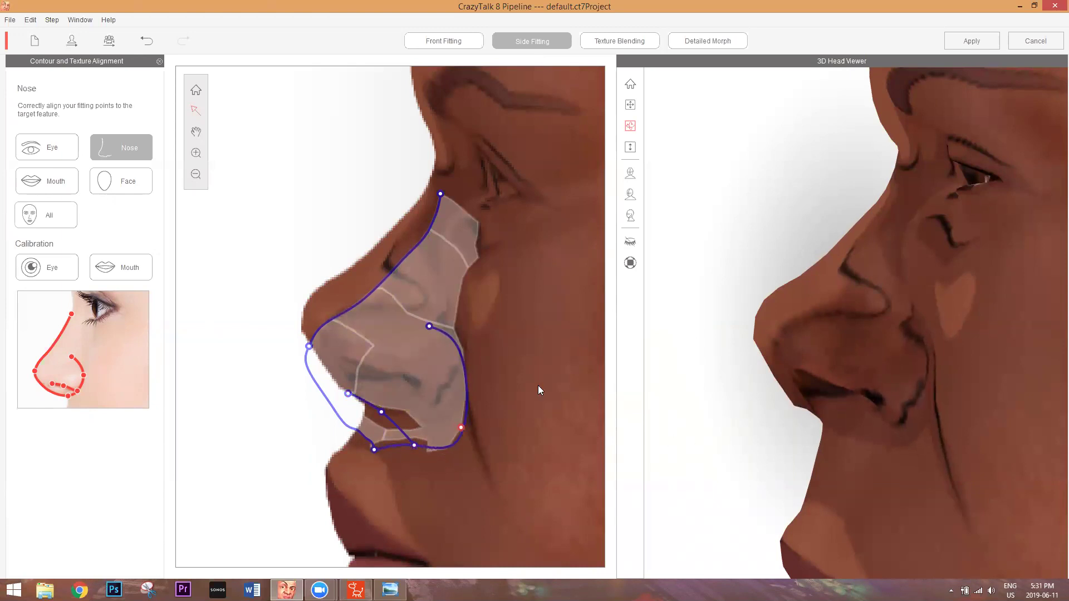
Switch to the profile's face fitting points and turn the 3D head toward the front to check its shape
left_click(64, 180)
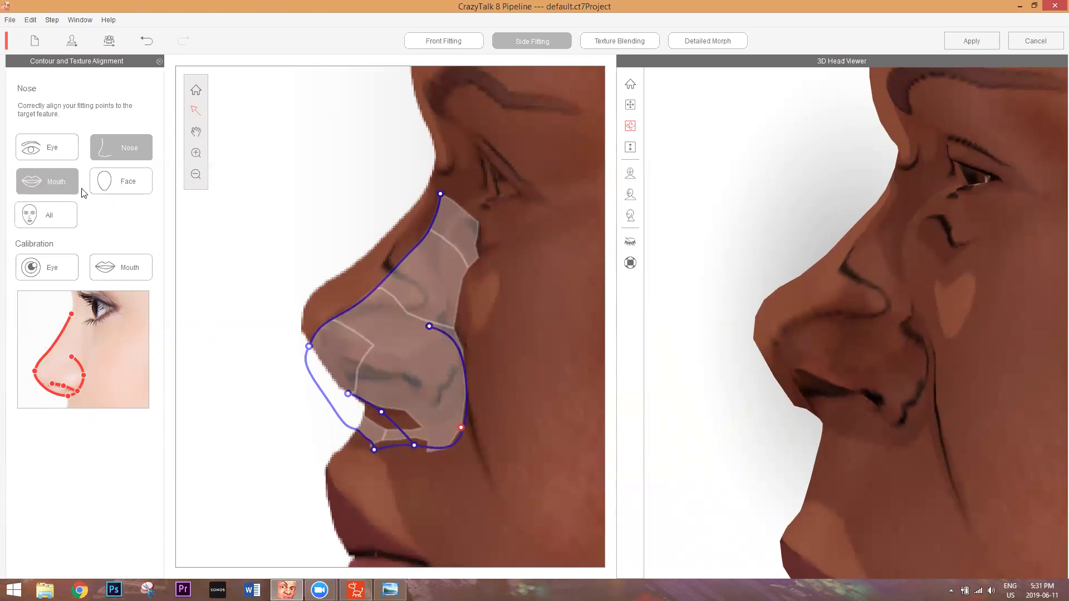
left_click(140, 183)
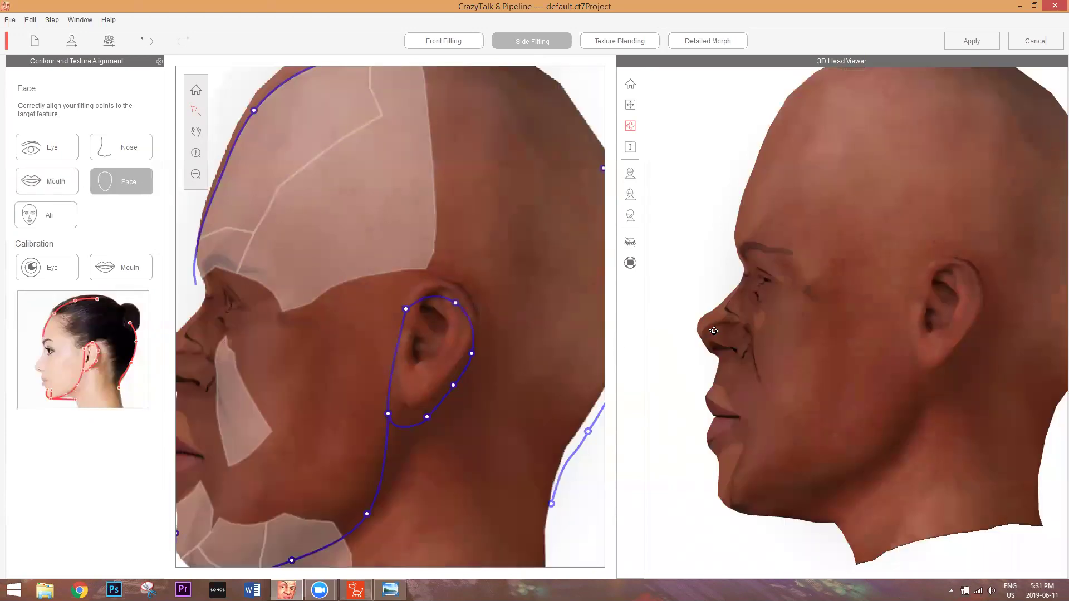
left_click_drag(1061, 401, 836, 396)
left_click_drag(1061, 390, 968, 378)
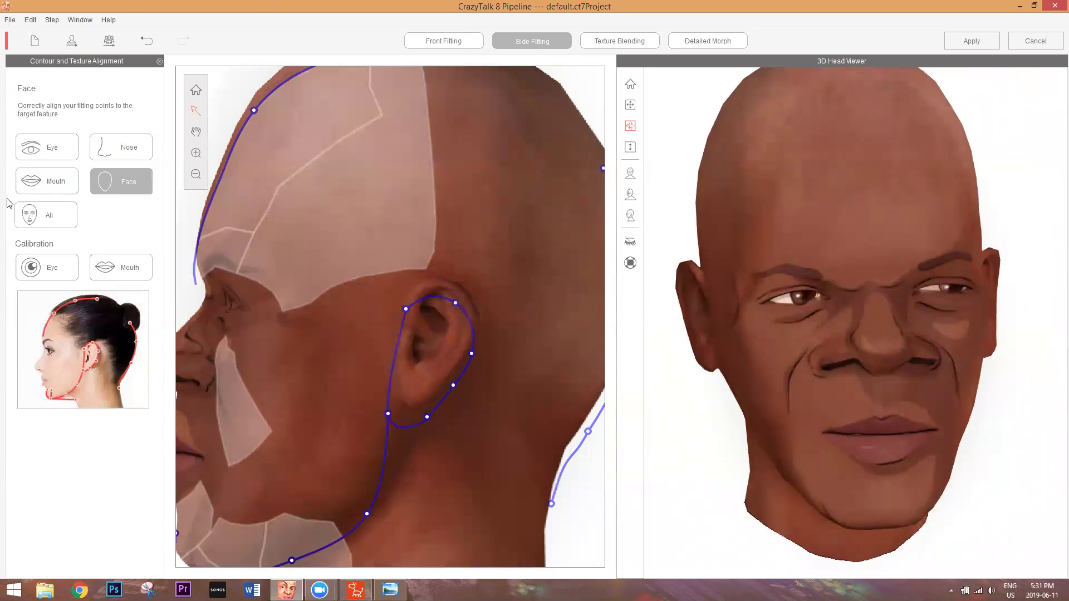
Show all side fitting points, move on to texture blending and compare the three blend types, keeping the first one
left_click(45, 216)
left_click(635, 84)
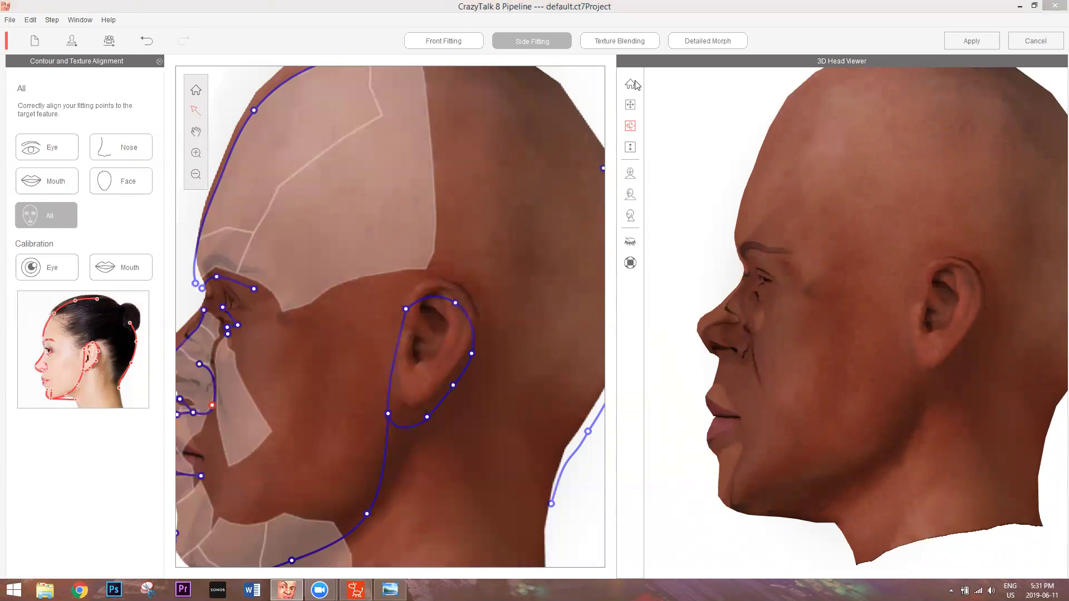
left_click(619, 40)
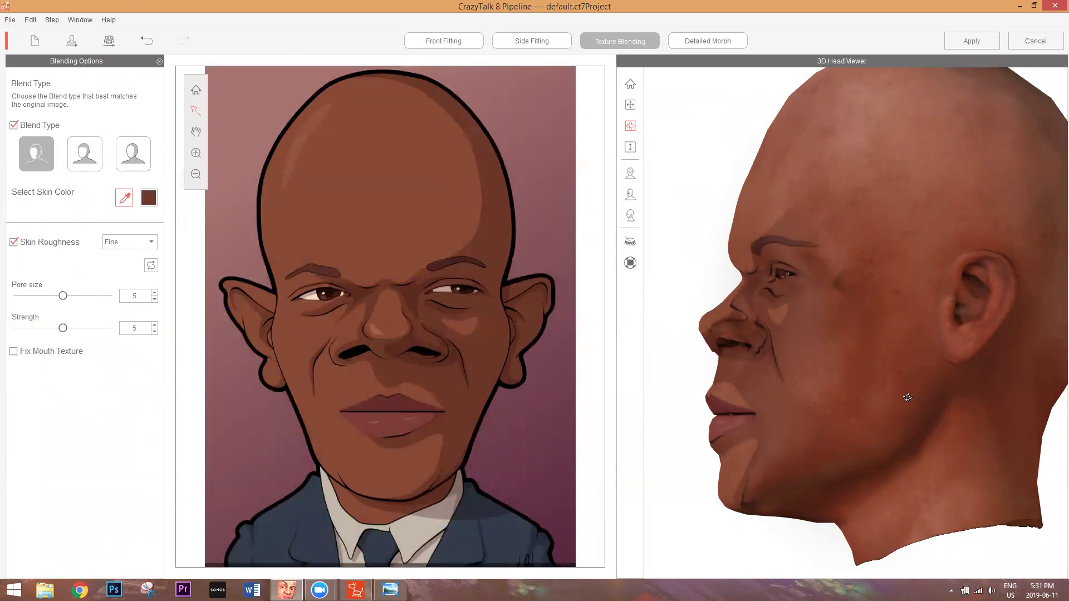
left_click(86, 163)
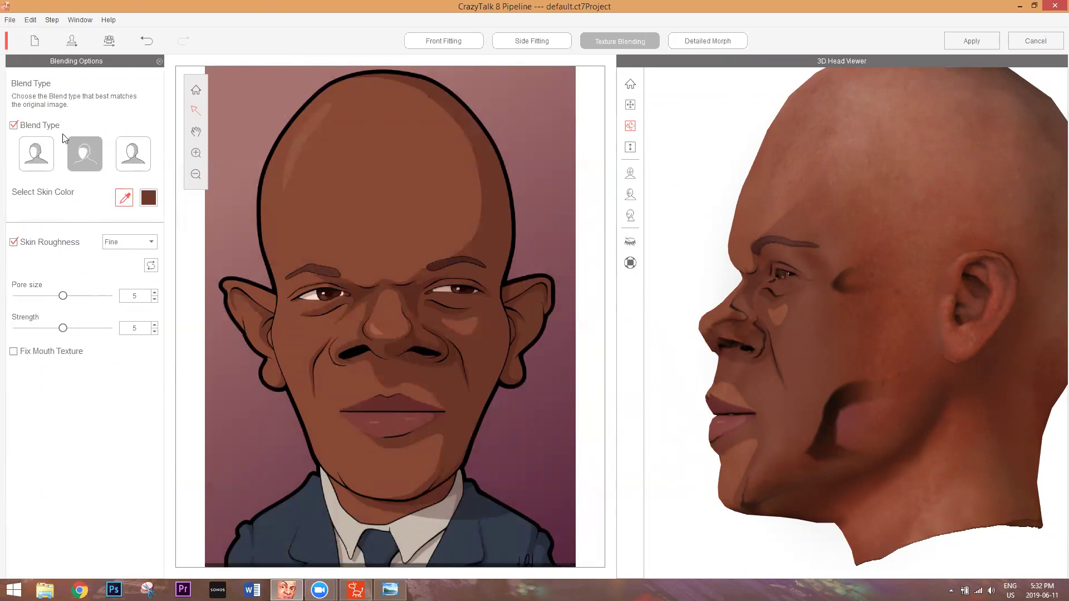
left_click(135, 151)
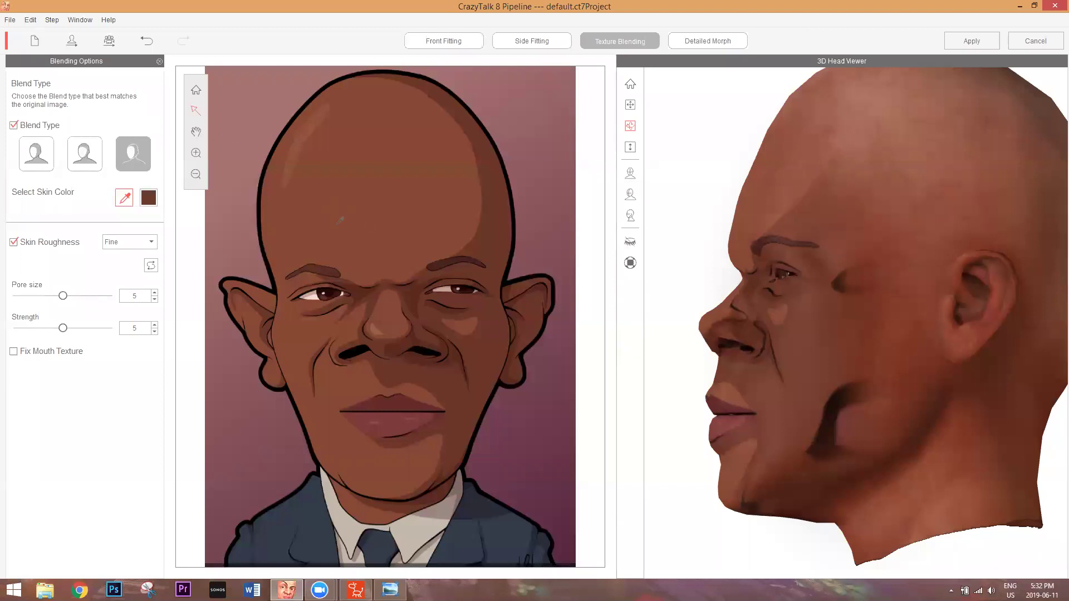
left_click(38, 150)
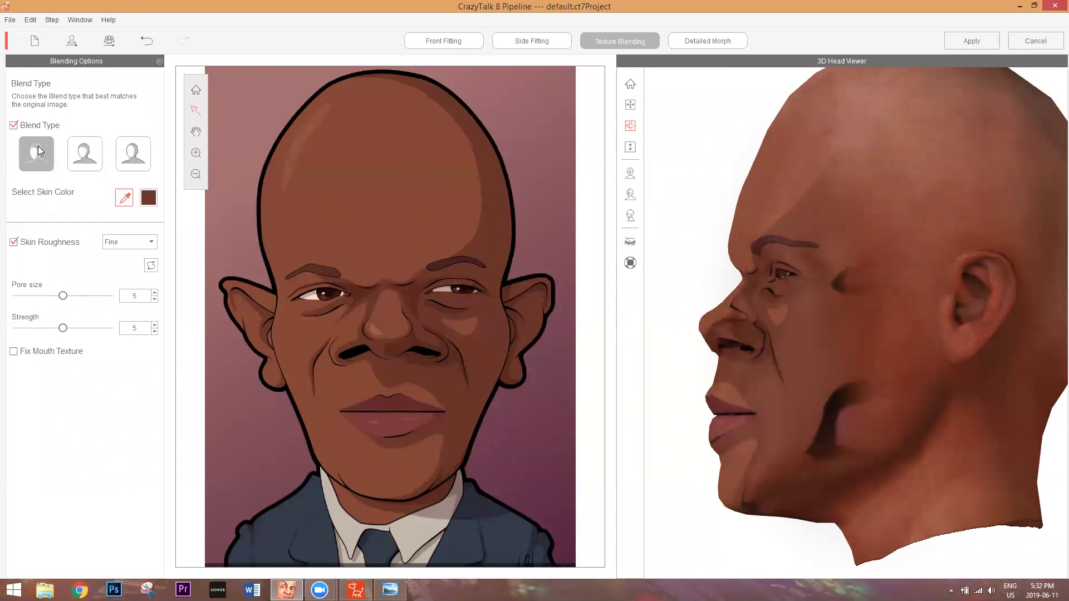
Compare skin colors sampled from the caricature's lit forehead, shaded temple and lips, and keep the lit forehead tone
left_click(124, 199)
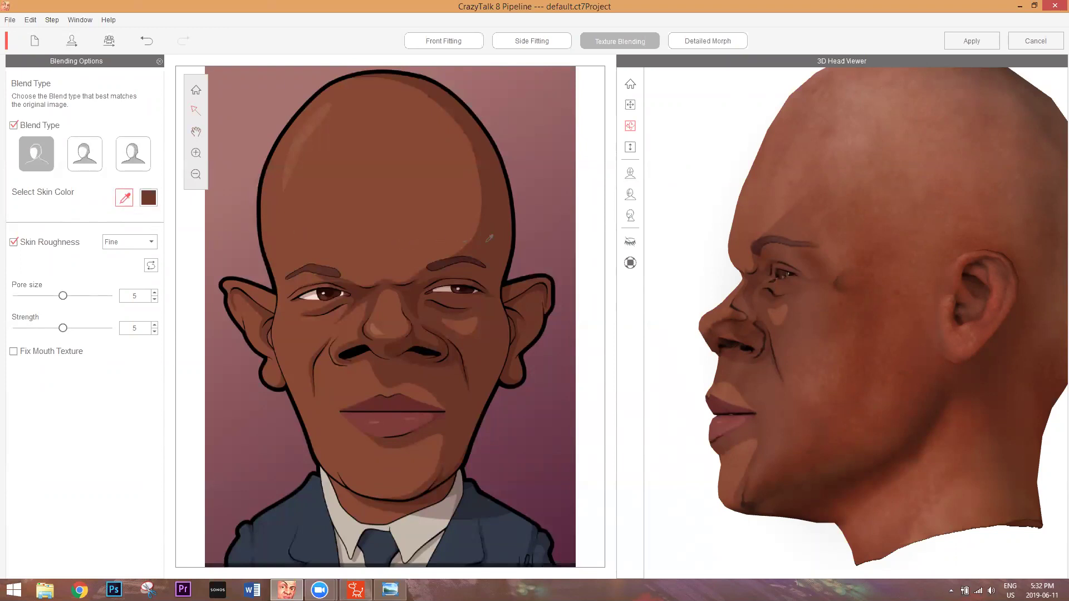
left_click(451, 227)
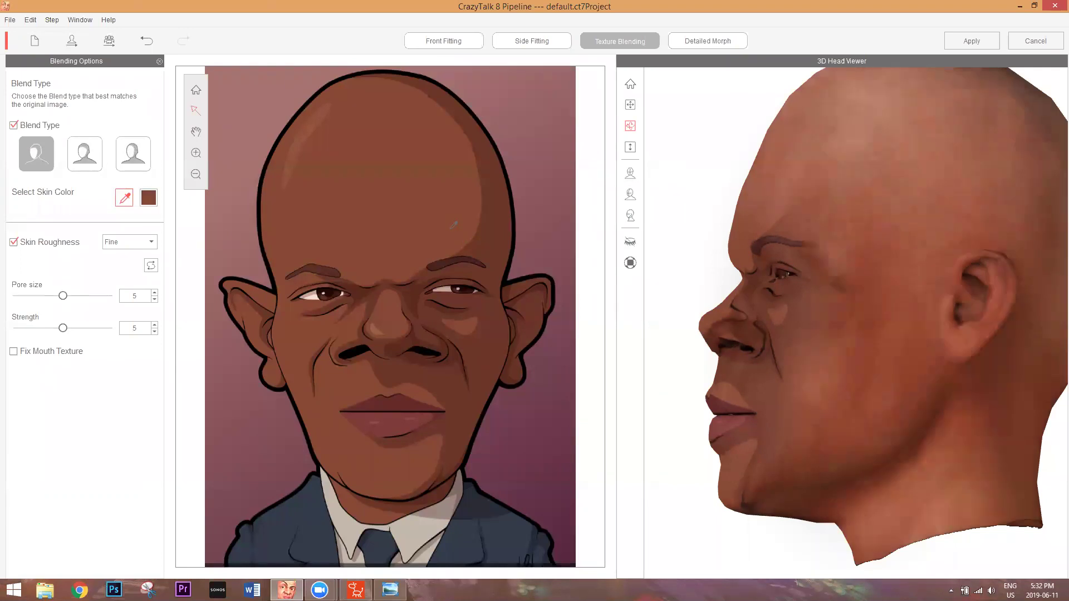
left_click(499, 246)
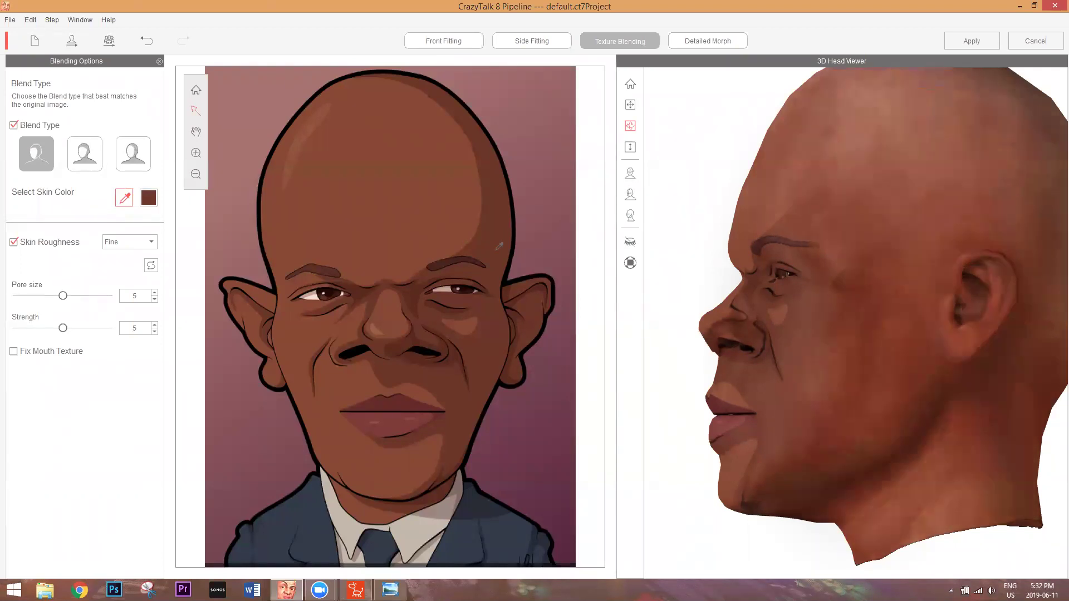
left_click(448, 228)
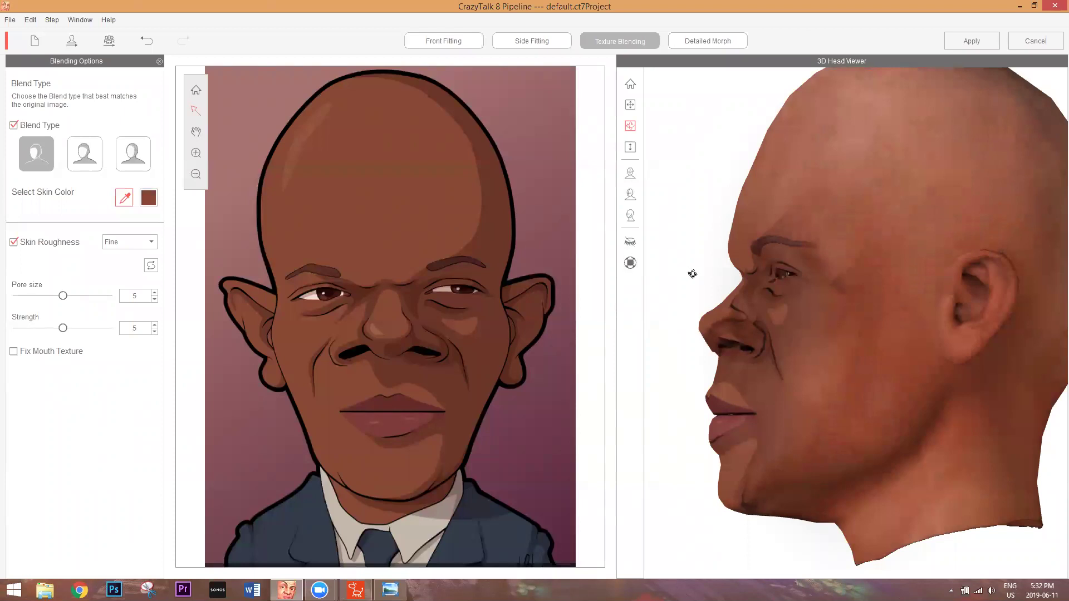
left_click(499, 246)
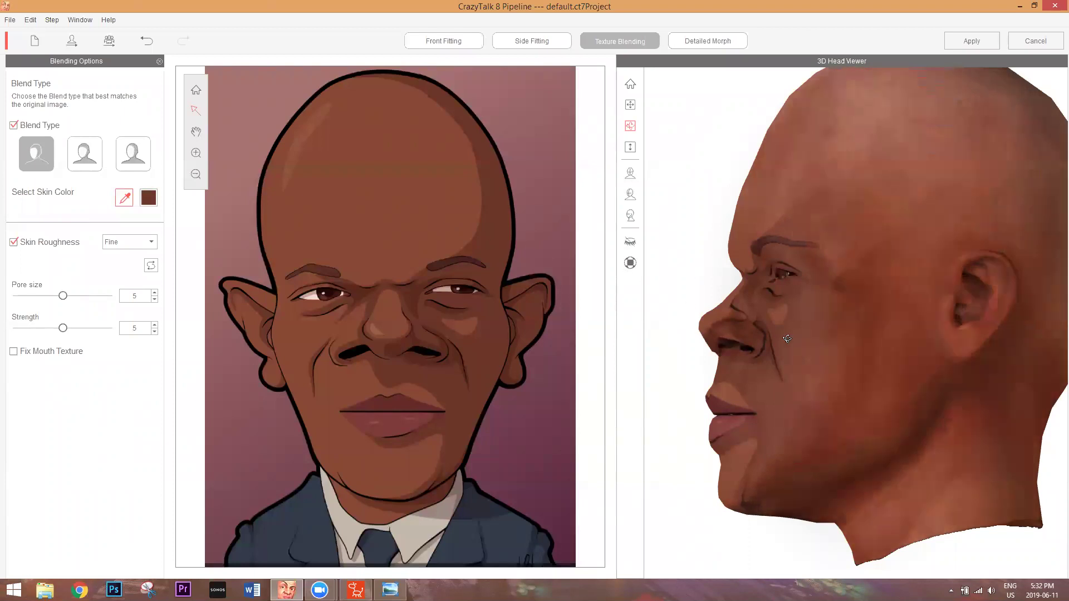
left_click_drag(771, 348, 593, 326)
left_click_drag(681, 320, 729, 330)
left_click_drag(887, 323, 913, 329)
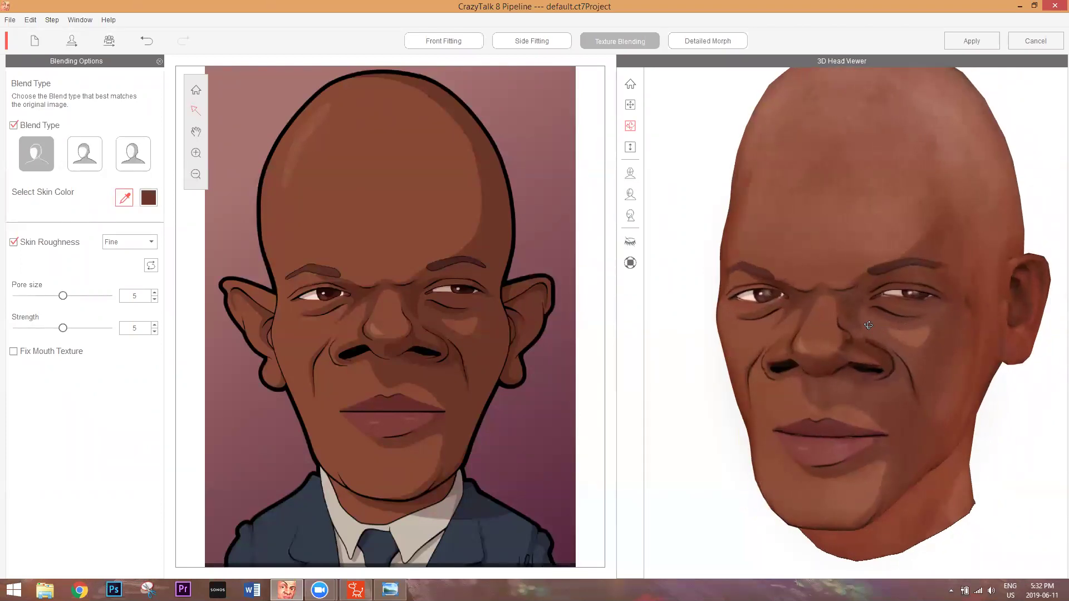
left_click(499, 245)
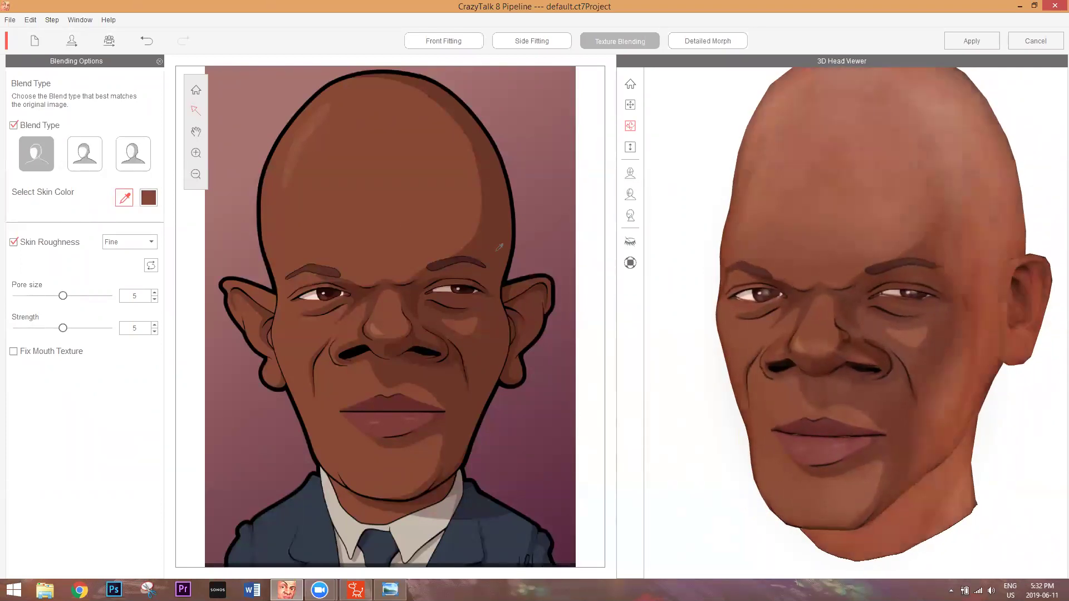
left_click(412, 405)
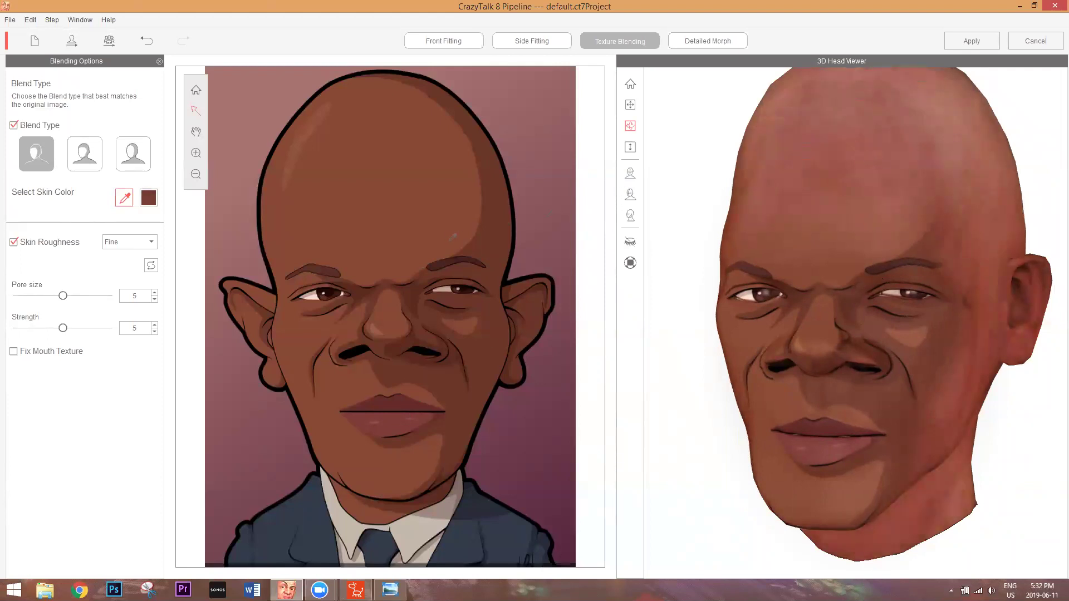
left_click(440, 219)
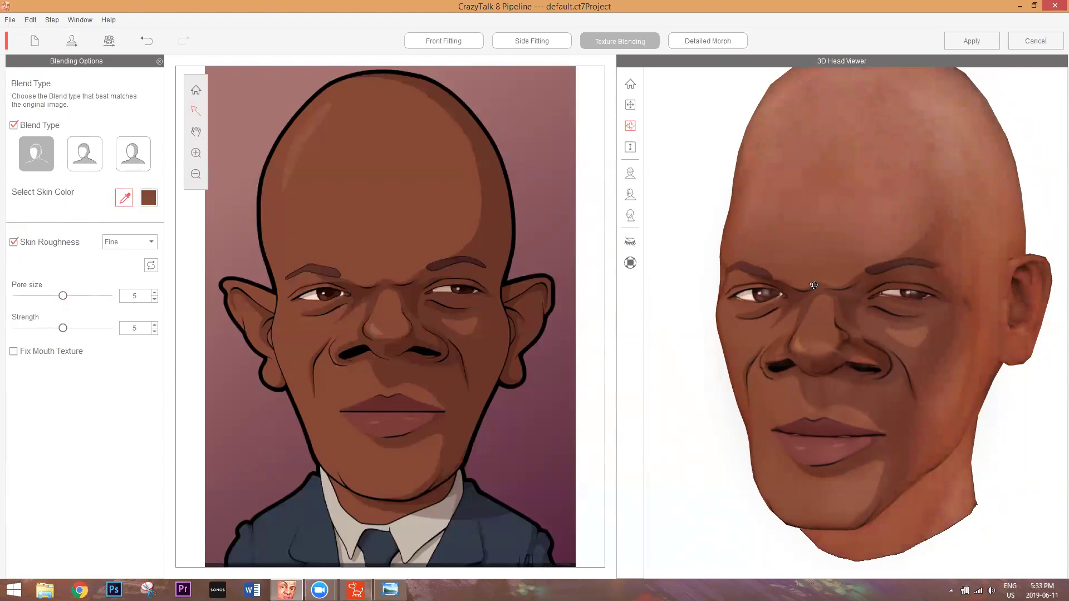
left_click_drag(728, 262, 617, 252)
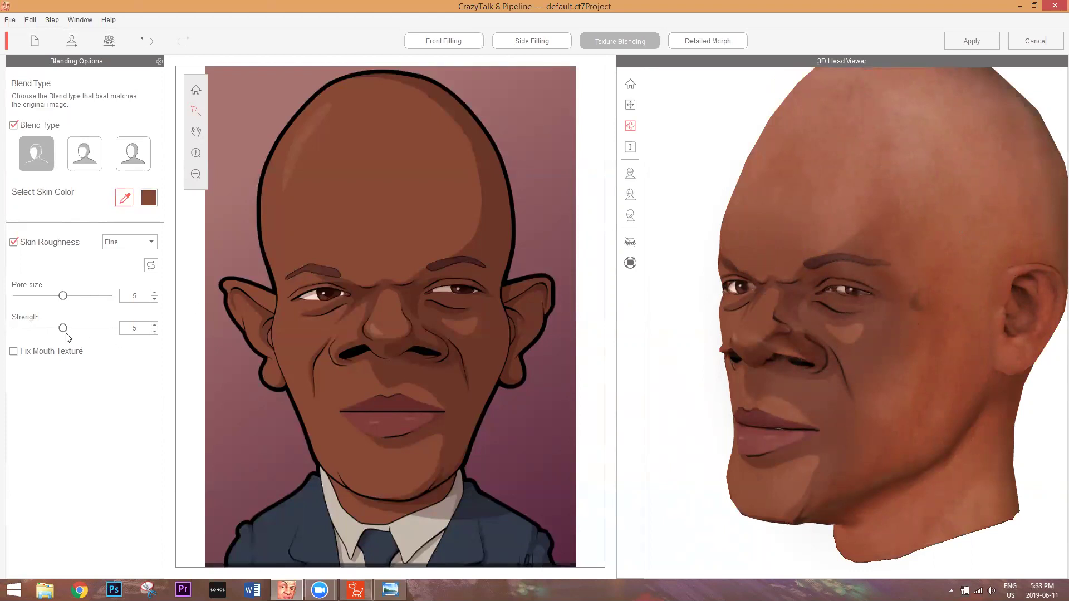
Set the skin's pore size and strength to 0 and disable skin roughness, checking the 3D head
left_click_drag(63, 296, 14, 296)
left_click_drag(63, 328, 16, 329)
left_click(151, 242)
left_click(81, 249)
left_click(14, 242)
left_click_drag(897, 228, 852, 239)
left_click_drag(1062, 226, 889, 270)
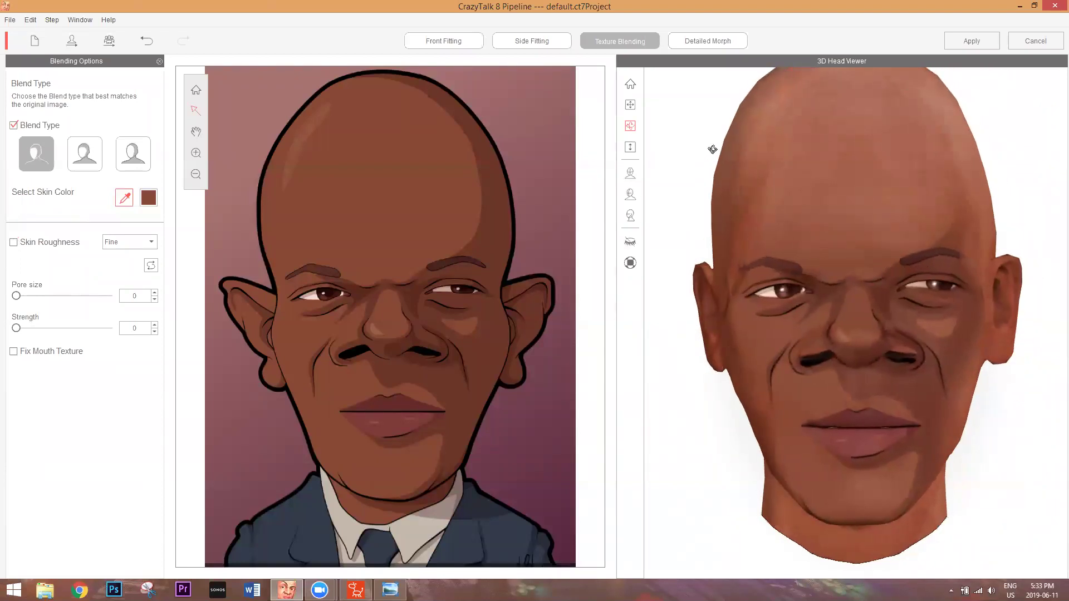
Move on to detailed morphing and set the nose bridge width to 72
left_click(709, 41)
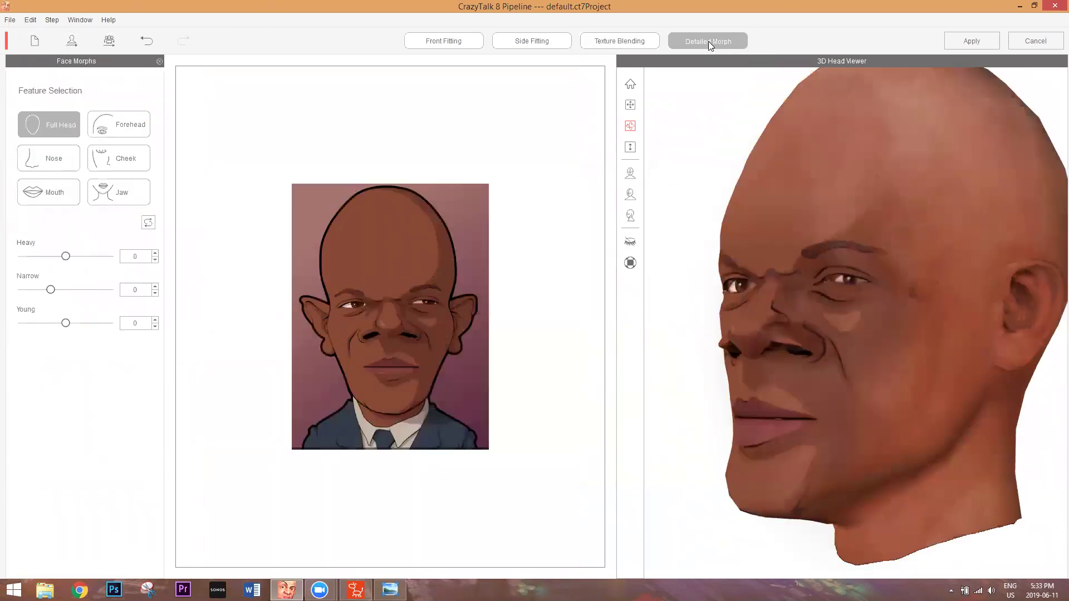
left_click_drag(757, 324, 946, 325)
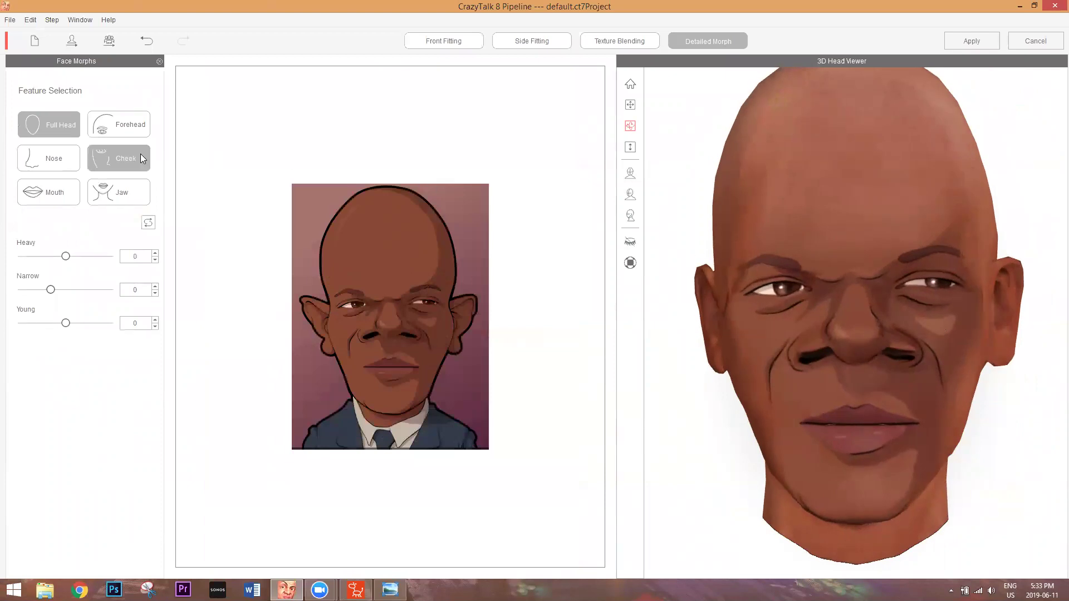
left_click(56, 158)
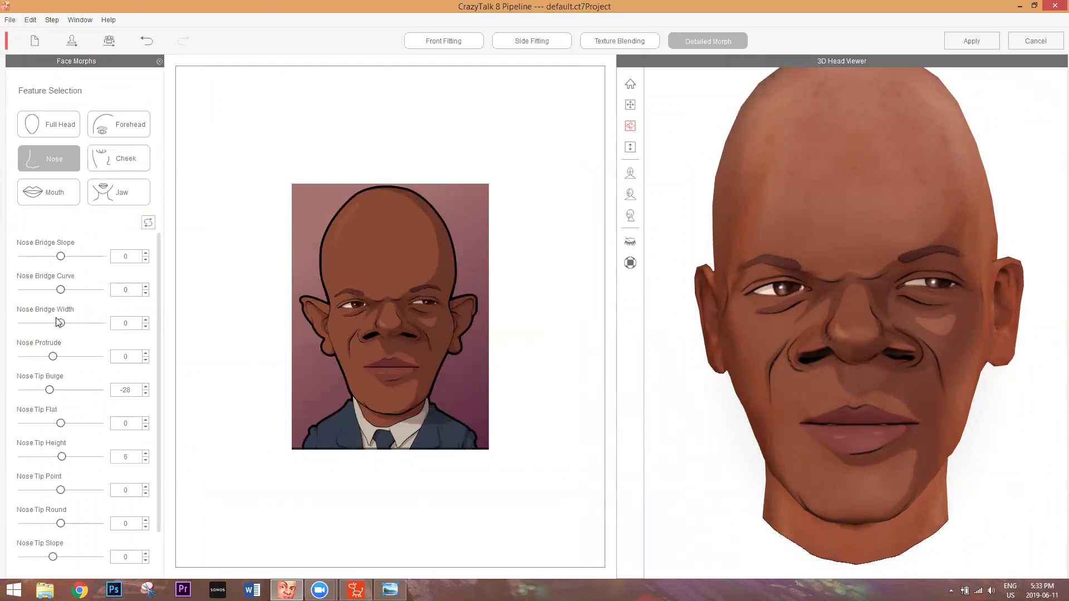
mouse_move(61, 323)
left_mouse_down()
mouse_move(97, 323)
mouse_move(22, 323)
mouse_move(131, 324)
mouse_move(75, 323)
left_mouse_up()
left_click_drag(869, 377, 906, 376)
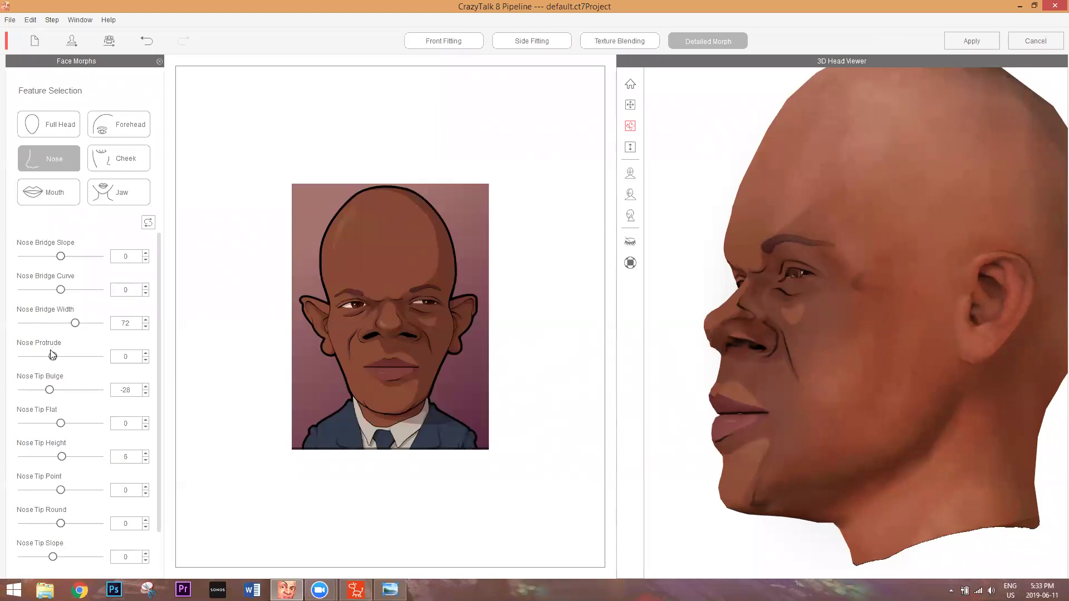
Set Nose Protrude to 23, Nose Tip Bulge to -10, Nose Tip Flat to 100 and Nose Tip Round to 91
left_click_drag(53, 357, 154, 433)
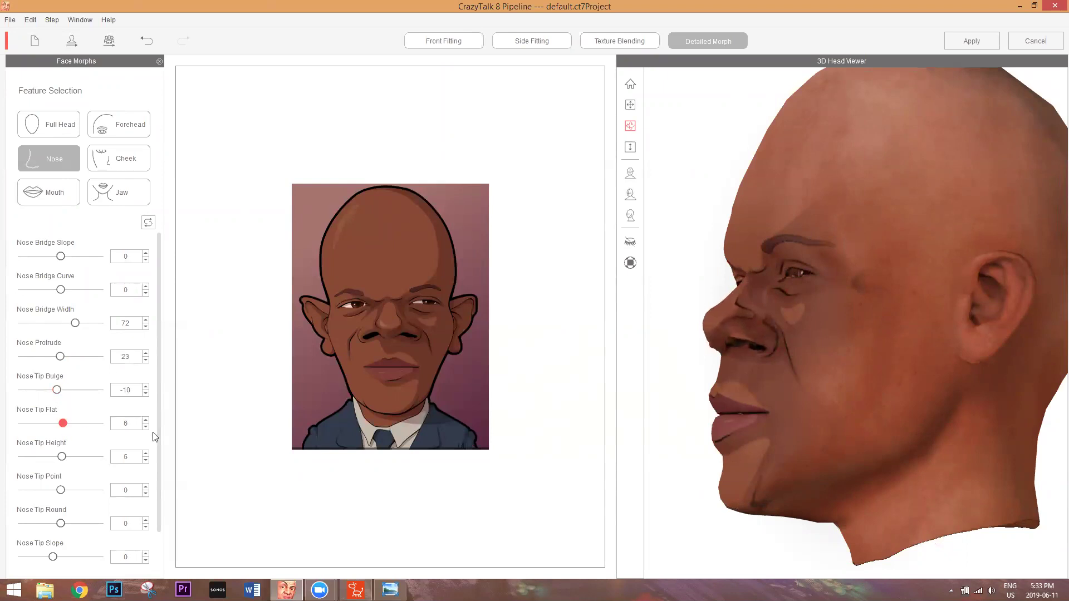
mouse_move(65, 465)
left_mouse_down()
mouse_move(85, 467)
mouse_move(63, 467)
left_mouse_up()
left_click_drag(157, 357, 155, 426)
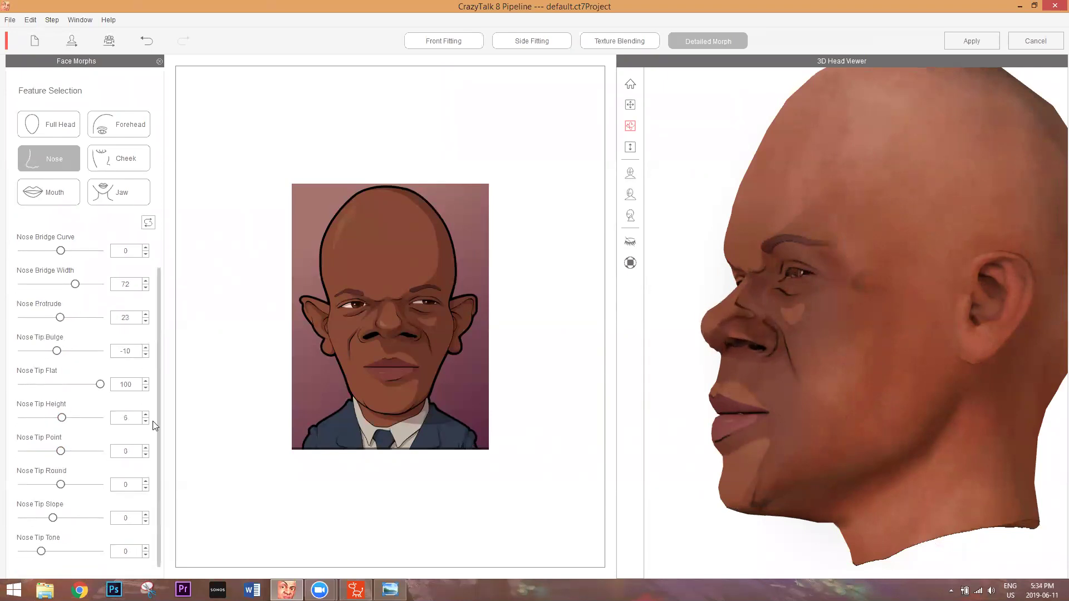
left_click_drag(62, 479, 101, 490)
left_click(98, 490)
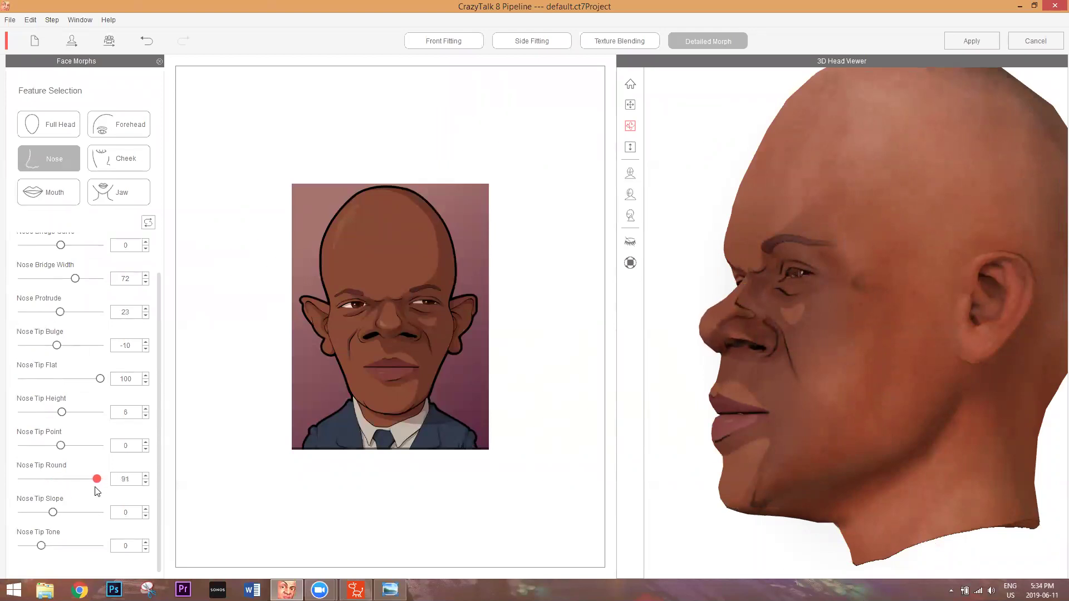
Set the cheek bones height to 9 and apply the fitted head to create the 3D actor
left_click(126, 162)
left_click_drag(110, 260, 68, 264)
left_click(77, 190)
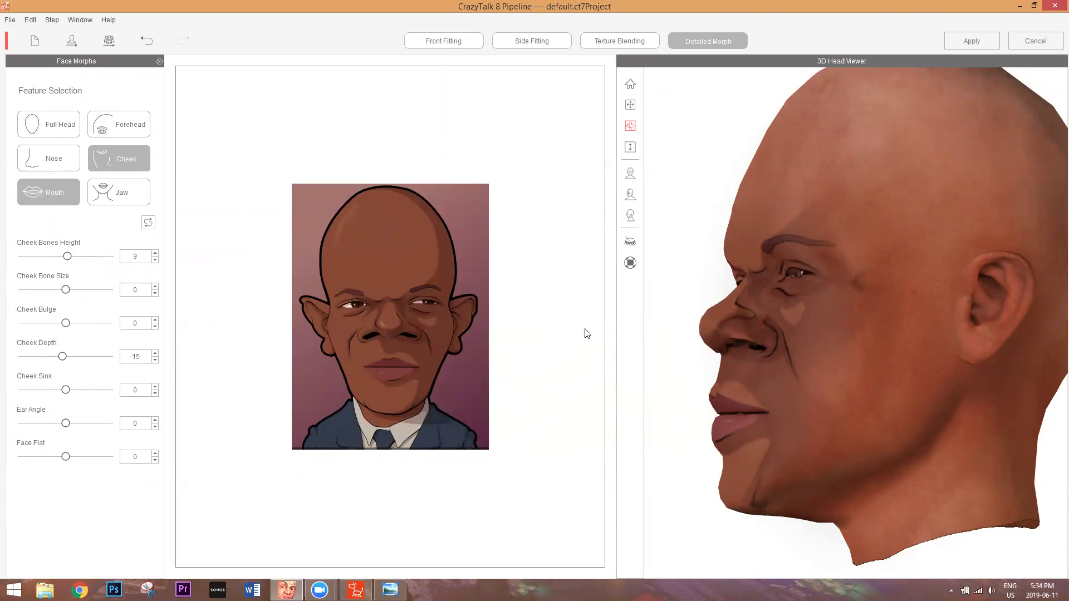
left_click_drag(1055, 390, 1020, 160)
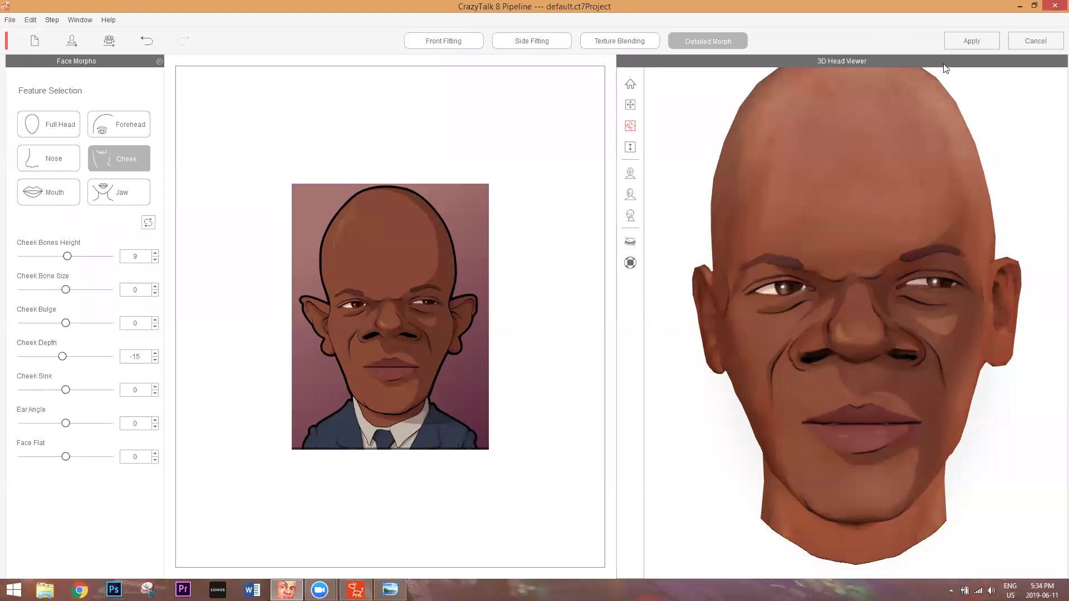
left_click(977, 42)
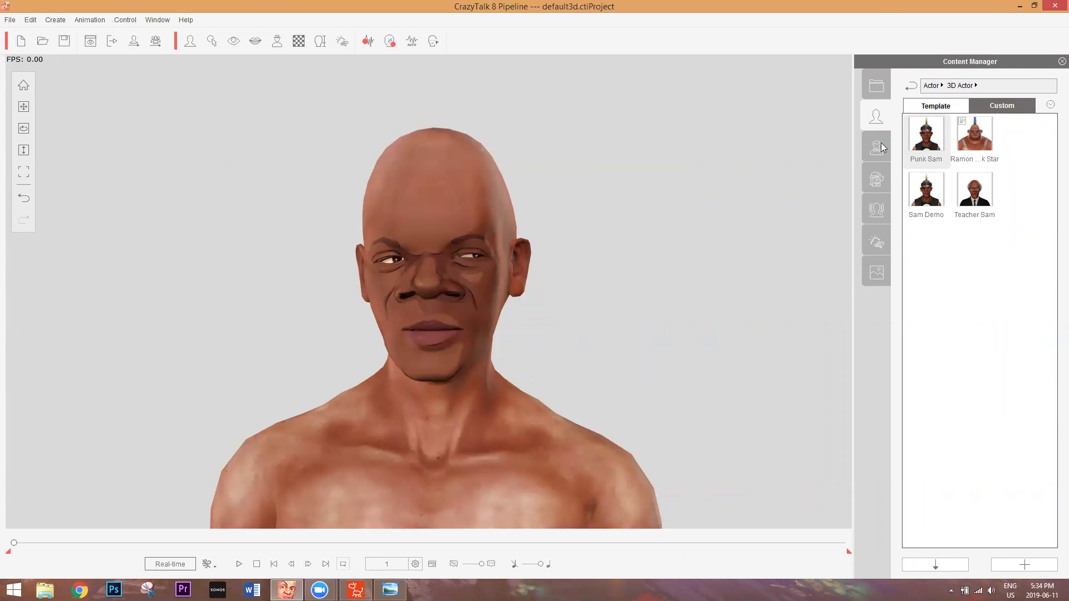
Dress the actor in the Male_Blazer_B body and play a preview of the animation
left_click(877, 177)
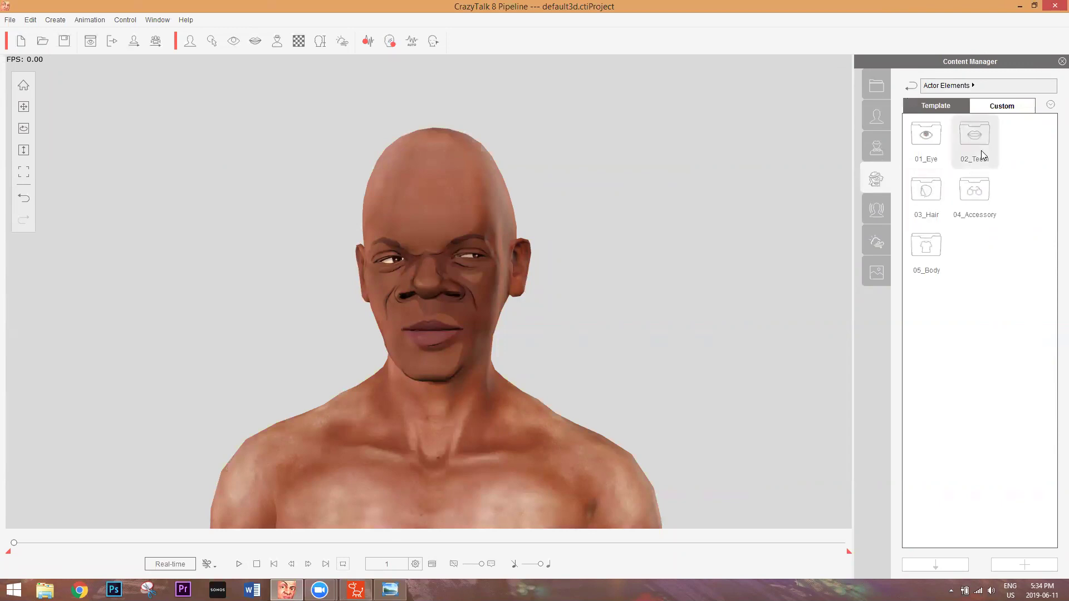
double_click(938, 236)
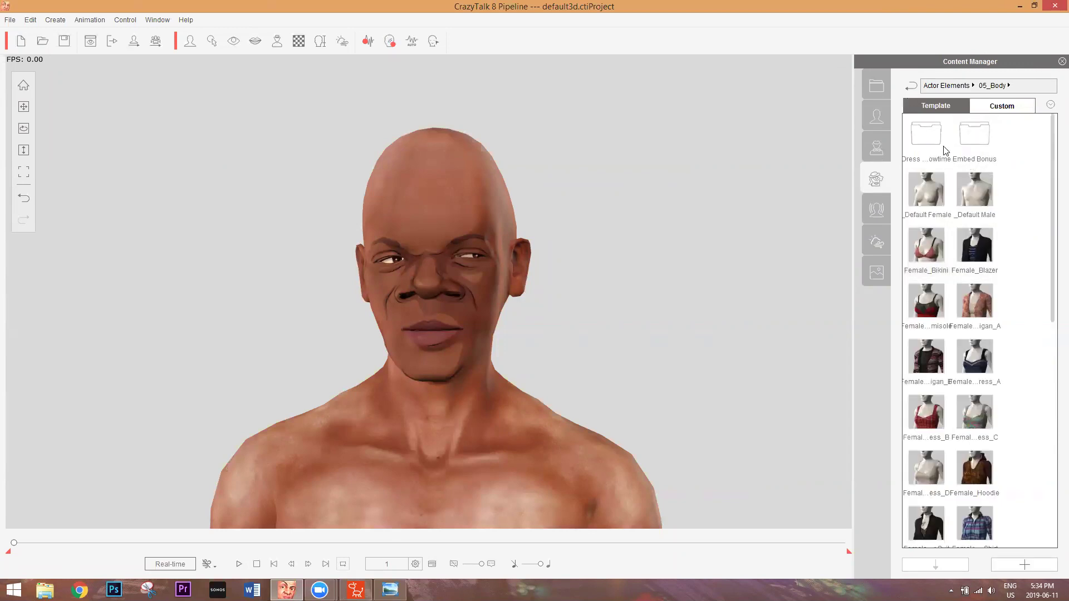
left_click_drag(1053, 193, 1052, 382)
scroll(928, 282, "down", 1)
mouse_move(928, 283)
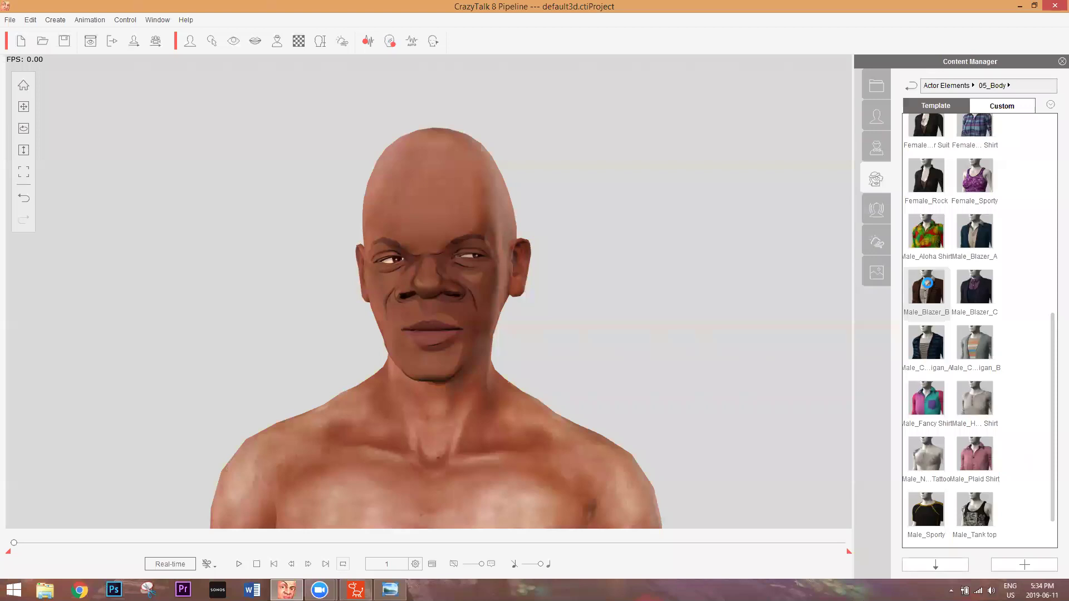
double_click(928, 283)
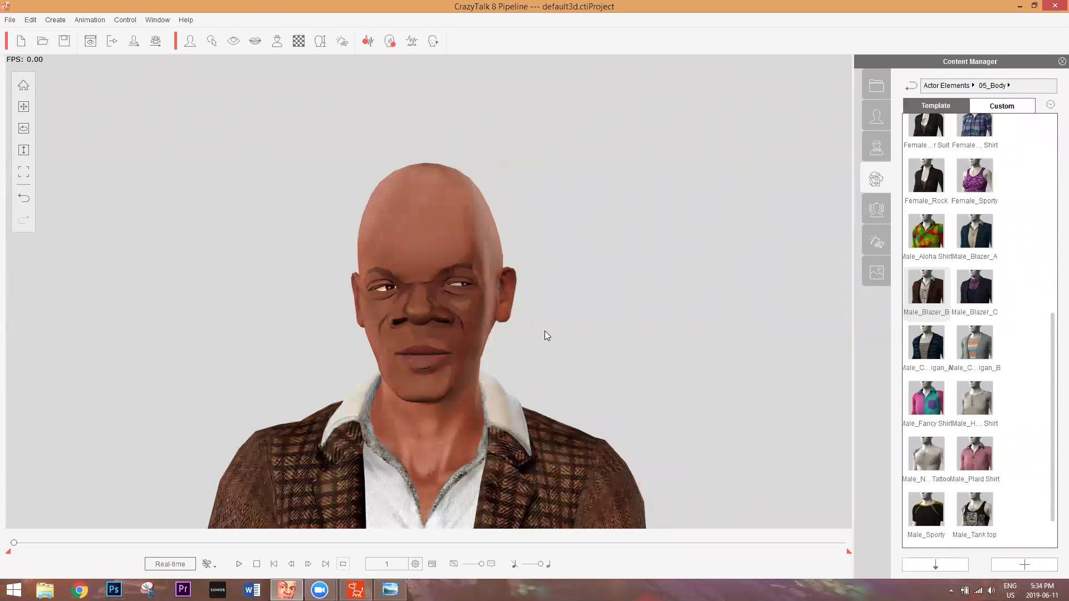
left_click(239, 563)
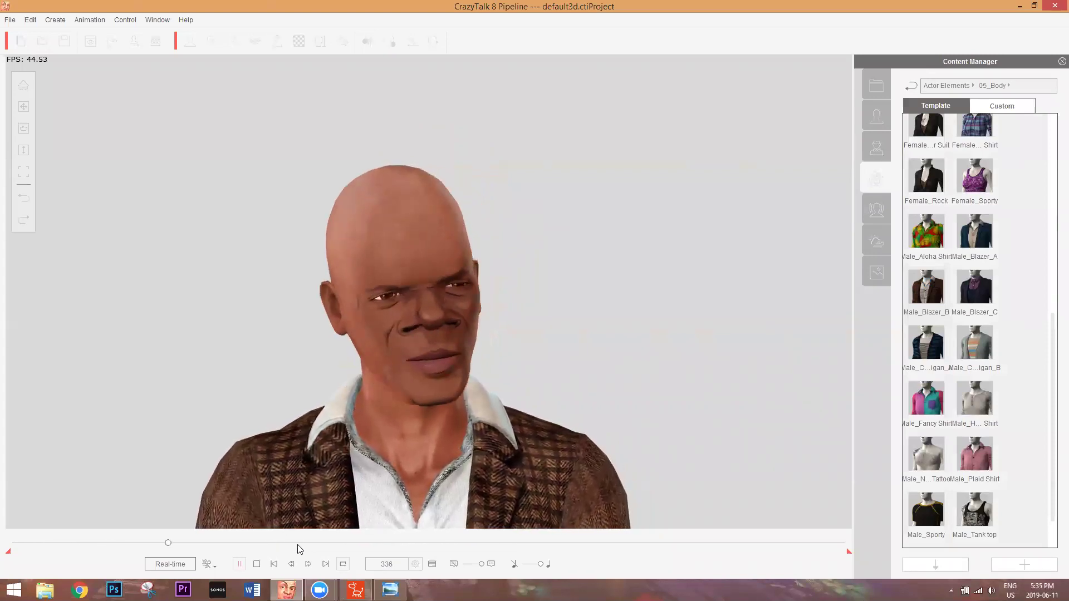
left_click(255, 564)
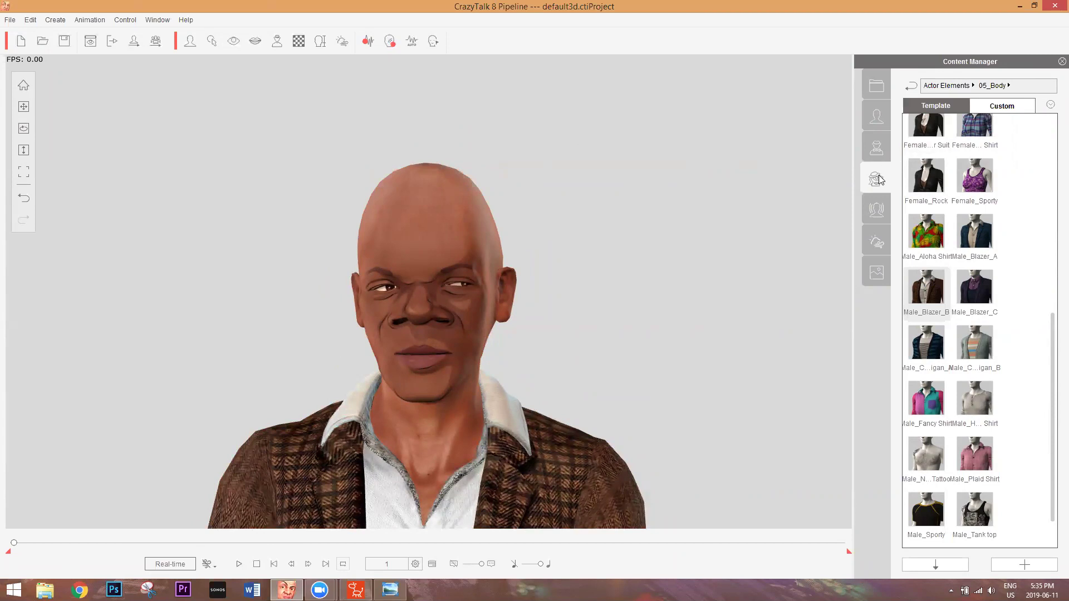
Apply the Light Brown human eyes to the actor from the eye templates
left_click(950, 85)
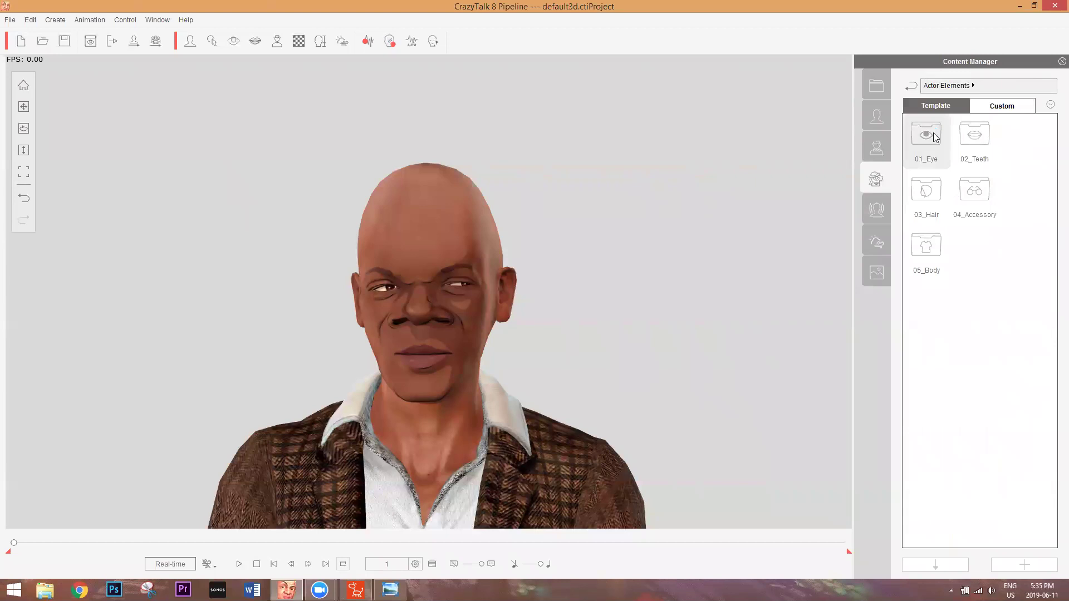
double_click(934, 137)
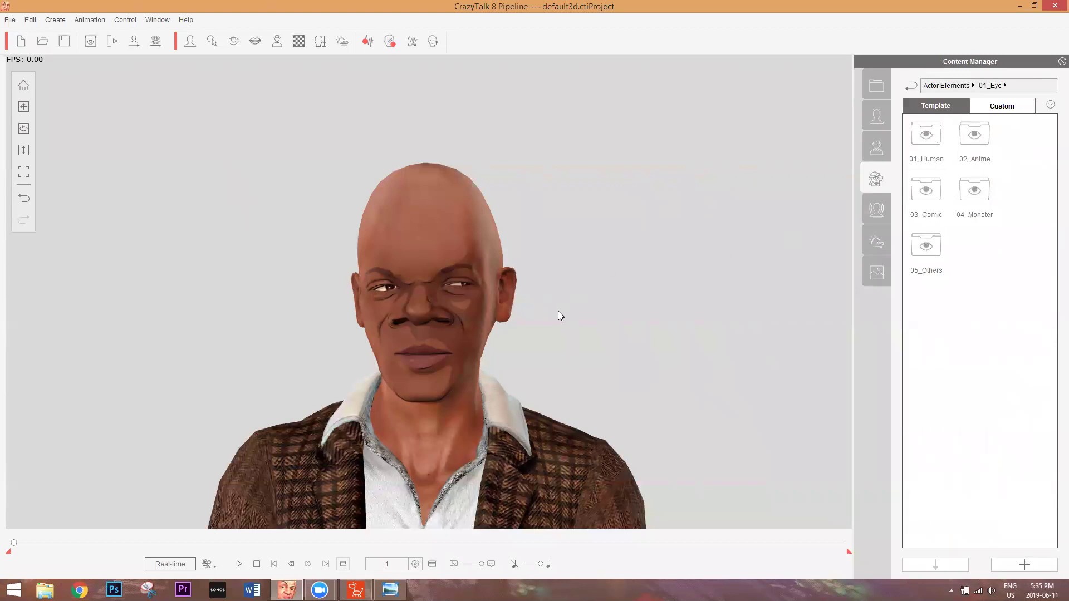
double_click(927, 141)
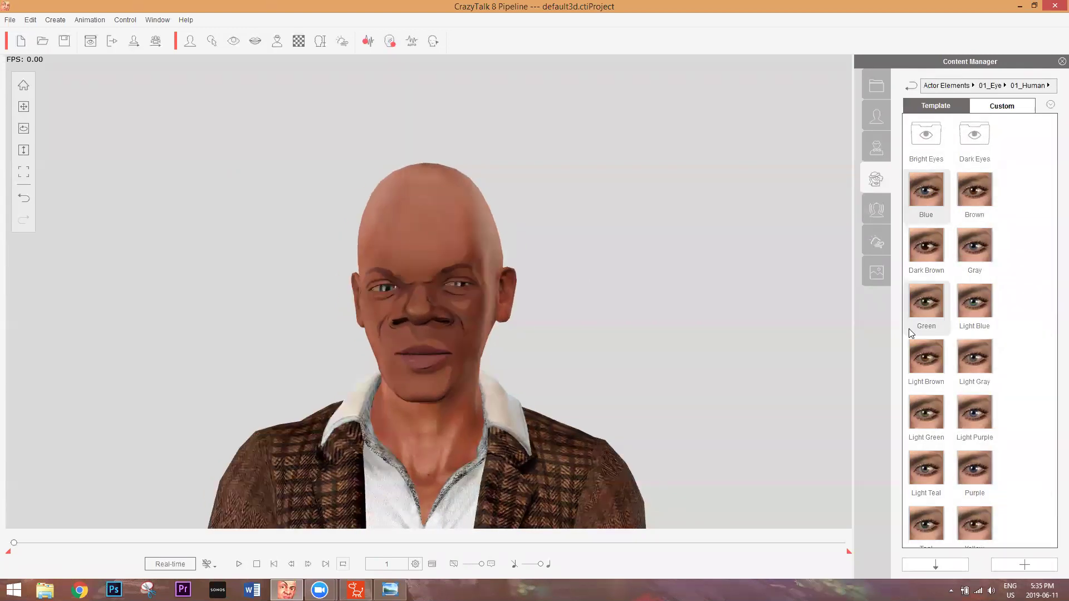
double_click(927, 357)
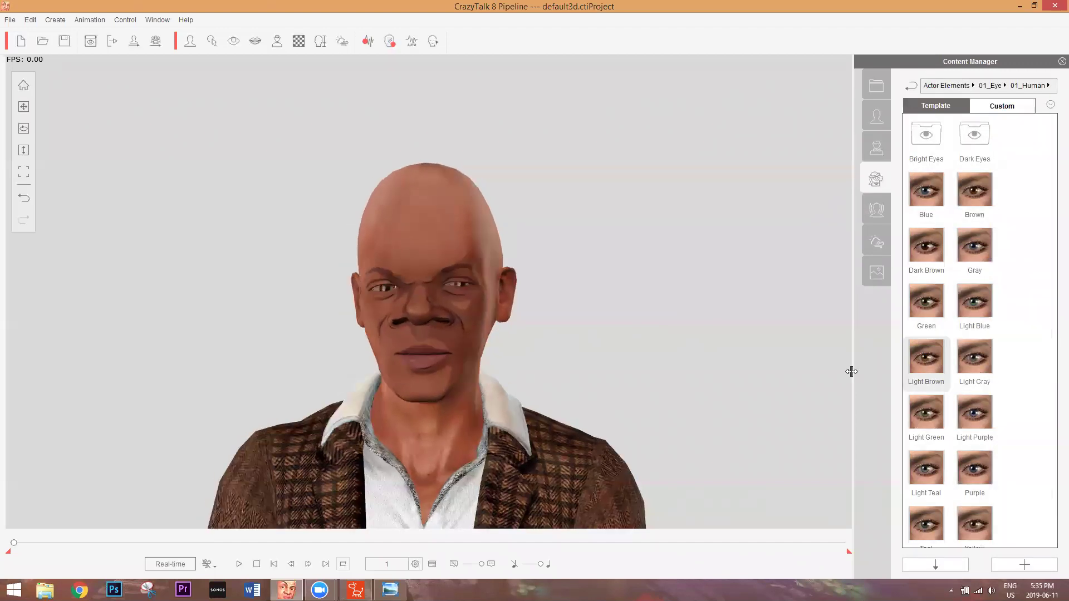
Try the Anime_04 and Anime_01 eyes on the actor and settle on Anime_04
left_click(991, 86)
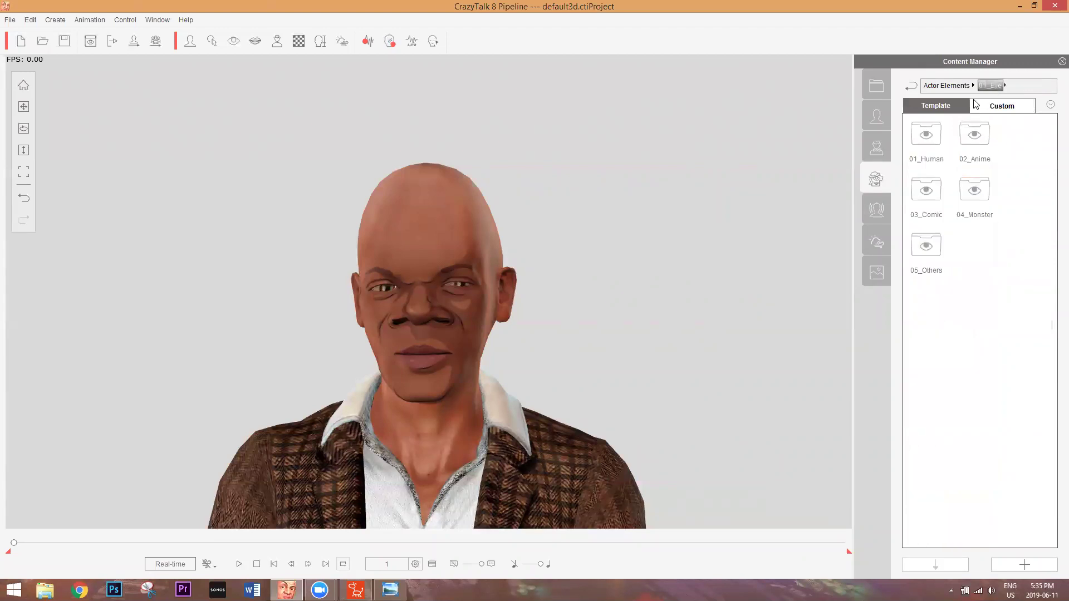
double_click(970, 143)
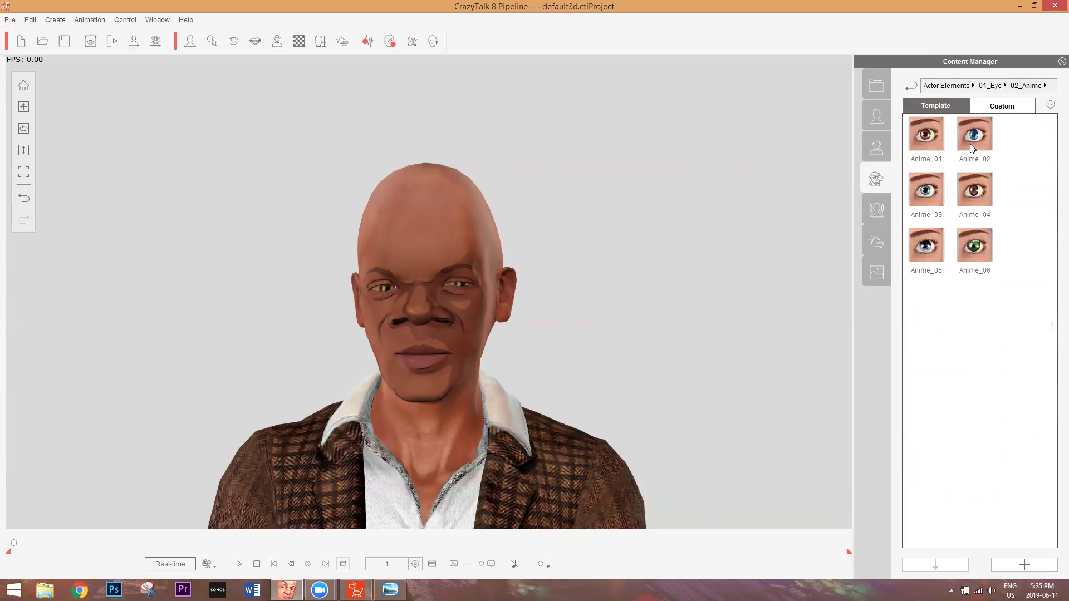
double_click(980, 193)
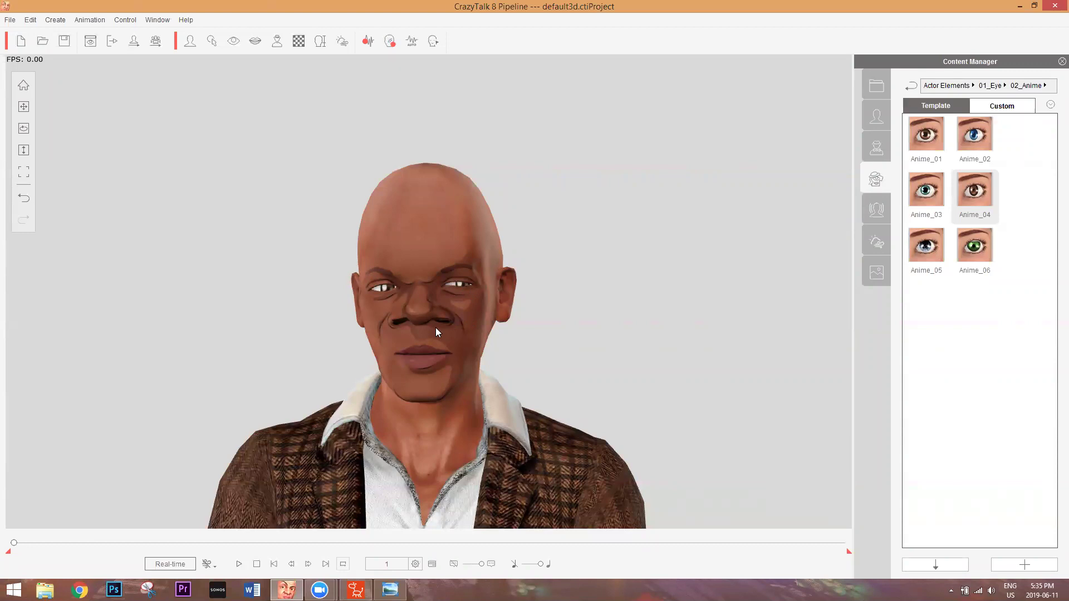
double_click(929, 134)
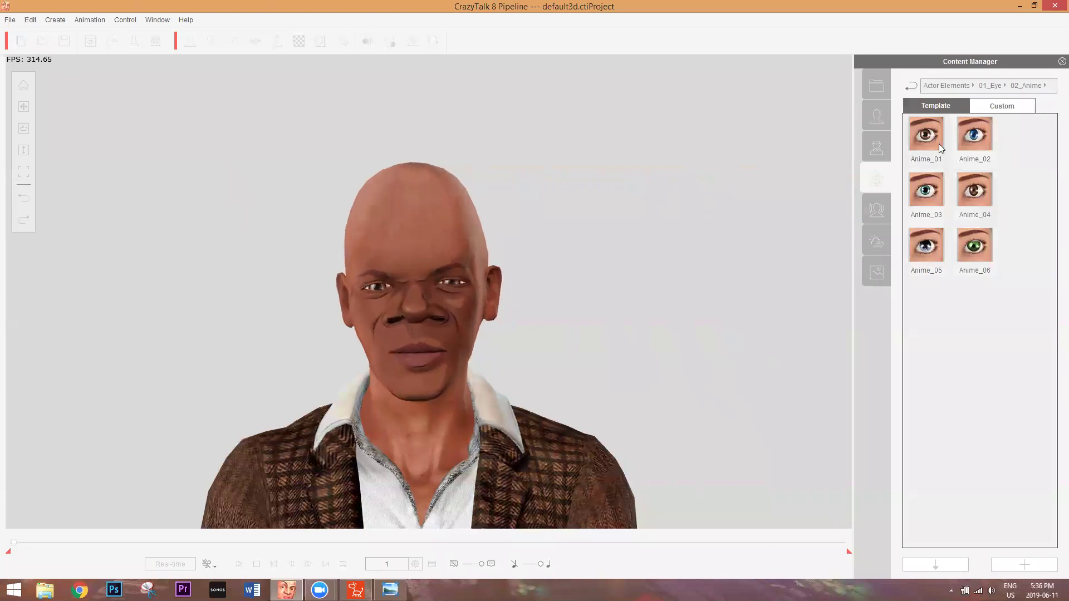
double_click(975, 190)
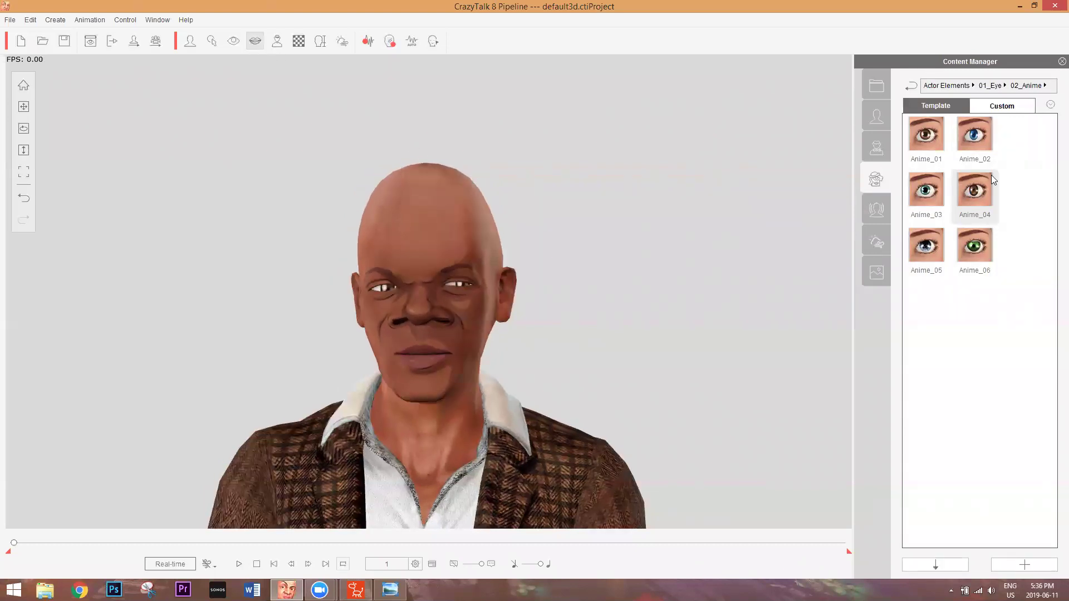
Try several teeth templates on the actor, including 07_Decayed, and settle on the 15_Comic teeth
left_click(958, 83)
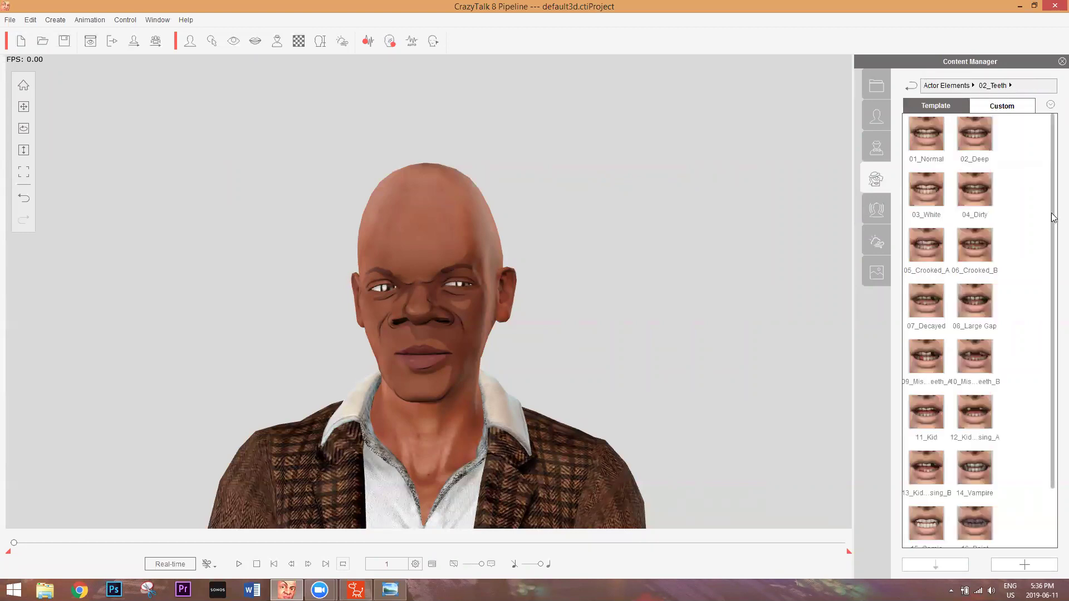
scroll(1054, 316, "down", 1)
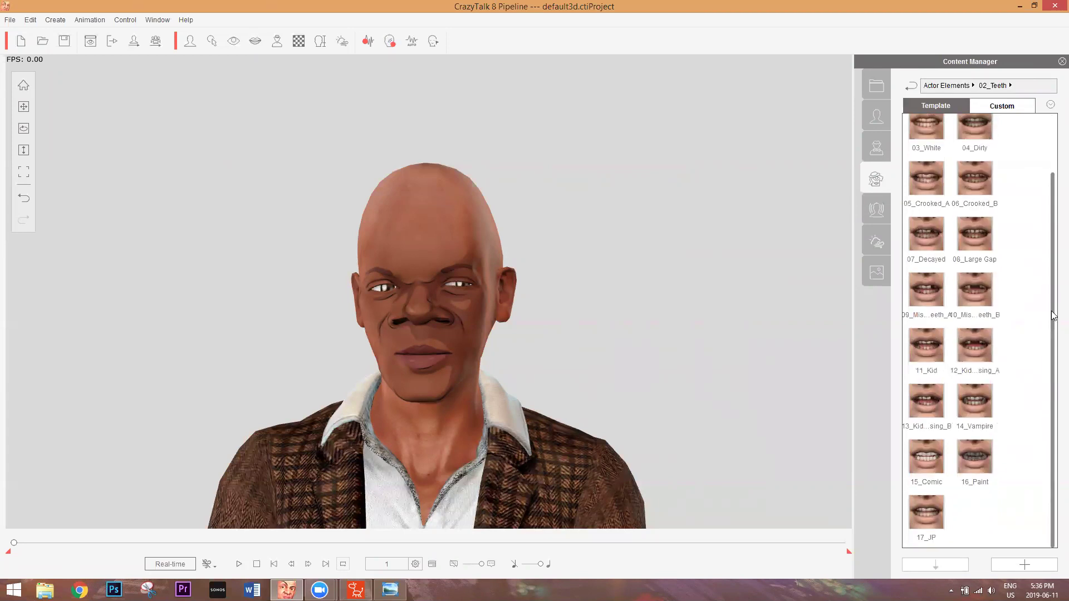
double_click(923, 460)
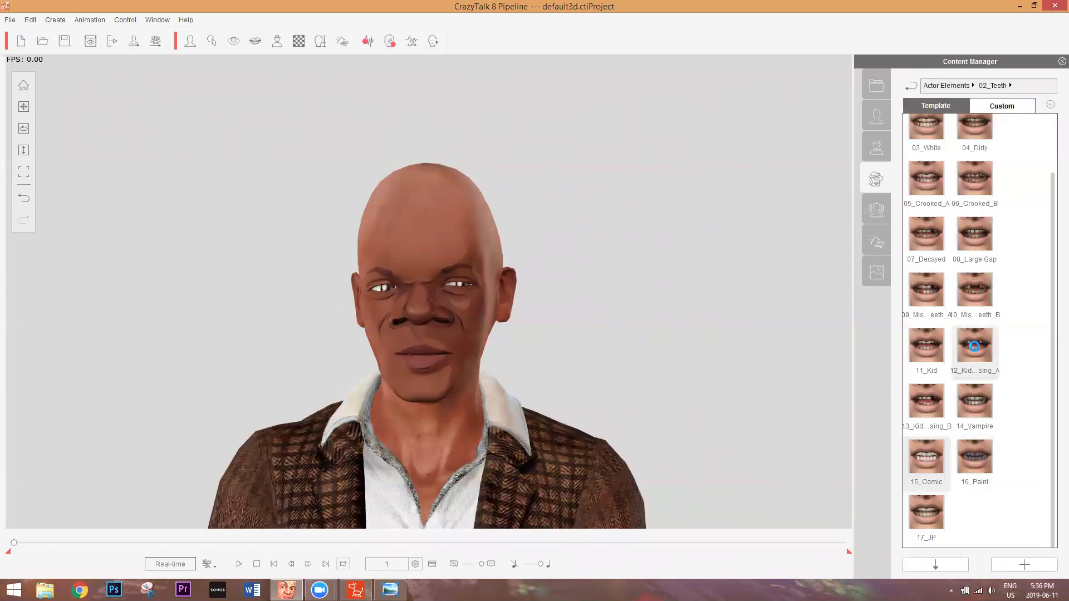
double_click(974, 346)
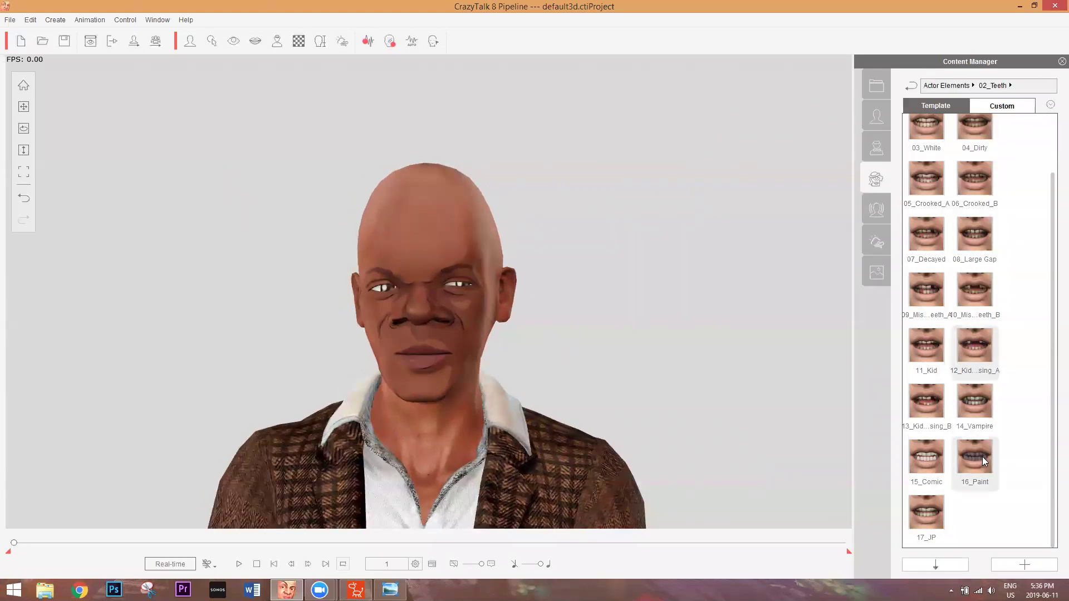
double_click(935, 236)
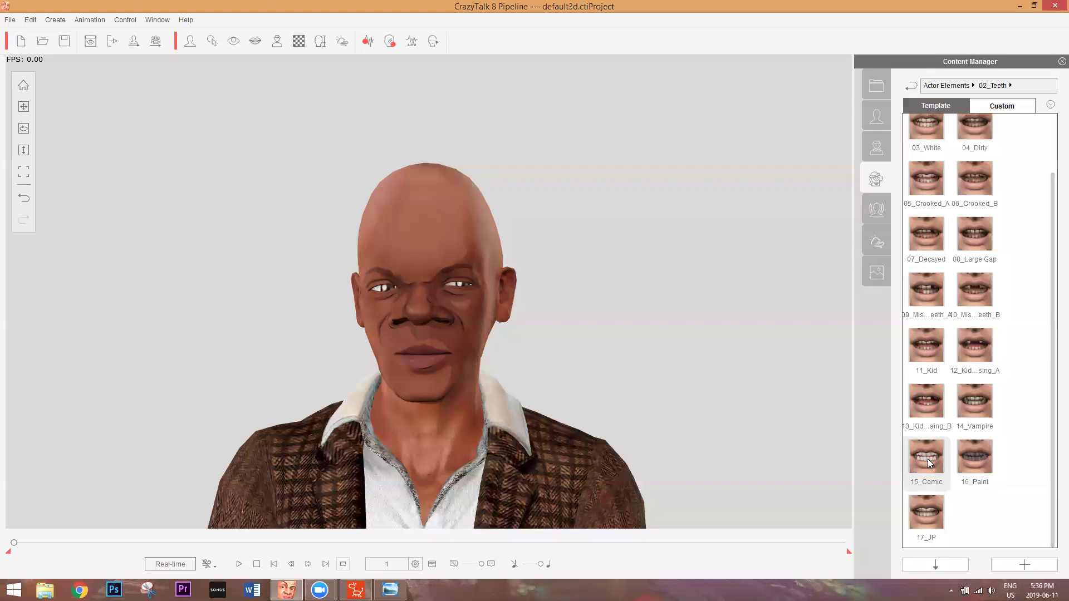
double_click(928, 461)
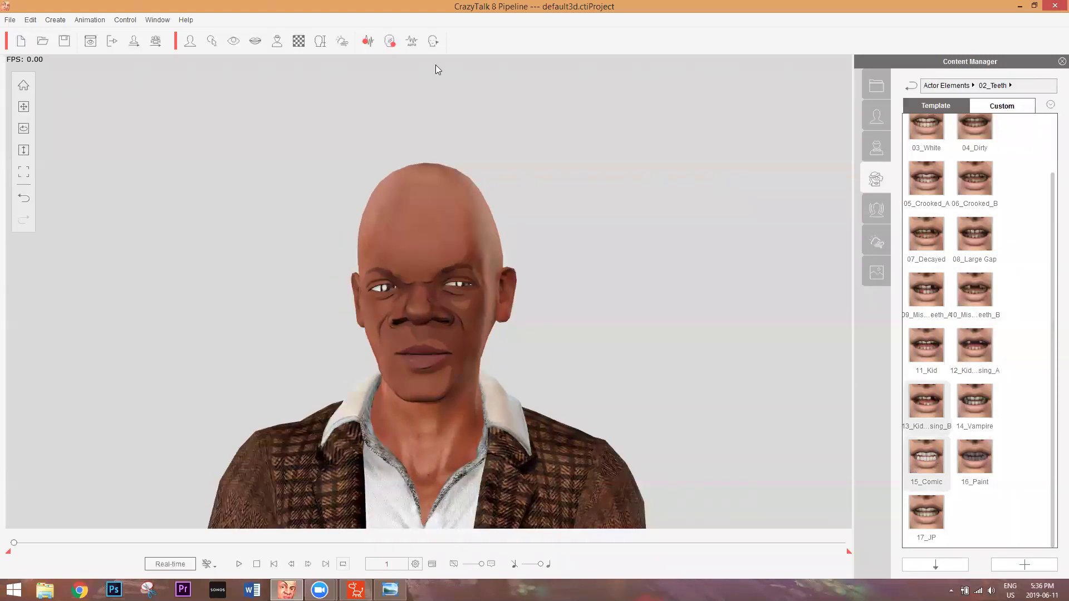
Preview the actor in Face Puppet with the first and third full face controls, and scrub the timeline to frame 238 and back to the start
left_click(389, 42)
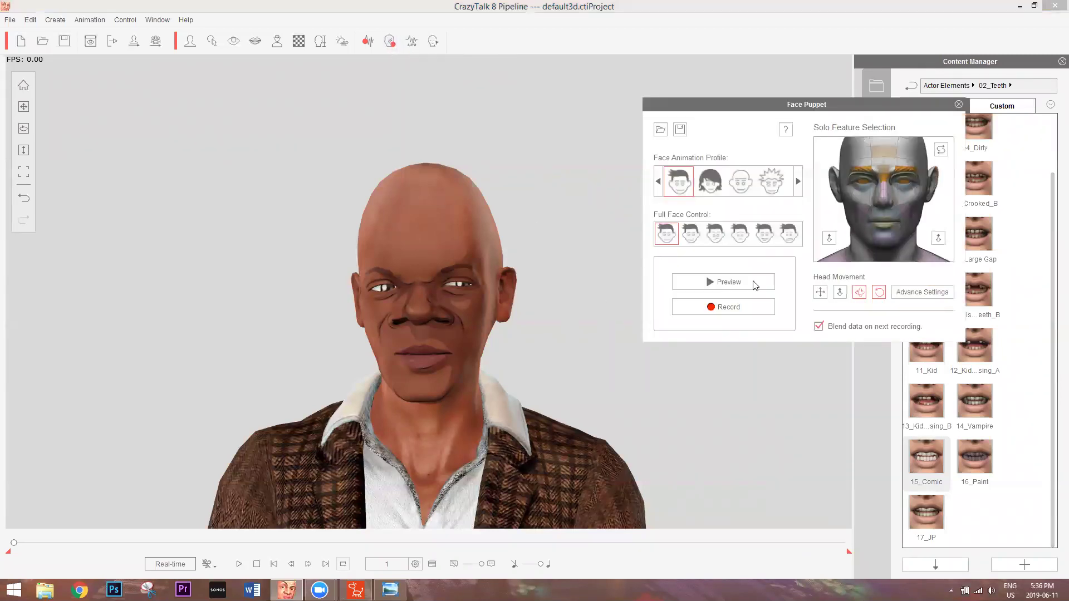
left_click(754, 280)
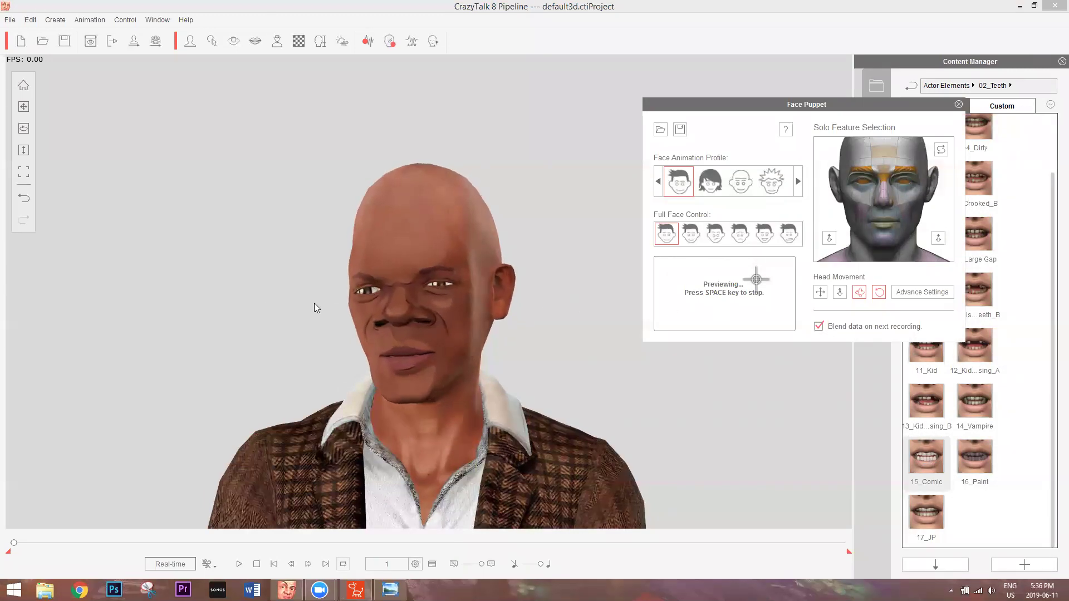
key("space")
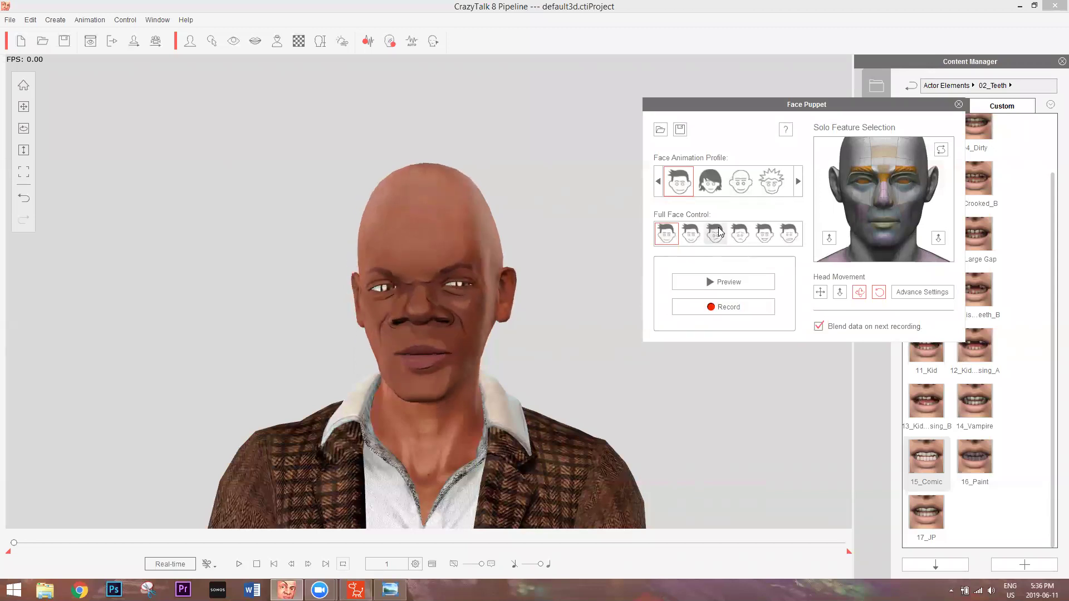
left_click(717, 233)
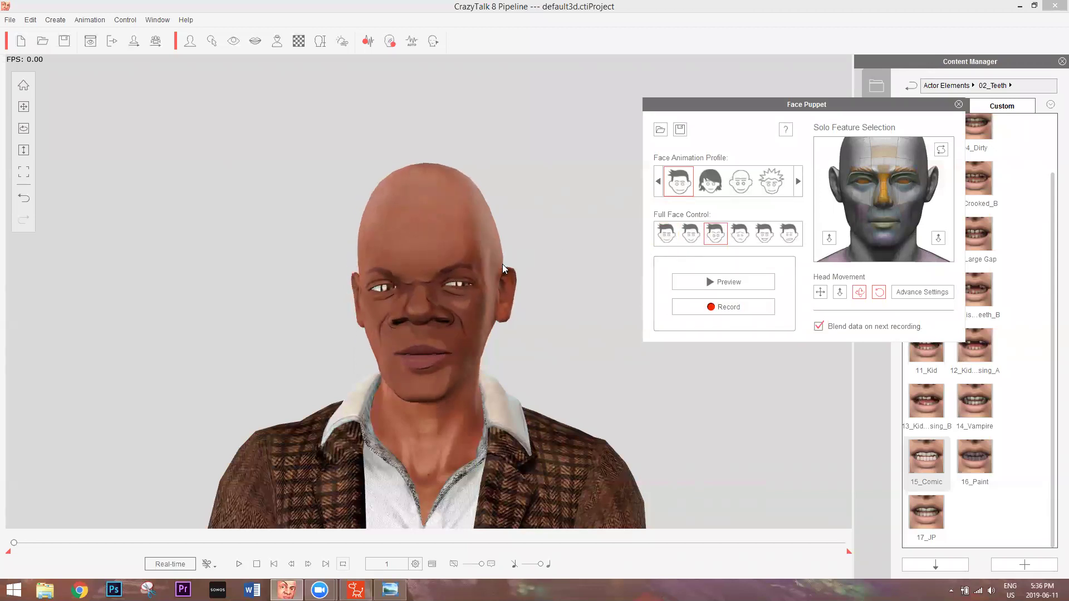
key("space")
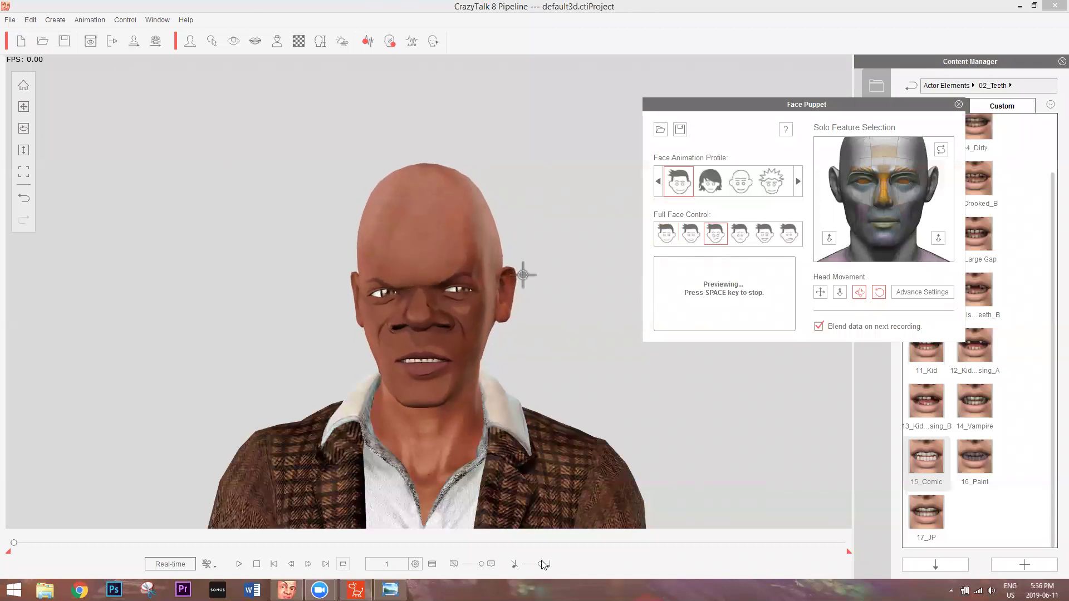
key("space")
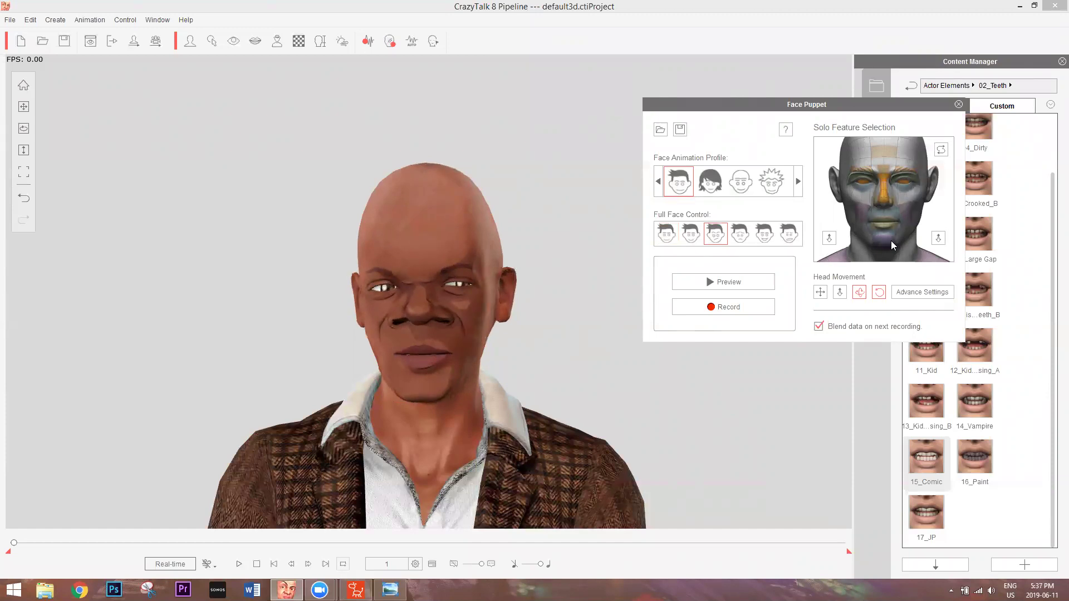
left_click(959, 104)
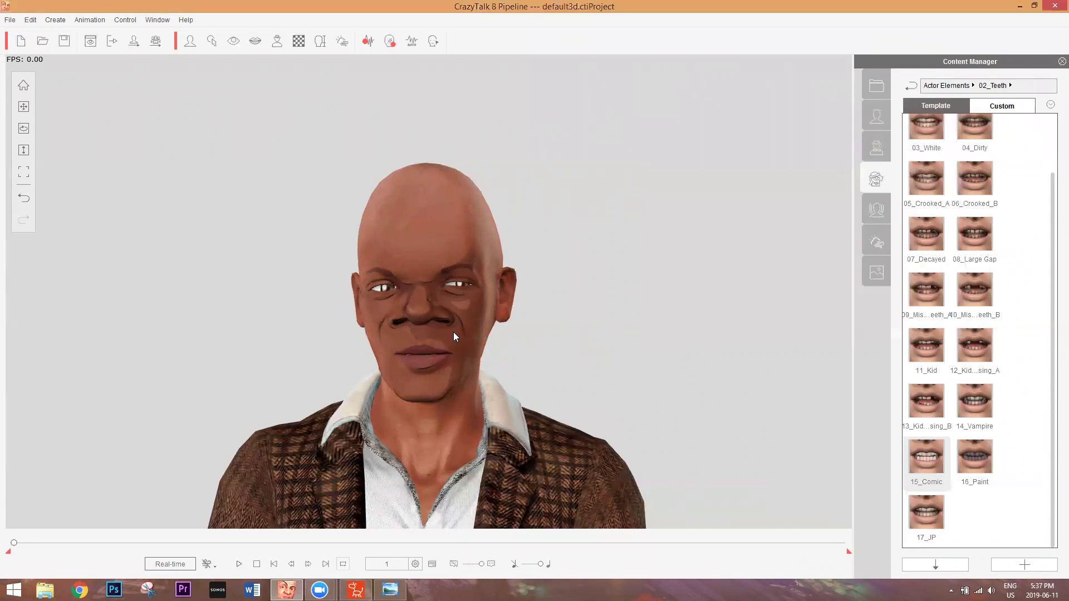
left_click_drag(14, 543, 123, 569)
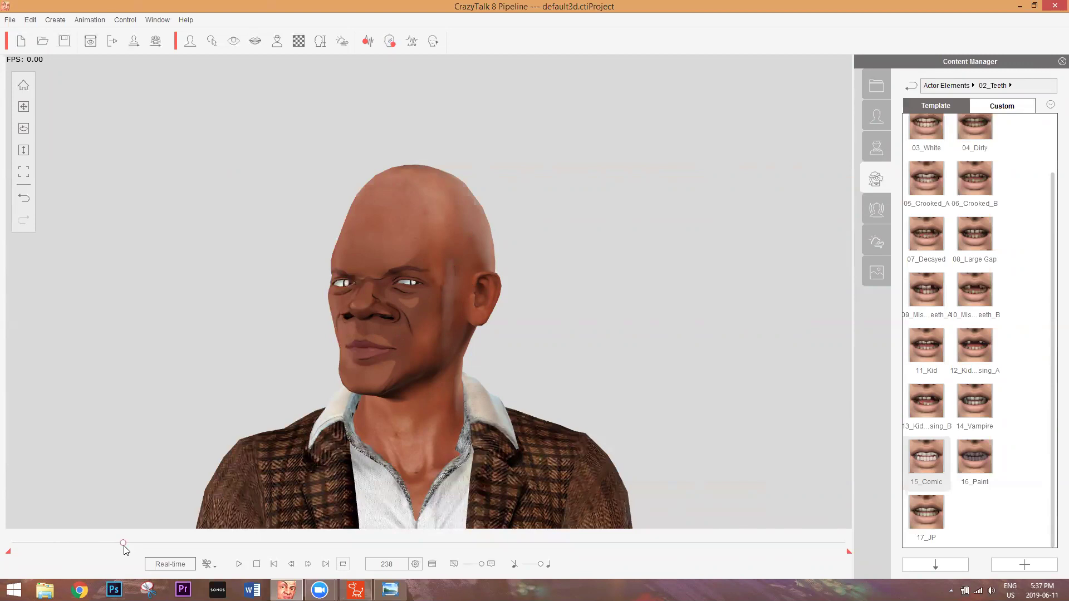
left_click(14, 542)
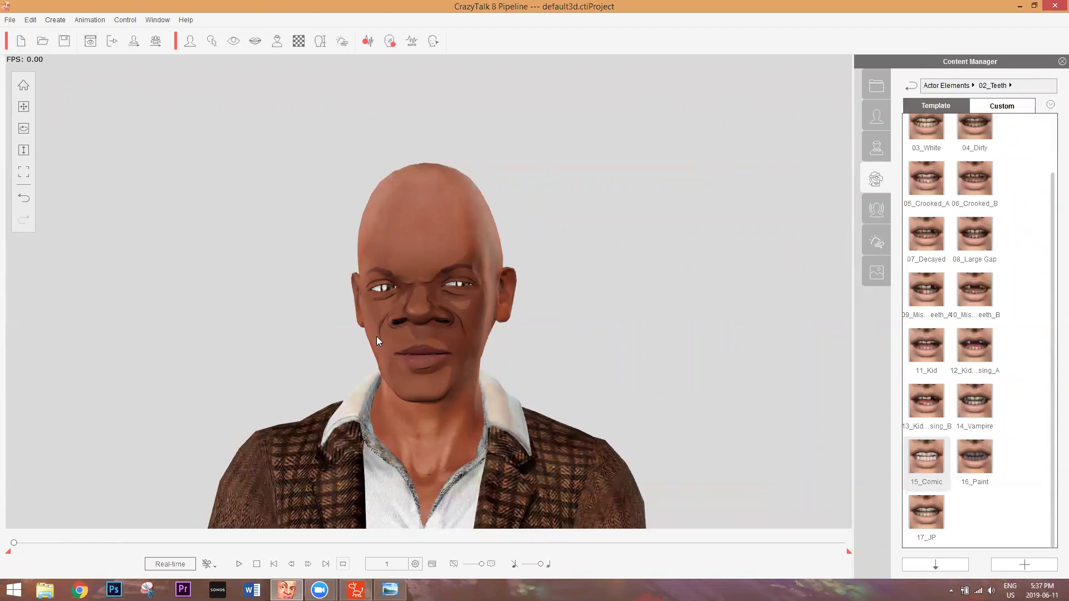
Review the actor's texture materials and save the Skin_Head diffuse texture to the Desktop as a JPG named Skin_Head_Diffuse
left_click(299, 42)
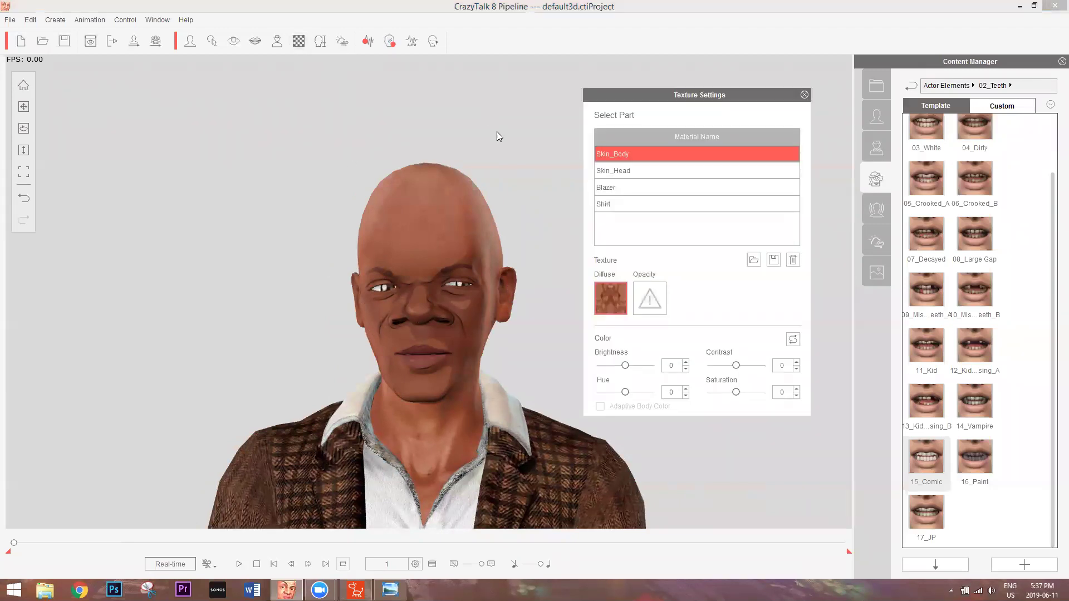
left_click(628, 166)
left_click(631, 190)
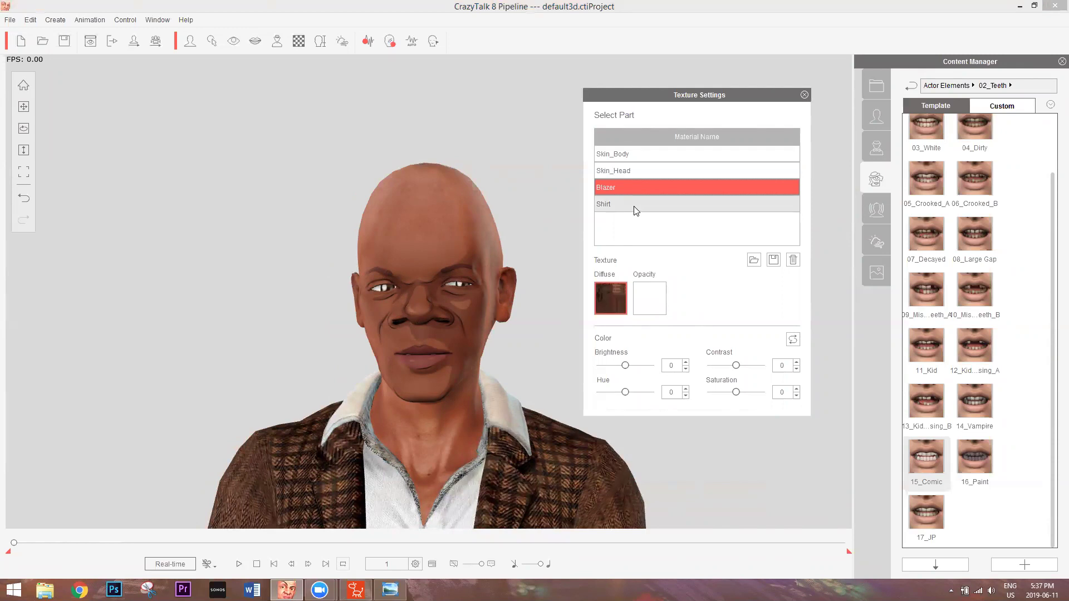
left_click(635, 209)
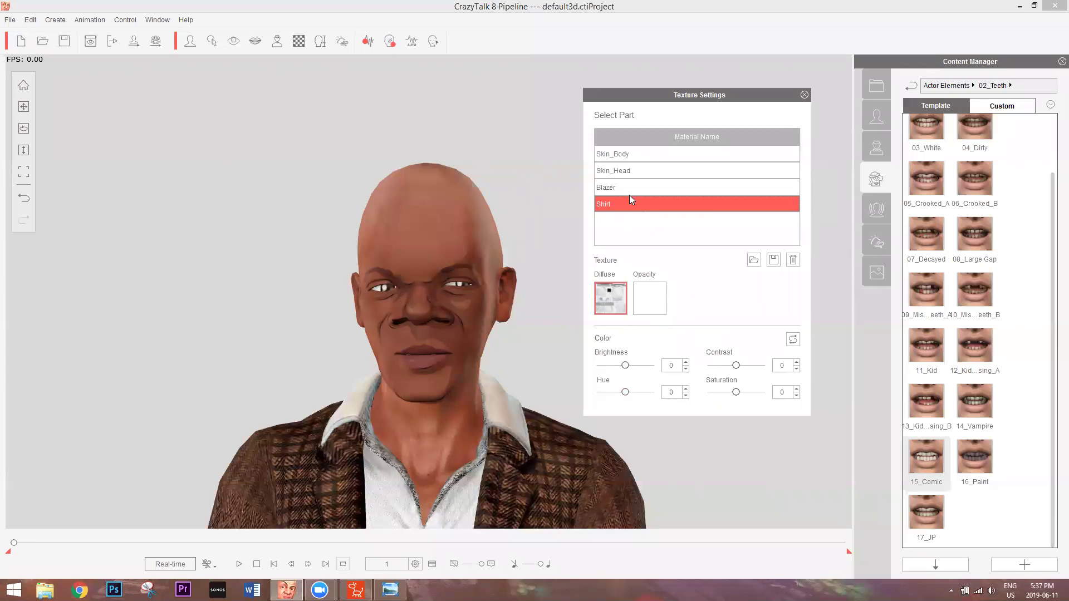
left_click(625, 172)
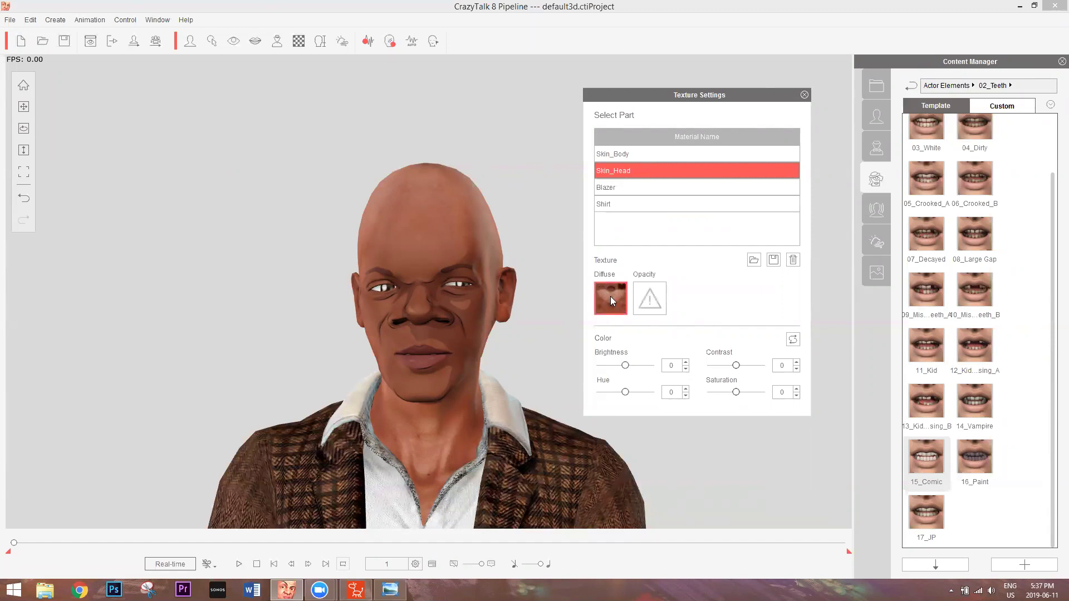
left_click(774, 261)
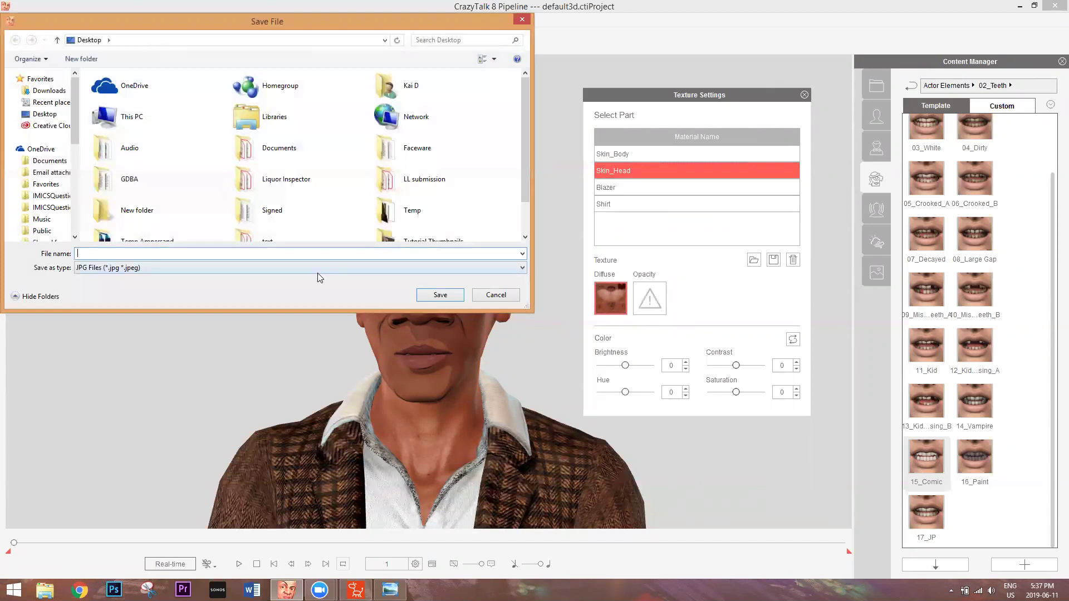
left_click(317, 268)
left_click(318, 276)
key("Return")
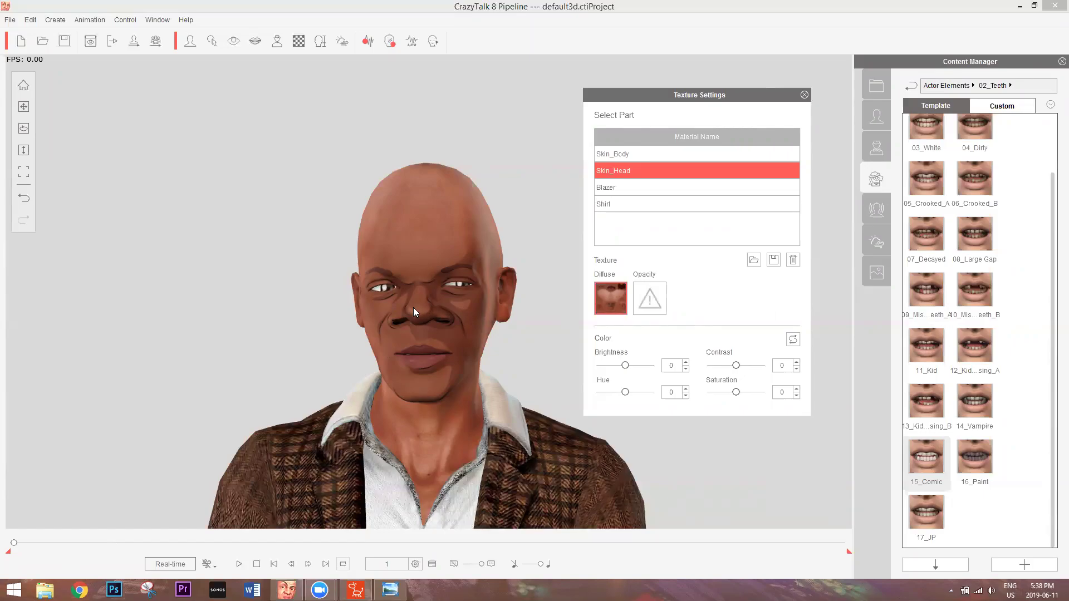
Switch to the desktop, open the exported head texture in Adobe Photoshop CC 2015 and activate the Move tool
key("super+d")
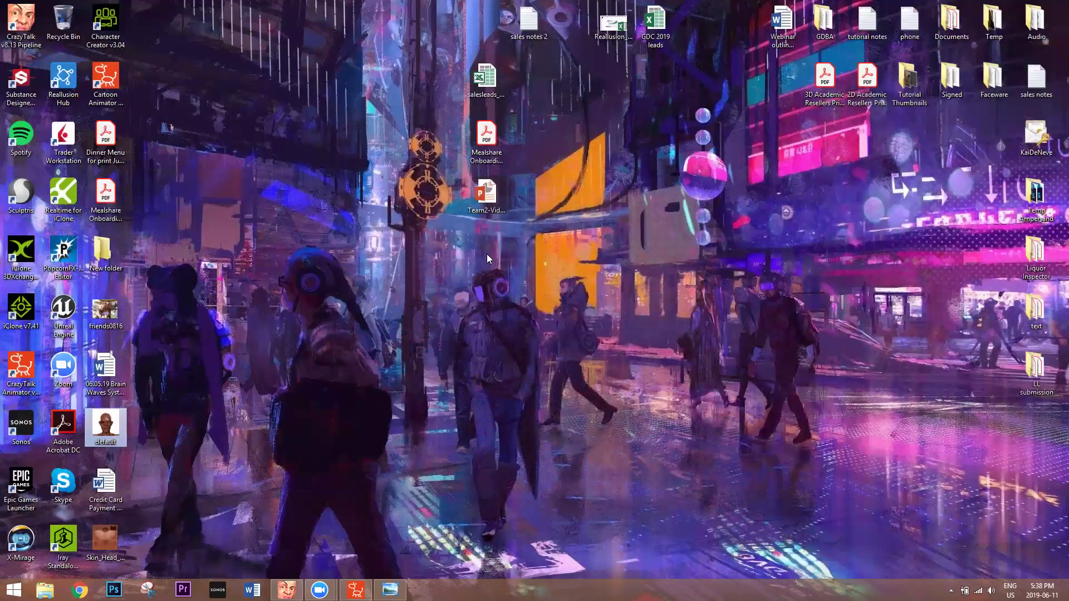
left_click_drag(486, 253, 487, 255)
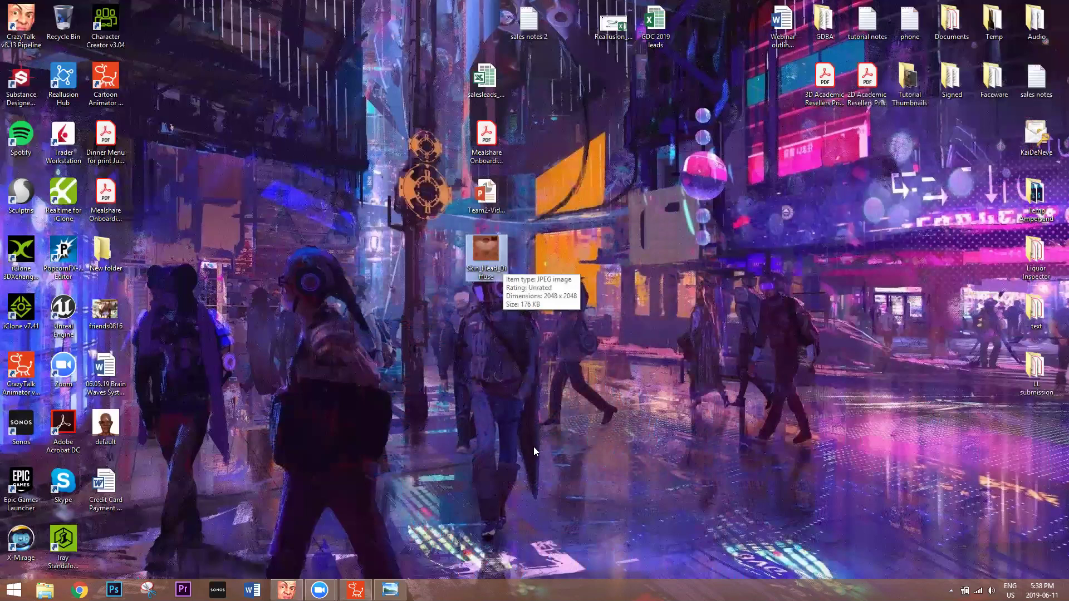
right_click(488, 255)
mouse_move(584, 440)
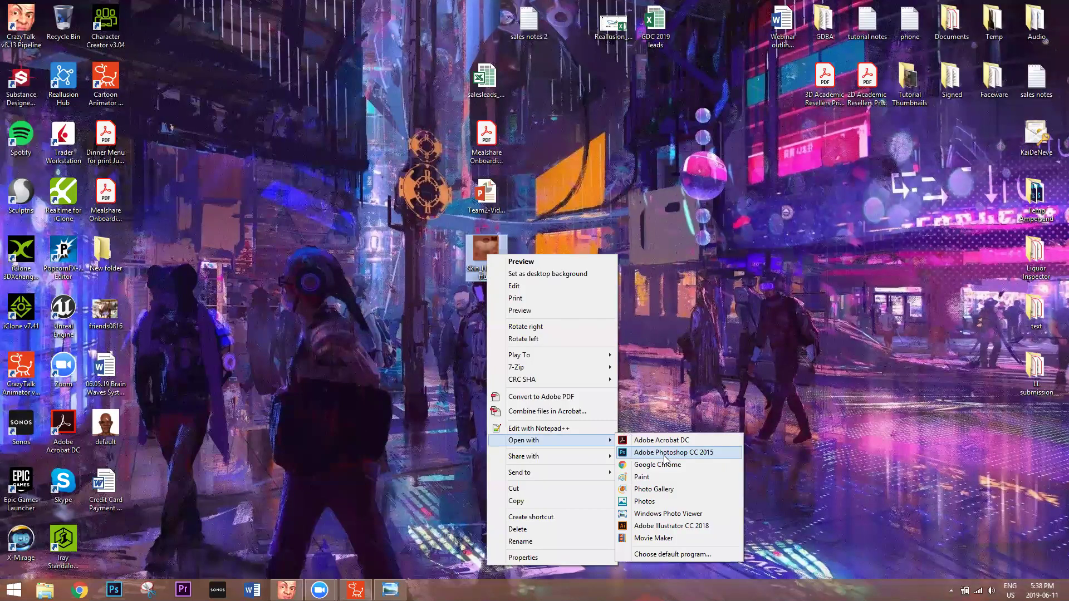
left_click(664, 452)
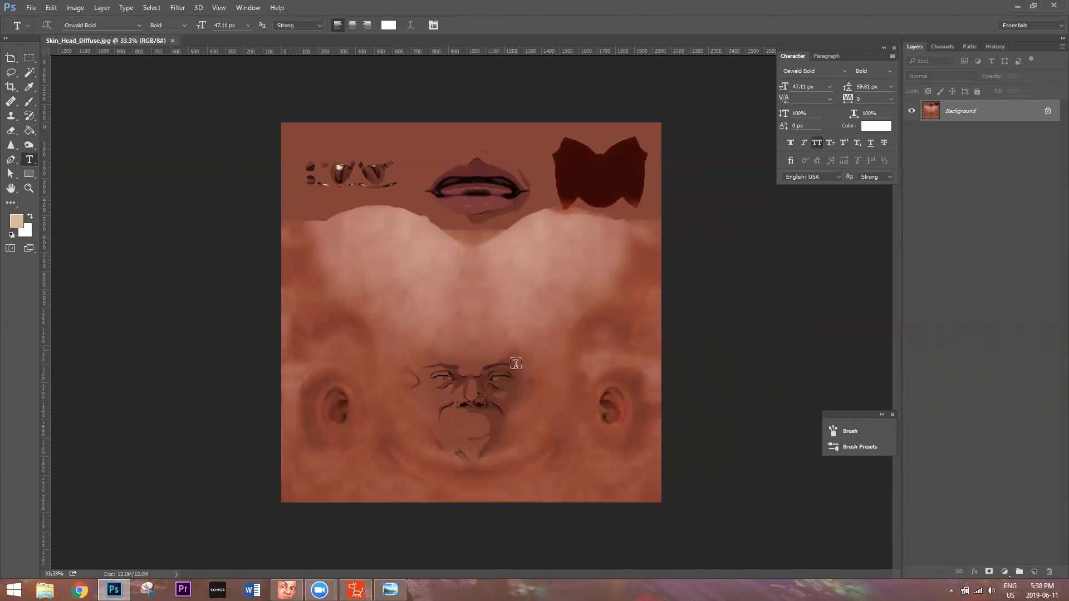
key("v")
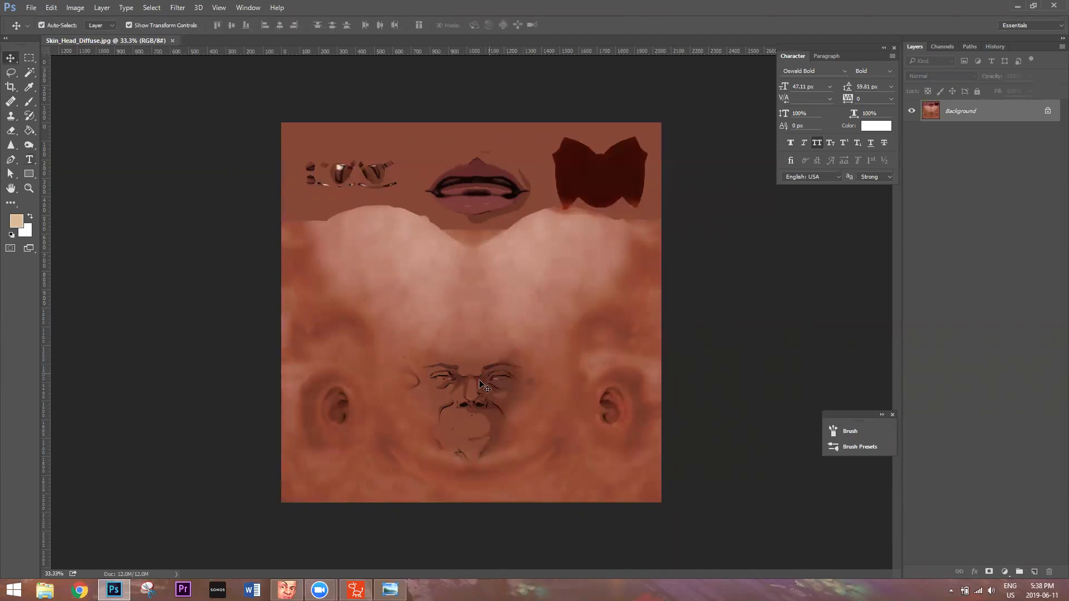
Examine the face and the surrounding skin of the head texture up close
scroll(485, 406, "up", 1, "alt")
scroll(485, 407, "up", 2, "alt")
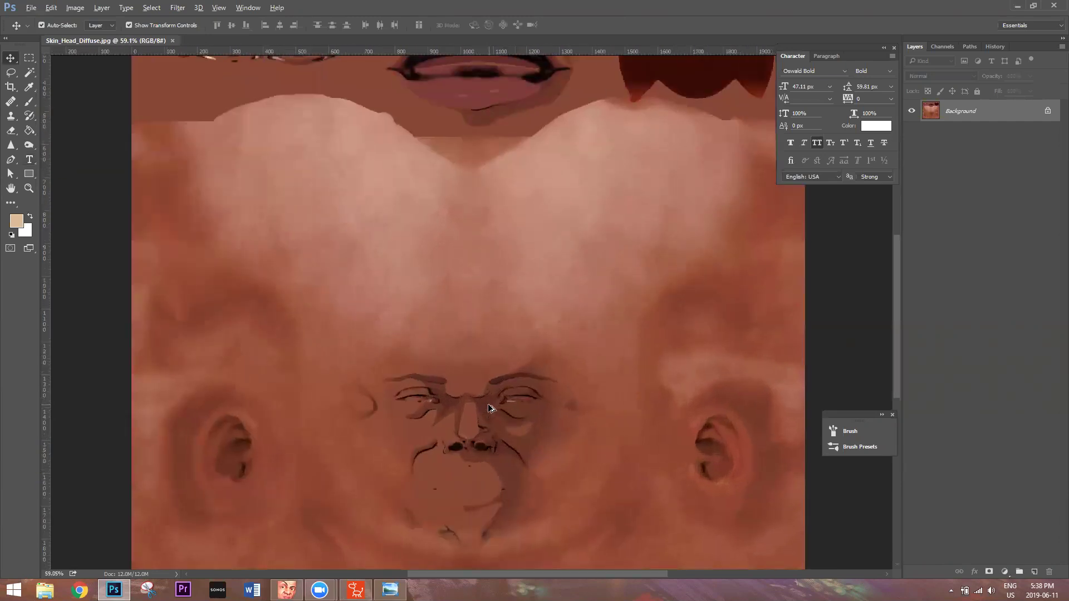
scroll(490, 410, "up", 3, "alt")
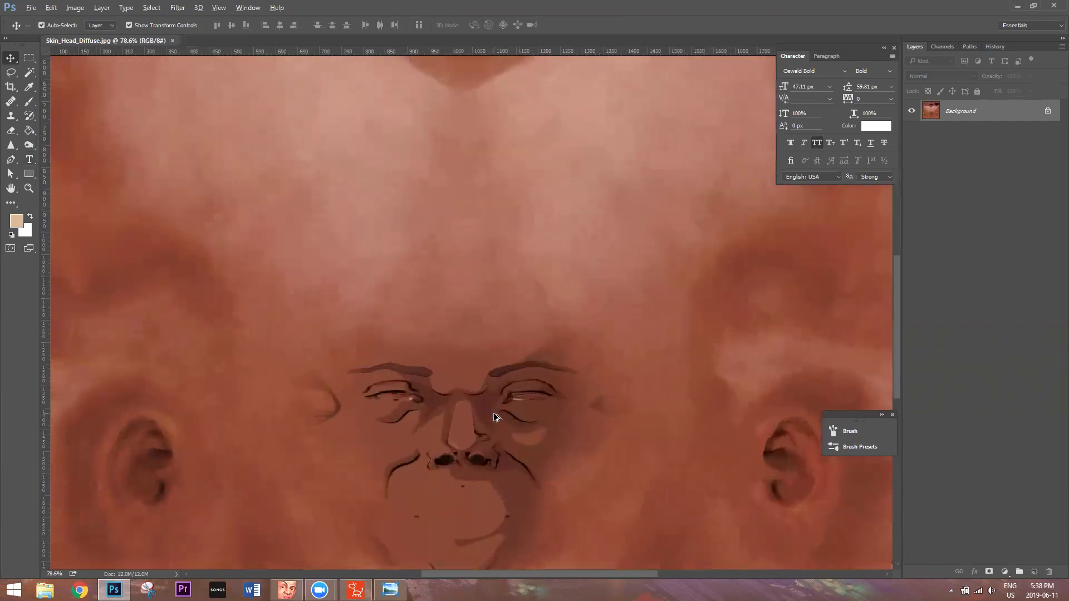
scroll(494, 415, "up", 1, "alt")
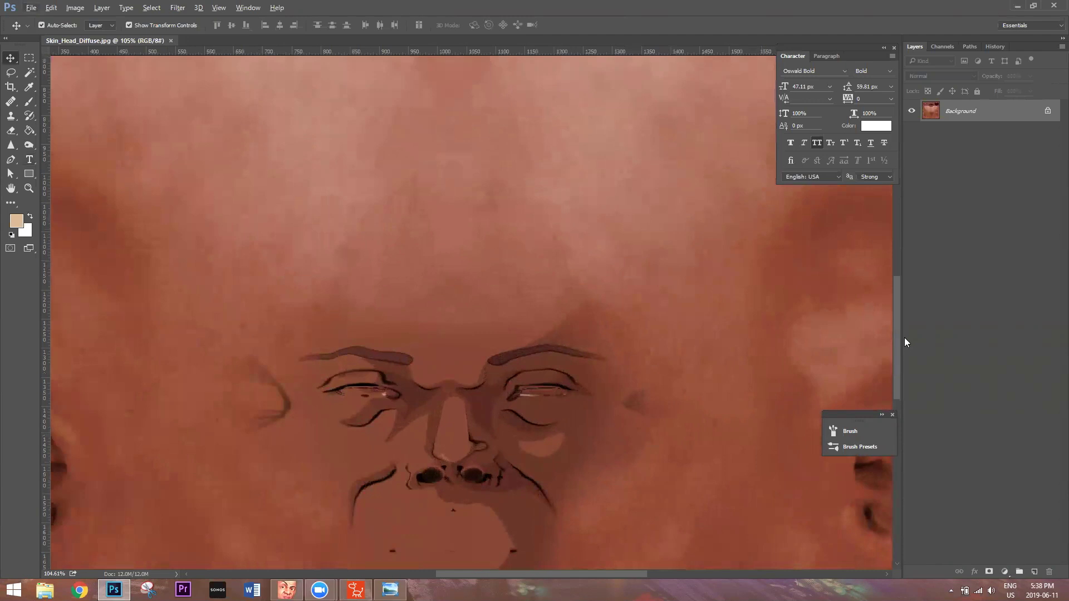
scroll(898, 345, "down", 1, "alt")
scroll(899, 367, "down", 2)
scroll(899, 350, "up", 2)
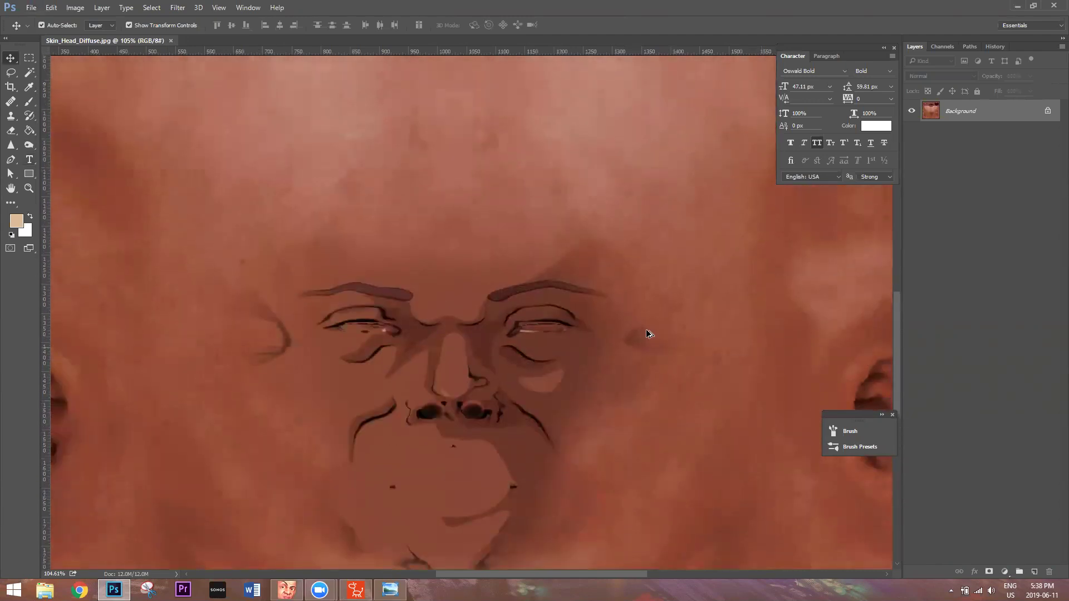
scroll(645, 329, "down", 1, "alt")
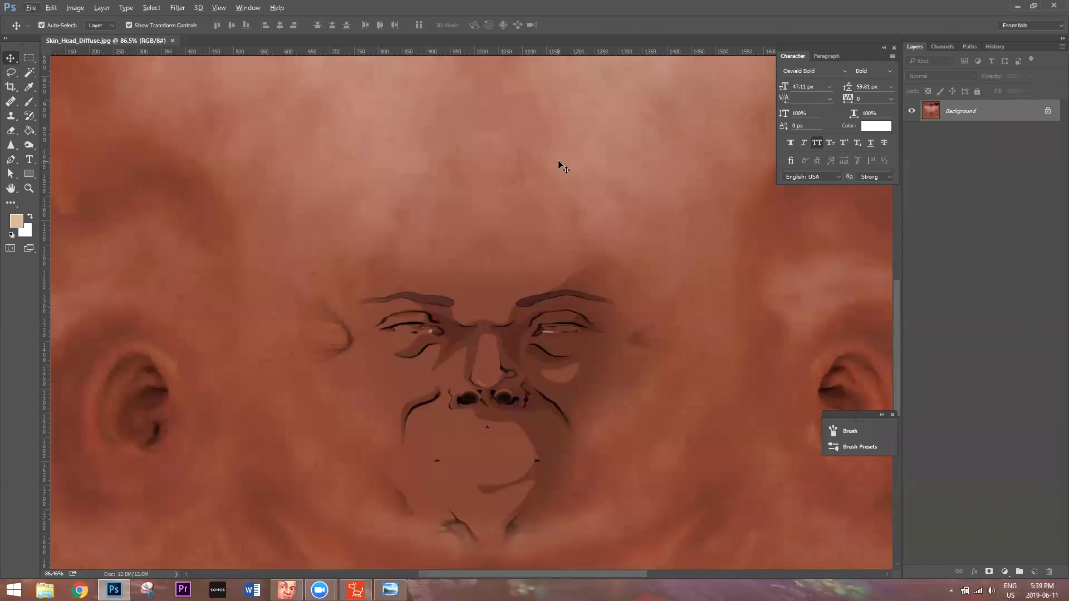
Brush the skin tone sampled from between the eyebrows over the forehead, out to the temple on the lit side
left_click(30, 104)
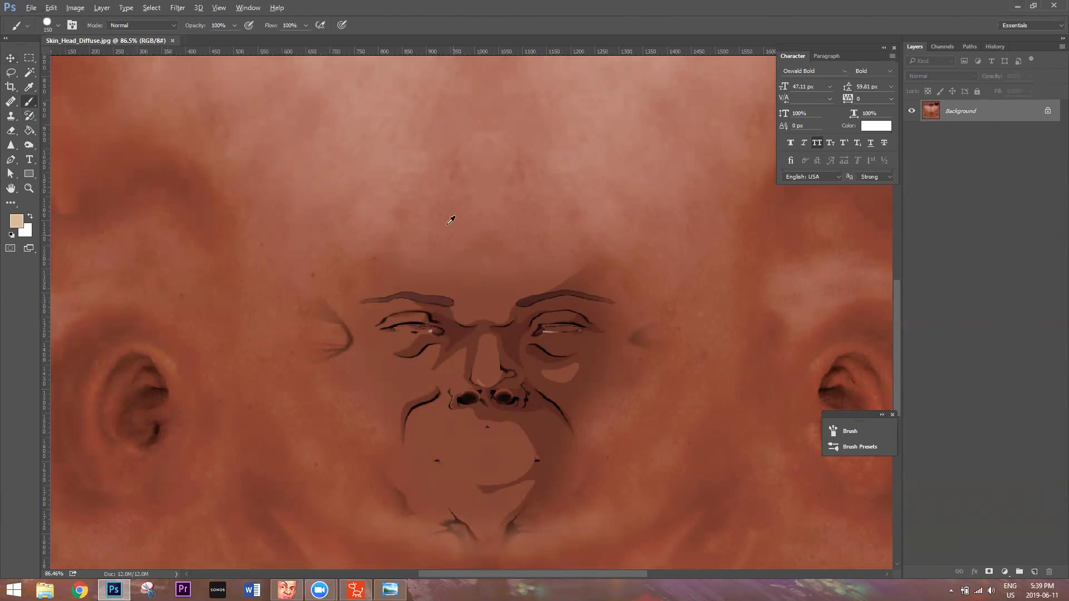
left_click(483, 299, "alt")
mouse_move(494, 258)
left_mouse_down()
mouse_move(576, 193)
mouse_move(524, 245)
mouse_move(541, 249)
mouse_move(609, 191)
left_mouse_up()
mouse_move(583, 225)
left_mouse_down()
mouse_move(646, 160)
mouse_move(629, 111)
mouse_move(596, 86)
mouse_move(466, 78)
mouse_move(443, 122)
mouse_move(516, 145)
mouse_move(608, 133)
mouse_move(568, 133)
mouse_move(499, 204)
mouse_move(474, 259)
mouse_move(434, 243)
left_mouse_up()
mouse_move(349, 205)
left_mouse_down()
mouse_move(317, 159)
mouse_move(473, 179)
mouse_move(410, 175)
mouse_move(406, 150)
left_mouse_up()
left_click_drag(384, 71, 482, 278)
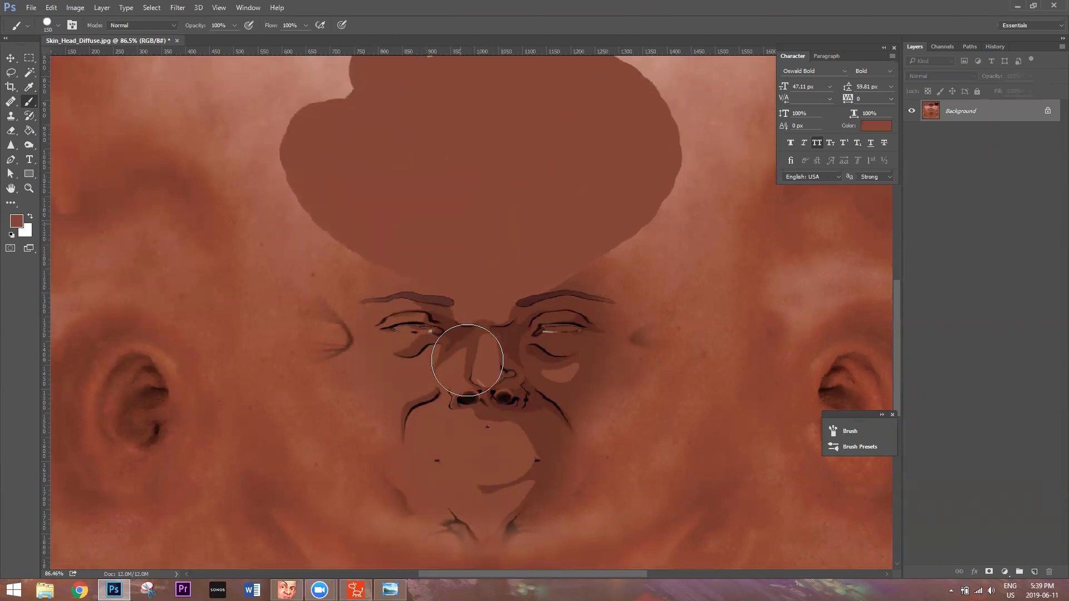
scroll(452, 383, "up", 2, "alt")
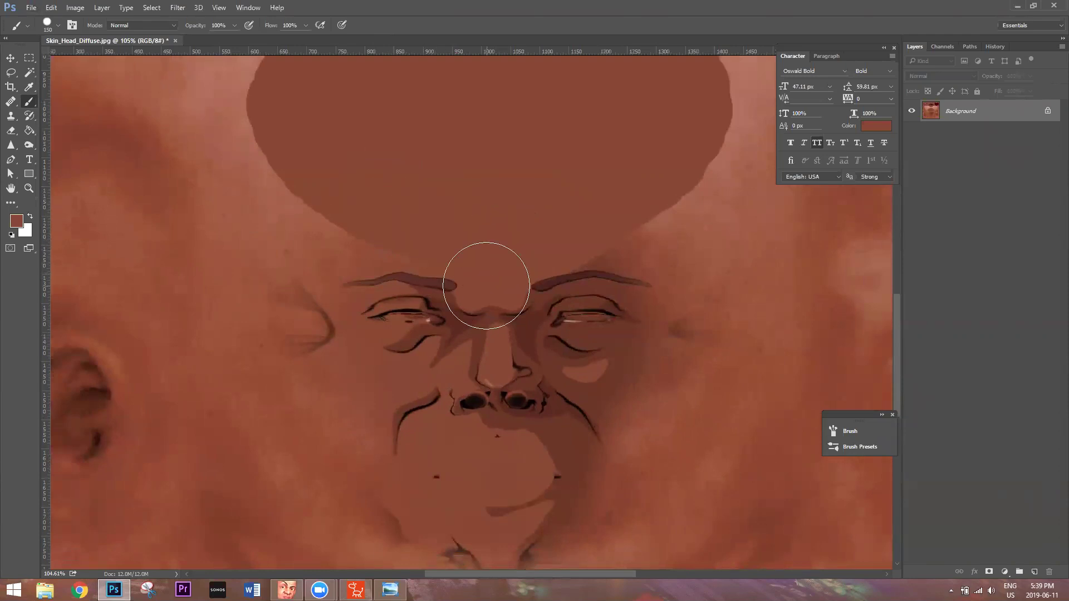
mouse_move(486, 286)
left_mouse_down()
mouse_move(448, 231)
mouse_move(331, 211)
mouse_move(247, 129)
mouse_move(235, 90)
mouse_move(321, 202)
mouse_move(389, 229)
mouse_move(295, 237)
left_mouse_up()
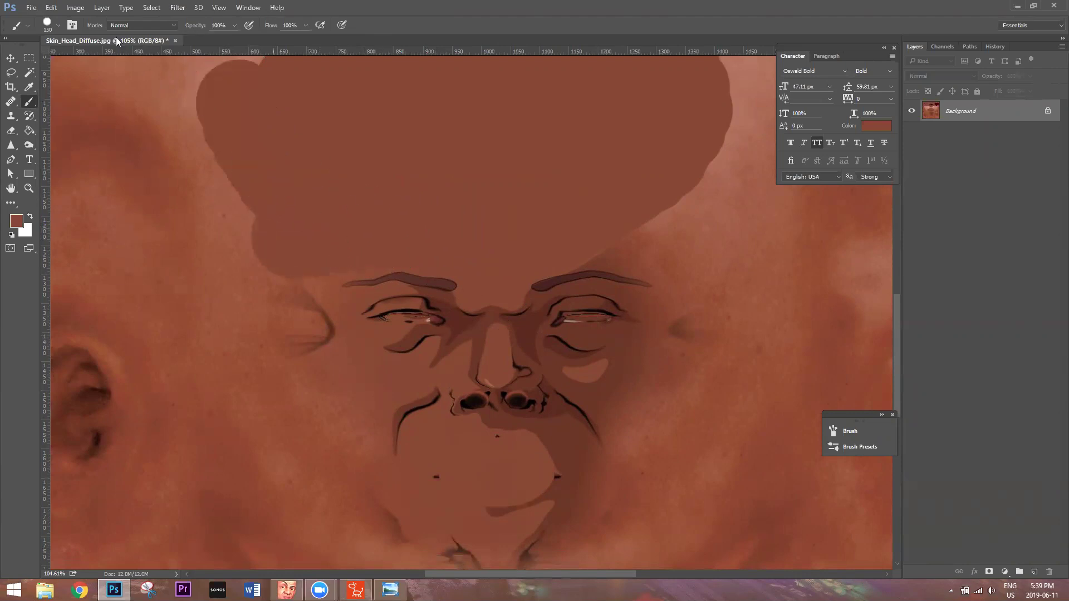
Lower the brush hardness to 42% and extend the forehead tone, plus a sampled dark tone over the shadowed cheek
left_click(59, 25)
left_click_drag(133, 88, 92, 86)
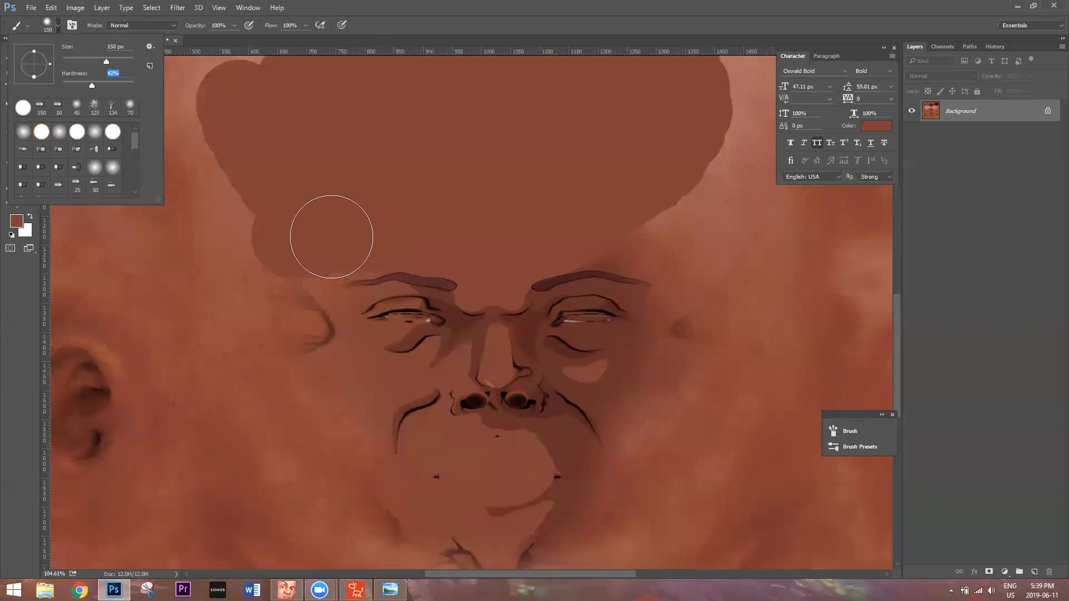
left_click(331, 236)
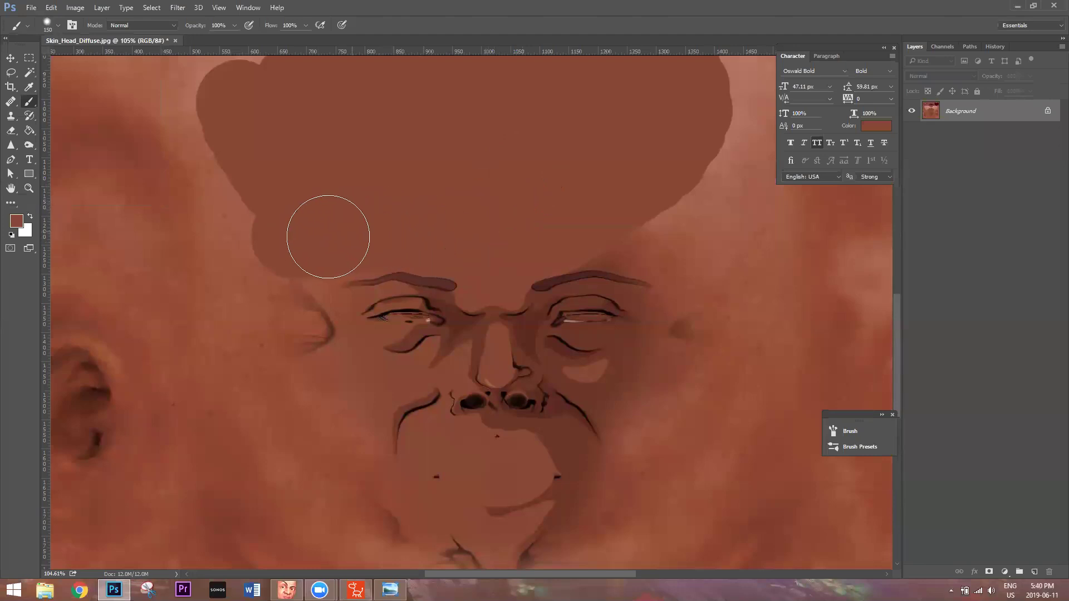
mouse_move(639, 217)
left_mouse_down()
mouse_move(557, 223)
mouse_move(640, 198)
mouse_move(612, 215)
mouse_move(556, 222)
mouse_move(618, 202)
mouse_move(703, 107)
mouse_move(639, 210)
mouse_move(759, 135)
mouse_move(718, 42)
mouse_move(743, 75)
left_mouse_up()
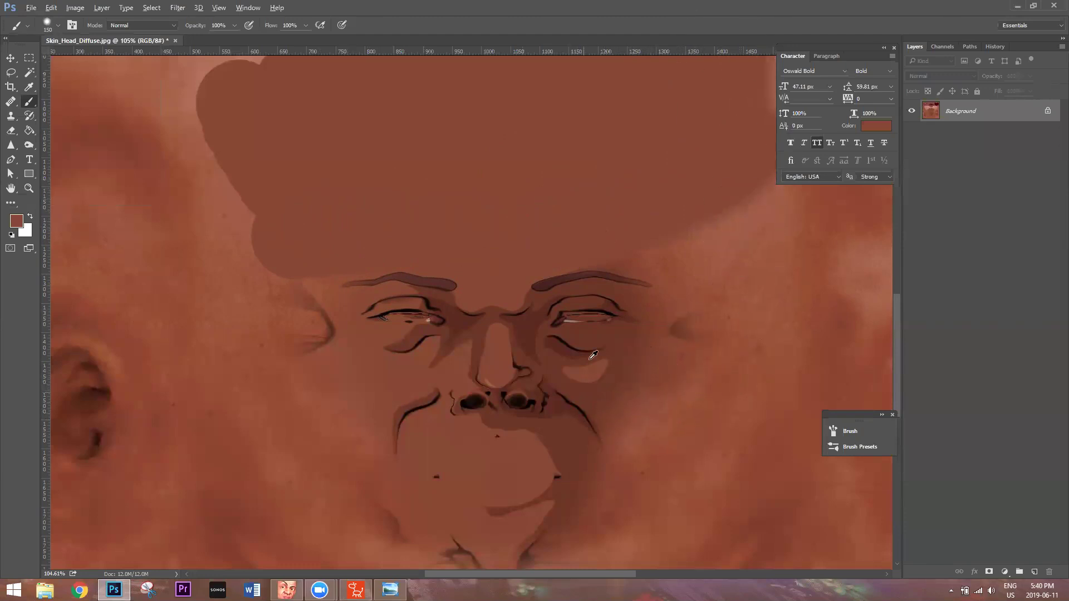
left_click(624, 342, "alt")
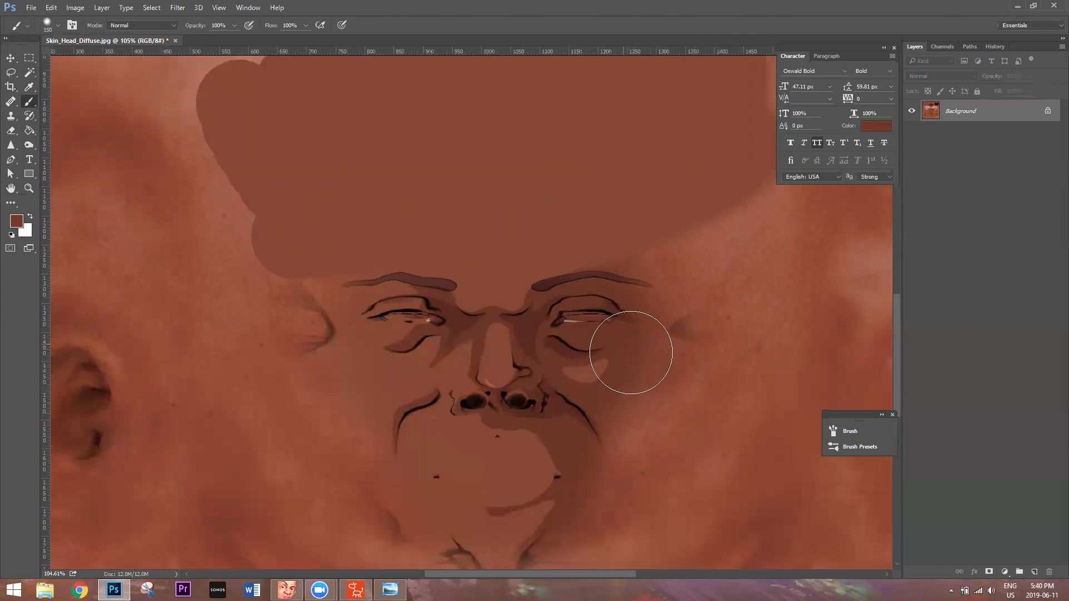
mouse_move(649, 369)
left_mouse_down()
mouse_move(644, 423)
mouse_move(655, 434)
mouse_move(643, 436)
mouse_move(625, 488)
mouse_move(668, 470)
mouse_move(684, 322)
mouse_move(701, 289)
mouse_move(692, 247)
mouse_move(673, 267)
mouse_move(689, 289)
mouse_move(694, 258)
mouse_move(673, 251)
mouse_move(660, 262)
mouse_move(677, 247)
mouse_move(630, 265)
mouse_move(681, 284)
mouse_move(626, 261)
left_mouse_up()
Switch to a hard round brush at 50 px and paint the shadow edge from the eyebrow out across the temple
key("bracketleft")
key("bracketleft")
key("bracketleft")
key("bracketleft")
key("bracketleft")
key("bracketleft")
key("bracketleft")
left_click(58, 25)
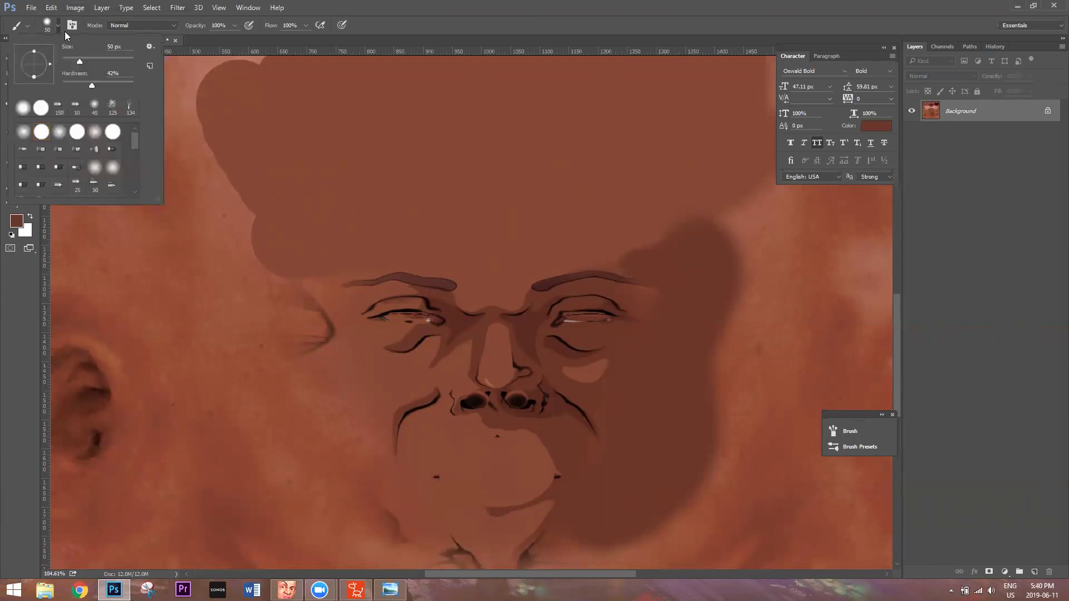
left_click(41, 132)
mouse_move(643, 261)
left_mouse_down()
mouse_move(741, 223)
mouse_move(678, 242)
mouse_move(786, 166)
mouse_move(747, 267)
mouse_move(729, 272)
mouse_move(741, 243)
mouse_move(810, 198)
mouse_move(764, 295)
mouse_move(739, 375)
mouse_move(747, 391)
mouse_move(735, 353)
mouse_move(759, 385)
mouse_move(815, 240)
mouse_move(807, 201)
mouse_move(807, 300)
mouse_move(714, 471)
mouse_move(805, 354)
left_mouse_up()
Enlarge the brush to 100 px and extend the dark shadow over the outer cheek down to the jaw
key("bracketright")
key("bracketright")
key("bracketright")
key("bracketright")
key("bracketright")
mouse_move(716, 382)
left_mouse_down()
mouse_move(684, 442)
mouse_move(585, 487)
mouse_move(619, 482)
mouse_move(639, 432)
mouse_move(618, 496)
mouse_move(597, 478)
left_mouse_up()
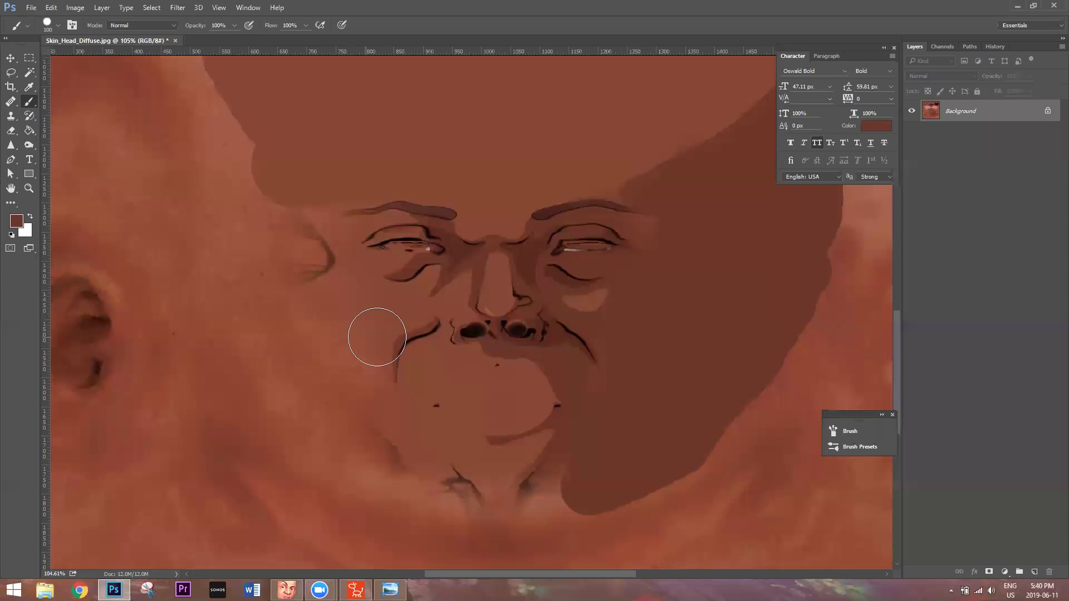
Undo the last stroke and cover the lit cheek, temple and jaw with skin tone sampled near the mouth
key("ctrl+alt+z")
left_click(437, 360, "alt")
mouse_move(351, 169)
left_mouse_down()
mouse_move(301, 198)
mouse_move(298, 225)
mouse_move(330, 297)
mouse_move(326, 238)
mouse_move(306, 212)
mouse_move(333, 177)
mouse_move(377, 168)
mouse_move(297, 202)
mouse_move(298, 239)
mouse_move(341, 290)
mouse_move(362, 343)
mouse_move(363, 395)
mouse_move(339, 408)
mouse_move(304, 321)
mouse_move(351, 446)
mouse_move(331, 423)
mouse_move(398, 457)
mouse_move(388, 462)
mouse_move(430, 470)
mouse_move(370, 459)
mouse_move(540, 541)
mouse_move(524, 546)
mouse_move(521, 522)
mouse_move(489, 495)
mouse_move(448, 484)
mouse_move(479, 481)
mouse_move(472, 499)
mouse_move(501, 465)
mouse_move(432, 526)
mouse_move(578, 459)
mouse_move(492, 543)
mouse_move(453, 557)
mouse_move(553, 482)
mouse_move(423, 562)
left_mouse_up()
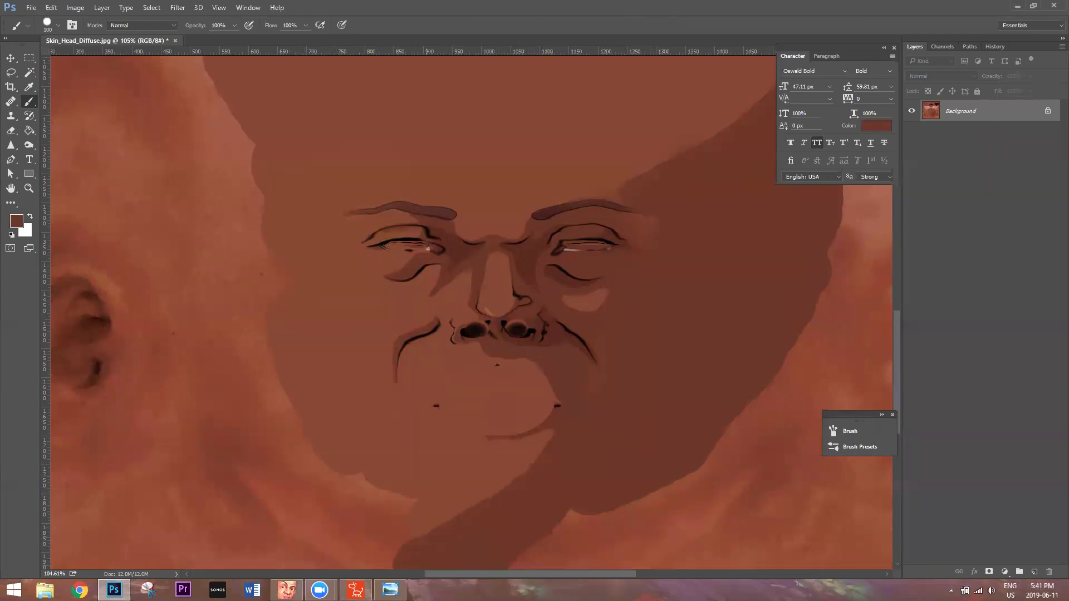
left_click(465, 453, "alt")
mouse_move(418, 494)
left_mouse_down()
mouse_move(369, 500)
mouse_move(416, 501)
left_mouse_up()
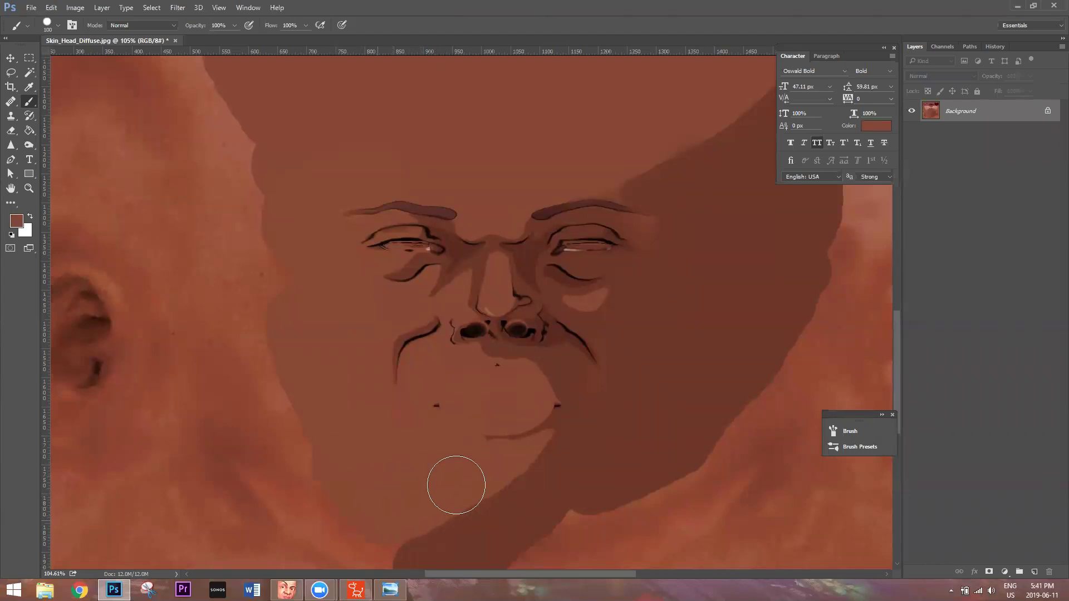
mouse_move(263, 360)
left_mouse_down()
mouse_move(252, 225)
mouse_move(282, 298)
mouse_move(241, 131)
mouse_move(217, 173)
left_mouse_up()
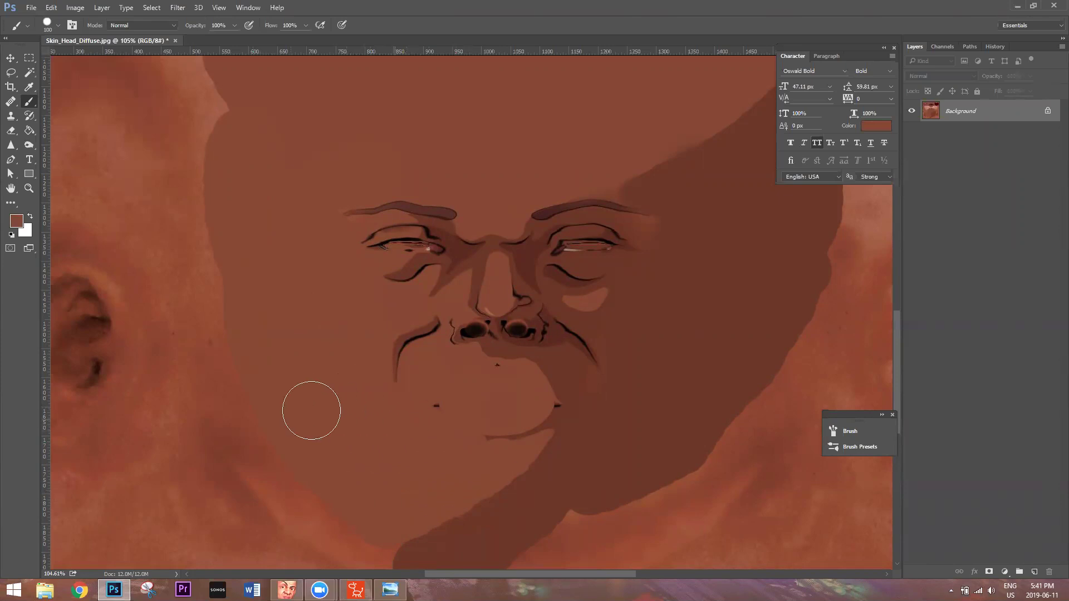
Extend the dark shadow along the lower jaw and save the head texture as a JPEG
scroll(665, 340, "down", 3, "alt")
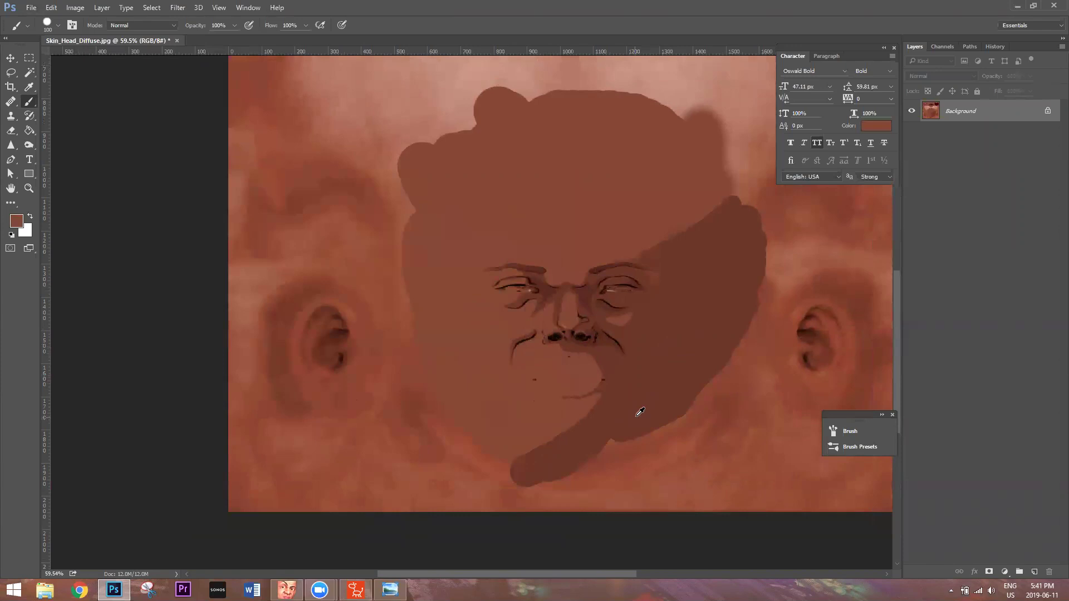
left_click_drag(663, 437, 714, 390)
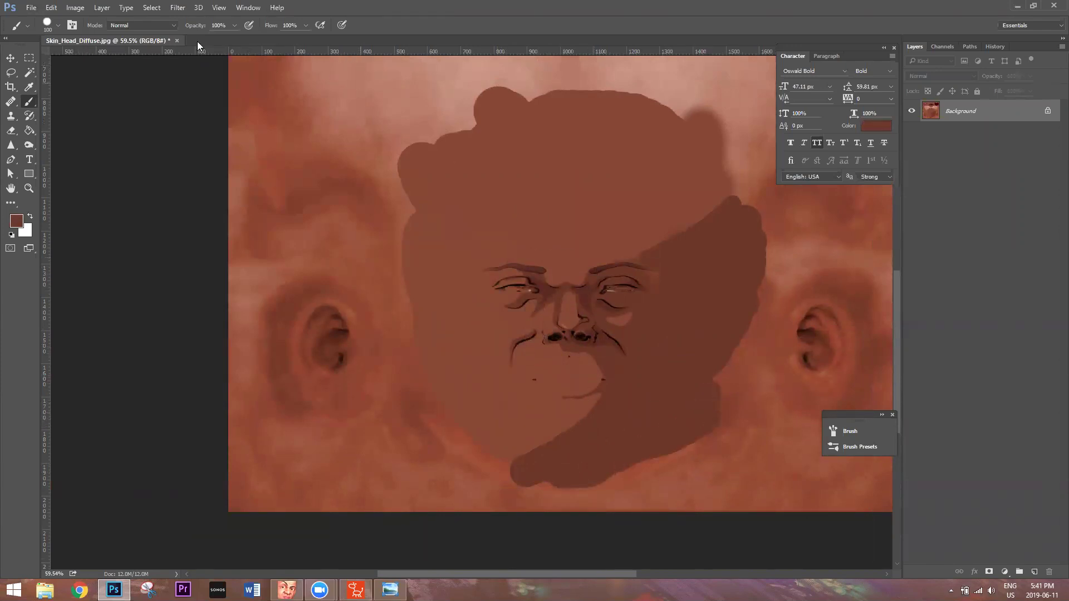
left_click(31, 10)
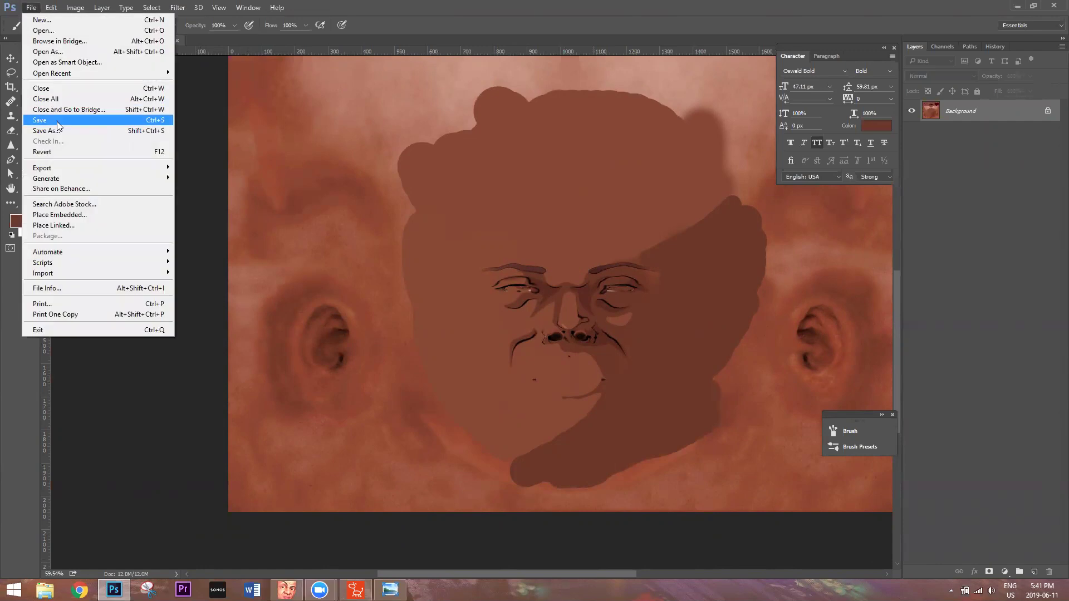
left_click(55, 119)
left_click(600, 162)
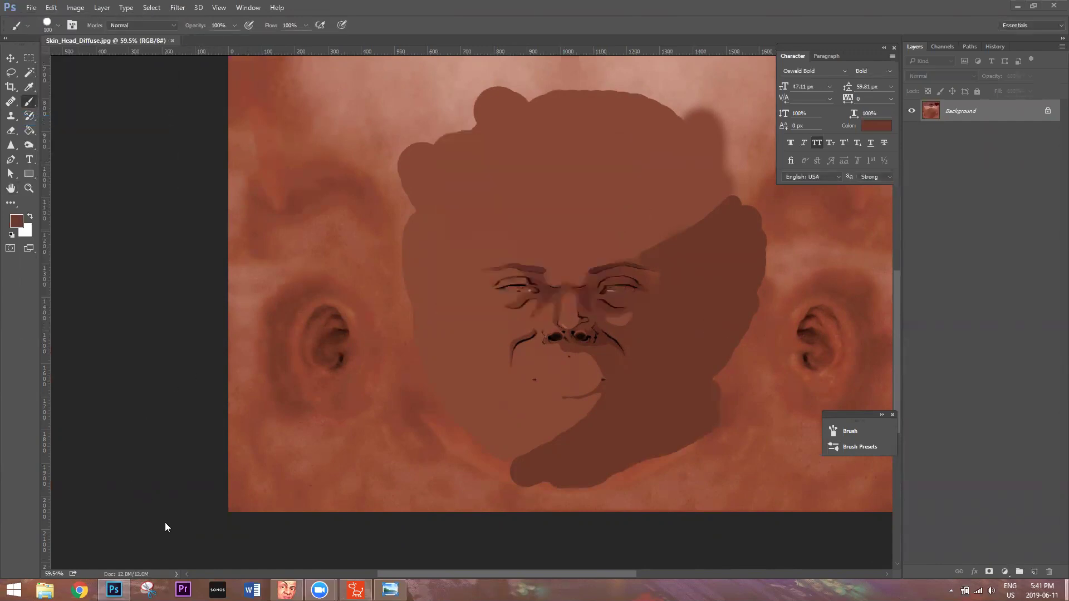
Switch to CrazyTalk 8, load the retouched image as the Skin_Head diffuse texture and close the texture settings
key("super+d")
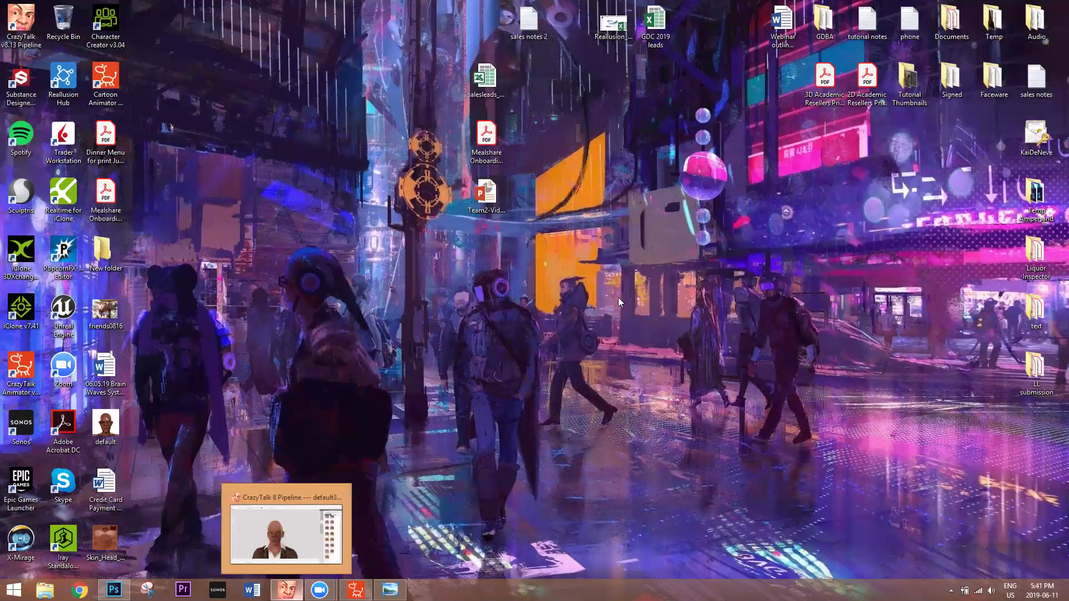
left_click(287, 590)
scroll(522, 198, "down", 5)
double_click(287, 255)
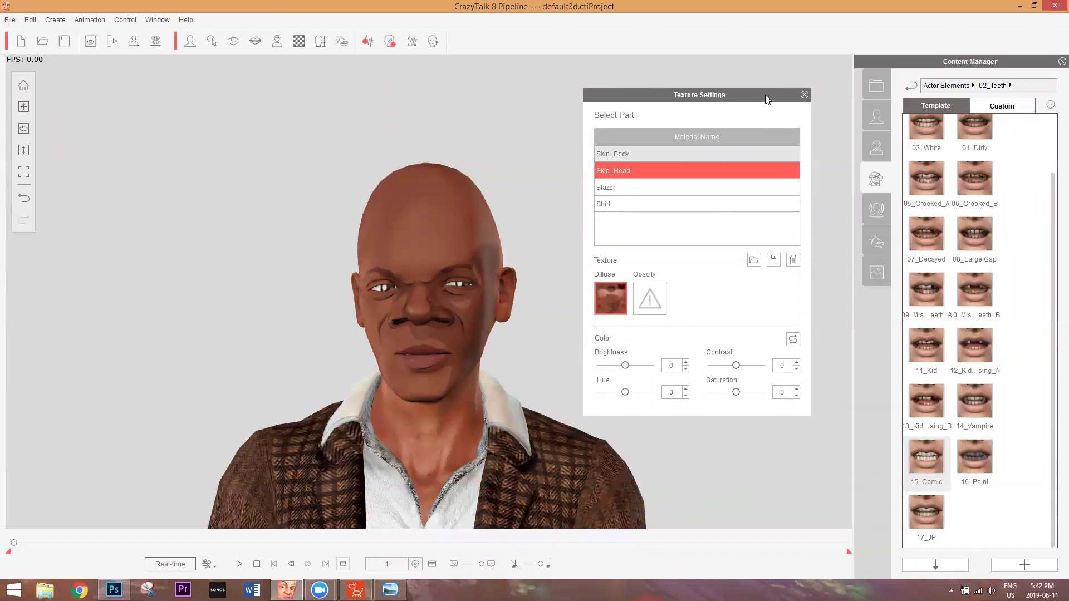
left_click(804, 95)
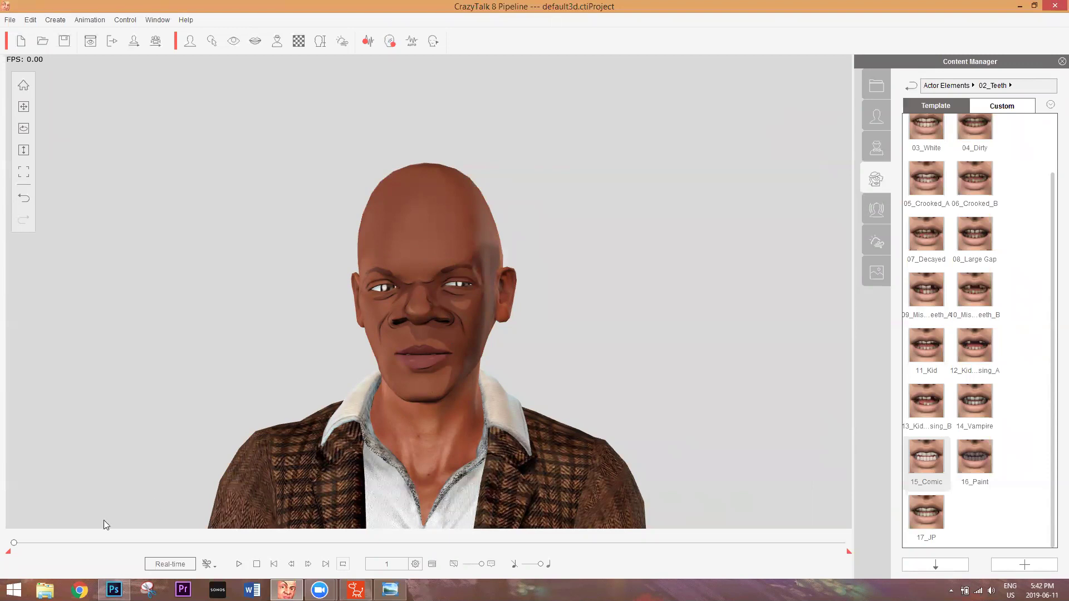
Move to frame 610 and turn the actor's head sideways with the Face Key Editor's muscle controls
left_click_drag(23, 549, 294, 536)
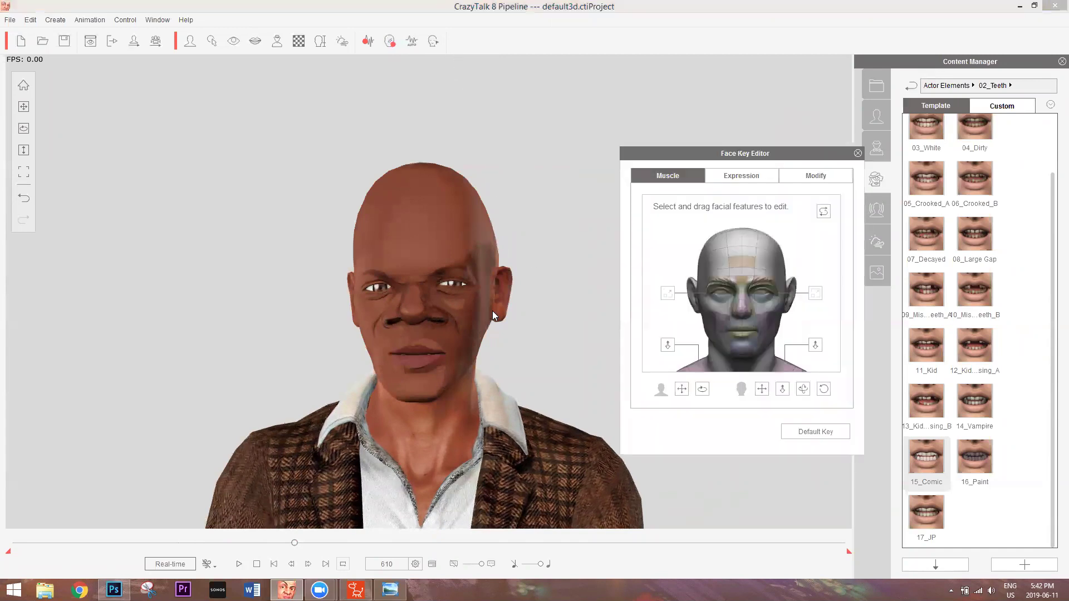
left_click(701, 390)
left_click(753, 175)
left_click(814, 175)
left_click(670, 175)
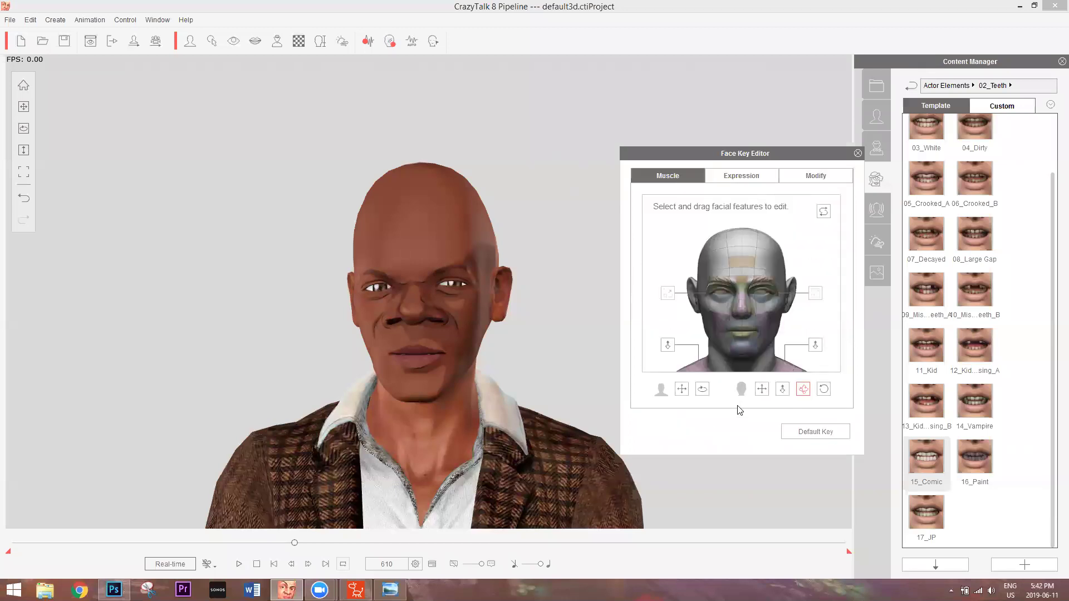
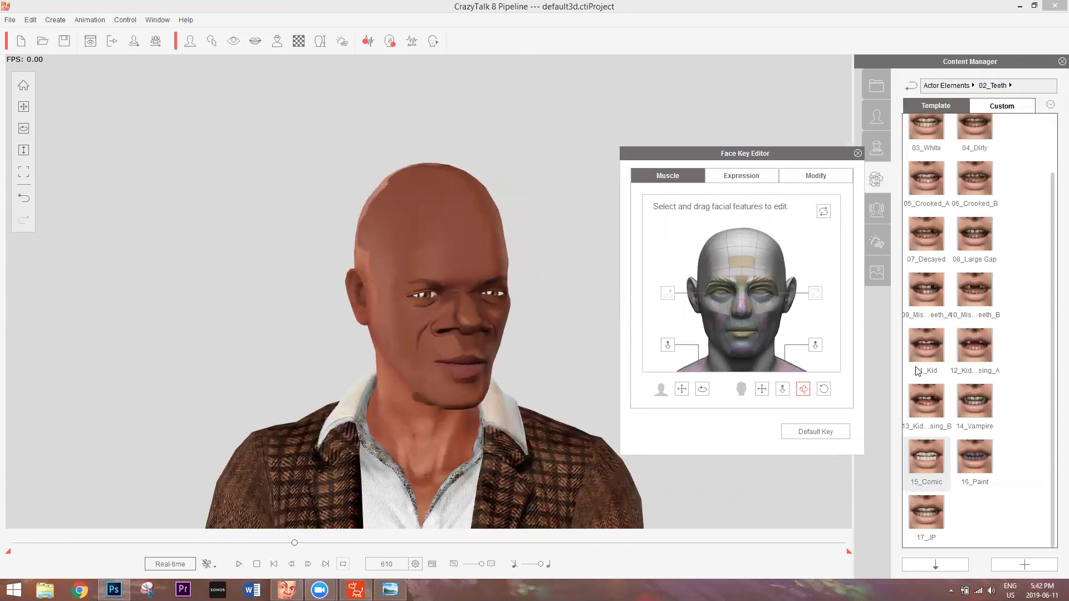
left_click(856, 153)
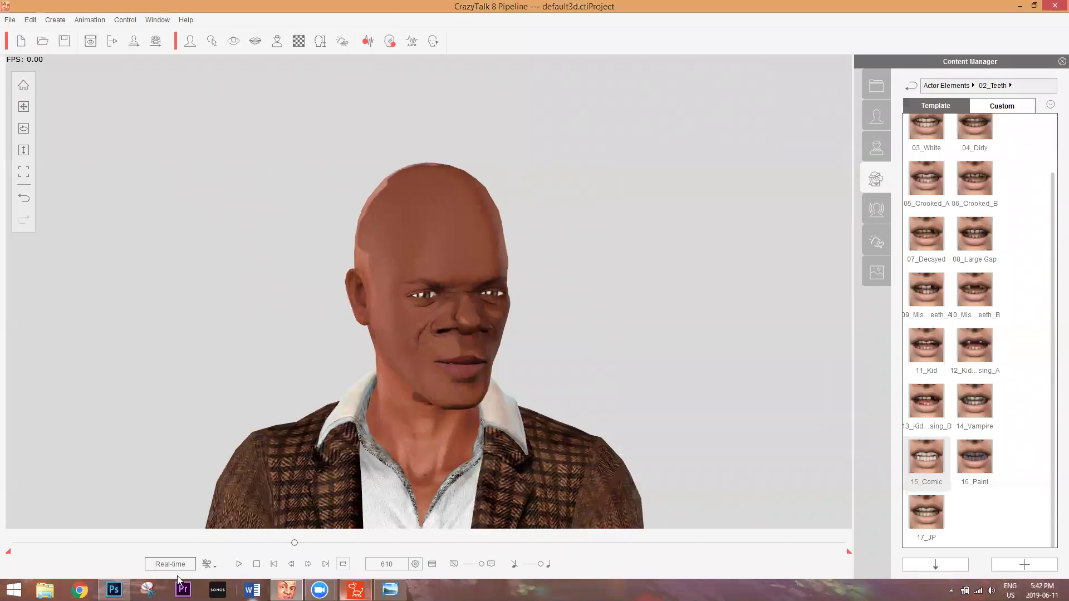
Switch to Photoshop and extend the sampled lit skin tone across the outer cheek and temple toward the ear
left_click(114, 590)
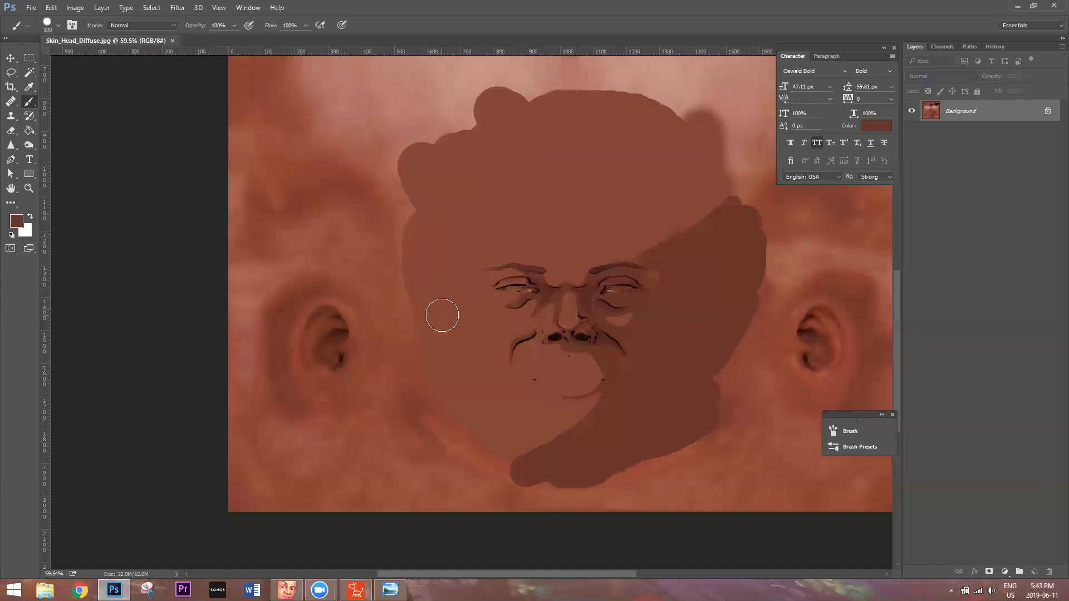
left_click(446, 315, "alt")
mouse_move(421, 337)
left_mouse_down()
mouse_move(401, 256)
mouse_move(415, 200)
mouse_move(424, 209)
mouse_move(389, 217)
mouse_move(378, 162)
mouse_move(392, 151)
mouse_move(358, 219)
mouse_move(372, 159)
mouse_move(411, 140)
mouse_move(367, 250)
left_mouse_up()
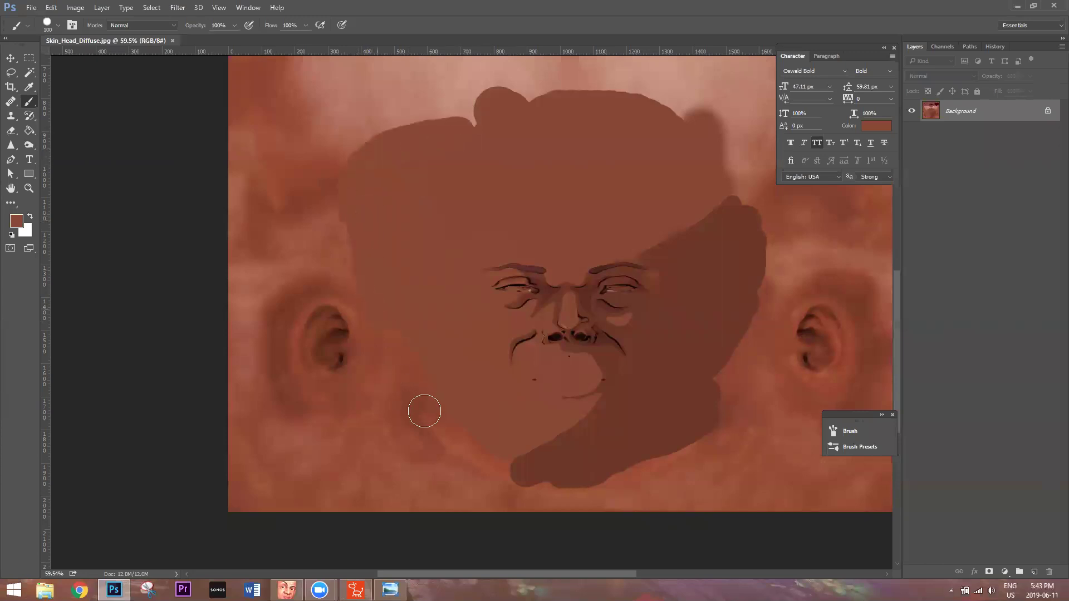
mouse_move(459, 451)
left_mouse_down()
mouse_move(426, 405)
mouse_move(402, 406)
mouse_move(379, 386)
left_mouse_up()
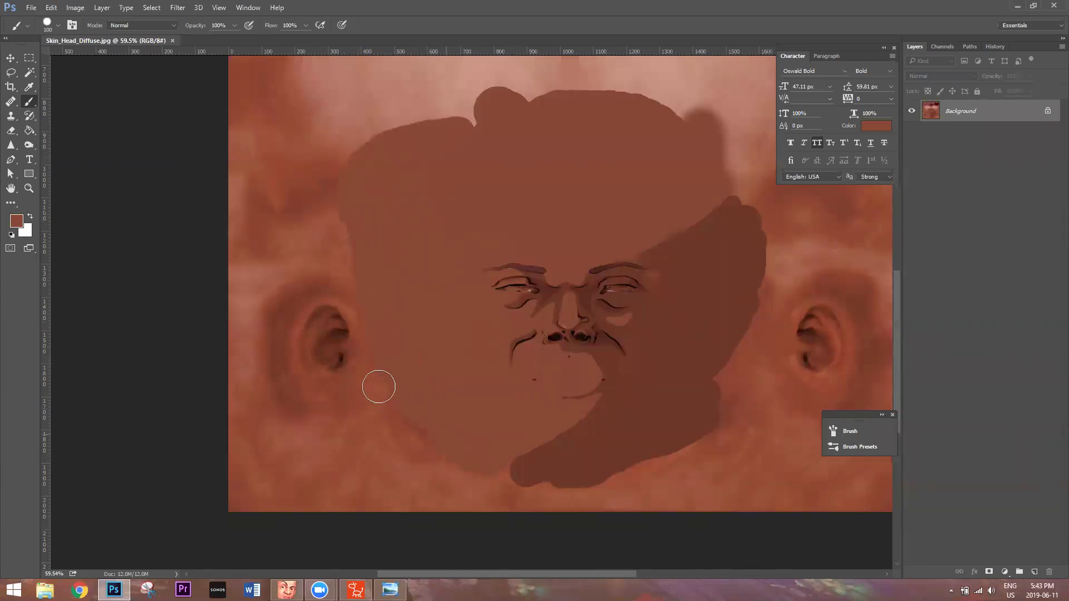
mouse_move(370, 297)
left_mouse_down()
mouse_move(342, 204)
mouse_move(370, 146)
left_mouse_up()
Widen the dark shadow toward the ear and extend the sampled skin tone over the upper forehead
left_click(737, 276, "alt")
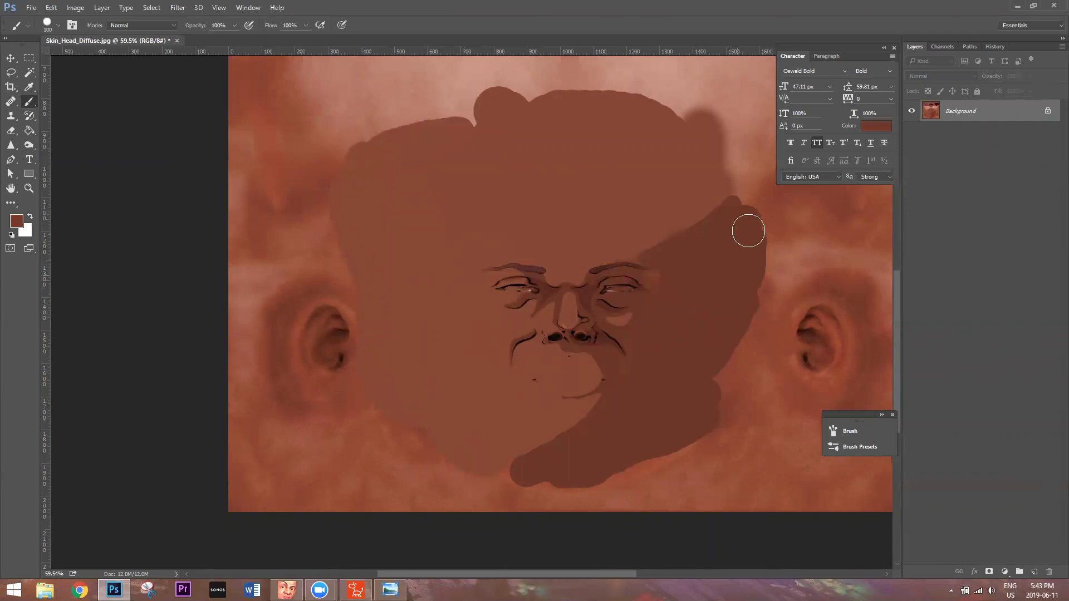
mouse_move(760, 246)
left_mouse_down()
mouse_move(760, 384)
mouse_move(730, 404)
mouse_move(732, 359)
mouse_move(752, 325)
mouse_move(746, 369)
mouse_move(707, 417)
mouse_move(741, 395)
mouse_move(735, 406)
mouse_move(720, 345)
left_mouse_up()
left_click(705, 191, "alt")
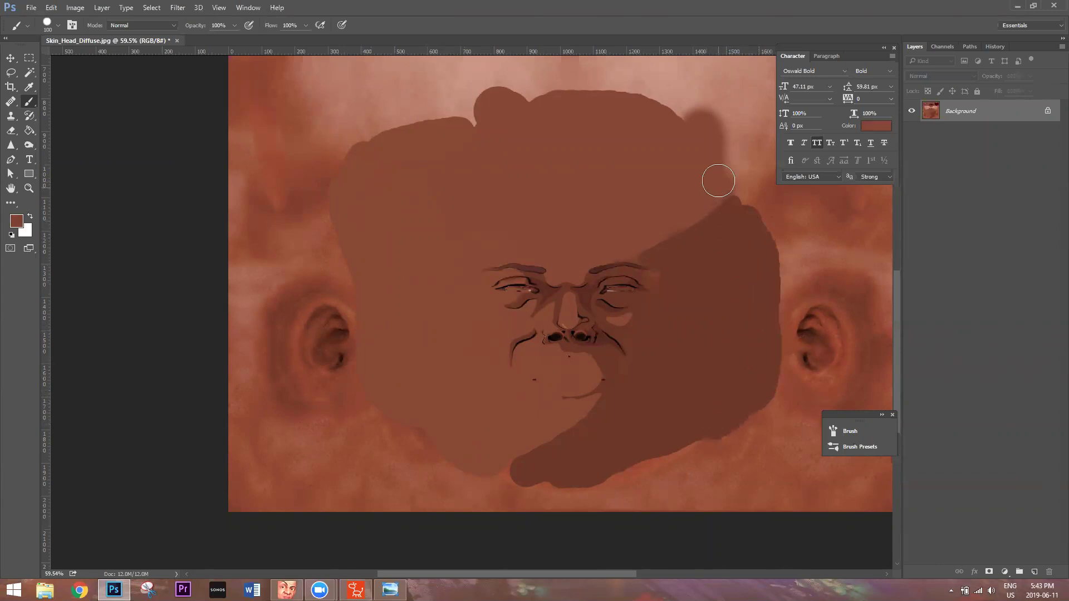
mouse_move(710, 182)
left_mouse_down()
mouse_move(763, 162)
mouse_move(651, 97)
mouse_move(697, 109)
mouse_move(580, 84)
mouse_move(490, 105)
mouse_move(518, 78)
left_mouse_up()
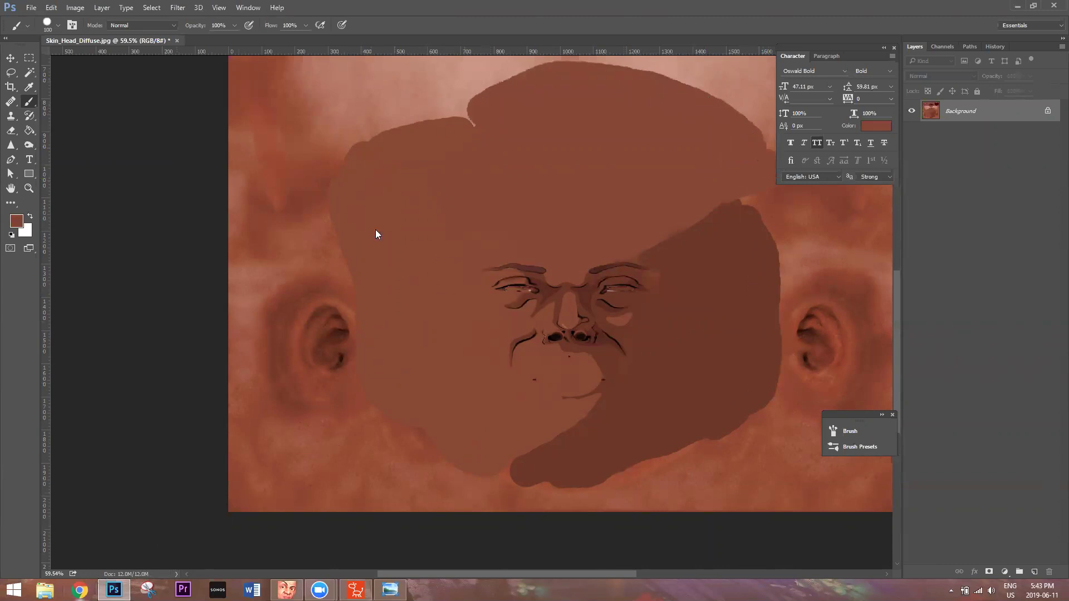
Switch to Google Chrome and select the web address for editing
left_click(79, 590)
left_click(179, 38)
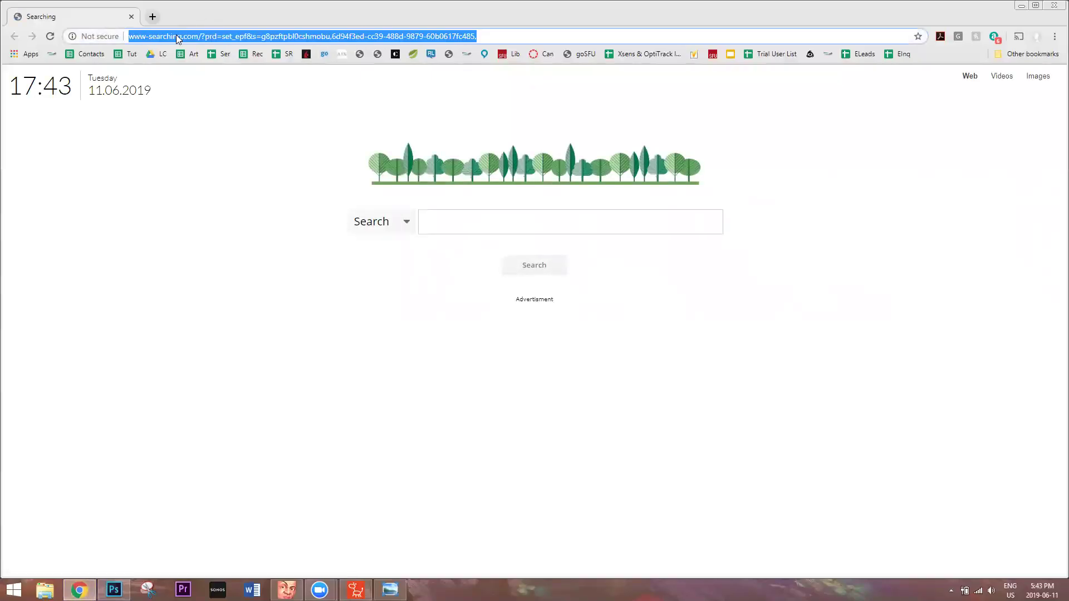
Search Google for "cartoon bandage" and show the image results
type("cartoon bandage")
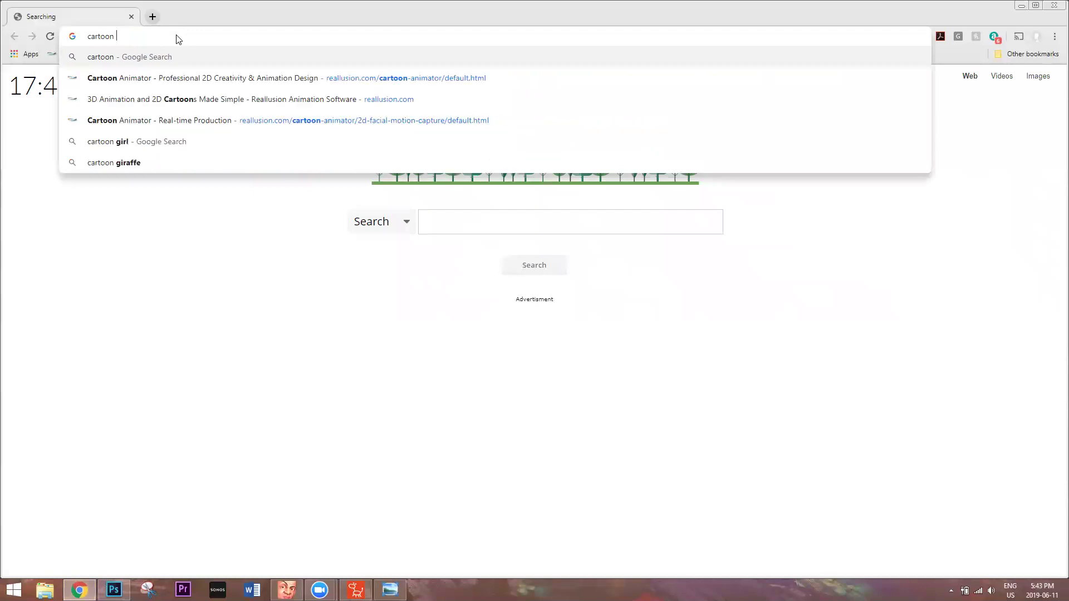
key("Return")
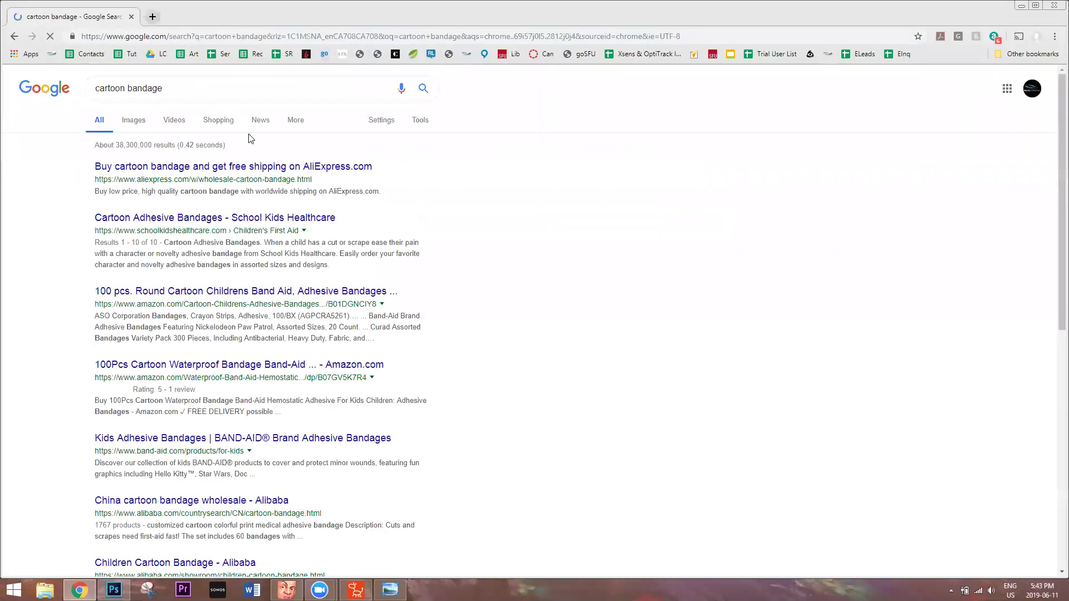
left_click(128, 122)
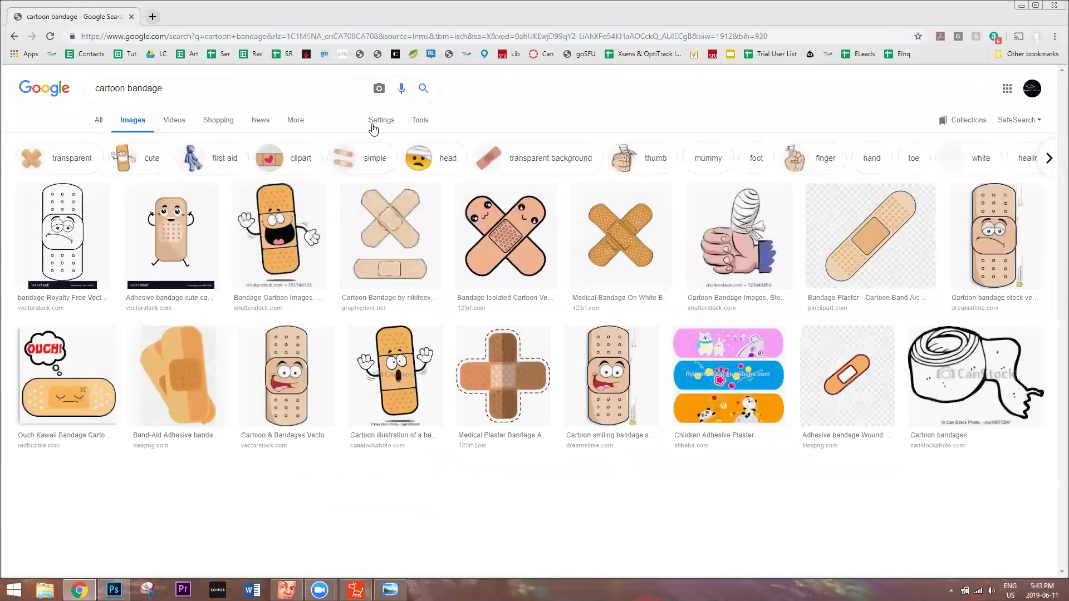
Run an advanced image search for cartoon bandage restricted to PNG files
left_click(382, 120)
left_click(395, 172)
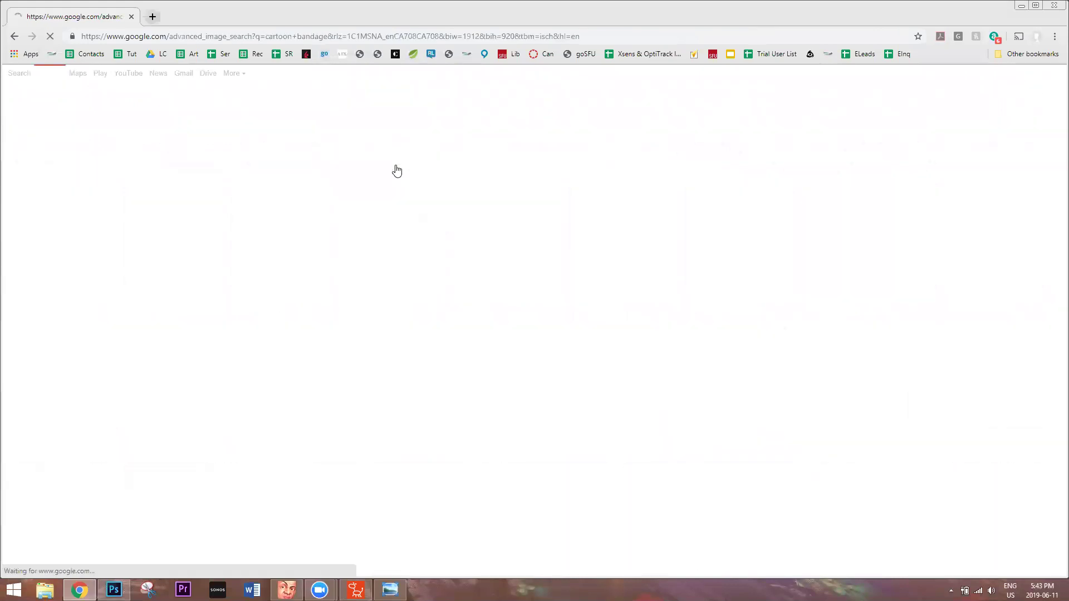
scroll(455, 268, "down", 3)
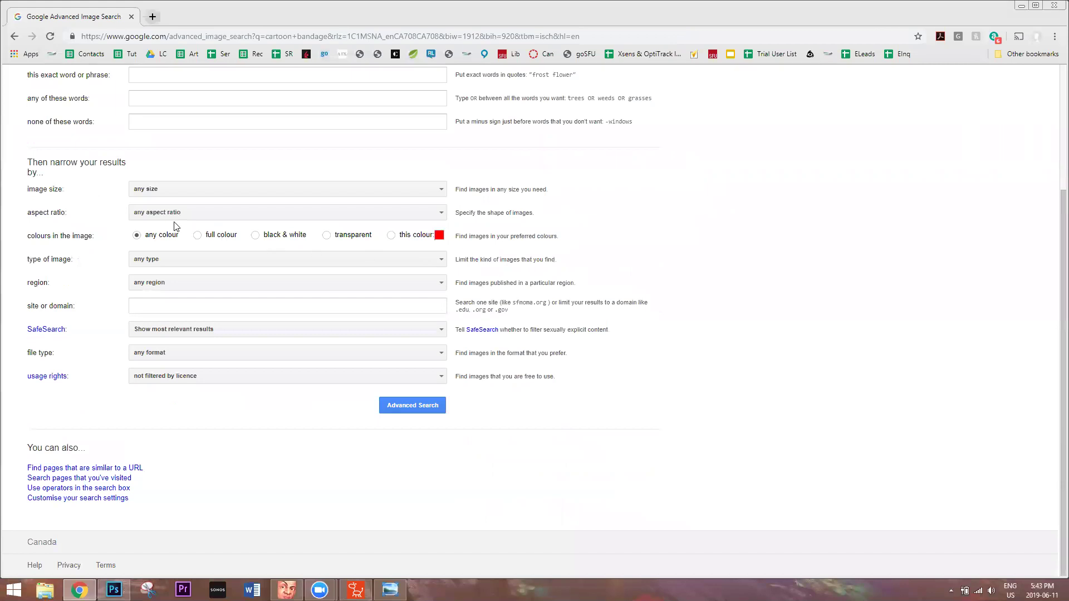
left_click(175, 261)
left_click(174, 261)
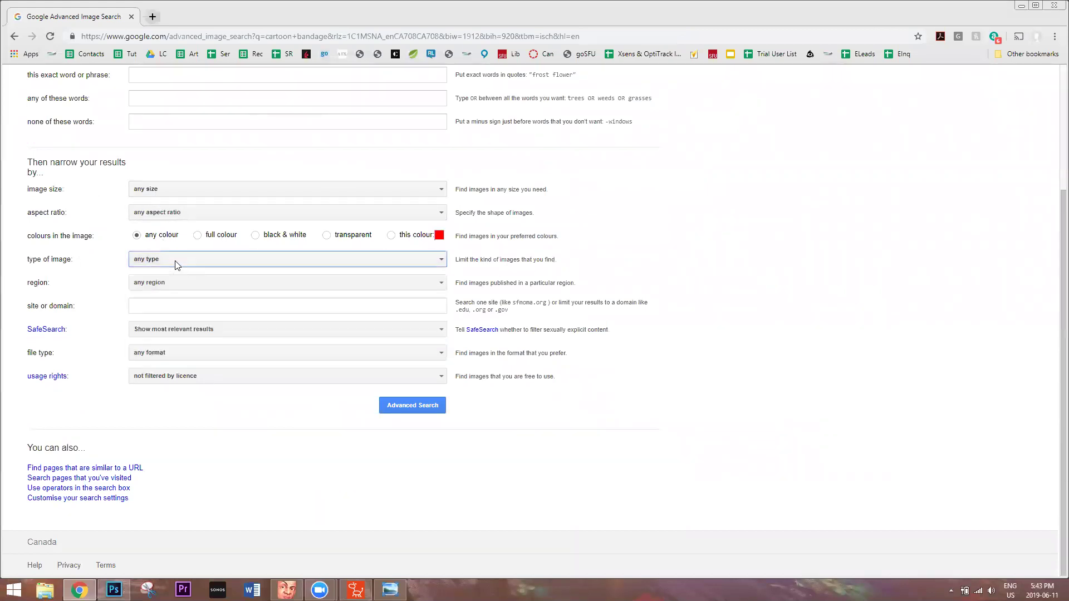
left_click(199, 353)
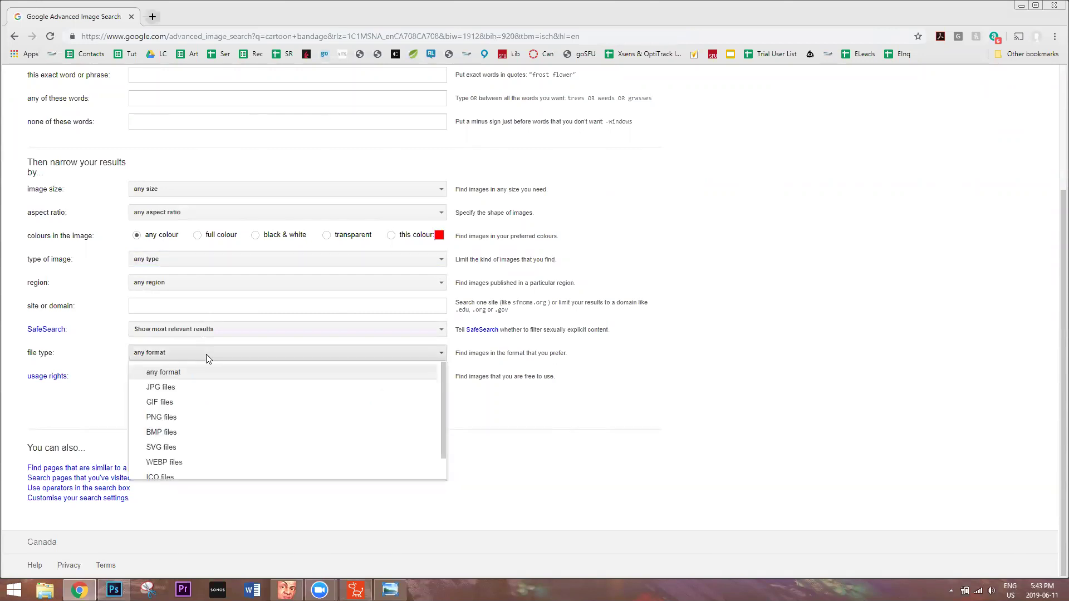
left_click(186, 416)
left_click(413, 407)
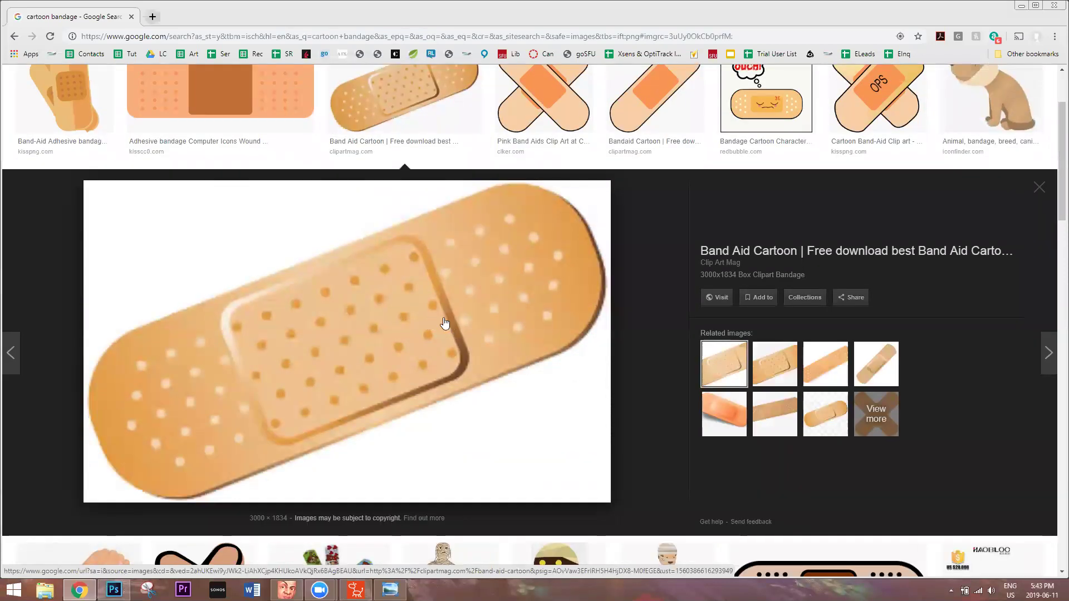
Open the source page of the 3000 × 1834 Band Aid Cartoon image in a new tab and browse its cliparts
right_click(449, 317)
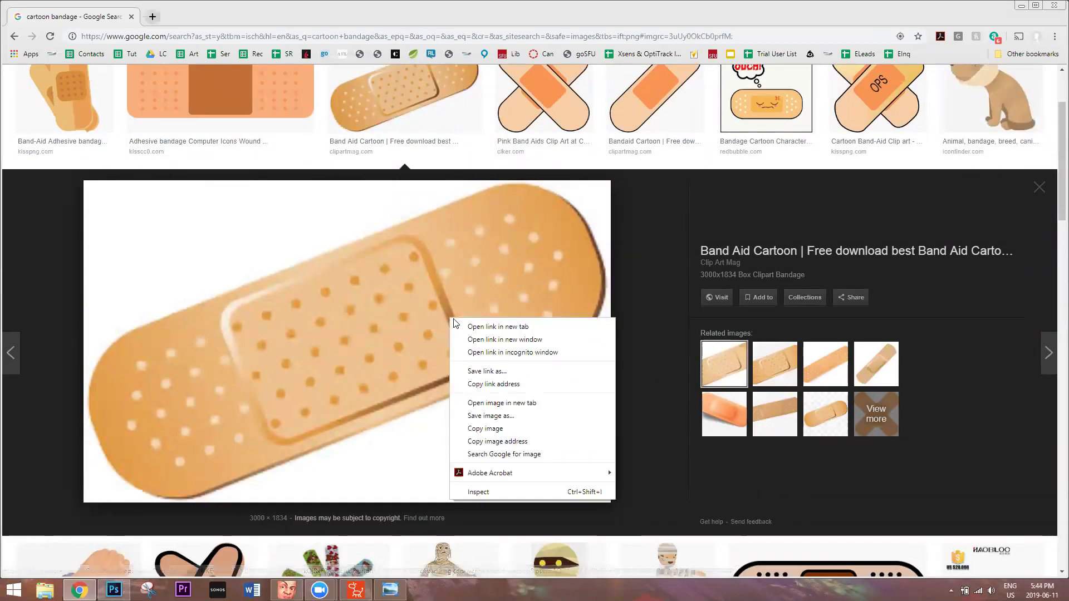
left_click(521, 327)
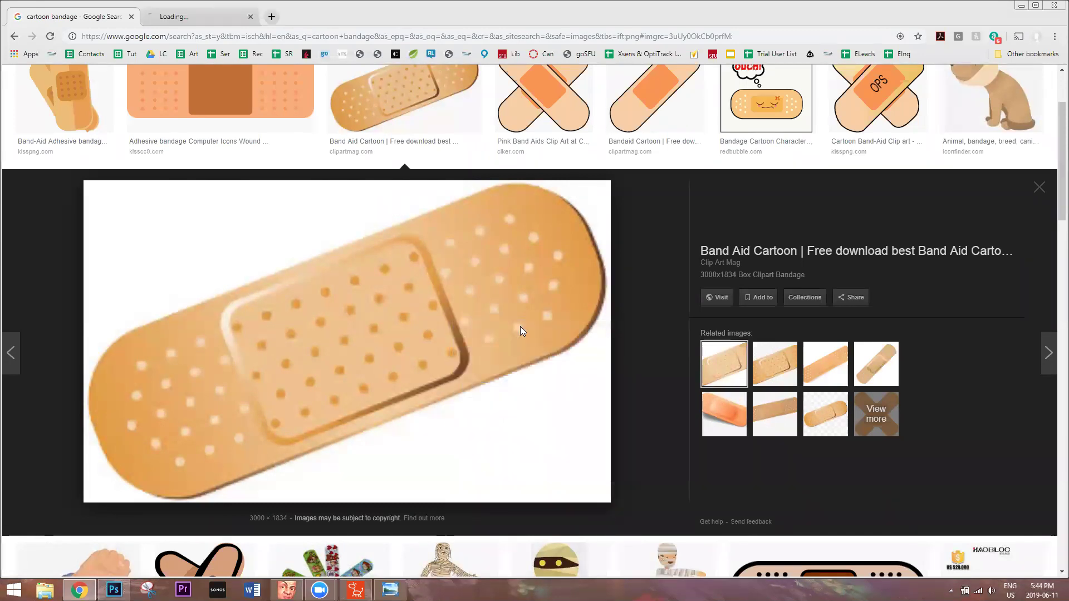
left_click(195, 16)
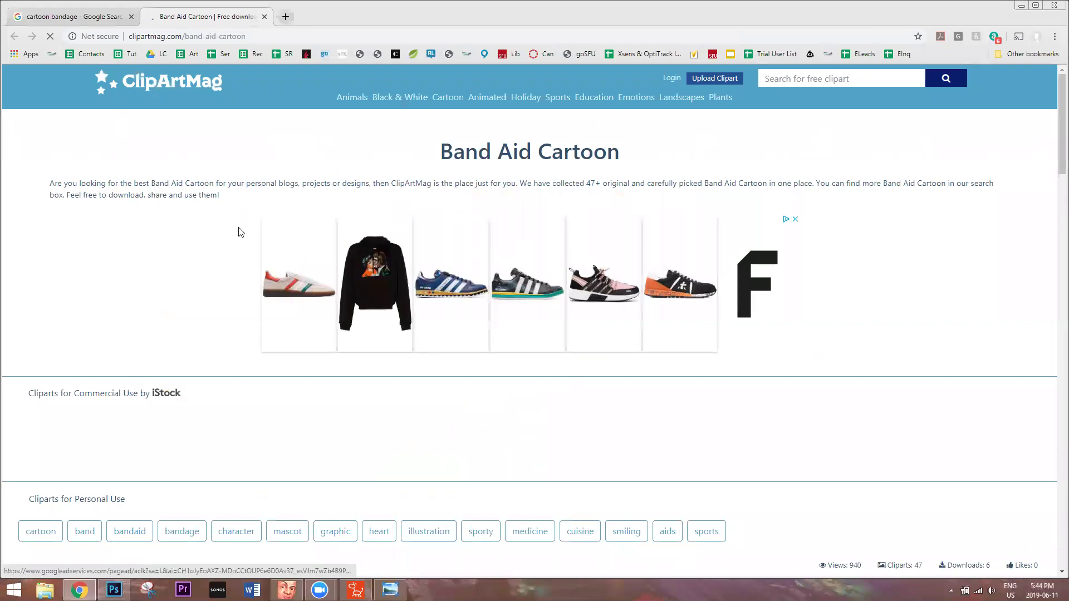
scroll(90, 358, "down", 5)
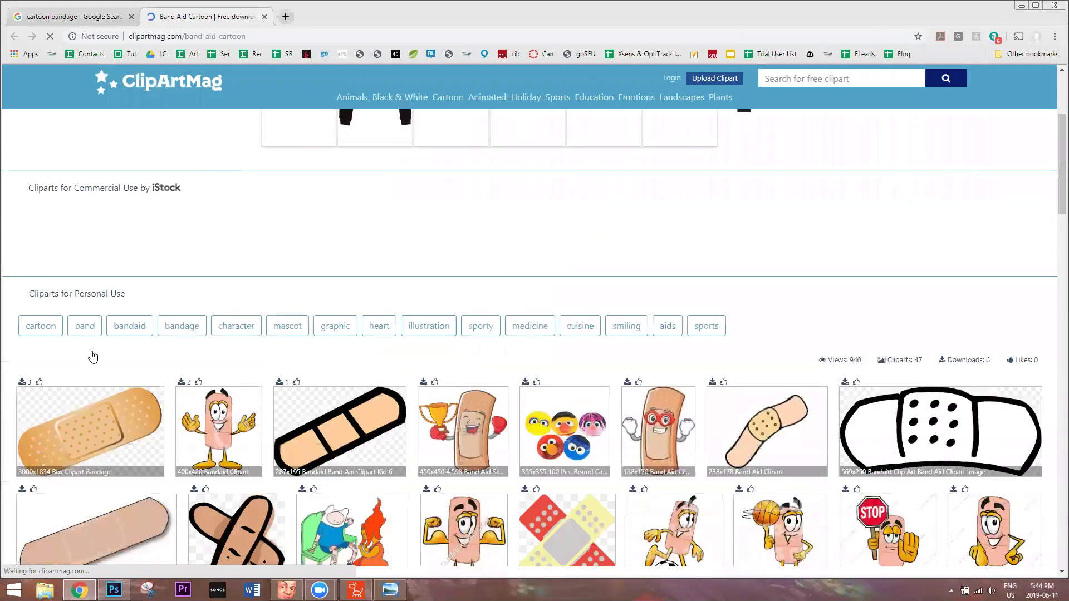
left_click(114, 358)
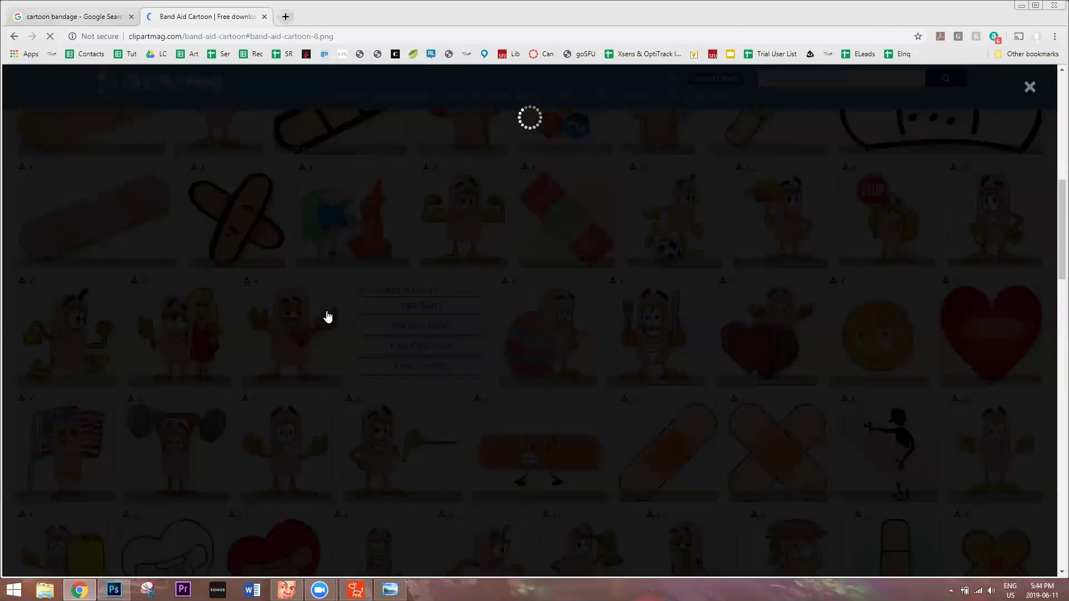
Return to the image results and save the related Bandaid Bandage Clipart image with transparent background to the Desktop as a PNG
key("ctrl+shift+Tab")
left_click(780, 363)
right_click(358, 321)
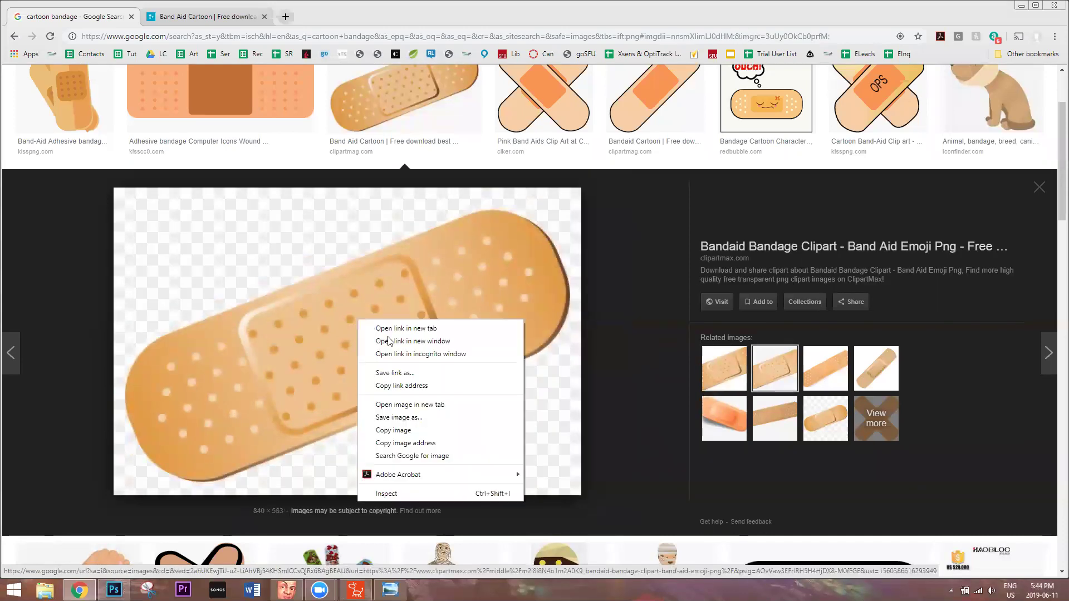
left_click(410, 419)
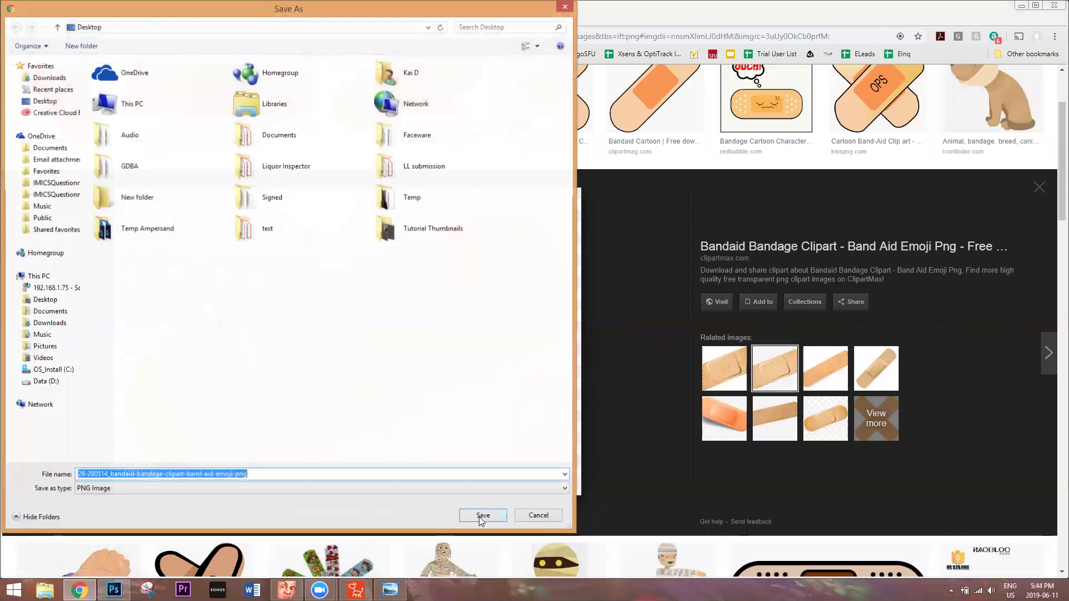
left_click(478, 517)
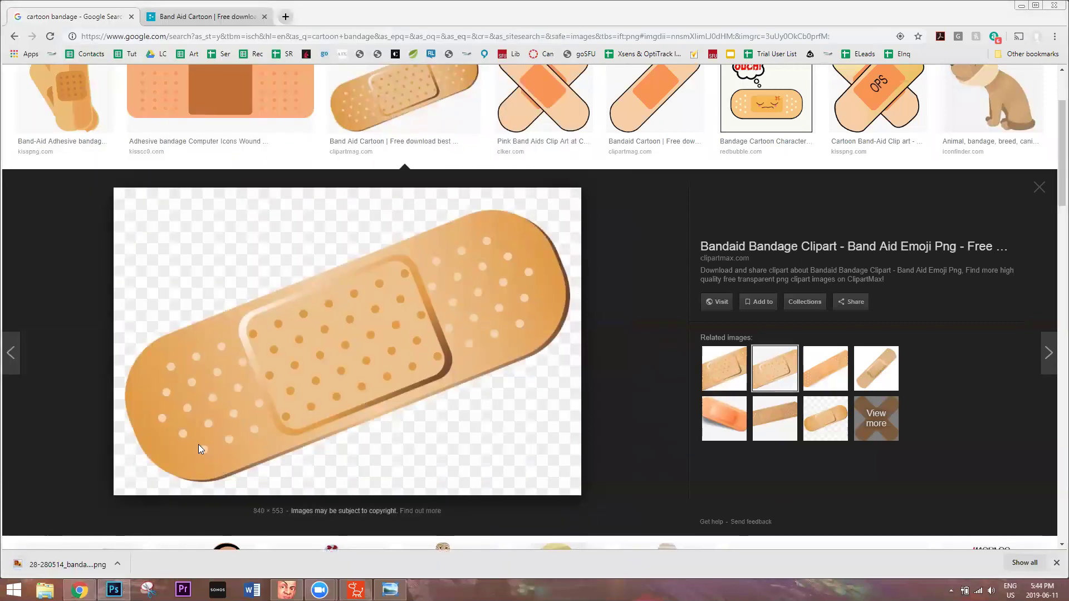
Try to place the saved band-aid emoji PNG from the Desktop into Skin_Head_Diffuse.jpg in Photoshop
key("super+d")
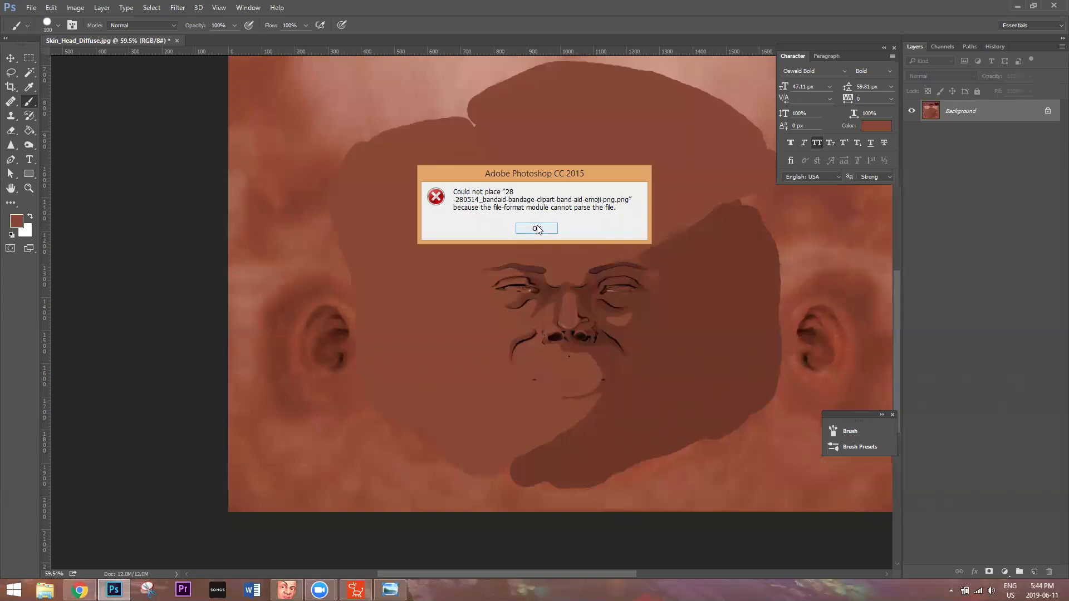
left_click(536, 228)
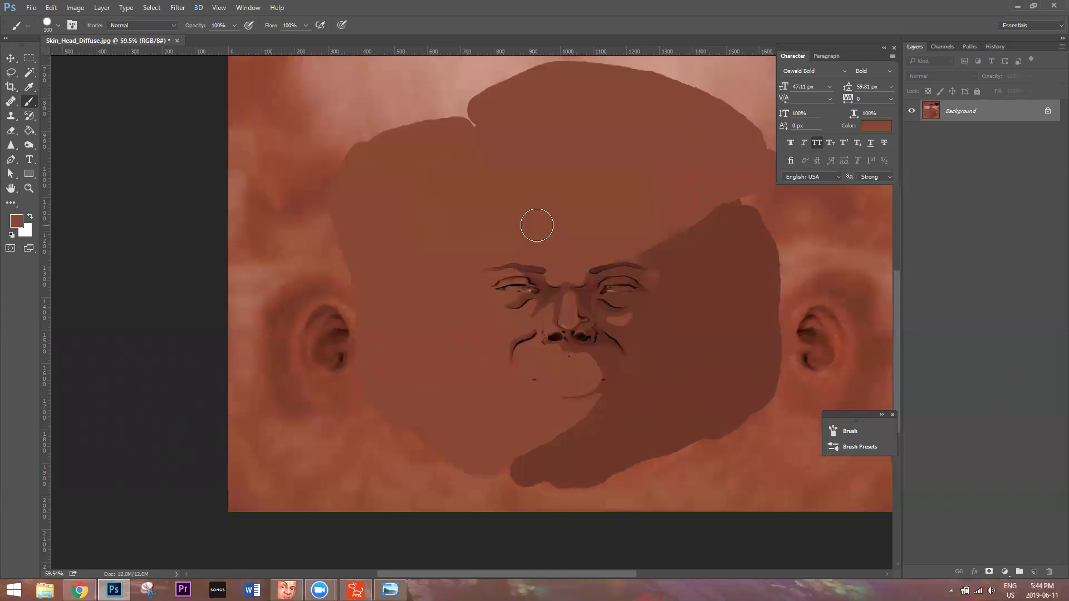
key("super+d")
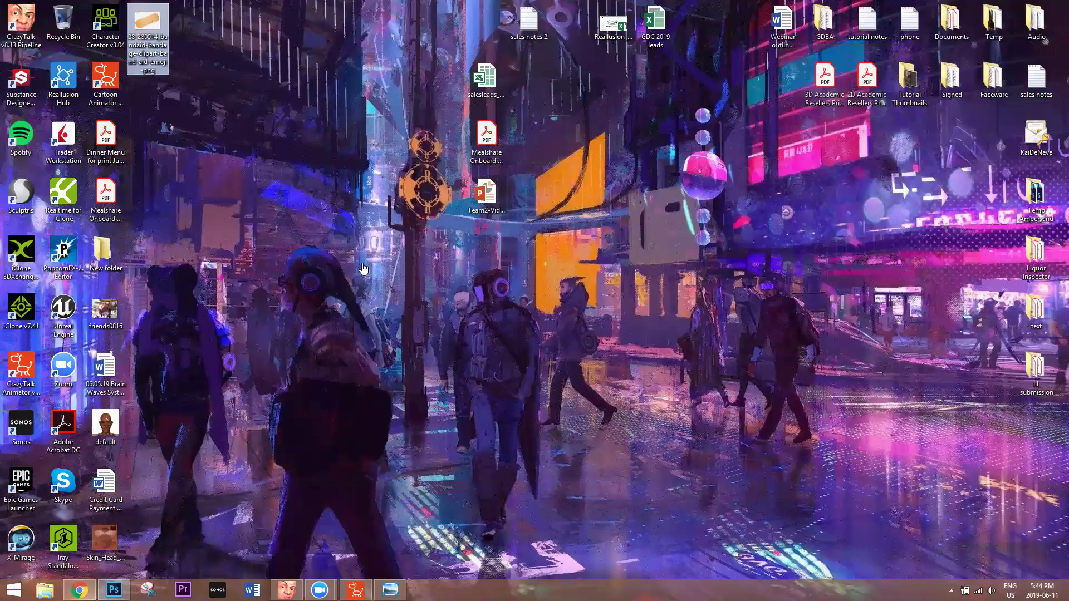
Switch back to Chrome and rerun the advanced image search for cartoon bandage with any file format
key("alt+Tab")
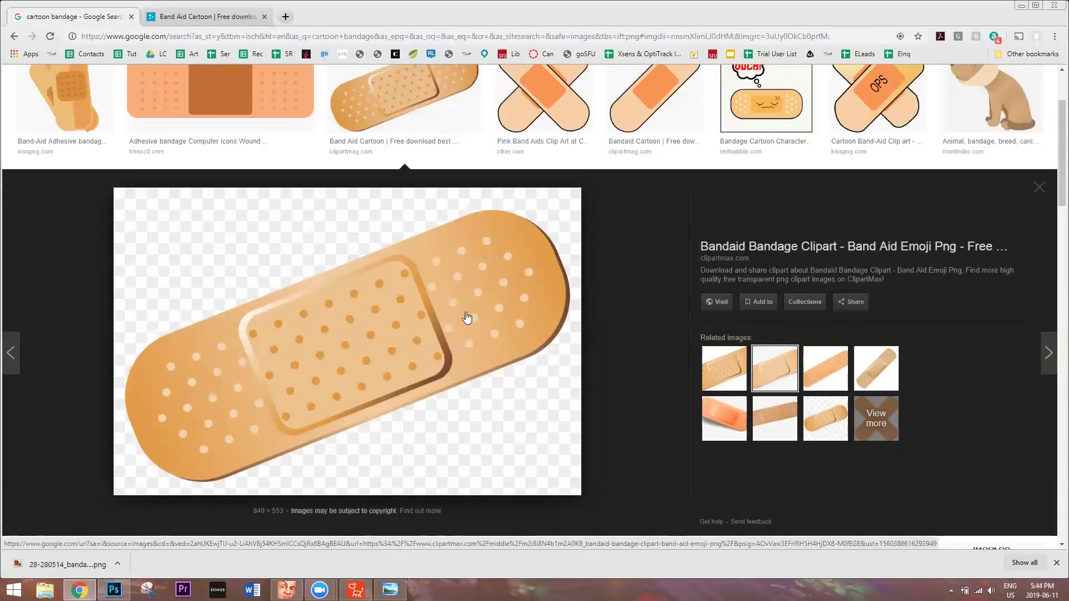
left_click(6, 354)
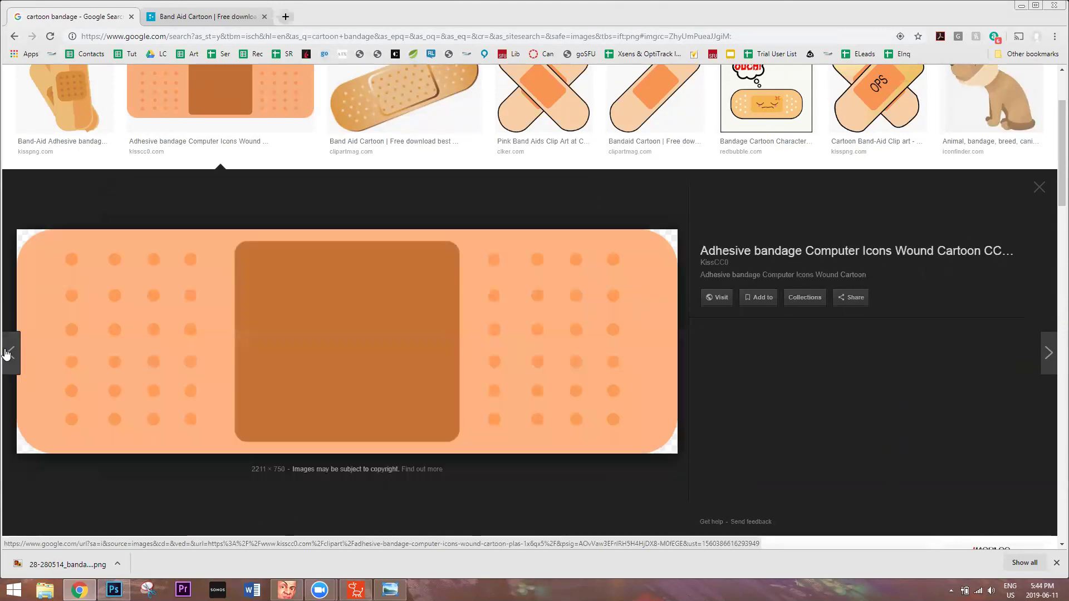
left_click(6, 354)
left_click(15, 37)
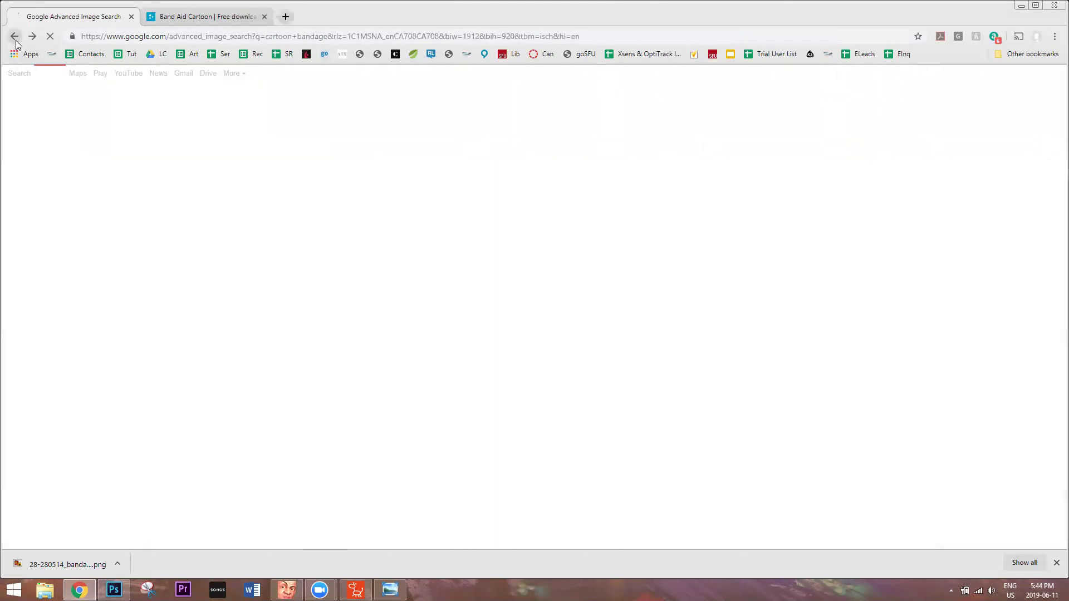
scroll(430, 391, "down", 3)
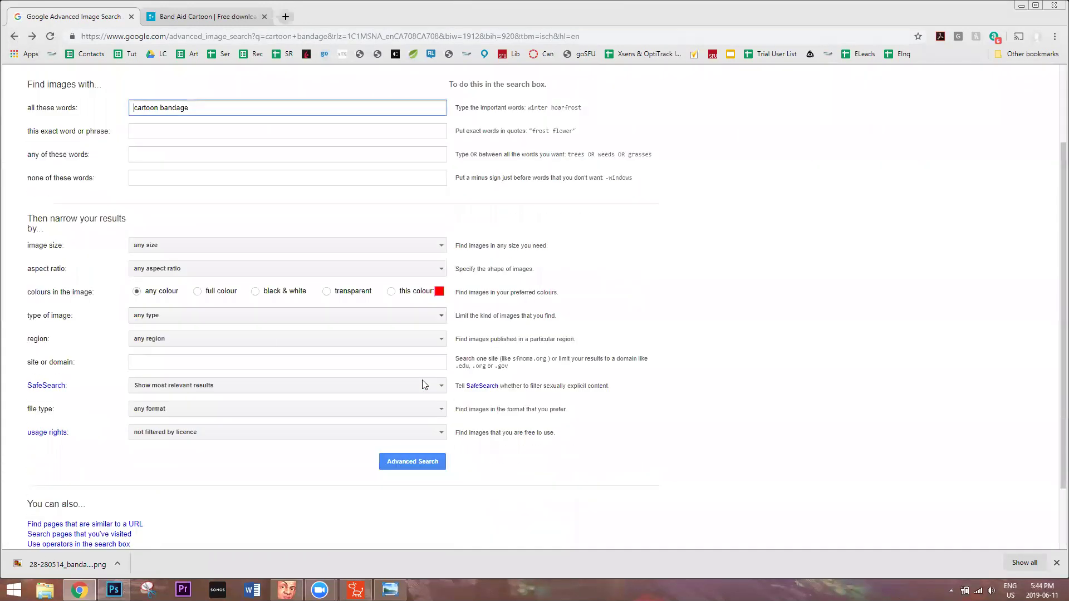
left_click(412, 461)
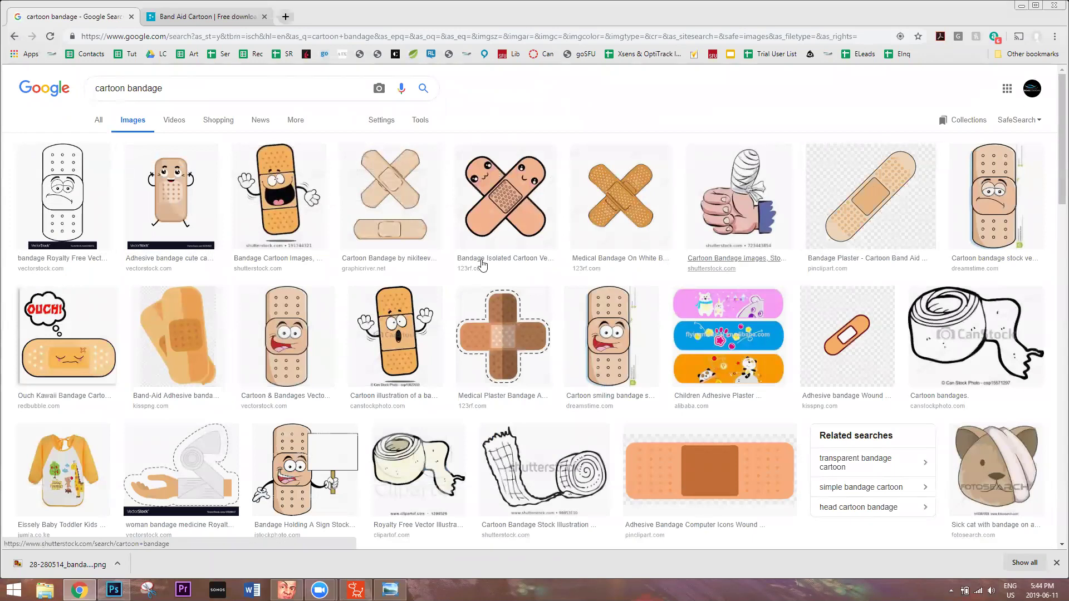
Save the Bandage Plaster - Cartoon Band Aid Clipart image from the results to the Desktop as a PNG
scroll(794, 219, "down", 1)
scroll(795, 219, "up", 1)
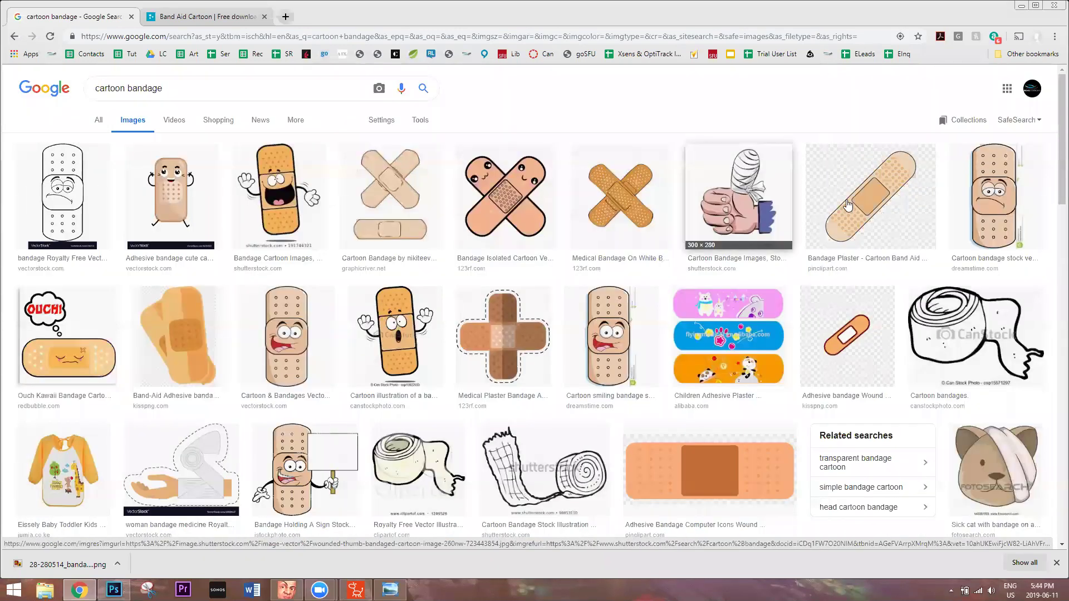
left_click(847, 206)
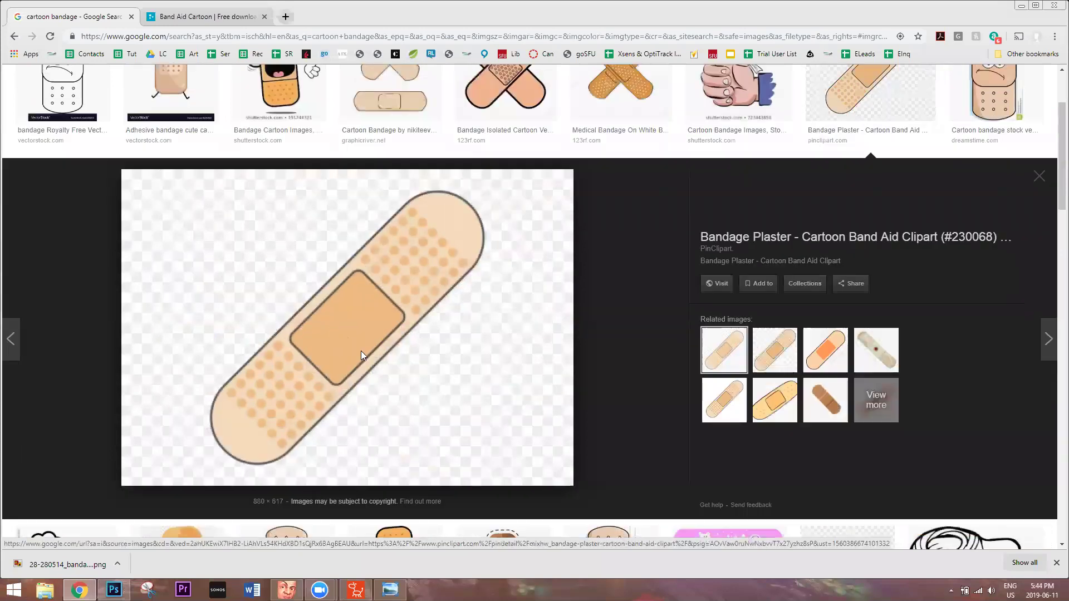
right_click(332, 329)
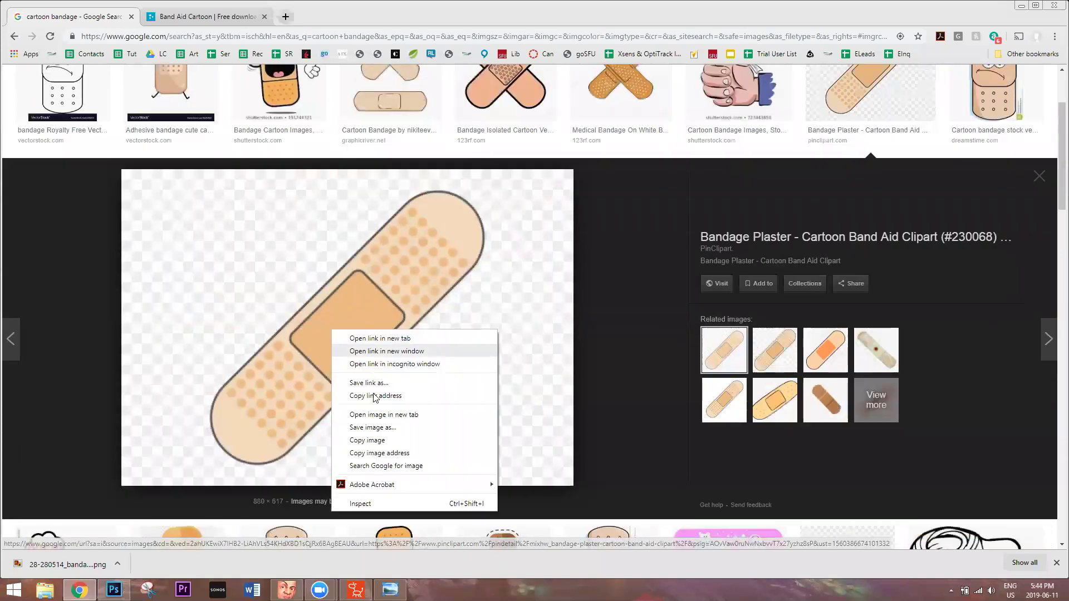
left_click(372, 428)
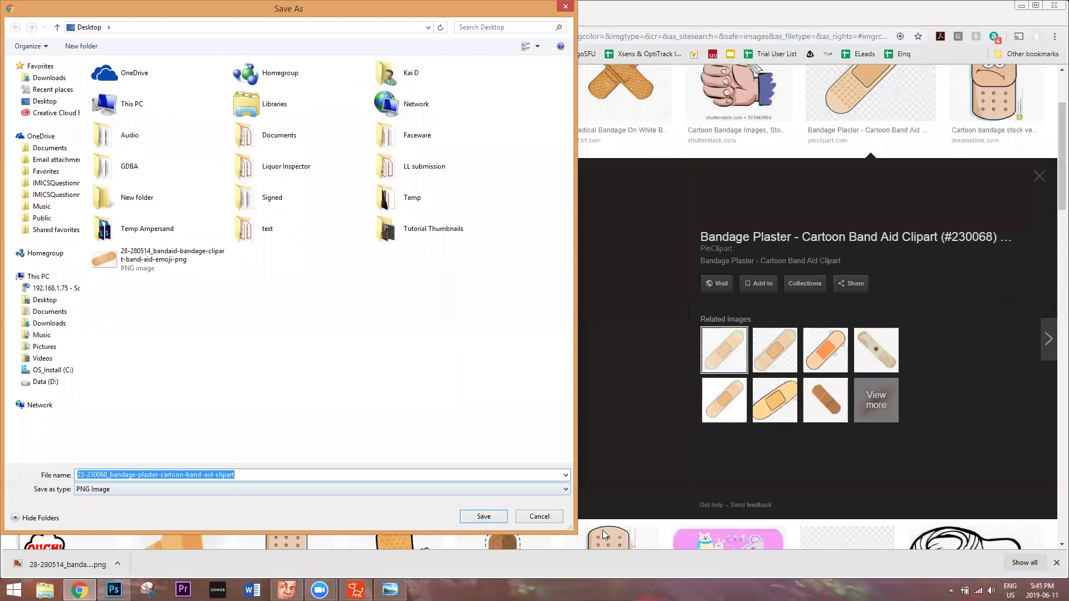
key("Return")
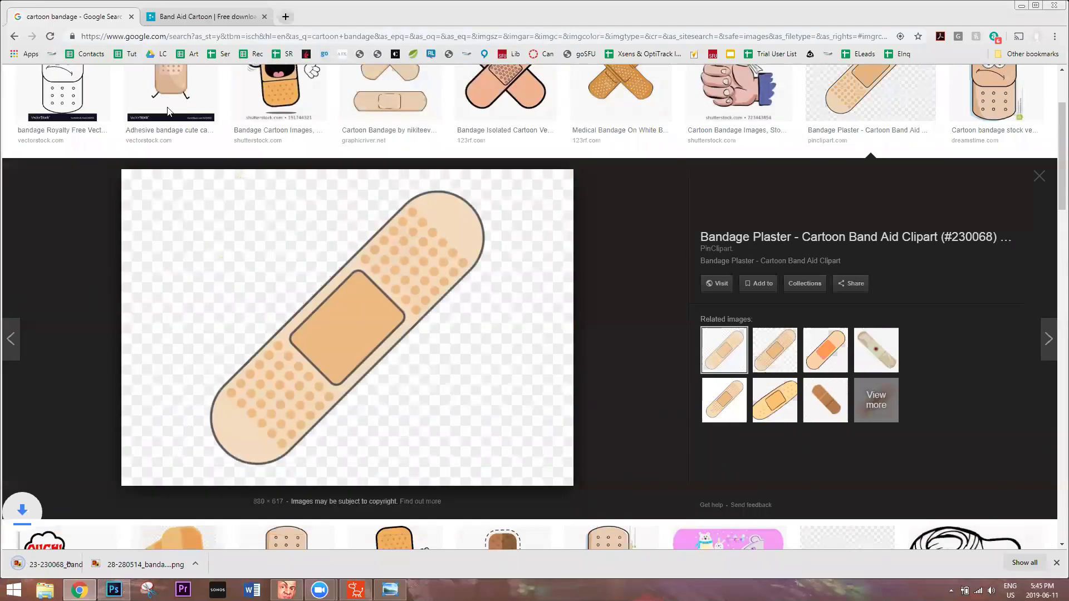
Try to place the bandage plaster clipart PNG from the Desktop into Skin_Head_Diffuse.jpg in Photoshop
key("super+d")
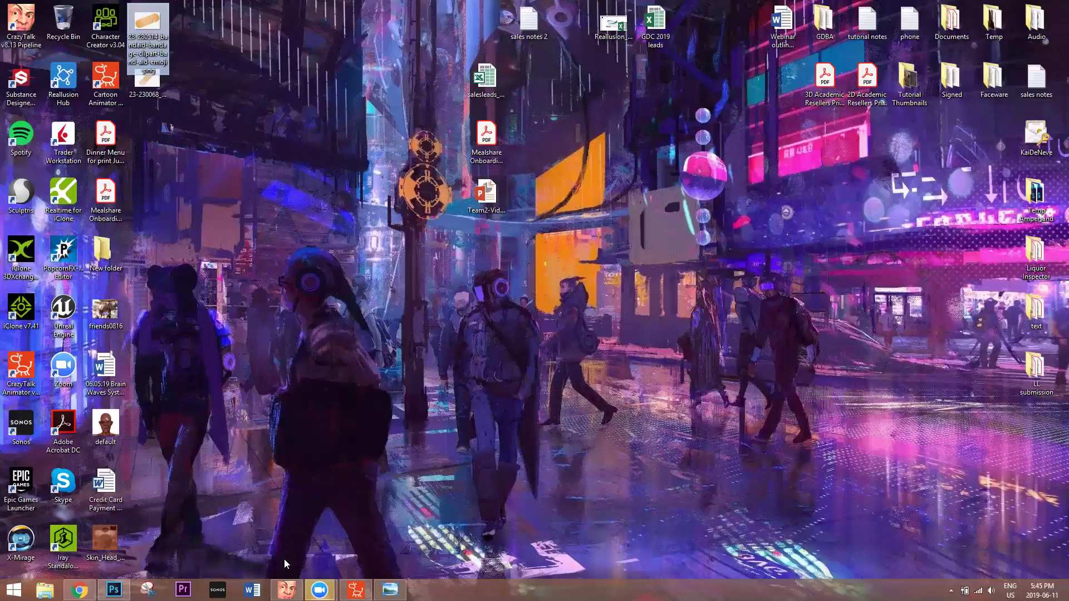
left_click_drag(263, 511, 563, 246)
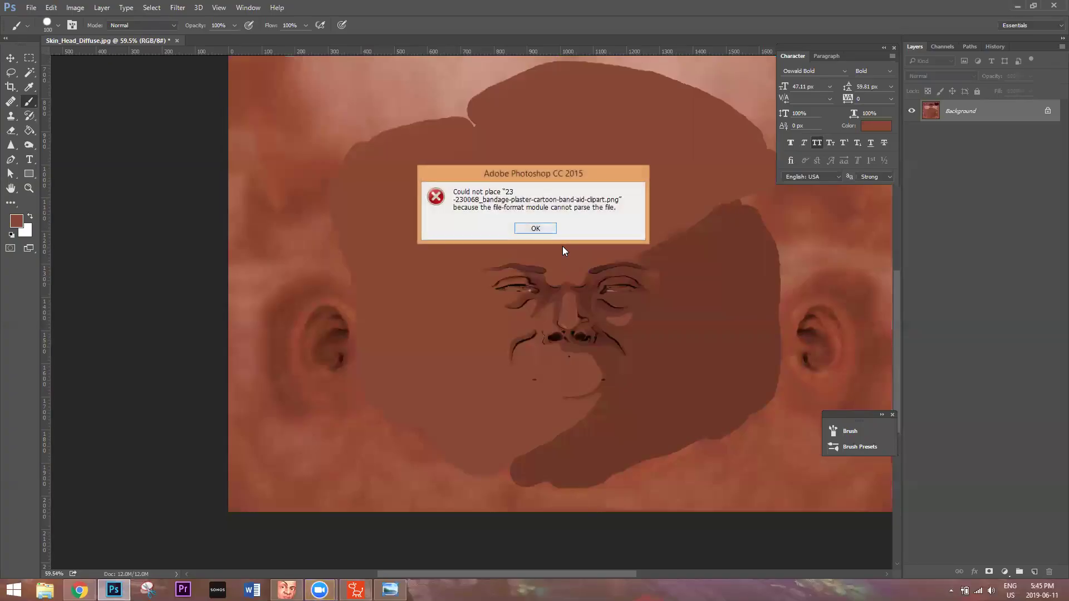
left_click(534, 229)
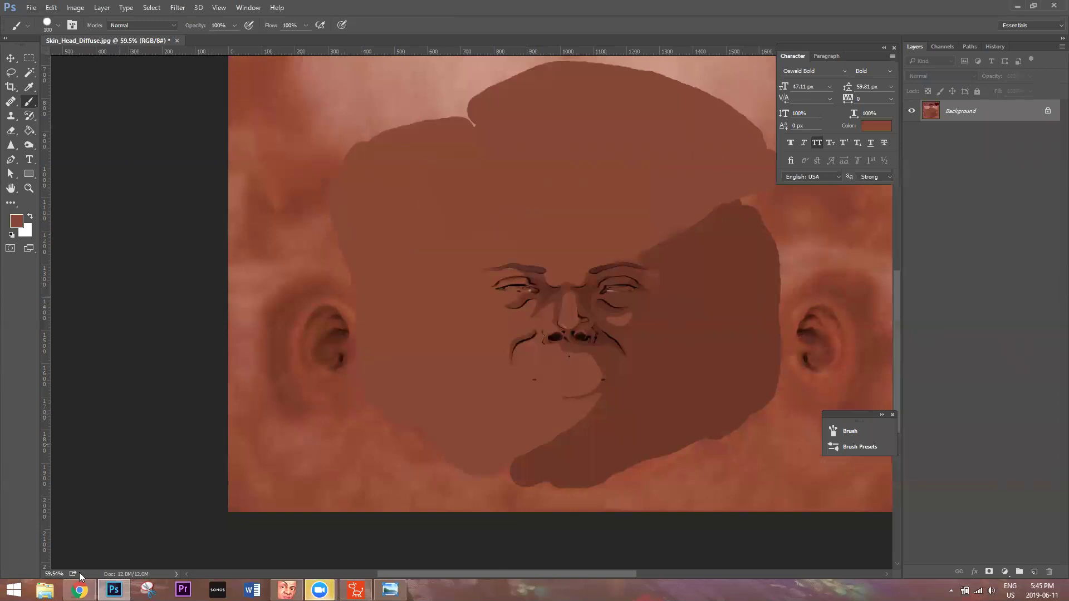
Open the Production Resources folder on the Data (D:) drive in File Explorer
key("super+e")
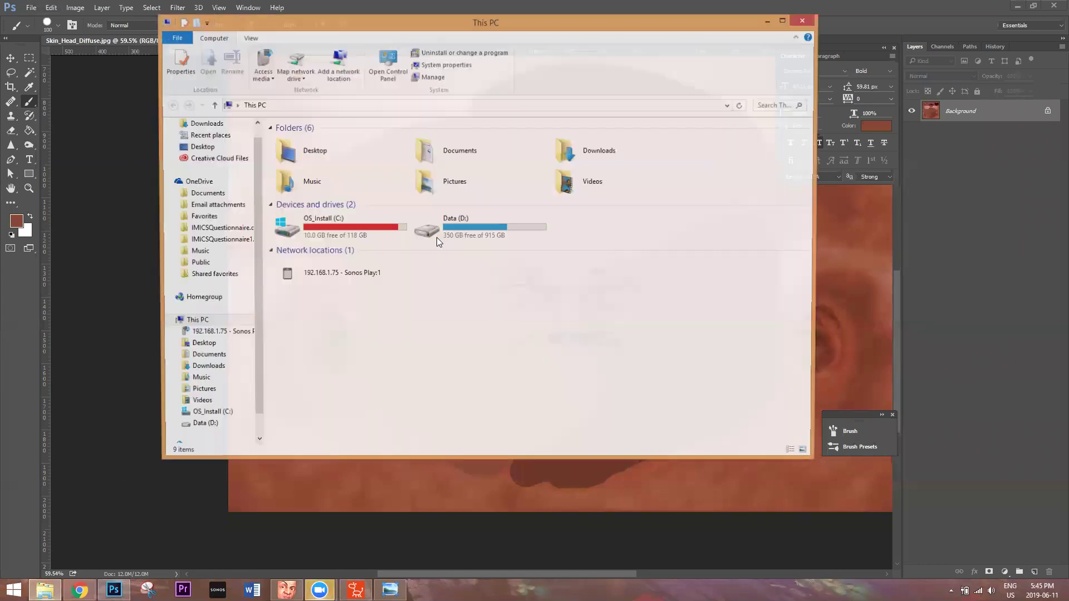
left_click(437, 238)
key("Return")
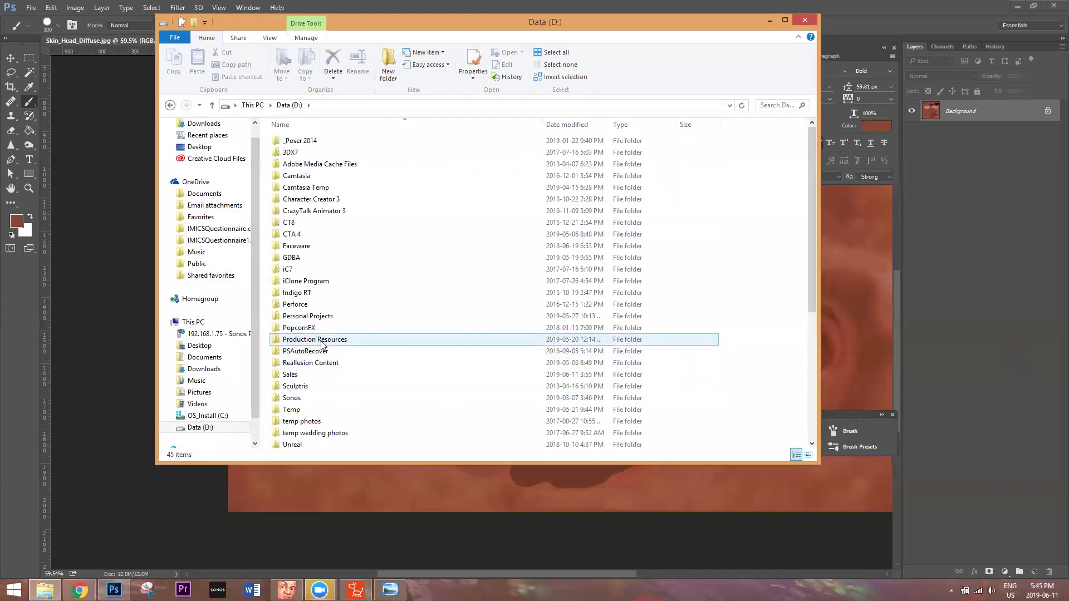
double_click(322, 342)
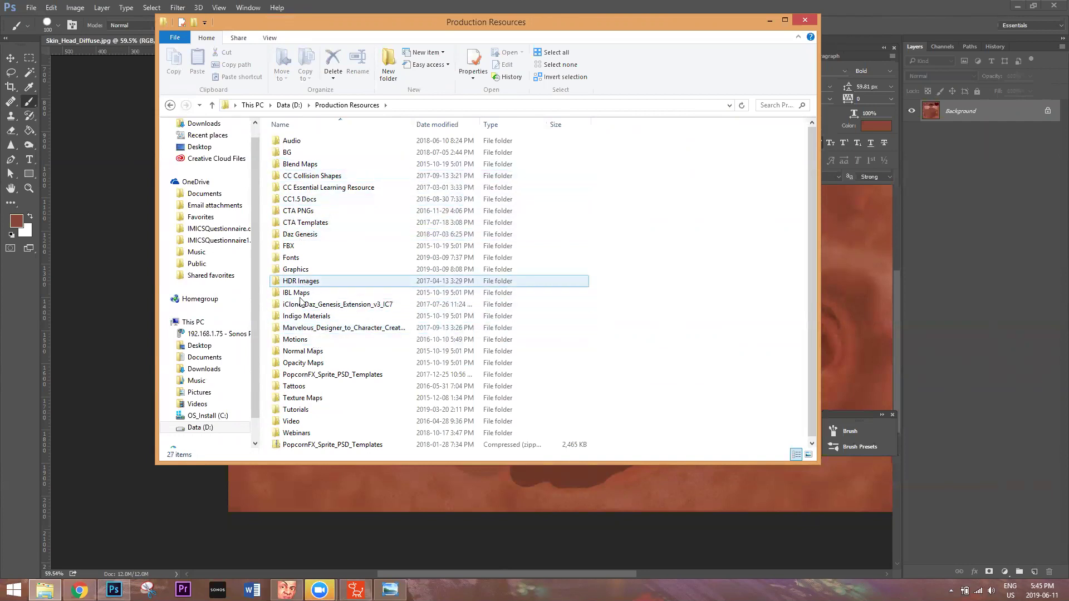
Browse Production Resources for tattoo images and open the Decal > Tattoo folder inside "3. CC Essential Morphs & Skin - Custom Texture"
double_click(294, 388)
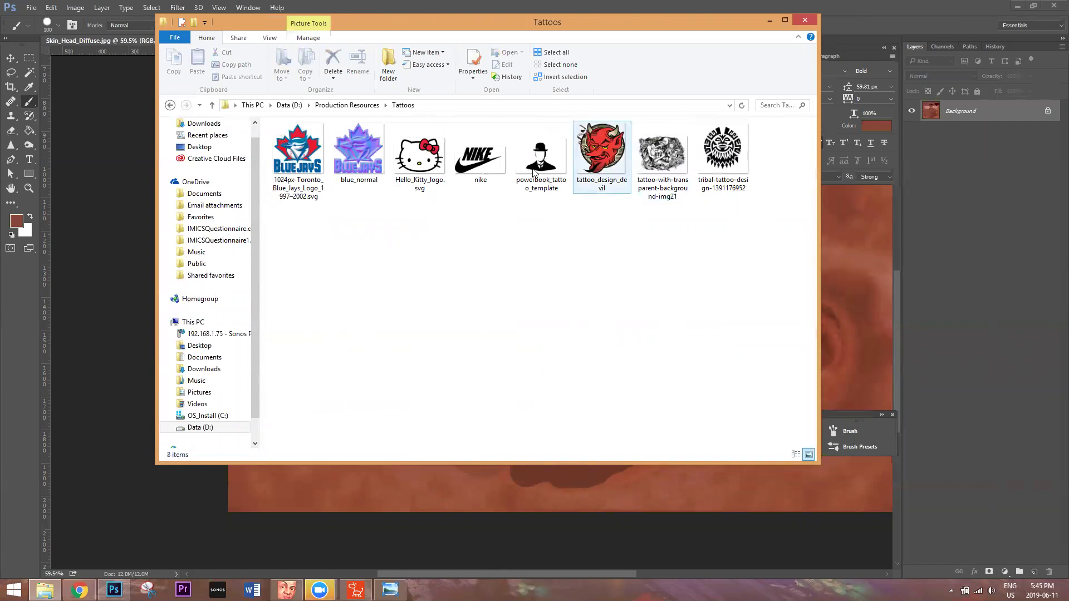
left_click(361, 106)
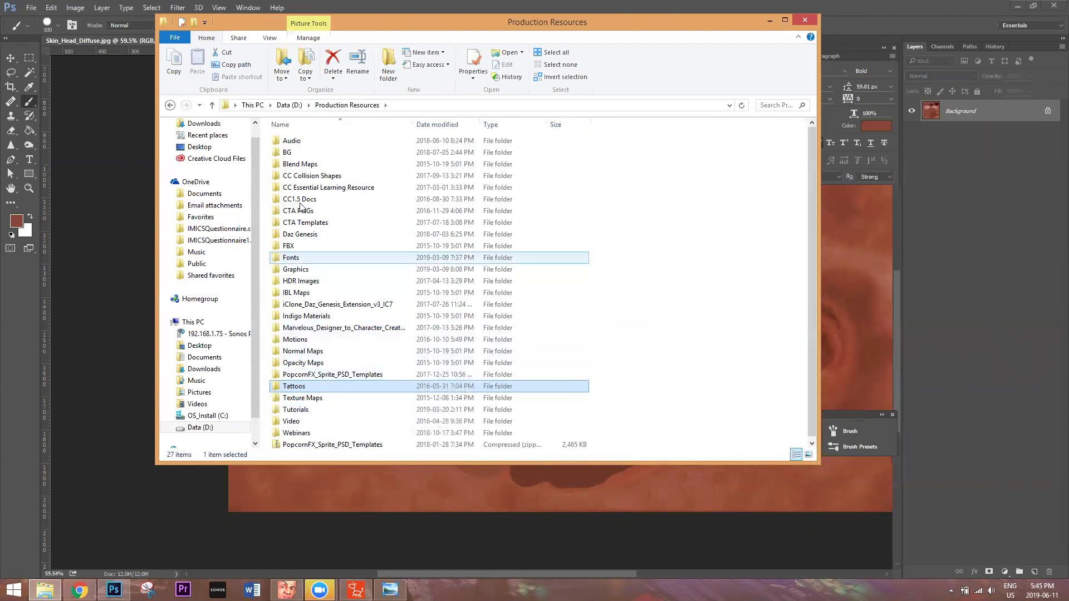
double_click(312, 188)
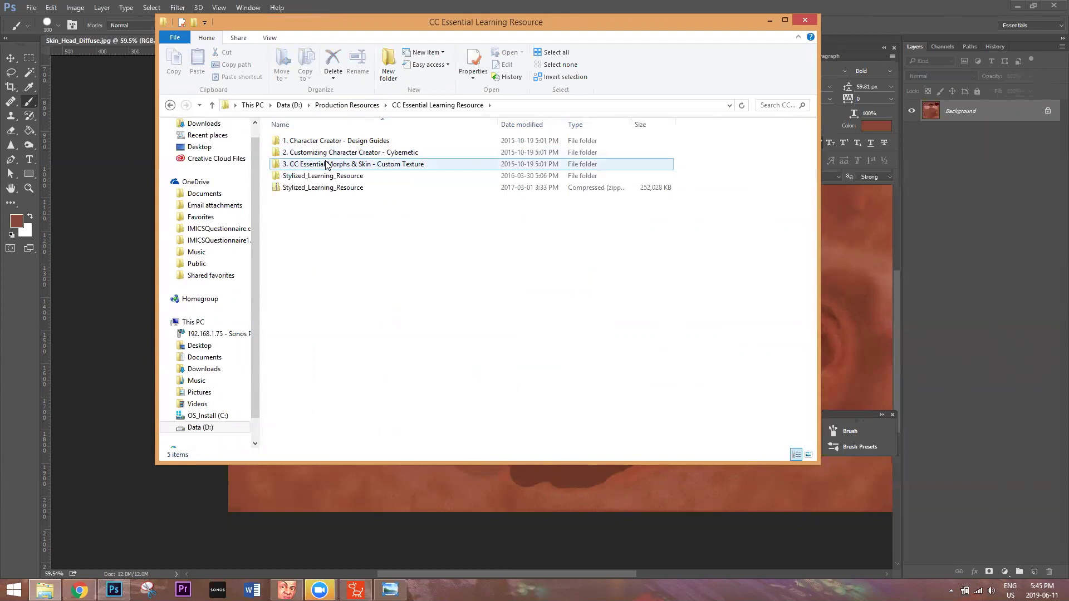
double_click(326, 165)
double_click(301, 153)
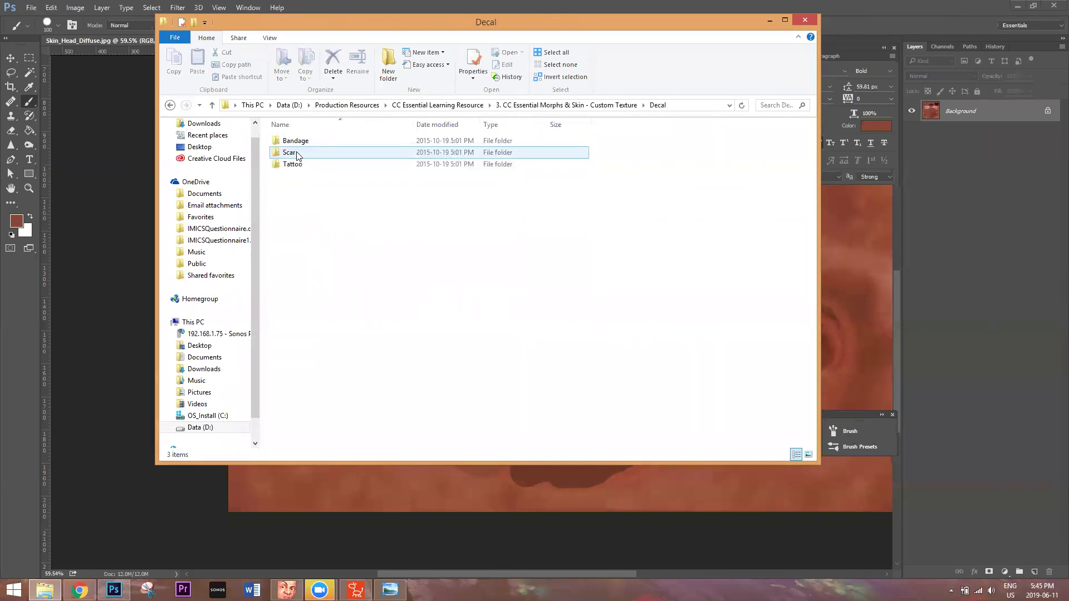
double_click(290, 165)
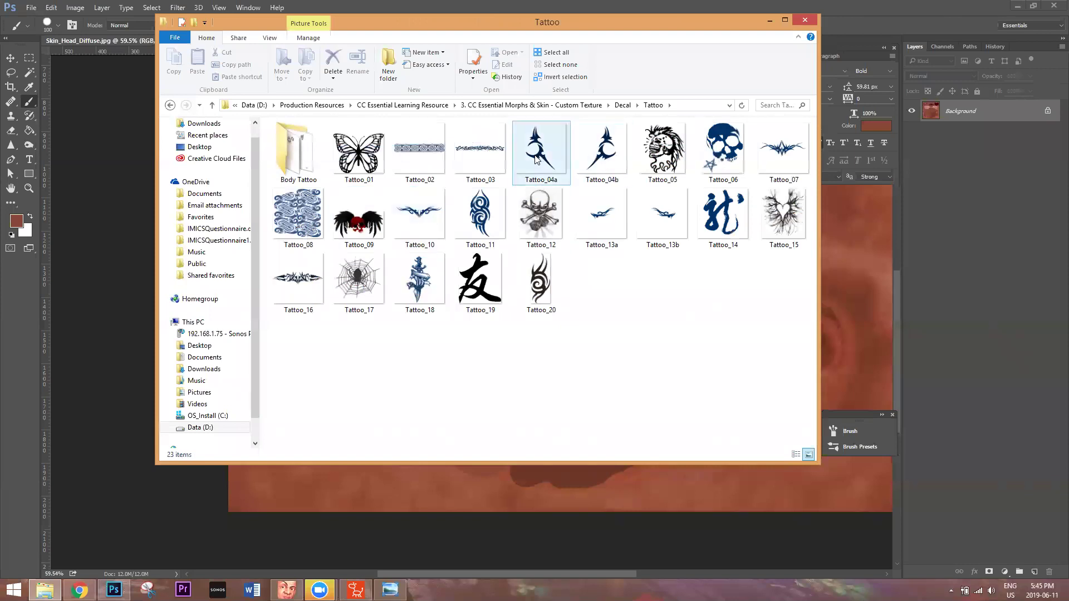
Place the Tattoo_04a image into Skin_Head_Diffuse.jpg in Photoshop, scaled down beside the outer corner of the right-hand eye
left_click_drag(537, 161, 596, 489)
left_click_drag(482, 313, 687, 281)
scroll(744, 389, "up", 4, "alt")
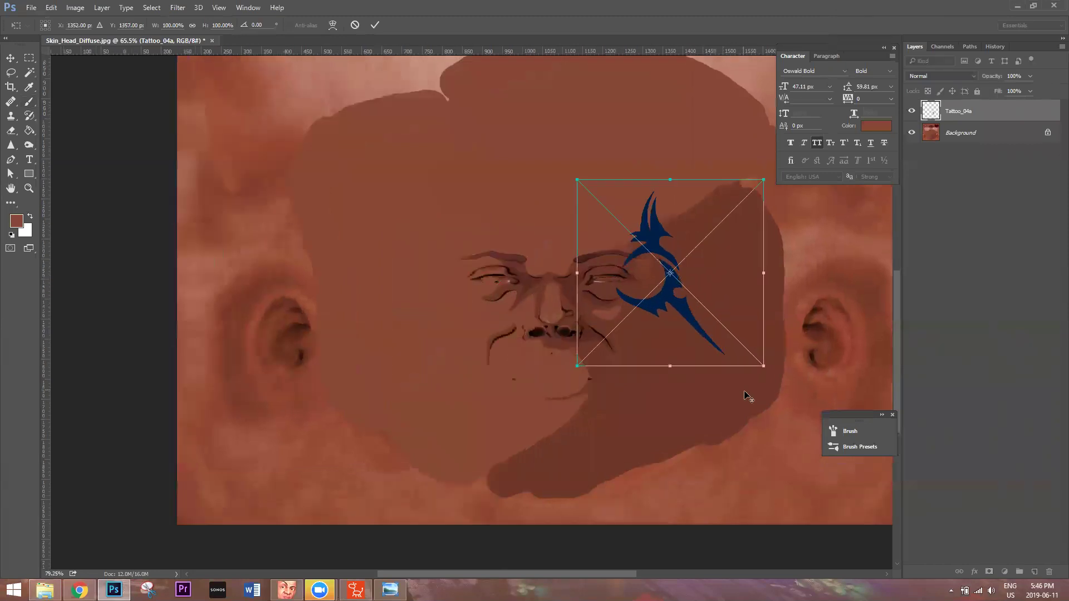
key("alt+space")
left_click(828, 319)
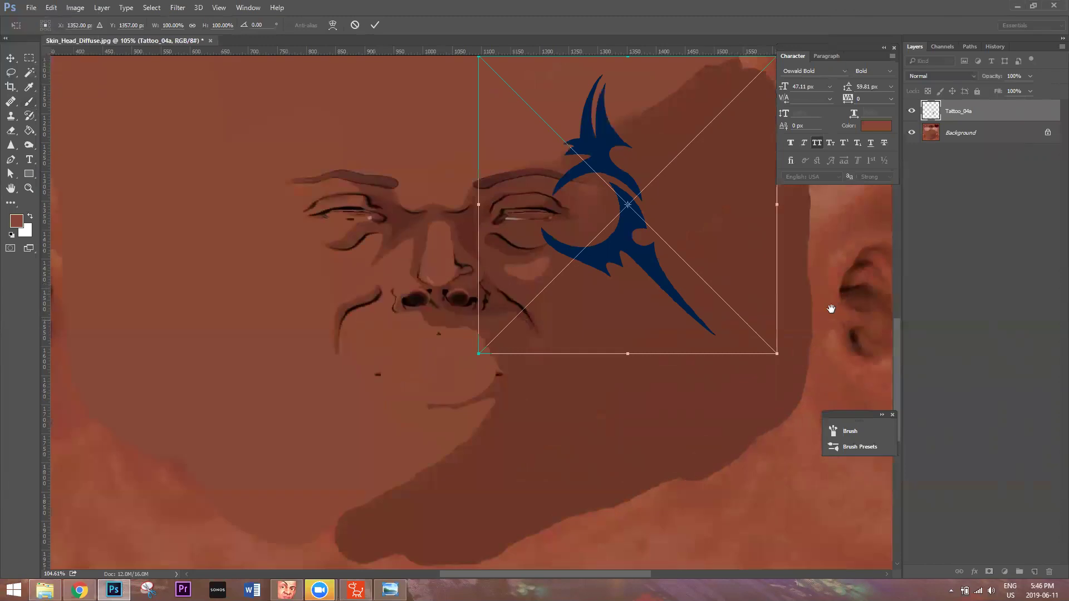
left_click_drag(787, 358, 740, 445)
left_click_drag(718, 149, 629, 247)
left_click_drag(592, 337, 595, 312)
key("b")
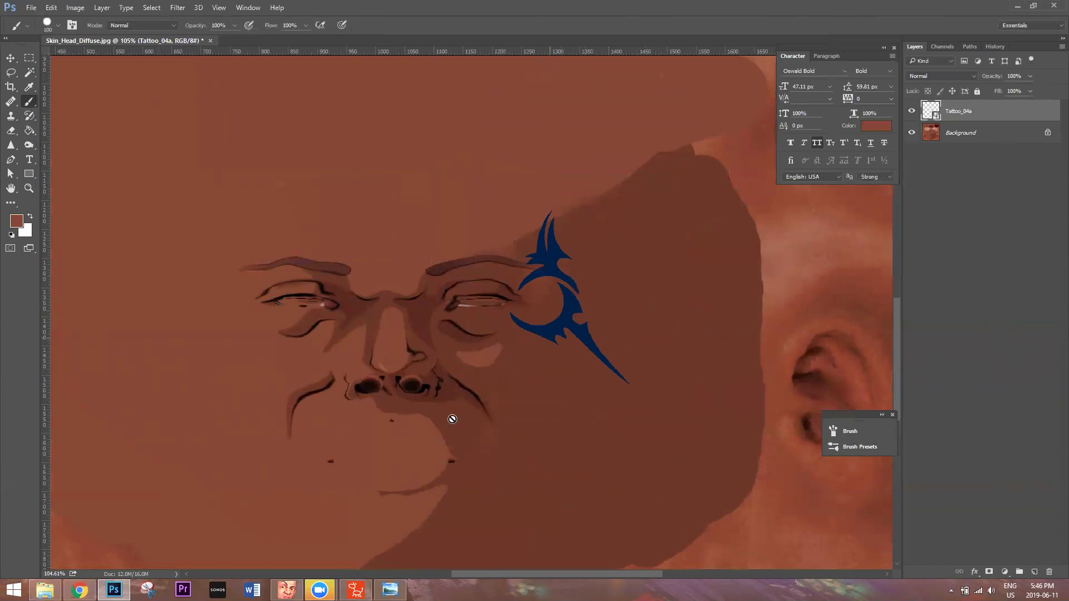
Return to File Explorer and open the SCAR_3 folder inside the Scar folder of the Decal resources
left_click(44, 589)
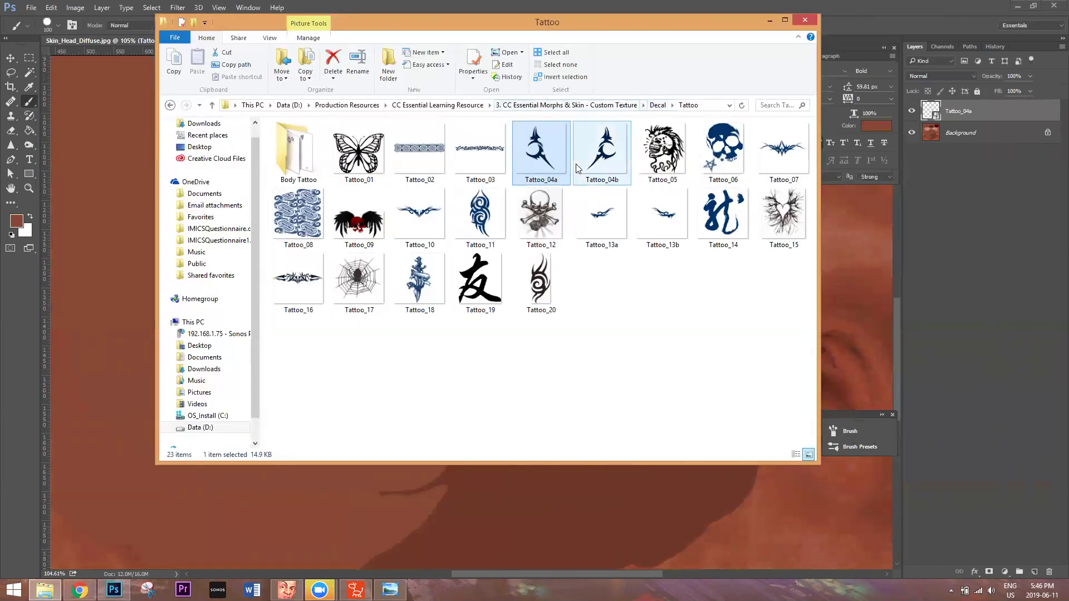
left_click(629, 106)
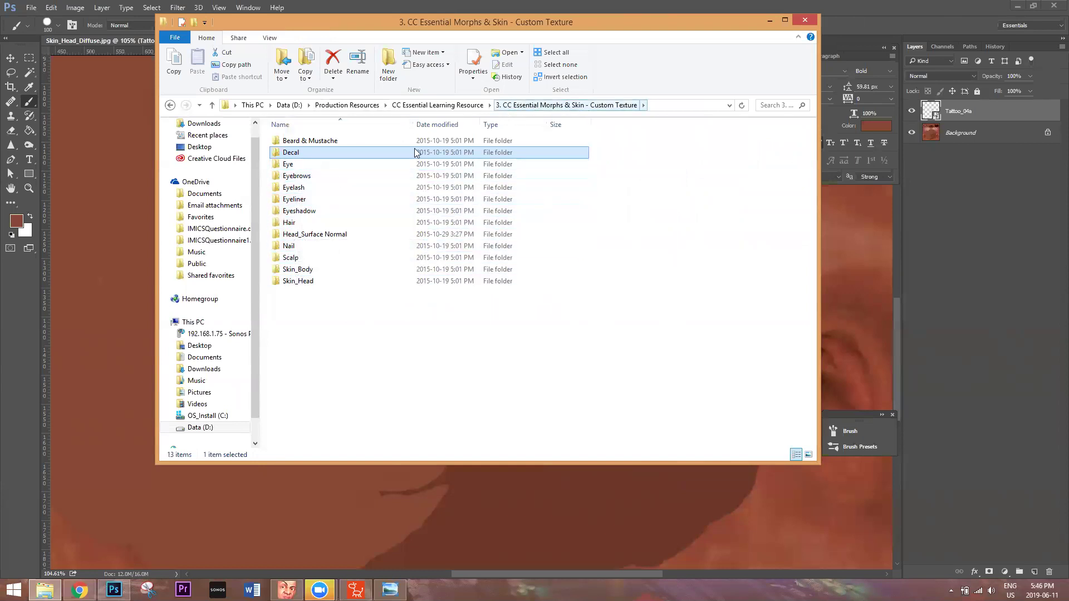
double_click(298, 153)
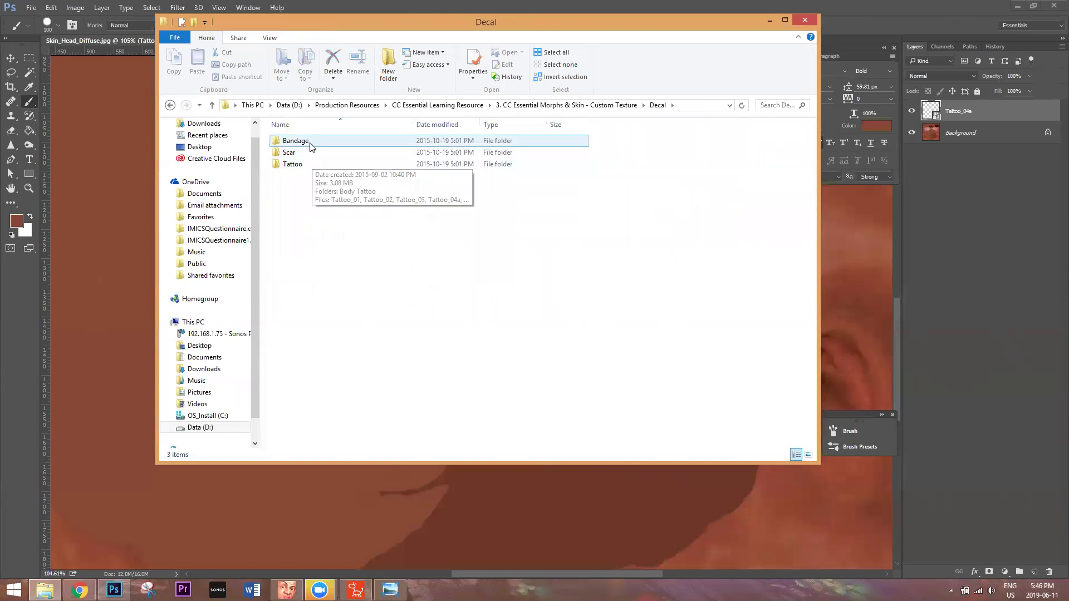
double_click(312, 155)
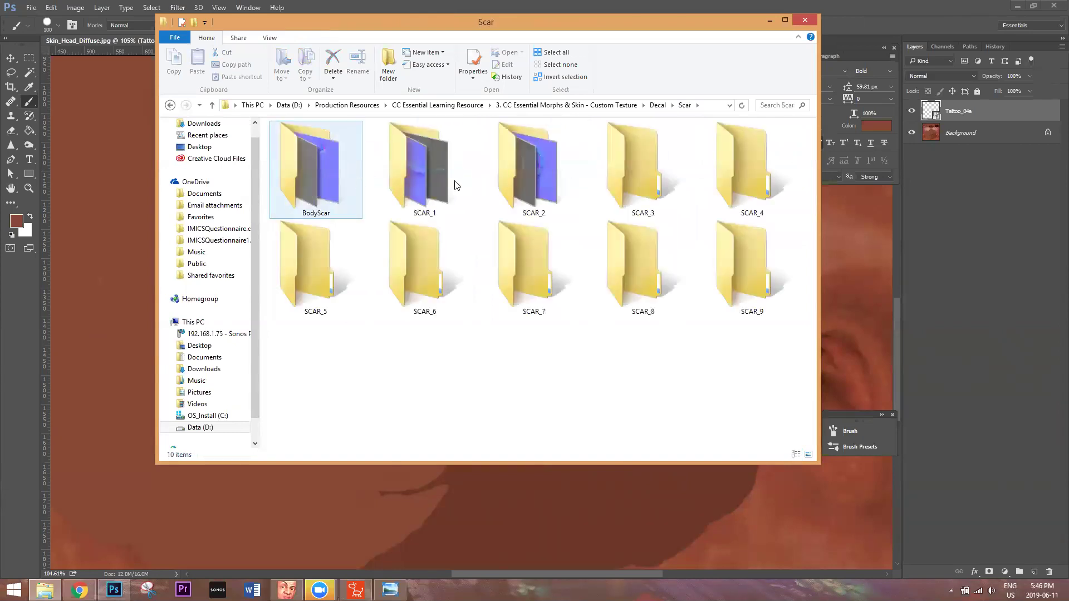
double_click(659, 174)
Place scar image 3 into the Photoshop face texture, scaled to about 22% on the cheek below the left-hand eye
left_click_drag(299, 144, 491, 488)
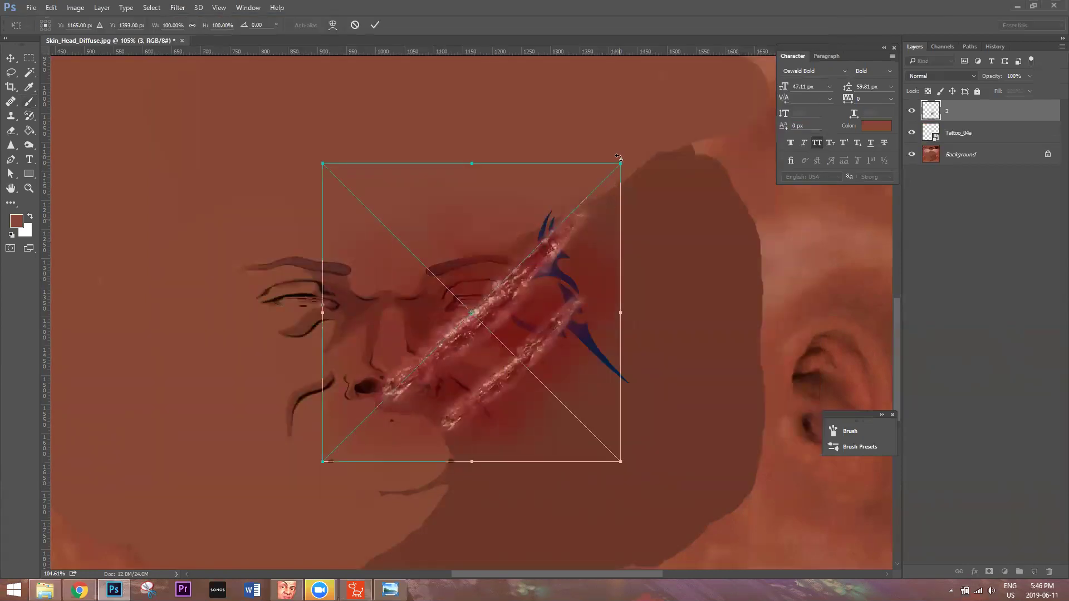
left_click_drag(543, 260, 389, 395)
left_click_drag(372, 438, 311, 364)
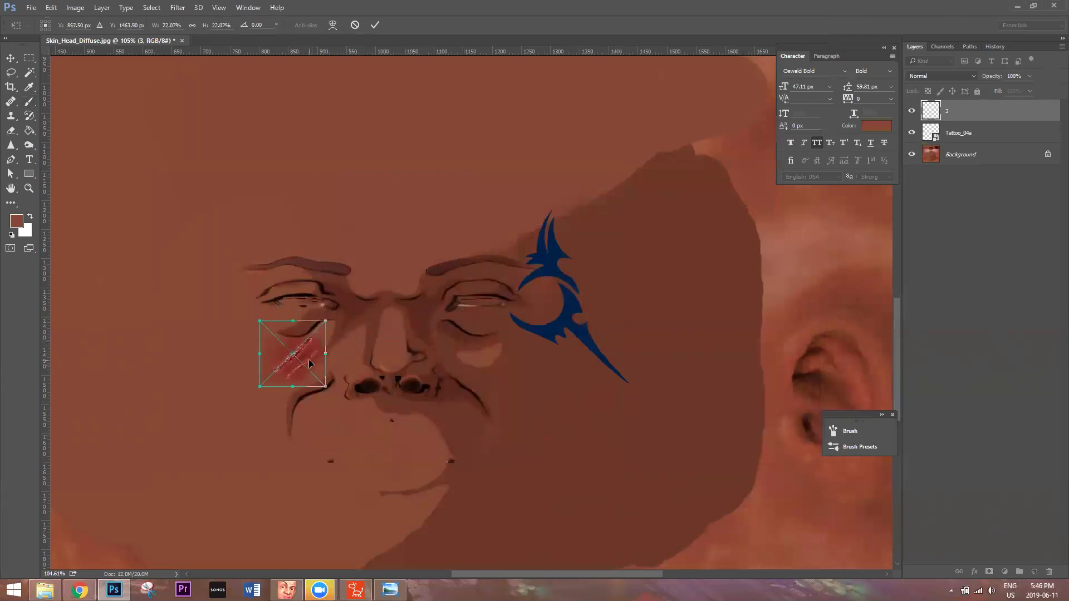
key("b")
Save the face texture to the Desktop as the JPEG Skin_Head_Diffuse, replacing the existing file and accepting the JPEG options
left_click(29, 7)
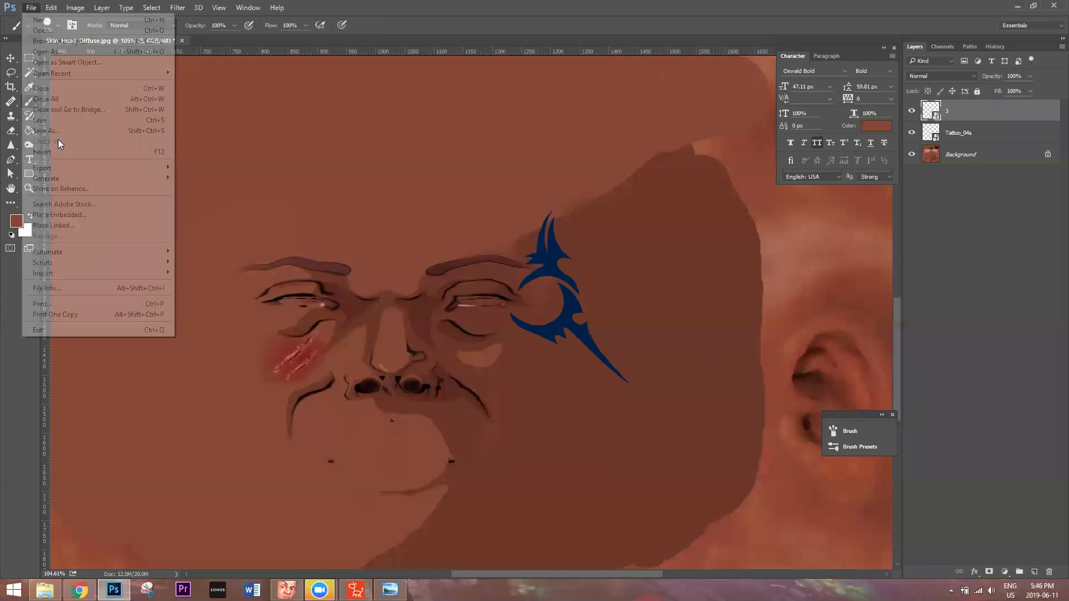
left_click(58, 130)
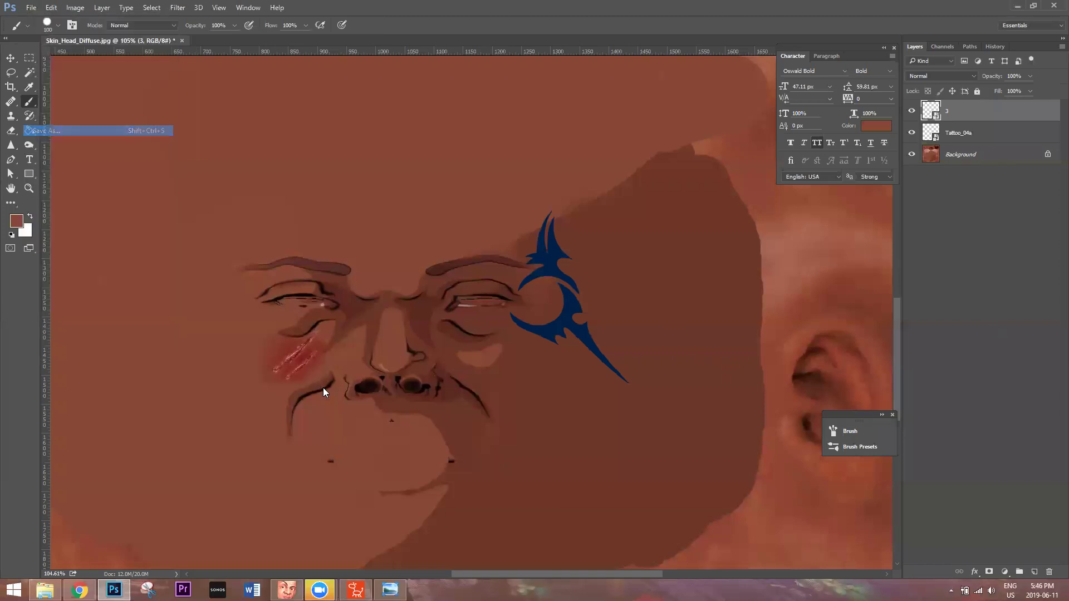
left_click(444, 372)
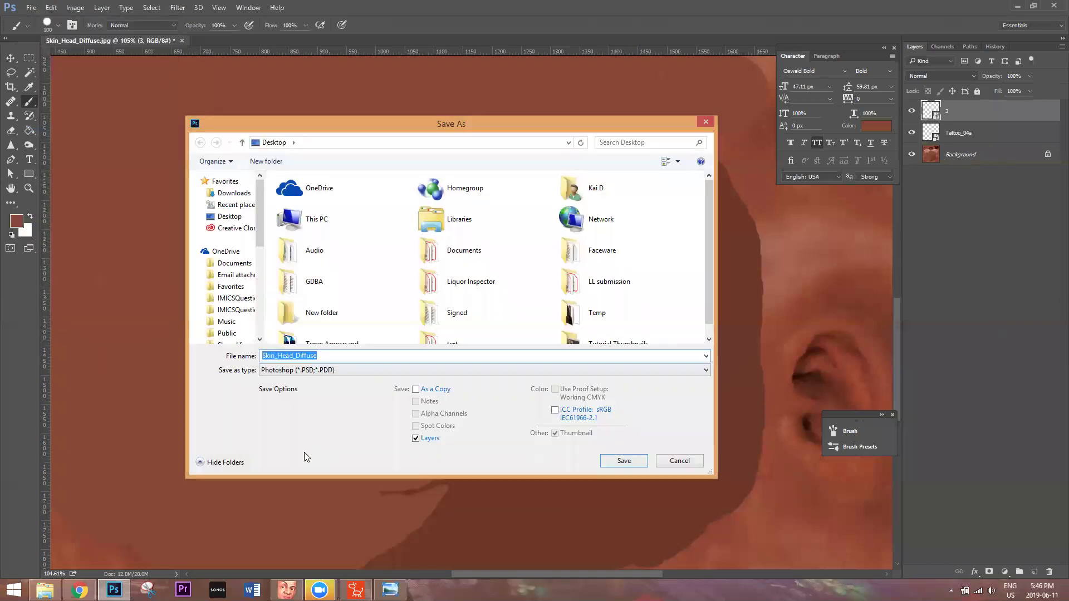
left_click(304, 456)
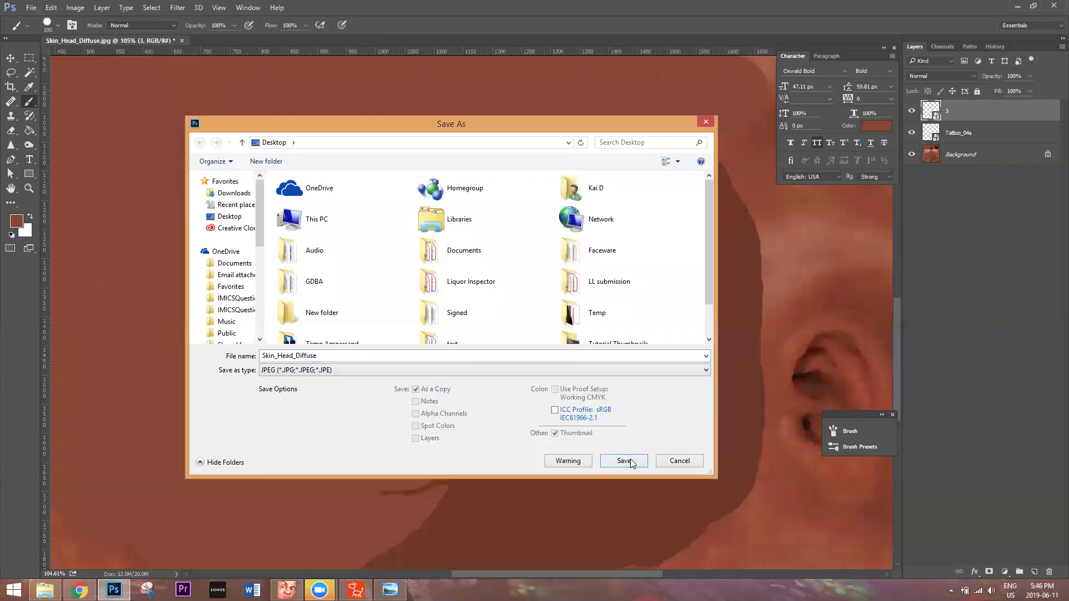
left_click(624, 461)
left_click(562, 295)
key("Return")
Switch to CrazyTalk 8, load the saved JPEG as the Skin_Head diffuse texture, and scrub the animation to check the face
left_click(287, 589)
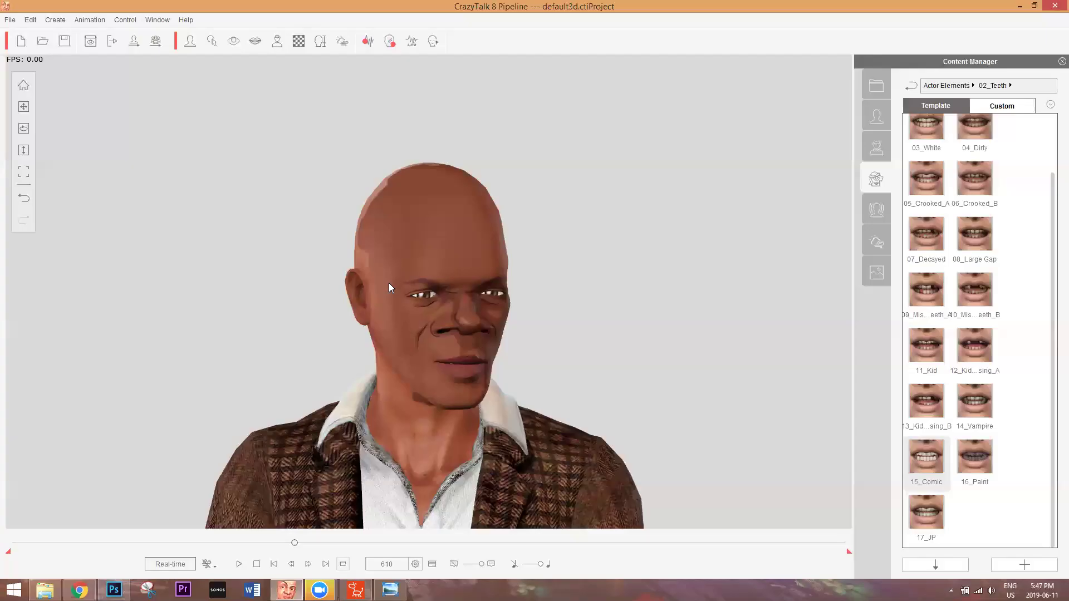
left_click(299, 43)
left_click(613, 300)
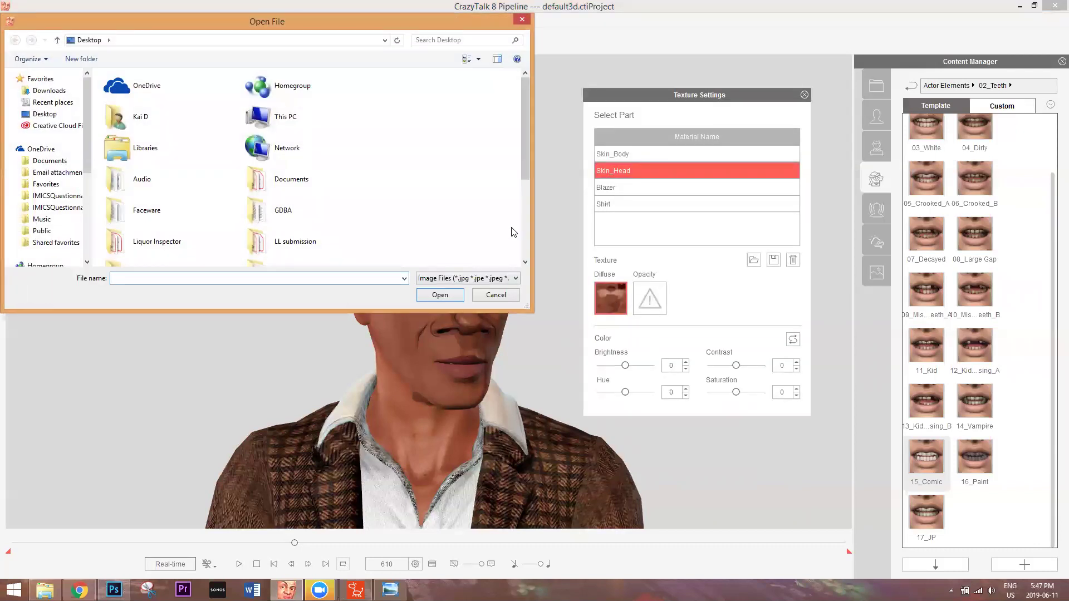
scroll(288, 257, "down", 5)
double_click(289, 258)
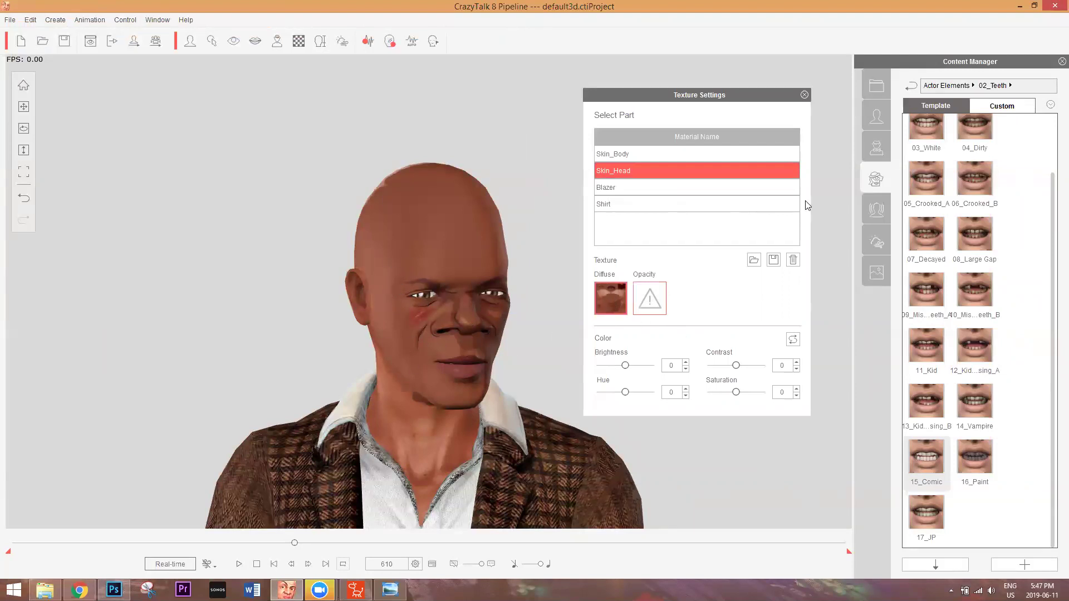
left_click(805, 94)
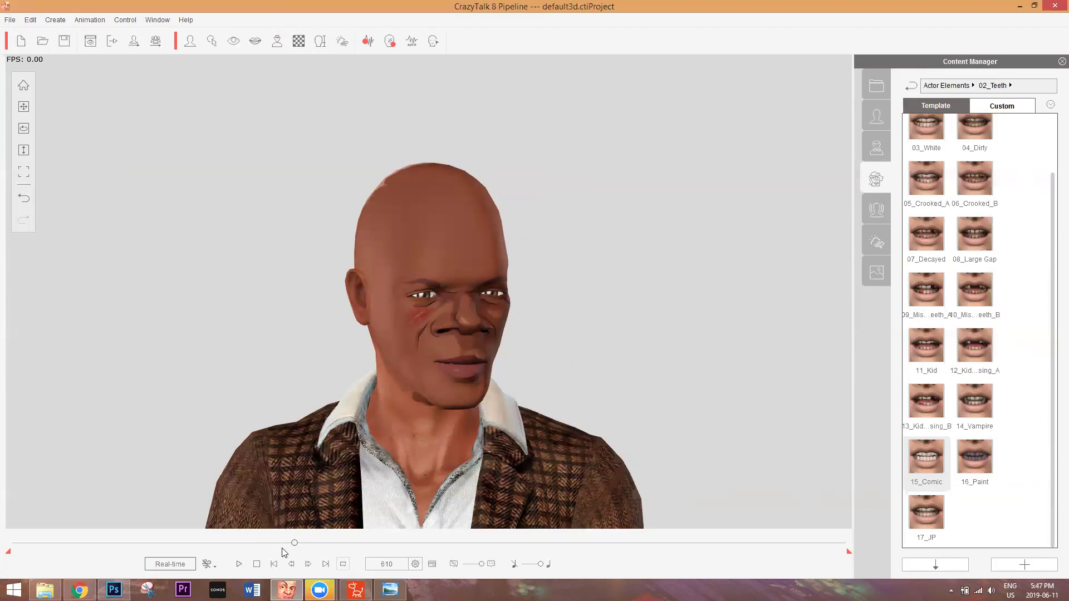
left_click_drag(297, 547, 129, 525)
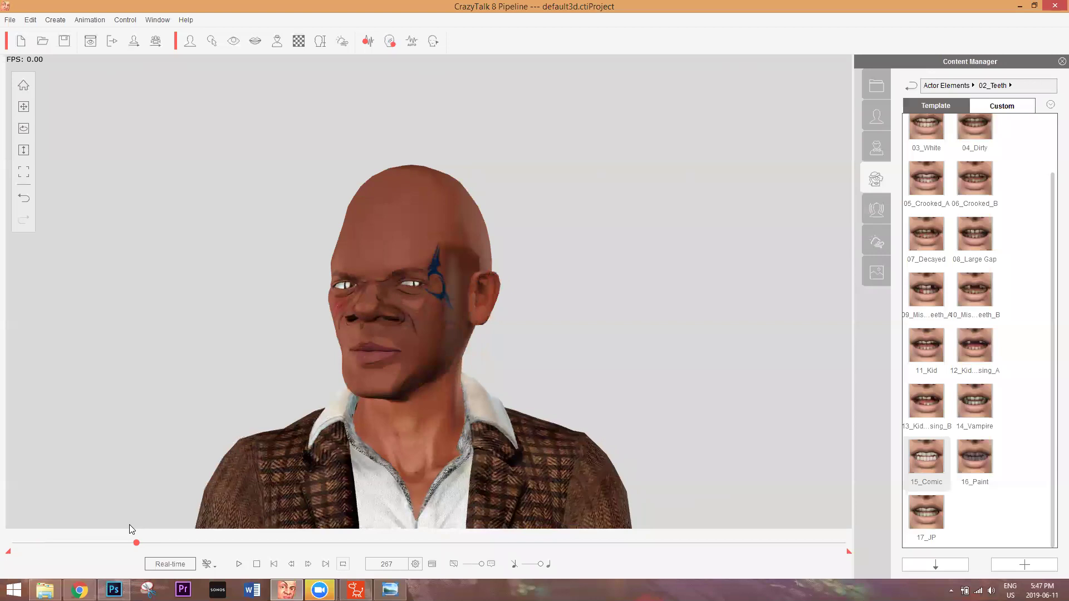
left_click(28, 521)
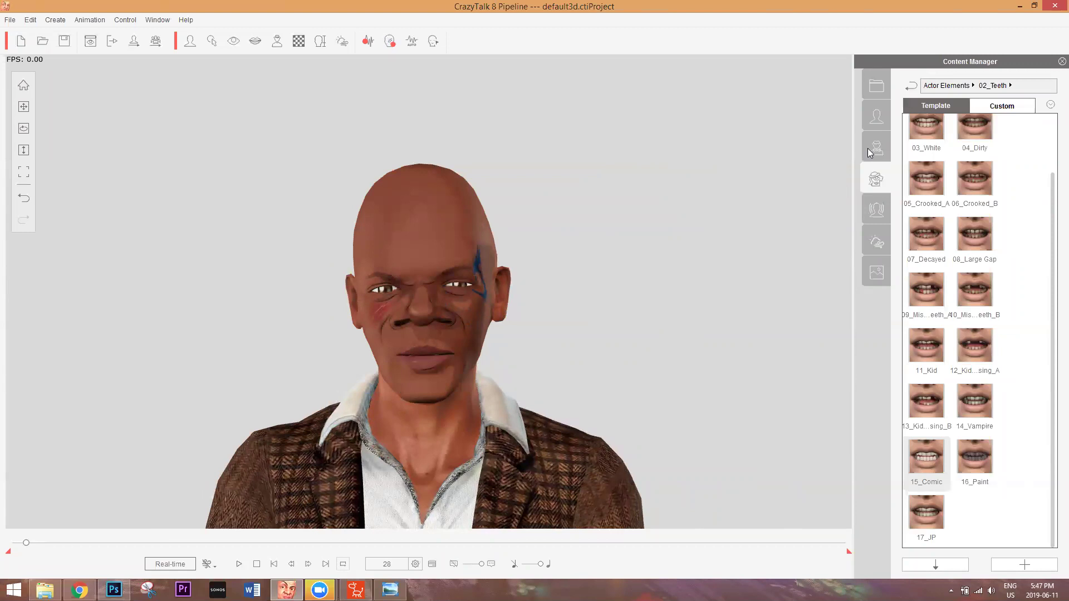
Apply the Short Hair template from the 03_Hair actor elements to the character
left_click(939, 84)
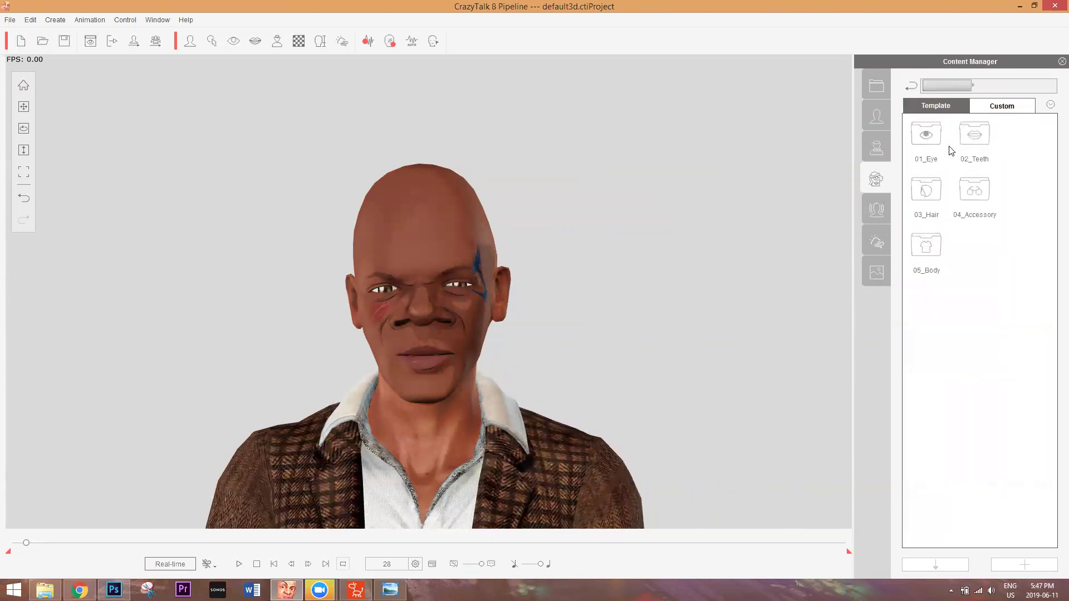
double_click(929, 196)
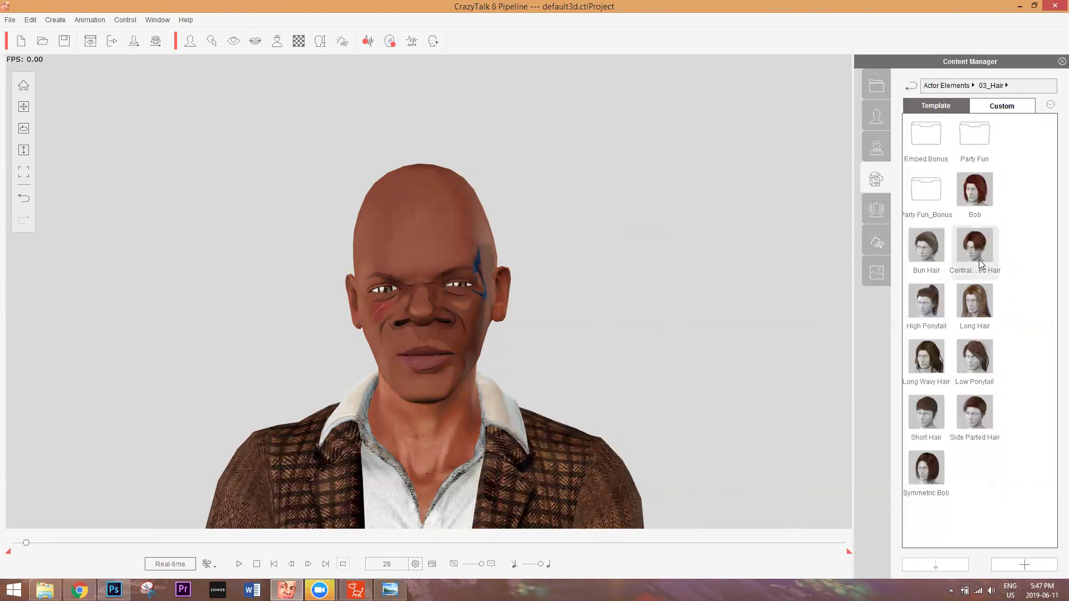
double_click(922, 423)
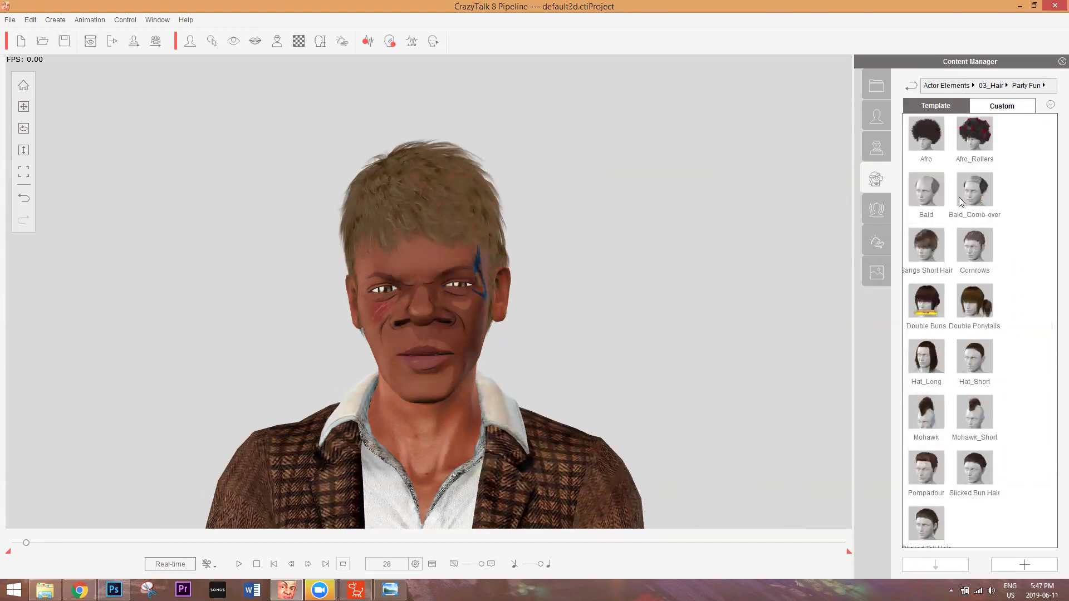
Replace the character's hair with the Party Fun Afro template and briefly preview the animation
double_click(923, 144)
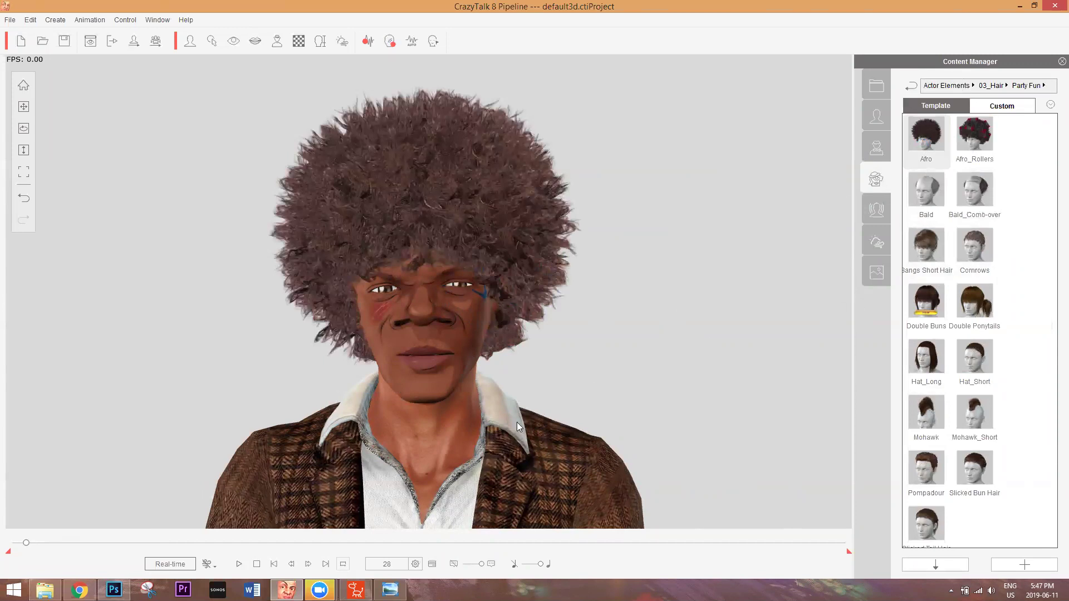
left_click(238, 564)
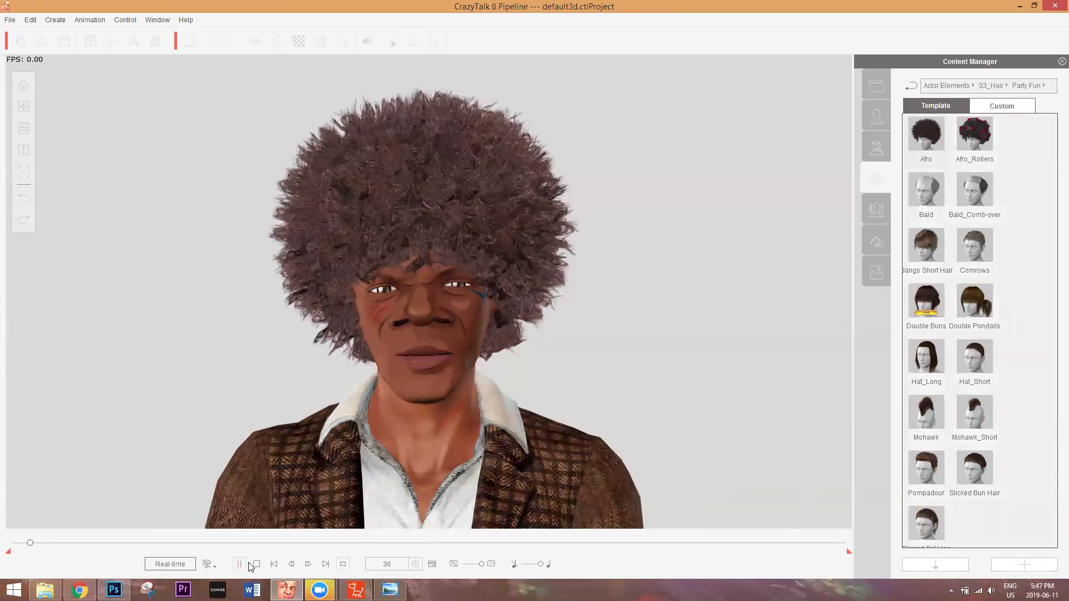
left_click(257, 564)
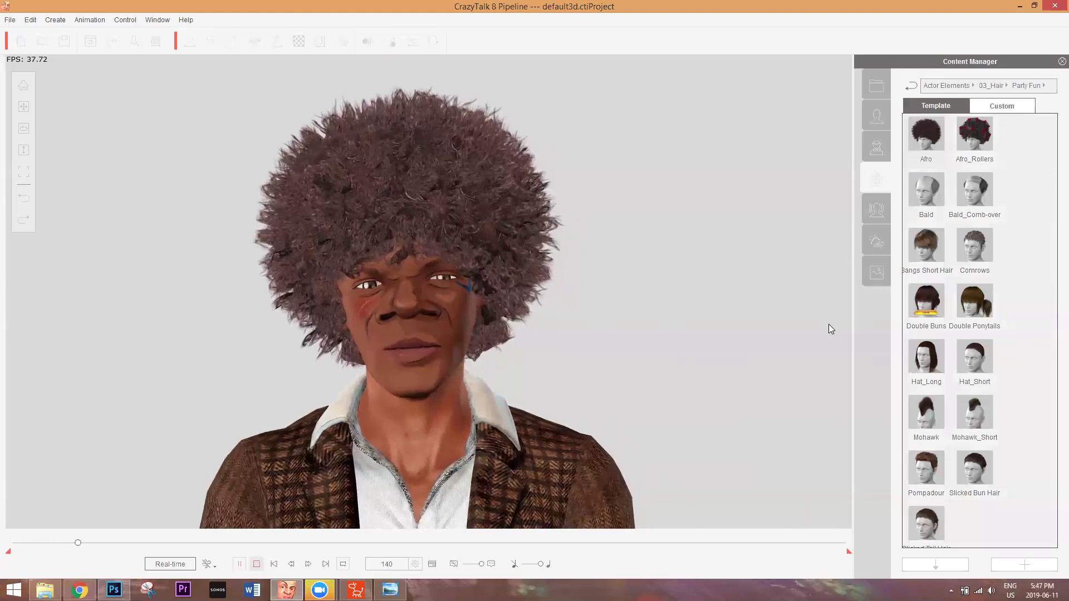
Apply the Angry motion clip from the animation templates to the character
left_click(880, 211)
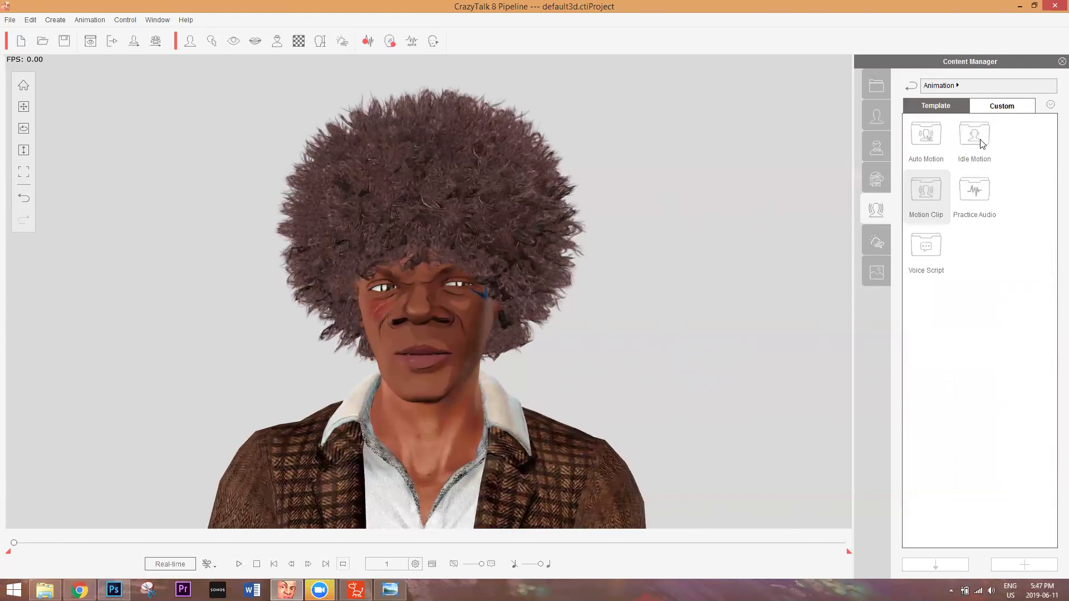
double_click(942, 174)
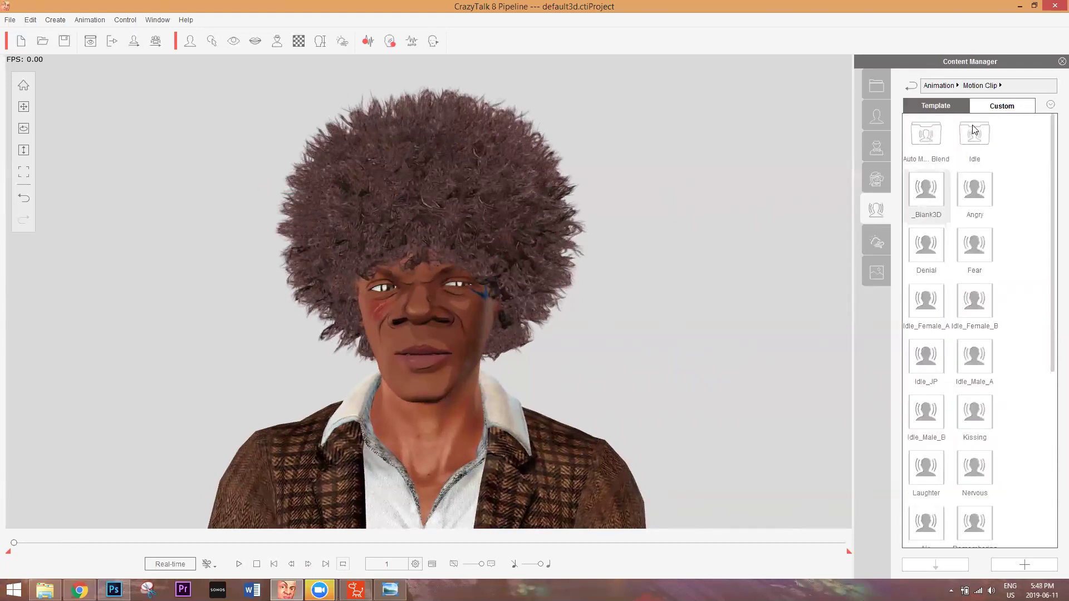
double_click(970, 190)
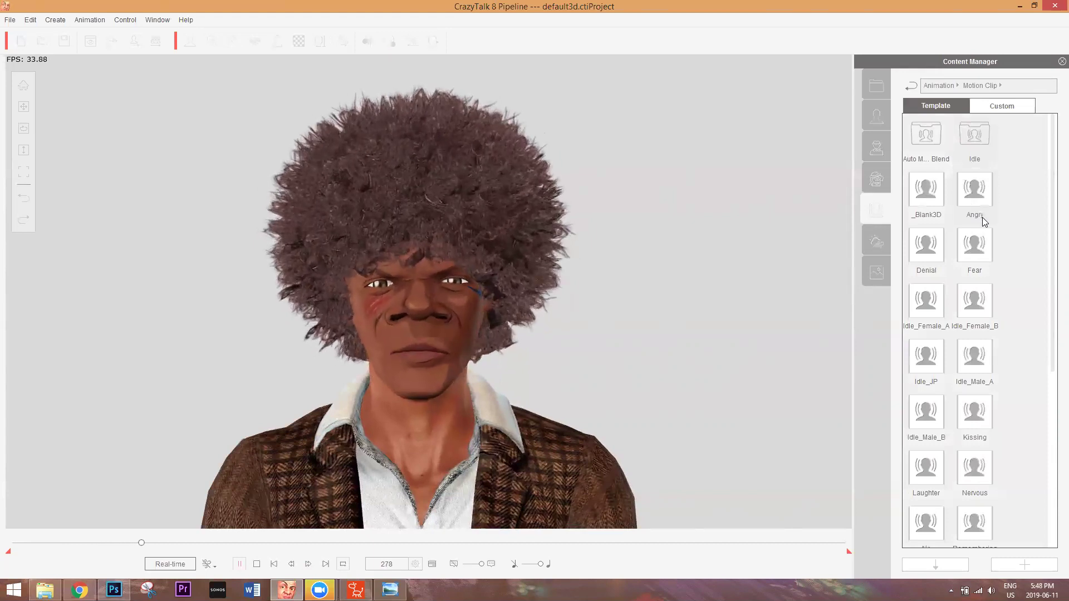
Browse the Voice Script templates in the animation library
left_click(946, 89)
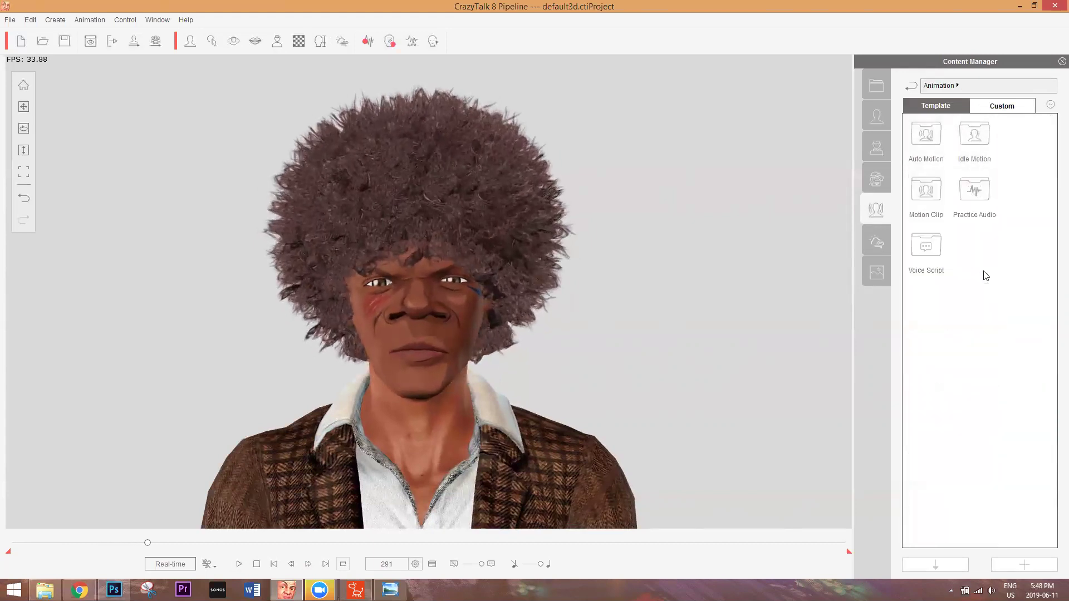
double_click(931, 253)
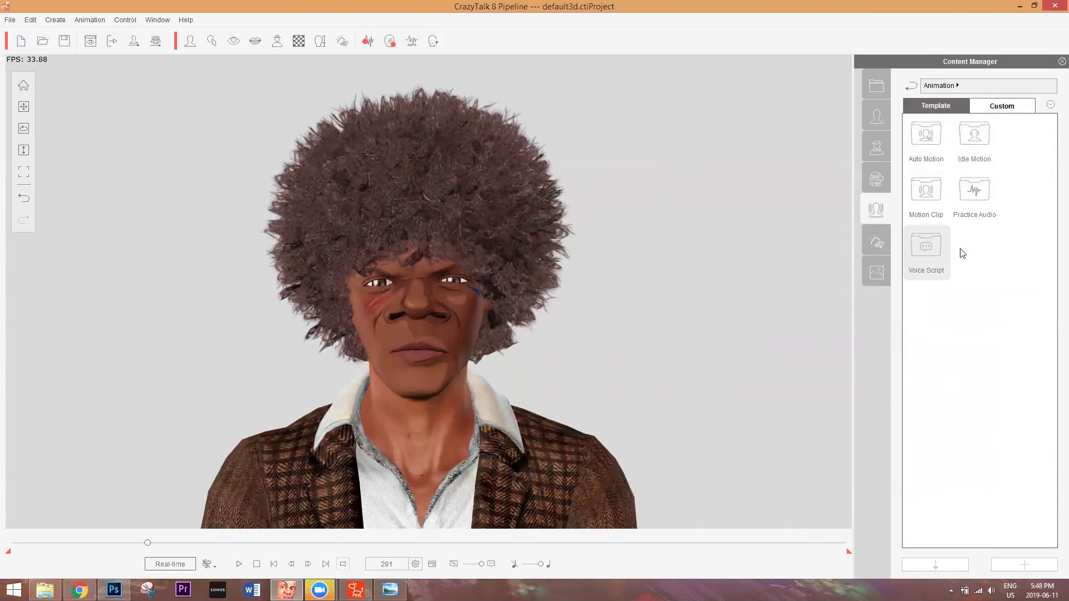
double_click(932, 257)
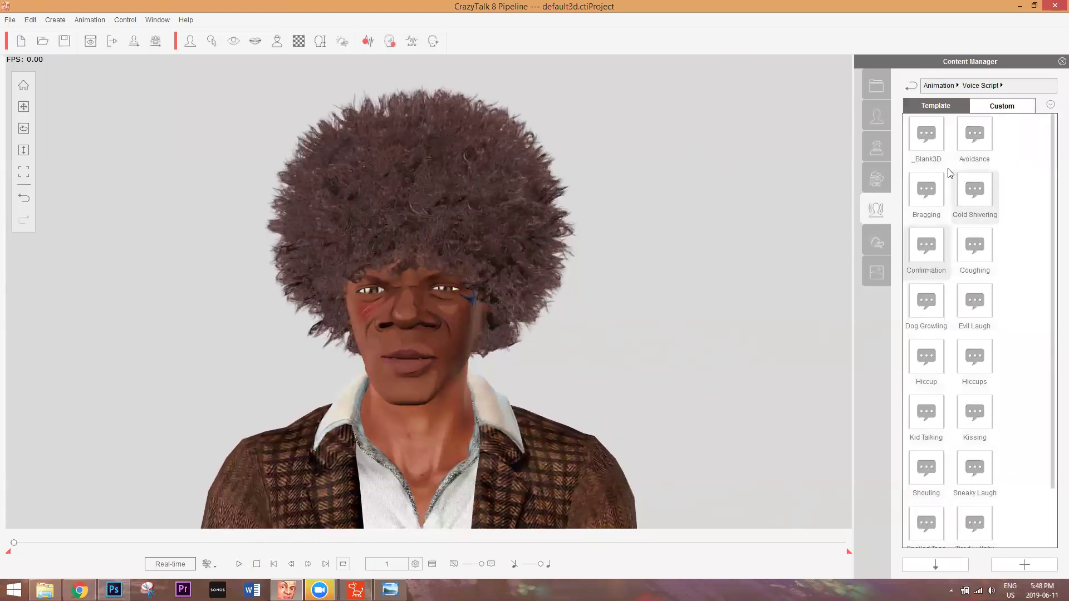
Apply the Afro Male actor style from the CrazyTalk 8 Essential bonus templates to the character
left_click(880, 157)
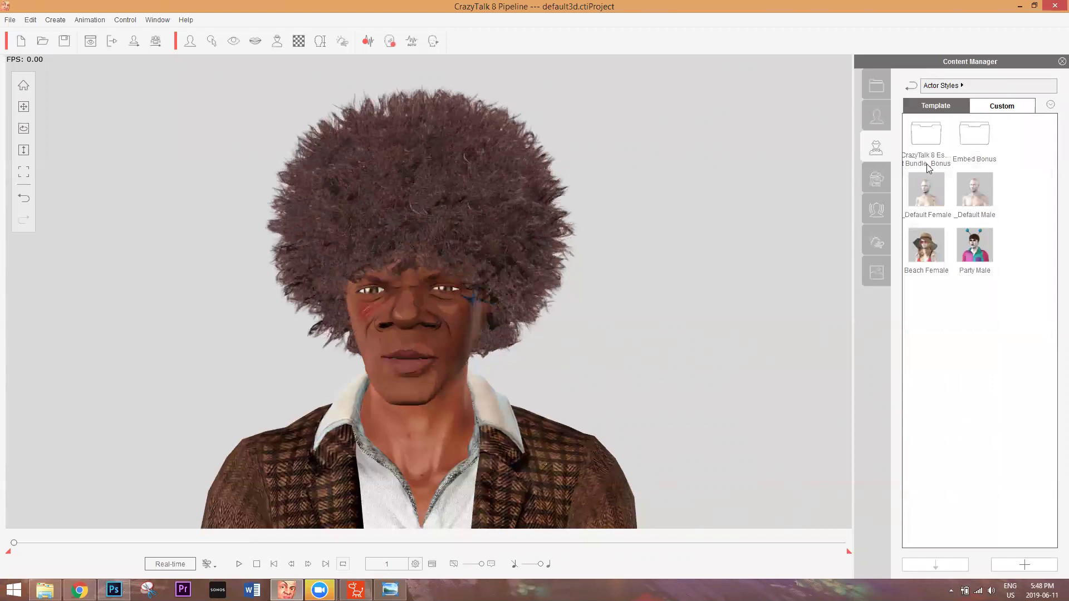
double_click(929, 137)
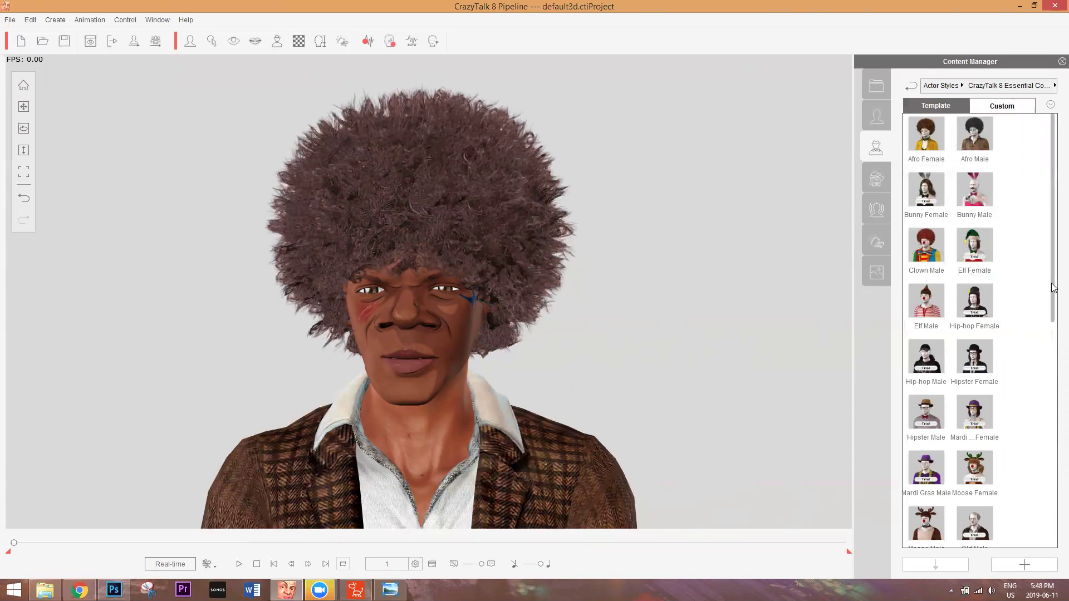
double_click(973, 140)
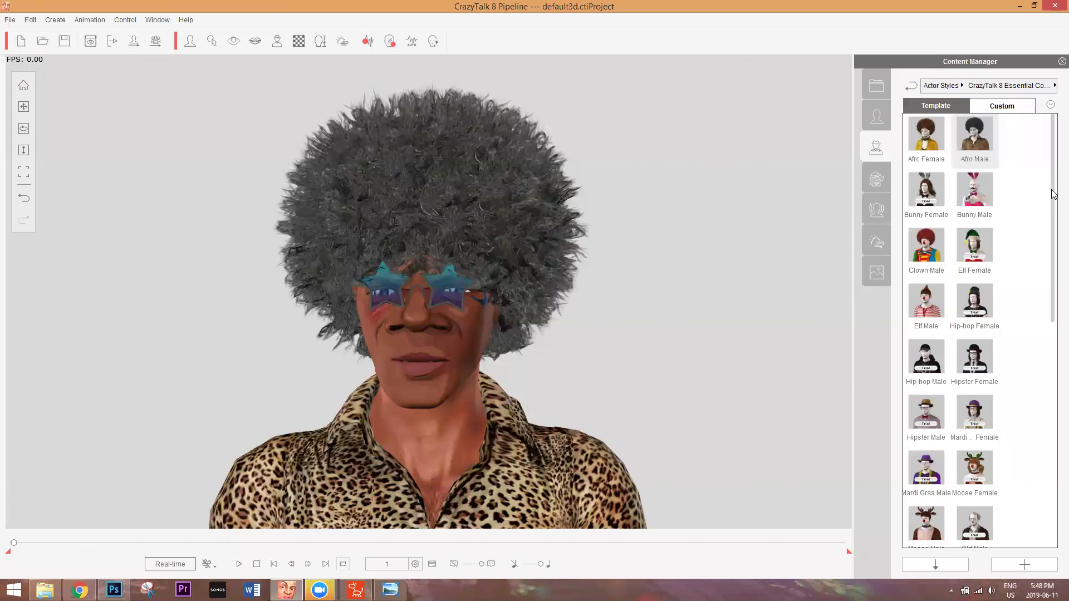
Try the Moose Male actor style on the character
scroll(1044, 251, "down", 6)
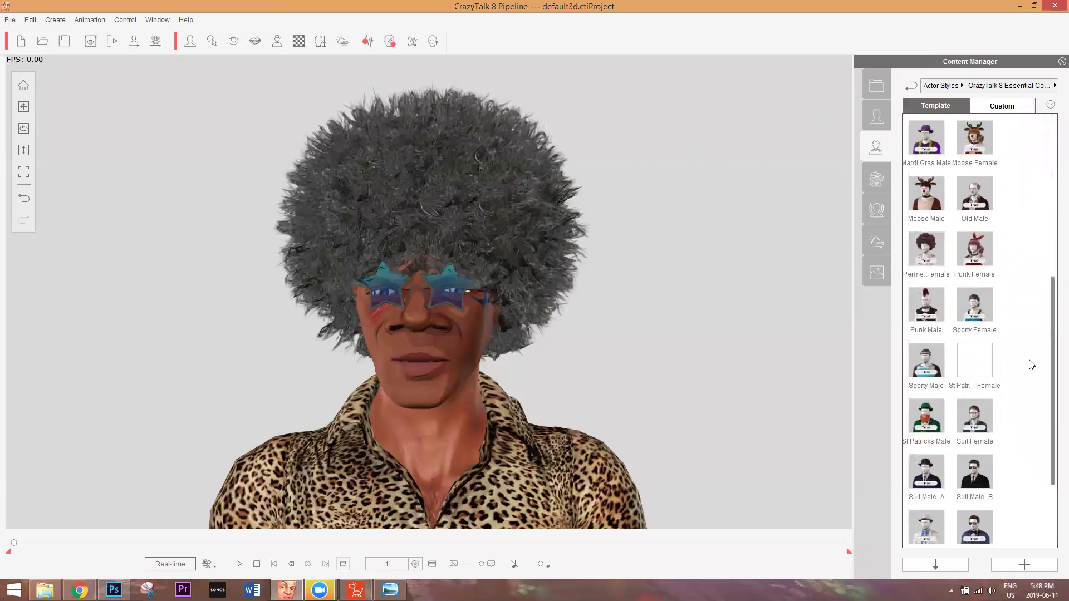
scroll(1039, 334, "up", 3)
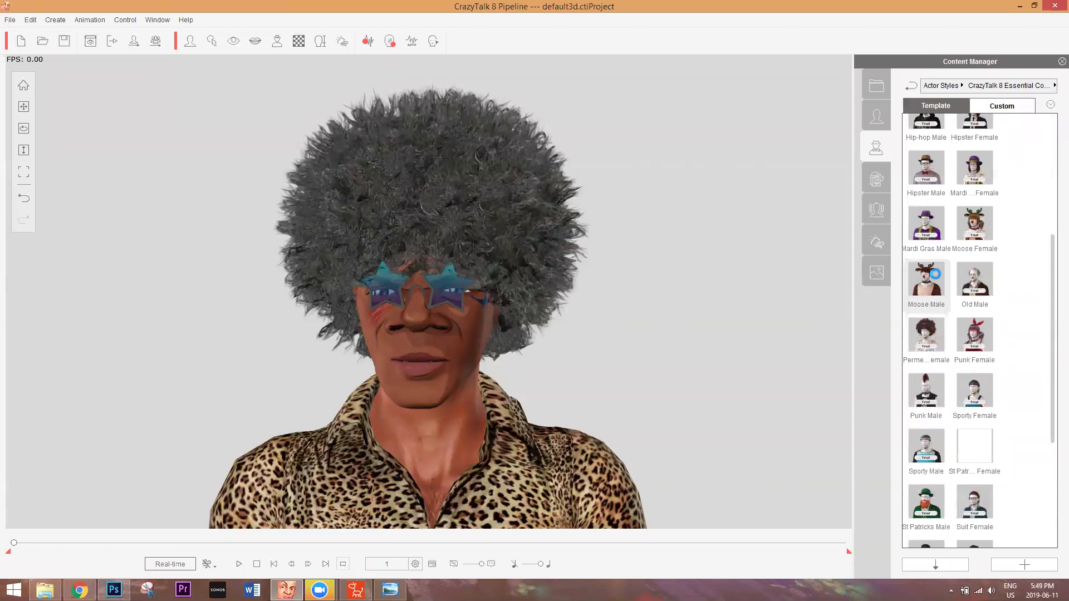
double_click(935, 274)
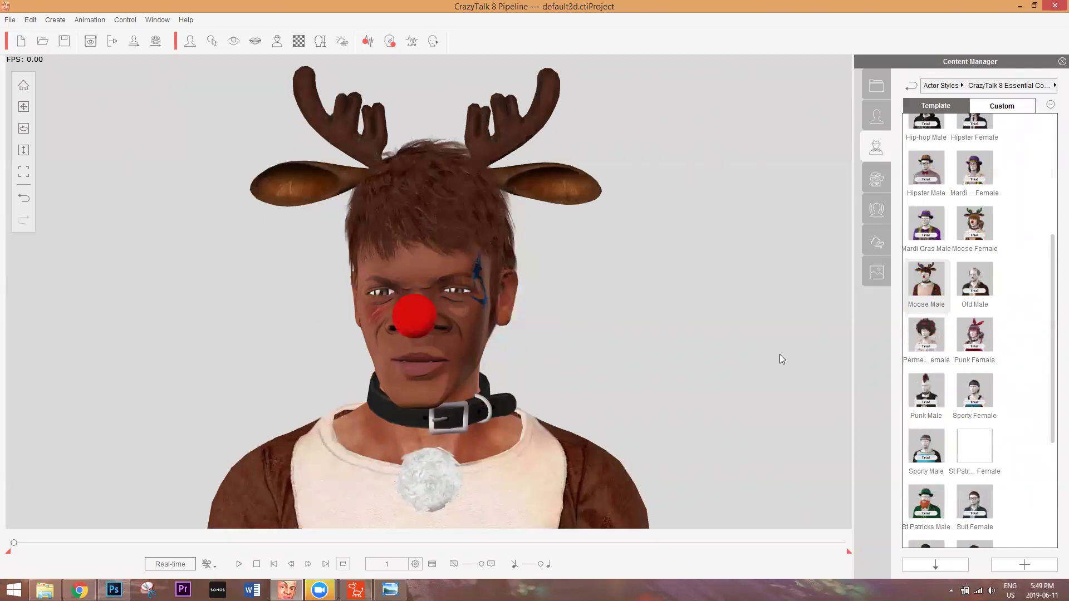
Apply the Suit Male_B actor style to the character and scrub the timeline to inspect the sunglasses
left_click_drag(1051, 334, 1040, 482)
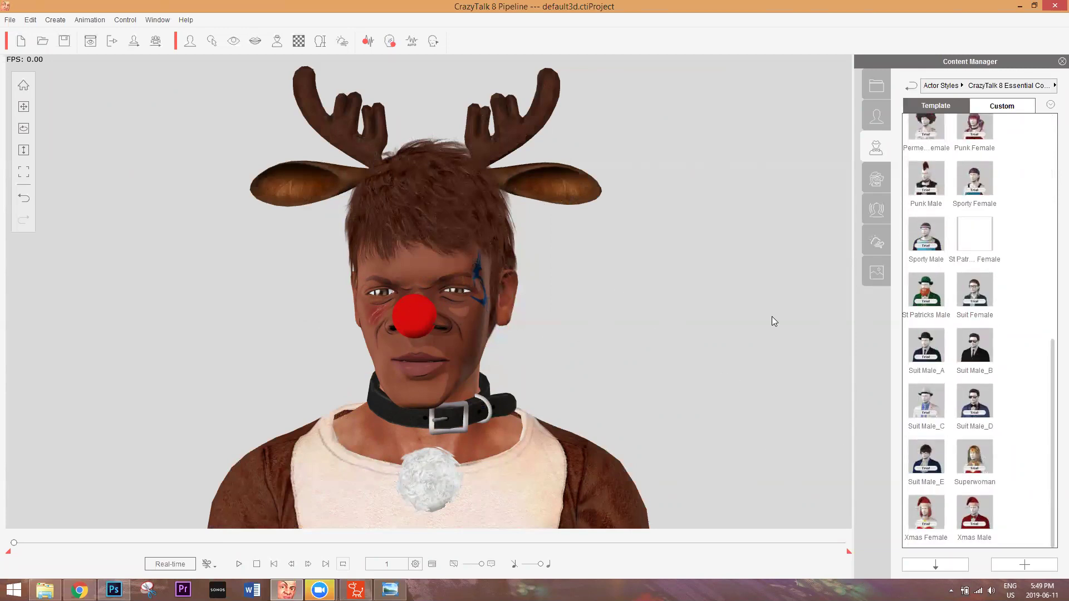
double_click(973, 356)
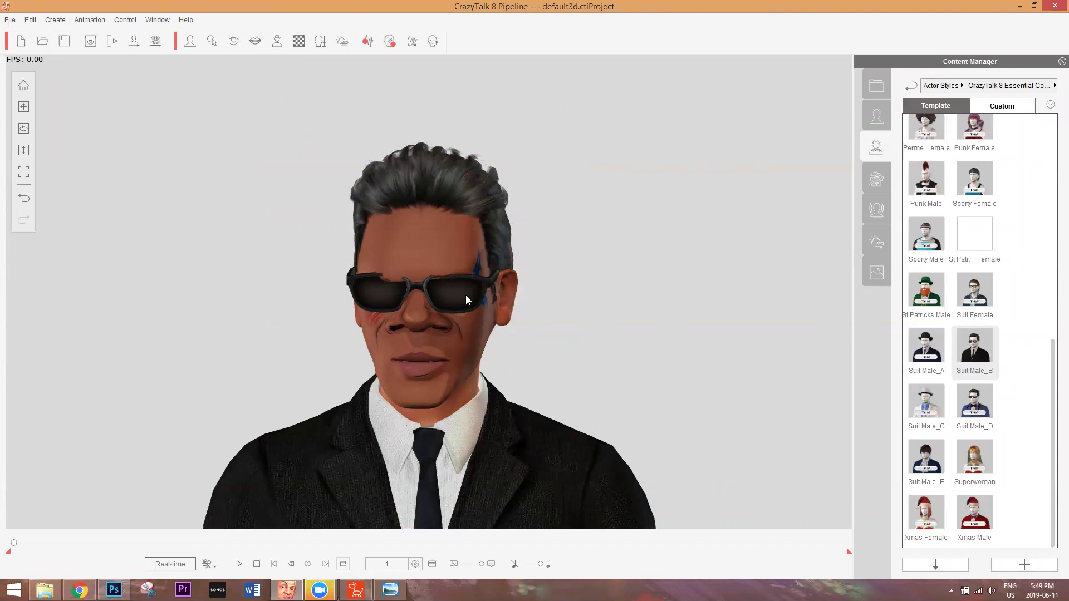
left_click_drag(13, 542, 28, 548)
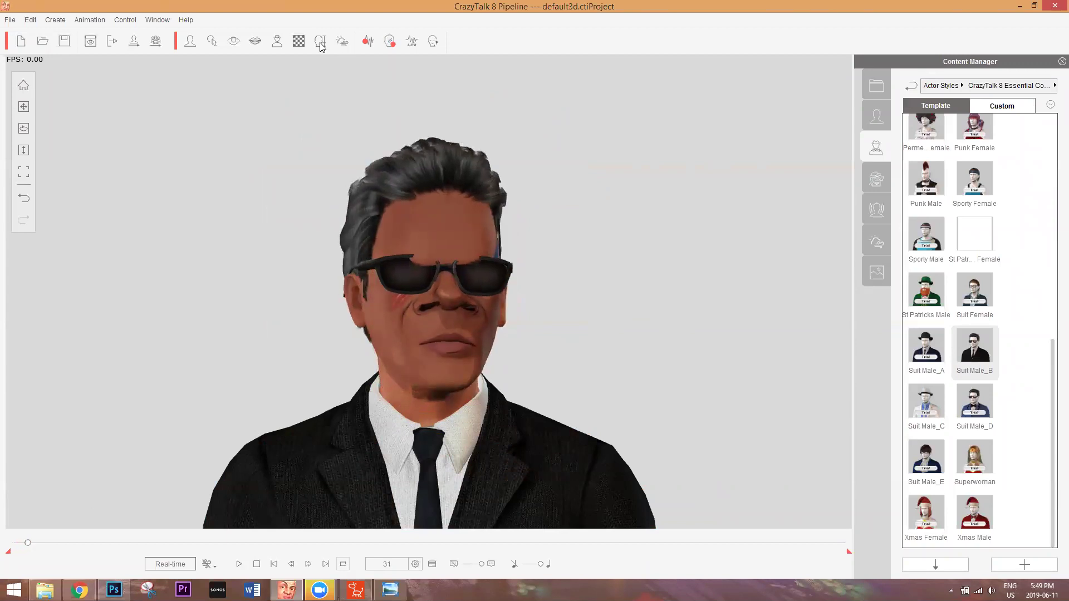
Open the accessory settings and review the move, rotate and scale options for the Sunglasses accessory
left_click(276, 41)
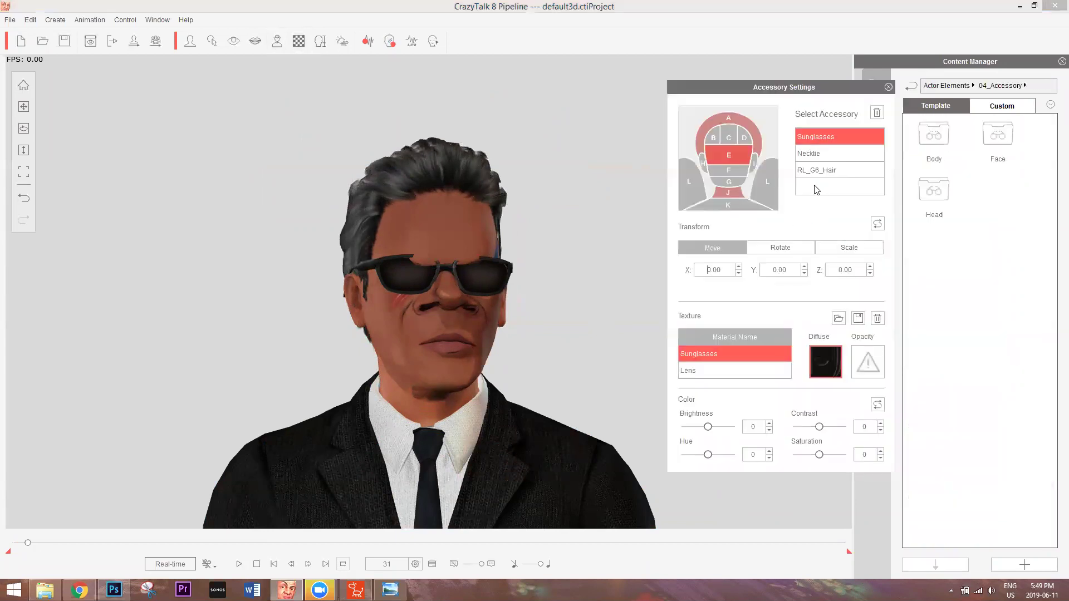
left_click(822, 153)
left_click(829, 136)
left_click(807, 248)
left_click(851, 250)
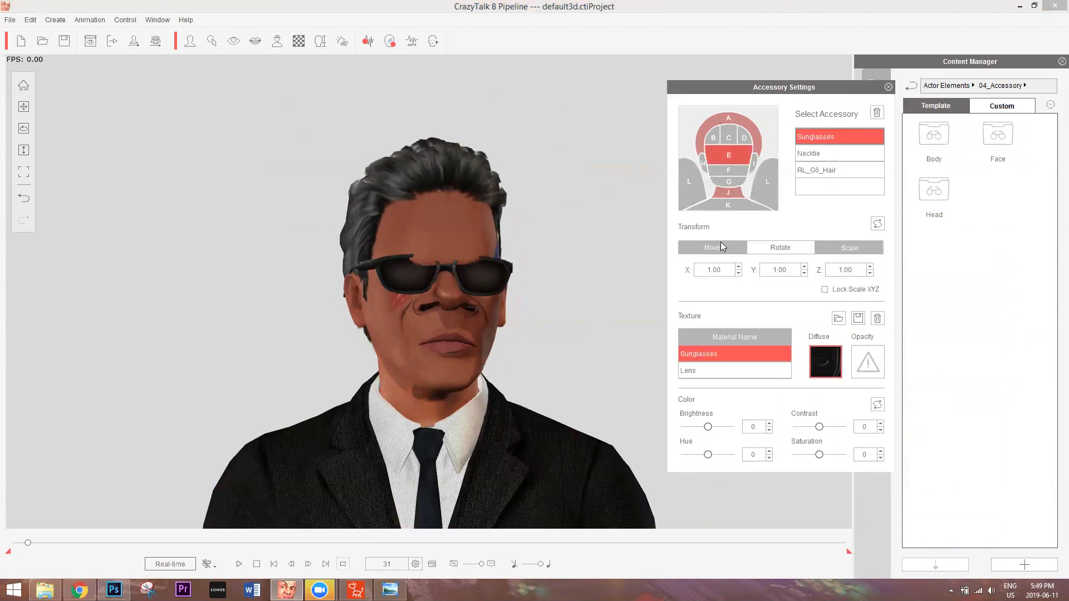
left_click(834, 138)
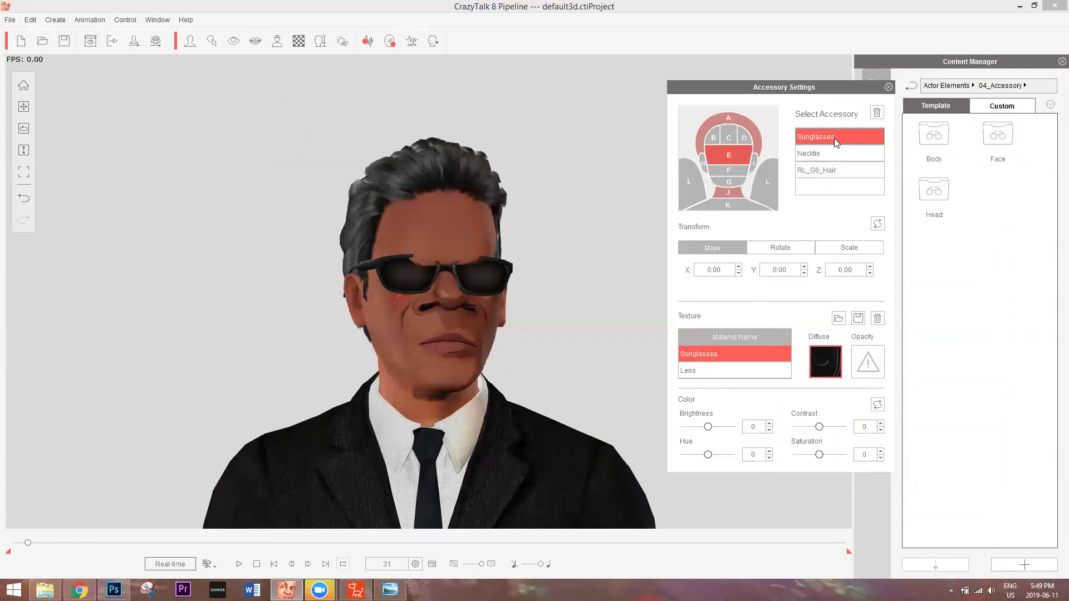
Move the Sunglasses accessory to Y 1.00 and Z 0.05
left_click(805, 266)
left_click(804, 267)
left_click(804, 267)
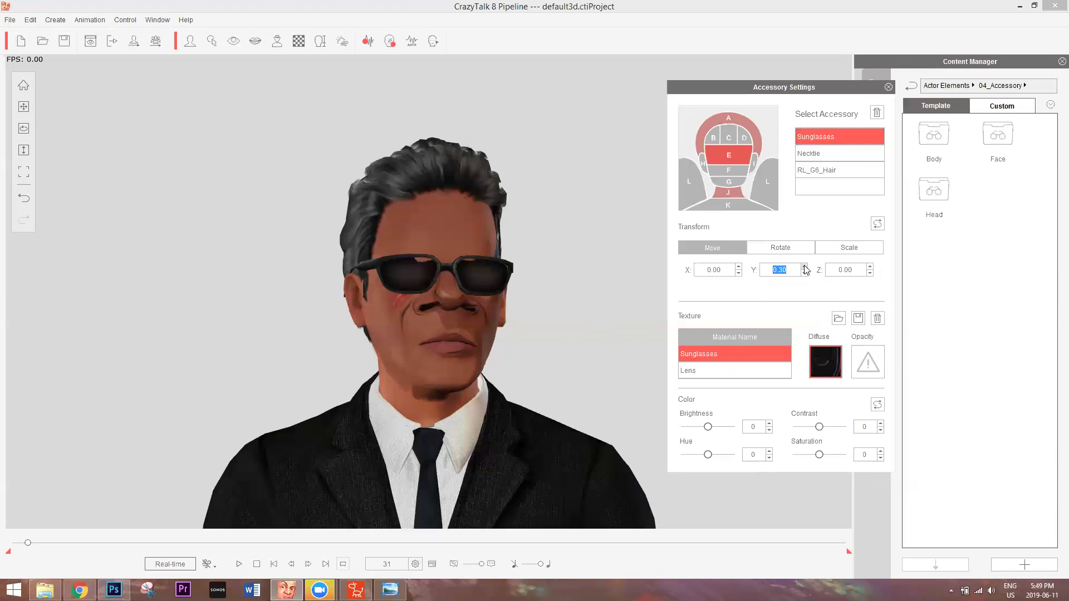
left_click(804, 266)
left_click(804, 266)
left_click(804, 267)
left_click(805, 267)
left_click(804, 266)
left_click(804, 267)
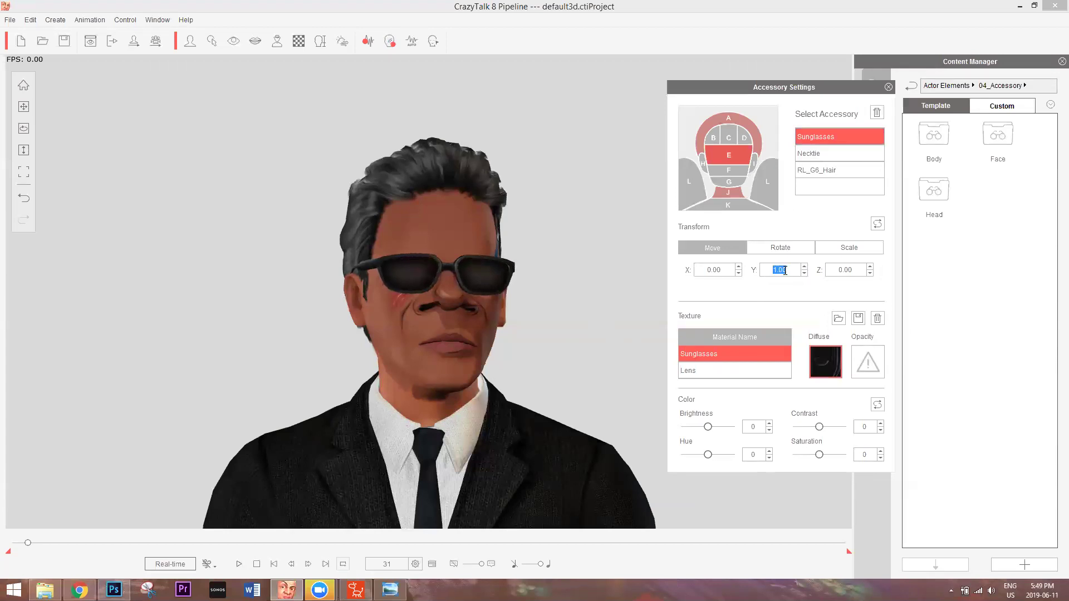
left_click(870, 267)
left_click(870, 267)
left_click(869, 273)
Scrub and play the animation to check the sunglasses' fit, stop playback and close the accessory settings
left_click_drag(42, 546, 252, 532)
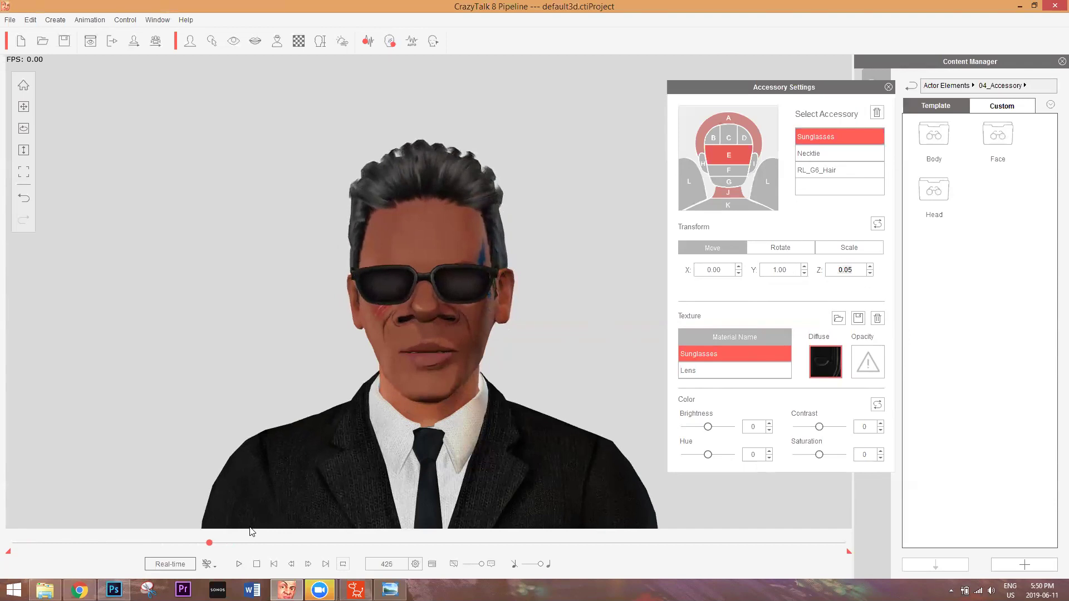
left_click(240, 562)
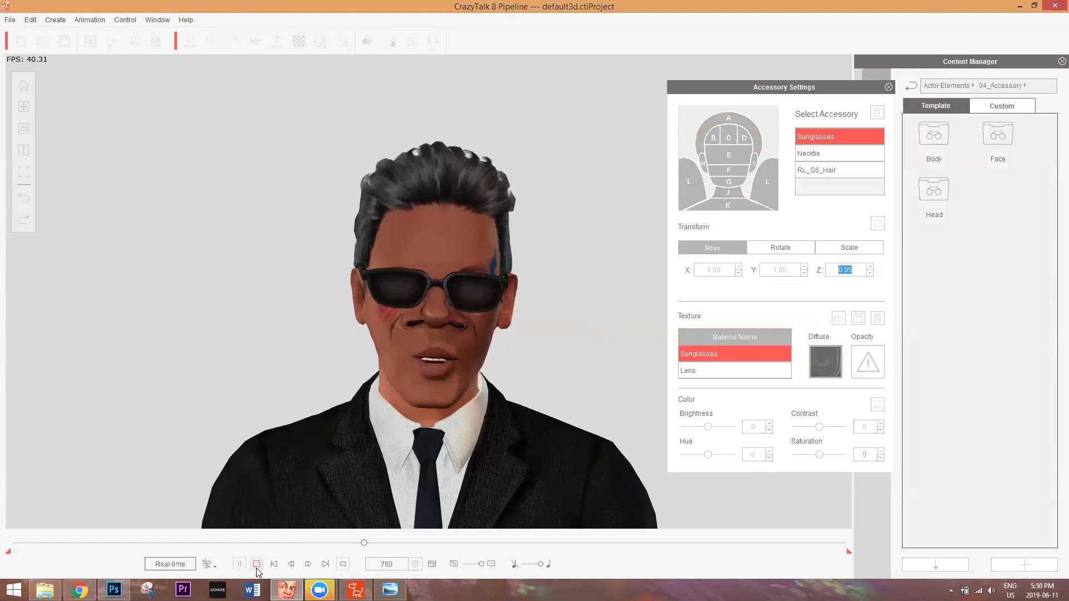
left_click(266, 563)
left_click(889, 88)
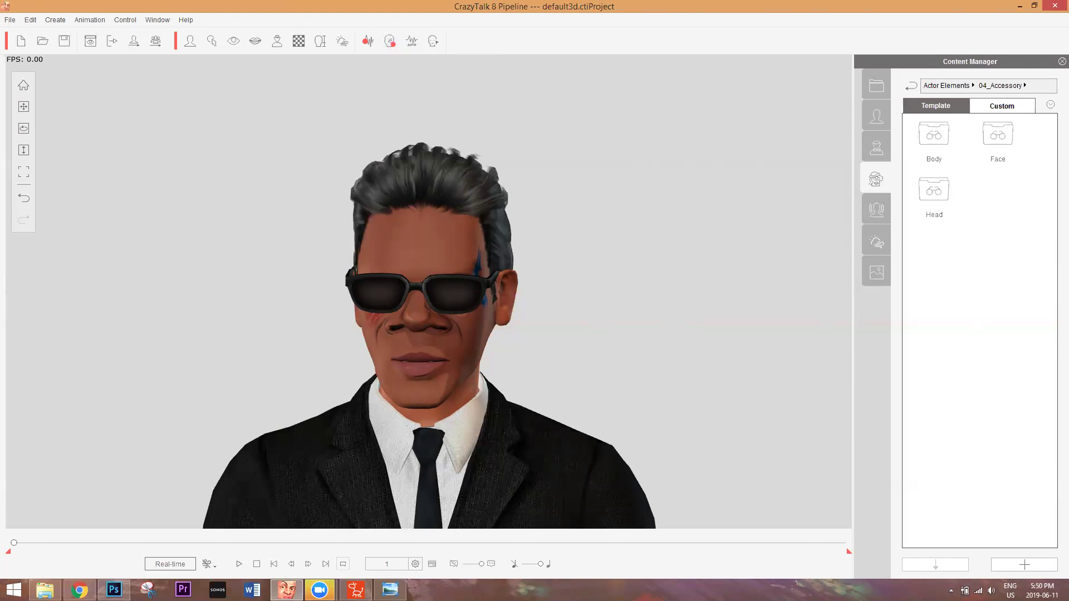
Close the Cartoon Animator v4.0 Pipeline program running in the background
right_click(355, 589)
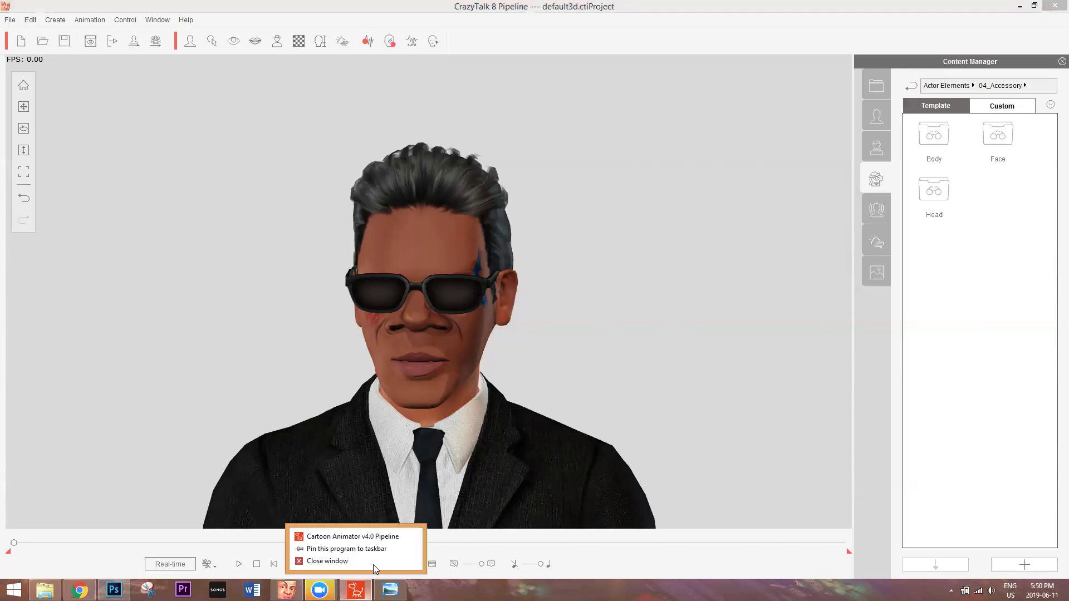
left_click(373, 562)
left_click(534, 324)
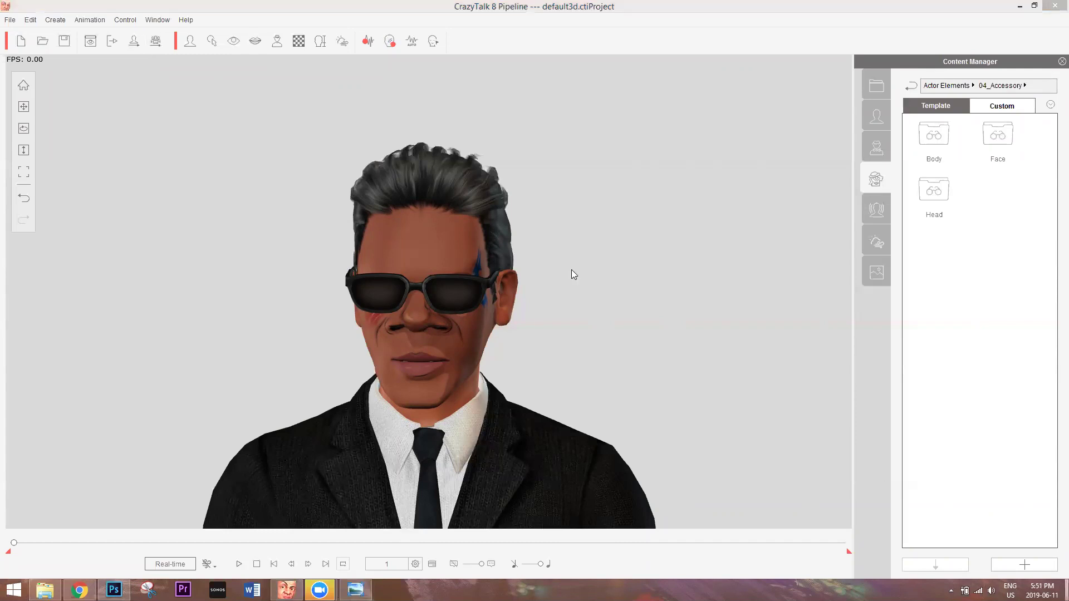
Launch iClone v7.41 from the desktop and quit Photoshop without saving Skin_Head_Diffuse.jpg
key("super+d")
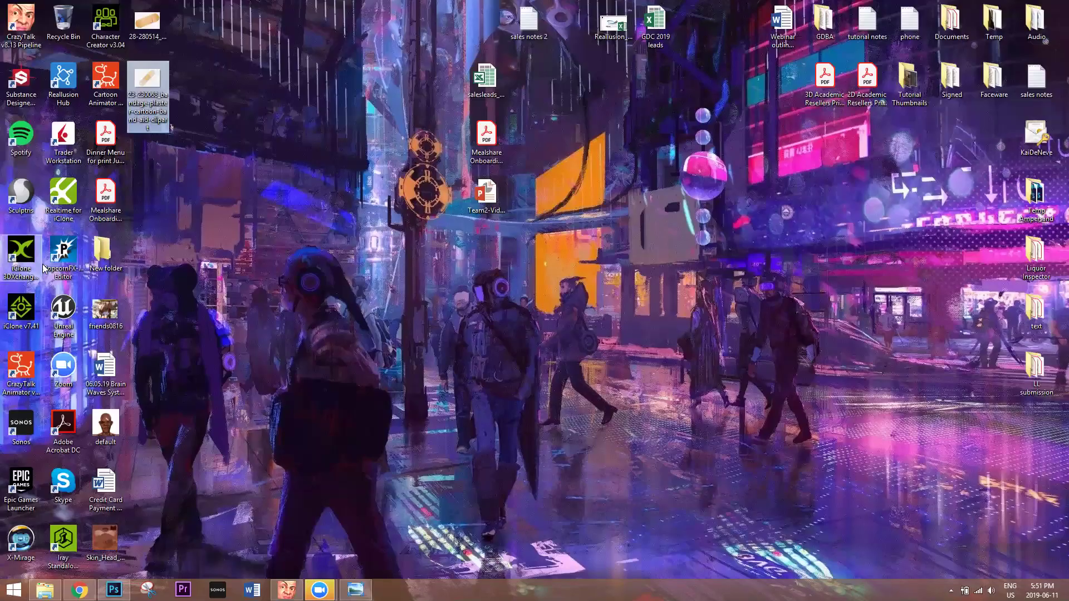
double_click(23, 308)
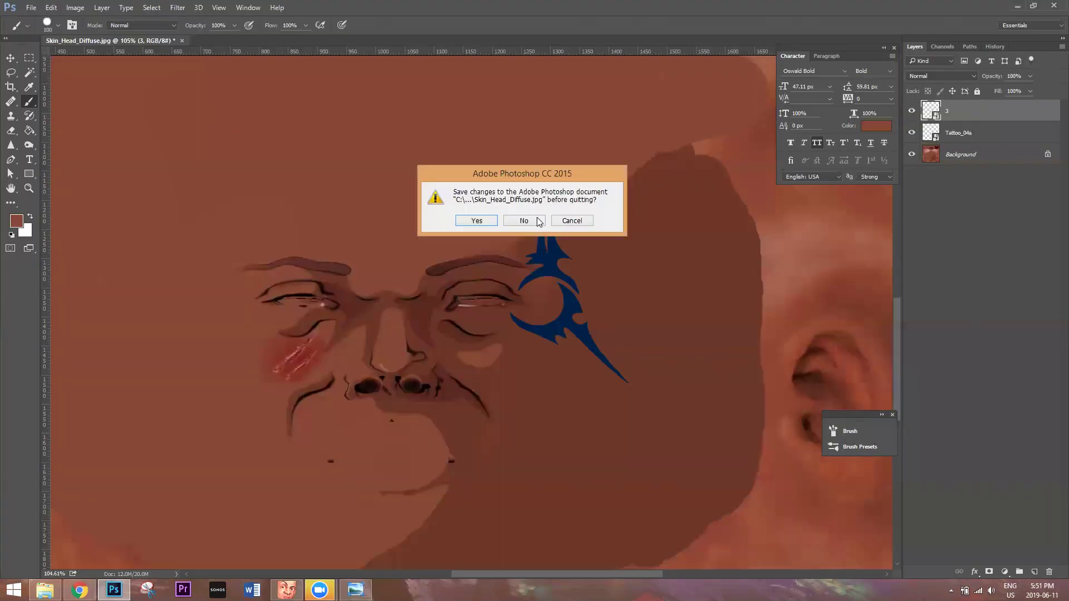
left_click(524, 221)
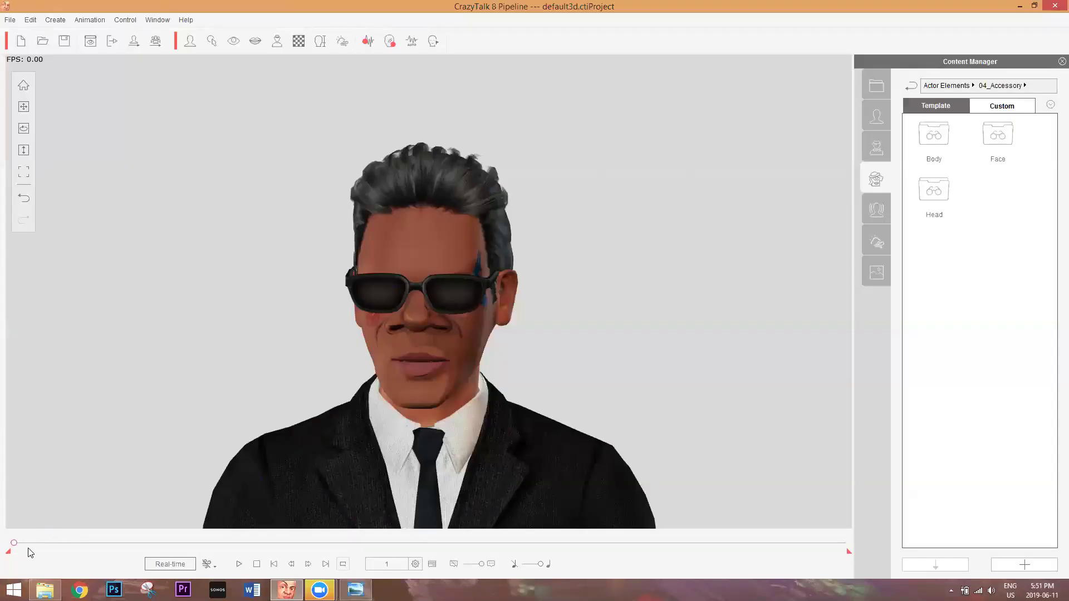
Briefly preview the character's animation in CrazyTalk 8, and set the head scale to 1.09 and neck length to 0.97
key("space")
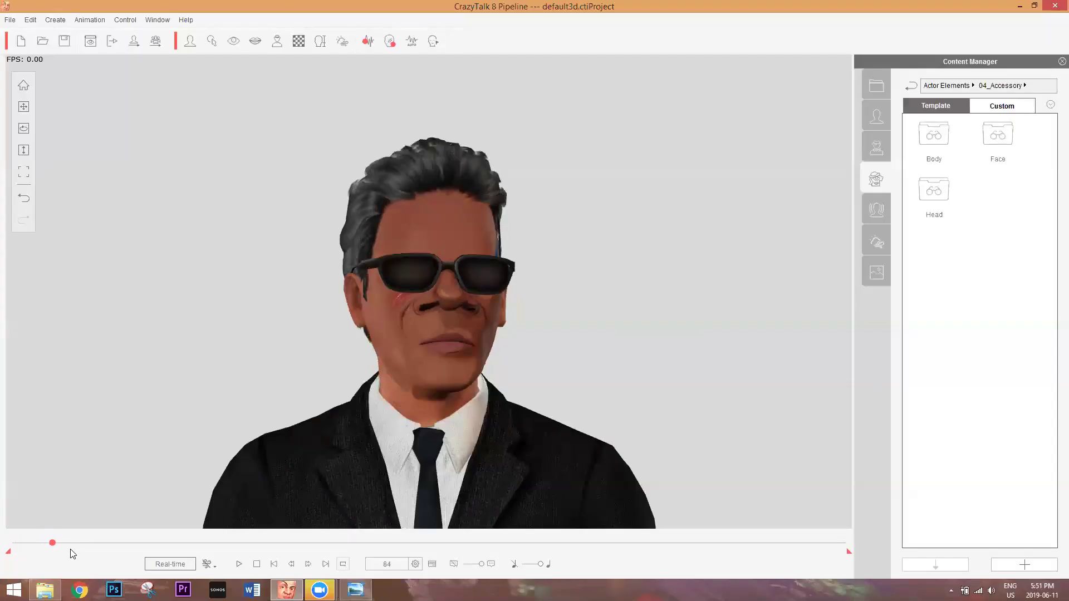
key("space")
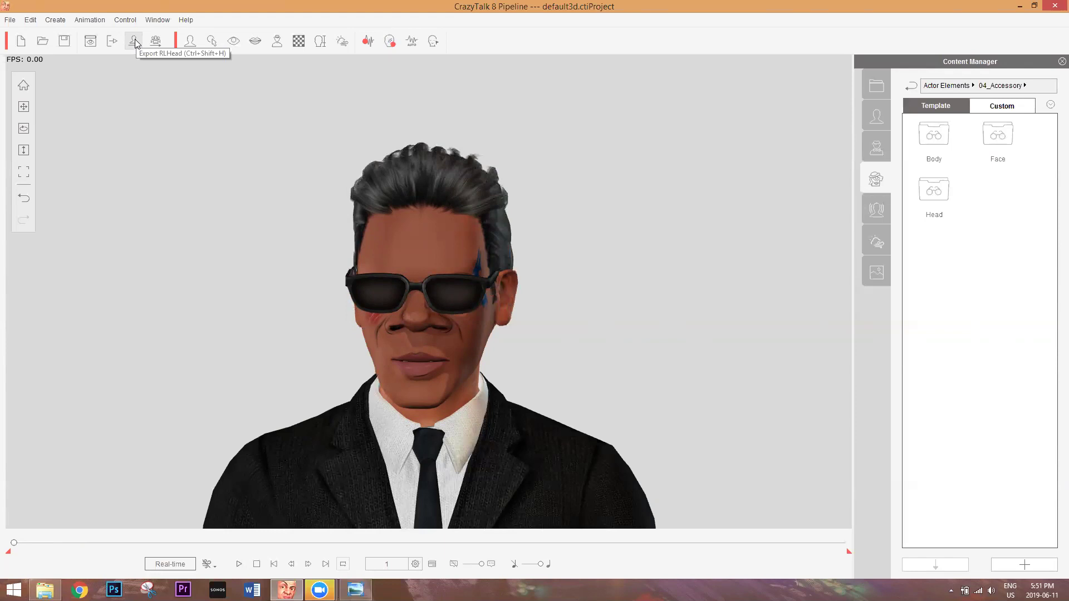
left_click(320, 44)
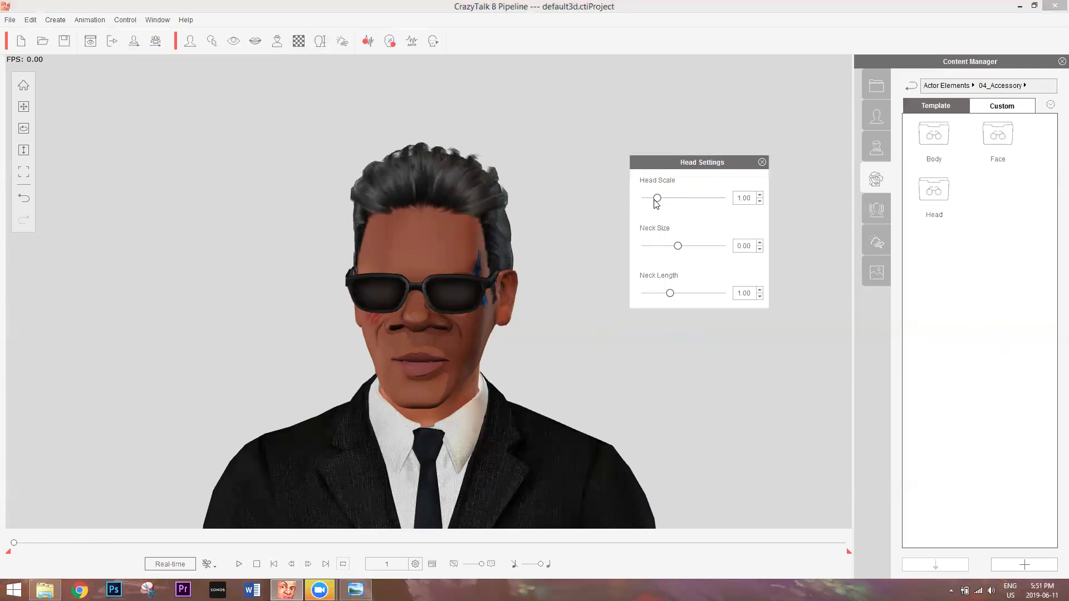
mouse_move(656, 200)
left_mouse_down()
mouse_move(697, 204)
mouse_move(670, 210)
mouse_move(663, 199)
left_mouse_up()
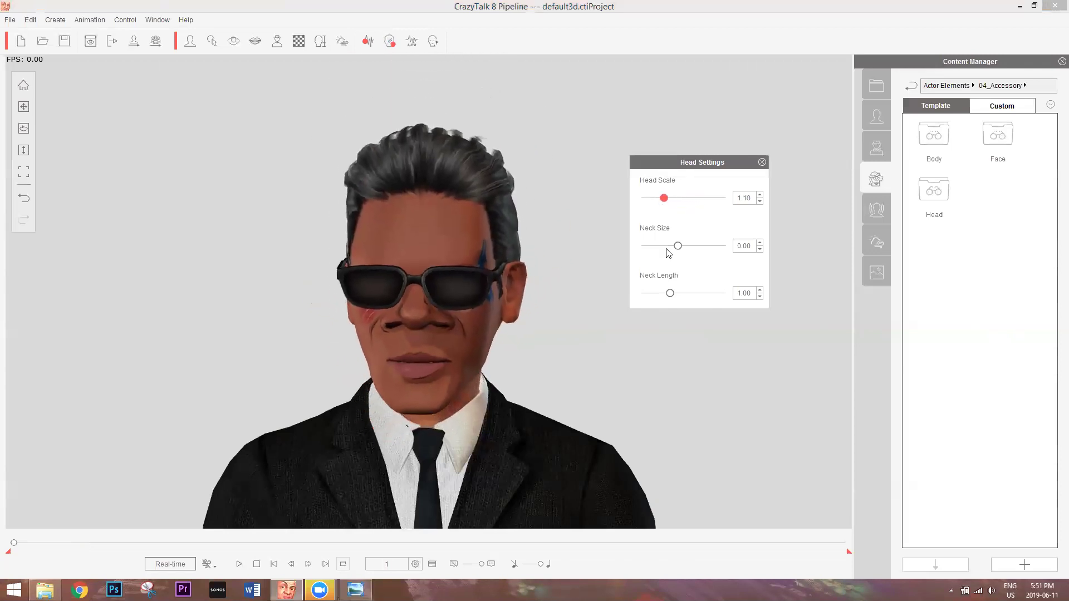
mouse_move(671, 294)
left_mouse_down()
mouse_move(714, 296)
mouse_move(668, 295)
left_mouse_up()
left_click_drag(663, 199, 661, 199)
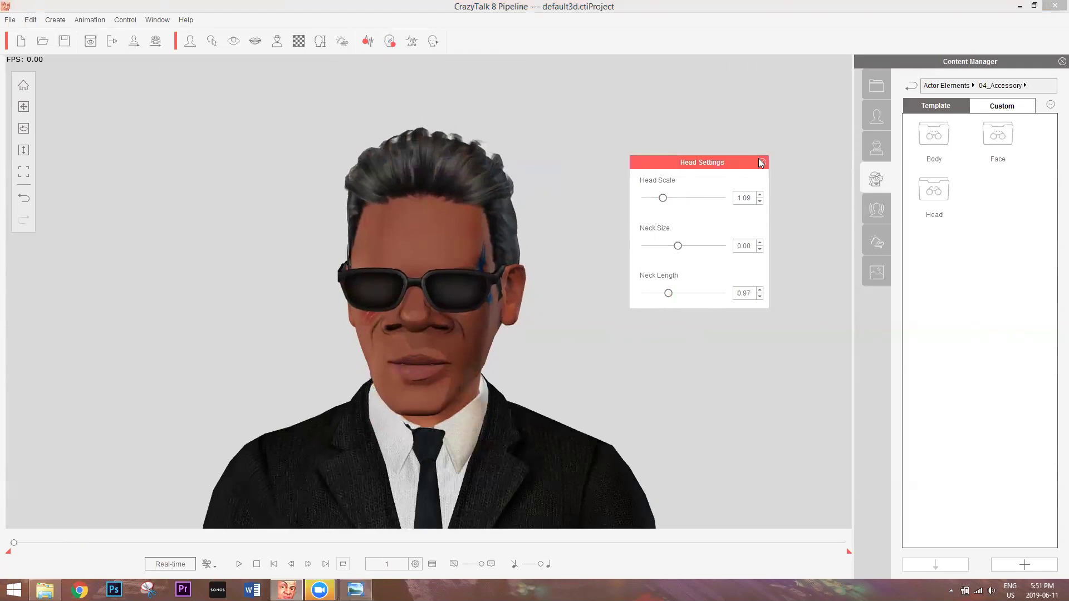
left_click(761, 161)
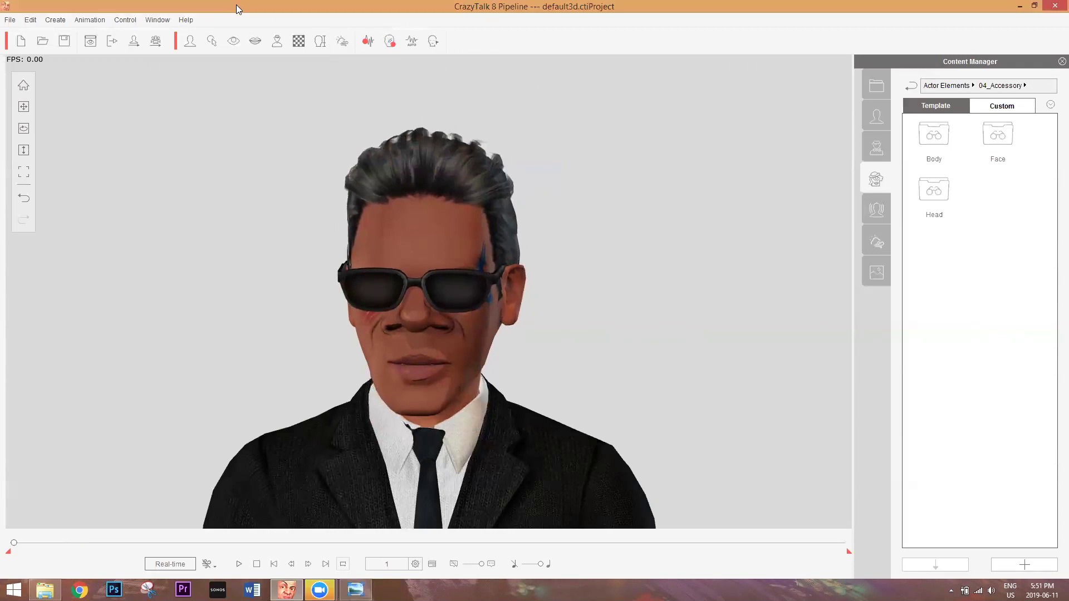
Export the character as an RLHead file named Test on the Desktop, using the left eye texture
left_click(137, 42)
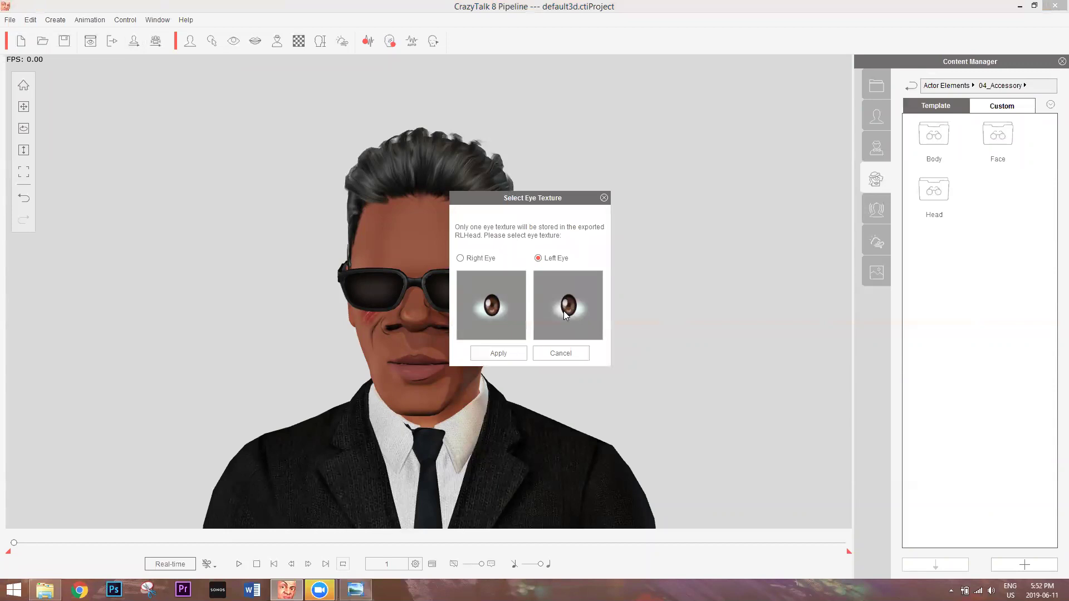
left_click(501, 353)
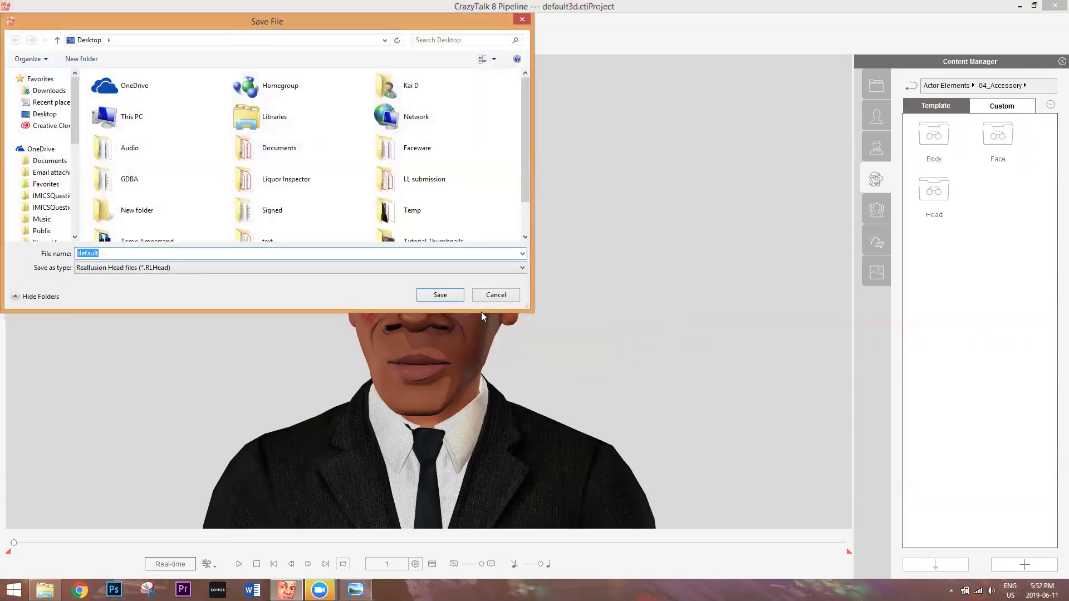
type("Test")
key("Return")
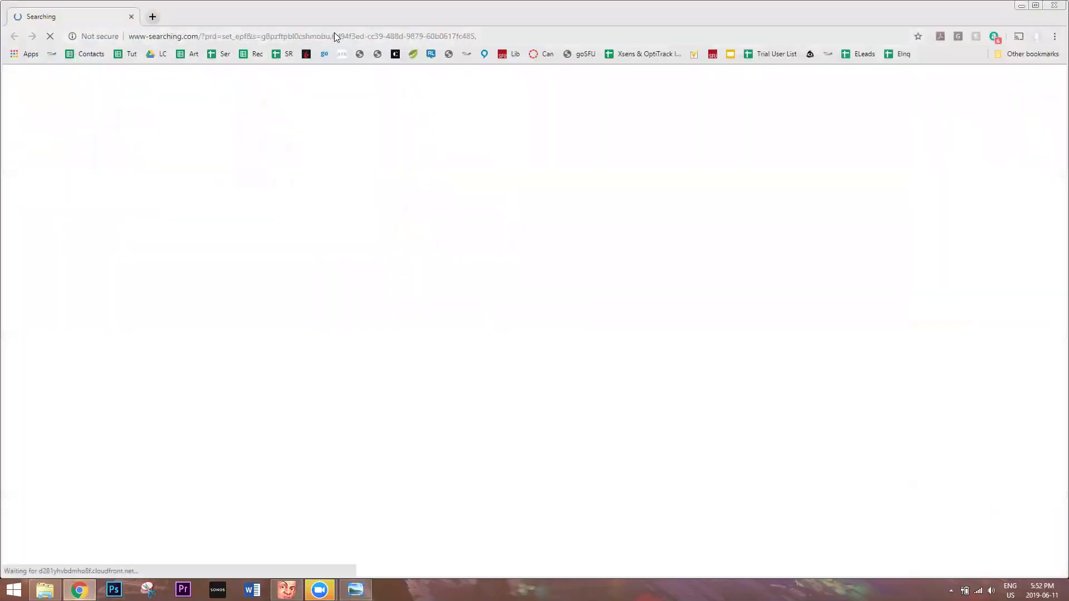
Look up crazytalk 8 in the browser and open Reallusion's CrazyTalk 8 free download page at the comparison table
left_click(335, 36)
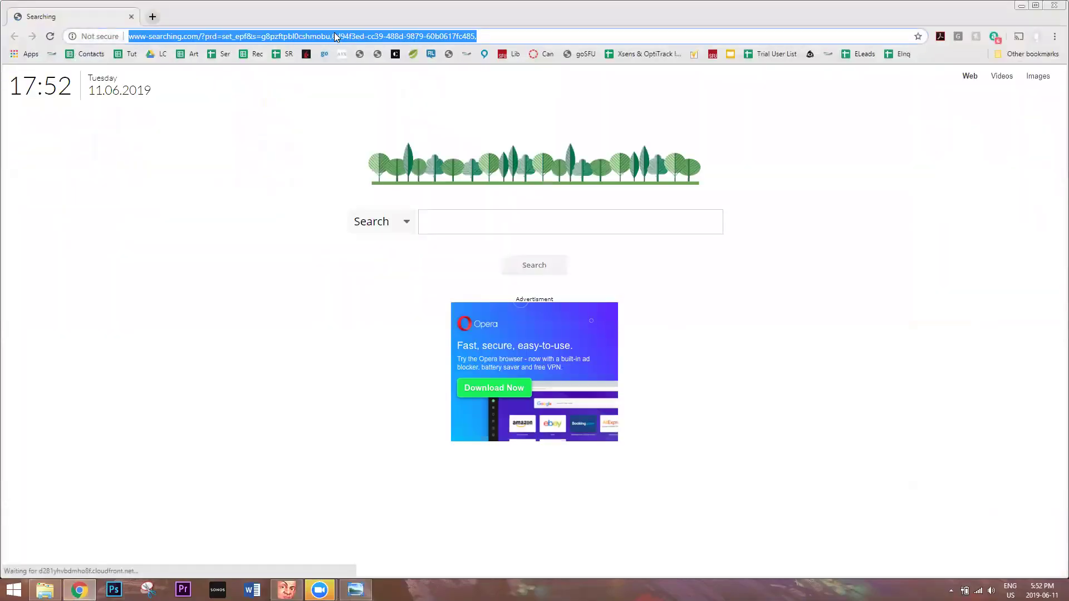
type("crazytalk 8")
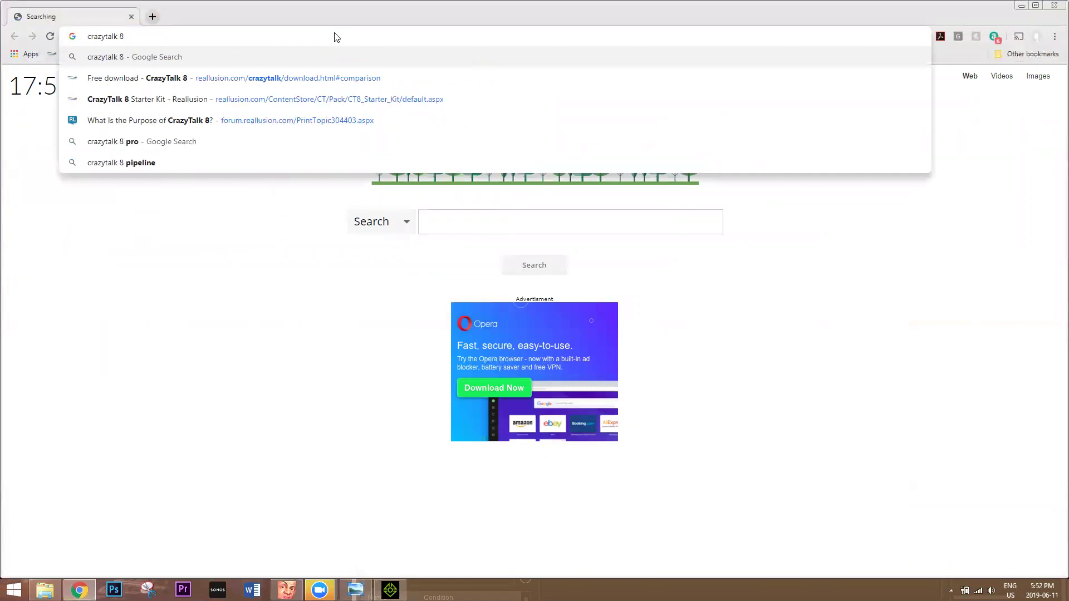
key("Down")
key("Return")
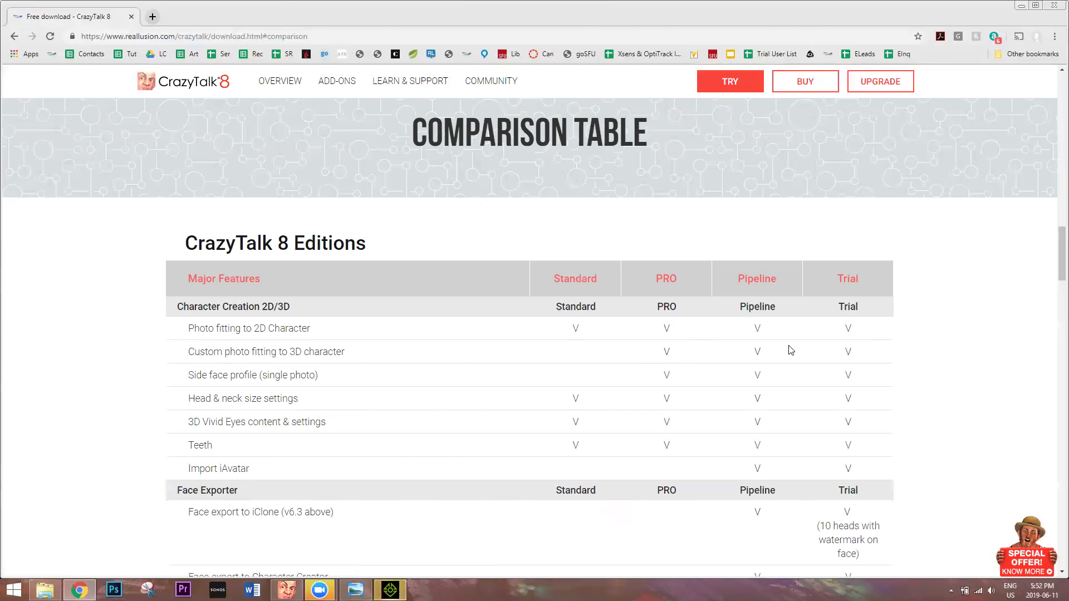
Examine the CrazyTalk 8 editions comparison table, covering face export, dress-up, auto motion and animation features
scroll(782, 351, "down", 5)
scroll(783, 352, "down", 7)
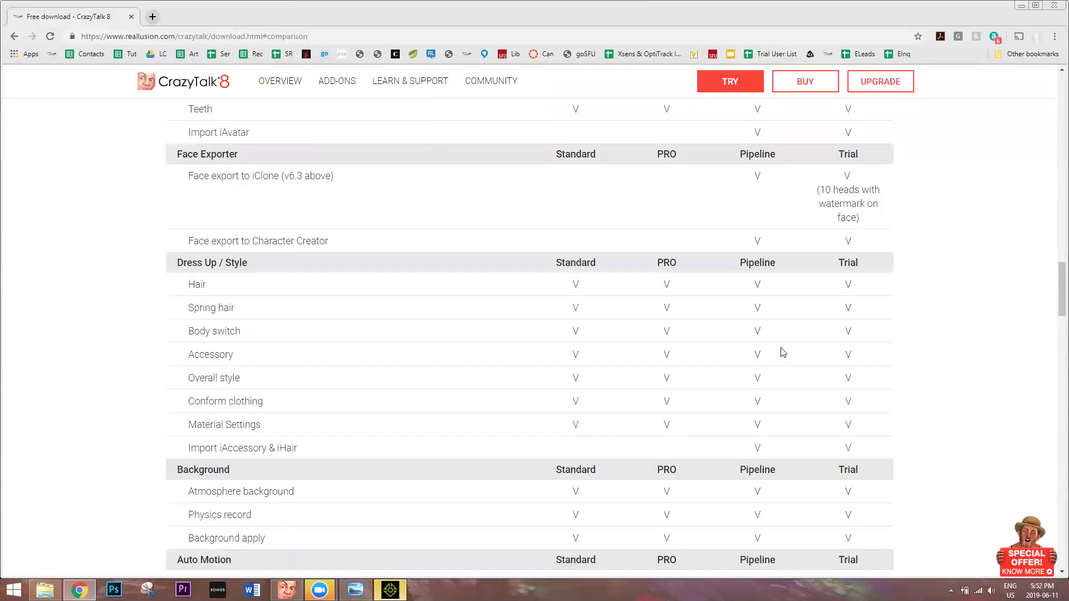
left_click(230, 35)
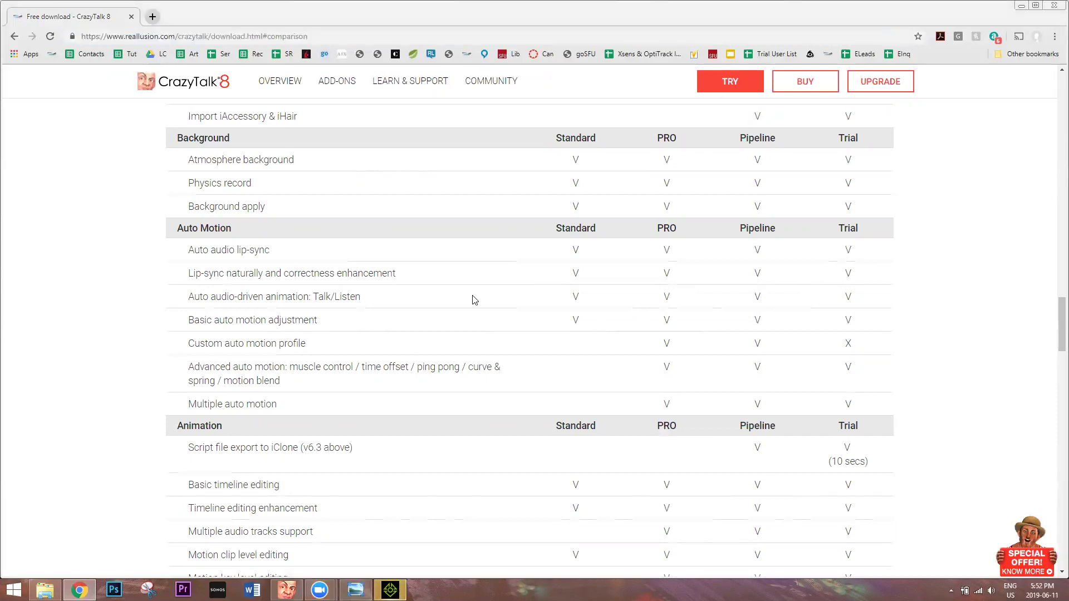
left_click(1053, 6)
scroll(733, 200, "down", 3)
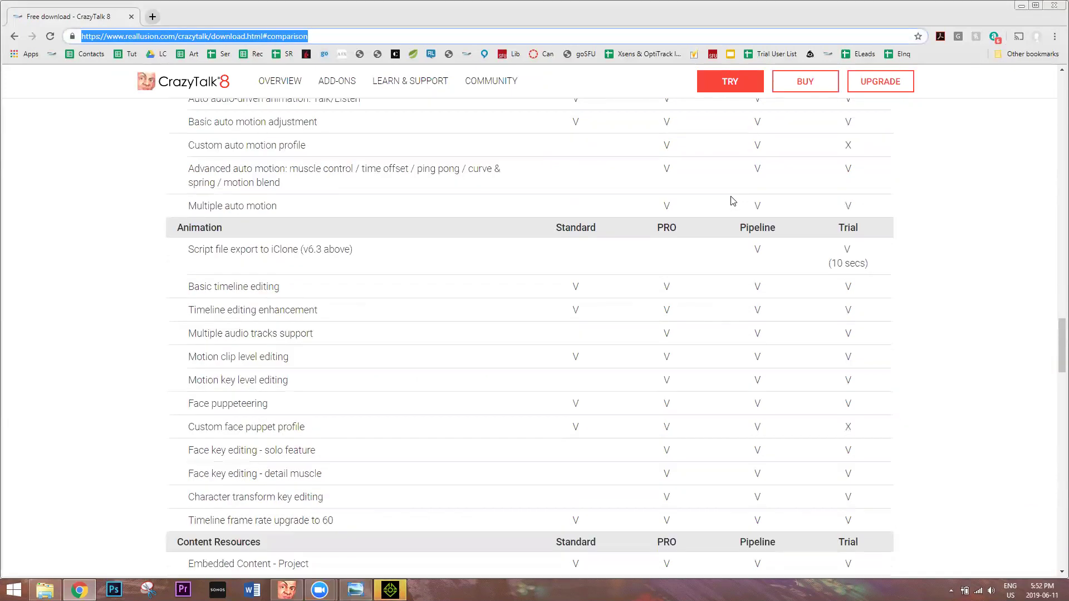
scroll(615, 278, "up", 2)
scroll(793, 194, "down", 1)
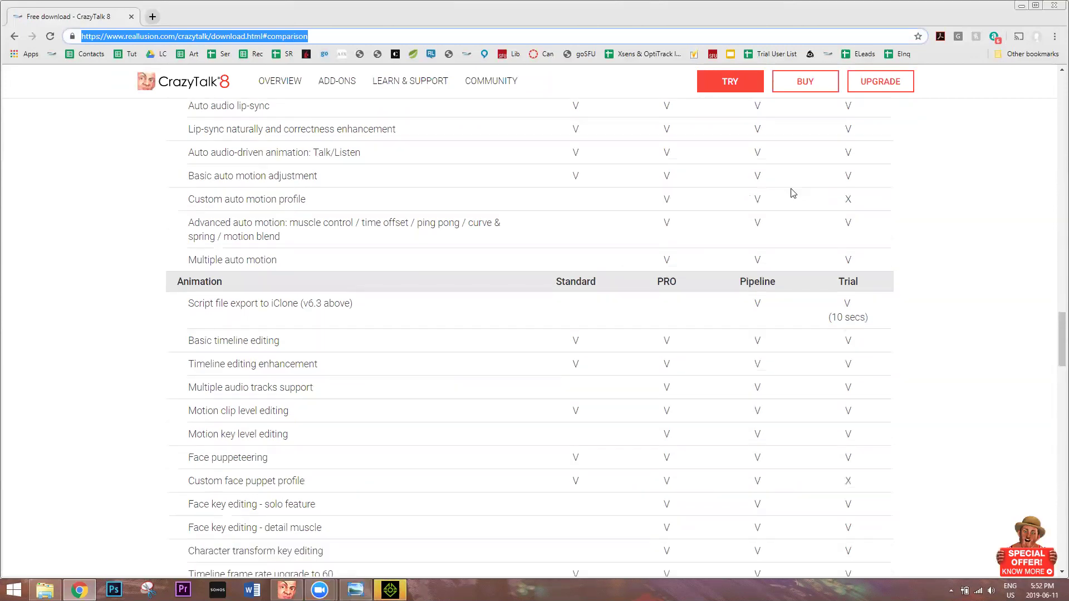
scroll(793, 193, "down", 3)
Switch to iClone 7, load the 0.Zane avatar from the Character content into the scene, and close the open image viewer
key("alt+Tab")
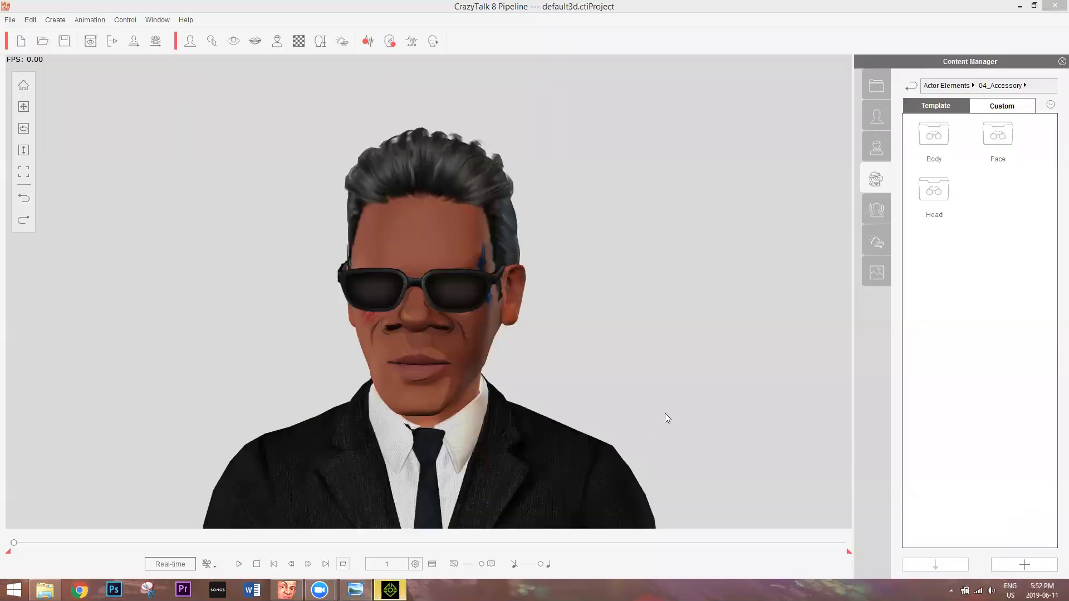
key("alt+Tab")
left_click(68, 80)
left_click(68, 81)
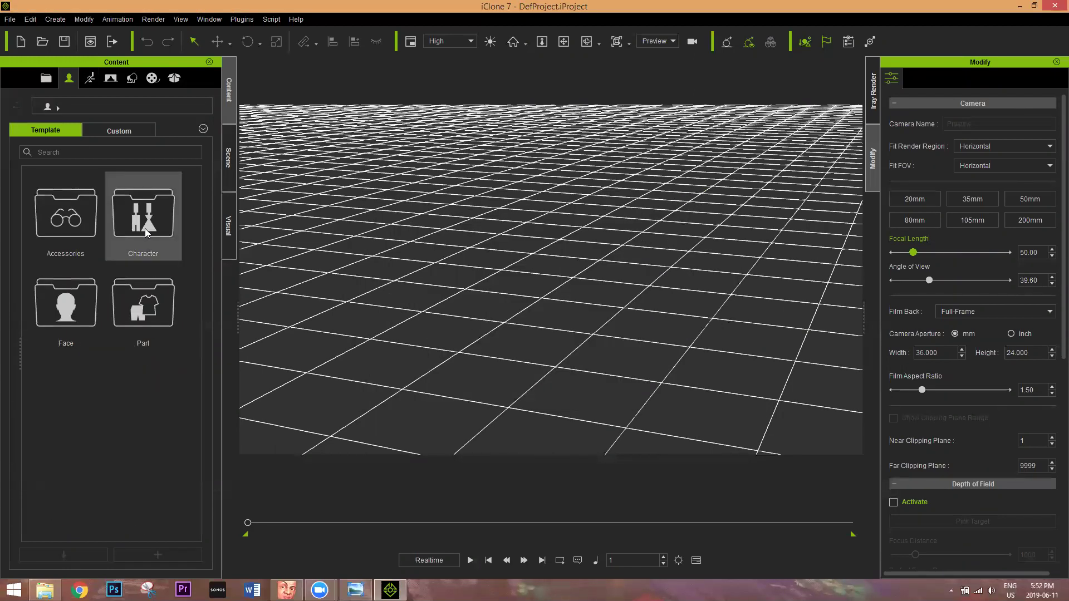
double_click(144, 229)
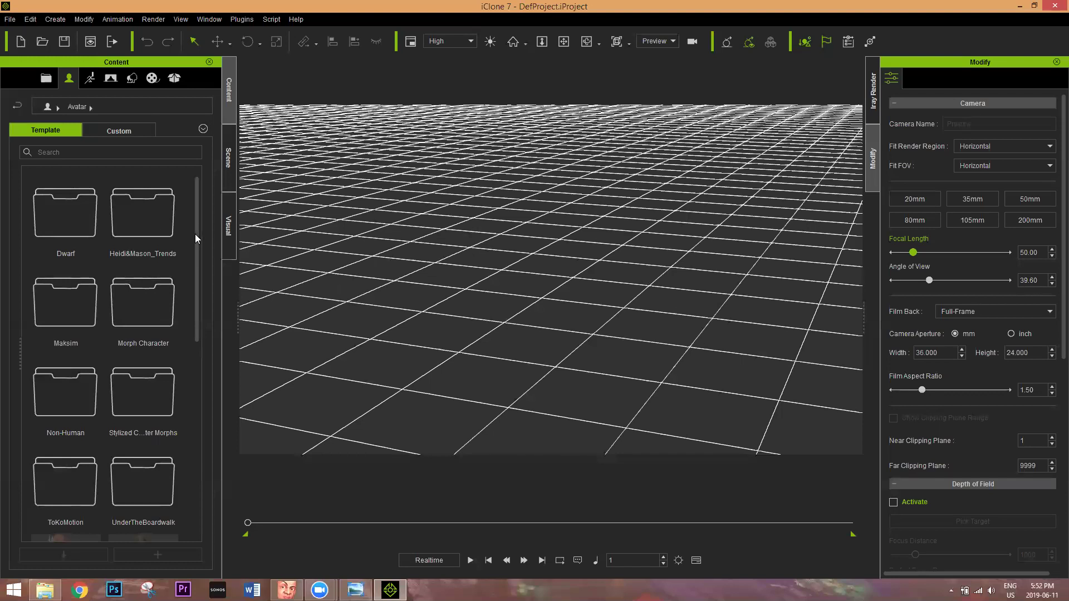
left_click_drag(198, 275, 149, 390)
double_click(149, 390)
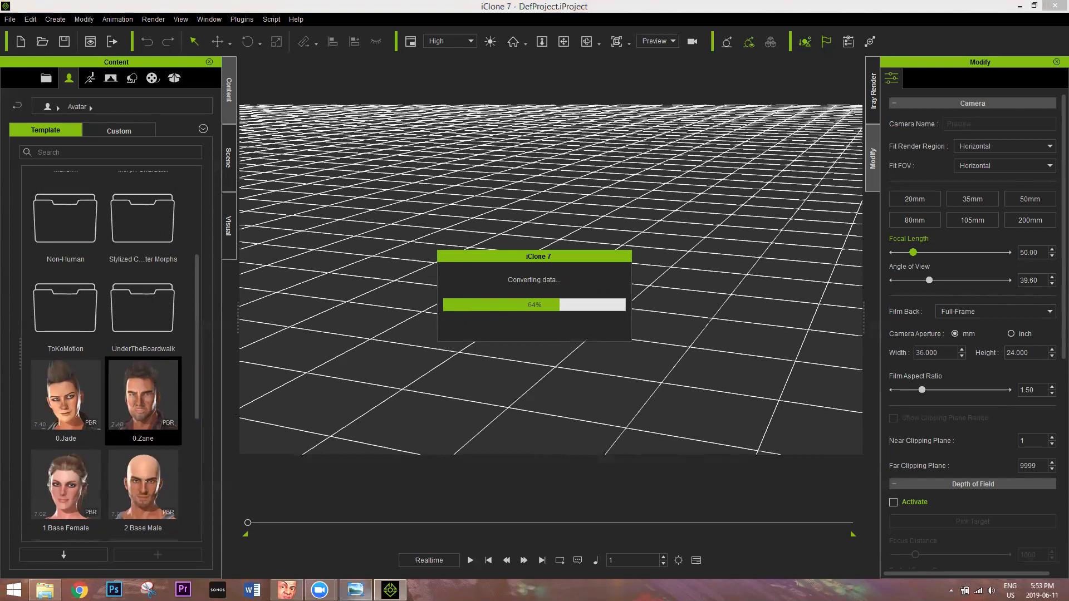
left_click(356, 589)
left_click(980, 36)
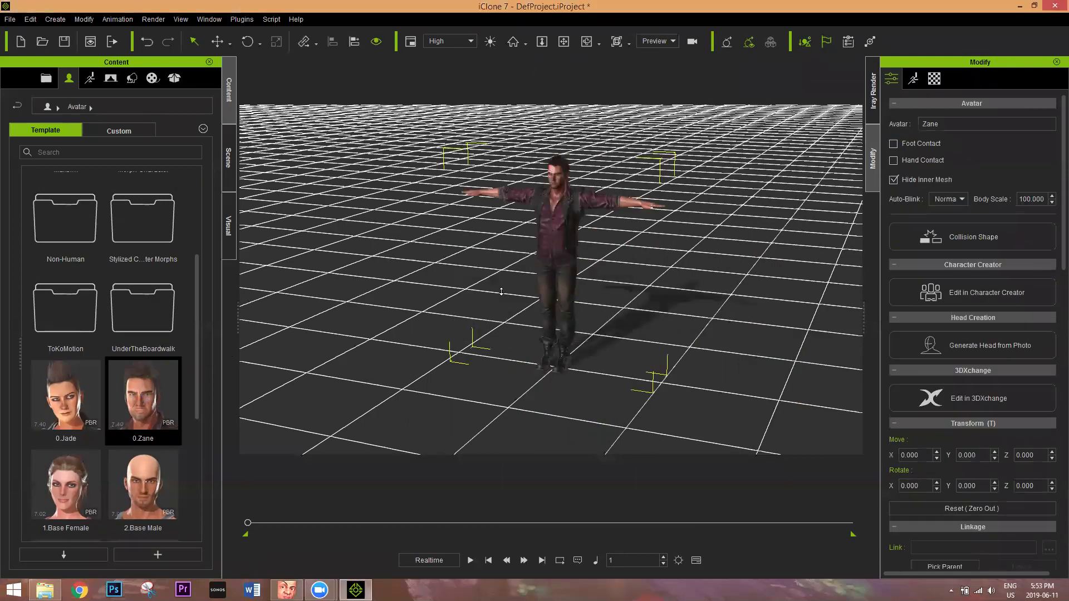
Import the exported RLHead from the desktop onto Zane with head morph and Head and Body texture, and inspect the resulting face
scroll(593, 334, "up", 8)
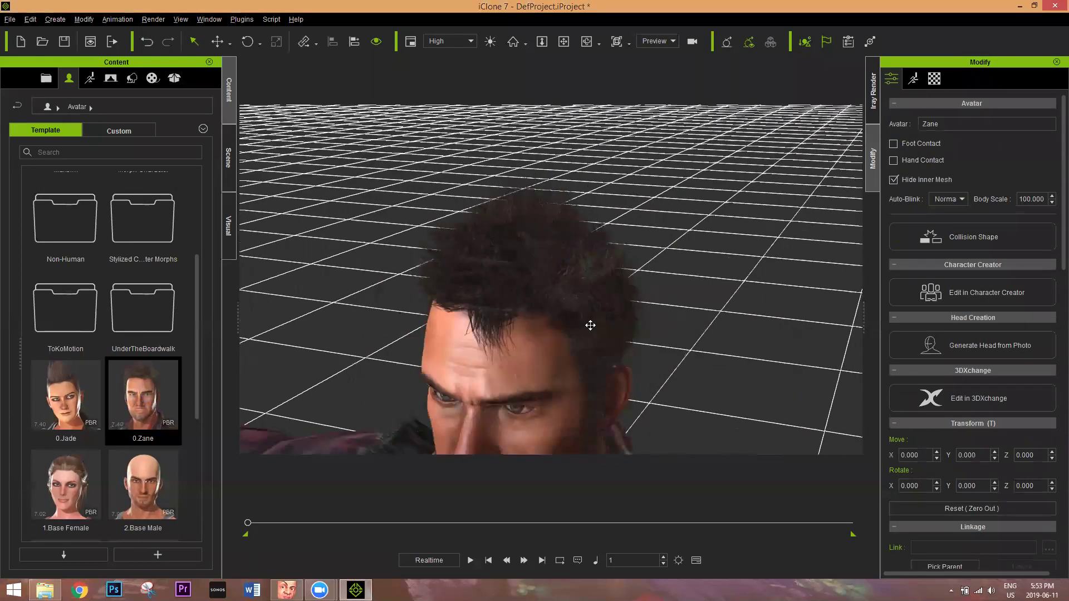
scroll(590, 325, "down", 8)
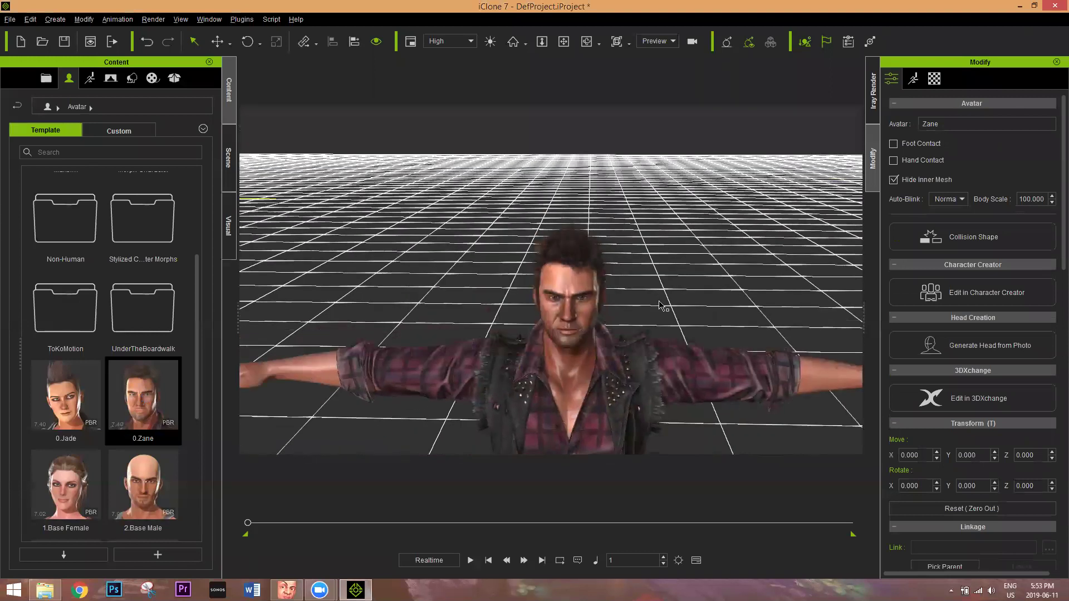
scroll(661, 306, "up", 3)
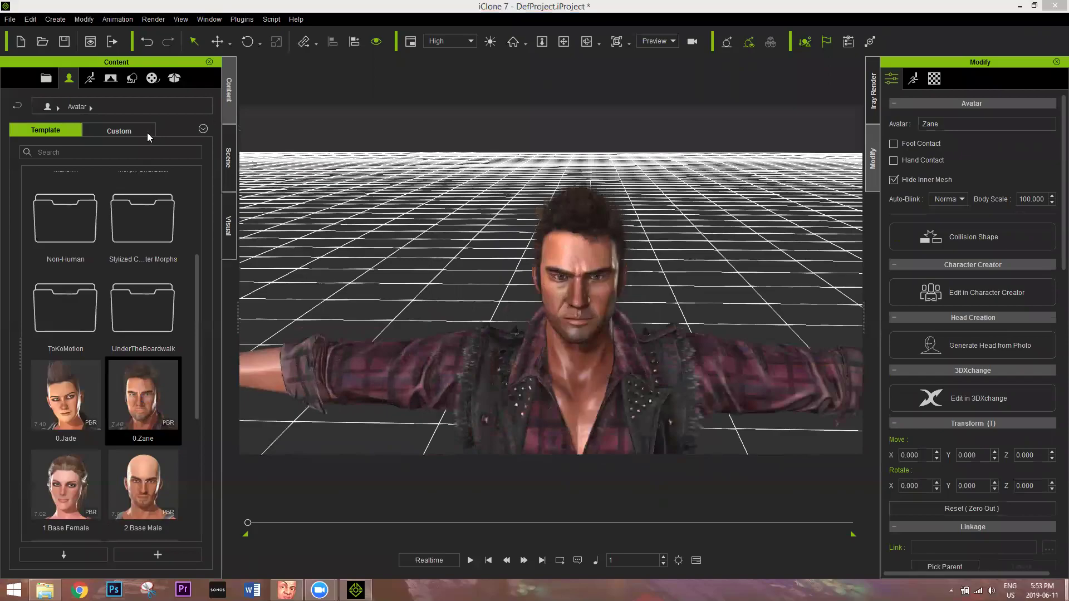
key("super+d")
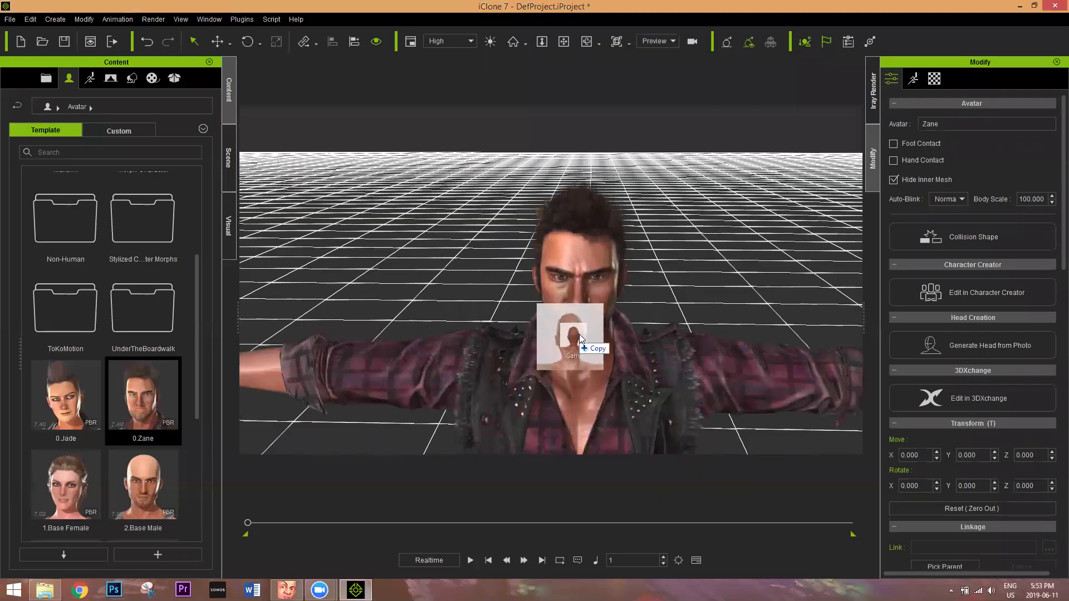
left_click_drag(579, 334, 578, 335)
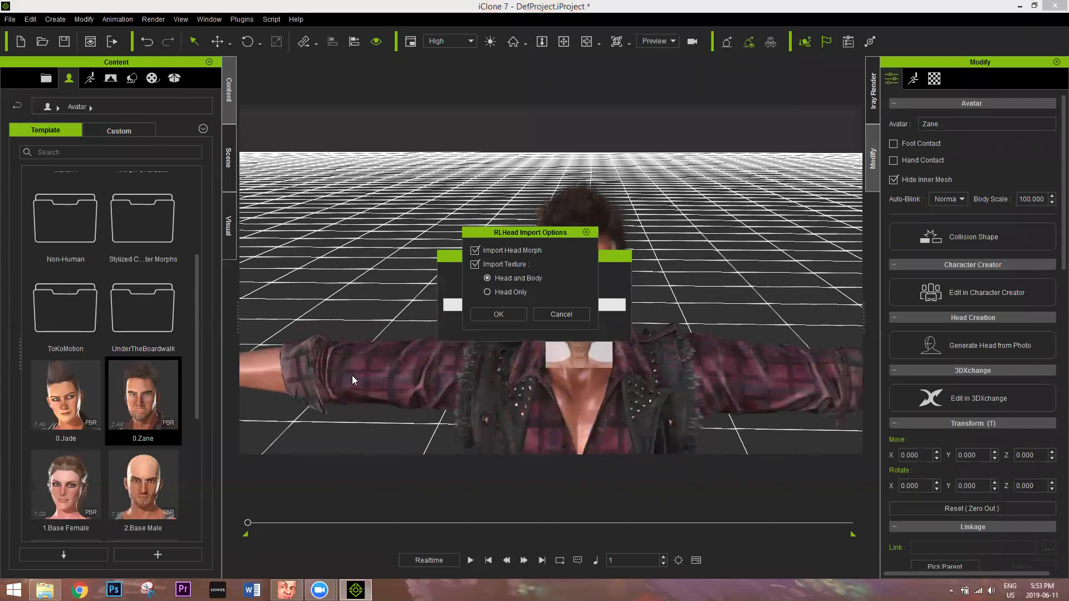
left_click(513, 313)
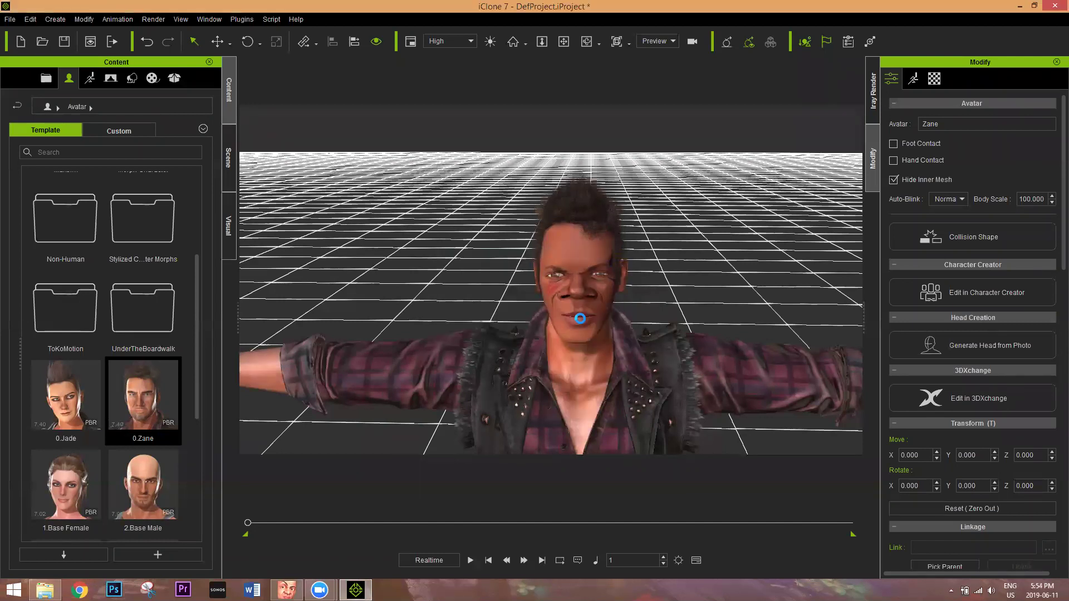
right_click_drag(481, 367, 655, 336)
scroll(655, 336, "up", 5)
scroll(557, 312, "down", 3)
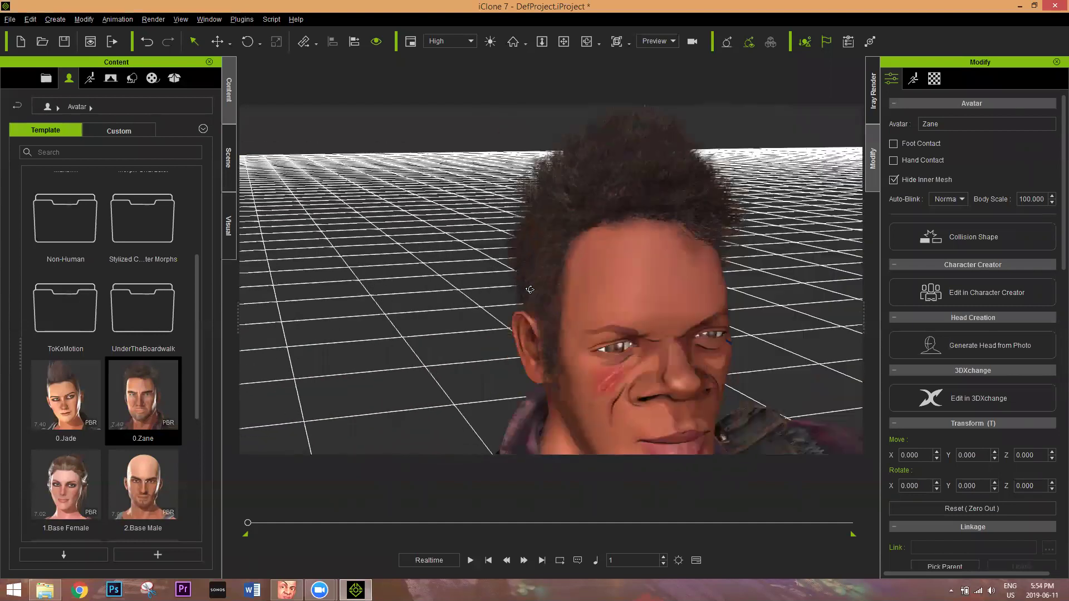
right_click_drag(538, 316, 557, 167)
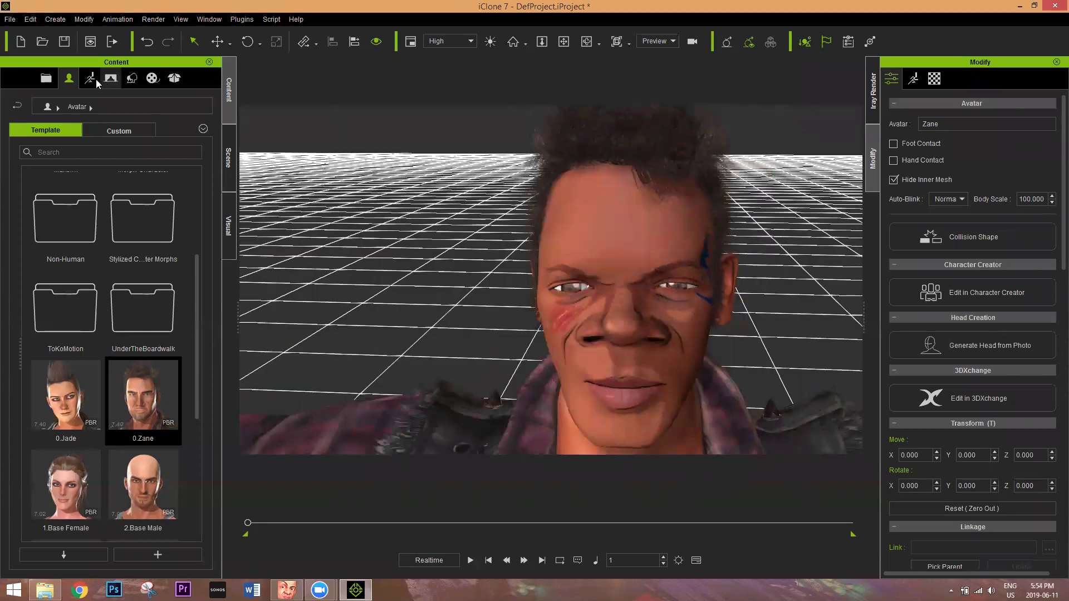
Browse the Accessories content, including the hair models in Hottest Hairstyles, for something suitable for the avatar
left_click(48, 108)
double_click(98, 298)
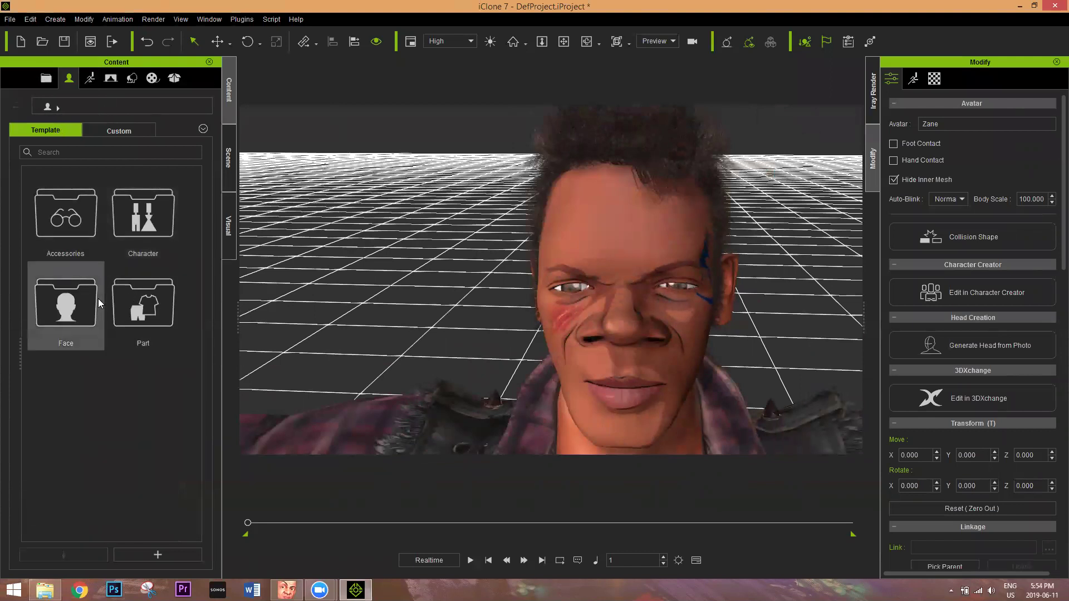
left_click(47, 104)
double_click(63, 225)
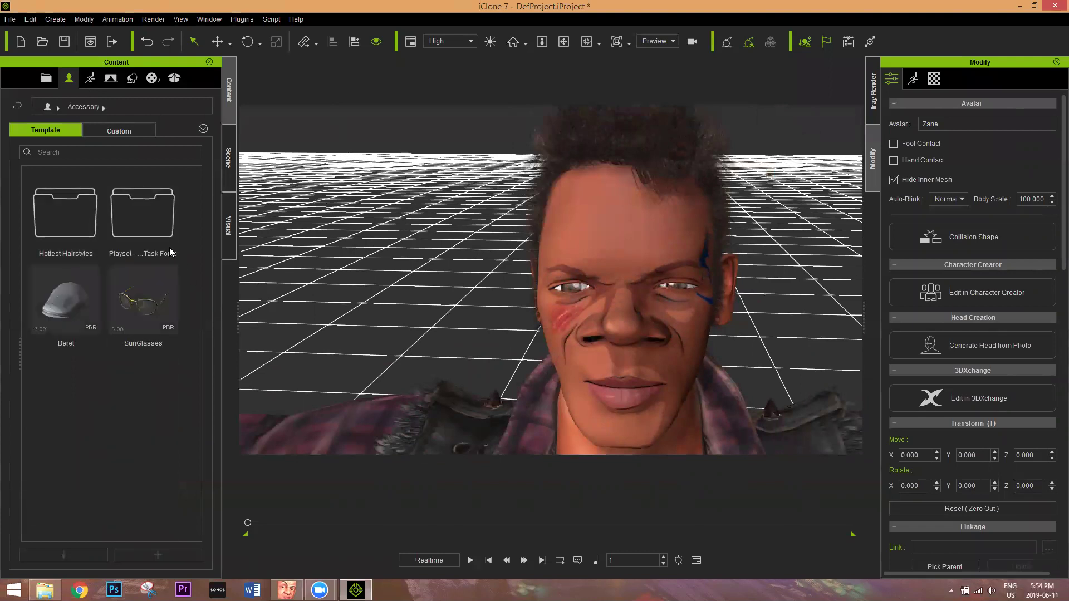
double_click(78, 205)
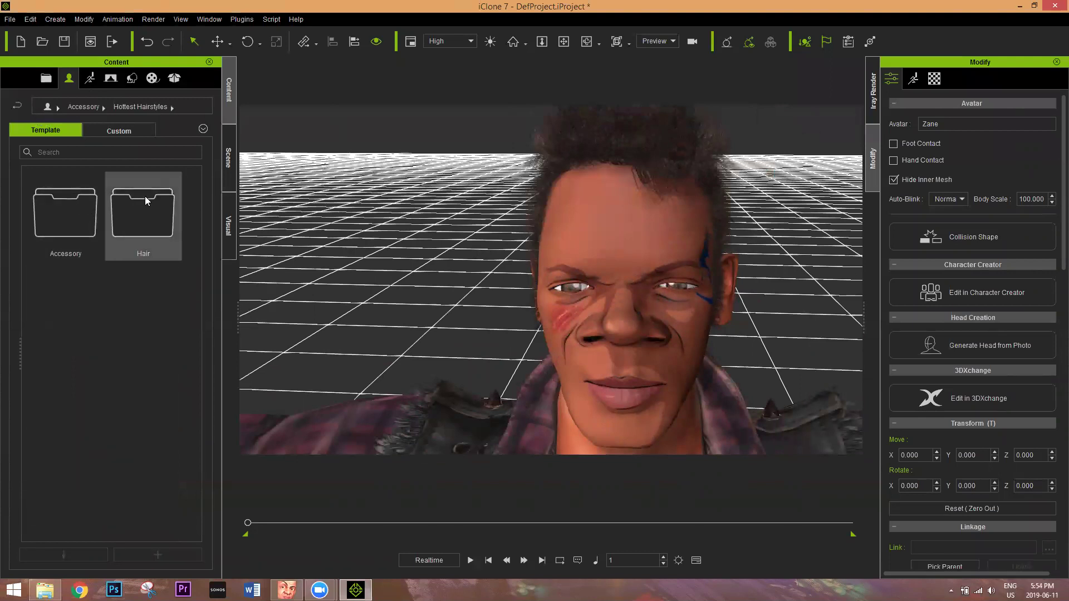
double_click(148, 219)
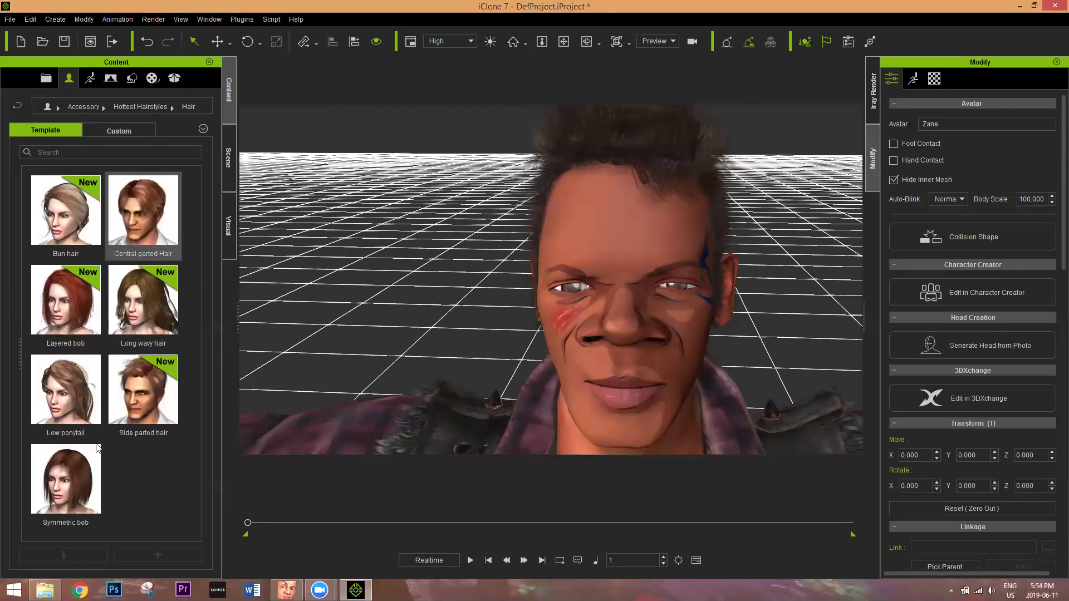
left_click(119, 106)
left_click(85, 108)
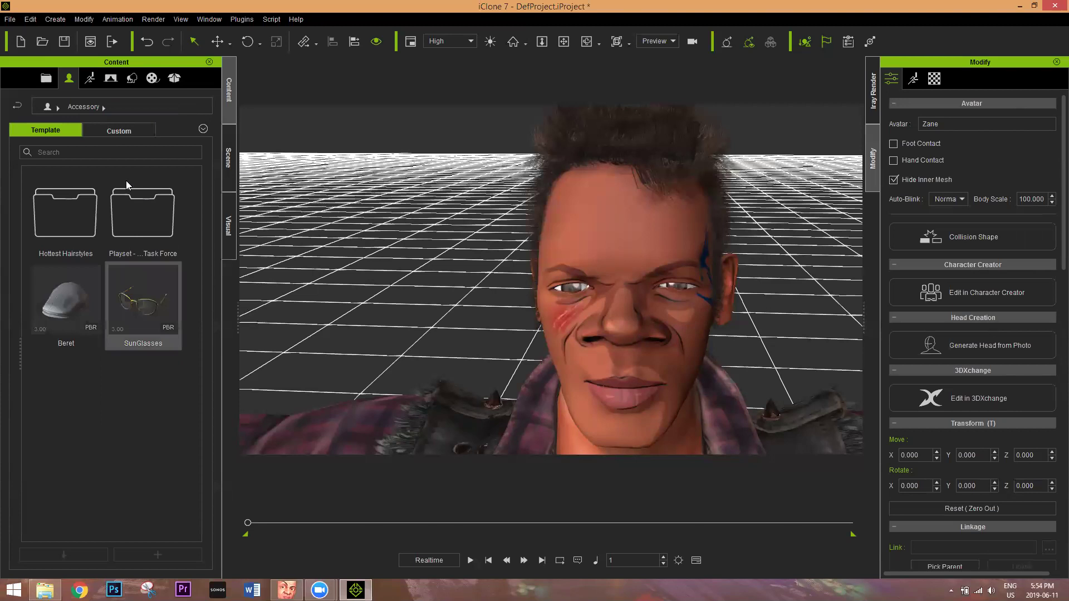
left_click(48, 107)
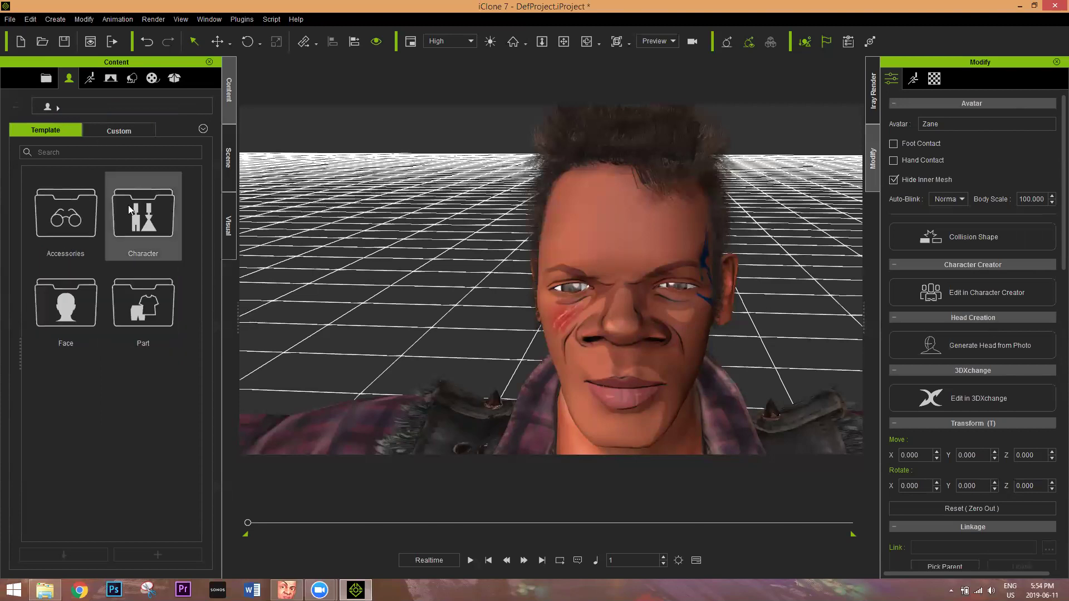
Try the Fohawk hairstyle from the CC Hair body parts on the avatar, and replace it with Long Hair
double_click(138, 288)
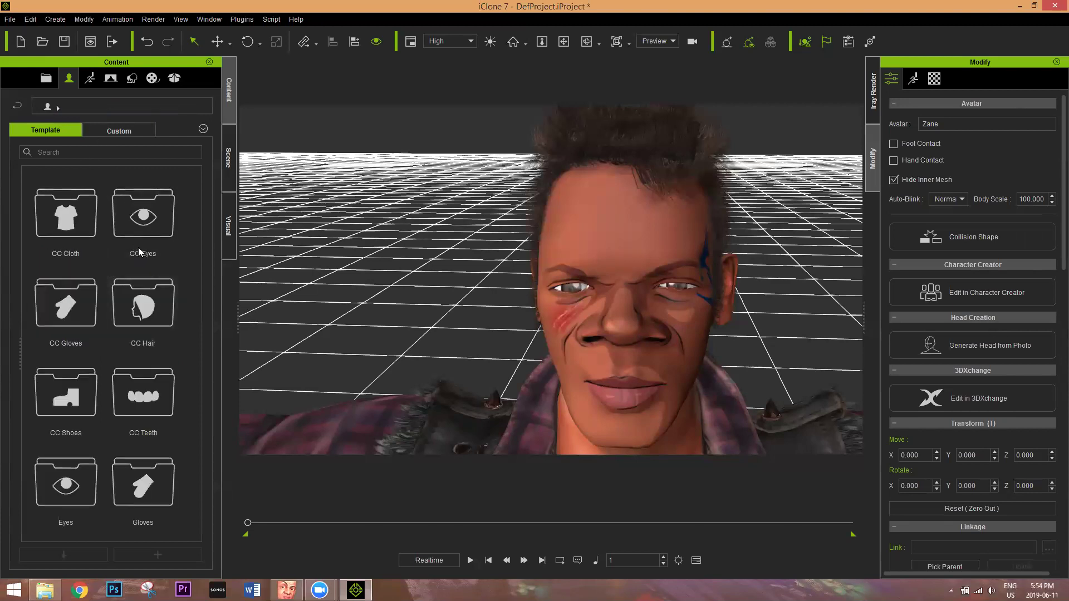
double_click(146, 282)
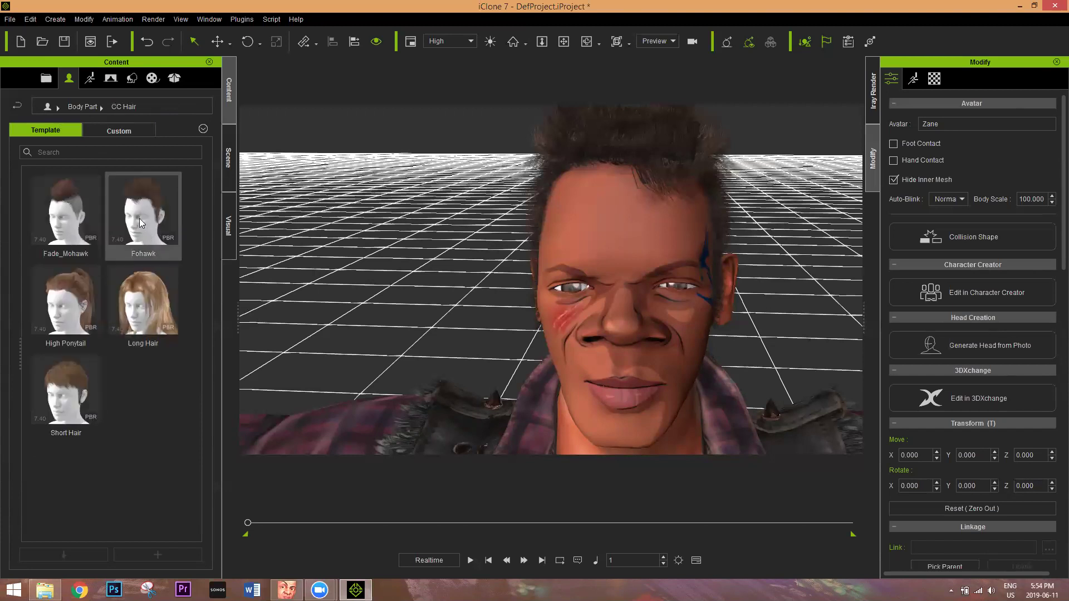
double_click(139, 223)
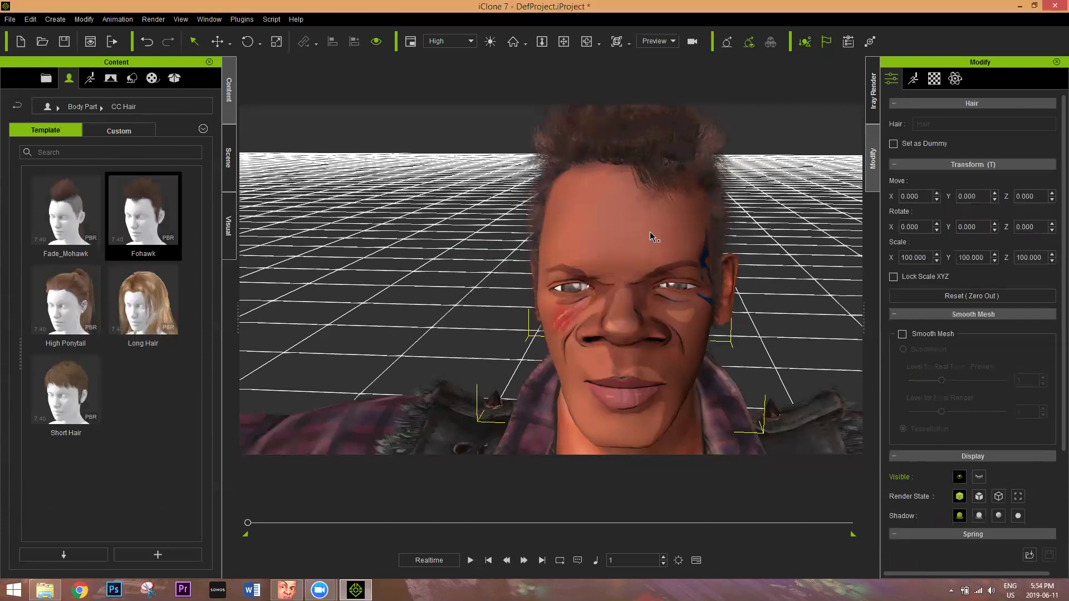
left_click(154, 311)
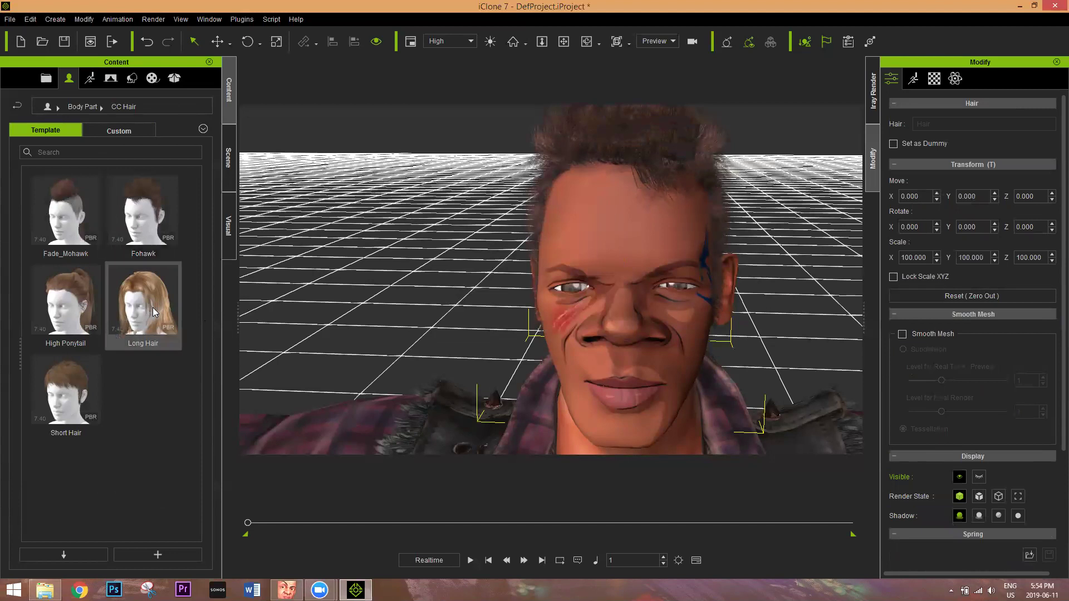
double_click(155, 313)
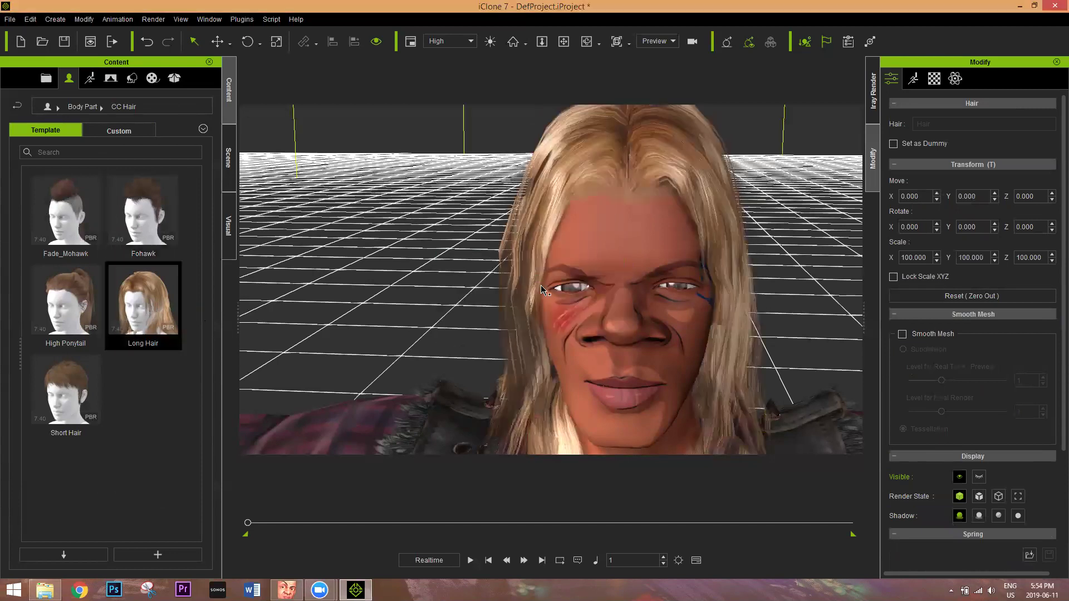
Inspect the avatar's long hair from several angles and from farther away, and switch back to CrazyTalk 8
right_click_drag(540, 289, 502, 298)
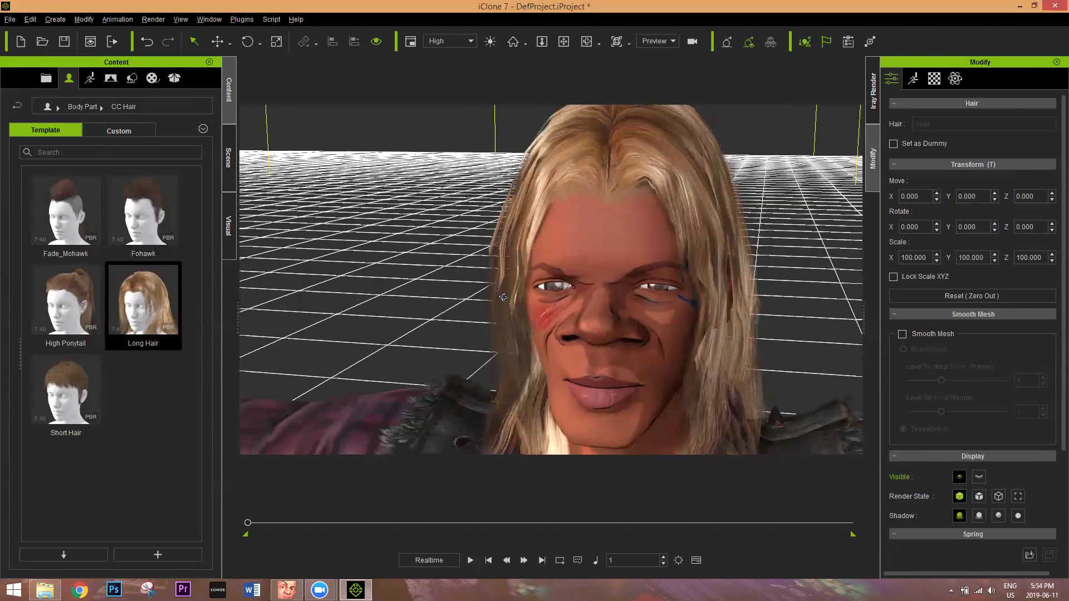
right_click_drag(733, 287, 704, 281)
right_click_drag(707, 325, 649, 336)
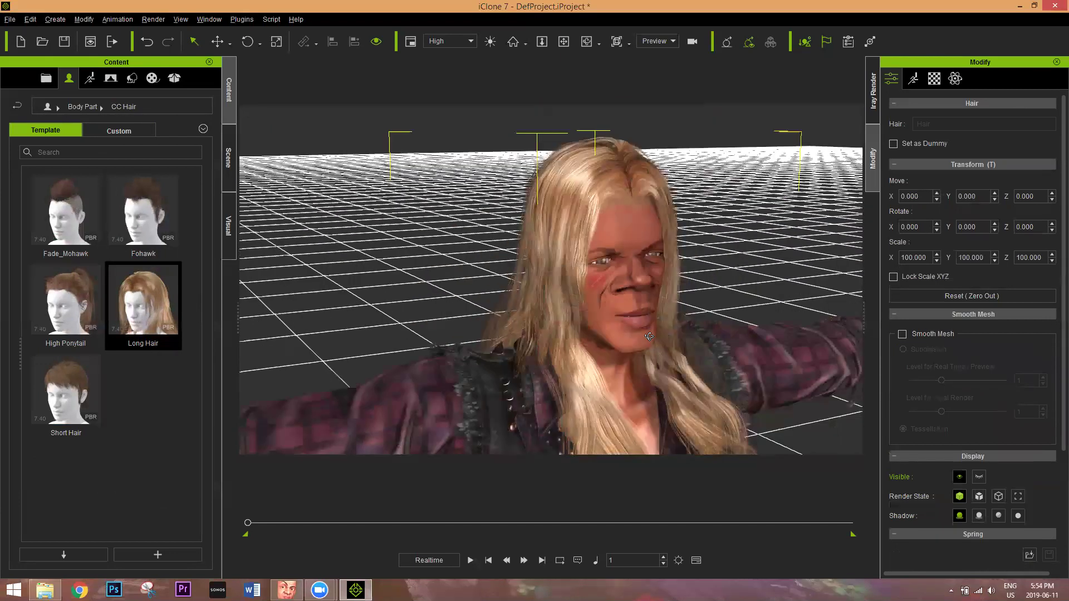
scroll(649, 336, "down", 5)
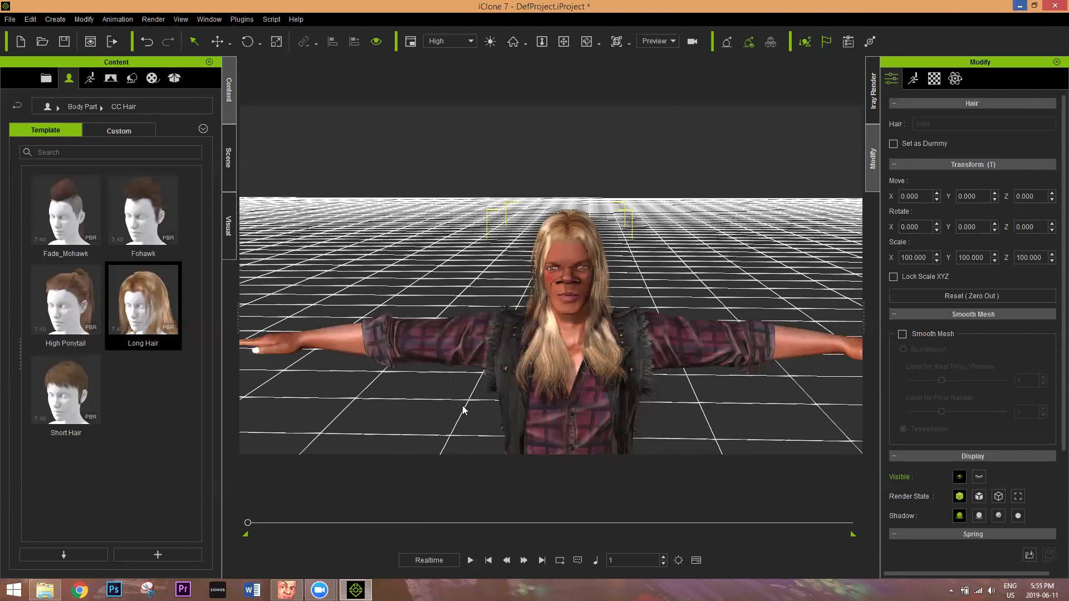
key("super+d")
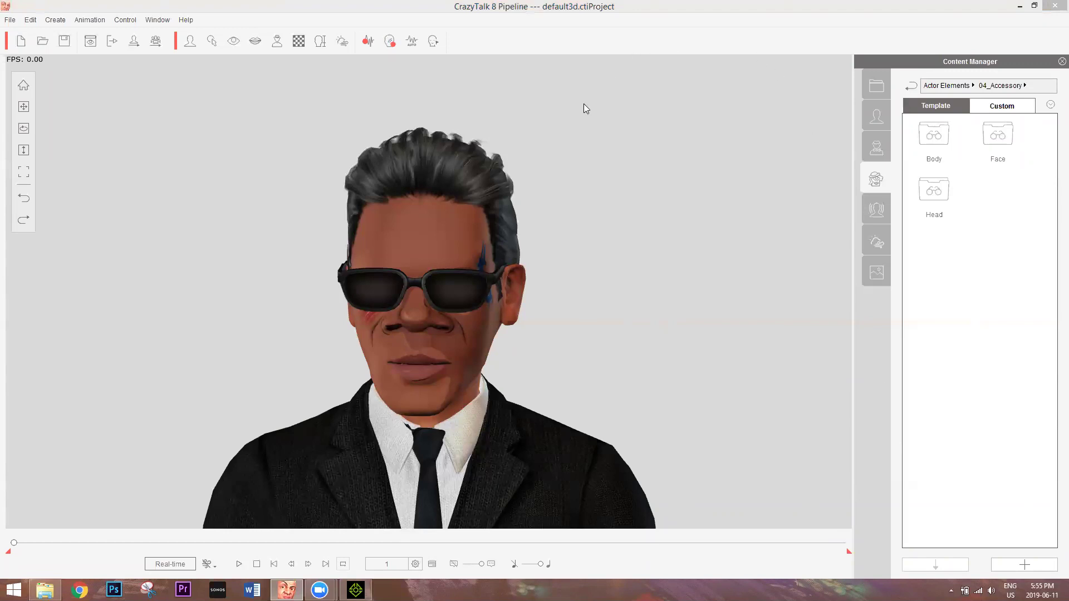
Remove the Sunglasses accessory from the actor through the accessory settings
left_click(486, 279)
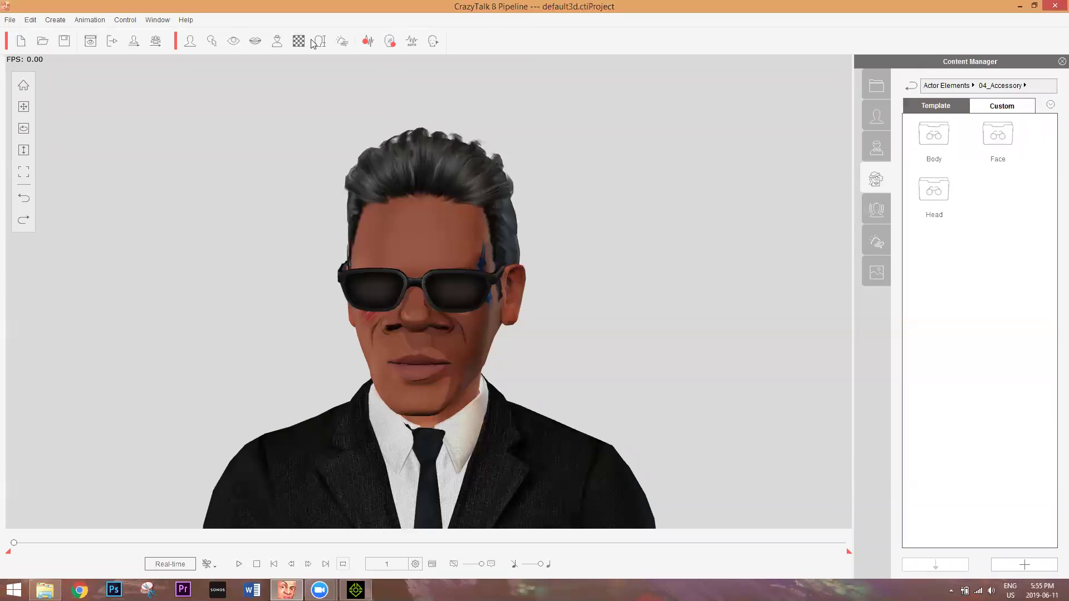
left_click(276, 42)
left_click(835, 153)
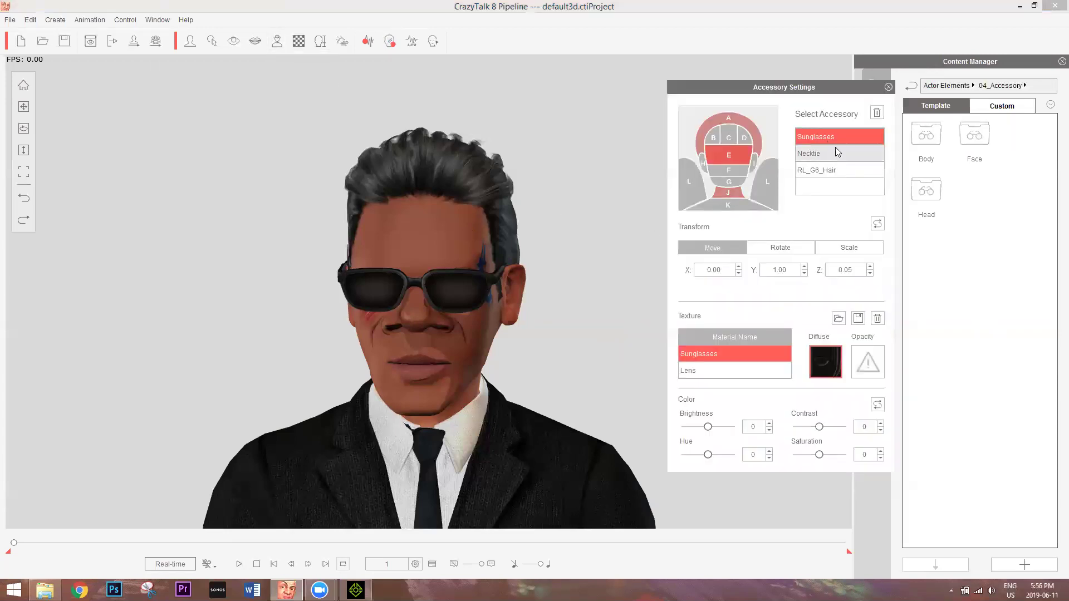
left_click(836, 142)
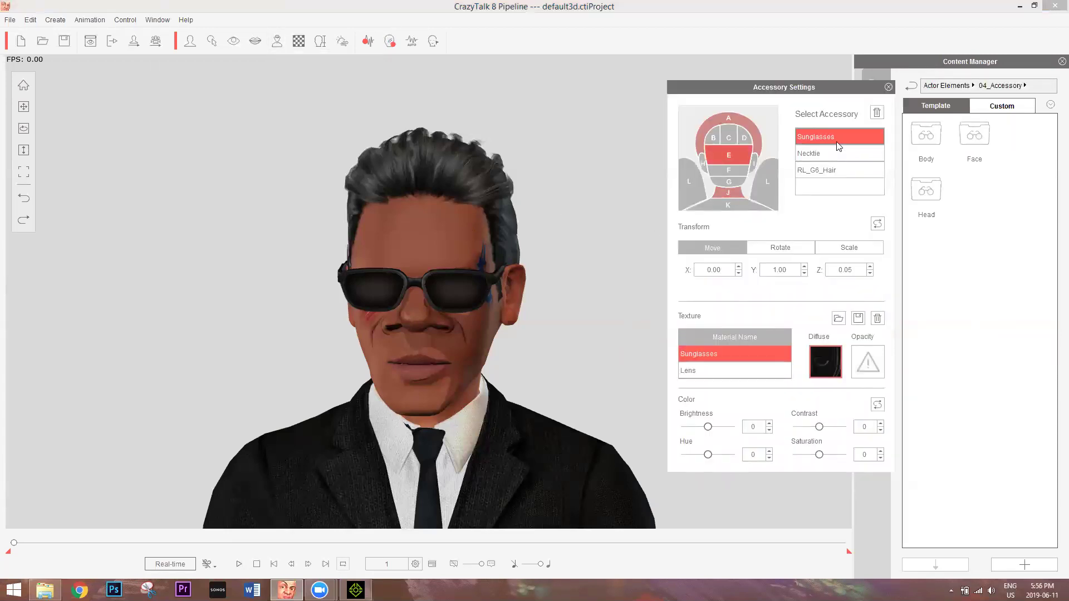
left_click(877, 113)
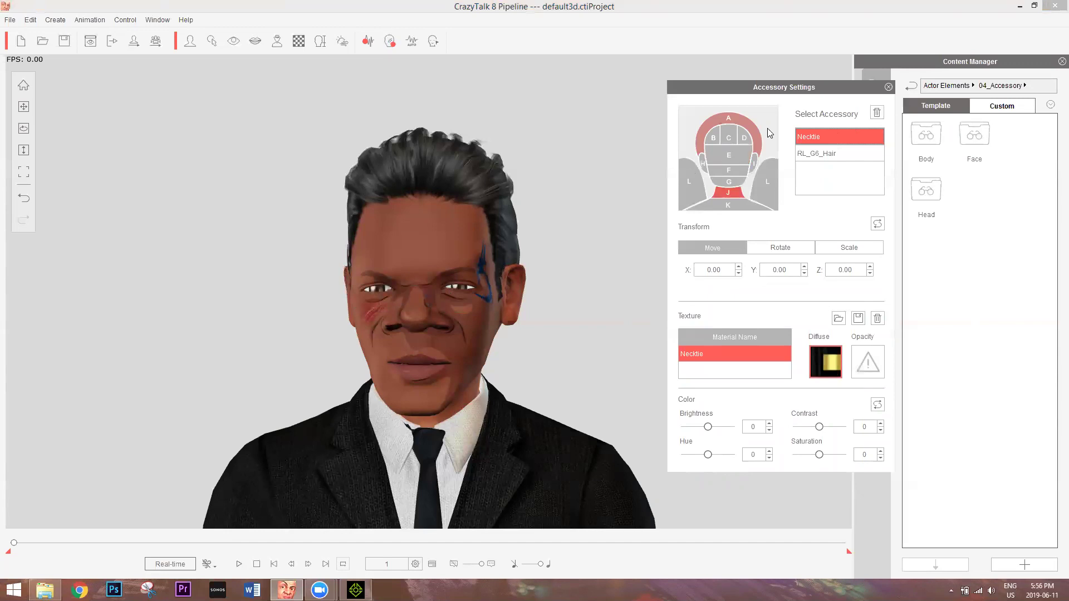
Lower the Necktie accessory by setting its Y position to -0.70, and close the accessory settings
left_click(804, 274)
left_click(805, 273)
left_click(804, 273)
left_click(804, 273)
left_click(888, 87)
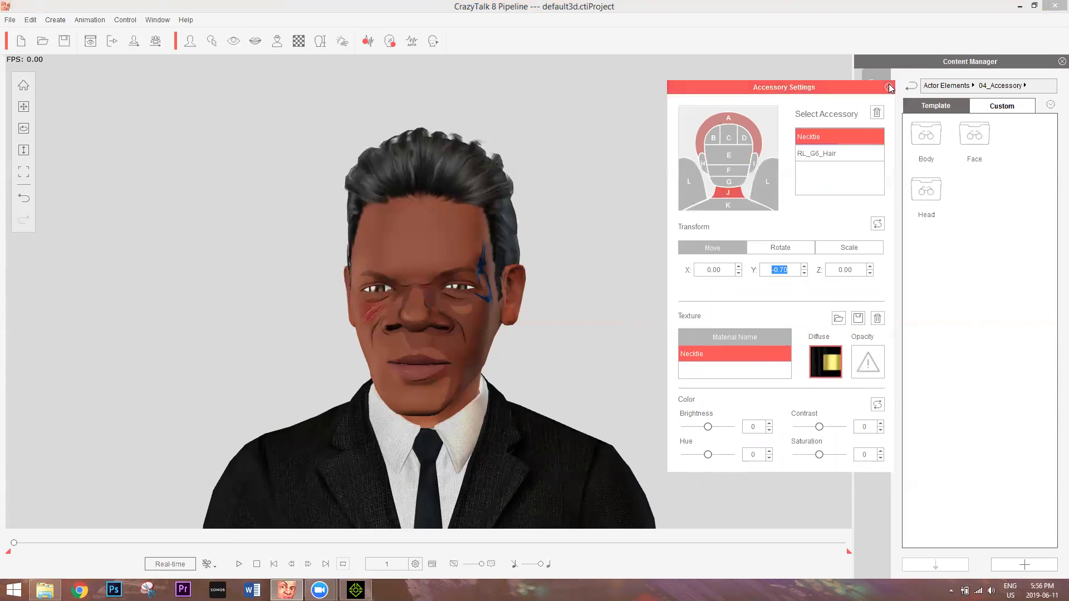
left_click(888, 87)
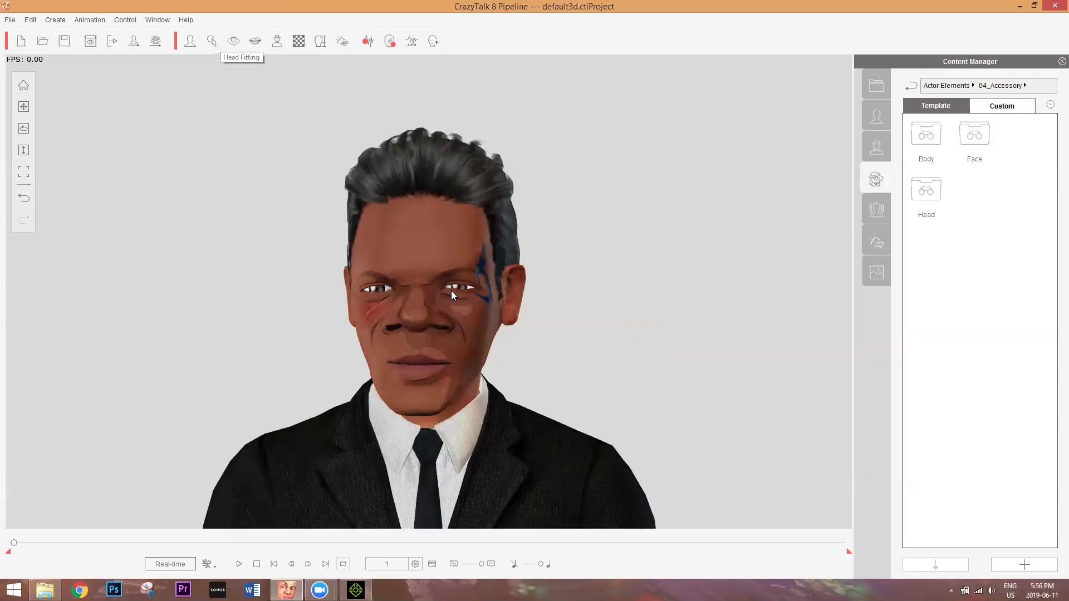
Reopen Head Fitting for the actor, accepting the reset of the customized head and eyelash textures
left_click(216, 46)
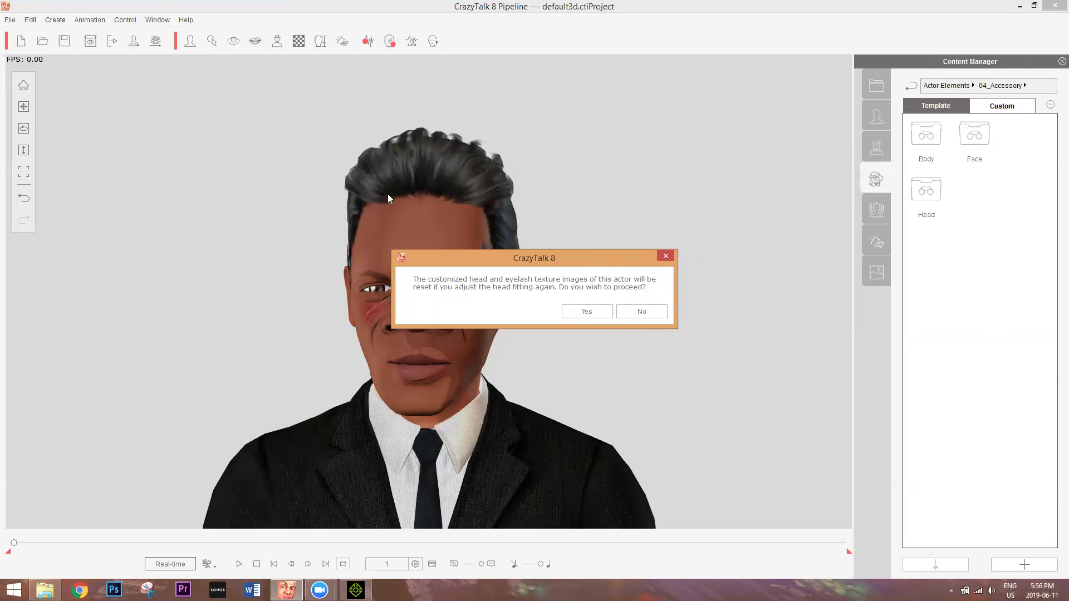
left_click(581, 312)
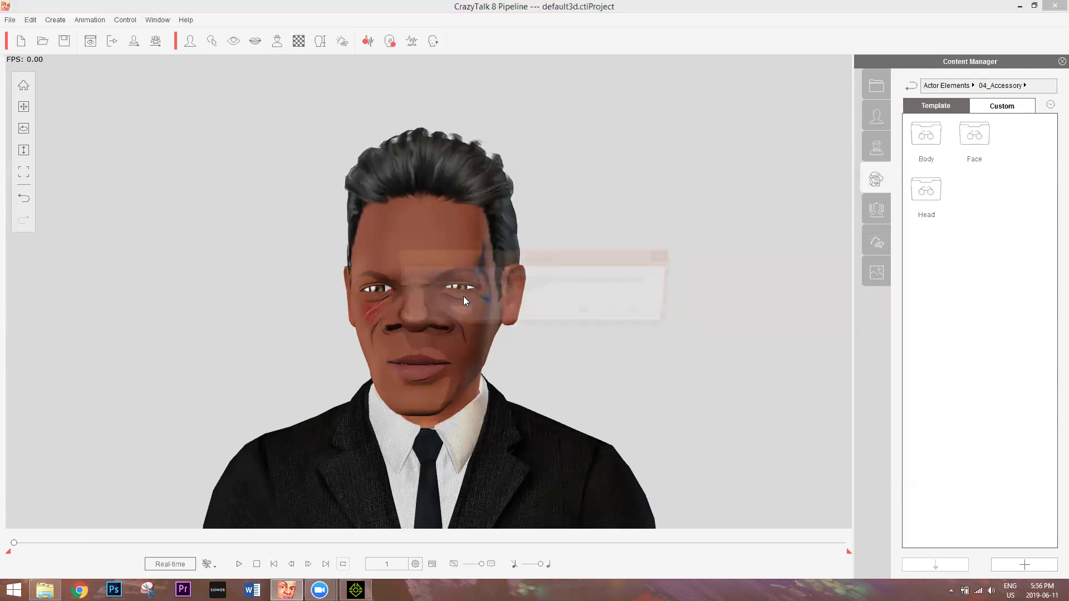
left_click(594, 313)
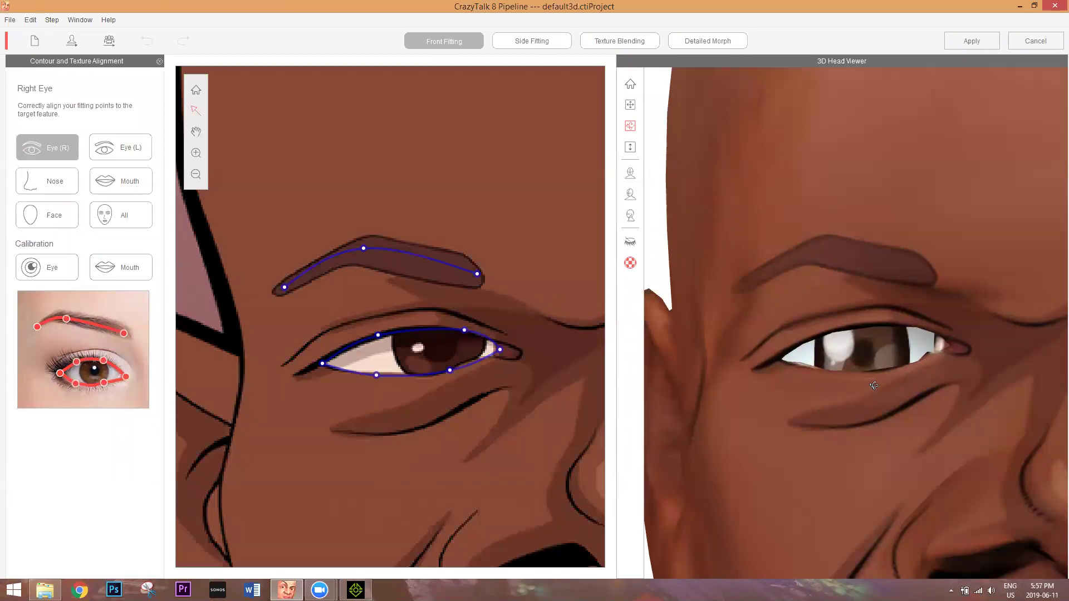
Try the right eye's two upper-lid contour points higher and lower, and leave both raised above the drawn eye
left_click_drag(379, 334, 380, 326)
left_click_drag(467, 332, 456, 317)
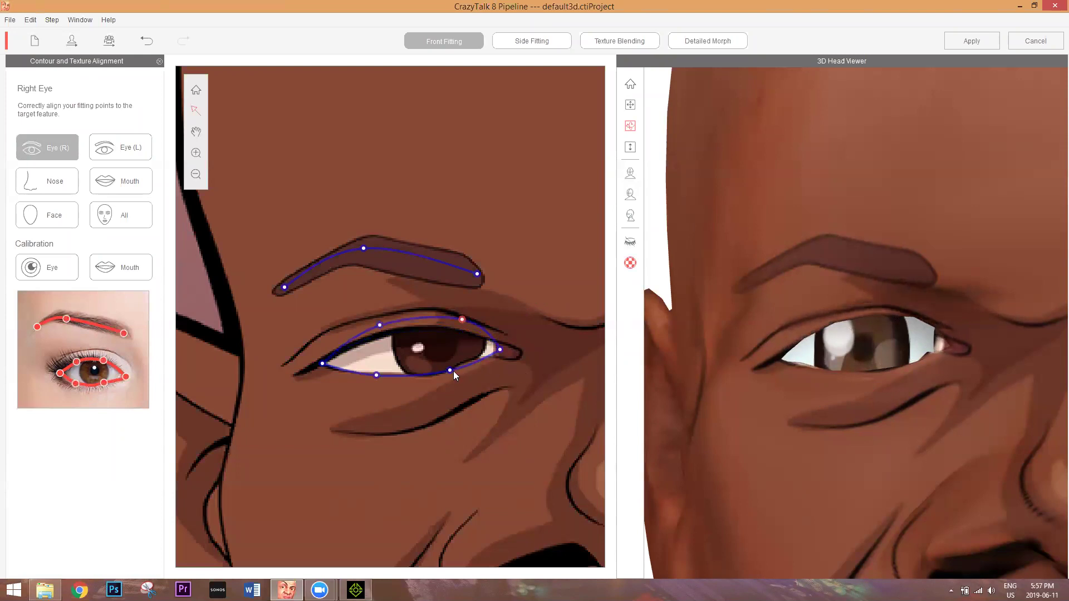
left_click_drag(462, 320, 458, 339)
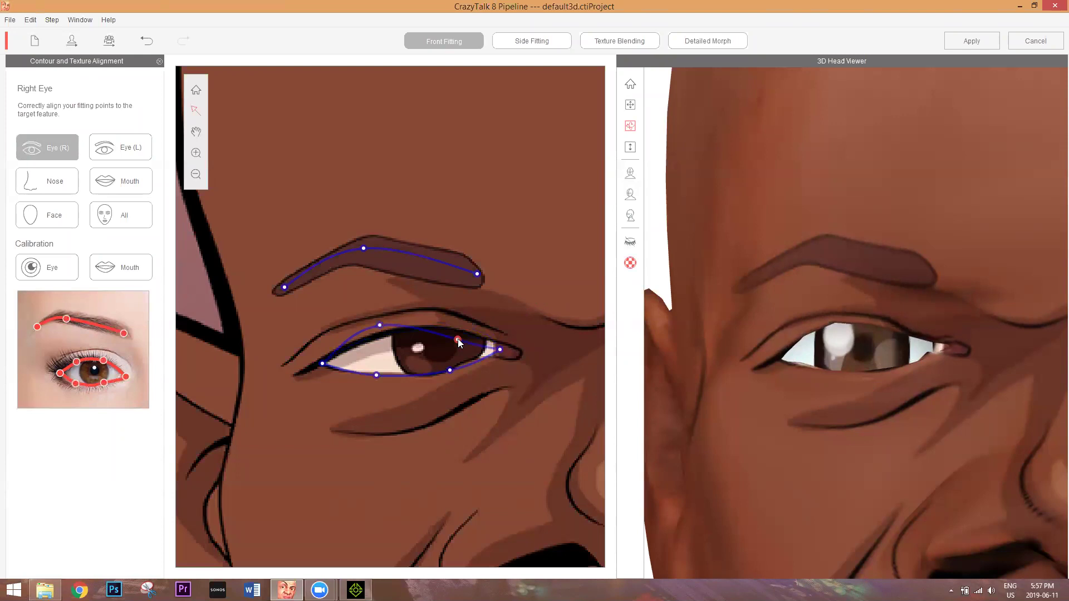
left_click_drag(379, 325, 385, 338)
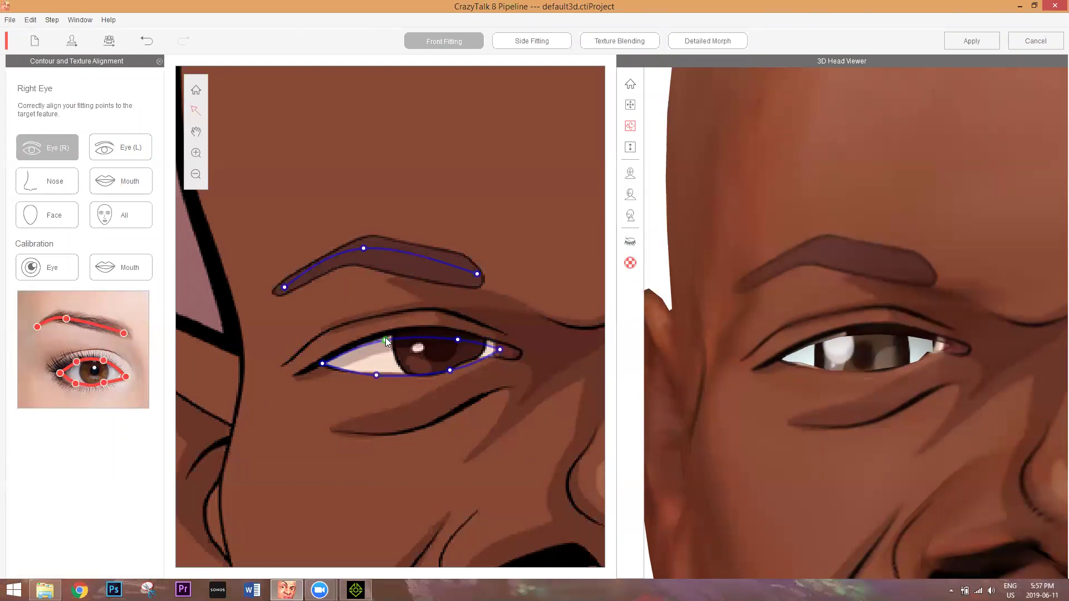
left_click_drag(382, 327, 383, 323)
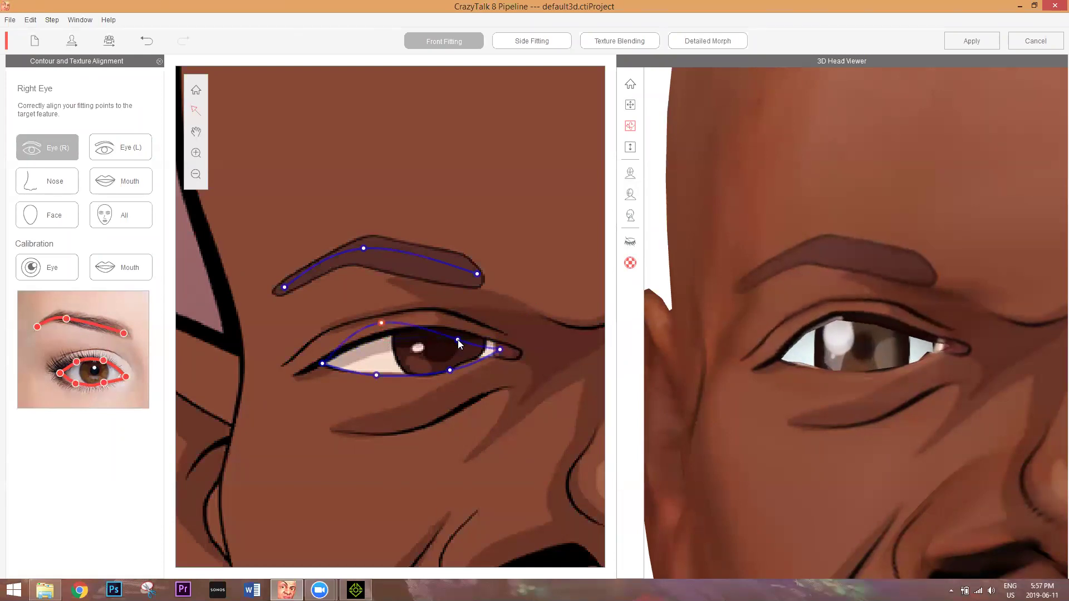
left_click_drag(456, 340, 460, 318)
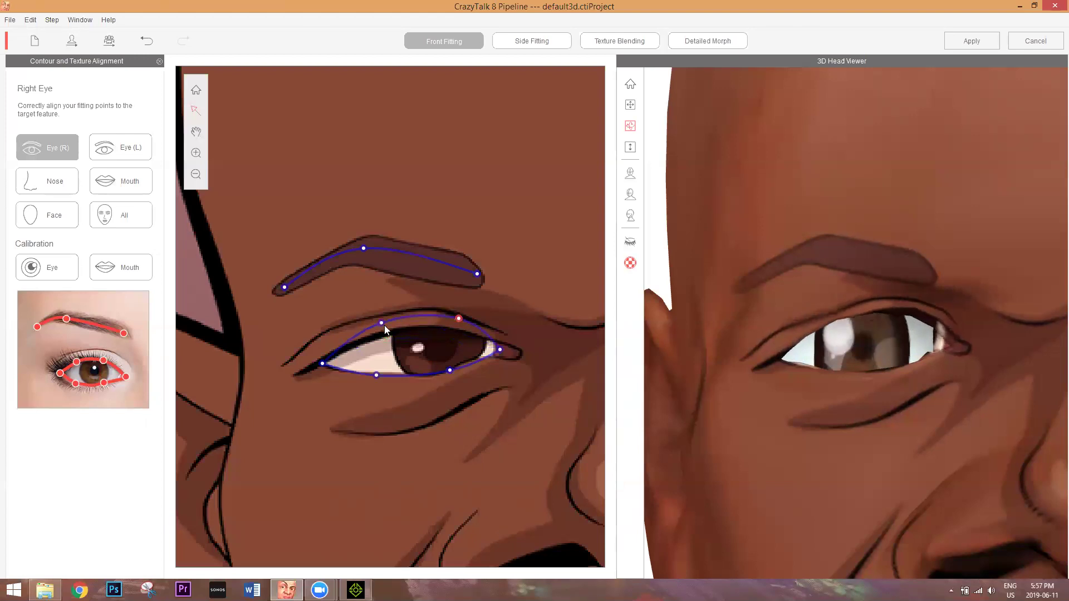
Open the right eye wider by lowering its two lower-lid points and raising the upper-lid points to the crease line
left_click_drag(376, 375, 378, 380)
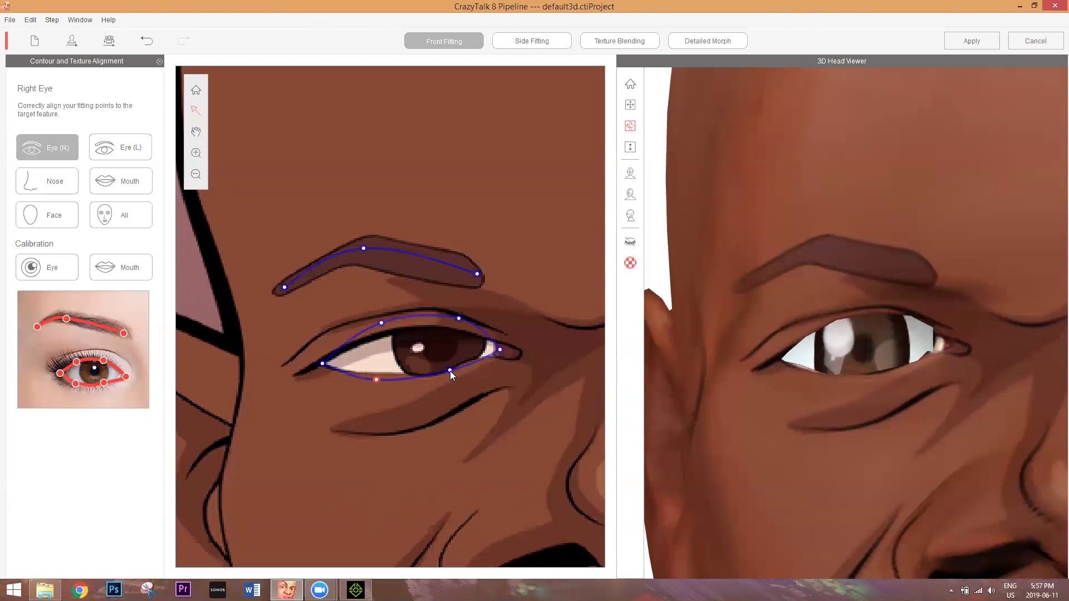
left_click_drag(450, 372, 450, 378)
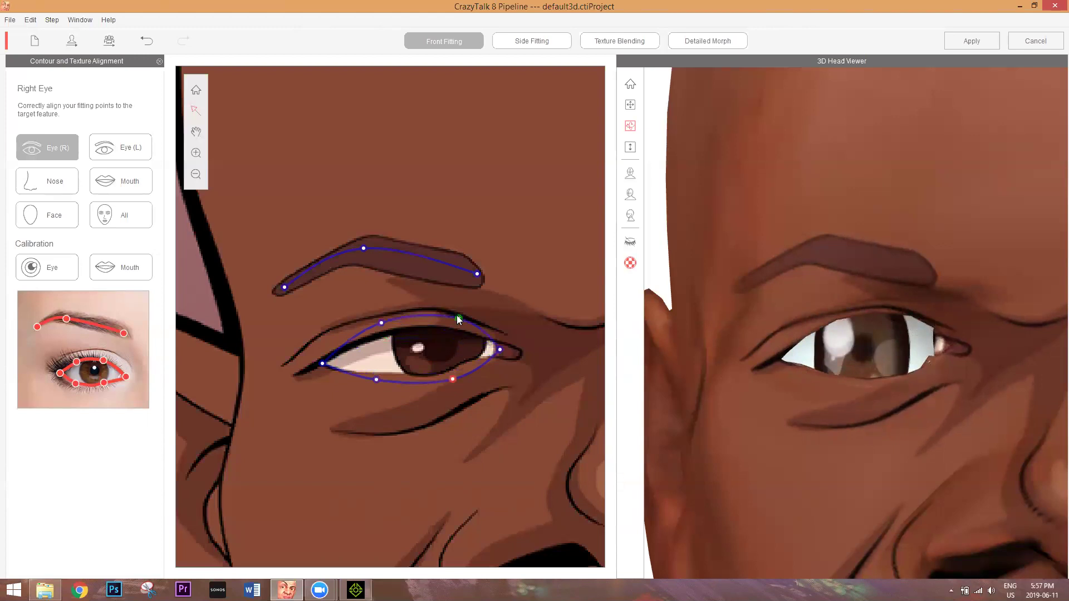
left_click_drag(457, 316, 459, 310)
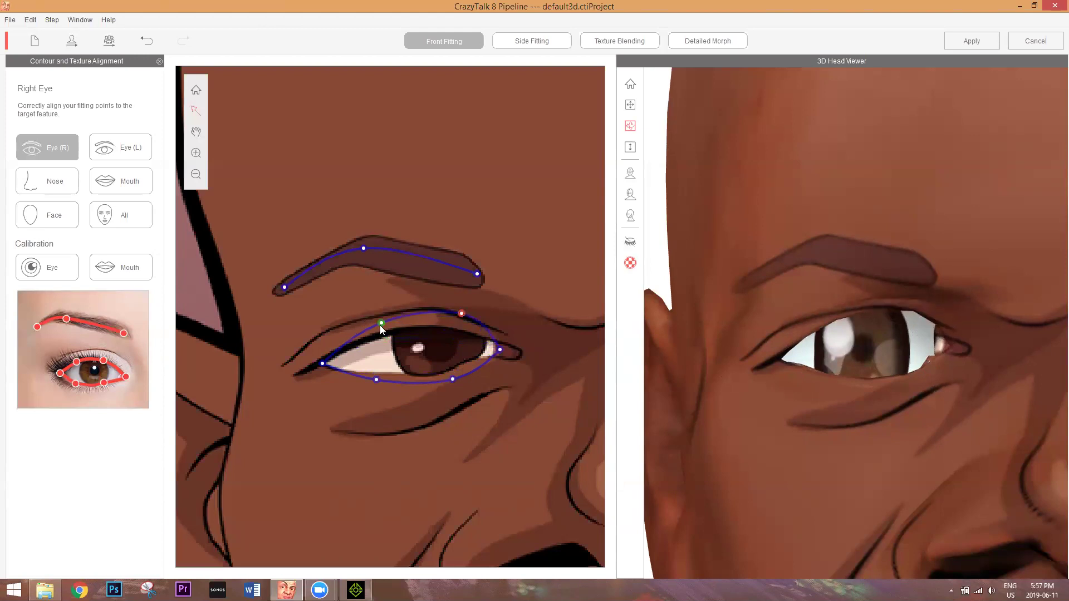
left_click_drag(380, 322, 366, 313)
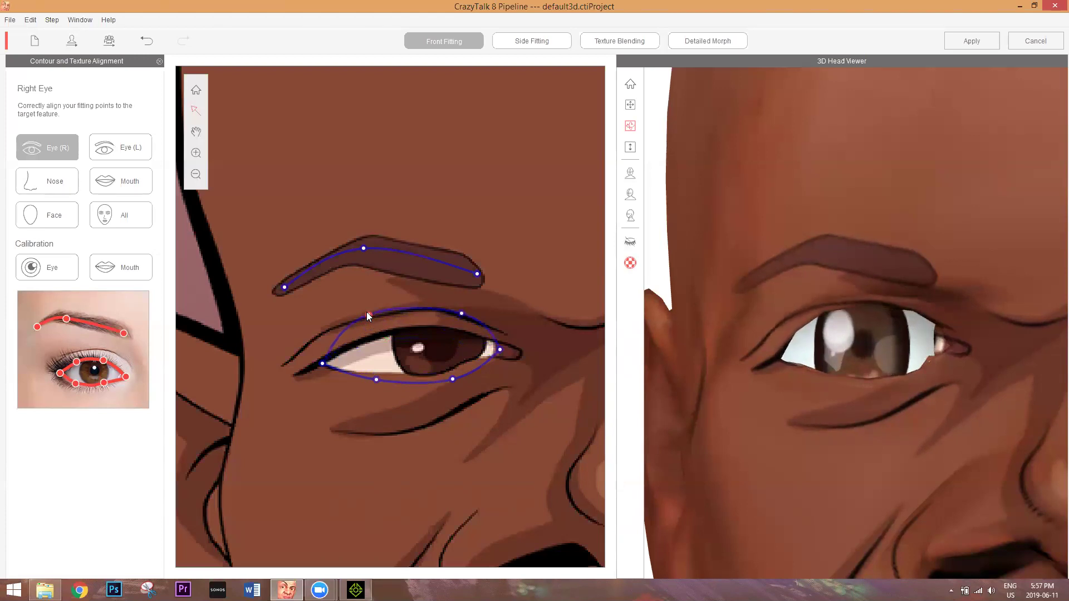
scroll(958, 396, "down", 5)
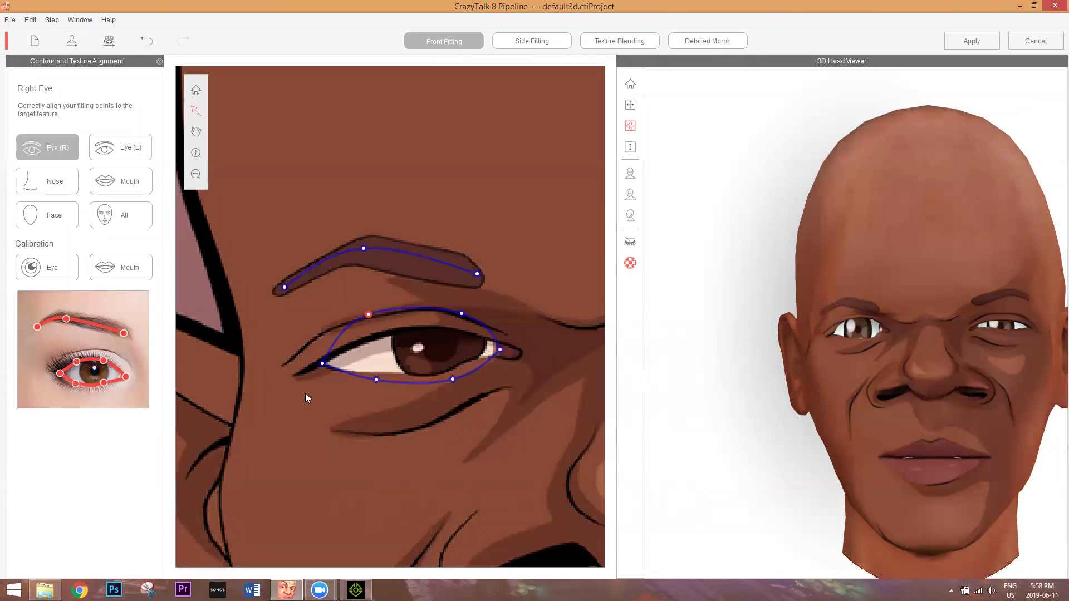
Open the left eye to match by raising its upper-lid points, lowering its lower-lid points and moving the inner corner outward to the drawn tip
left_click(122, 148)
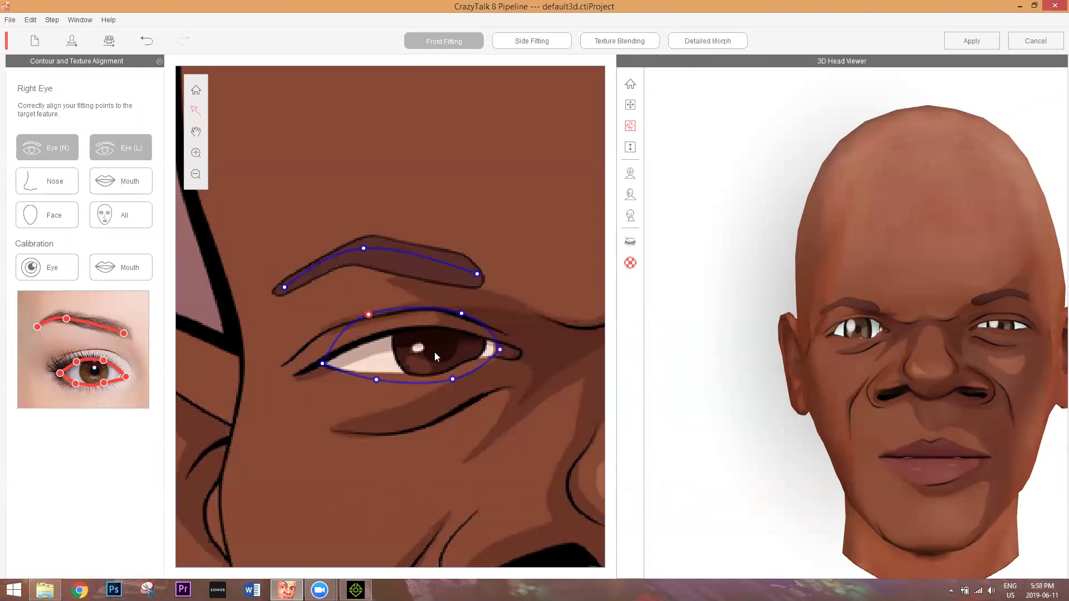
left_click_drag(349, 346, 349, 316)
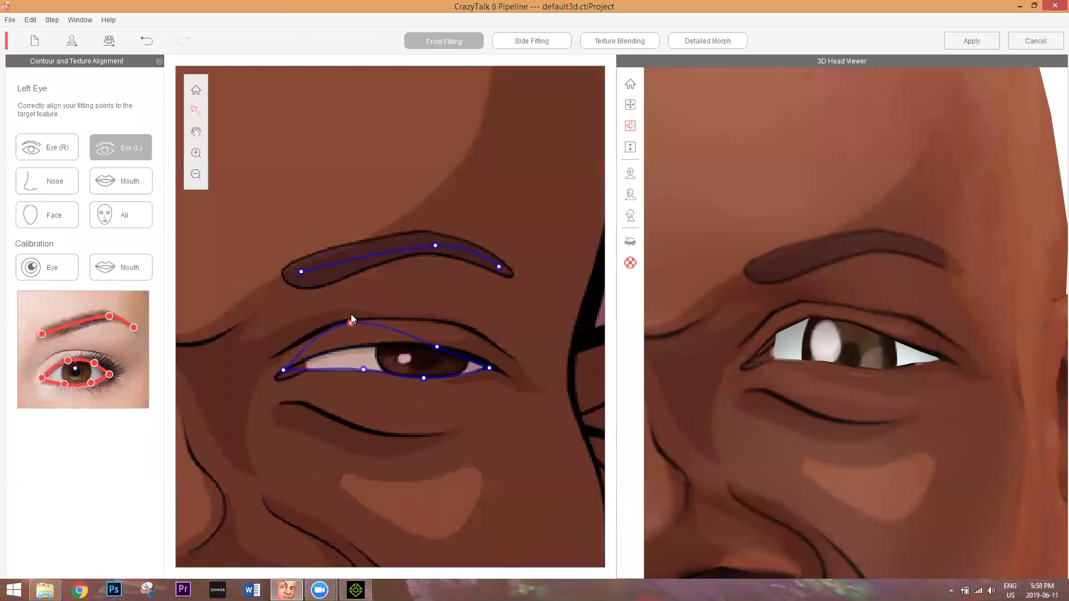
left_click_drag(439, 346, 458, 320)
left_click_drag(424, 378, 426, 391)
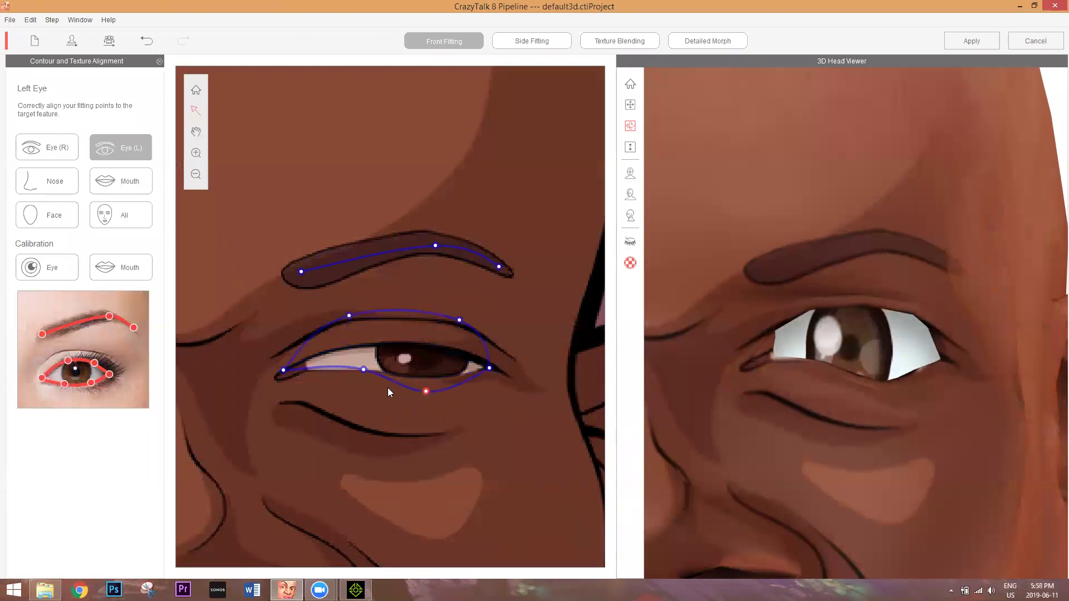
left_click_drag(363, 370, 357, 387)
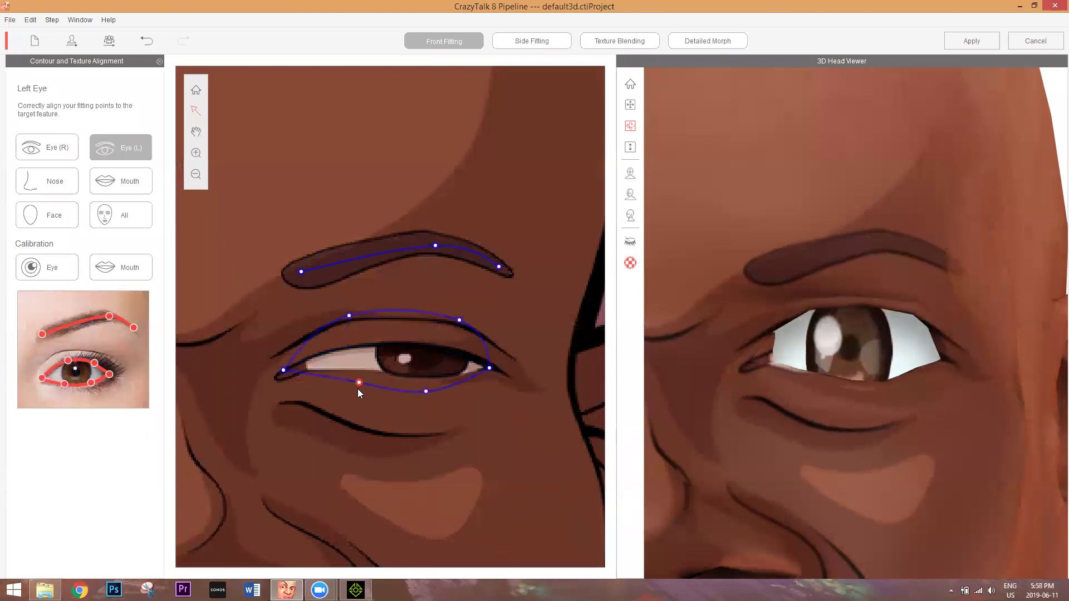
left_click_drag(346, 318, 341, 321)
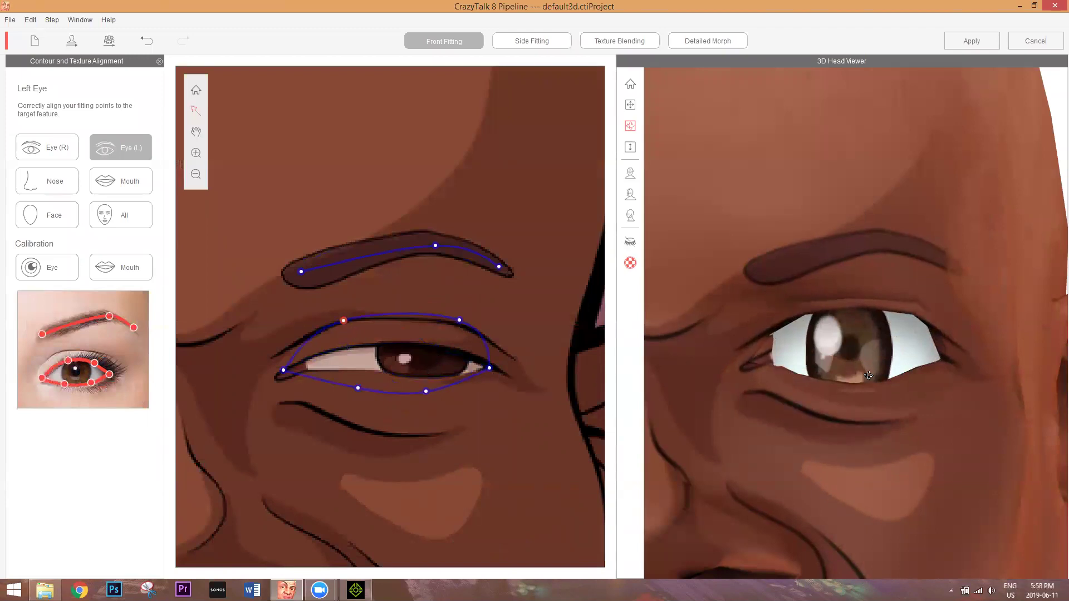
left_click_drag(285, 367, 298, 367)
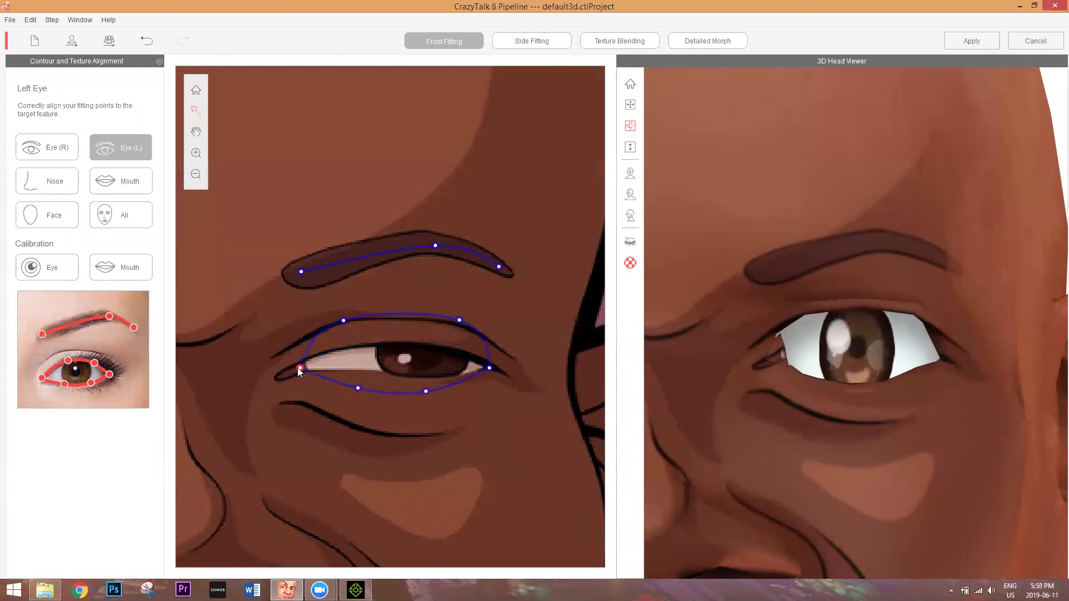
left_click_drag(299, 369, 274, 376)
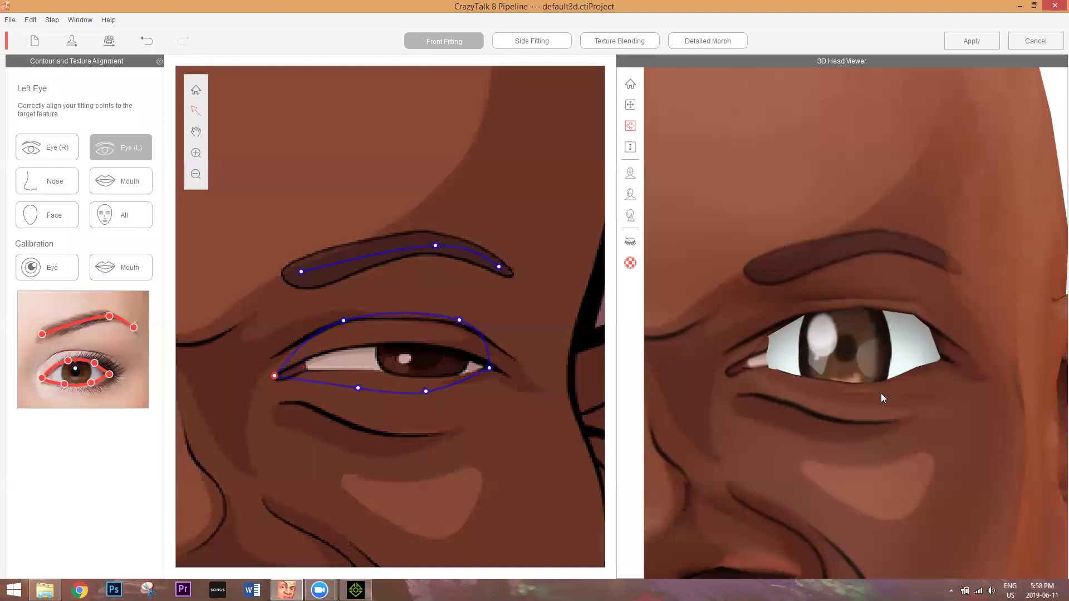
scroll(746, 343, "down", 10)
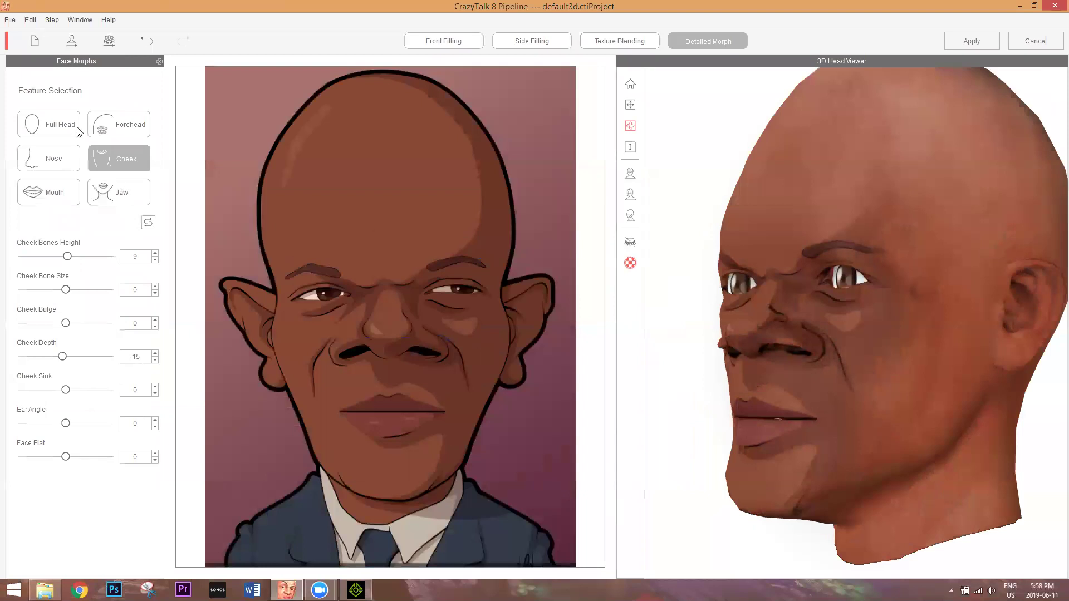
Set the Full Head detailed morphs to Young 100 and Heavy 33, and apply the fitting to the actor
left_click(66, 129)
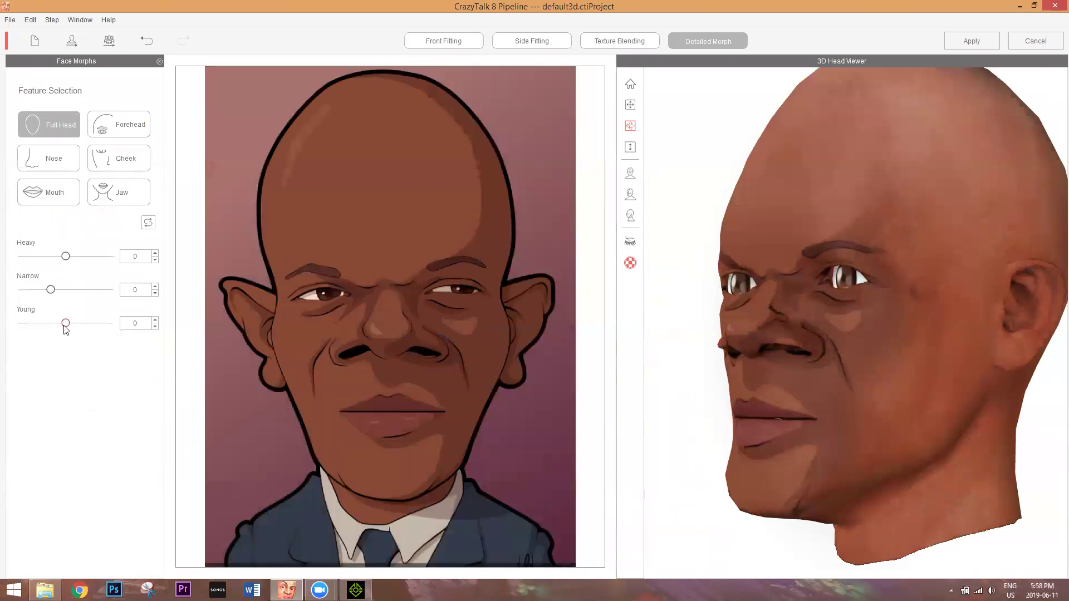
left_click_drag(65, 324, 196, 327)
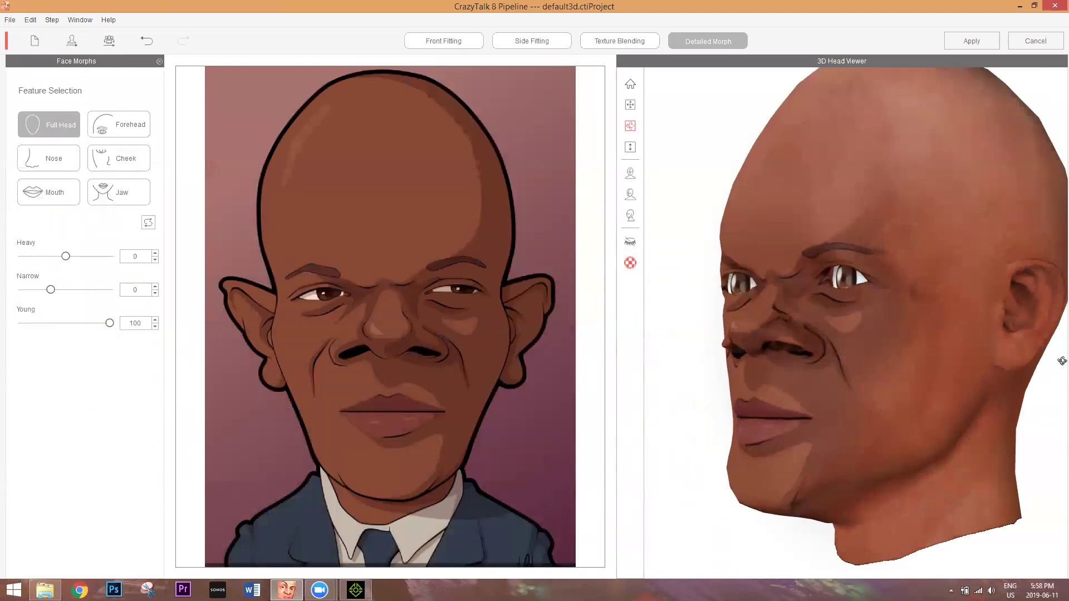
left_click_drag(1062, 358, 1054, 362)
left_click_drag(985, 285, 868, 268)
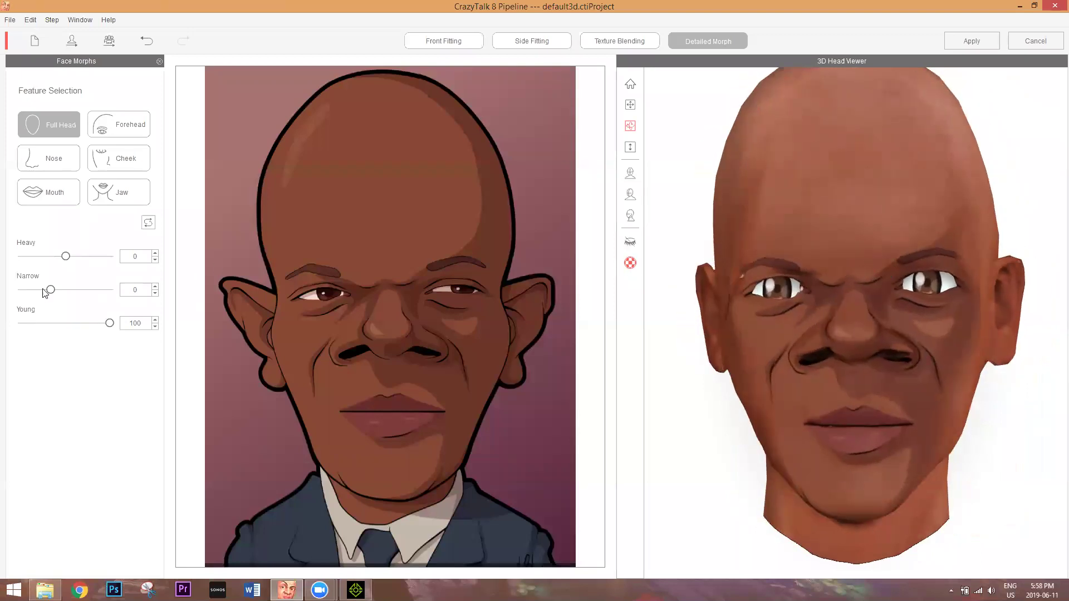
mouse_move(88, 258)
left_mouse_down()
mouse_move(138, 259)
mouse_move(5, 256)
mouse_move(80, 259)
left_mouse_up()
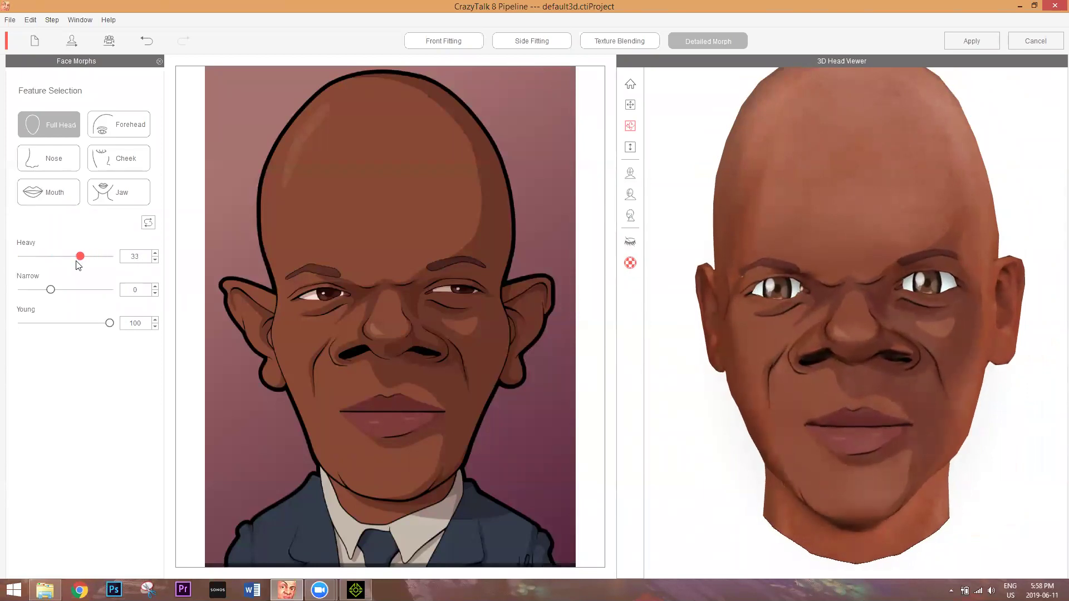
mouse_move(108, 324)
left_mouse_down()
mouse_move(53, 323)
mouse_move(108, 324)
left_mouse_up()
left_click_drag(975, 373, 644, 363)
left_click(975, 47)
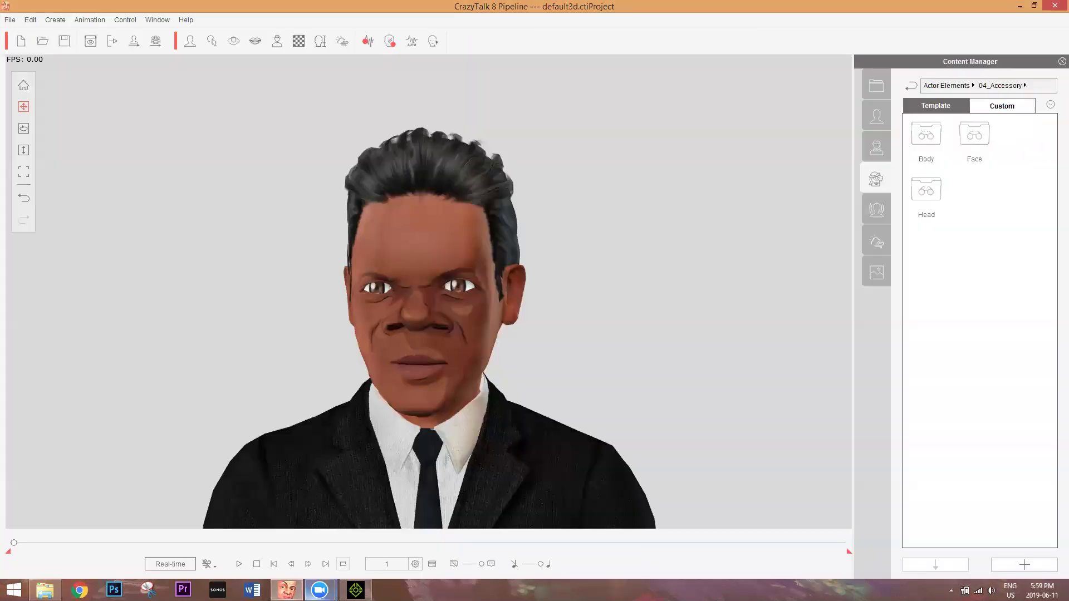
Scrub the timeline to frame 51 to preview the refitted head in motion
mouse_move(319, 590)
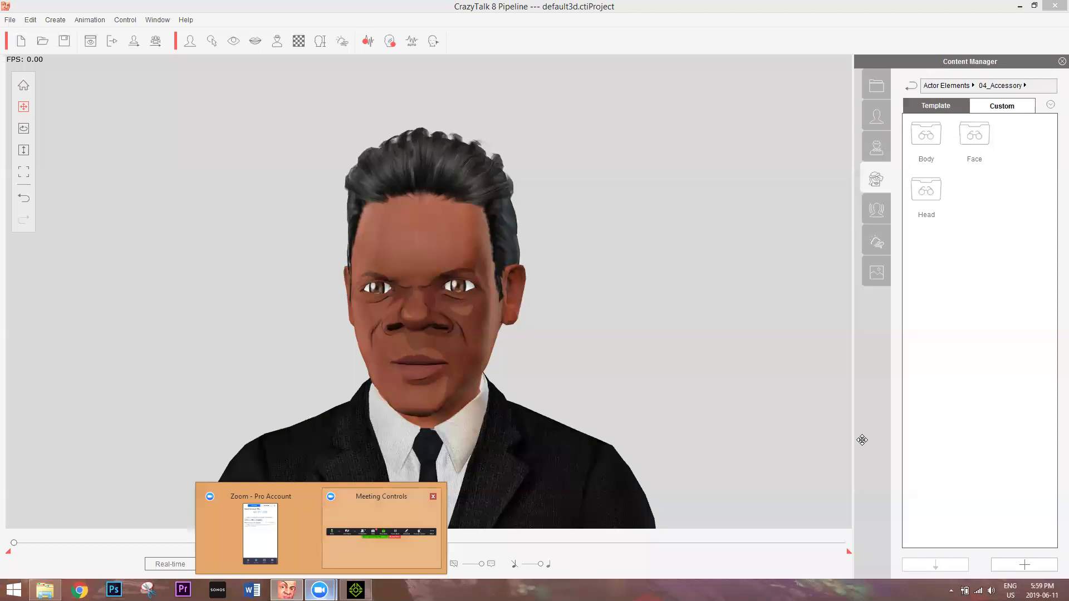
mouse_move(359, 531)
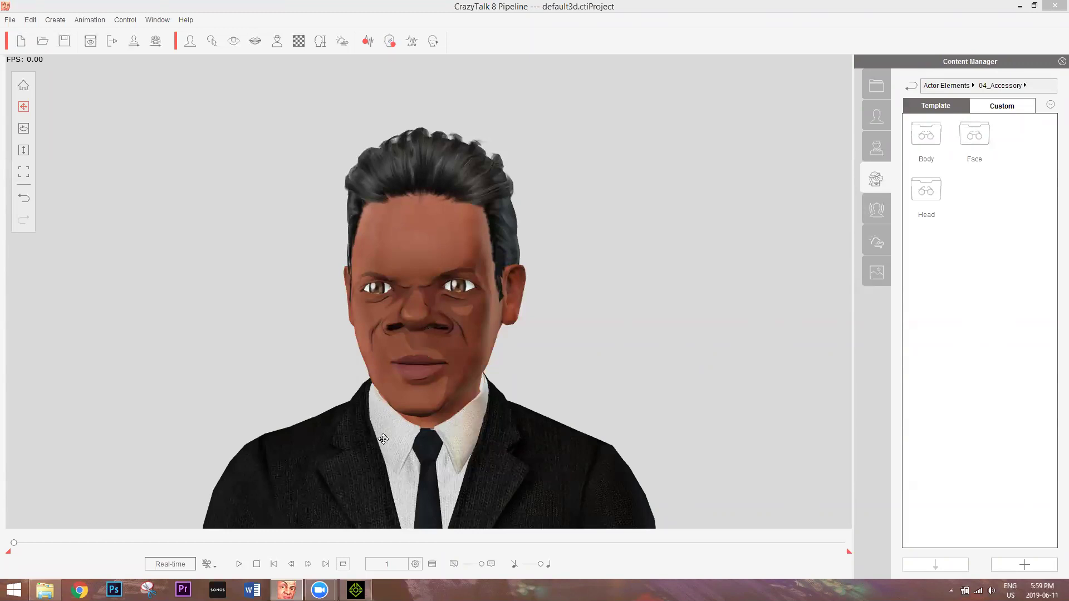
left_click_drag(27, 543, 65, 542)
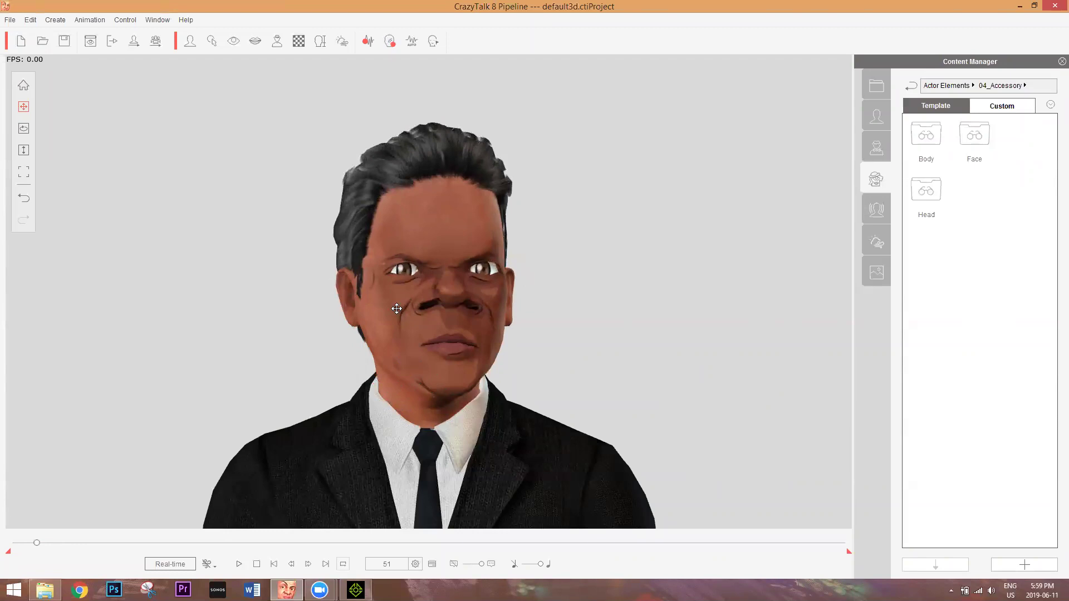
Save the diffuse texture of the Skin_Body material to the desktop as an image named body
left_click(298, 41)
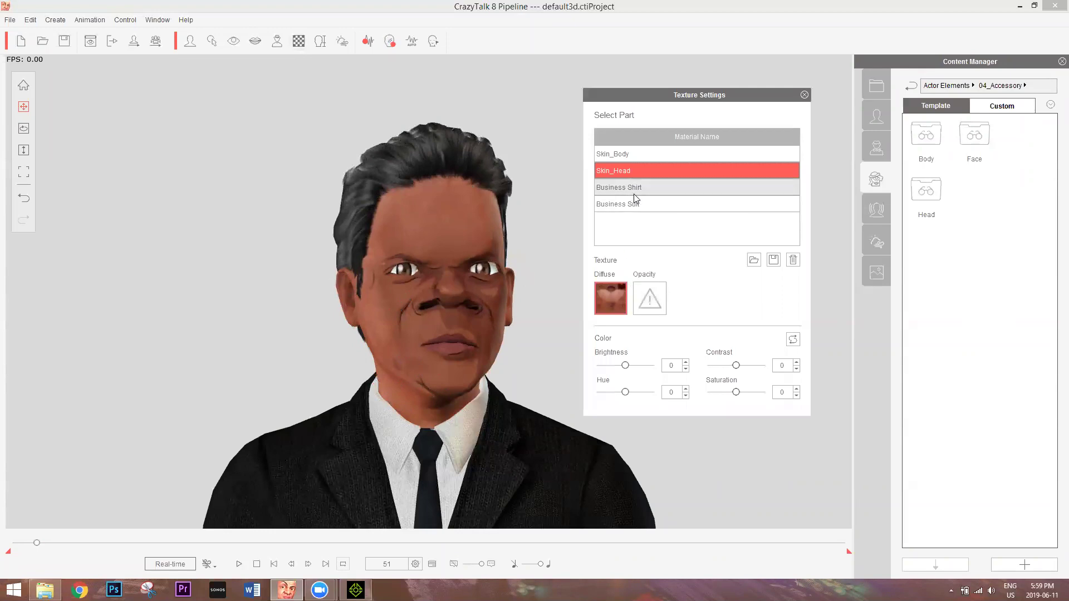
left_click(634, 154)
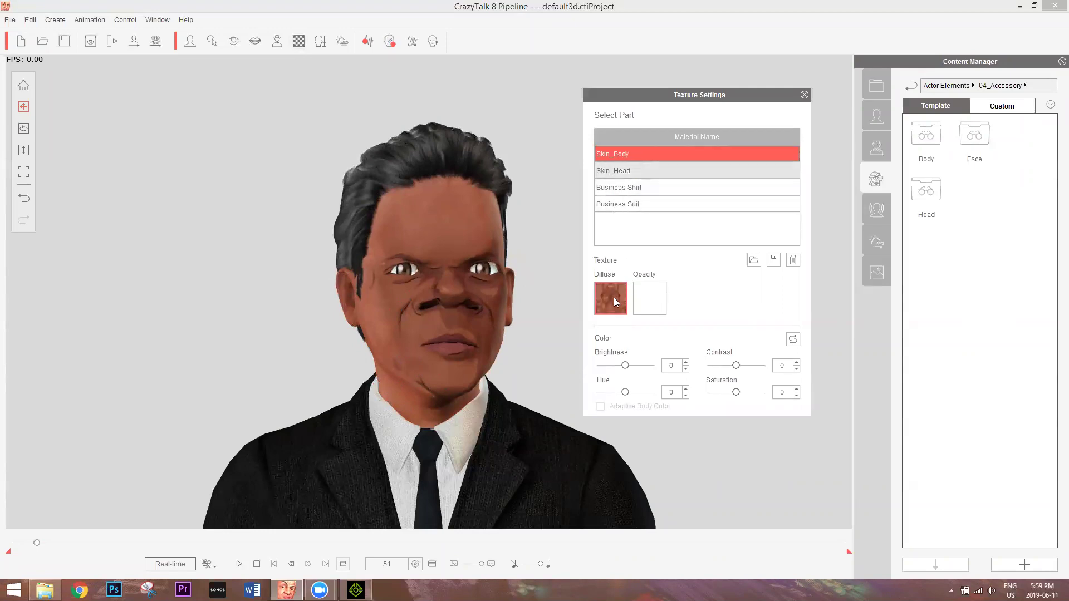
left_click(774, 260)
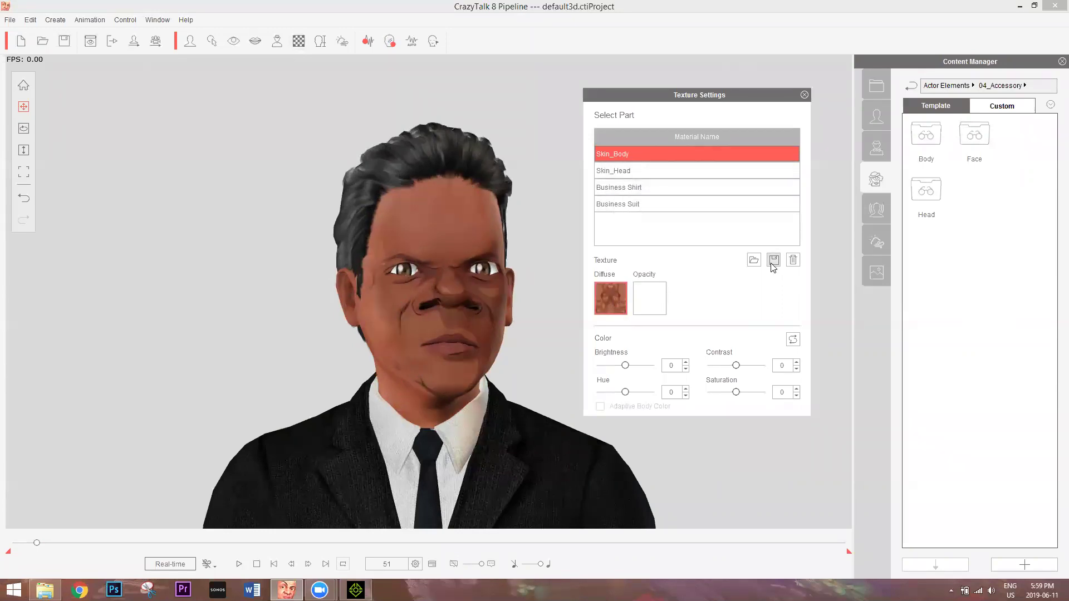
type("body")
key("Return")
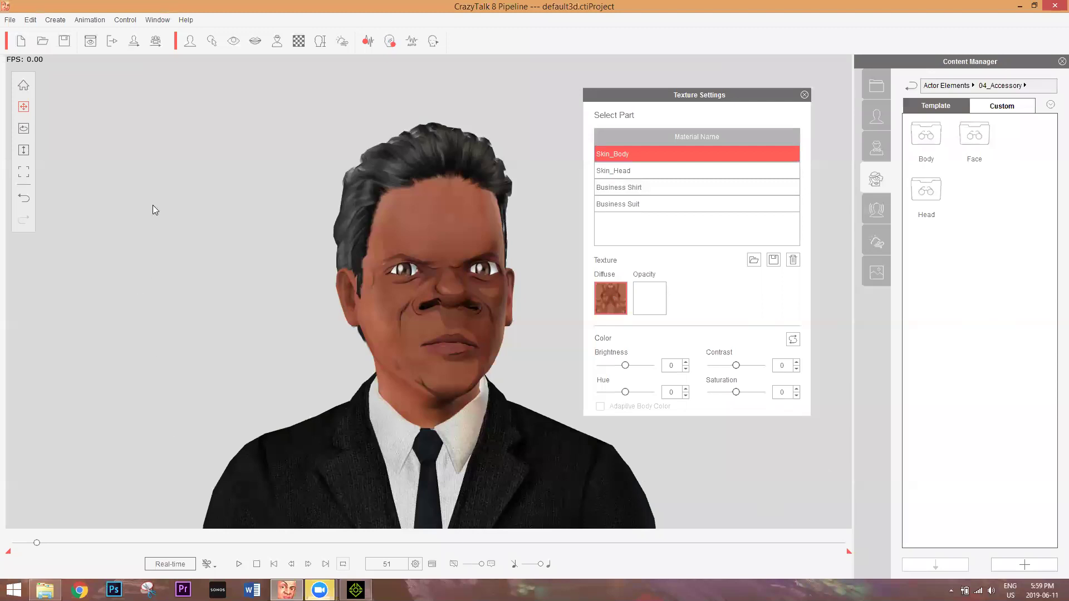
Open the saved body texture from the desktop in Photoshop
key("super+d")
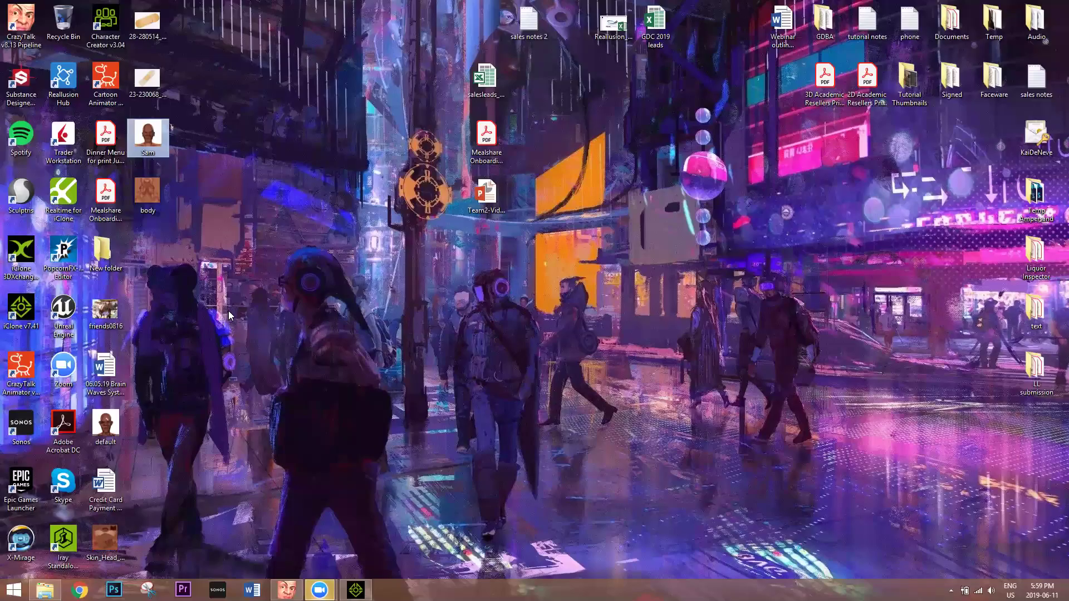
right_click(151, 195)
mouse_move(212, 378)
left_click(334, 396)
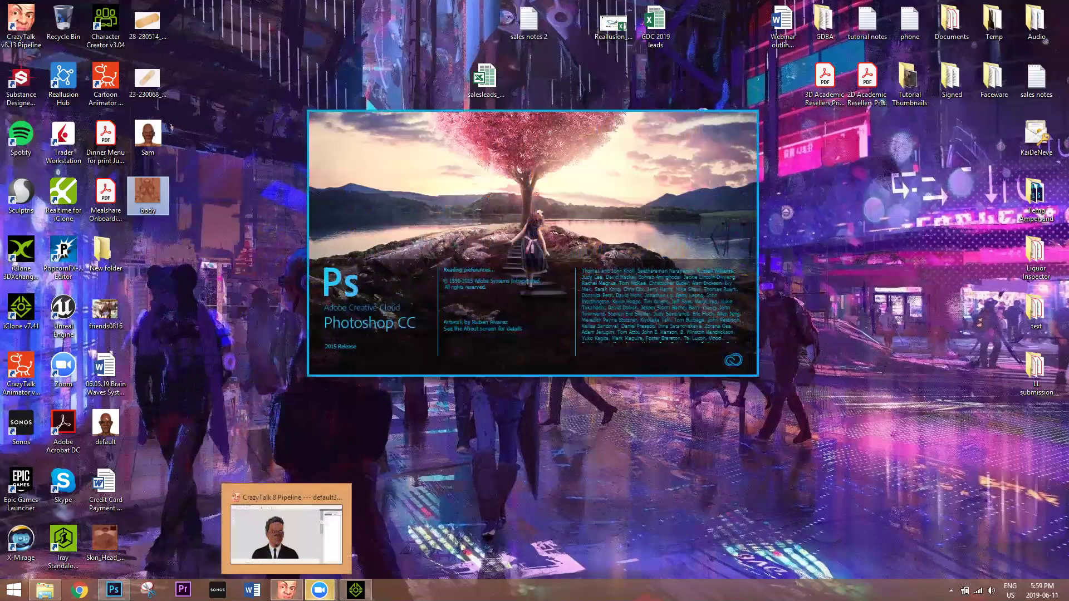
left_click(287, 590)
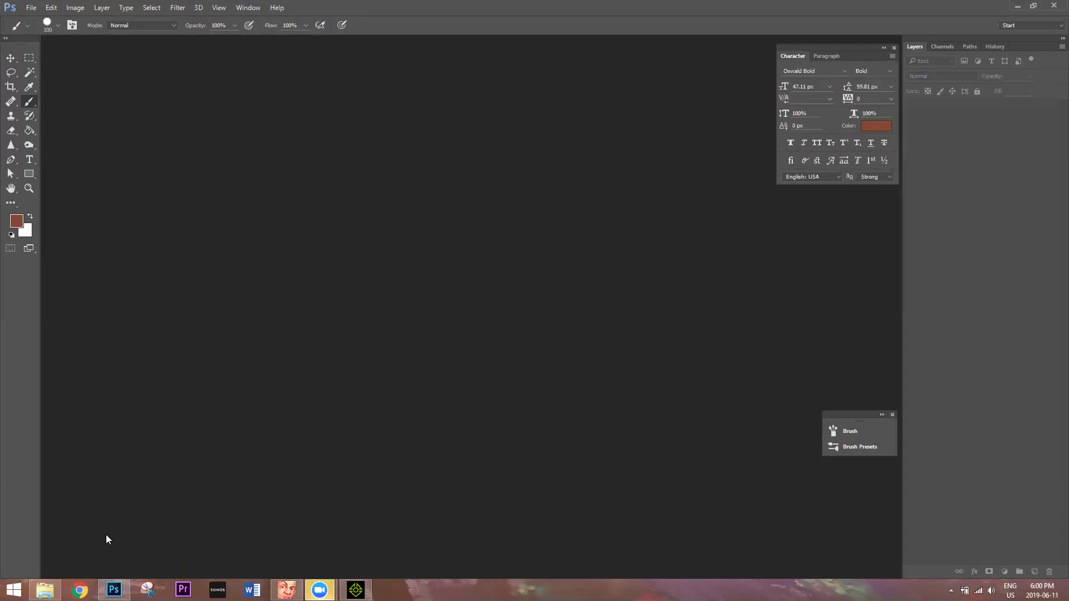
Open the Skin_Head_Diffuse texture from the desktop in Photoshop as well
key("super+d")
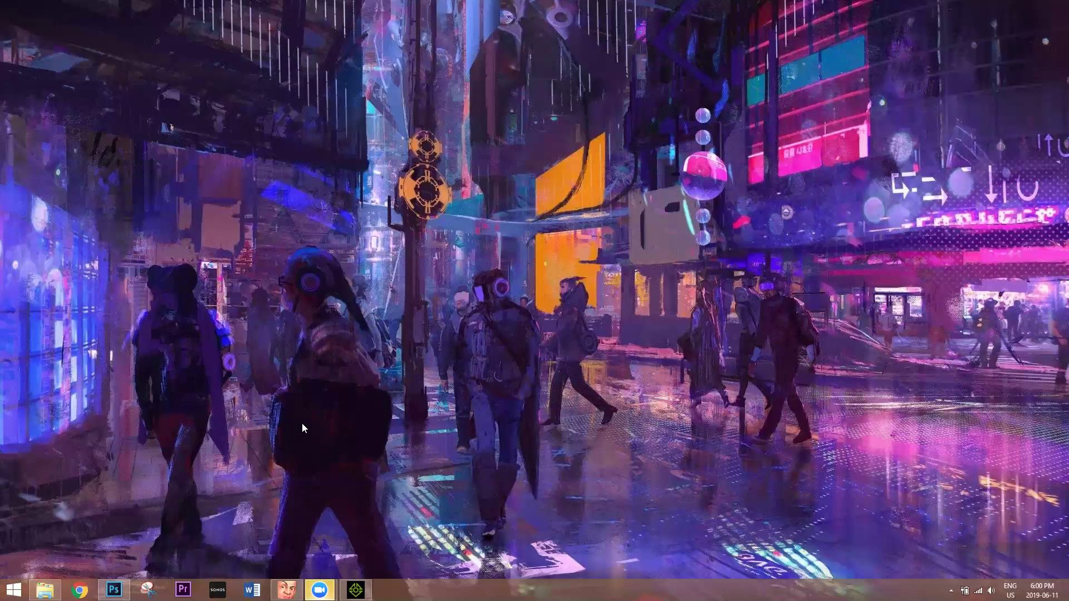
key("Menu")
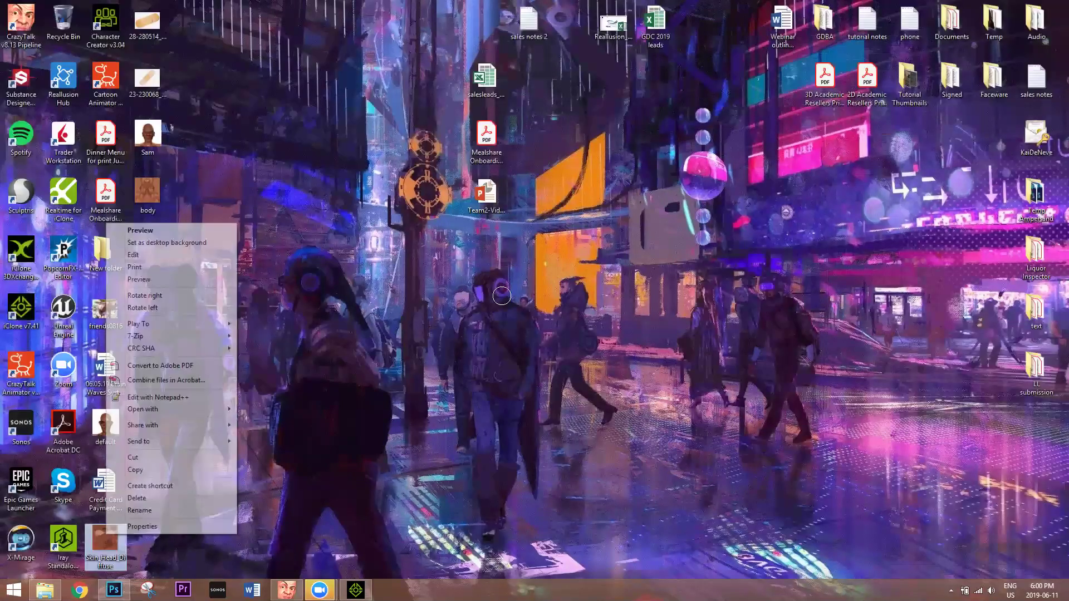
key("h")
key("Down")
key("Return")
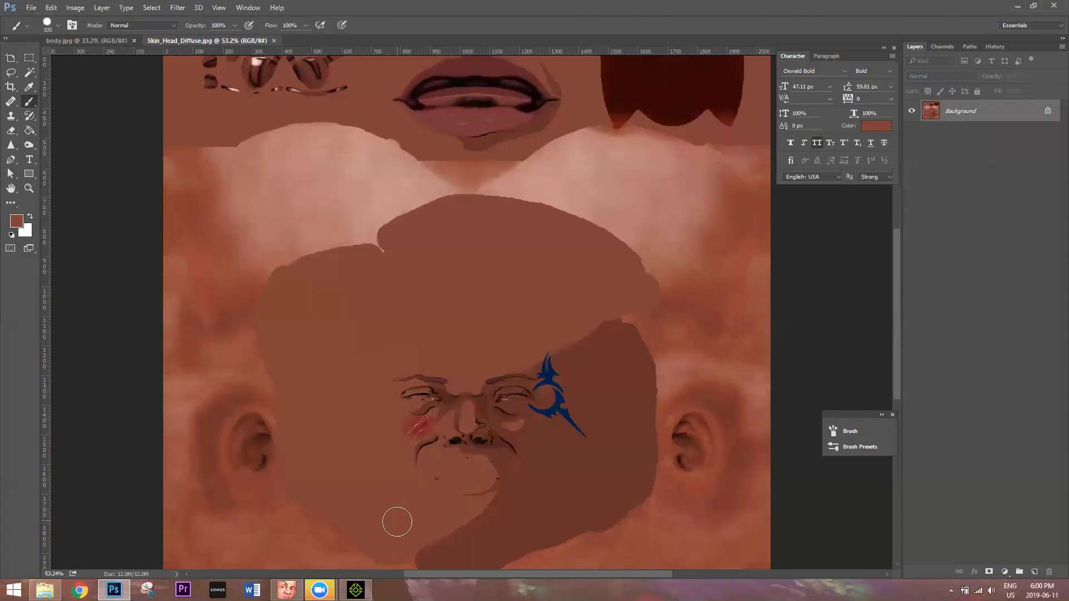
Paint over the neck area at the upper middle of body.jpg with the solid brown foreground colour
left_click(89, 41)
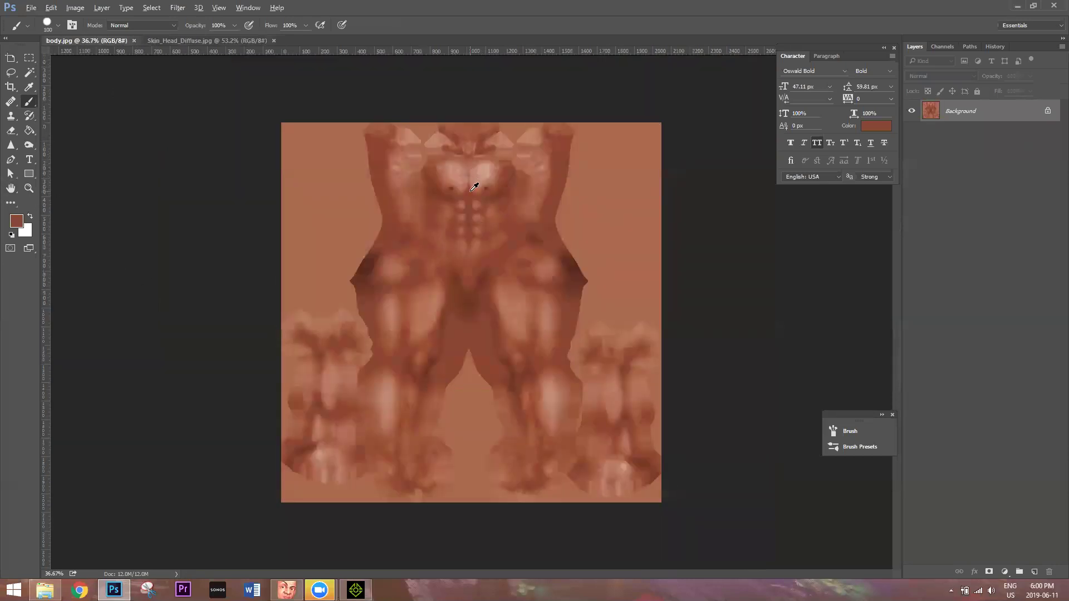
scroll(473, 187, "up", 4, "alt")
scroll(485, 412, "up", 2)
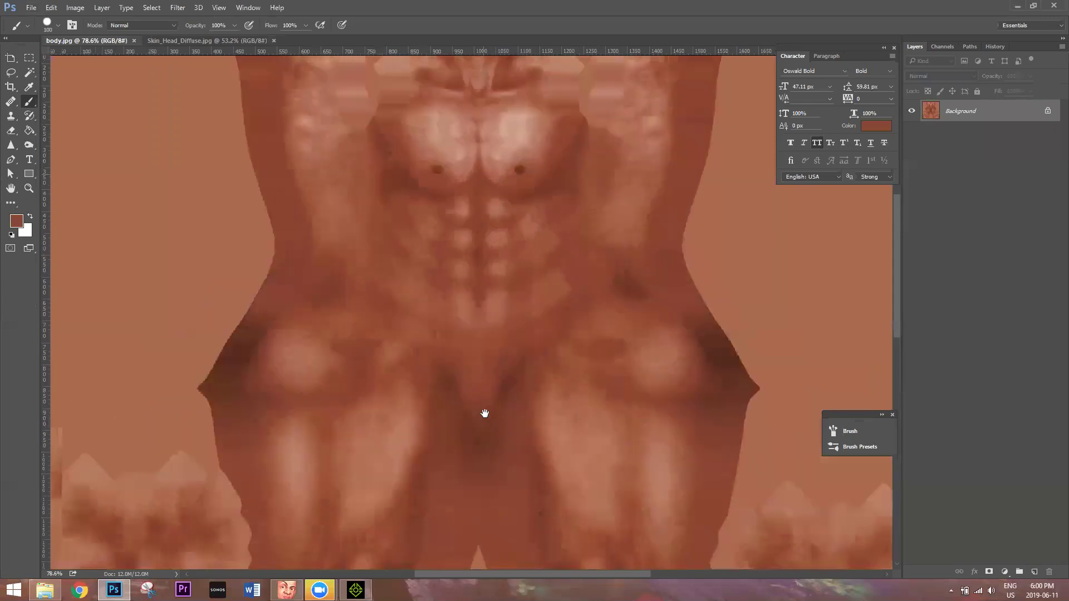
scroll(484, 413, "up", 4)
scroll(473, 349, "up", 2, "alt")
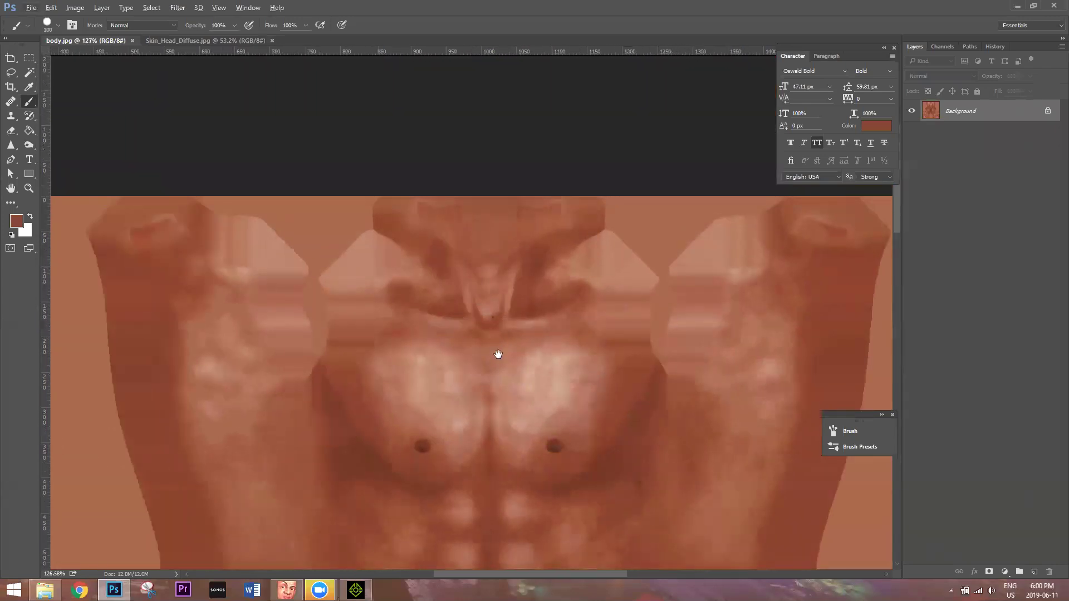
scroll(499, 356, "up", 2)
scroll(479, 357, "up", 1, "alt")
scroll(476, 359, "up", 1, "alt")
mouse_move(379, 315)
left_mouse_down()
mouse_move(594, 310)
mouse_move(551, 315)
mouse_move(511, 387)
mouse_move(449, 386)
mouse_move(442, 399)
mouse_move(399, 317)
mouse_move(444, 332)
mouse_move(515, 391)
mouse_move(553, 381)
mouse_move(584, 351)
mouse_move(594, 323)
mouse_move(556, 311)
left_mouse_up()
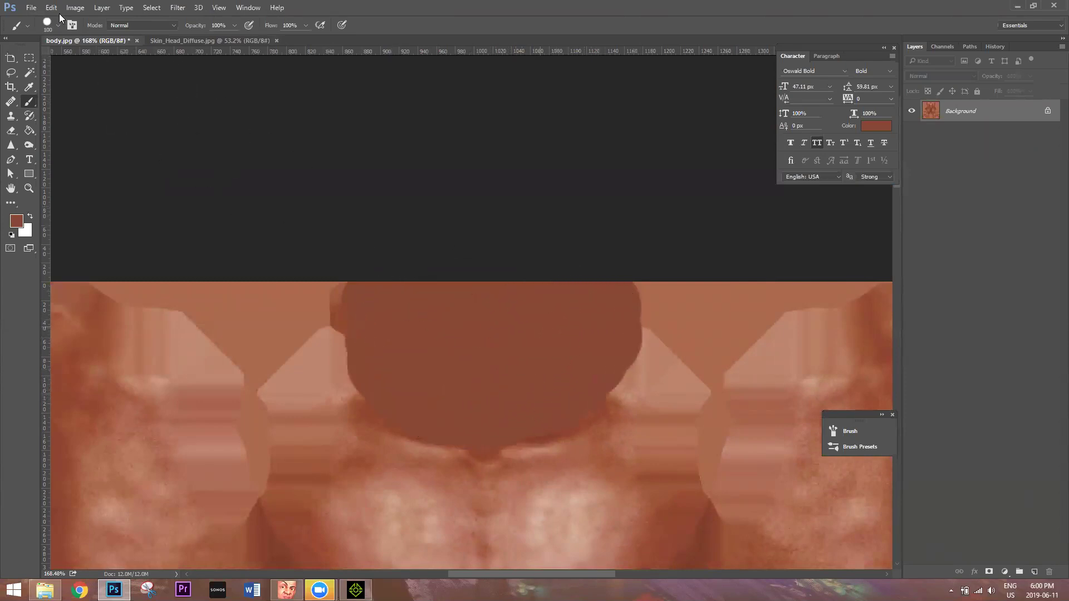
Save the painted body.jpg, switch to CrazyTalk 8 and load it as the Skin_Body diffuse texture
left_click(32, 8)
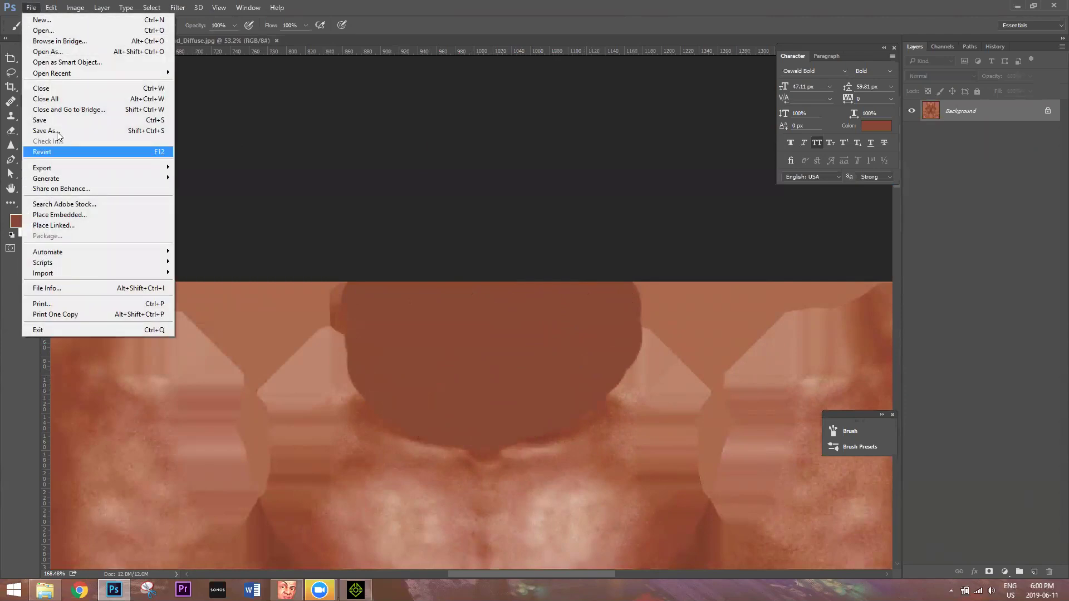
left_click(52, 120)
left_click(598, 162)
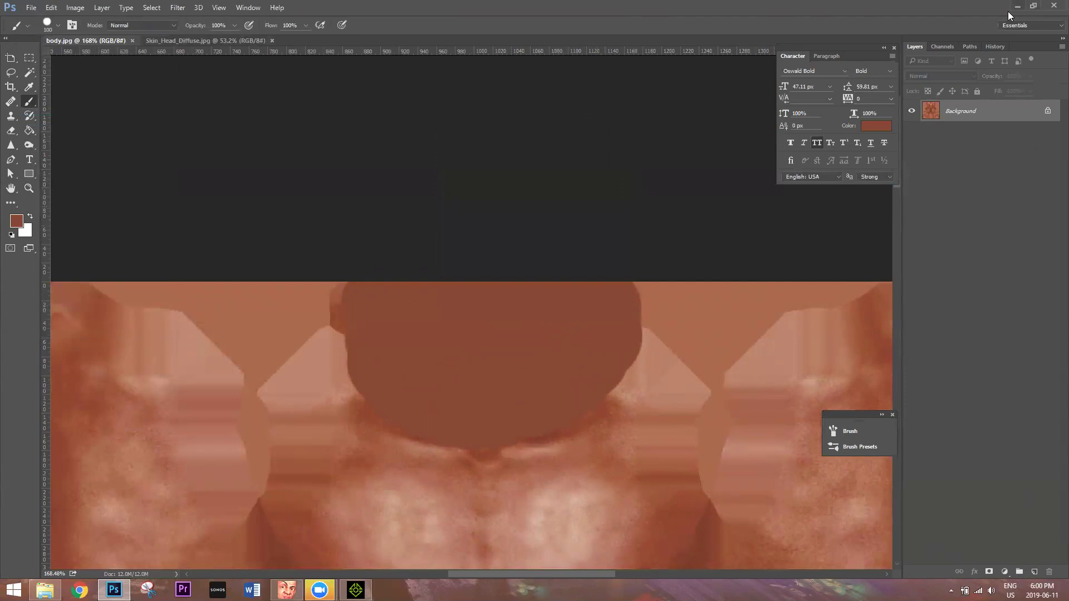
left_click(287, 589)
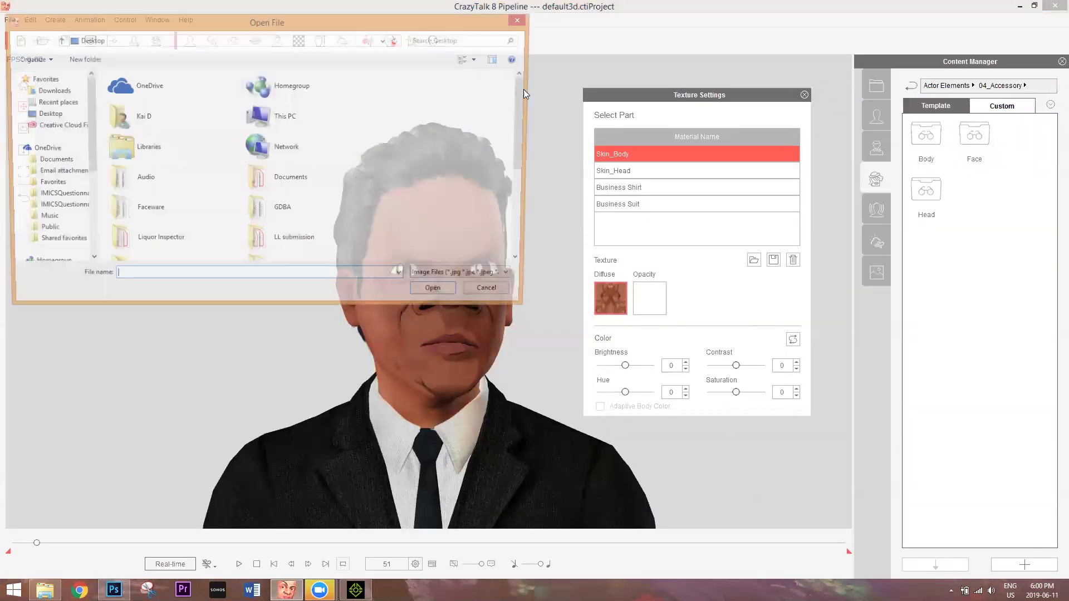
scroll(527, 223, "down", 5)
double_click(141, 214)
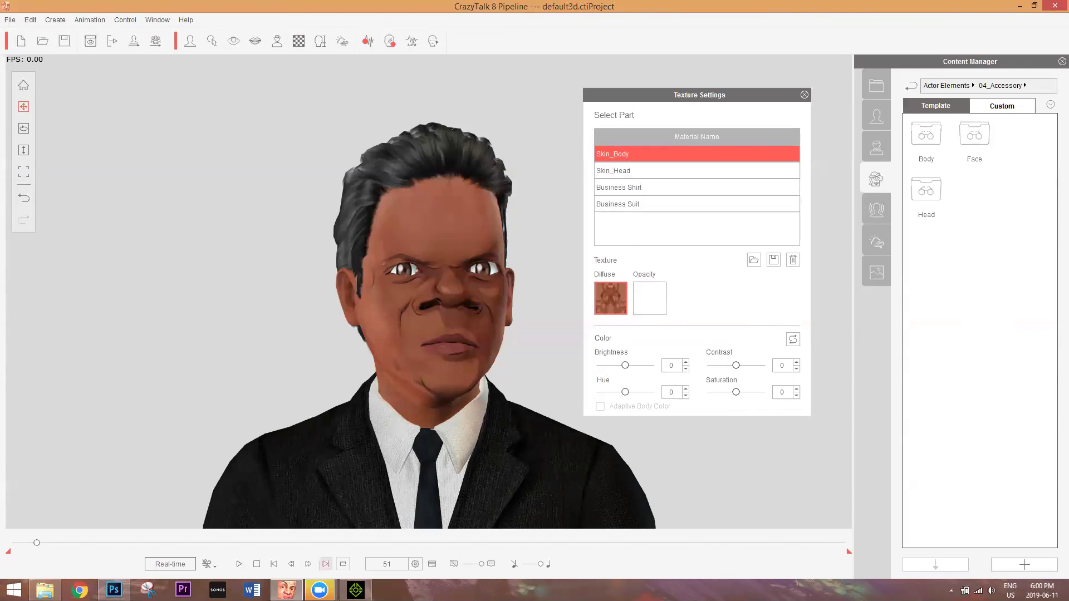
Back in Photoshop, paint the chin, jaw and neck area of Skin_Head_Diffuse.jpg solid brown down to the texture's lower edge
key("alt+Tab")
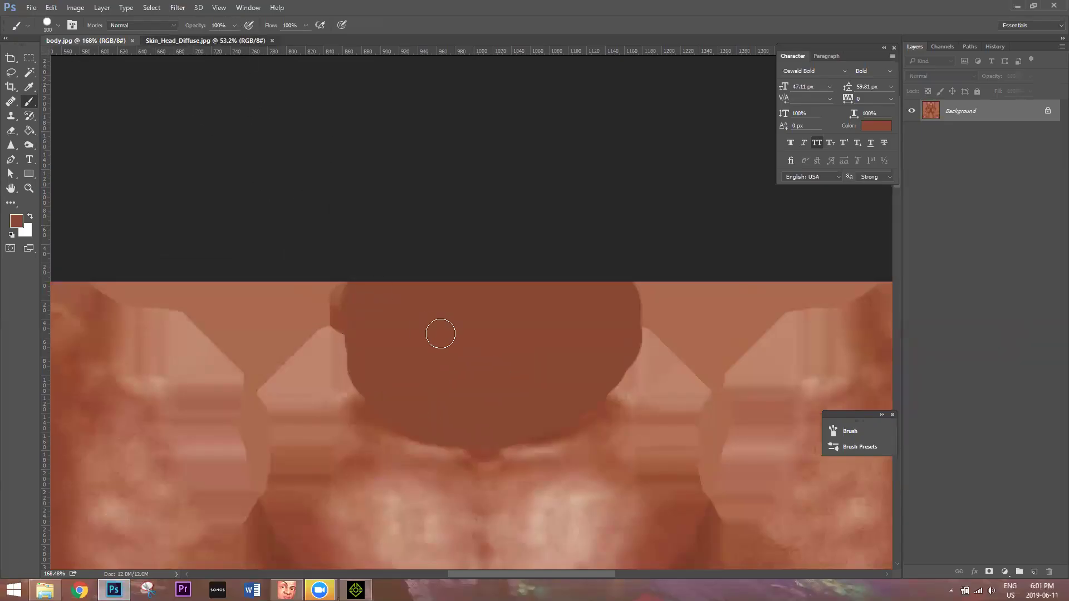
key("ctrl+Tab")
scroll(589, 410, "down", 5)
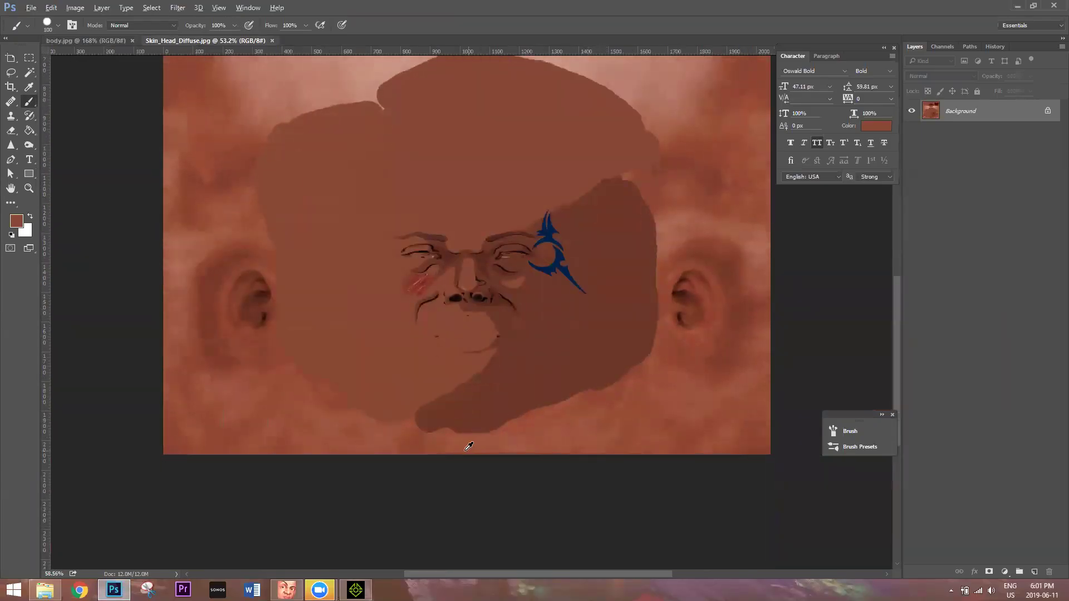
scroll(468, 444, "up", 3, "alt")
scroll(442, 406, "down", 2)
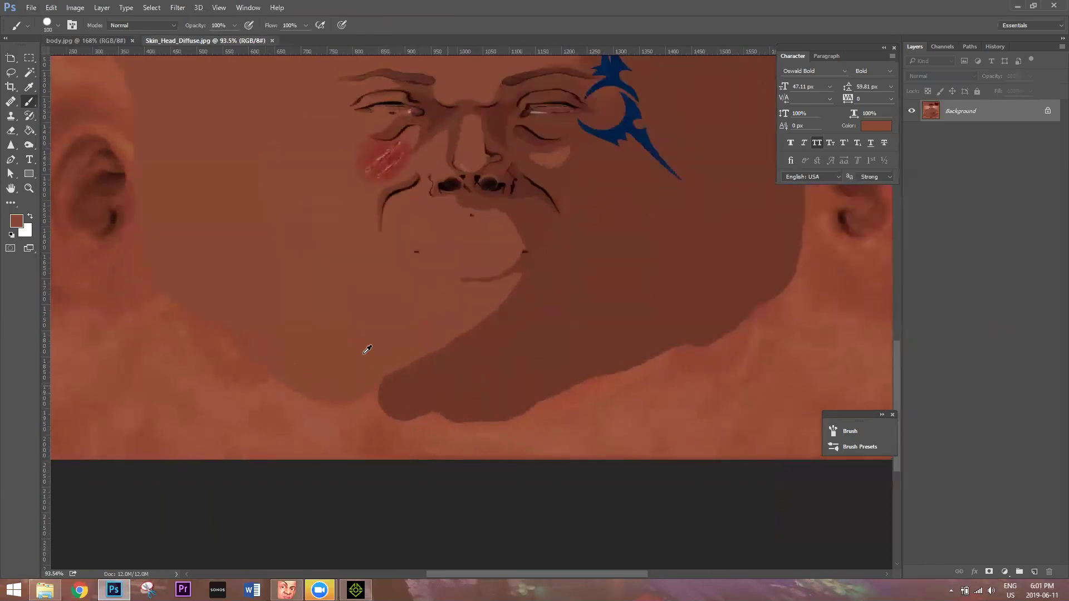
mouse_move(459, 294)
left_mouse_down()
mouse_move(303, 441)
mouse_move(228, 341)
mouse_move(292, 421)
mouse_move(227, 389)
mouse_move(184, 308)
mouse_move(203, 389)
mouse_move(364, 404)
mouse_move(412, 329)
mouse_move(351, 420)
mouse_move(232, 449)
mouse_move(131, 293)
mouse_move(160, 344)
mouse_move(160, 286)
left_mouse_up()
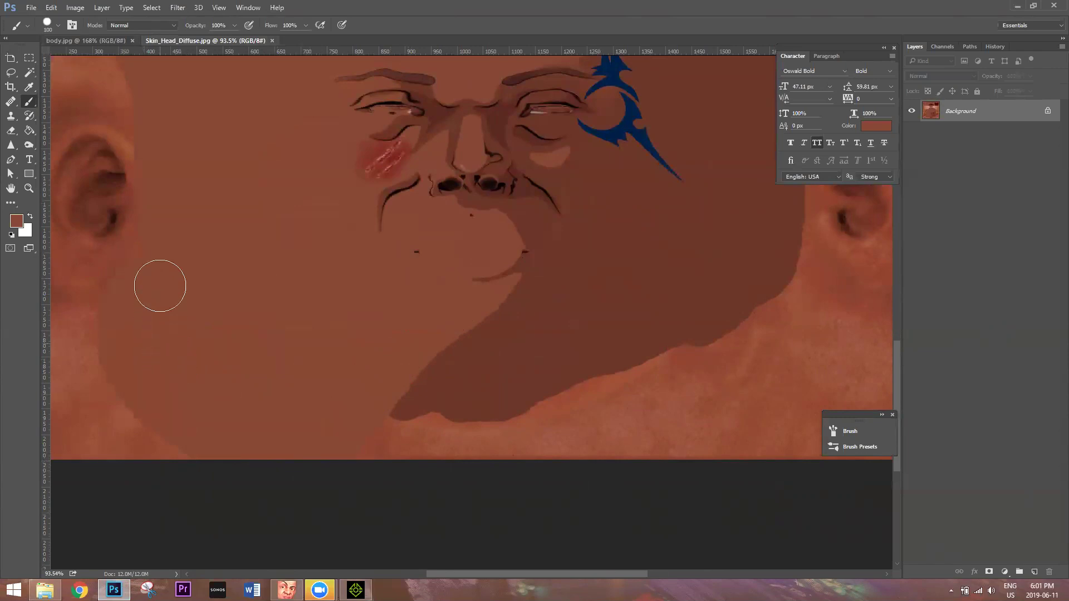
Save Skin_Head_Diffuse.jpg, switch to CrazyTalk 8 and load it as the Skin_Head diffuse texture
left_click(31, 8)
left_click(84, 119)
left_click(286, 590)
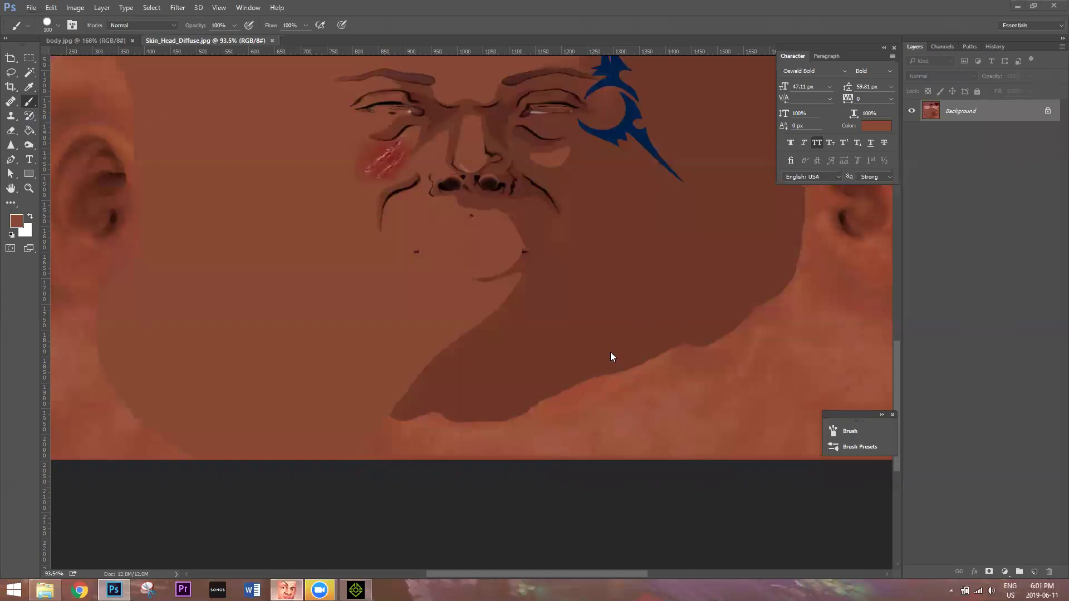
left_click(622, 284)
double_click(355, 211)
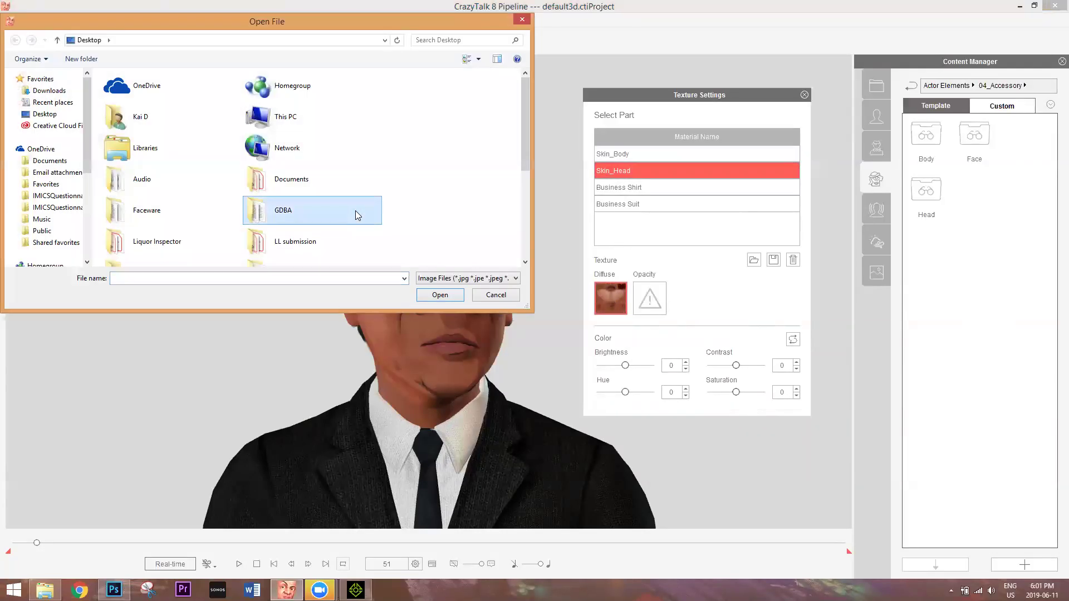
double_click(150, 244)
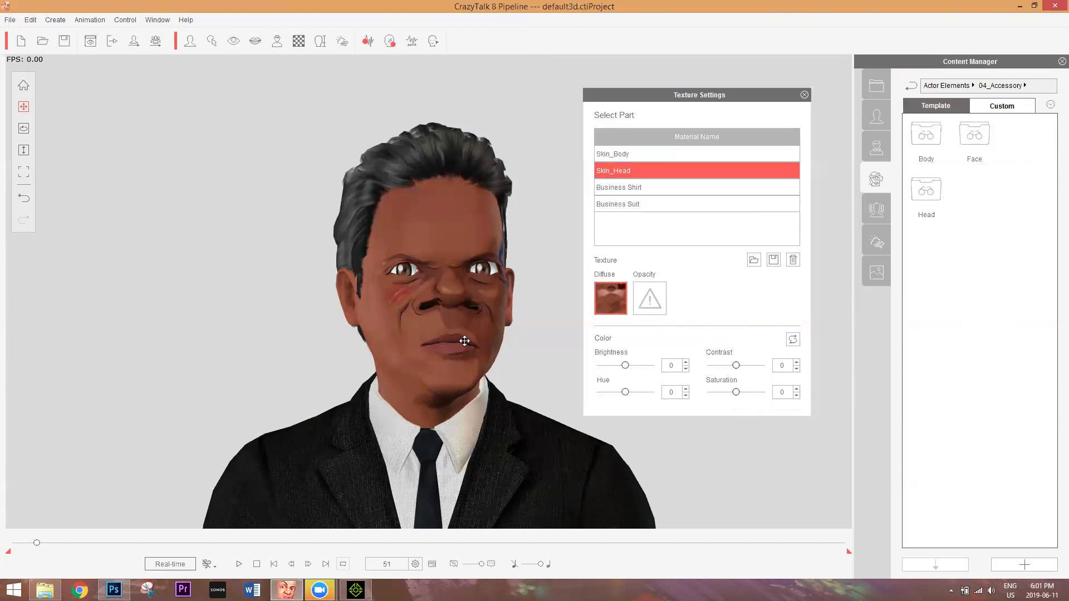
Check the file type of the Sam head file on the desktop in its properties
left_click(319, 584)
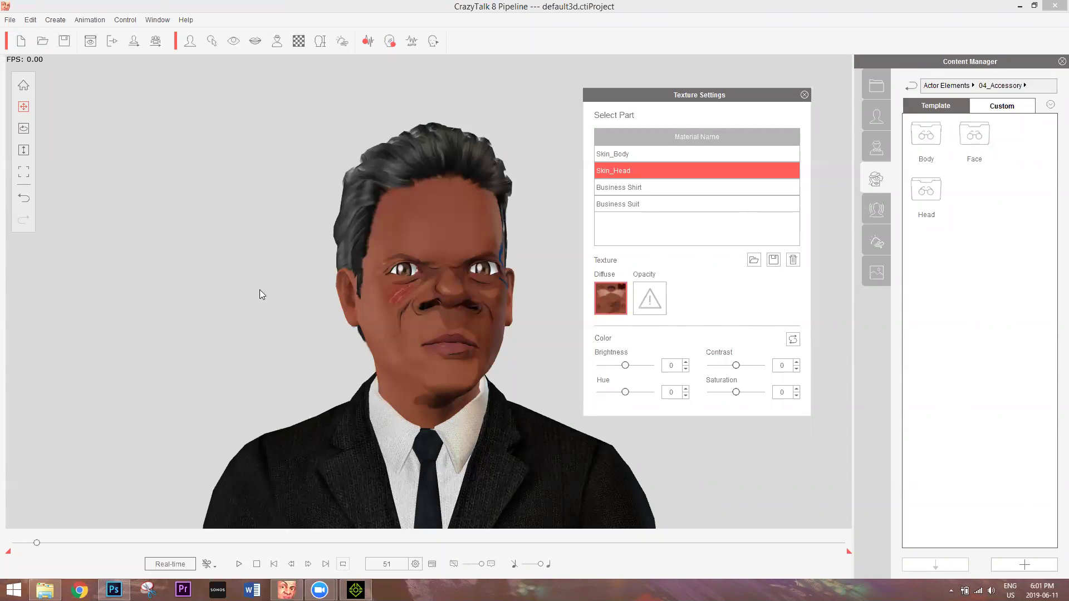
key("super+d")
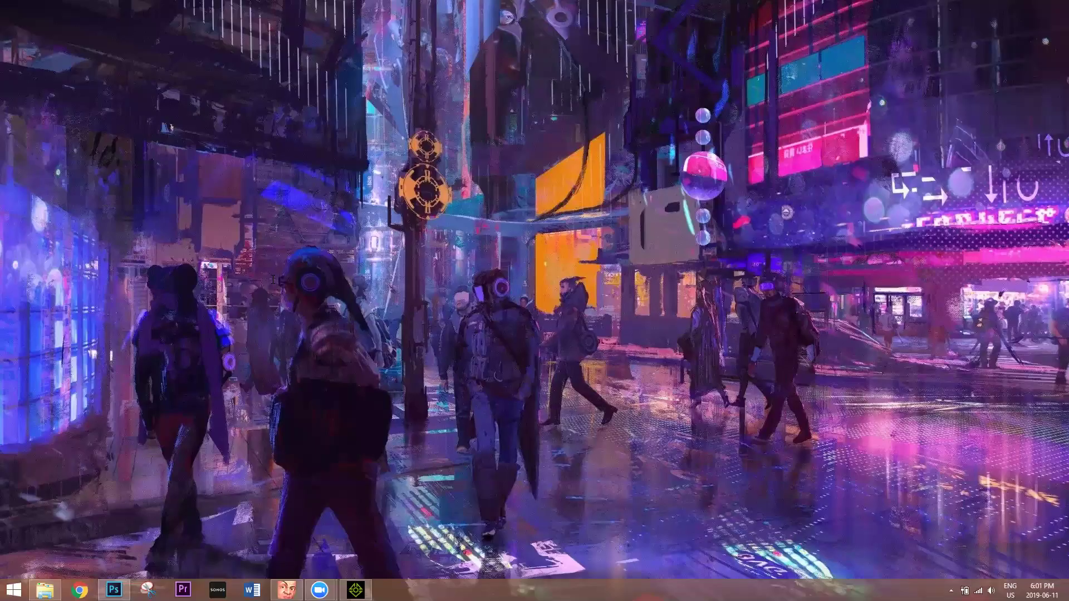
double_click(273, 208)
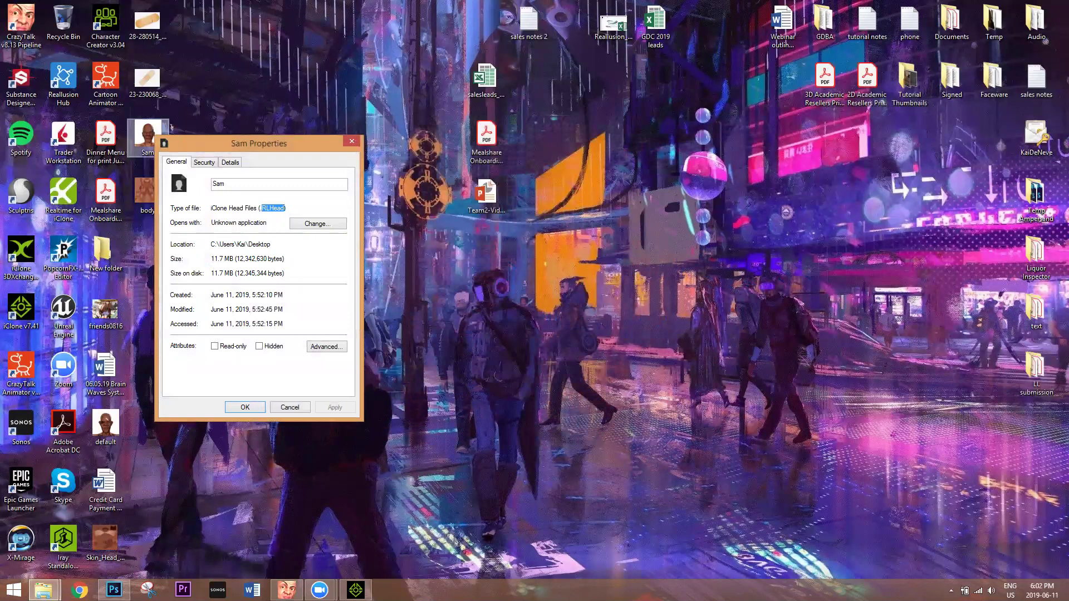
key("Escape")
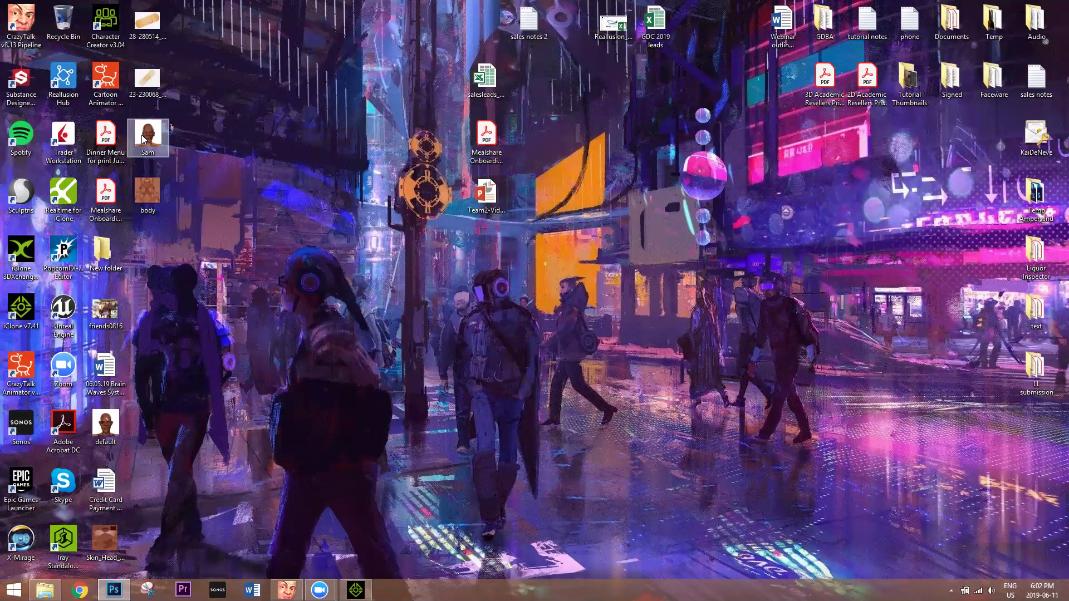
left_click(32, 261)
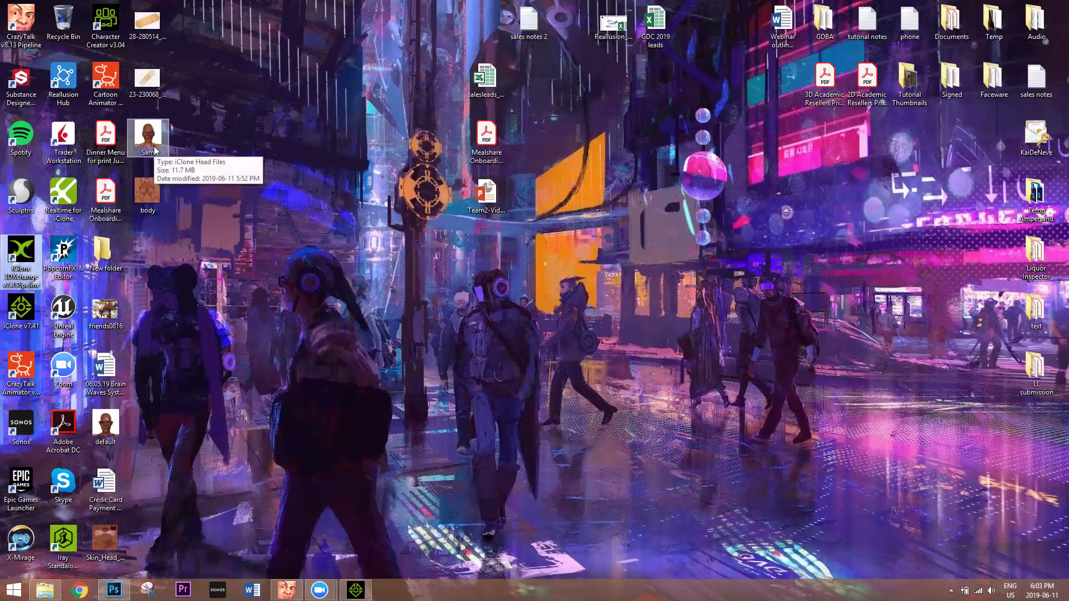
left_click(384, 201)
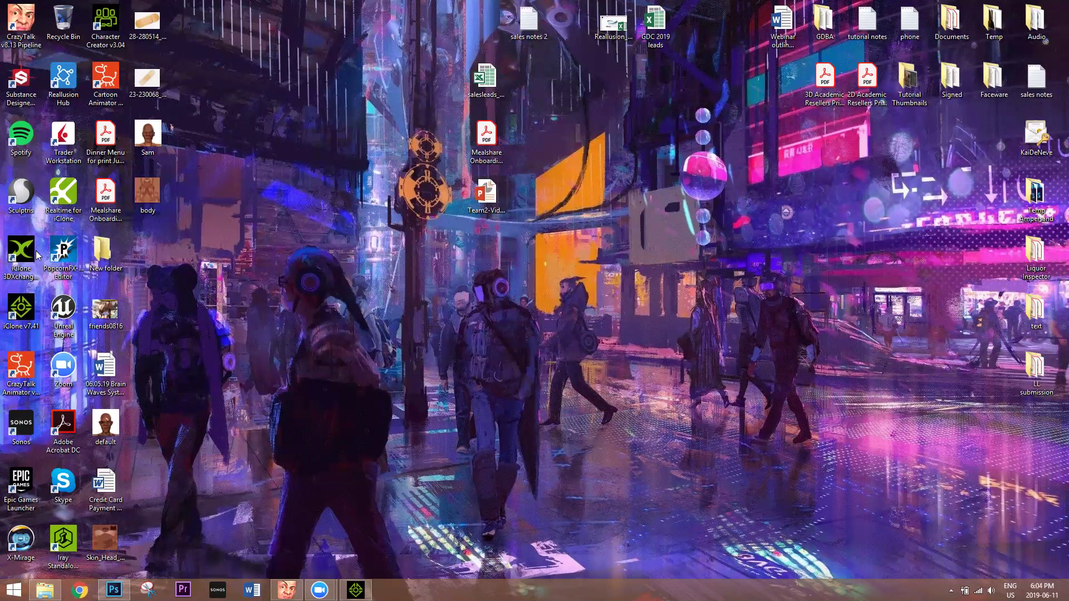
Switch to iClone 7 and look through the project's export formats without exporting
left_click(355, 590)
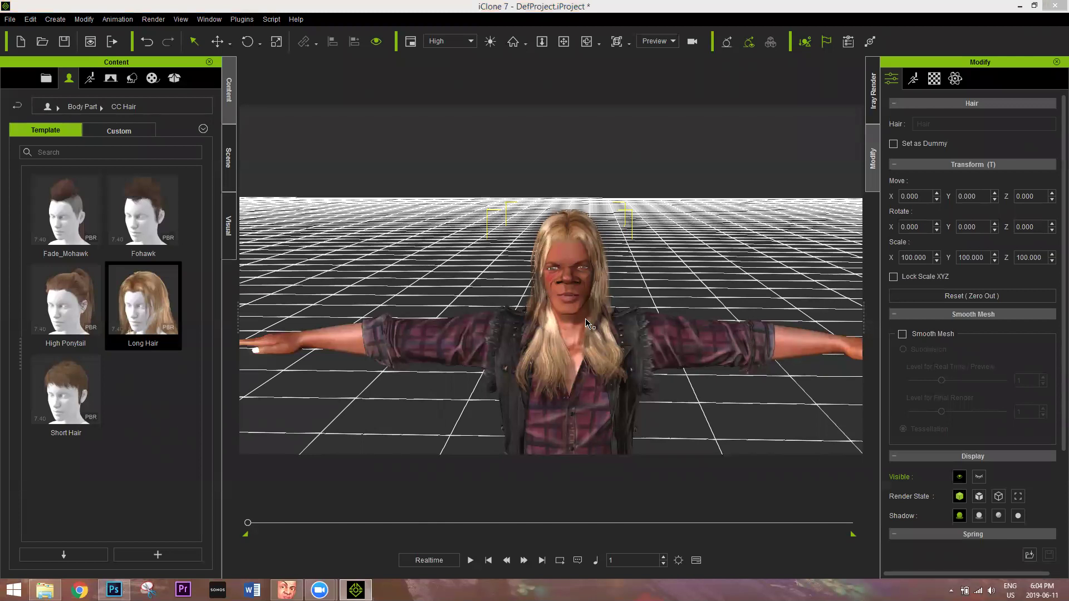
left_click(31, 20)
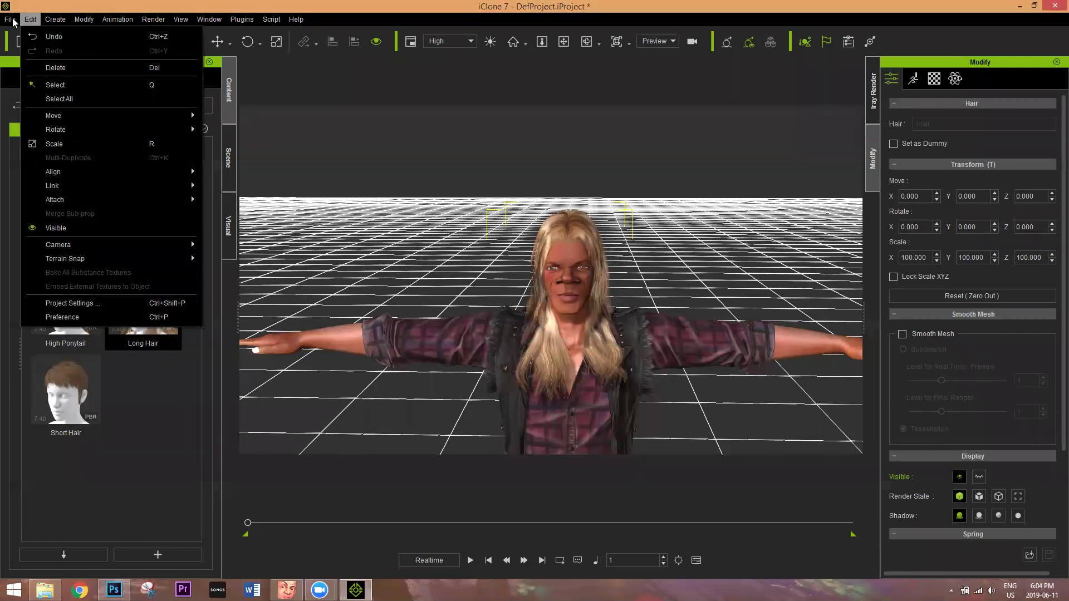
mouse_move(10, 19)
mouse_move(57, 109)
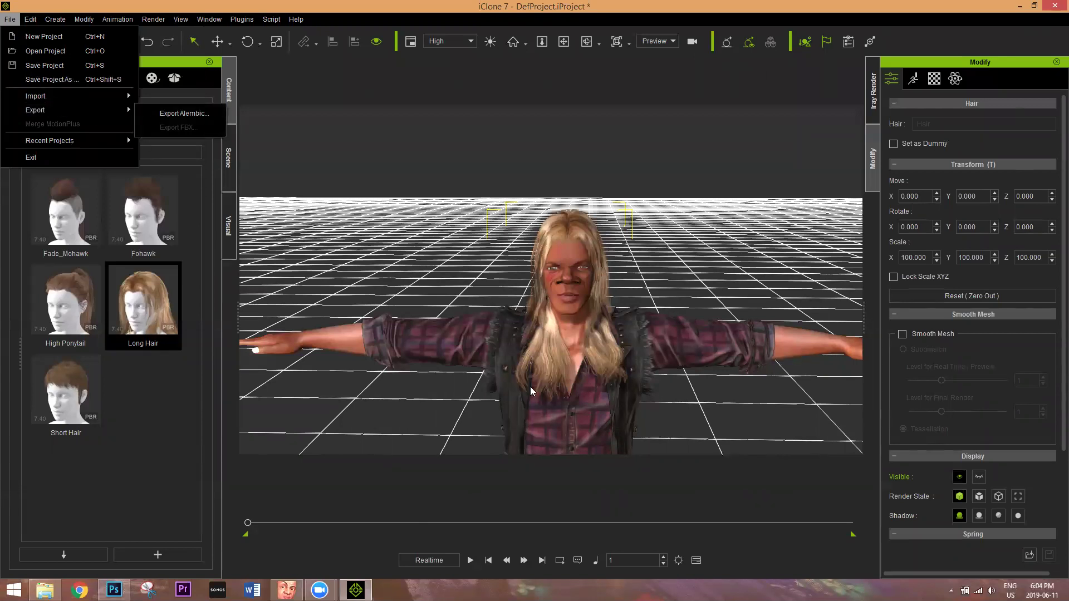
left_click(568, 397)
left_click(568, 397)
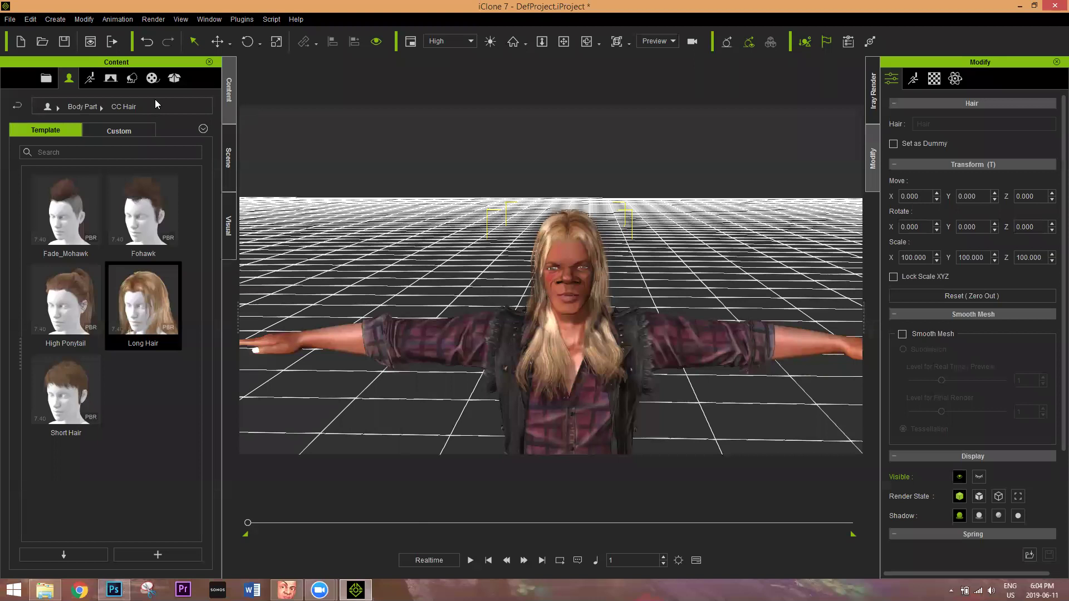
Select the Zane avatar and review the target tool presets for FBX export, then leave without exporting
key("alt+f")
mouse_move(56, 112)
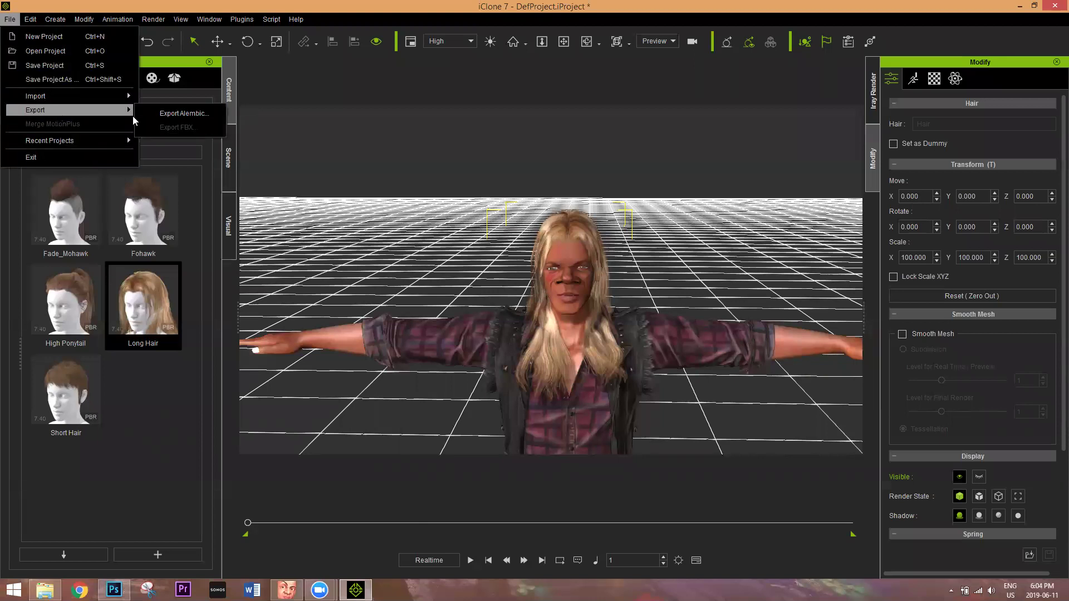
left_click(648, 408)
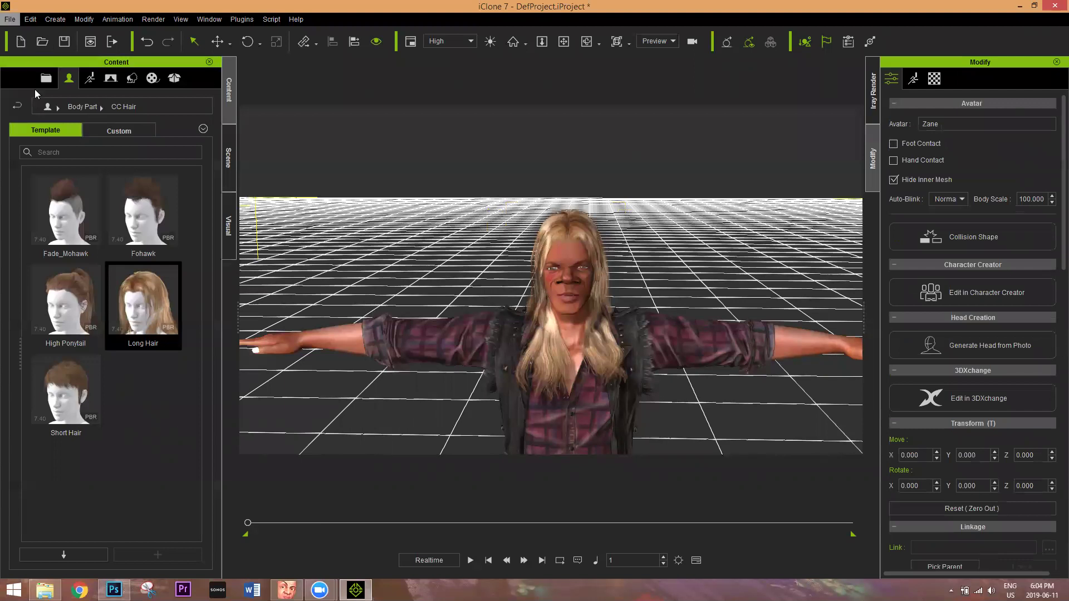
left_click(10, 19)
mouse_move(53, 110)
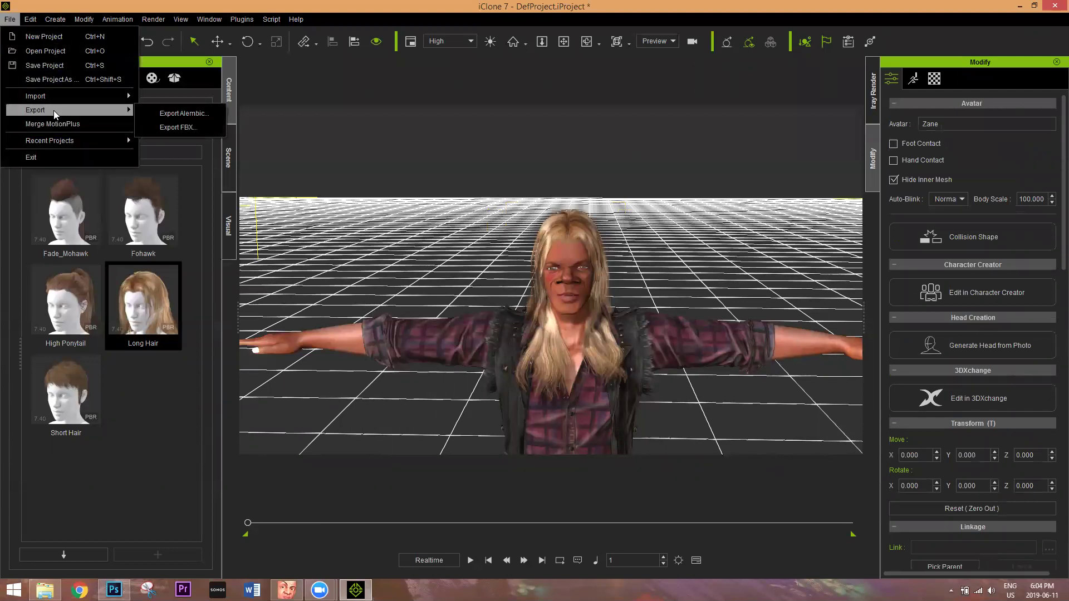
left_click(171, 132)
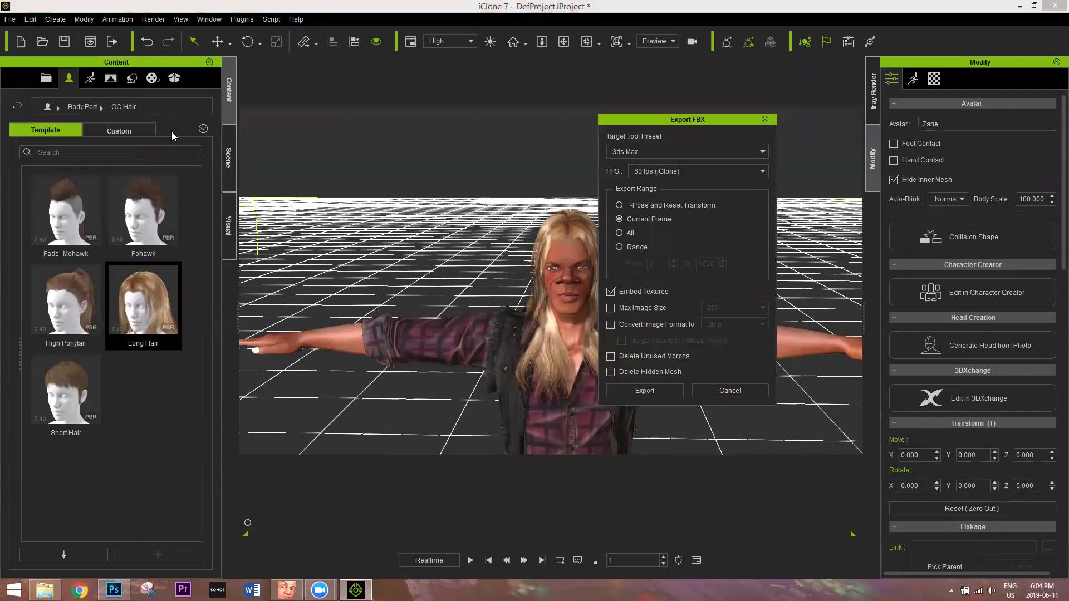
left_click(464, 161)
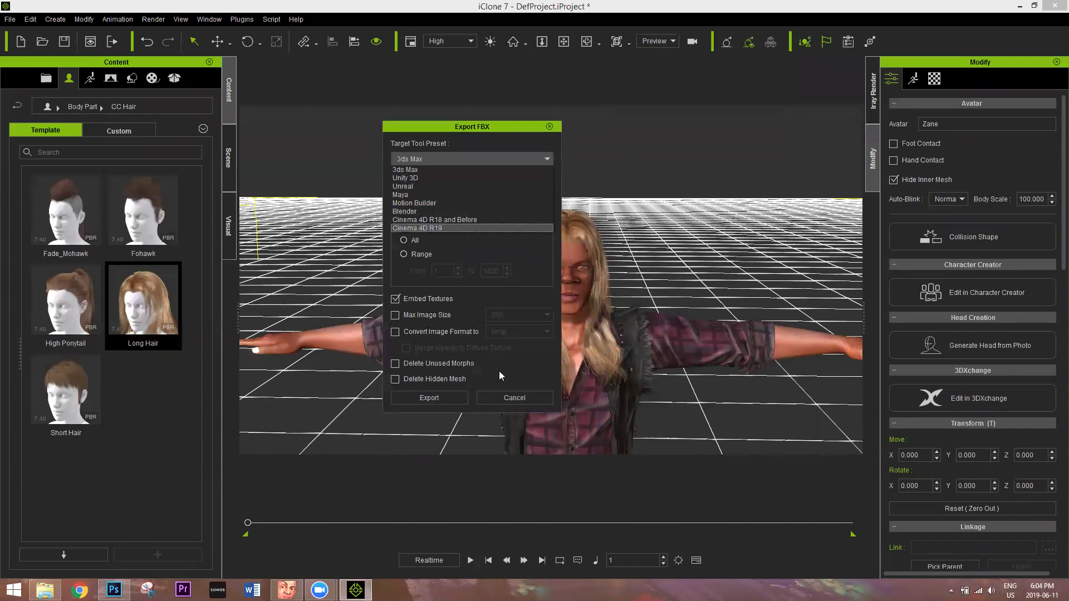
left_click(534, 396)
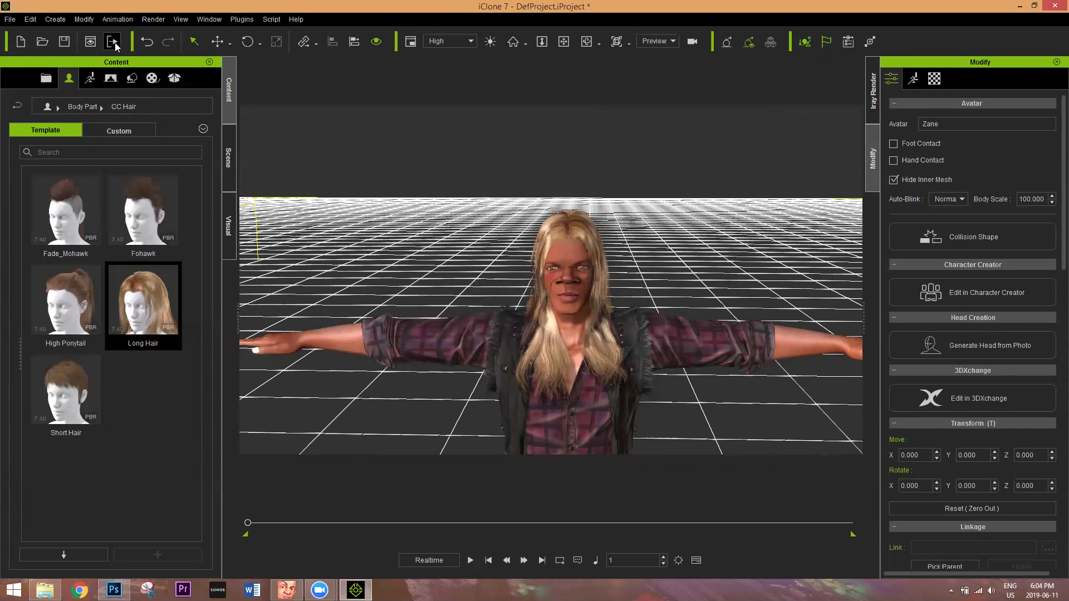
left_click(12, 21)
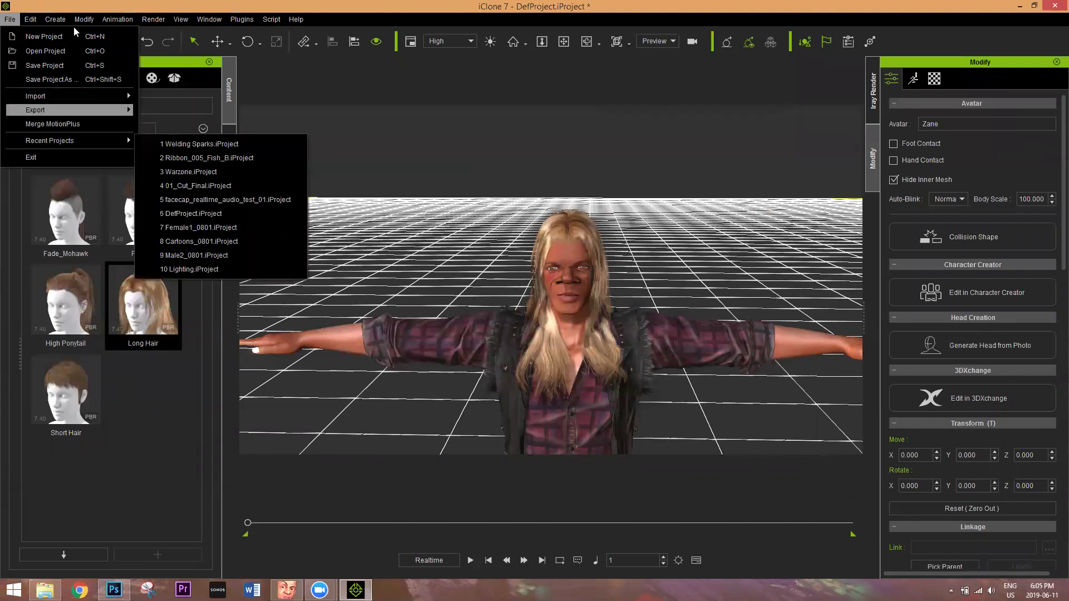
mouse_move(84, 19)
key("Escape")
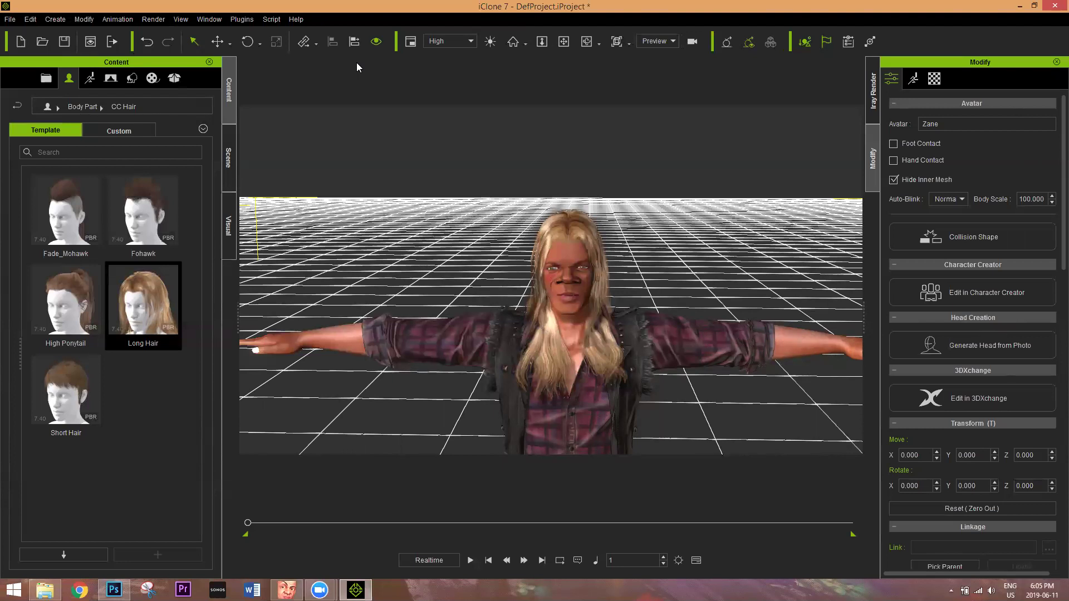
left_click(110, 18)
mouse_move(31, 19)
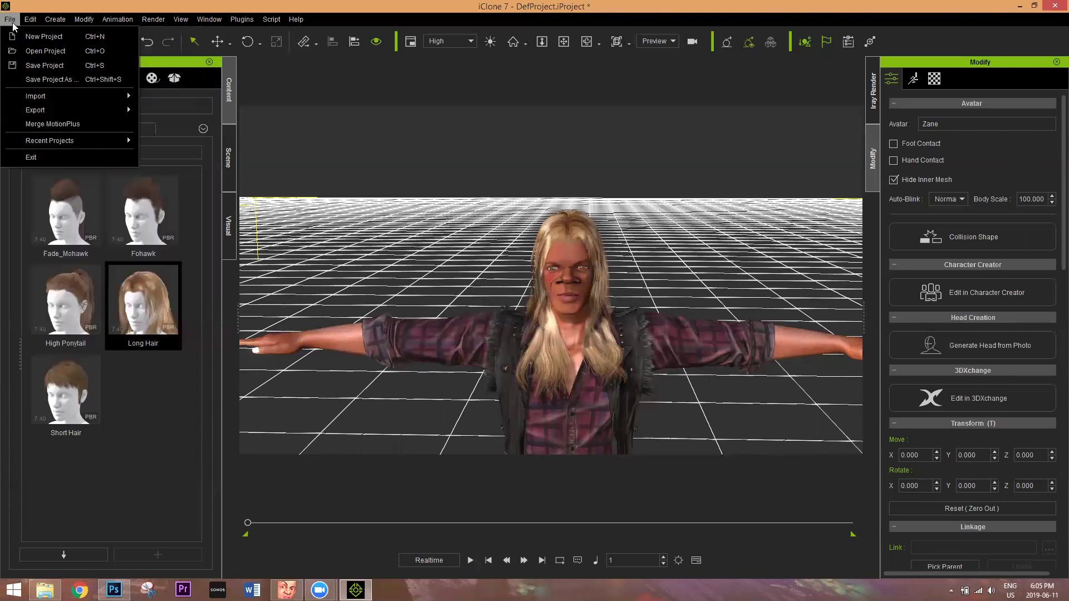
mouse_move(116, 23)
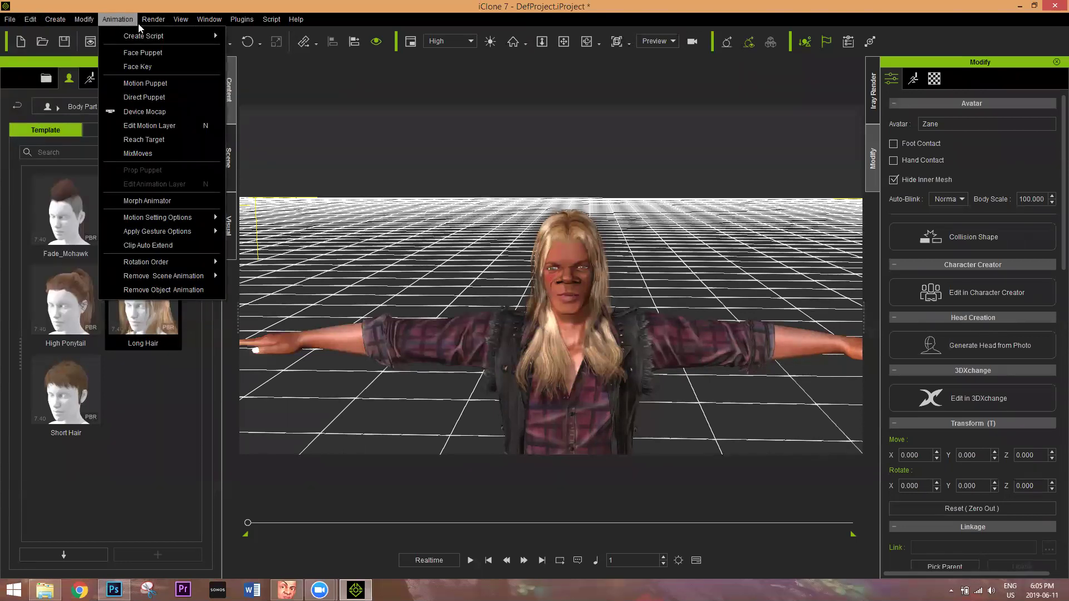
mouse_move(150, 19)
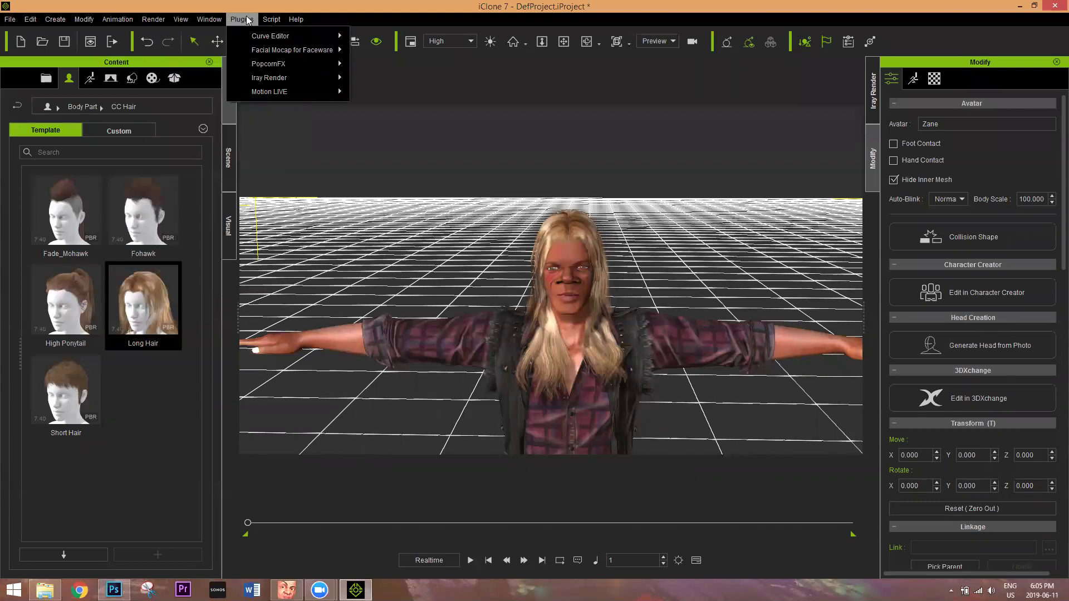
mouse_move(272, 19)
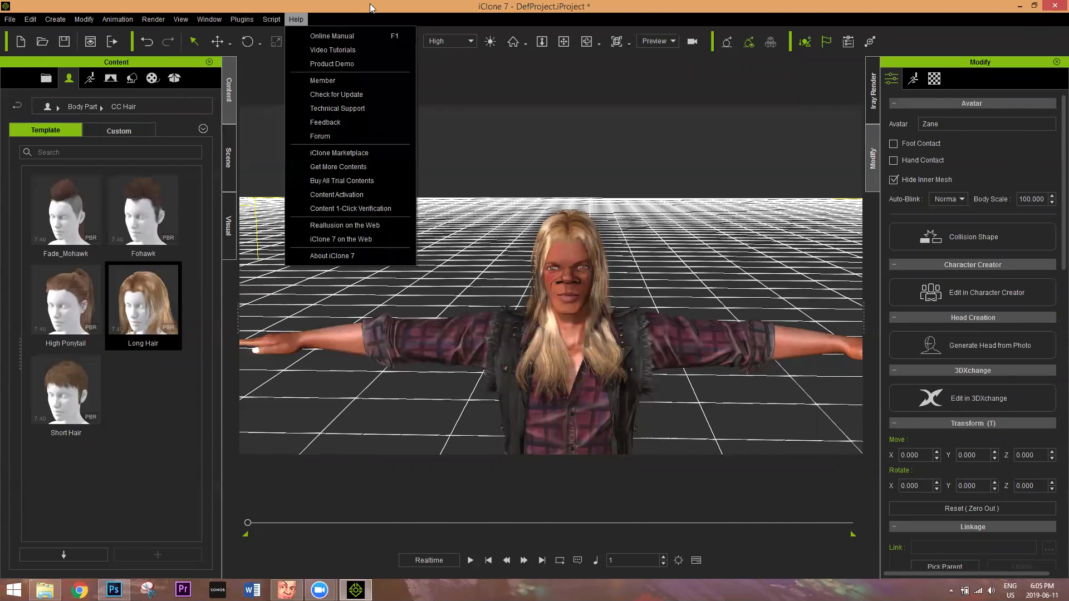
left_click(310, 149)
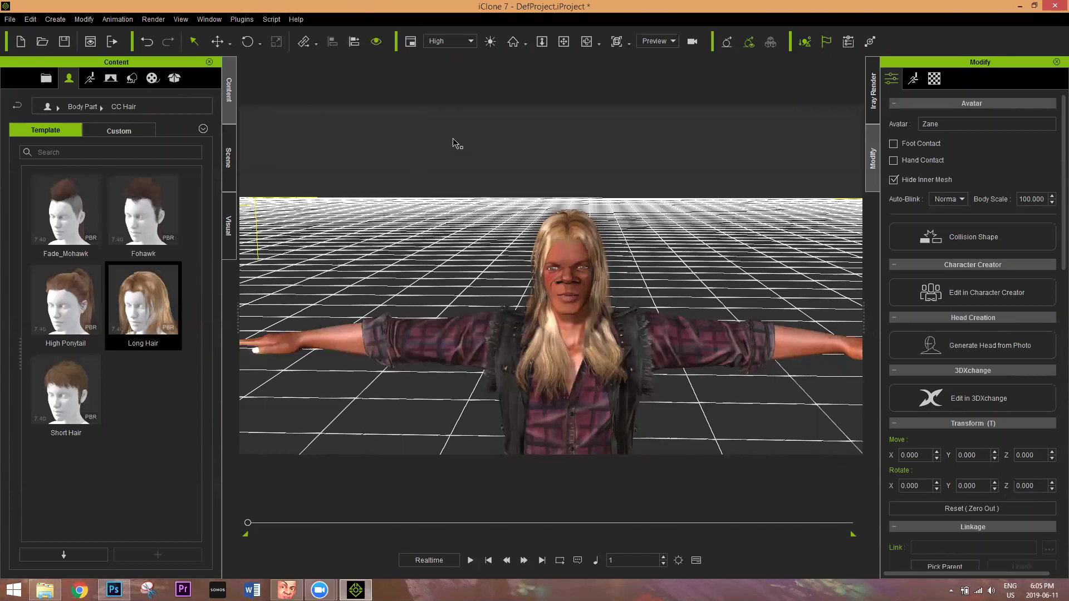
Save the current avatar to the custom Character library under the name Ugly Sam
left_click(120, 132)
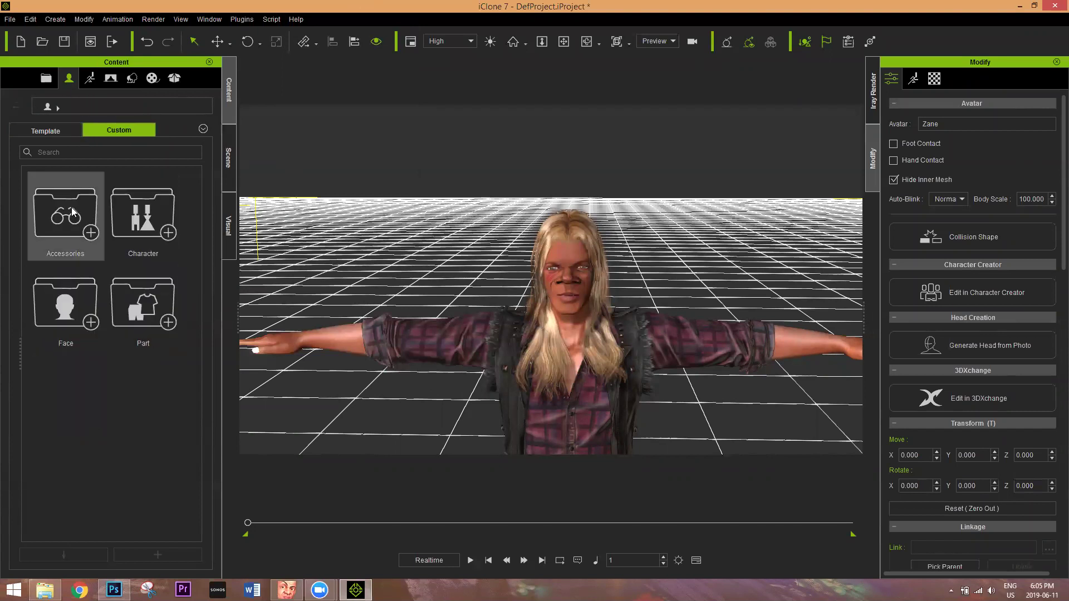
double_click(142, 227)
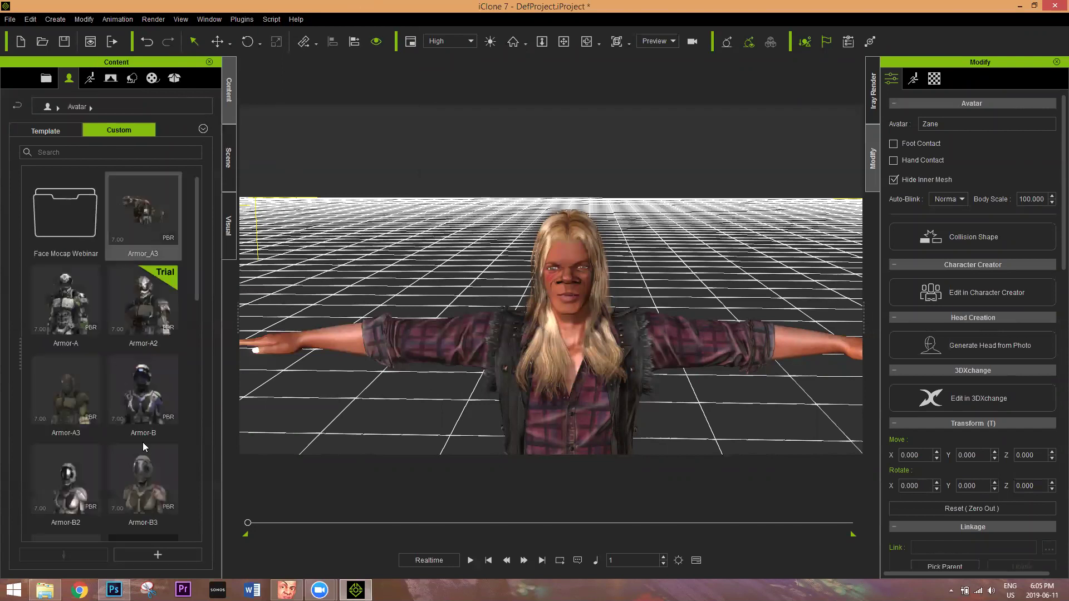
left_click(144, 553)
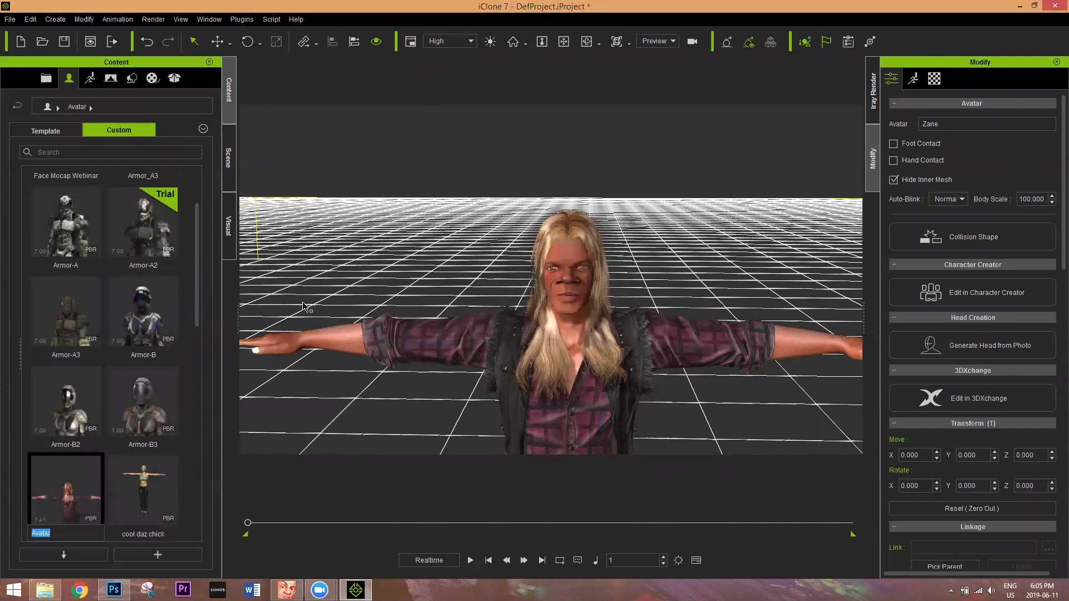
key("End")
type(".iAvatar")
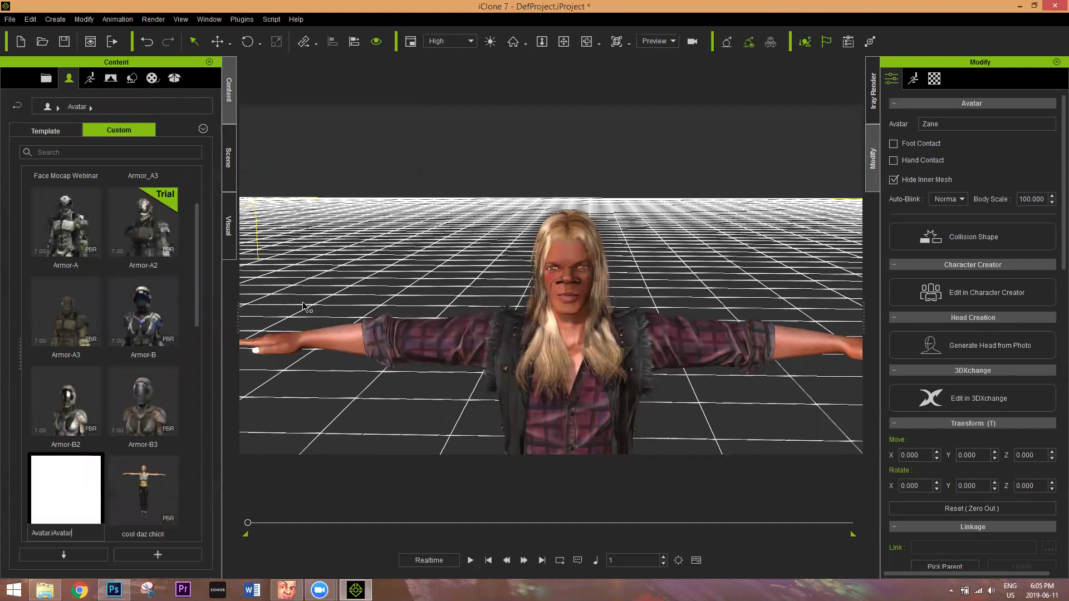
key("Return")
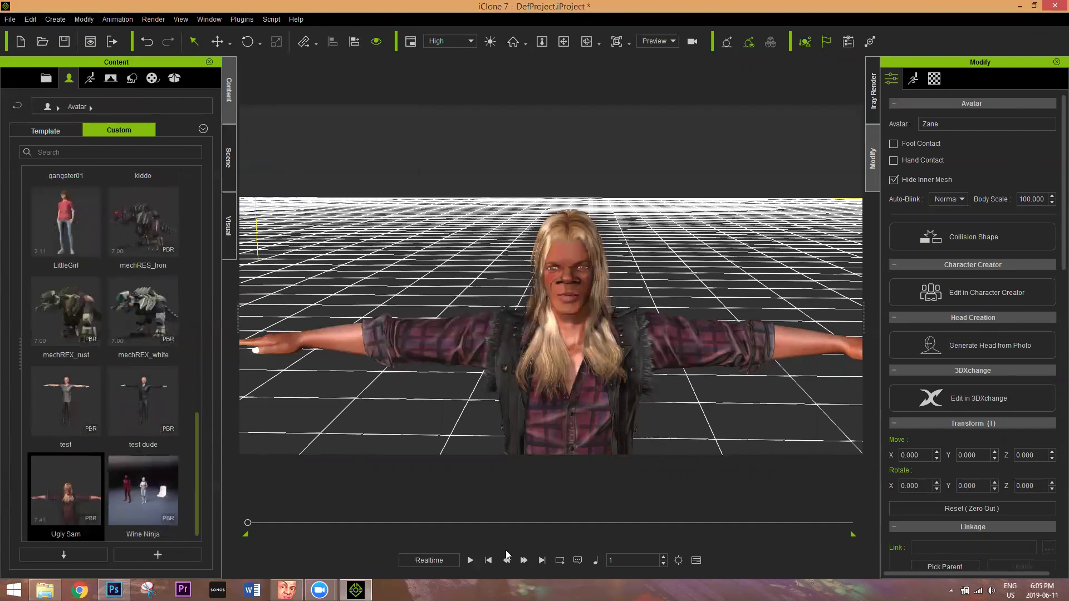
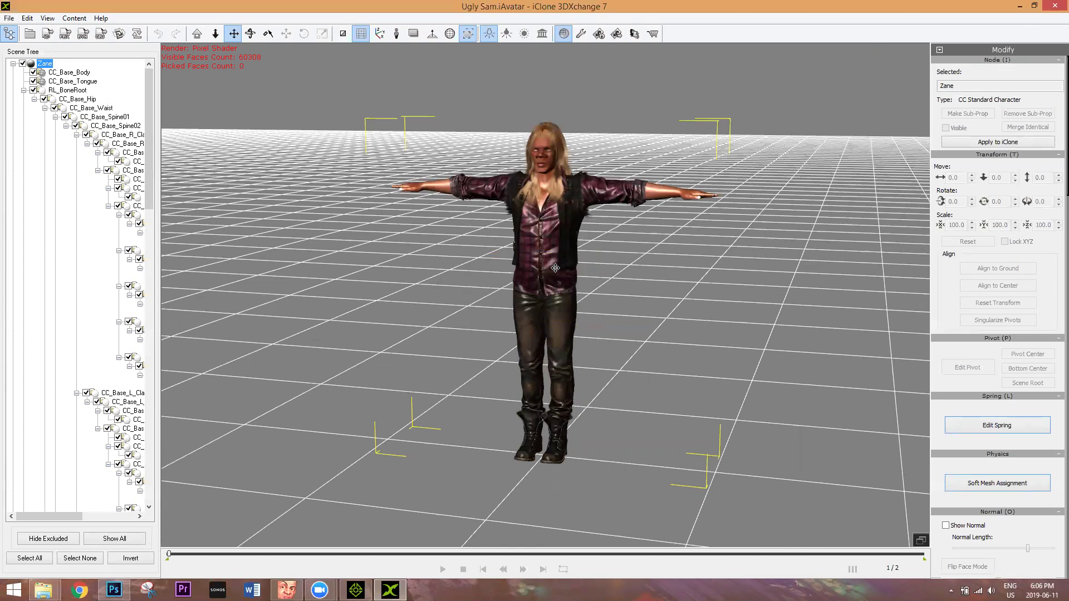
In iClone 3DXchange 7, try to export Ugly Sam as OBJ with the Desktop as the destination folder
right_click_drag(568, 172, 567, 331)
scroll(566, 331, "up", 5)
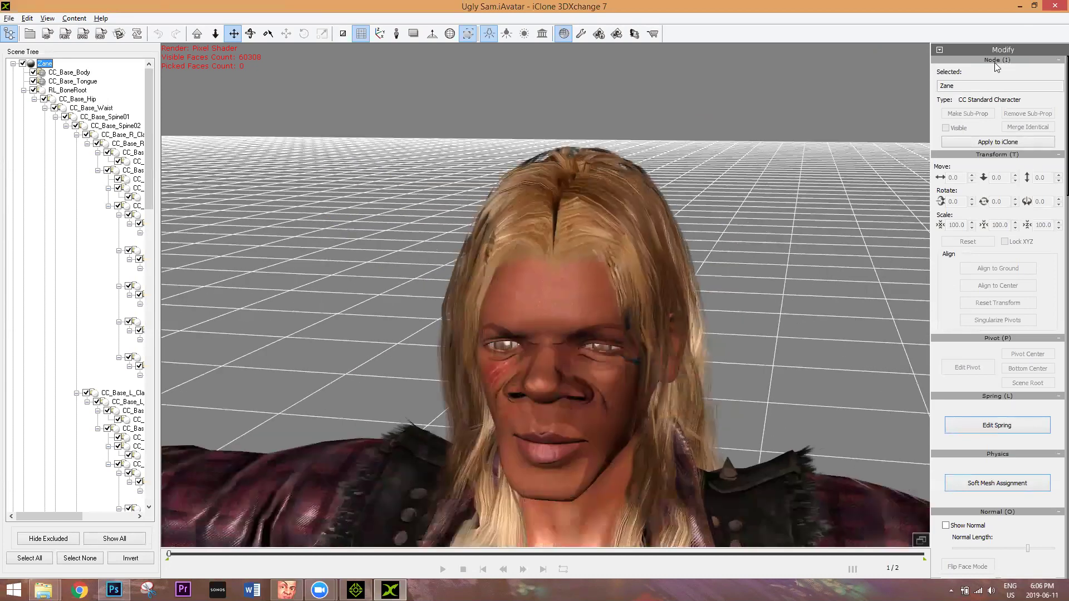
left_click(100, 34)
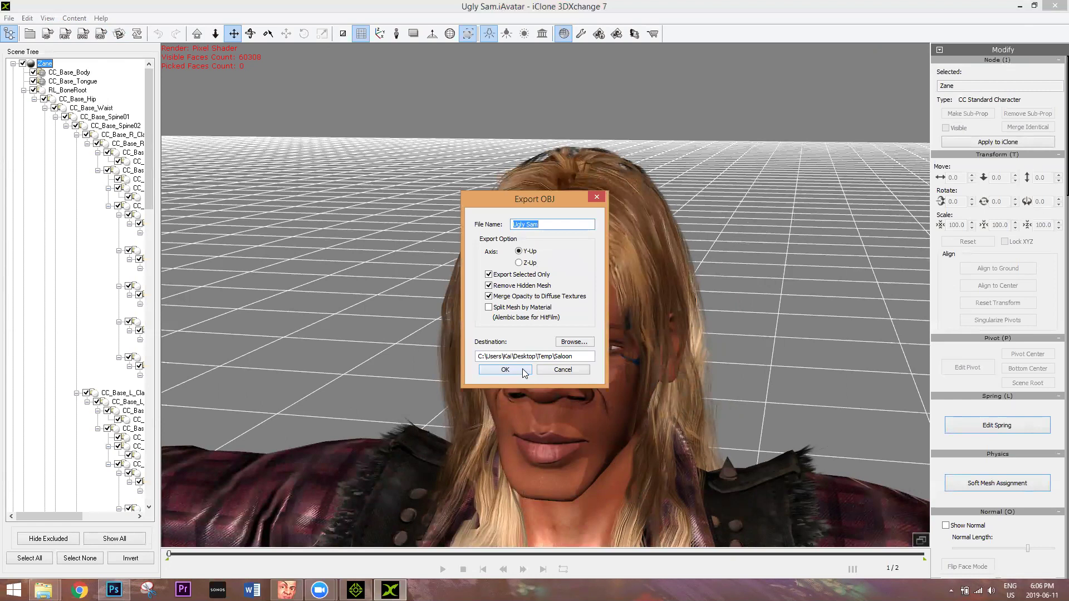
left_click(567, 342)
left_click(614, 380)
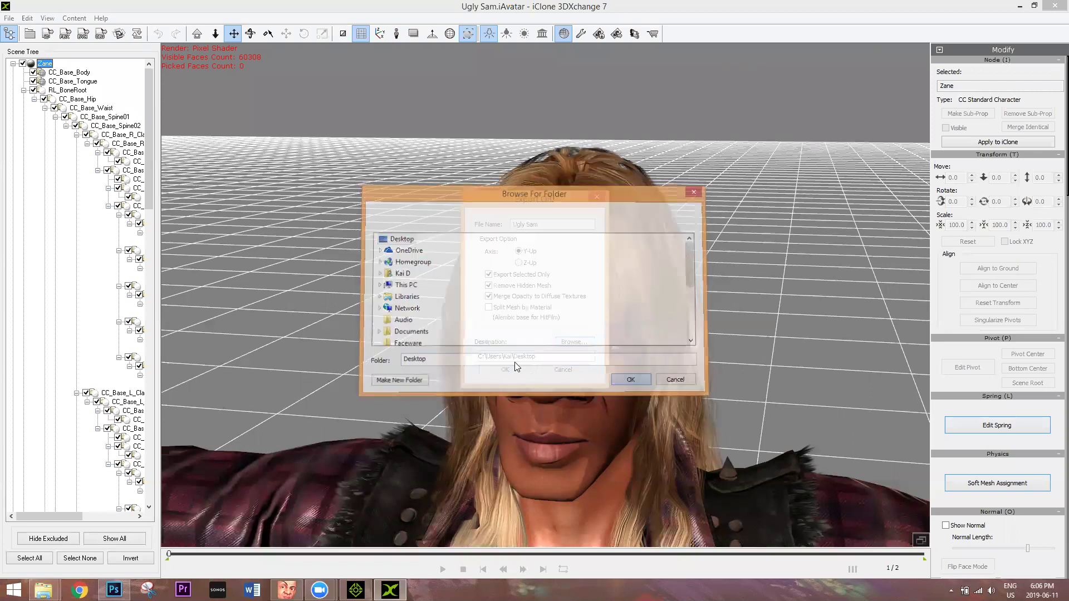
left_click(514, 368)
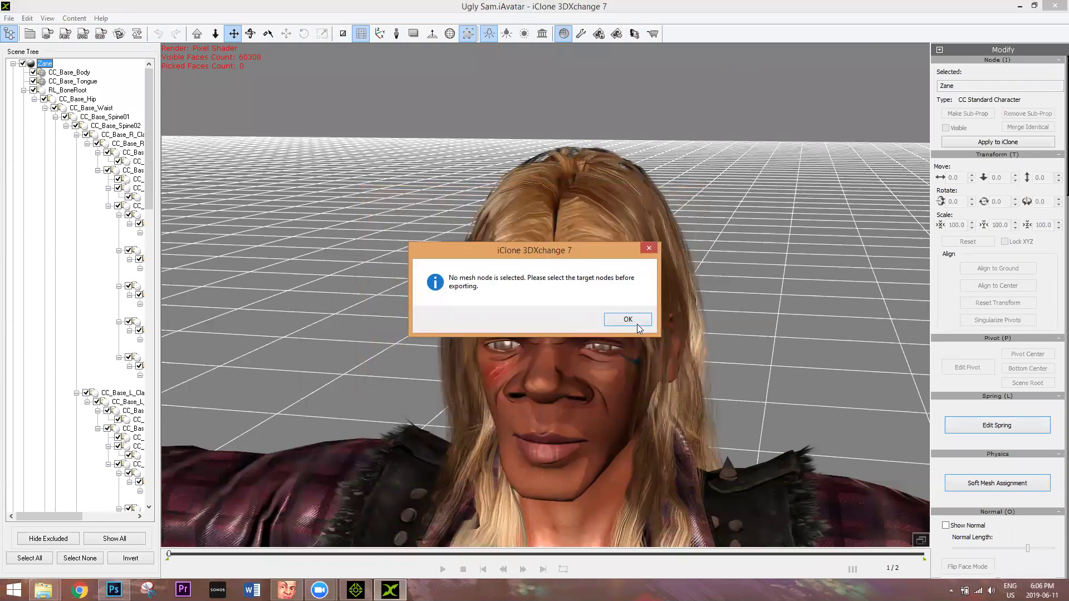
left_click(632, 321)
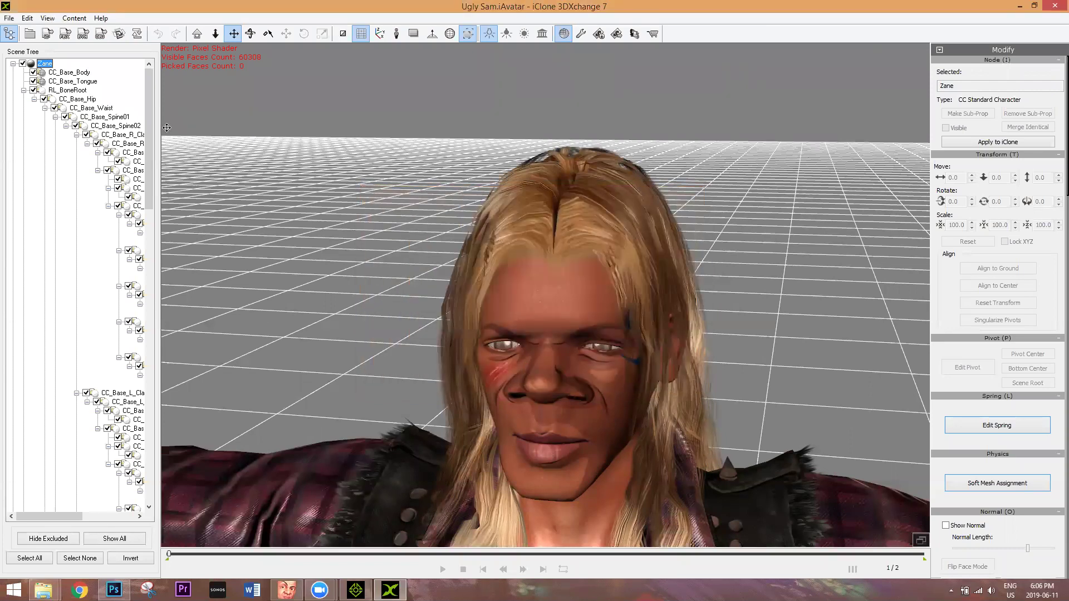
Select the CC_Base_Body mesh and export it as the OBJ file Ugly Sam to the Desktop
left_click(68, 72)
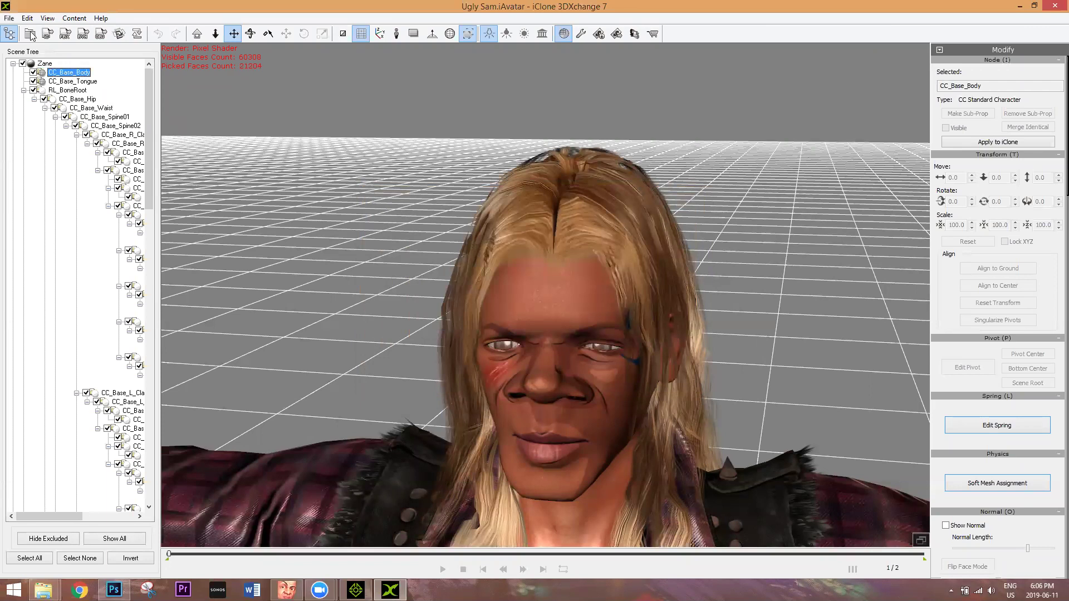
left_click(101, 33)
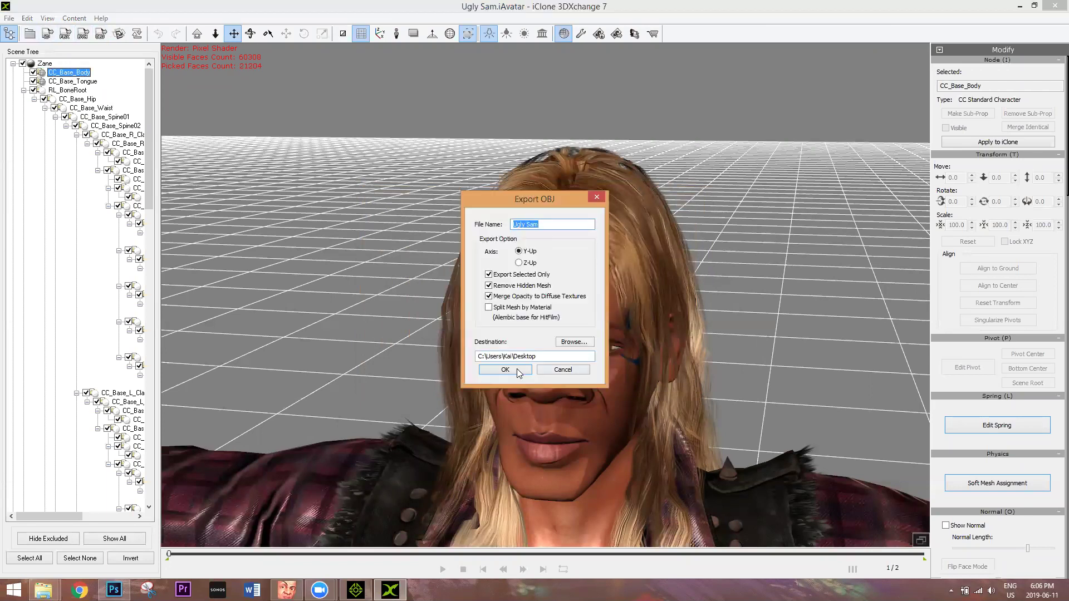
left_click(516, 369)
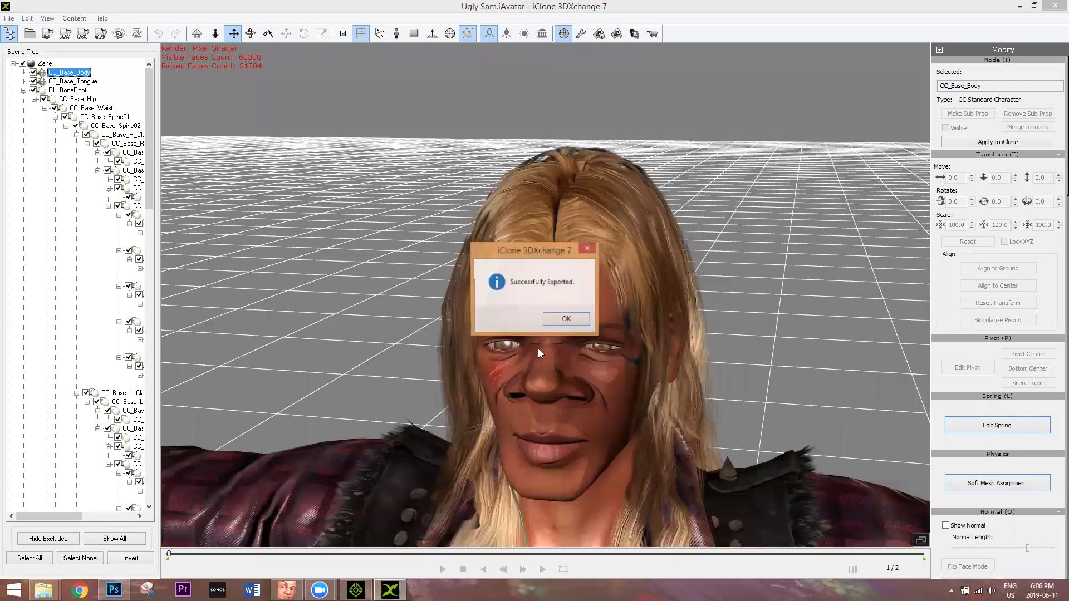
left_click(560, 318)
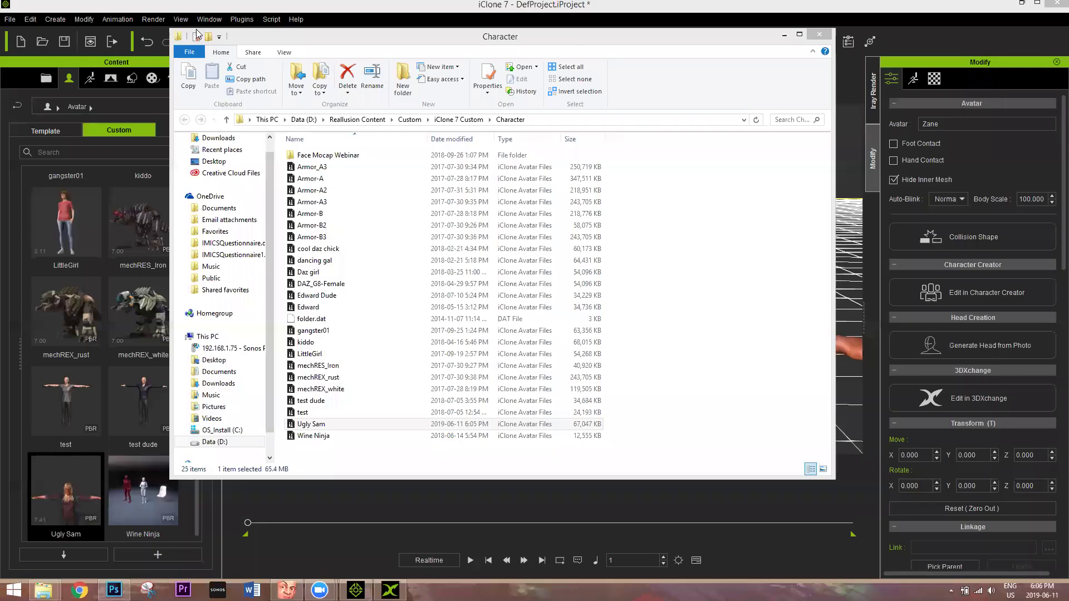
Go to the desktop, launch Sculptris and try to load the exported Ugly Sam OBJ file into it
key("super+d")
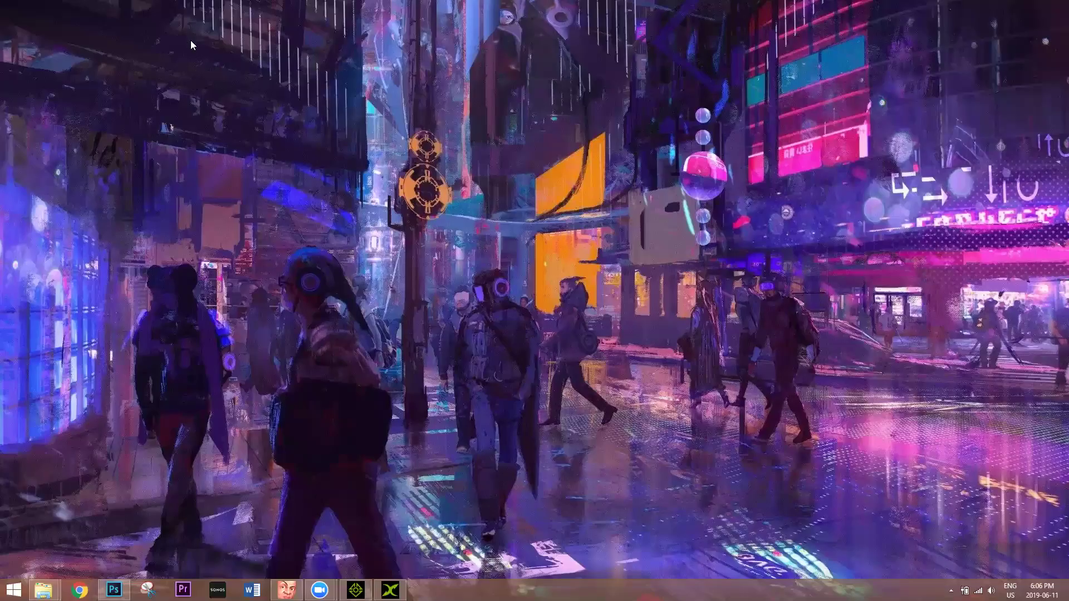
left_click(194, 22)
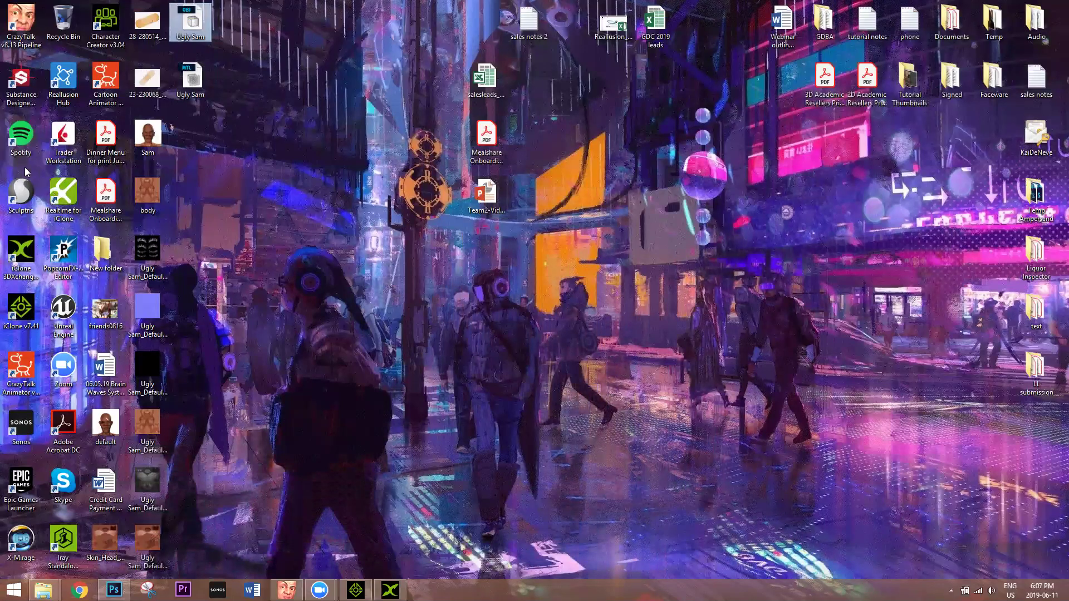
double_click(23, 191)
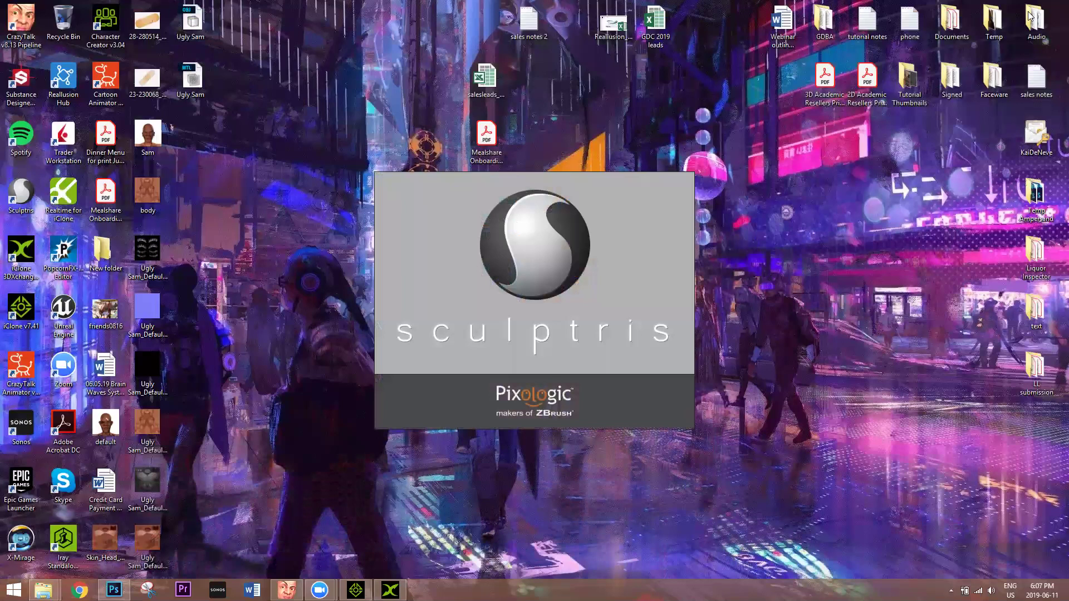
mouse_move(198, 23)
left_mouse_down()
mouse_move(454, 462)
mouse_move(401, 593)
mouse_move(426, 591)
left_mouse_up()
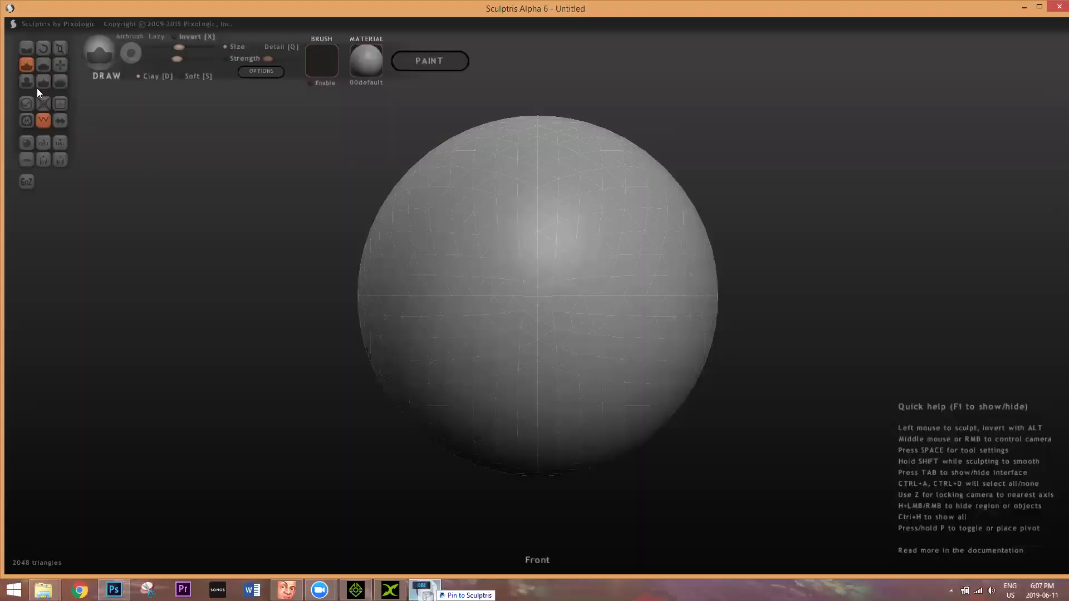
Import the Ugly Sam OBJ file from the Desktop into Sculptris as a new scene
left_click(42, 141)
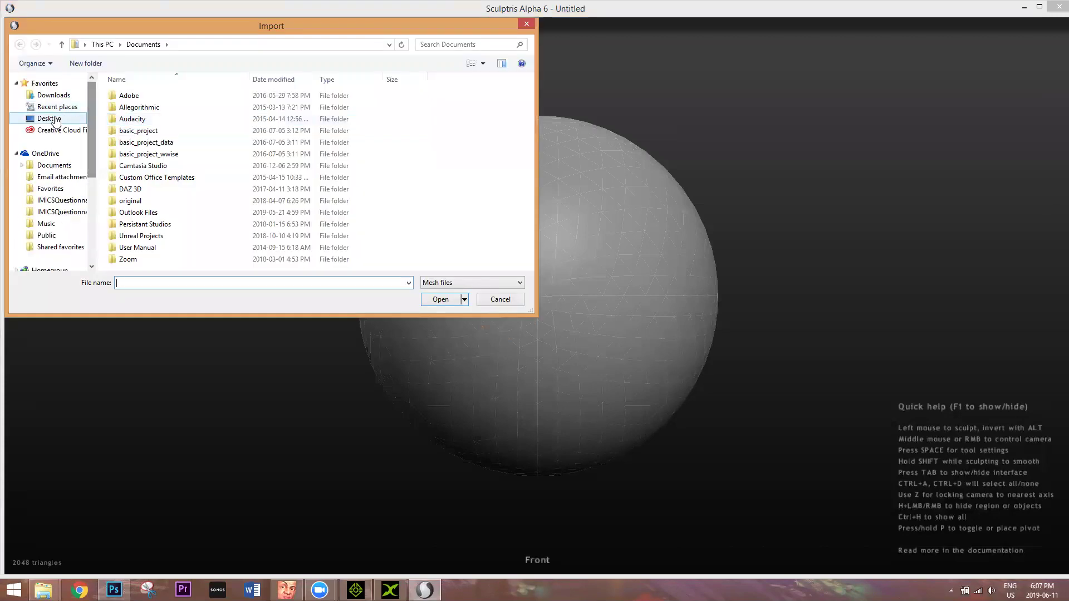
left_click(56, 120)
scroll(183, 257, "down", 3)
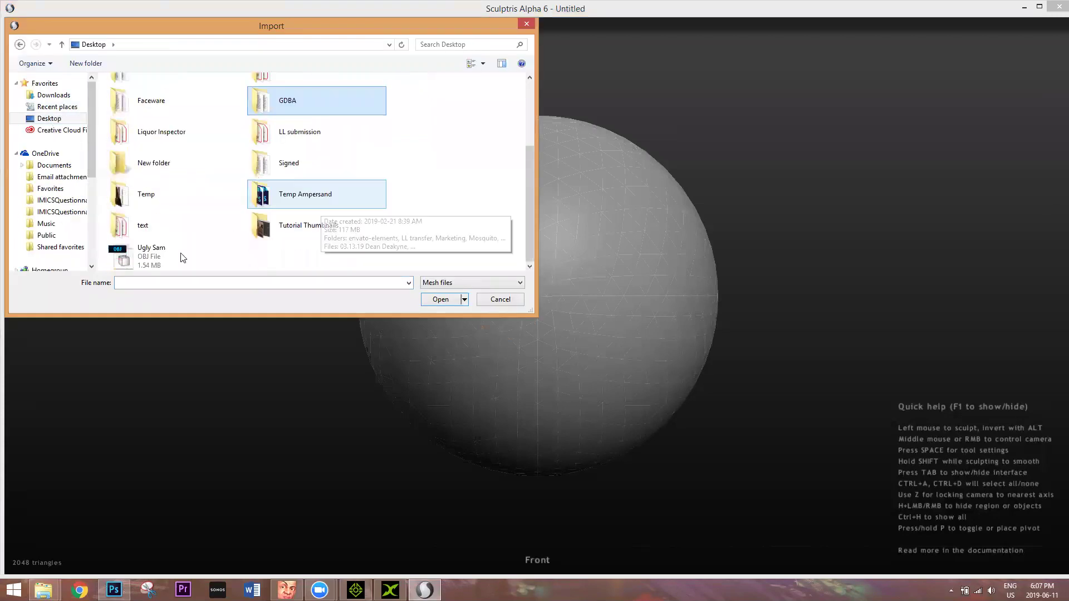
double_click(183, 257)
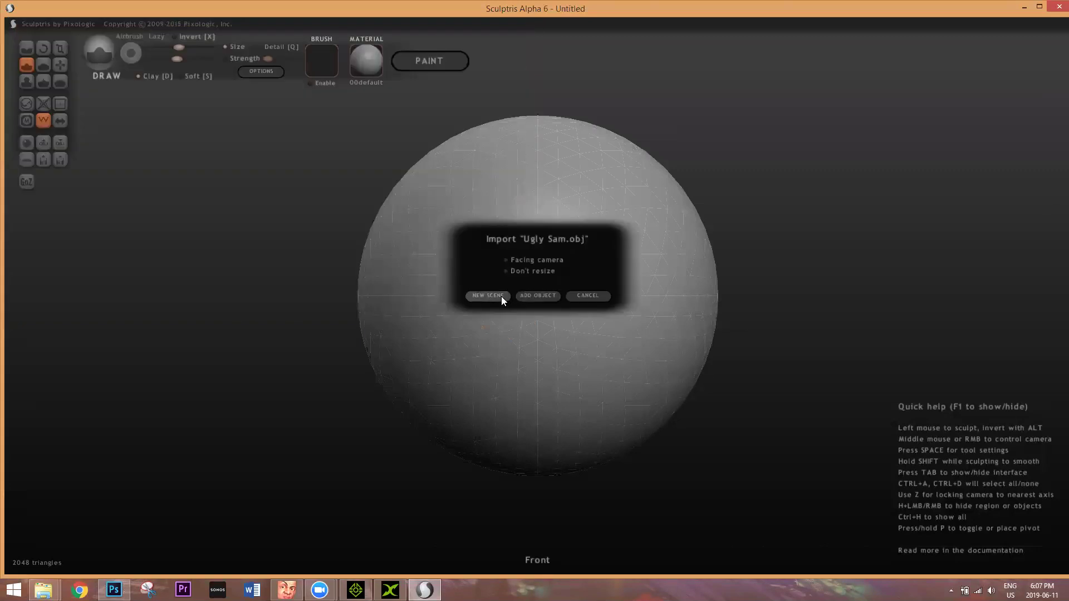
left_click(501, 297)
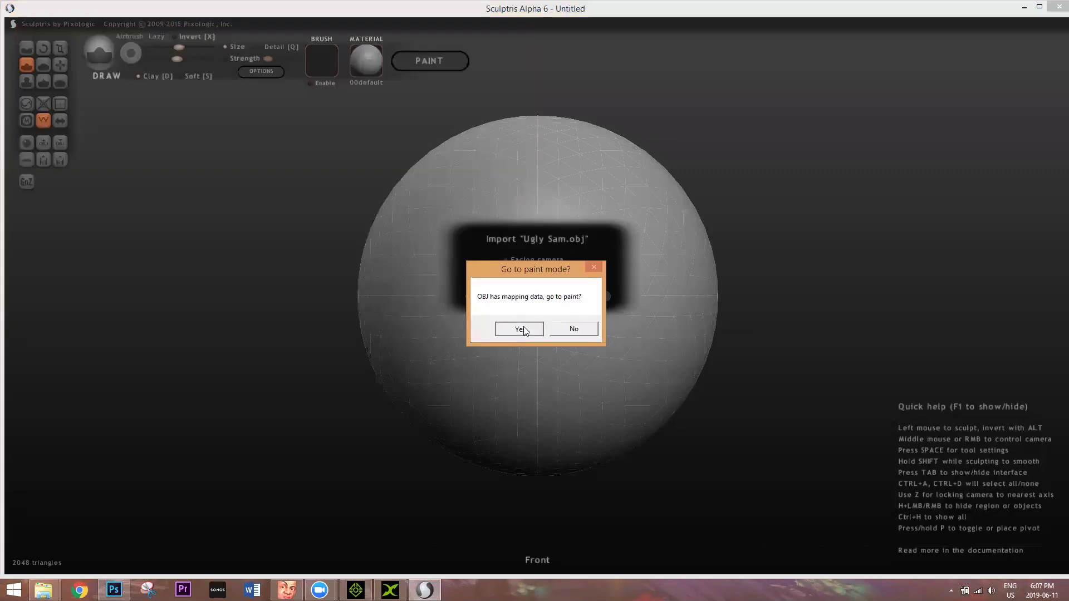
Accept paint mode for the imported model and build its mapping at resolution 512
left_click(523, 327)
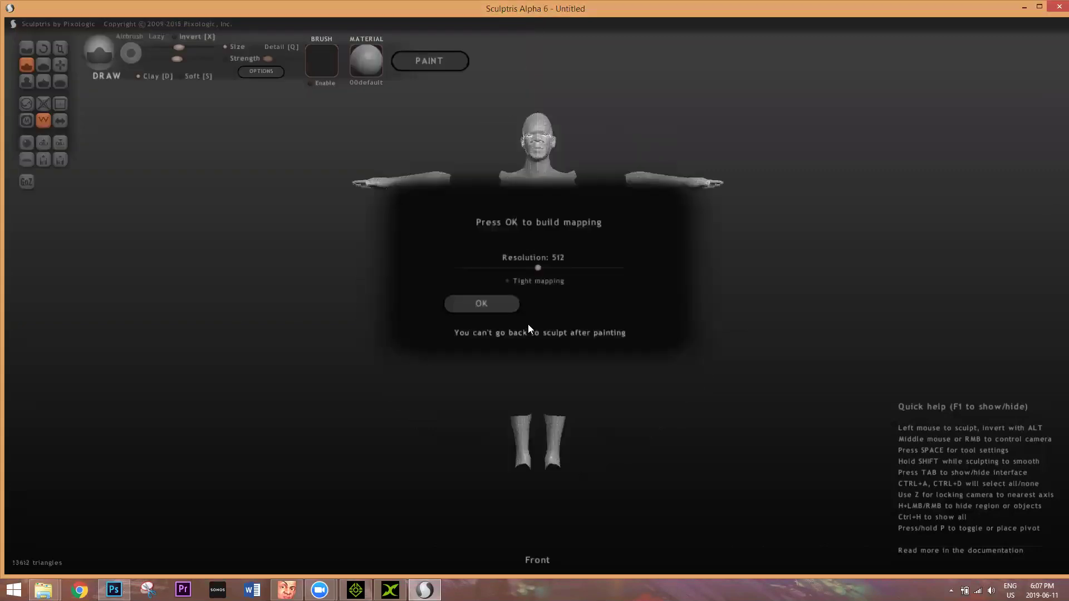
left_click(495, 305)
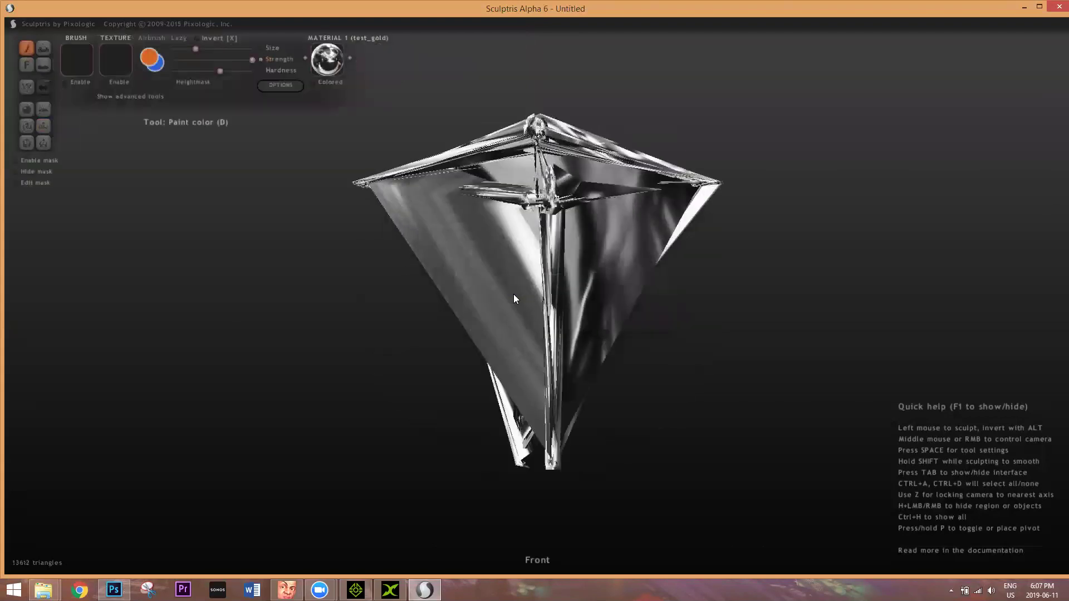
middle_click_drag(624, 291, 534, 334)
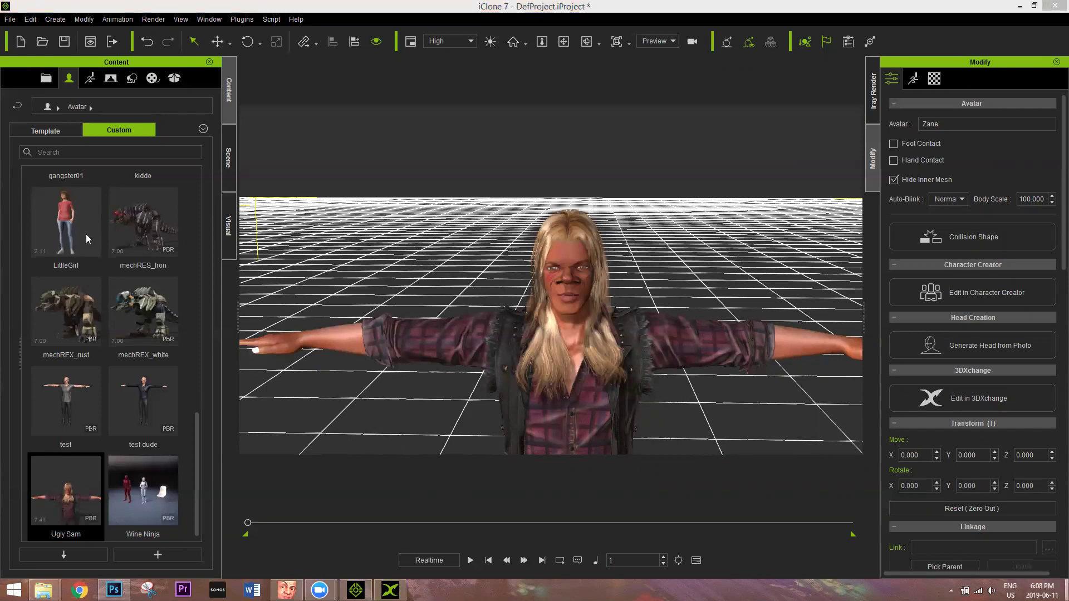
Go to the desktop and launch Cartoon Animator 4
left_click(112, 77)
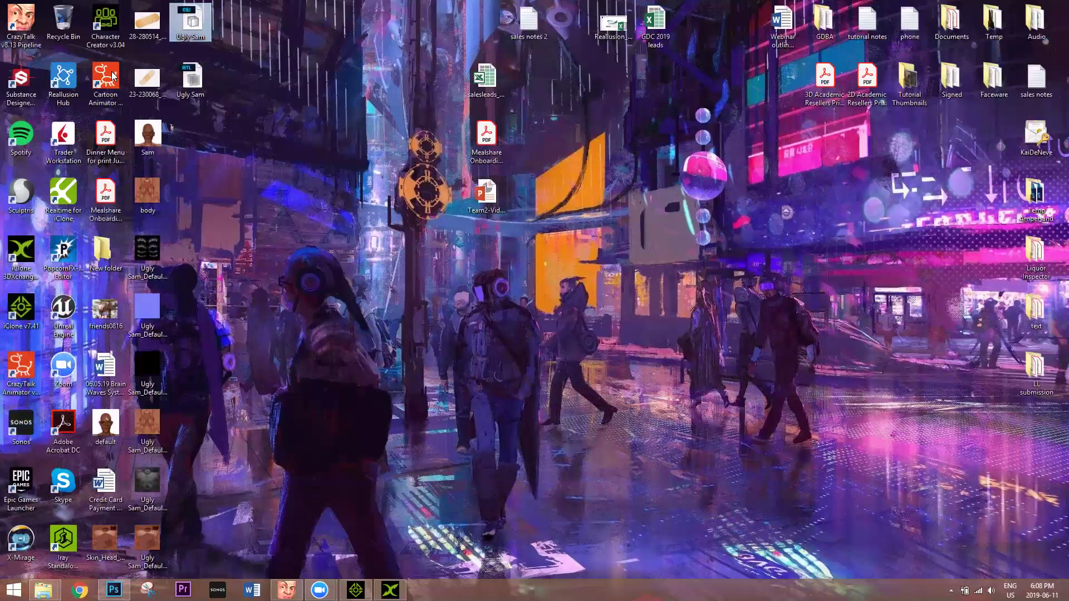
left_click(112, 75)
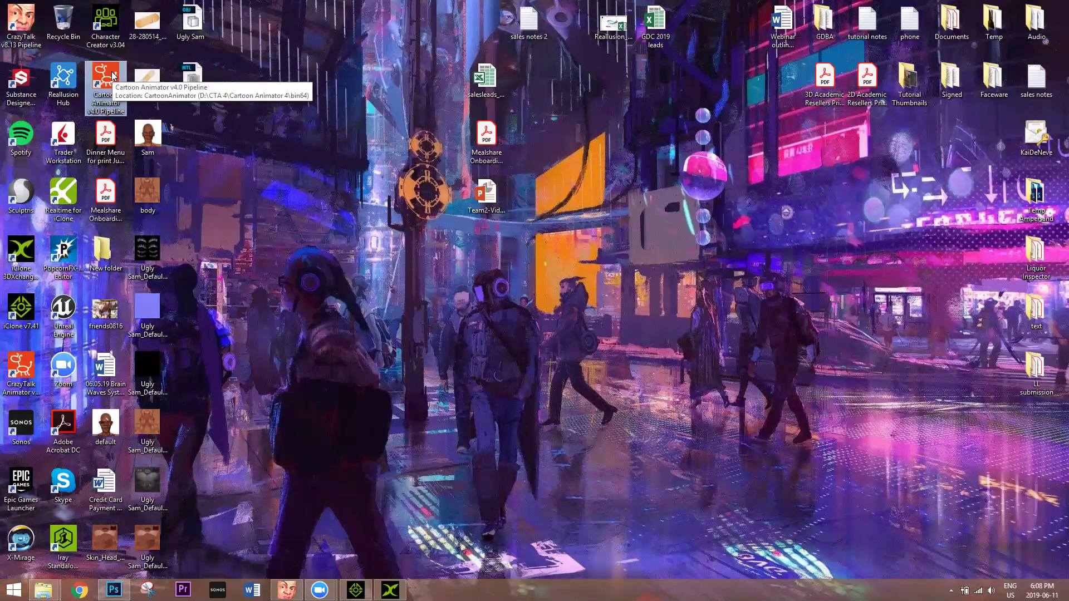
left_click(423, 107)
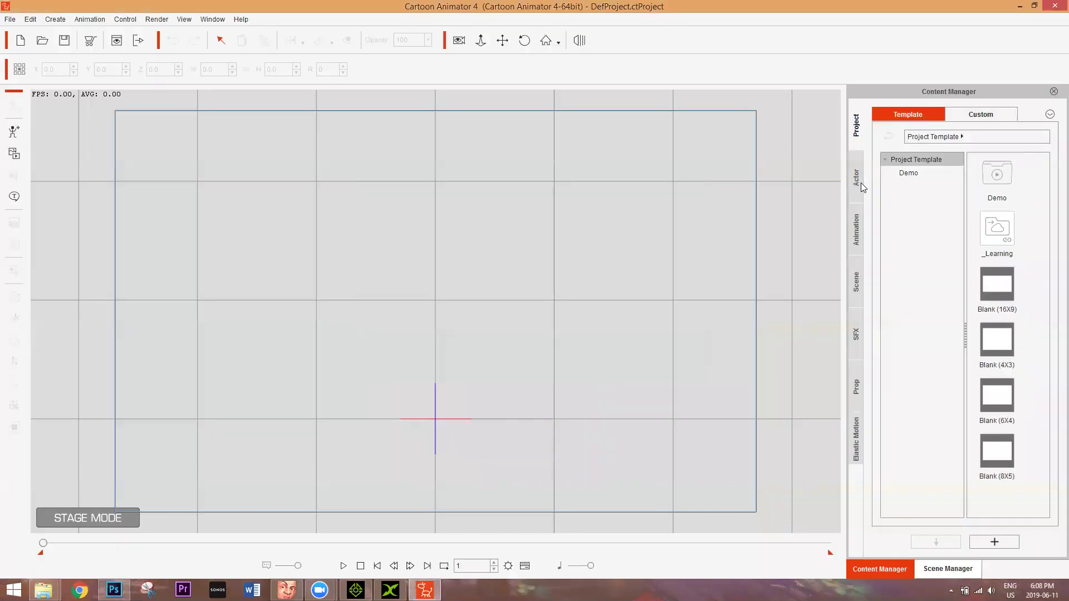
Place the Philipp_F character from the G3 360 Human actor templates on the stage and close 3DXchange
left_click(859, 184)
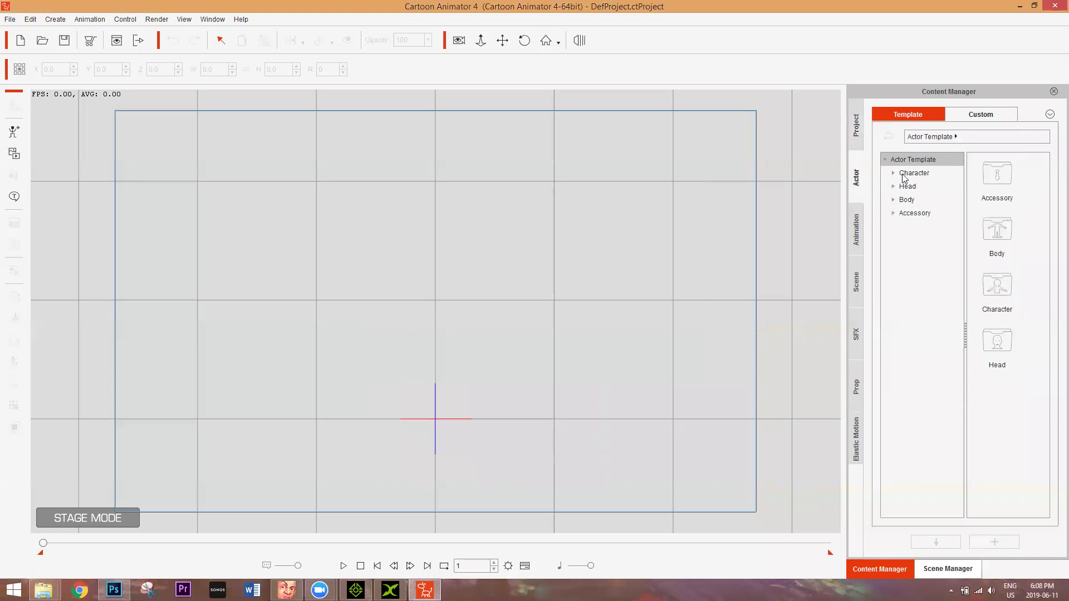
left_click(893, 174)
left_click(893, 174)
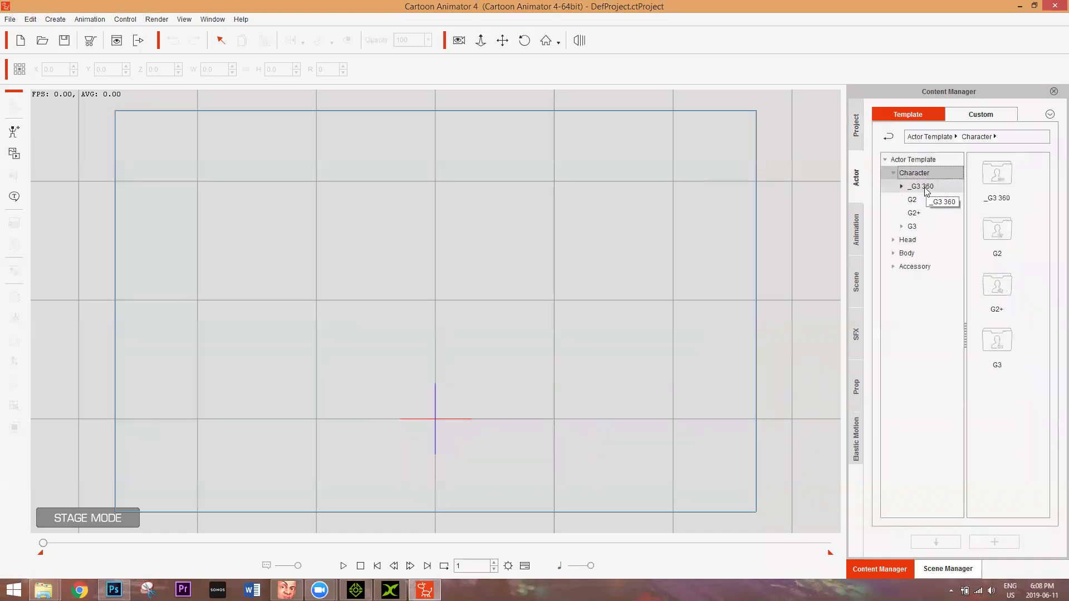
left_click(924, 187)
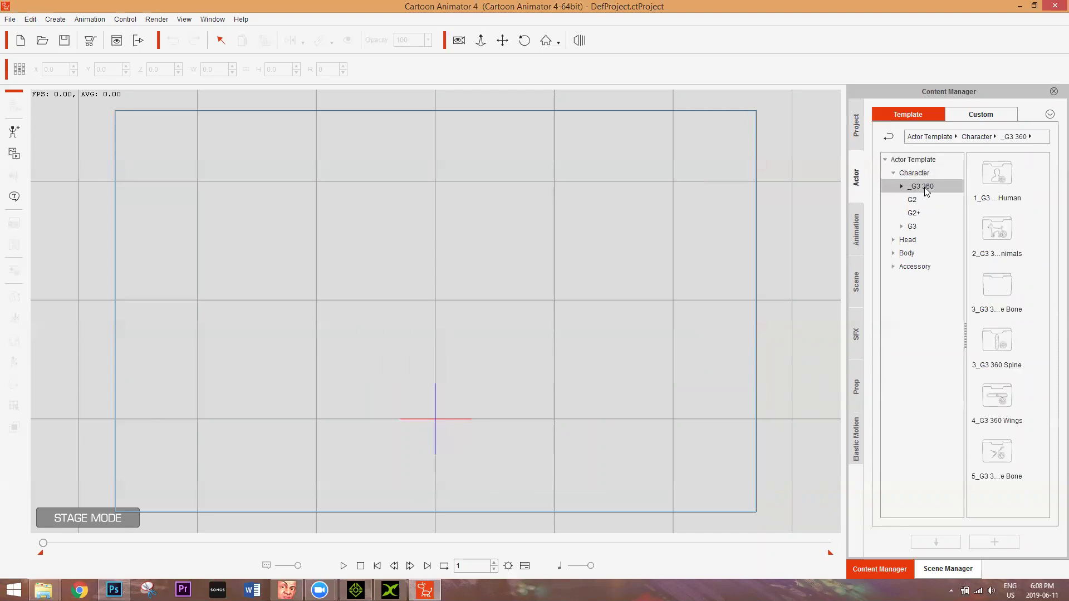
left_click(901, 187)
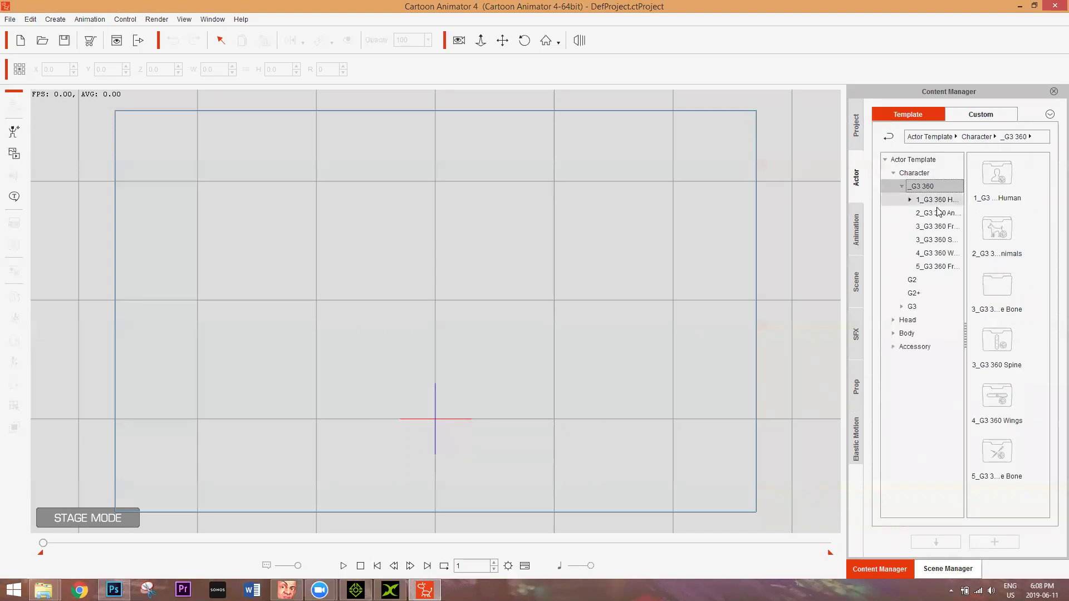
left_click(935, 213)
left_click(944, 200)
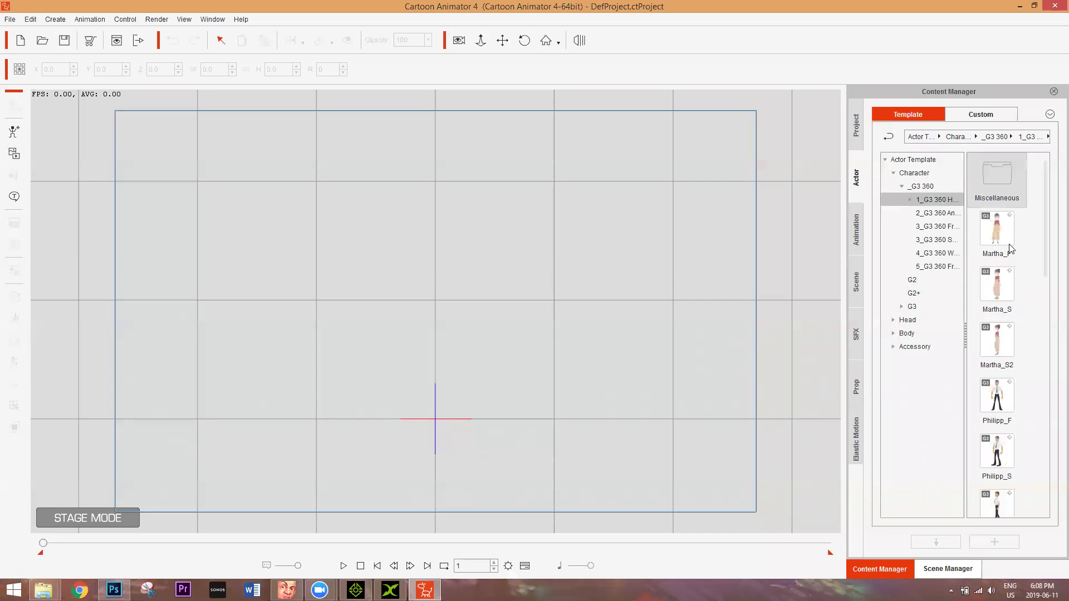
left_click(1000, 398)
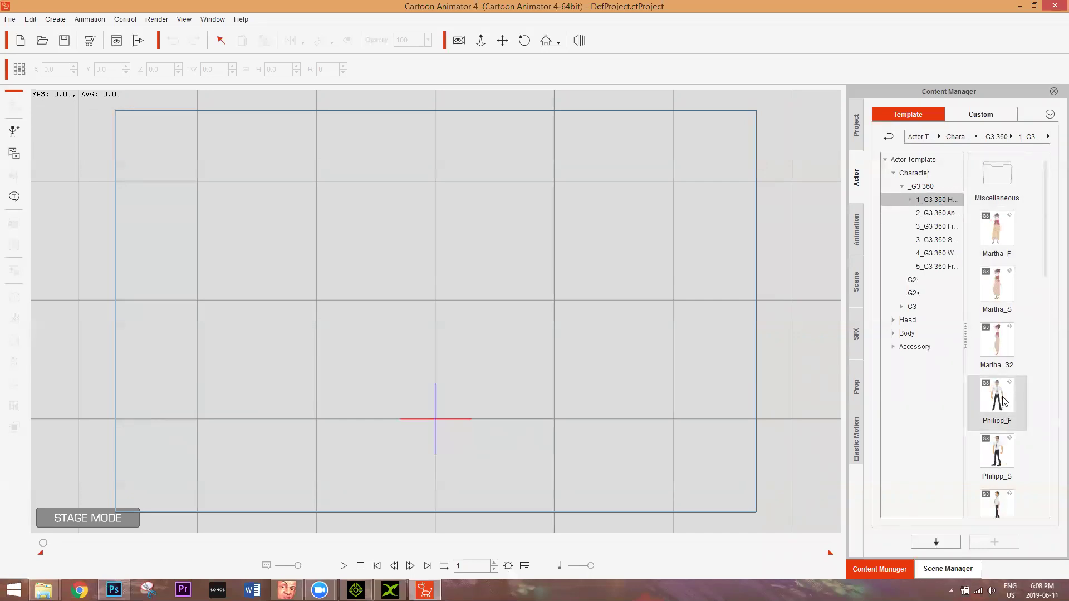
left_click_drag(1005, 401, 761, 331)
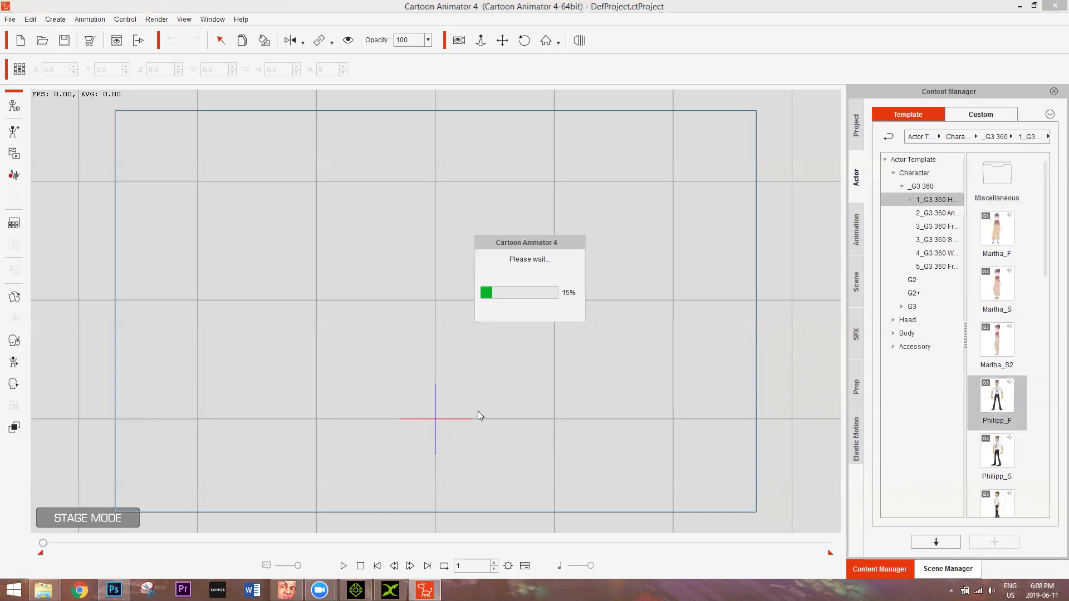
left_click_drag(390, 591, 408, 570)
left_click(361, 562)
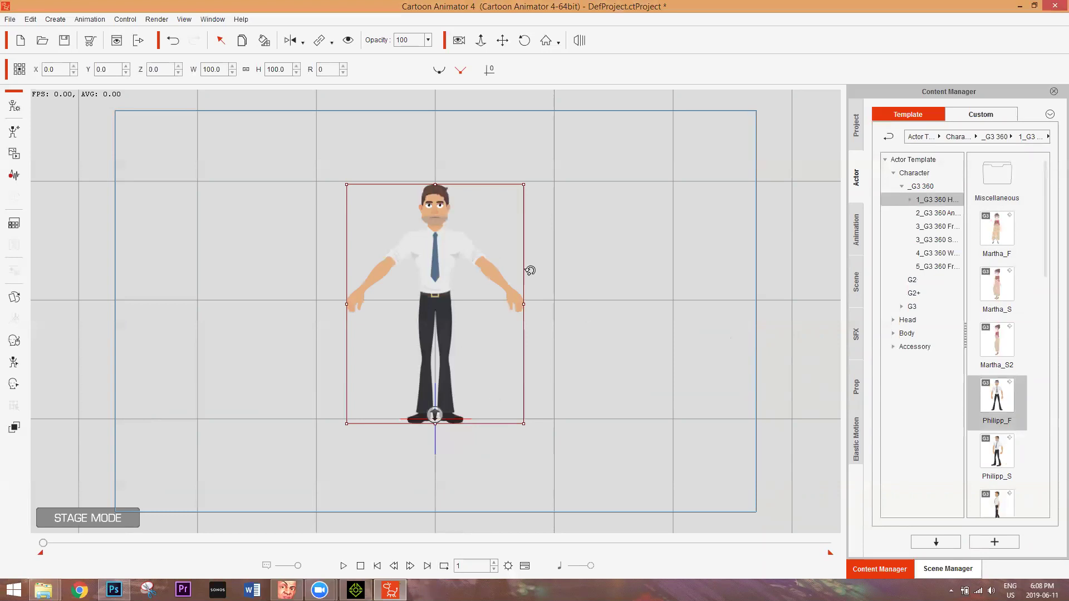
Open the Philipp_F character in Composer mode and select its Hip bone
scroll(506, 205, "up", 5)
scroll(520, 201, "up", 3)
scroll(536, 277, "up", 2)
scroll(536, 277, "up", 1)
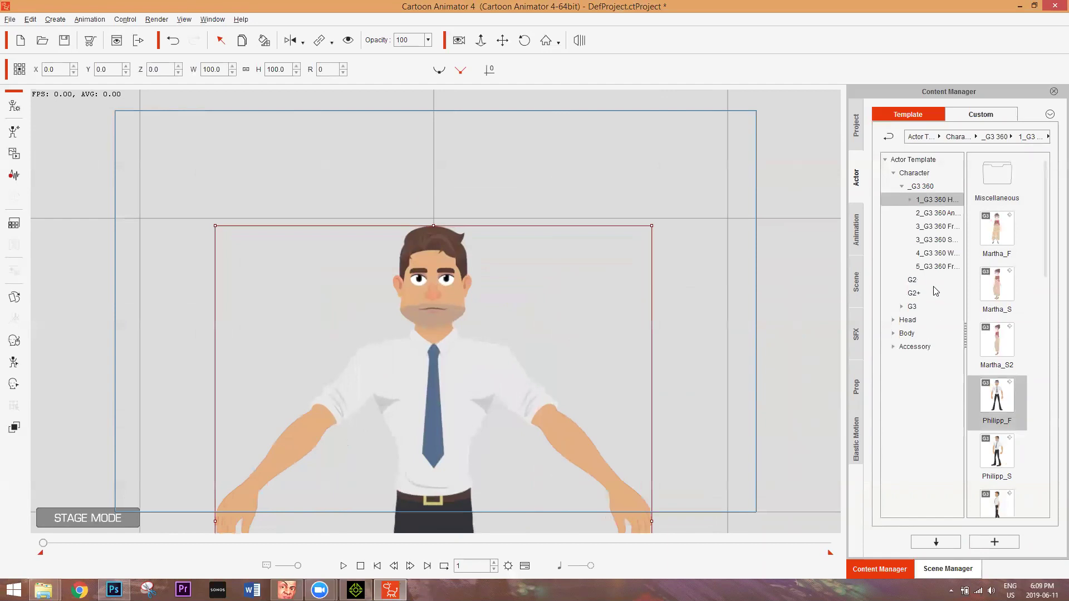
left_click(18, 107)
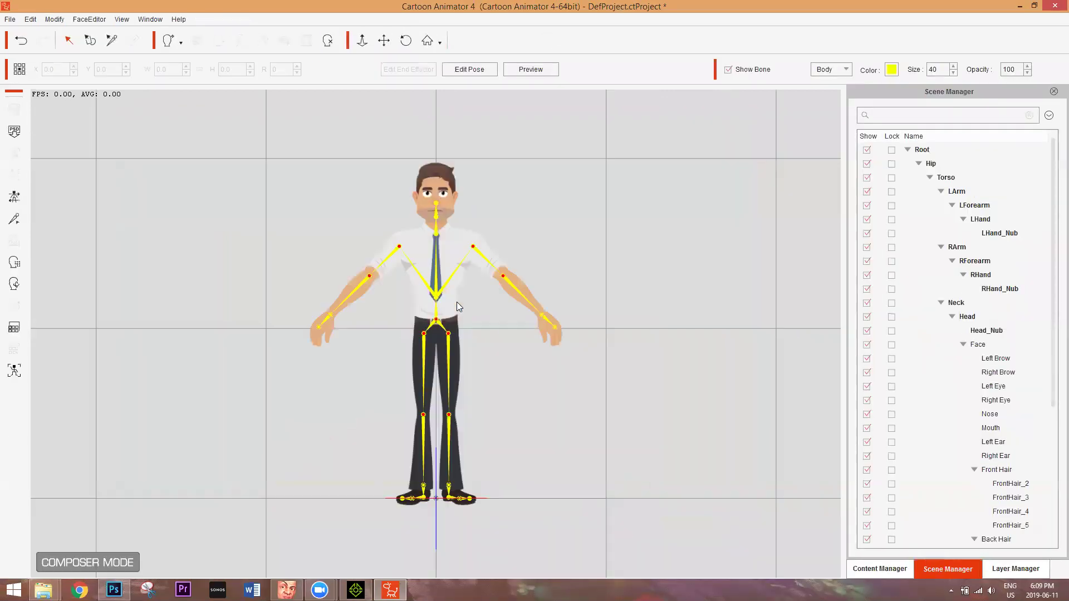
left_click(456, 302)
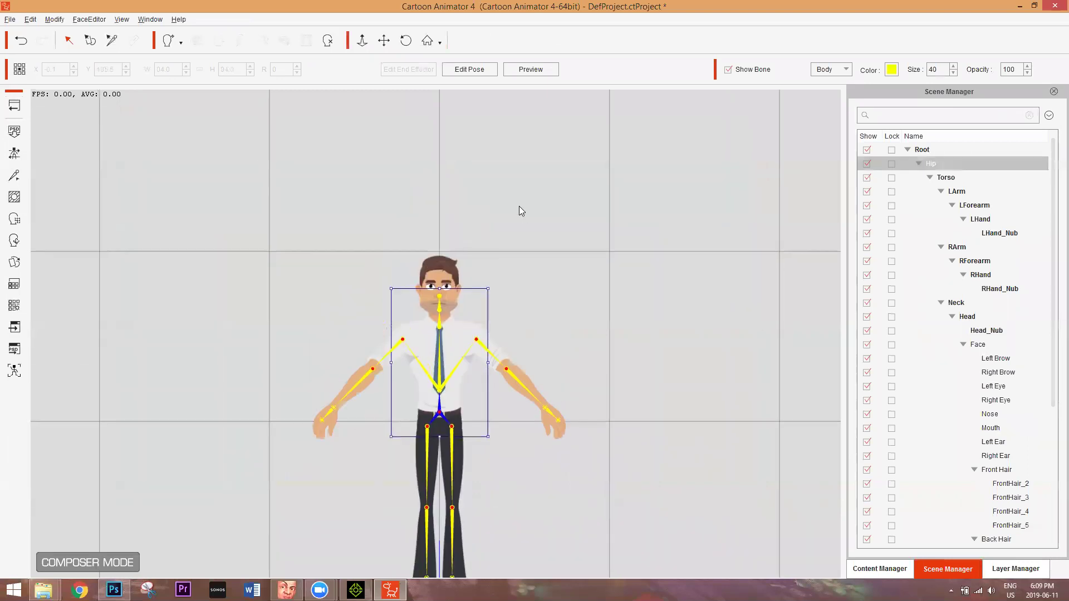
scroll(519, 207, "up", 3)
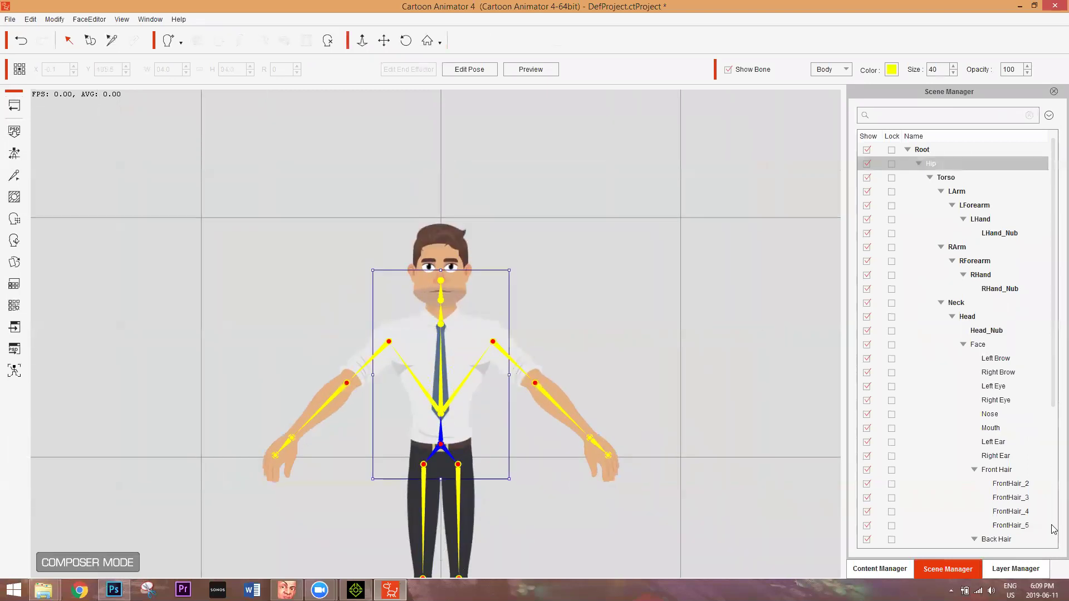
Display the _G3 360 head templates in the content library
left_click(896, 569)
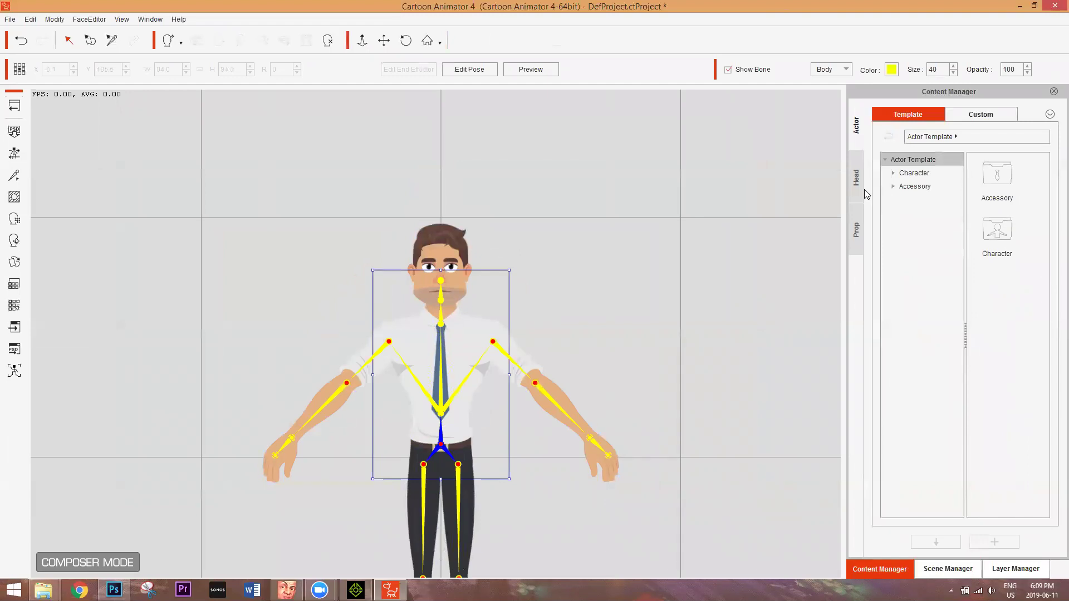
left_click(859, 195)
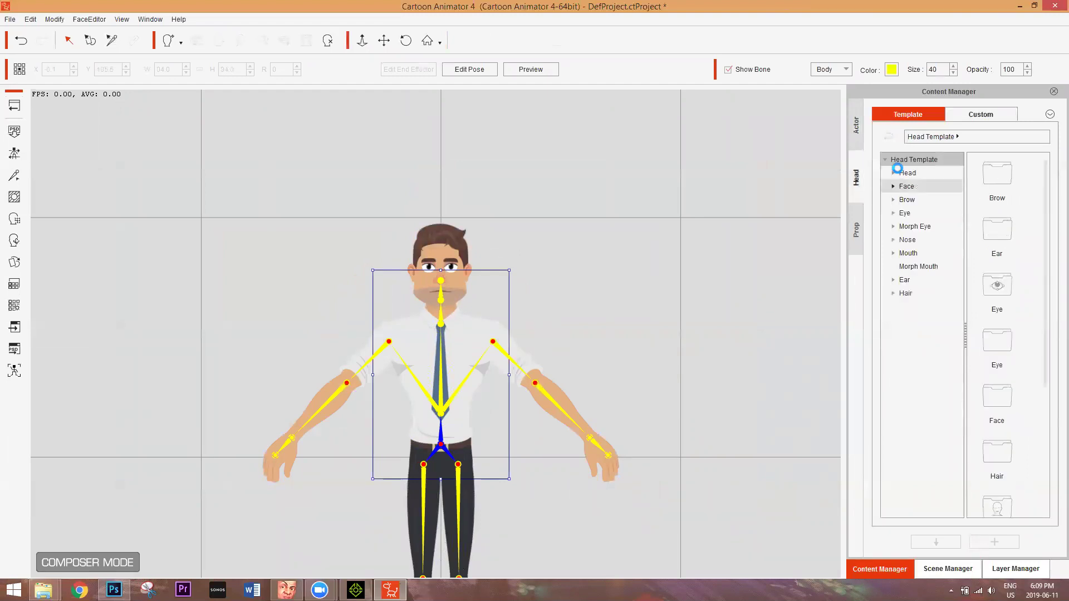
left_click(896, 168)
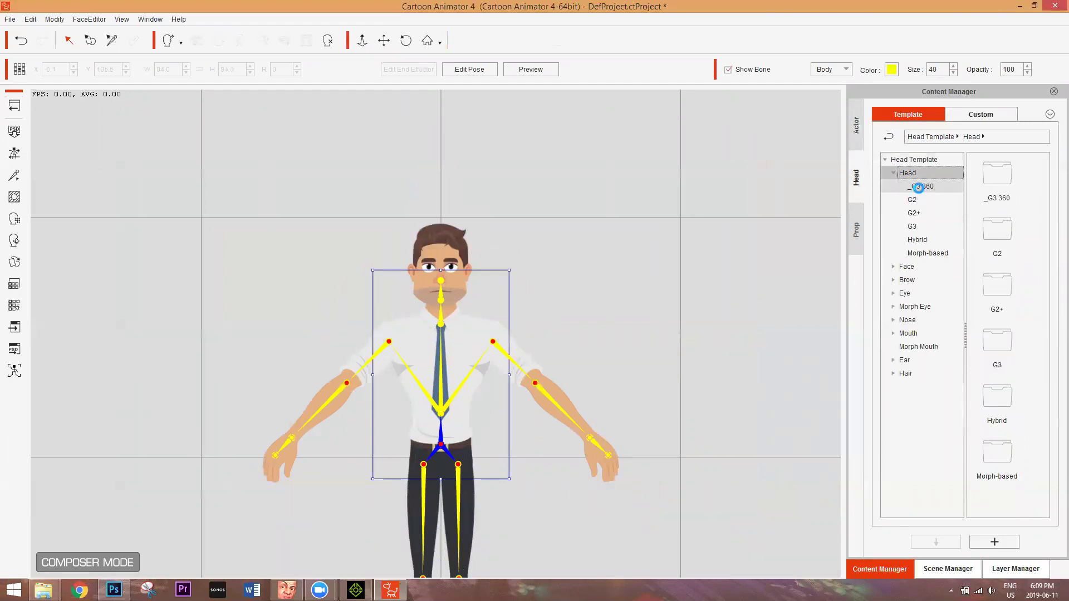
left_click(919, 186)
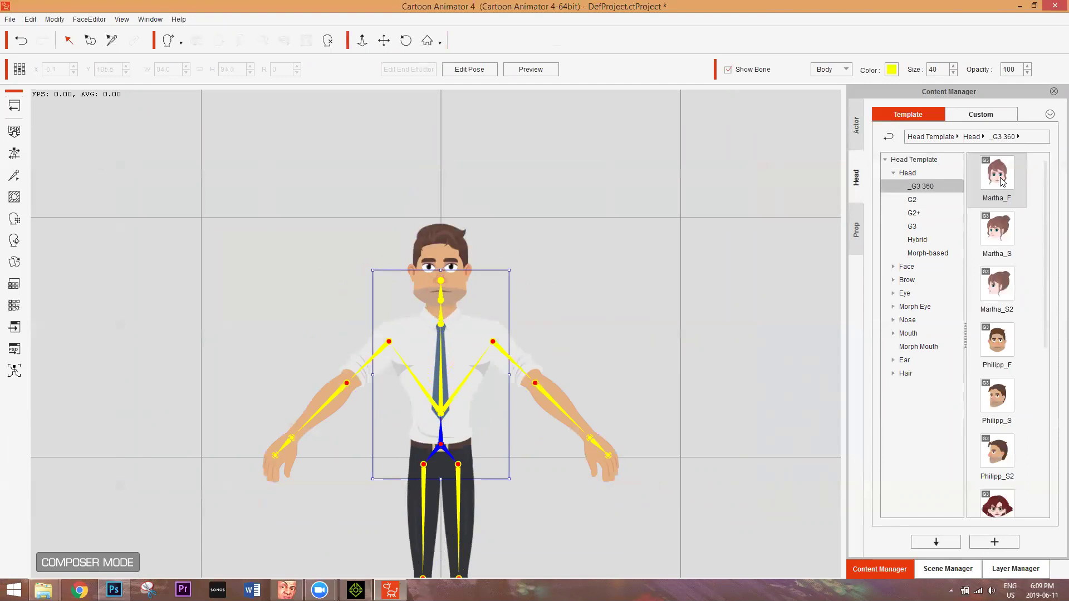
Locate the Martha_F head template's file in File Explorer and check its file type in the properties
right_click(1002, 181)
left_click(989, 342)
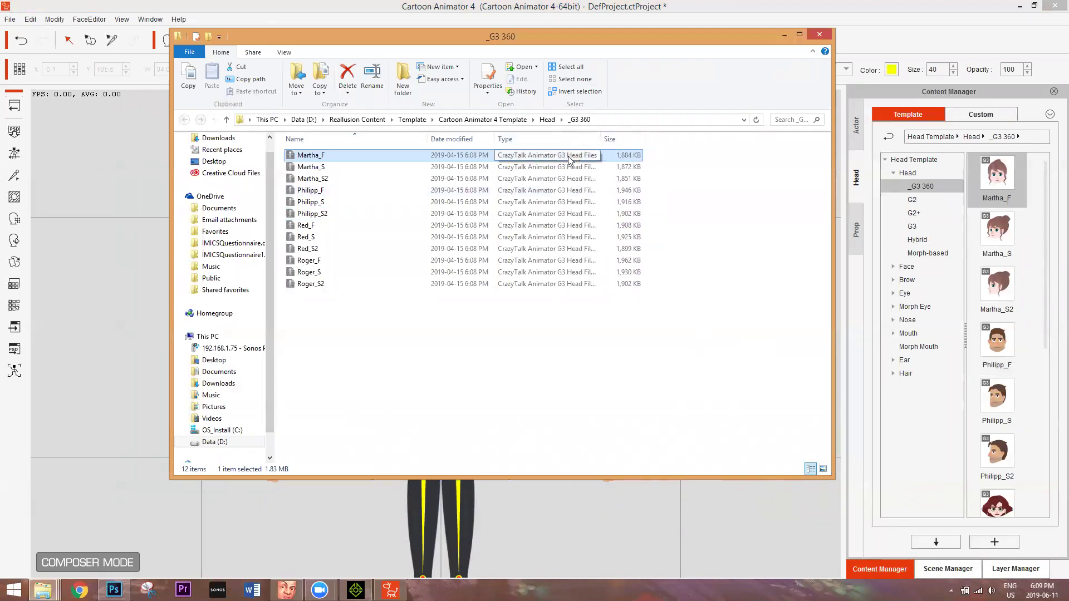
right_click(564, 159)
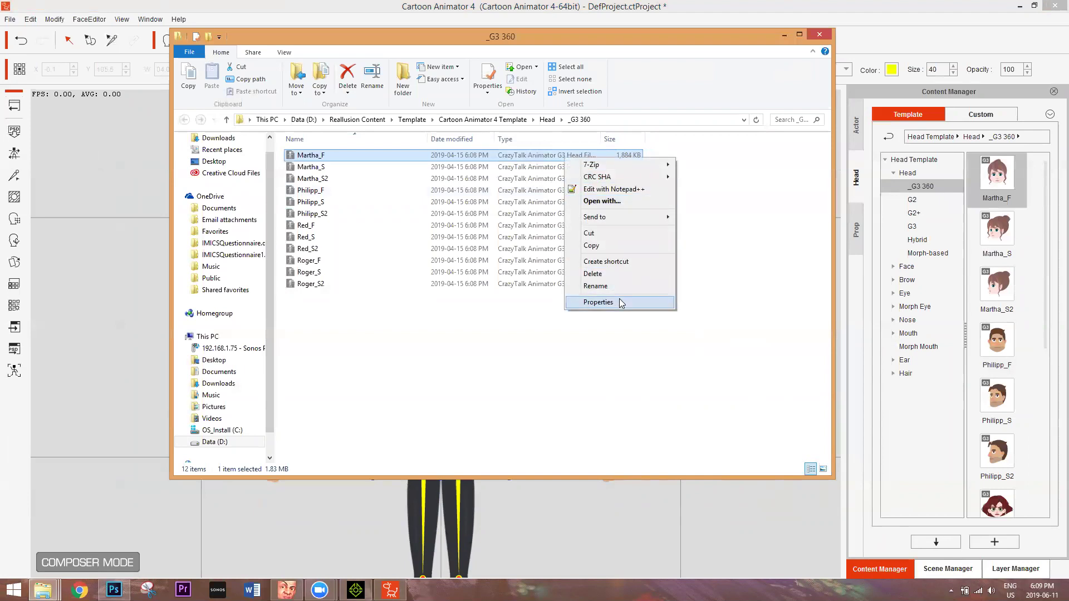
left_click(619, 301)
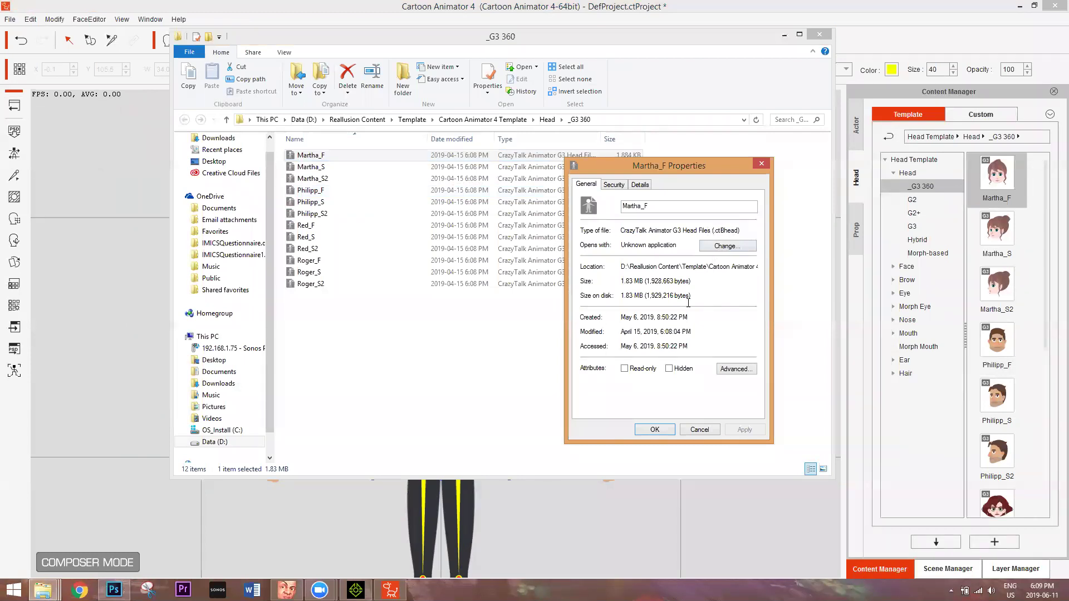
left_click(705, 431)
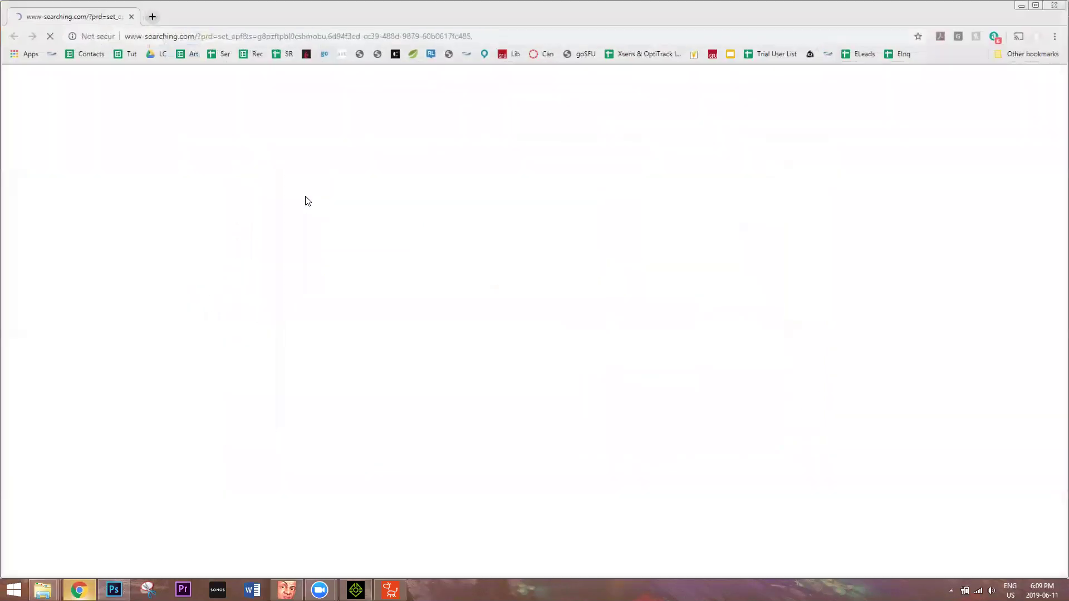
left_click(217, 37)
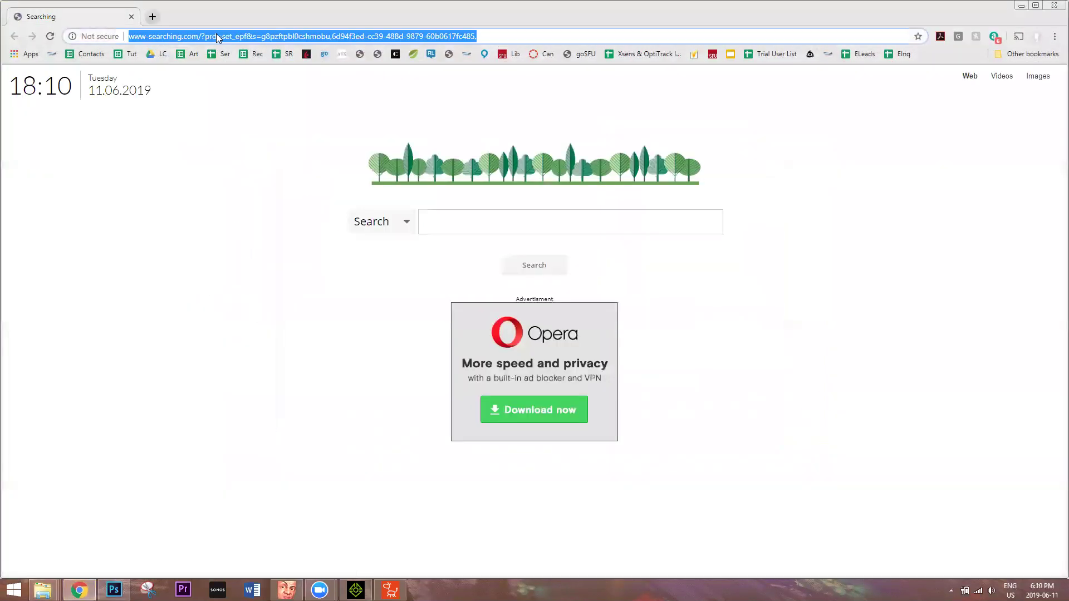
type("fo")
key("Return")
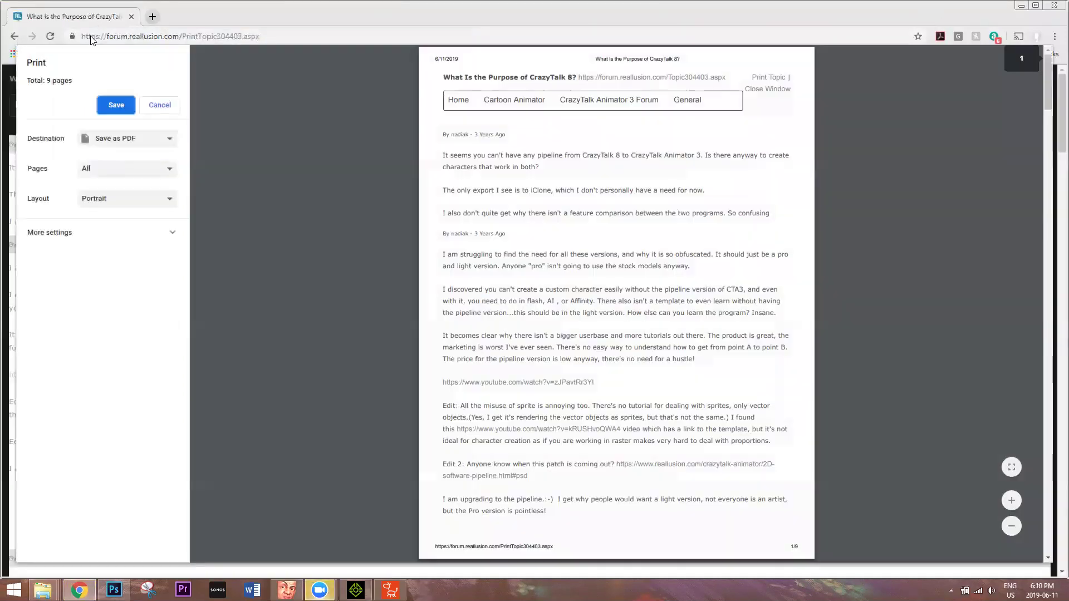
Open the Reallusion forum home page at forum.reallusion.com in the browser
left_click(180, 36)
type("forum.reallusion.com")
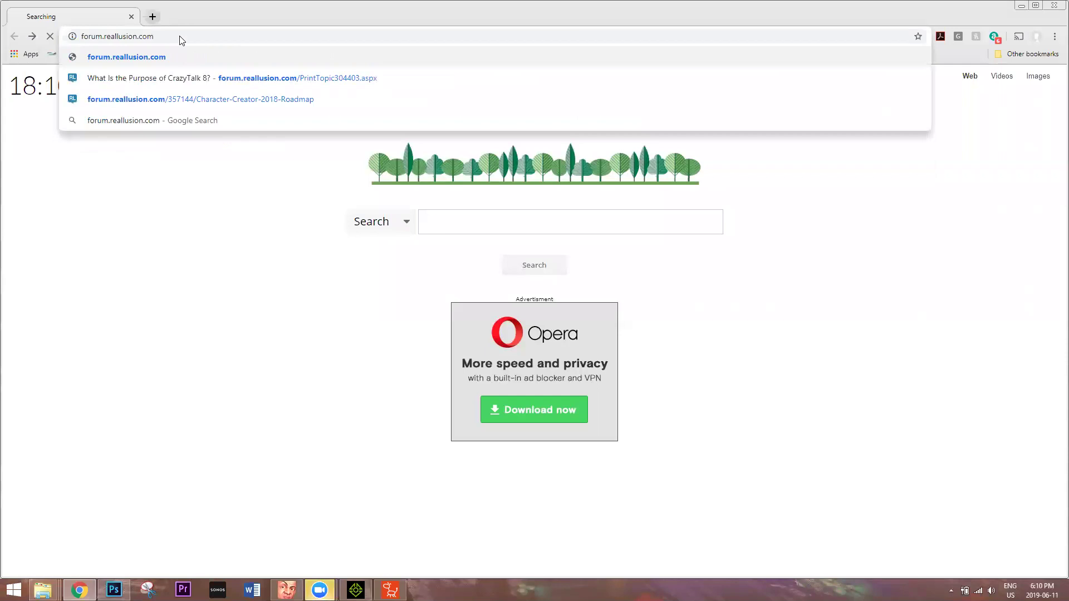
key("Return")
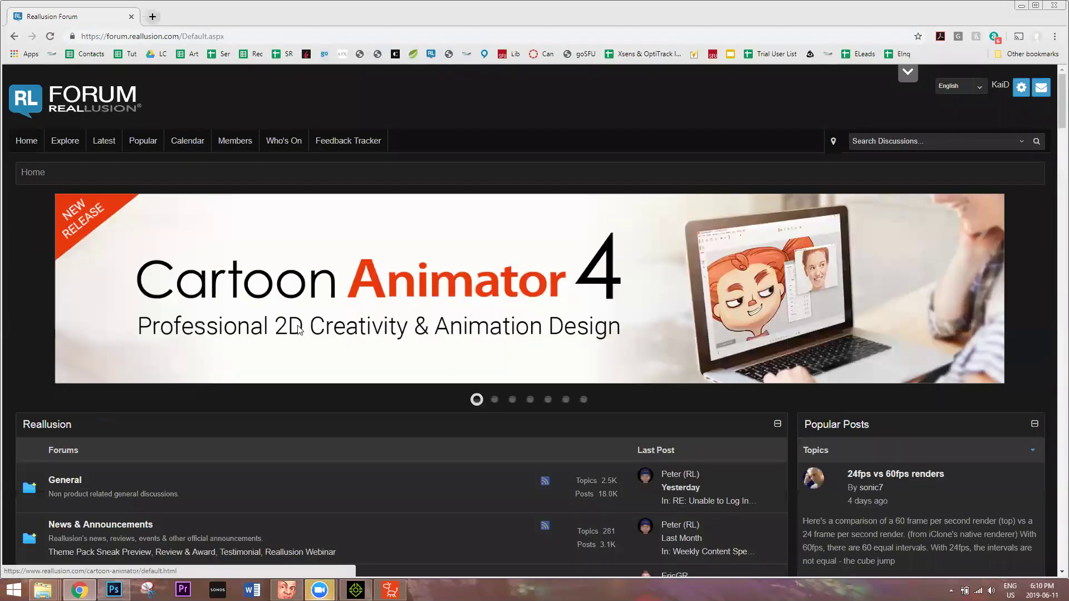
Open the Wishful Features - Craft Your Dream Tool forum in the iClone section
scroll(301, 328, "down", 5)
scroll(291, 322, "down", 1)
scroll(291, 322, "up", 1)
scroll(290, 322, "down", 1)
scroll(284, 327, "down", 3)
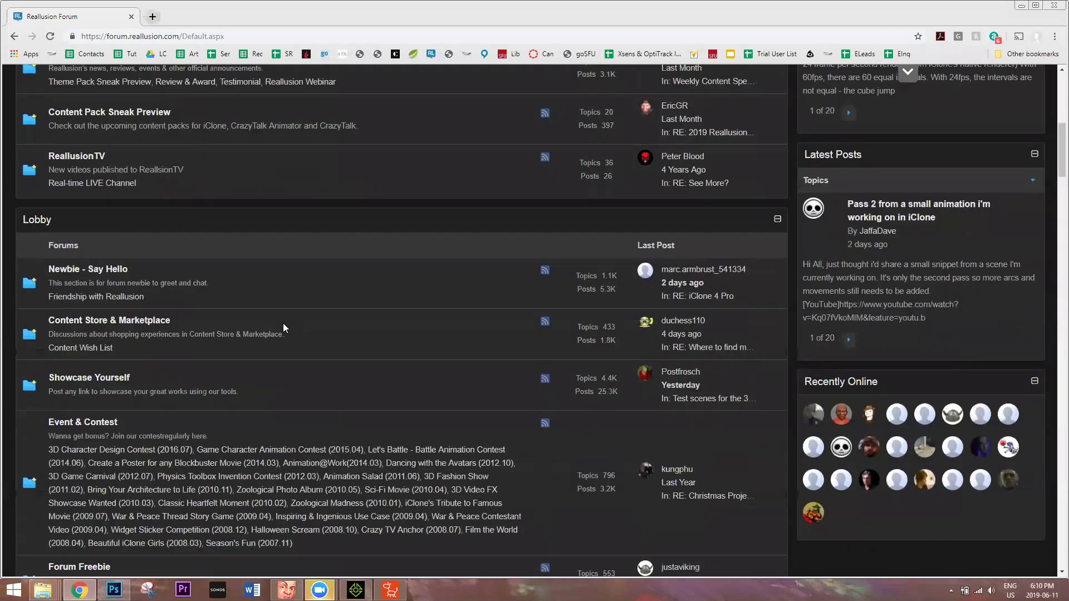
scroll(284, 327, "down", 5)
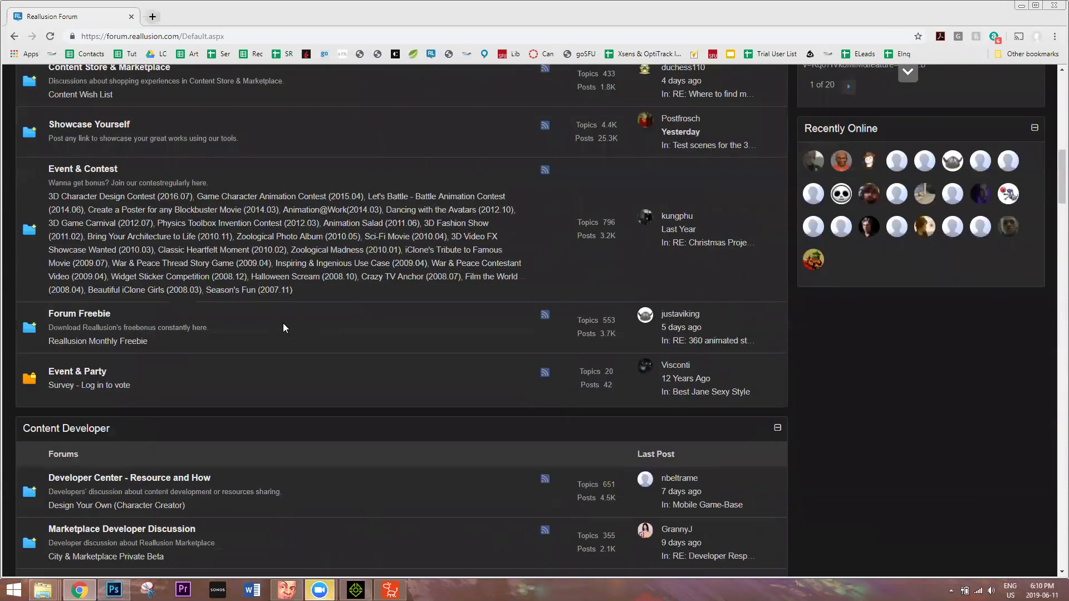
scroll(283, 327, "down", 5)
scroll(283, 328, "down", 5)
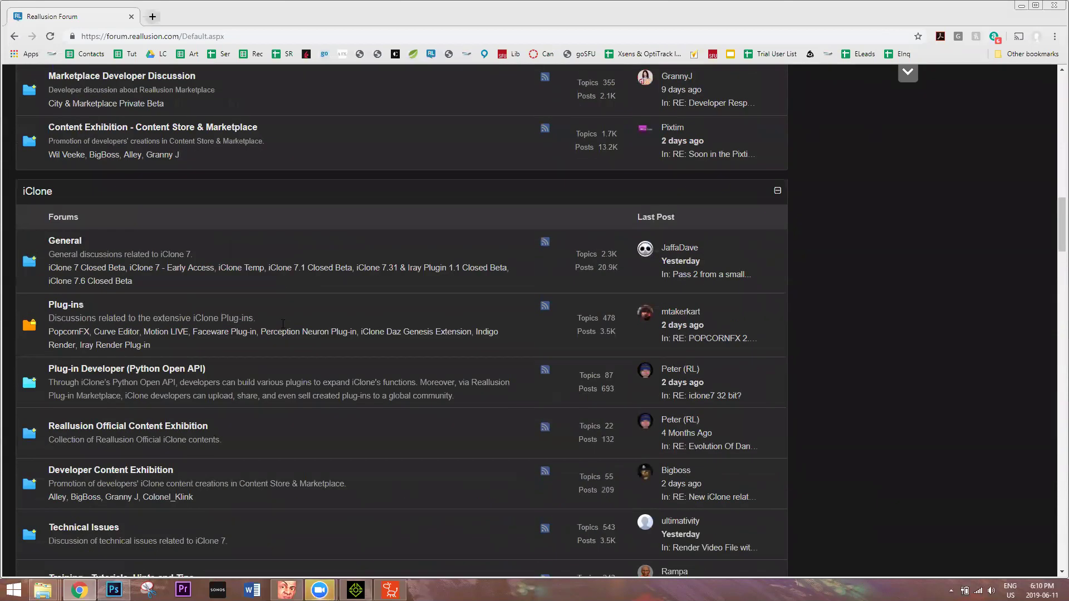
scroll(225, 353, "down", 2)
scroll(154, 462, "up", 1)
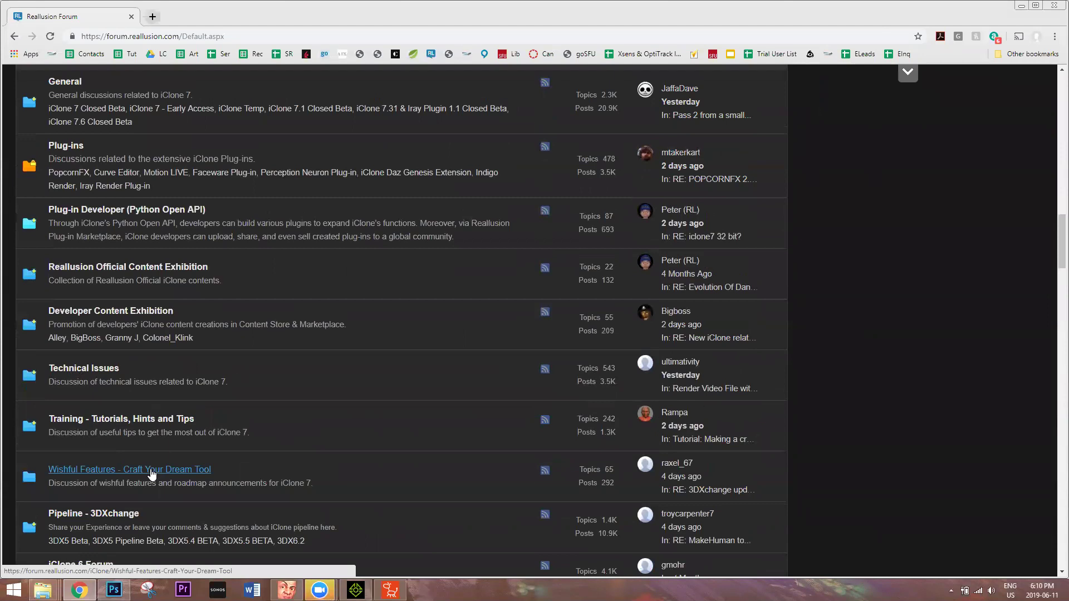
left_click(150, 469)
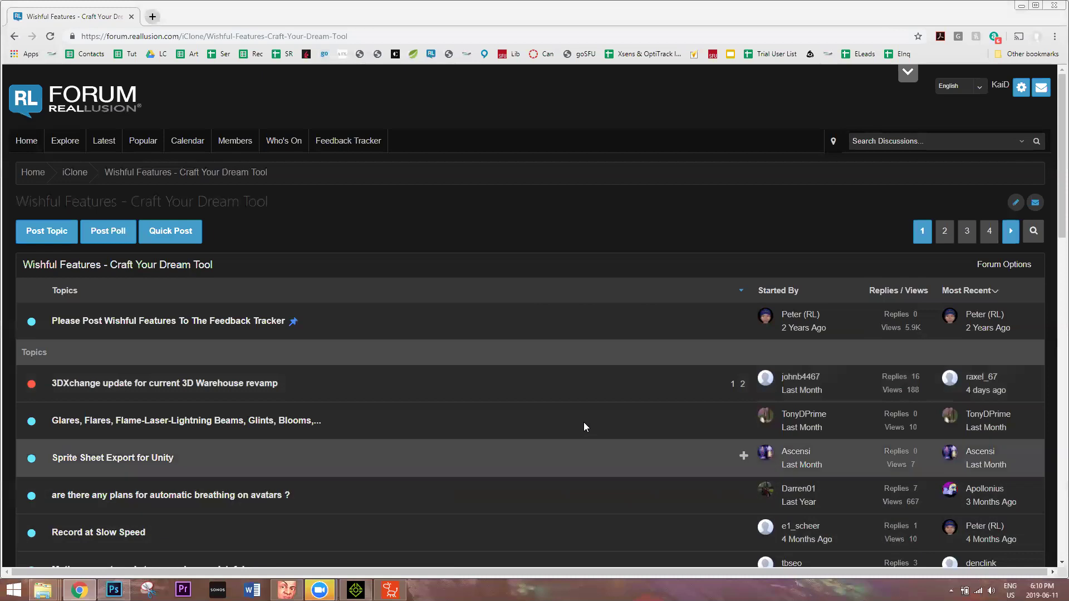
Switch to CrazyTalk 8 and close the Texture Settings dialog
mouse_move(319, 590)
left_click(373, 549)
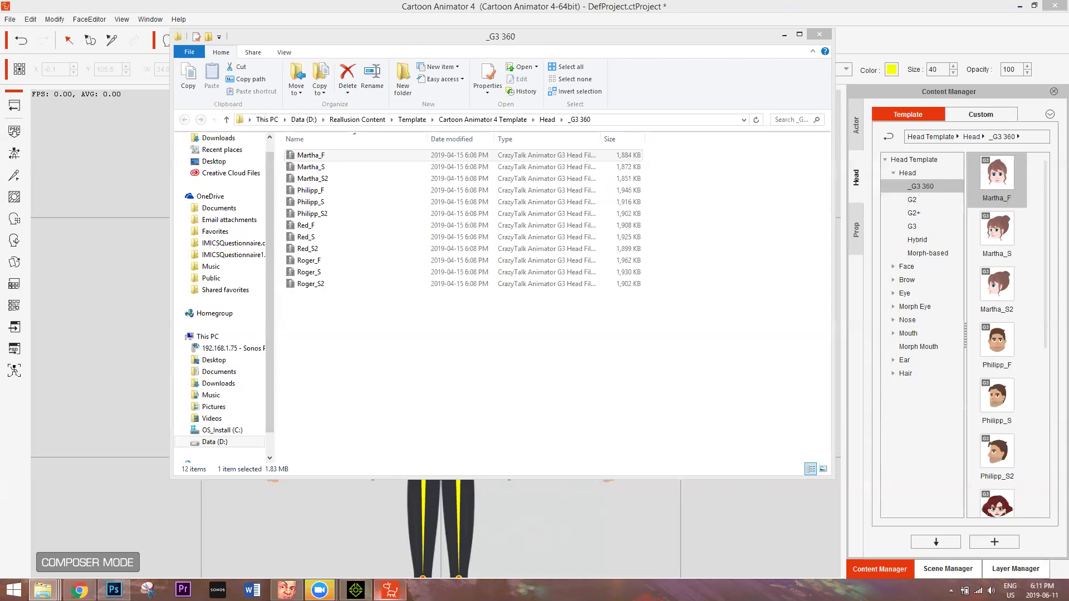
left_click(342, 538)
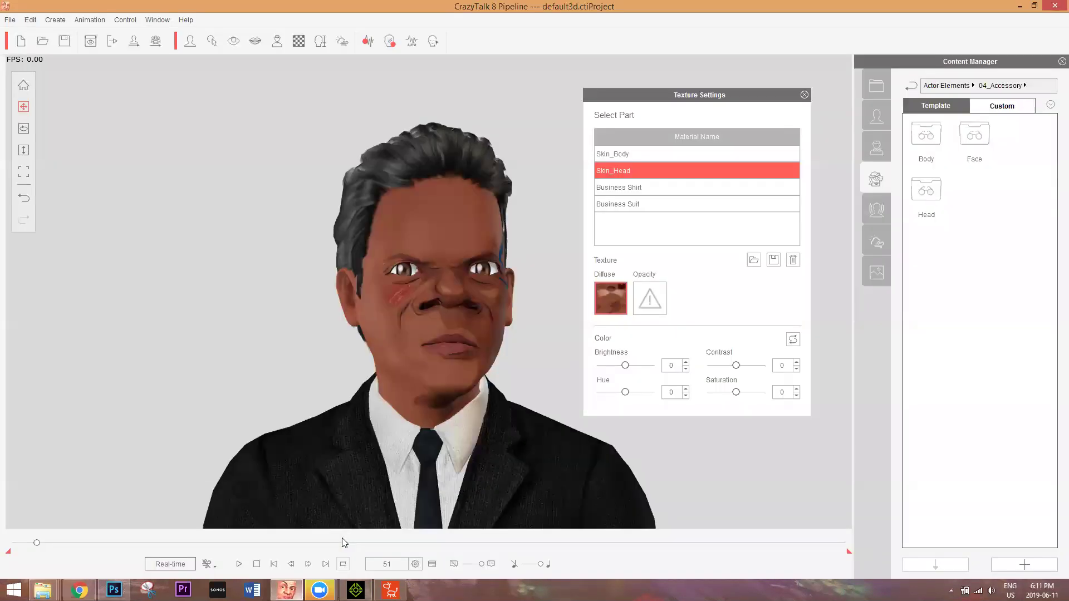
left_click(804, 95)
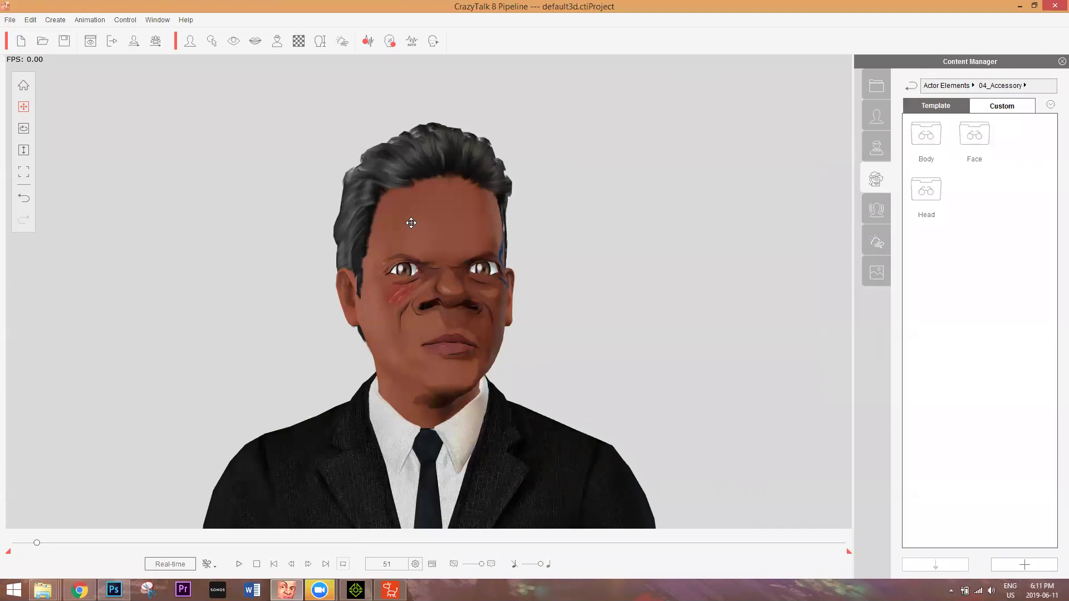
Create a voice script by recording a microphone clip of about 6 seconds and accept the recording
left_click(368, 41)
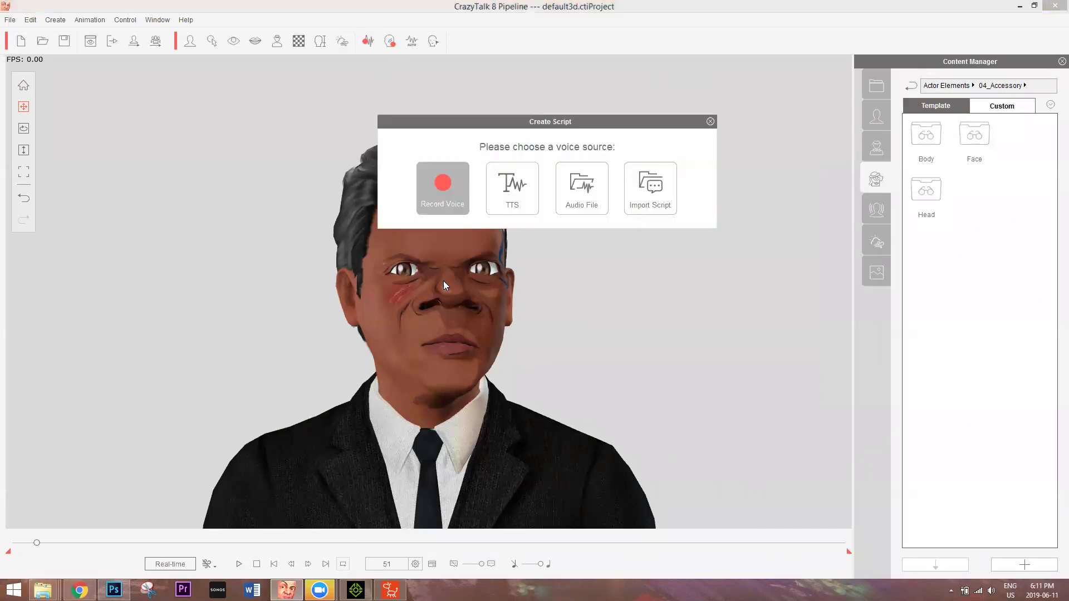
left_click(447, 194)
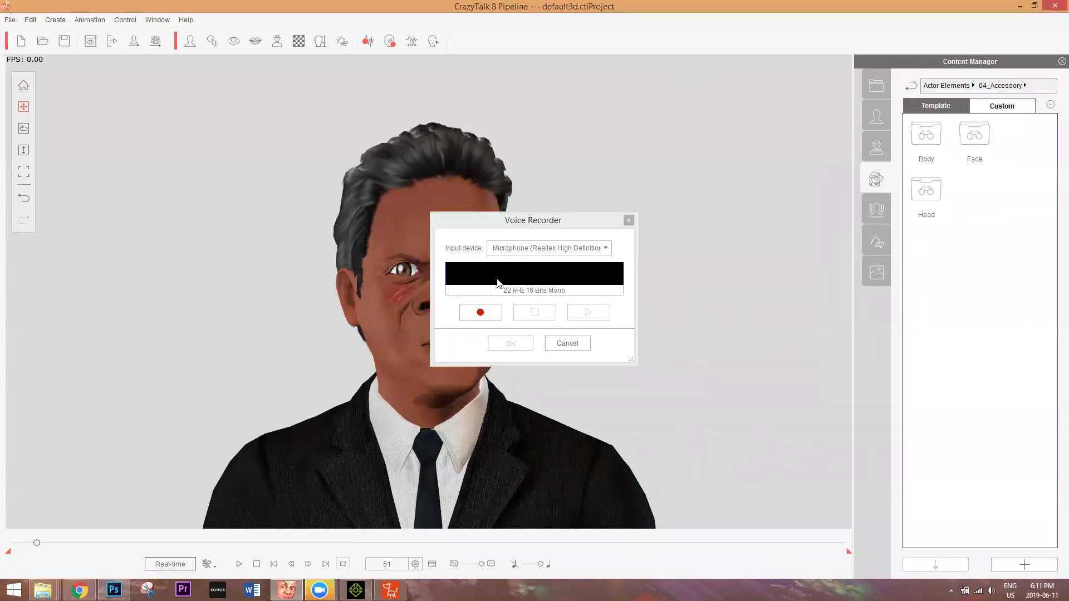
left_click(480, 312)
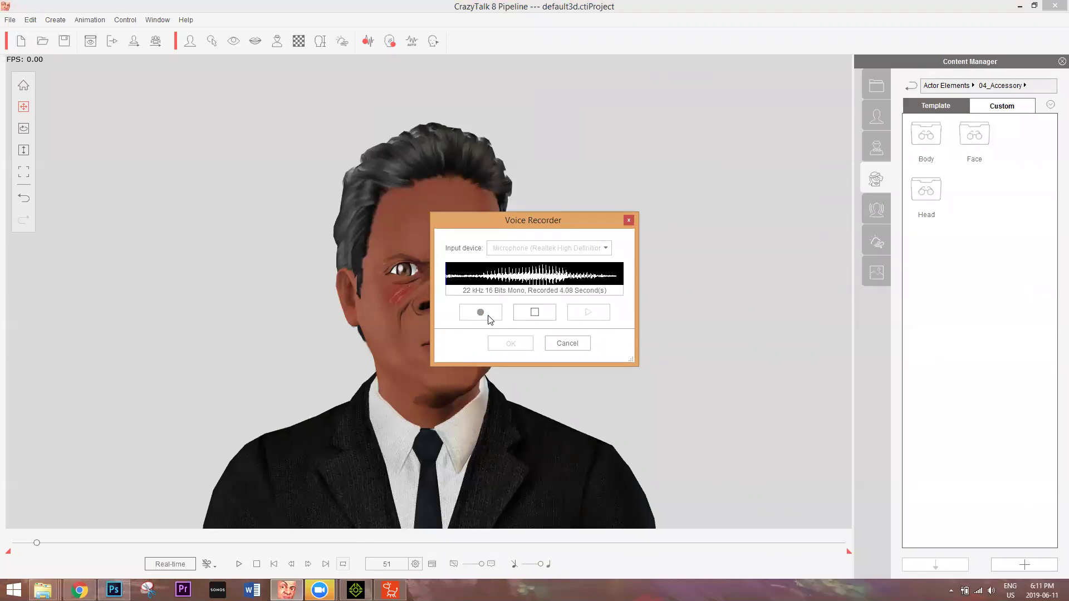
left_click(534, 313)
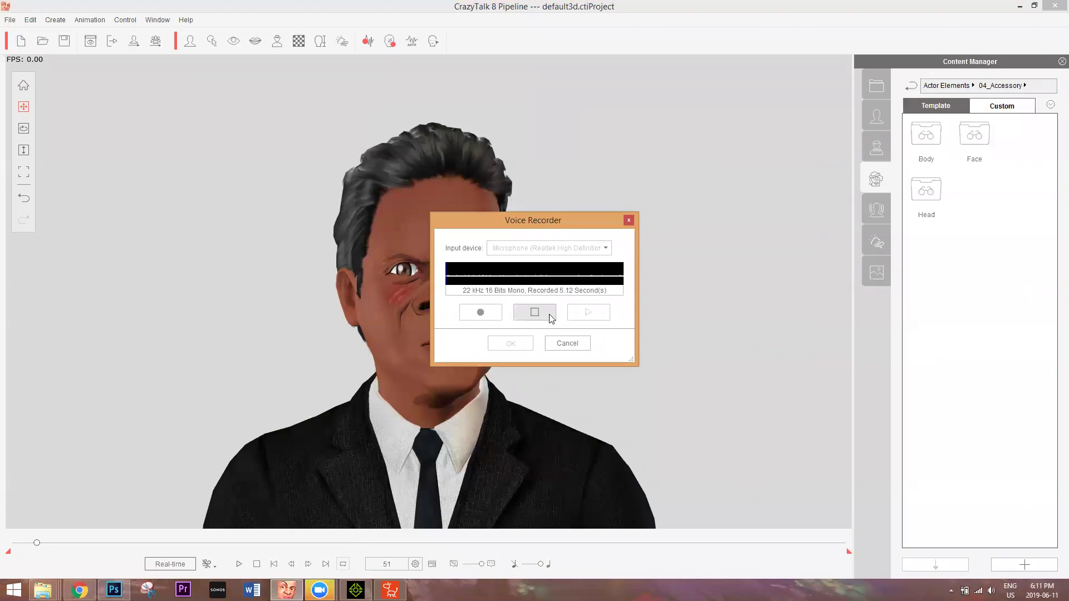
left_click(585, 313)
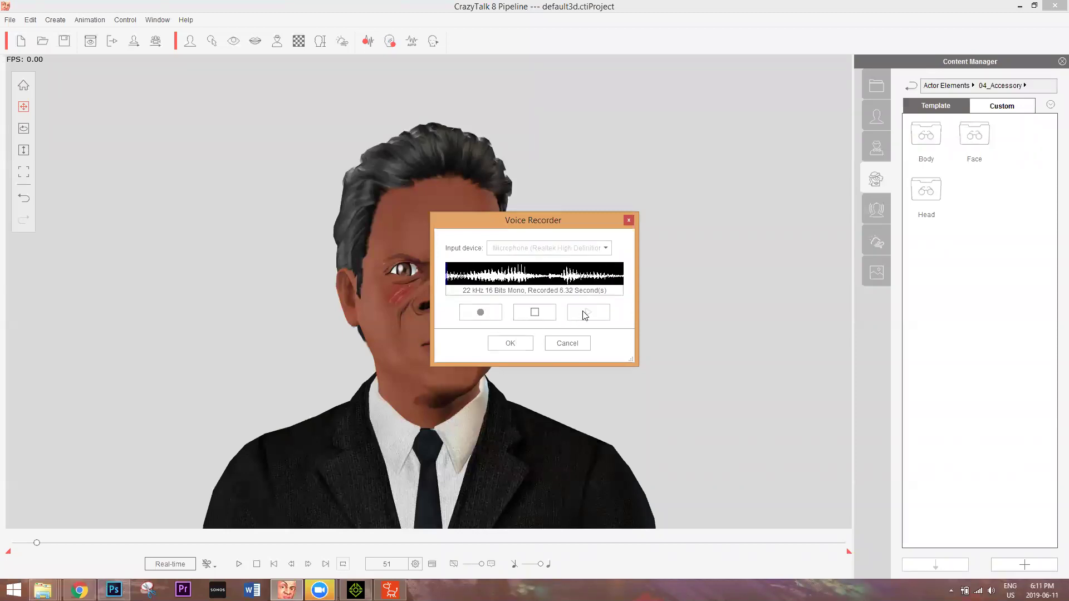
left_click(509, 343)
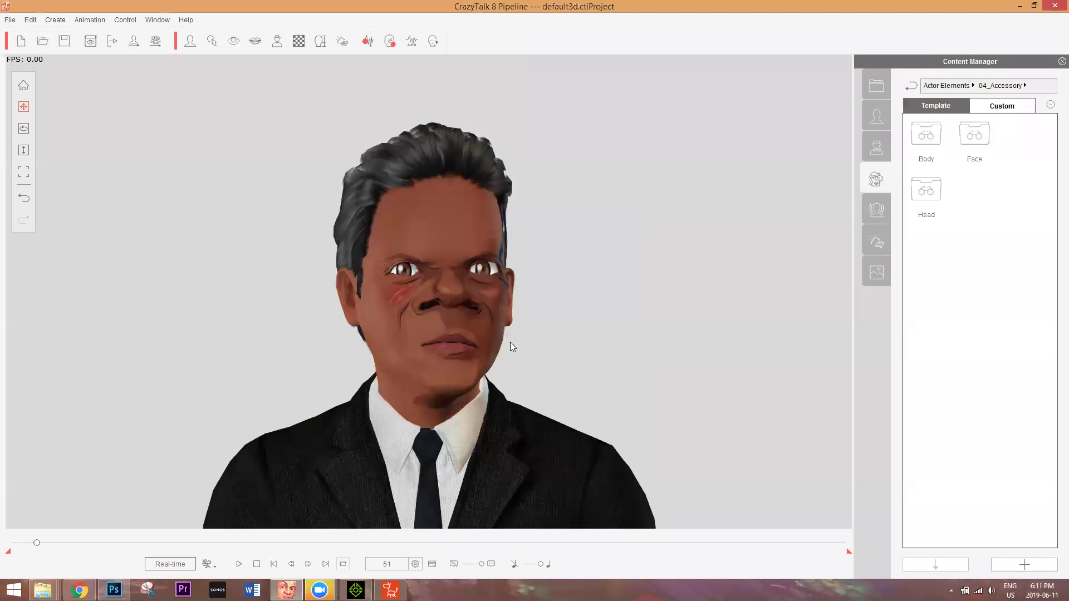
Apply Talk Mode as the default auto motion for the recorded voice and stop the playback
left_click(484, 305)
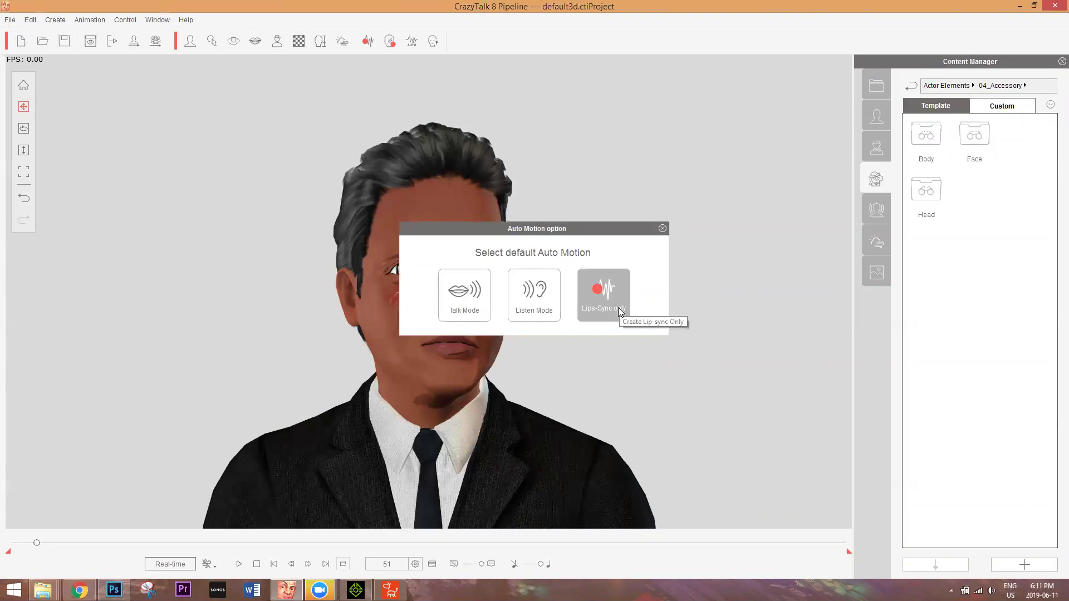
left_click(478, 300)
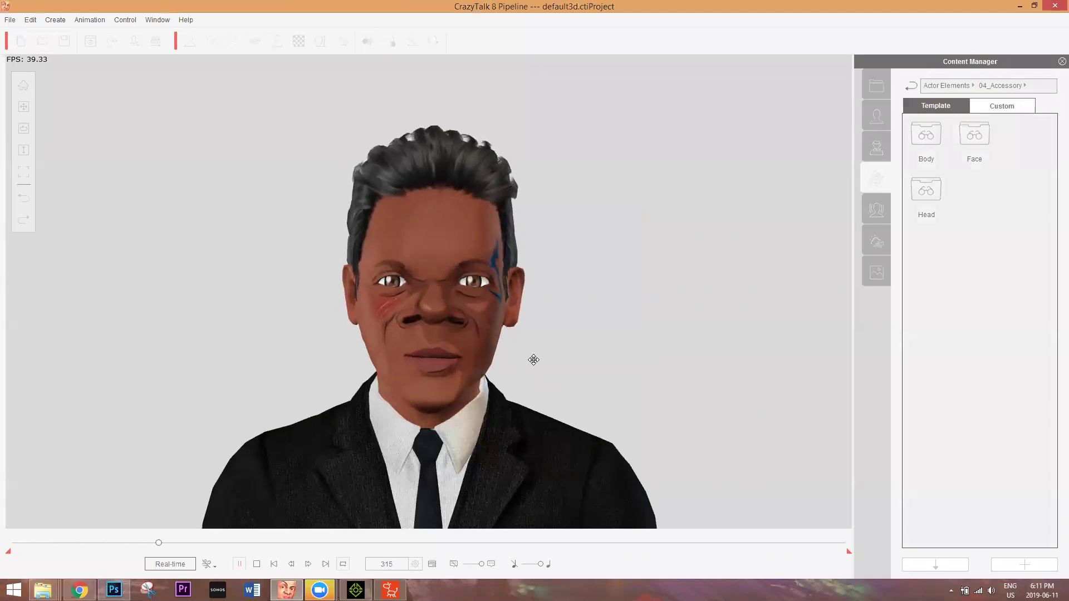
left_click(259, 564)
left_click(258, 564)
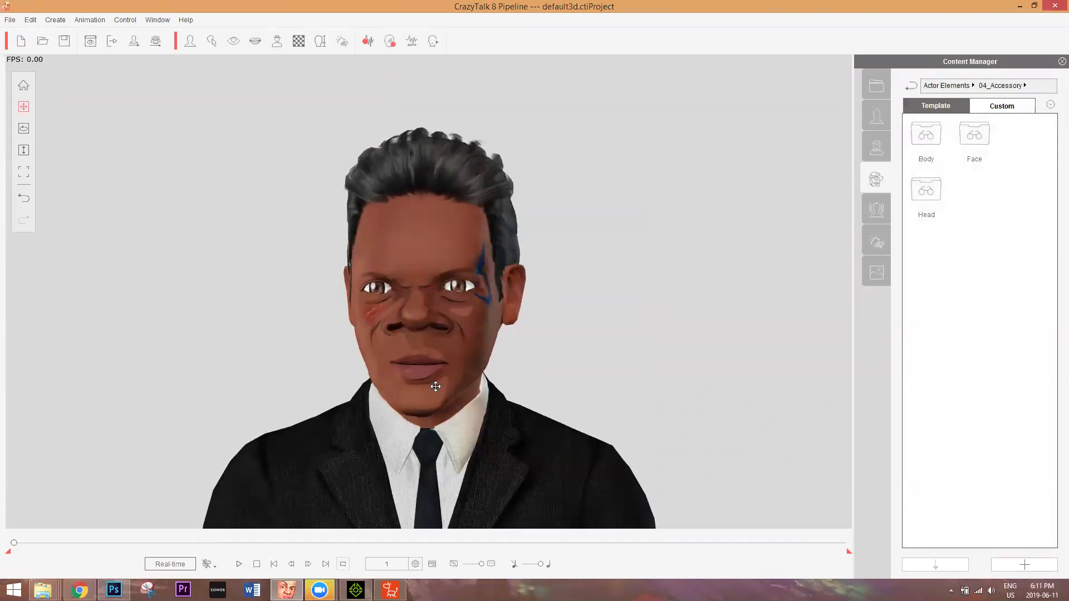
Apply the Kid Talking auto motion from the 02_Scenario talk templates at frame 123 and stop the playback
left_click_drag(15, 548, 66, 553)
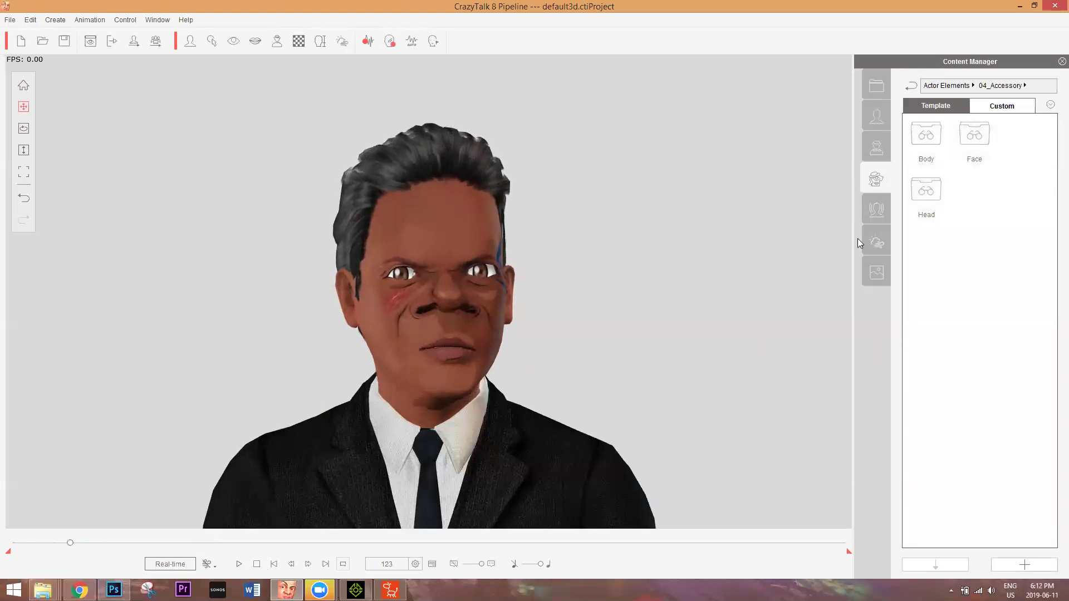
left_click(877, 214)
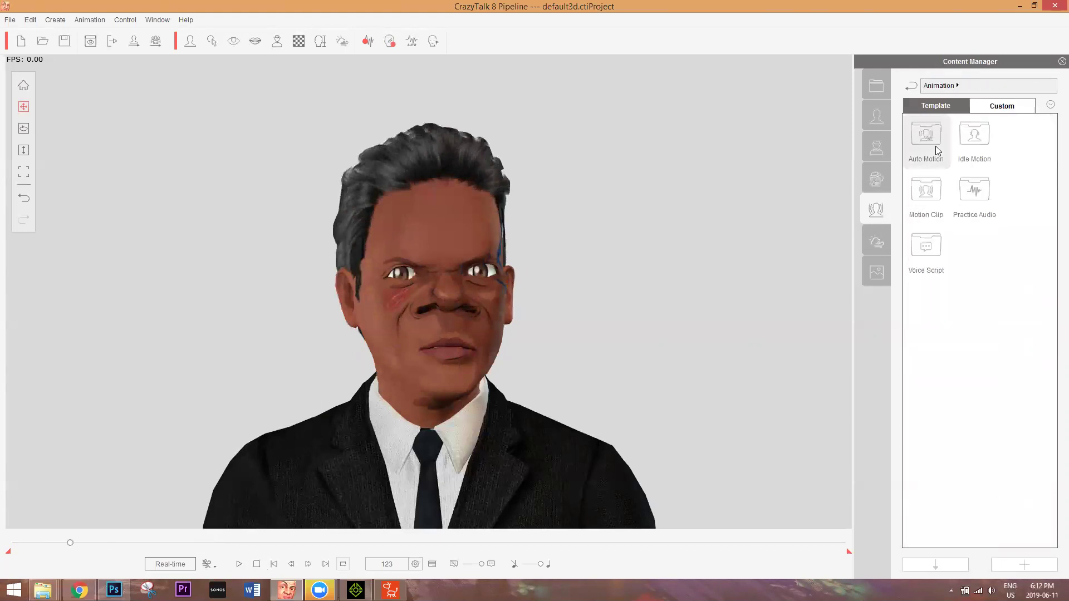
double_click(938, 150)
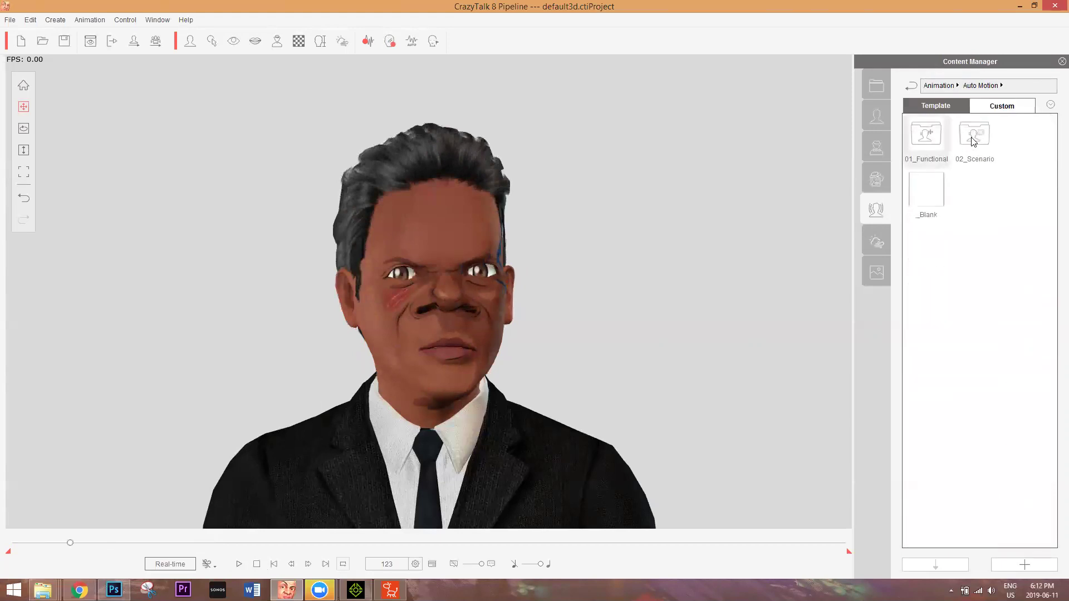
double_click(979, 142)
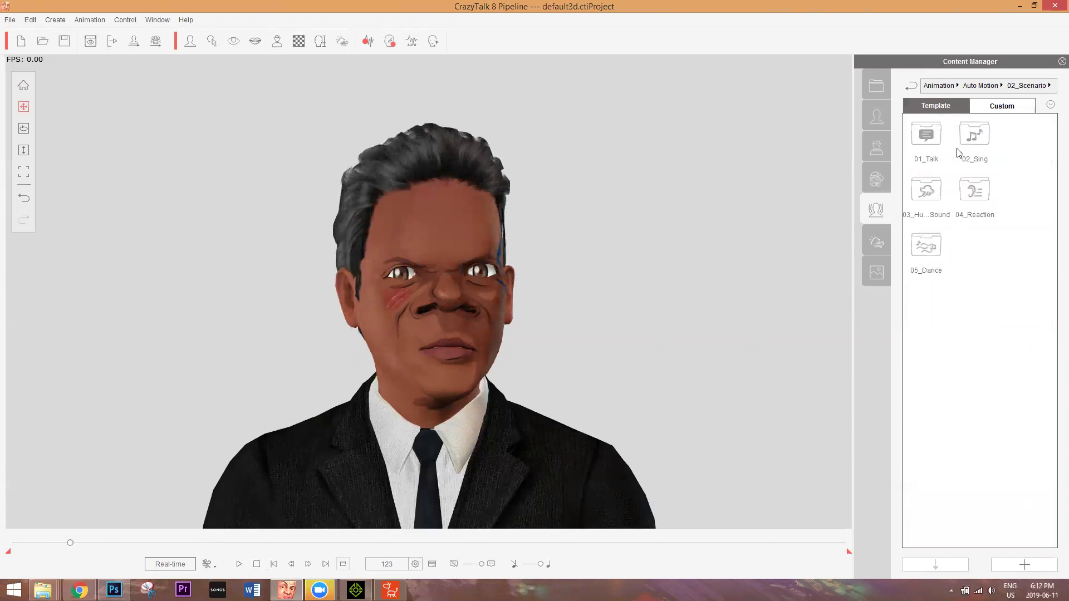
double_click(926, 139)
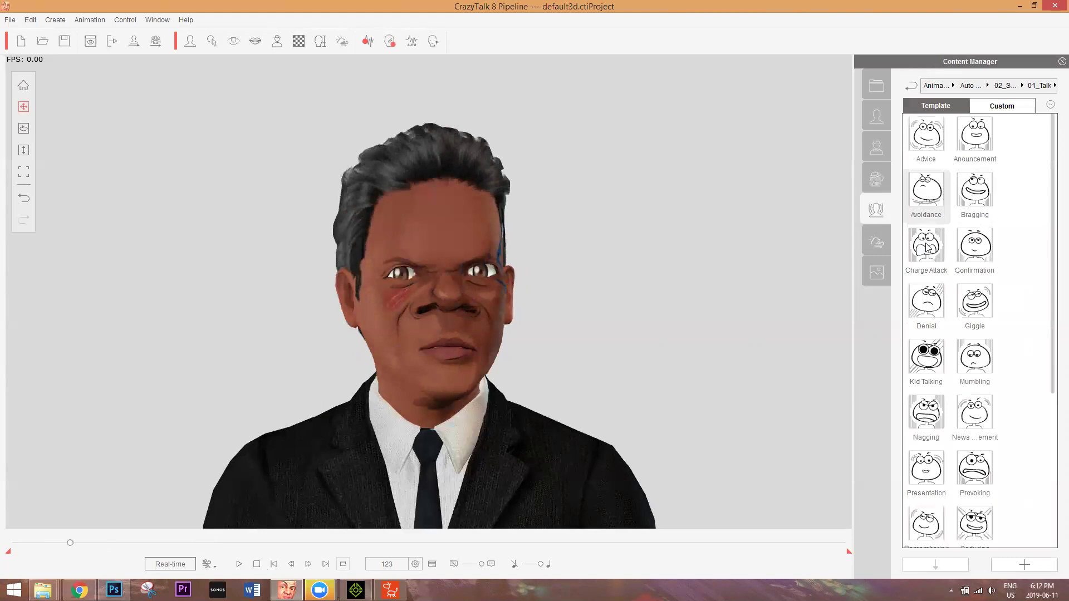
double_click(935, 360)
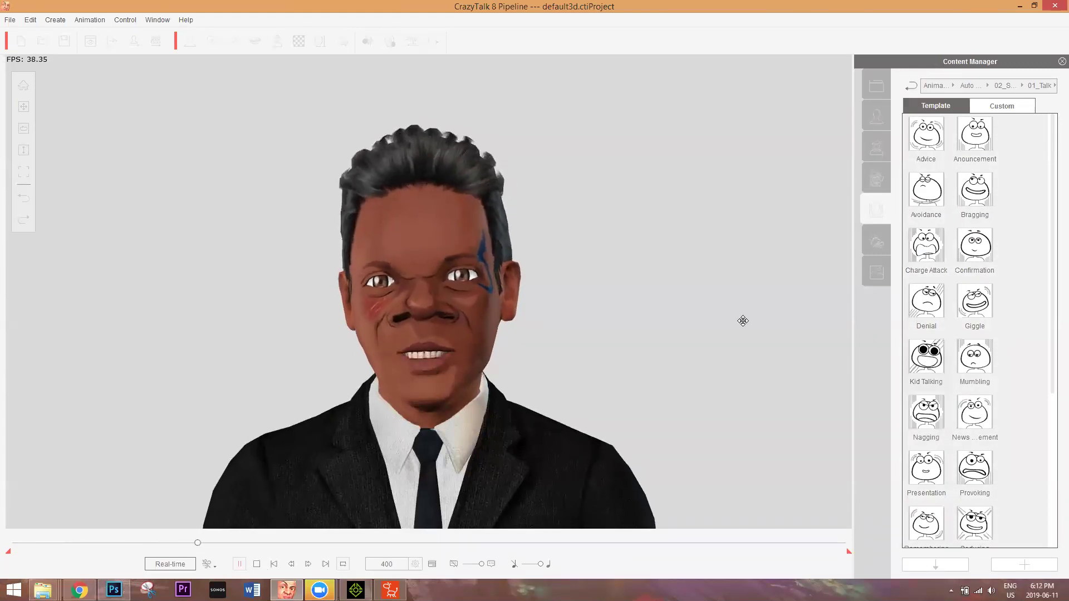
left_click(257, 564)
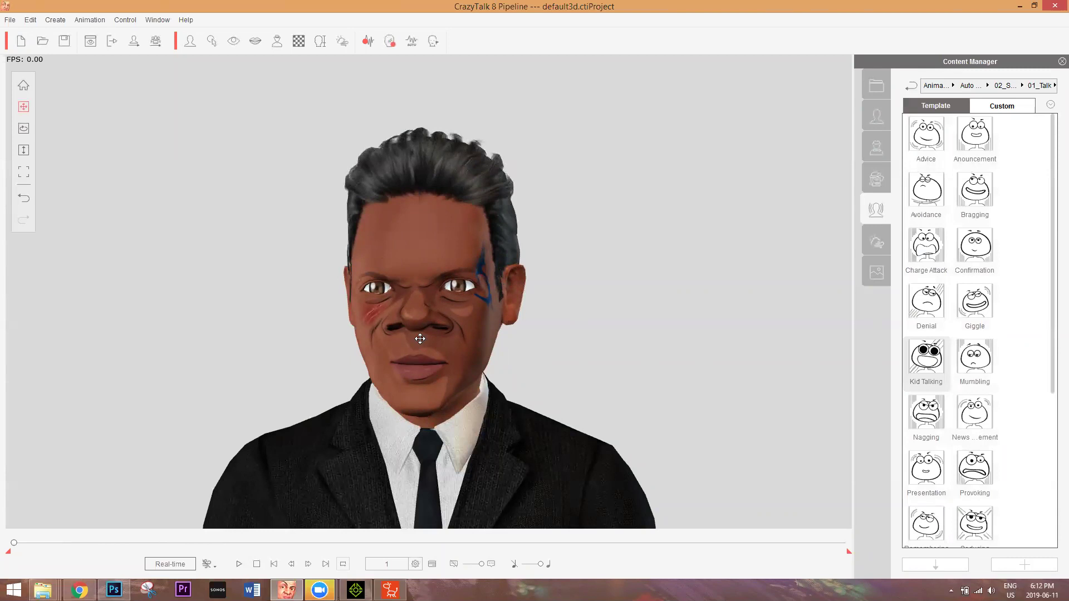
Show the timeline, delete the Angry motion clip and play the animation from near the start
key("F3")
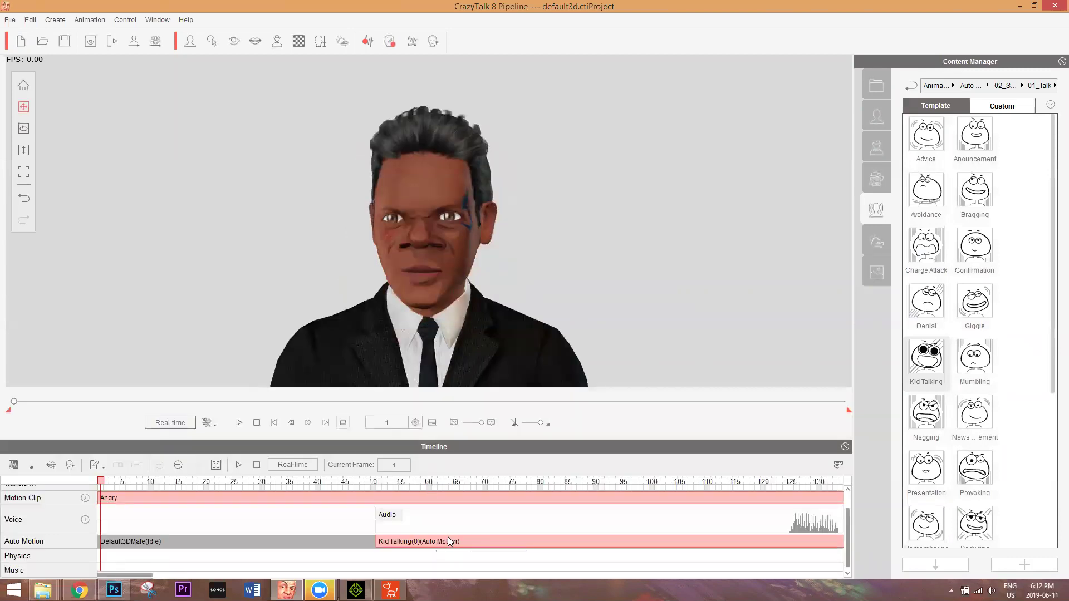
scroll(448, 536, "up", 2)
scroll(390, 551, "down", 6, "ctrl")
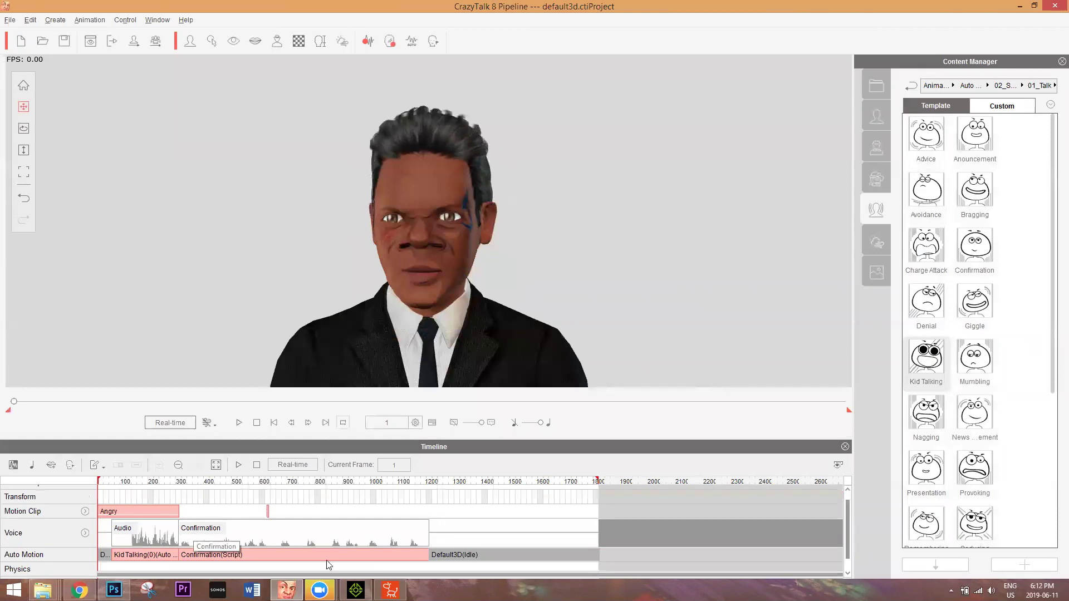
mouse_move(139, 487)
left_mouse_down()
mouse_move(121, 482)
mouse_move(152, 482)
left_mouse_up()
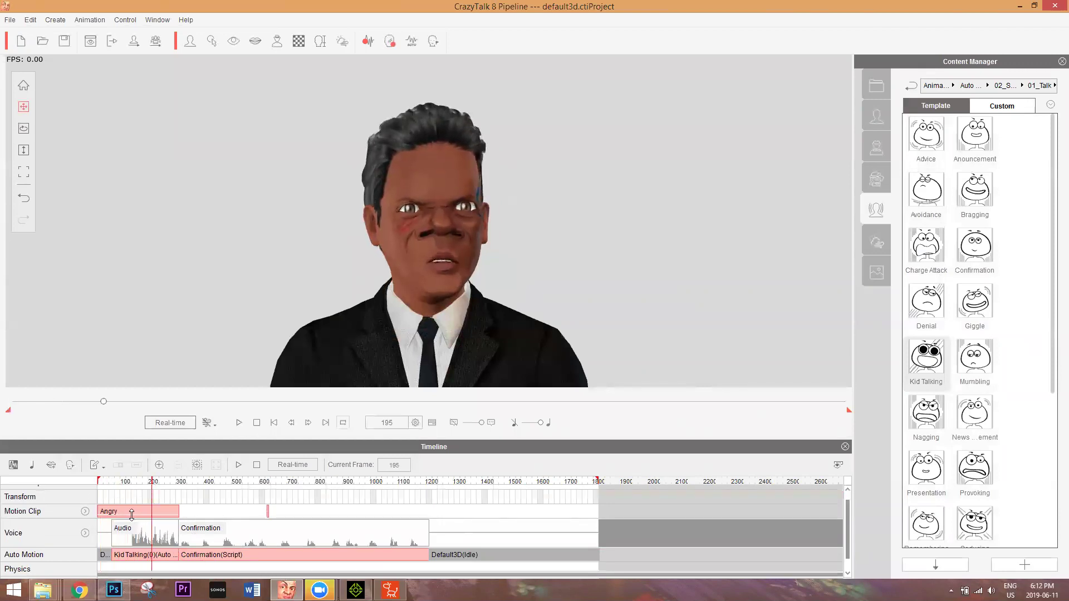
left_click(136, 512)
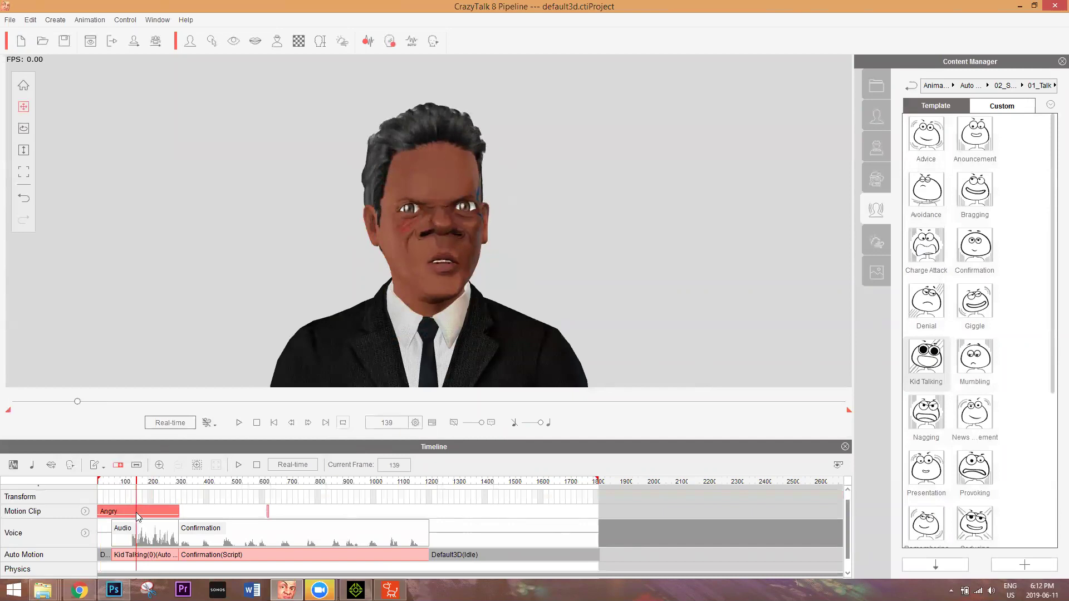
key("Delete")
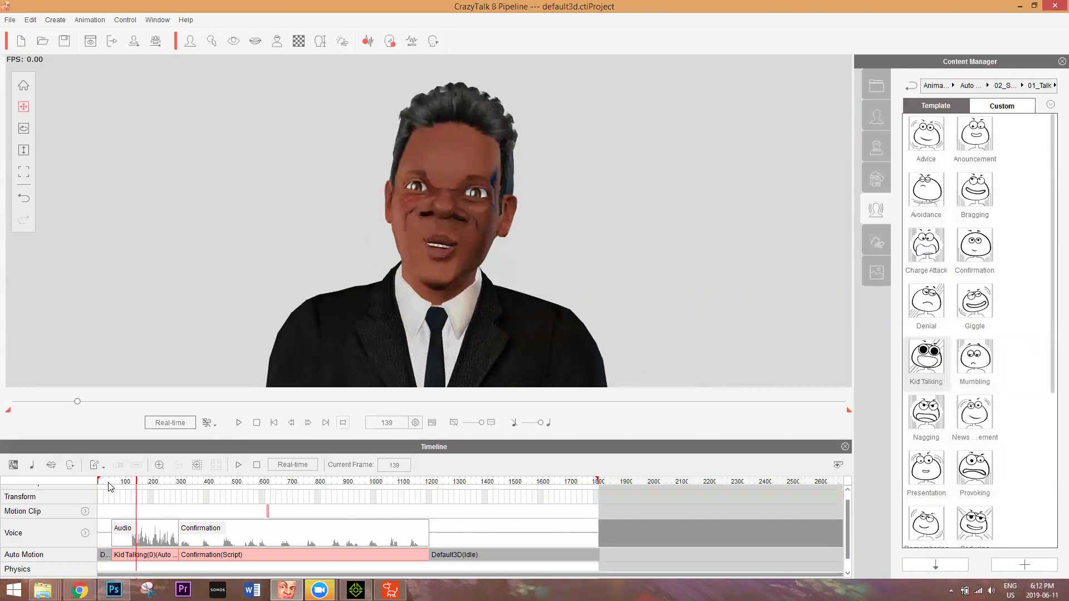
left_click(109, 485)
key("space")
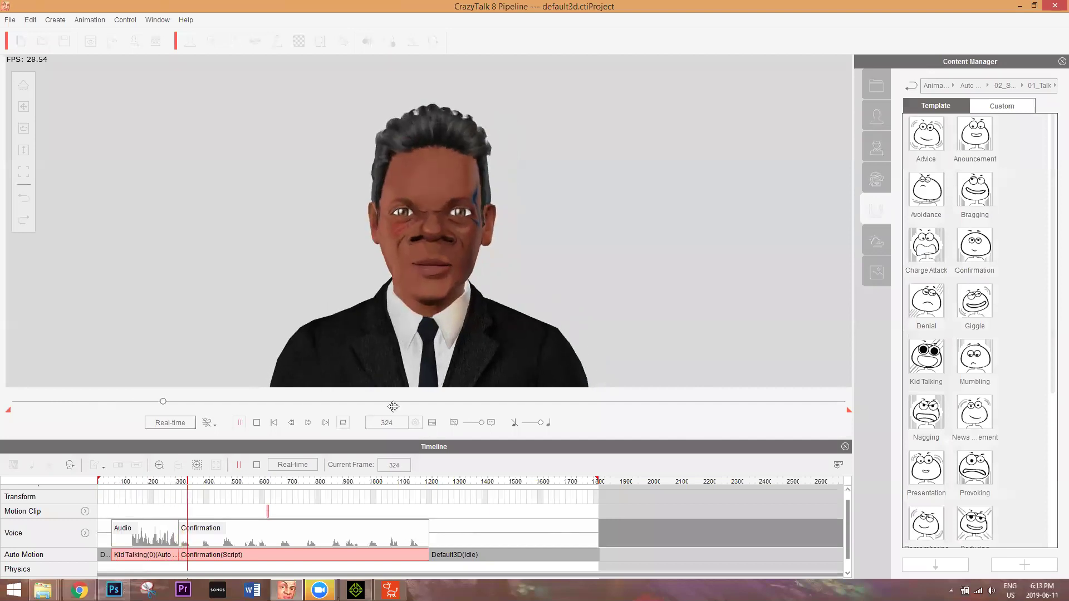
Delete the Confirmation script clip from the timeline and replay the animation from near the start of the recorded voice
left_click(308, 551)
key("Delete")
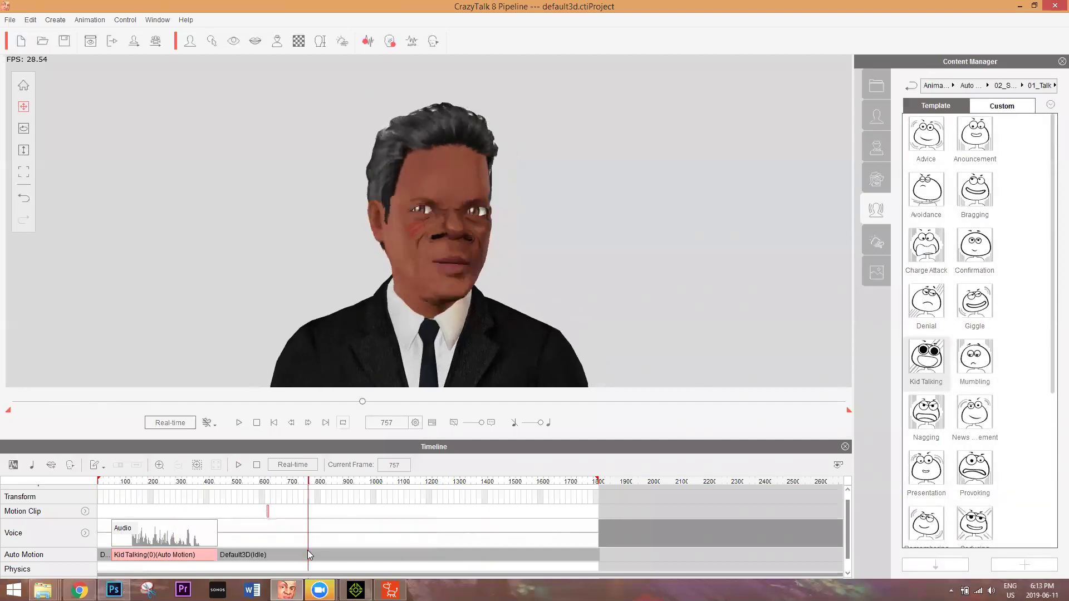
left_click(113, 482)
key("space")
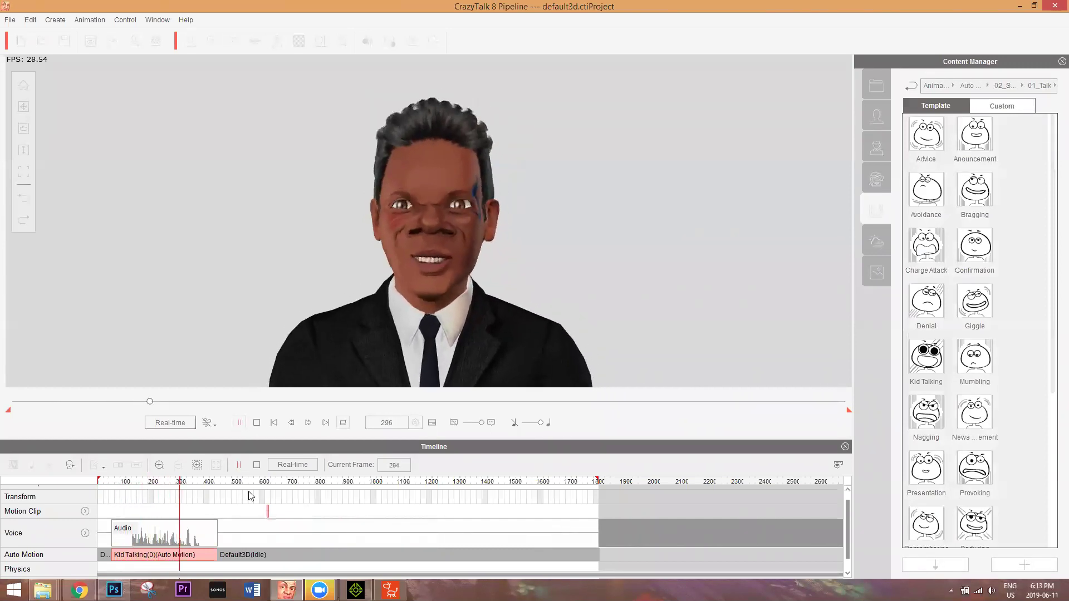
key("space")
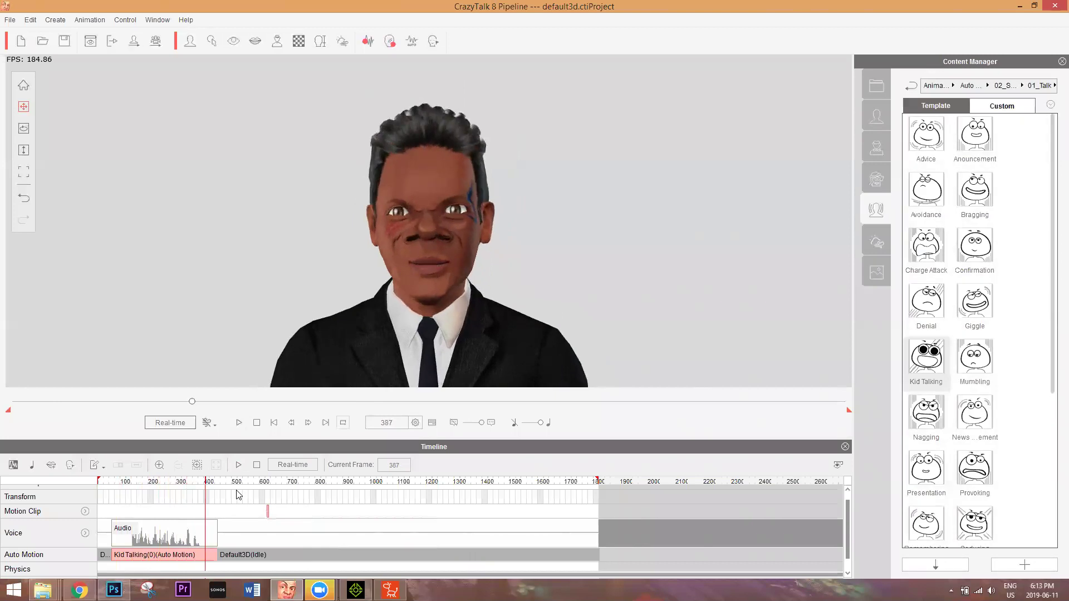
Copy the Kid Talking auto motion to the motion clip track and set the copied clip's strength to 100
right_click(184, 553)
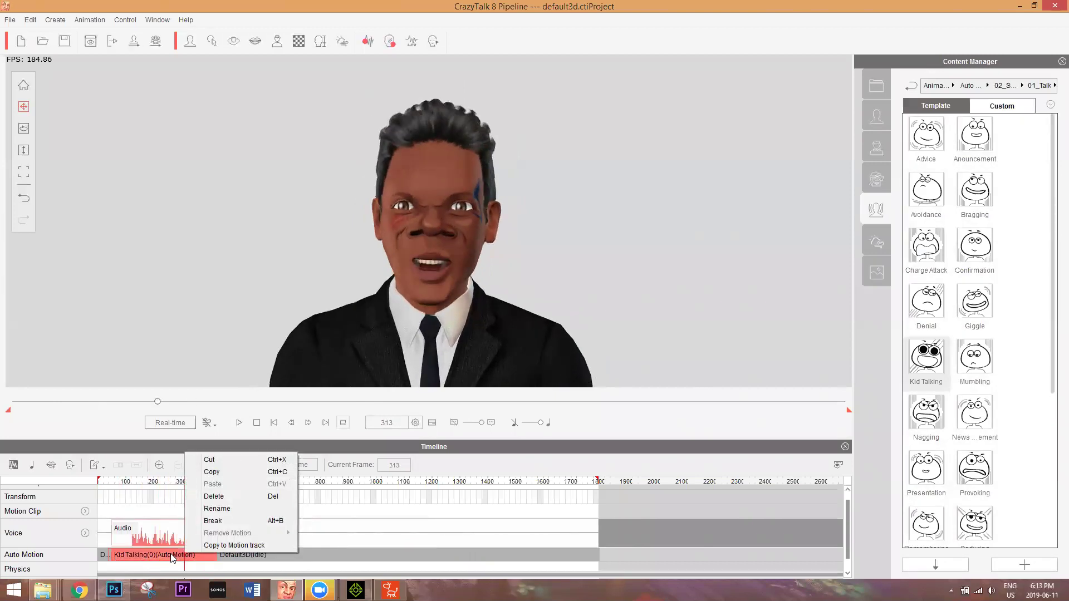
right_click(170, 553)
left_click(214, 546)
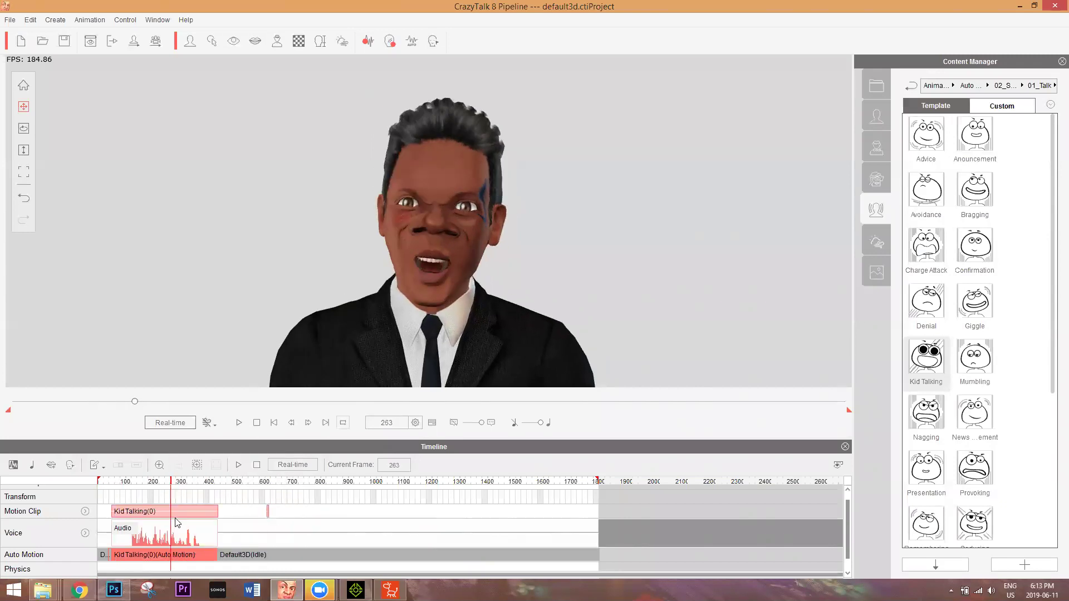
right_click(189, 511)
mouse_move(234, 489)
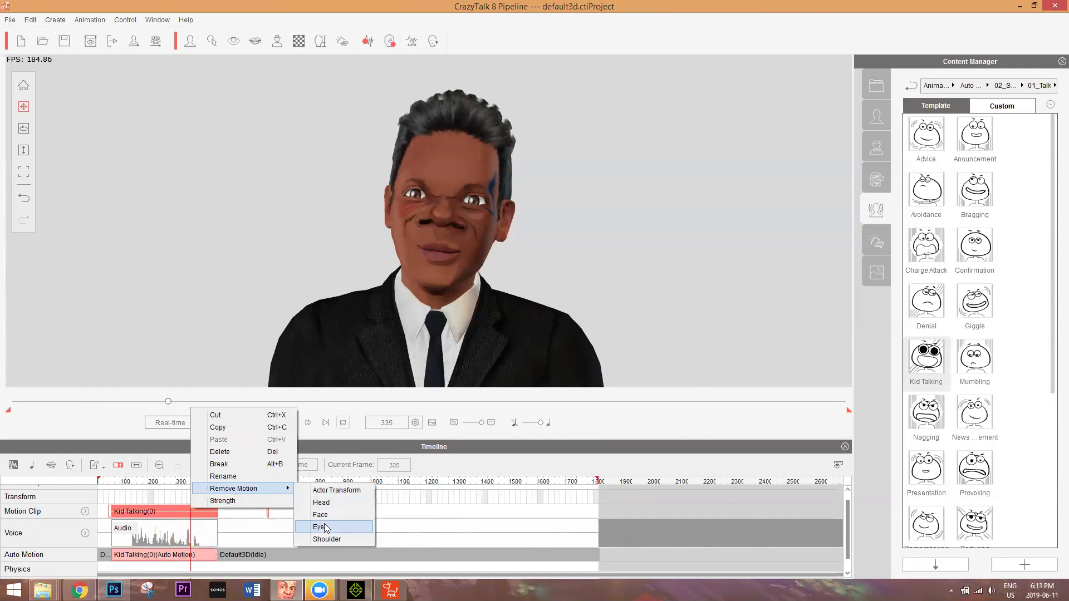
left_click(262, 500)
left_click_drag(530, 295, 605, 293)
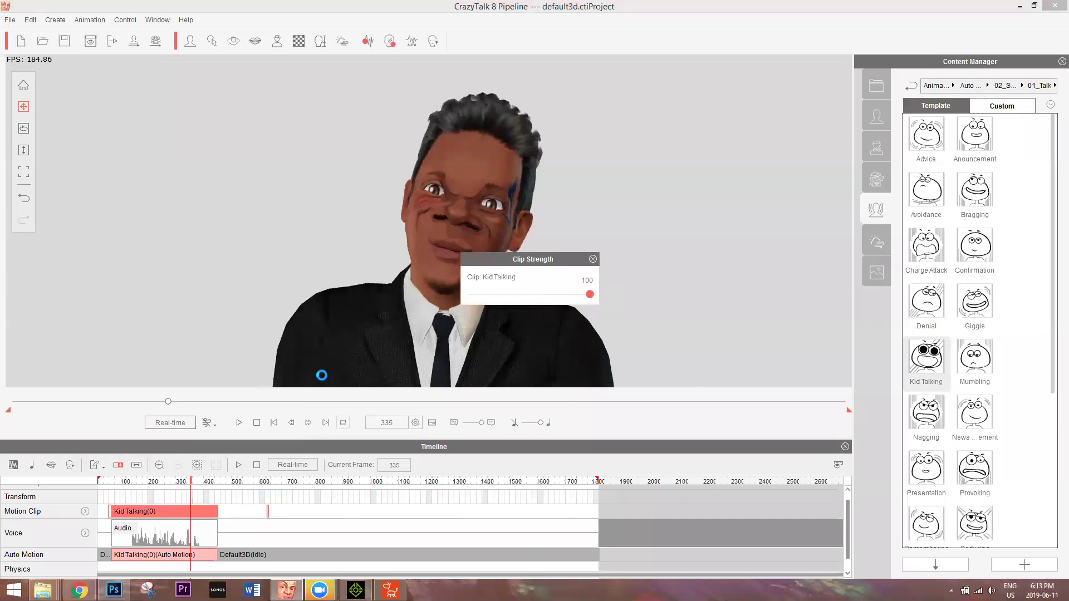
Play the animation from frame 47, stop it and close the clip strength settings
left_click(111, 484)
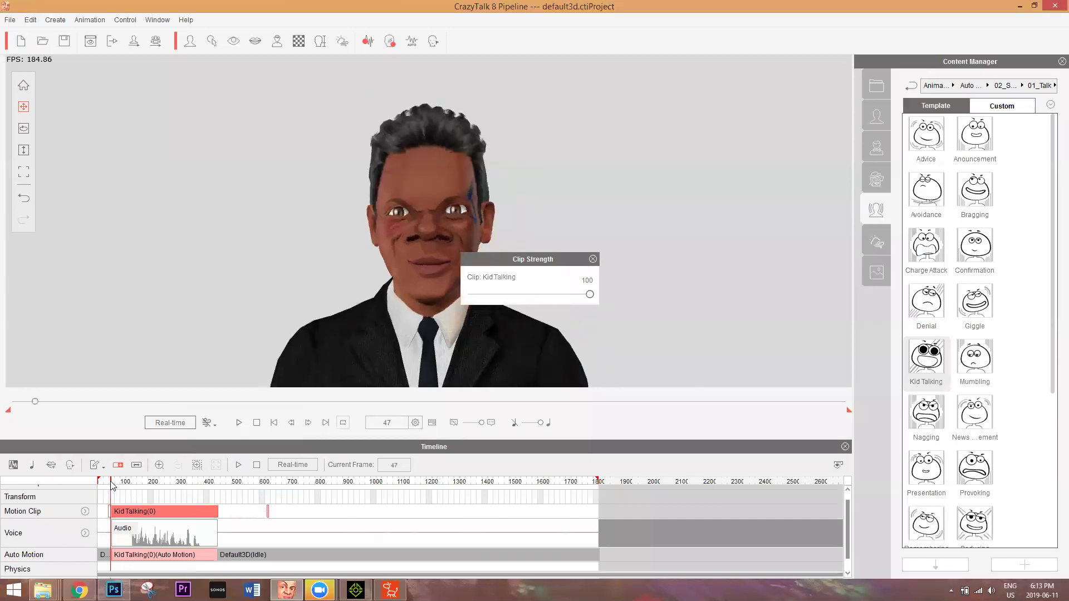
key("space")
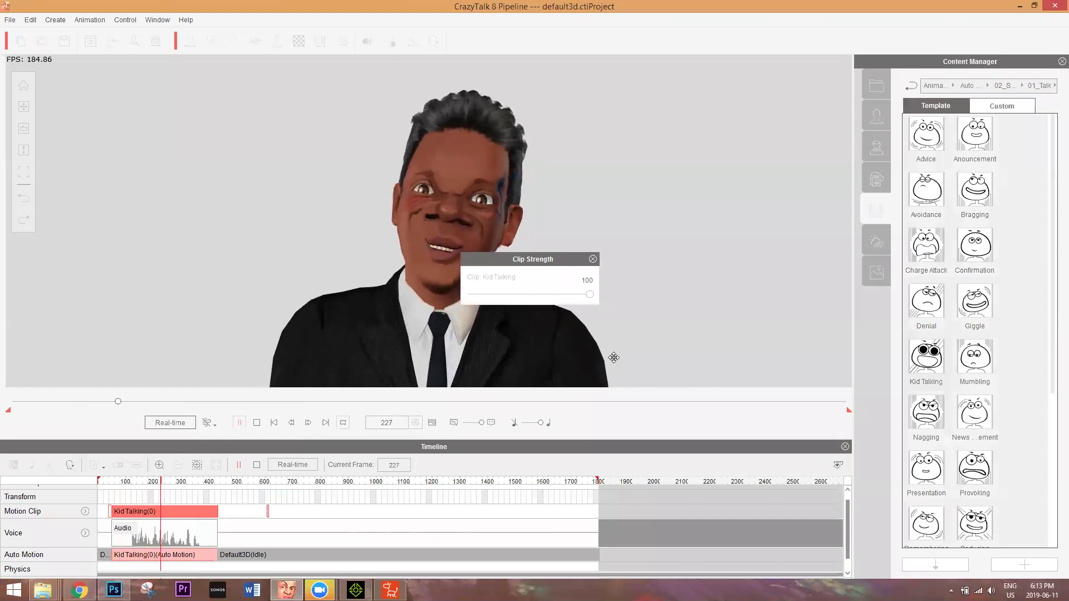
key("space")
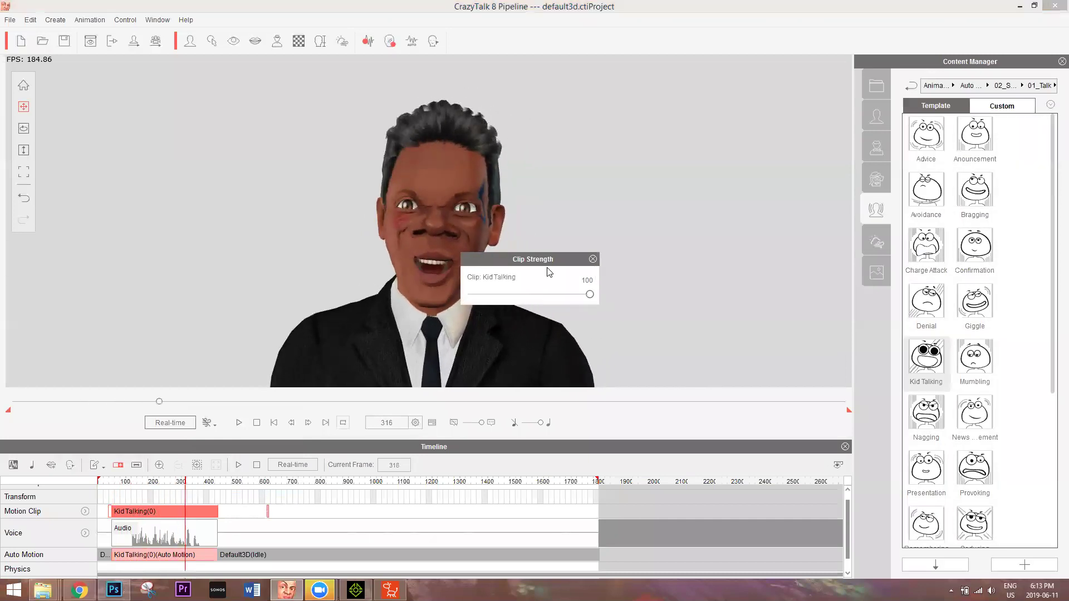
left_click(592, 259)
Undo the Kid Talking motion and the recorded voice, and try to apply the Denial auto motion at frame 69
left_click(153, 512)
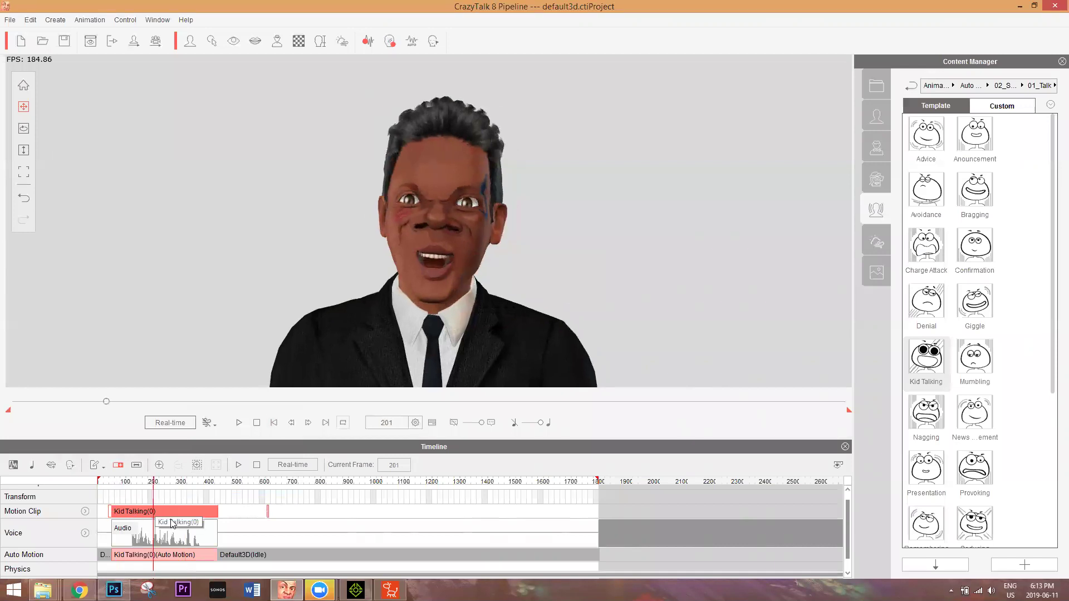
key("ctrl+z")
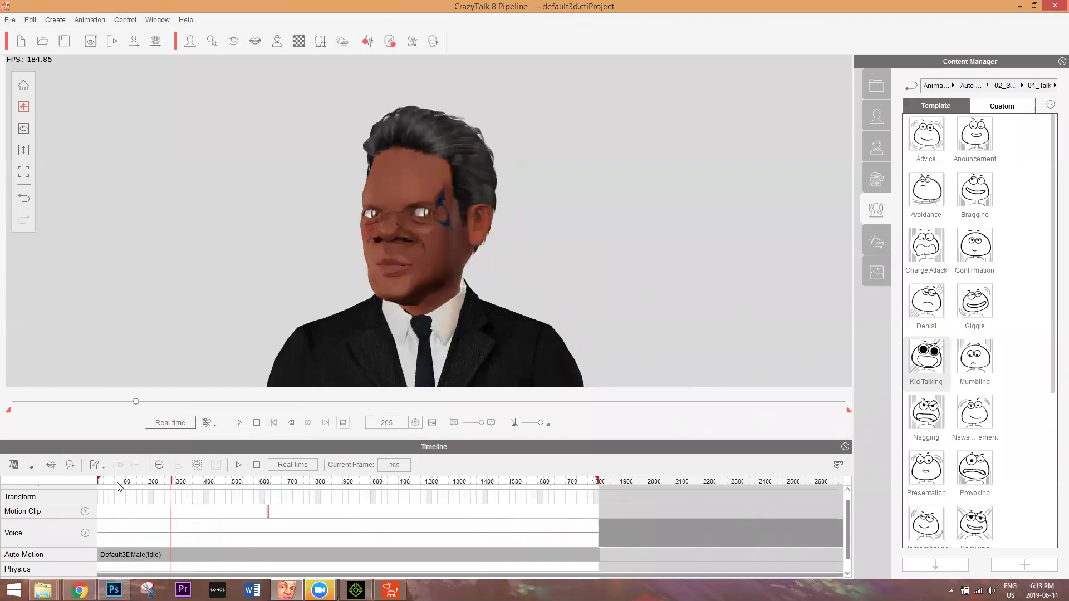
double_click(938, 309)
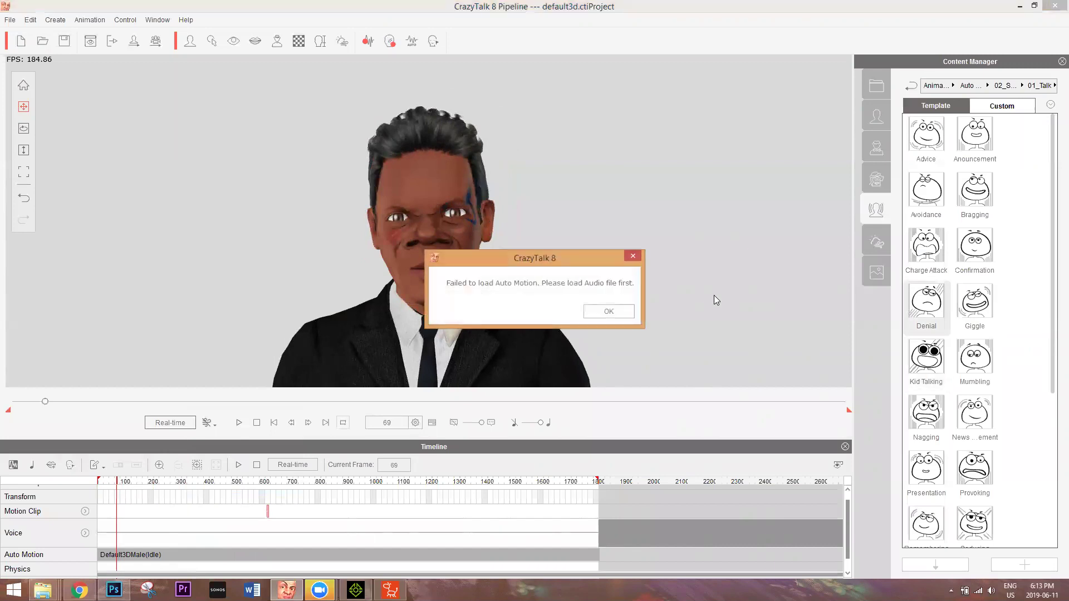
left_click(609, 311)
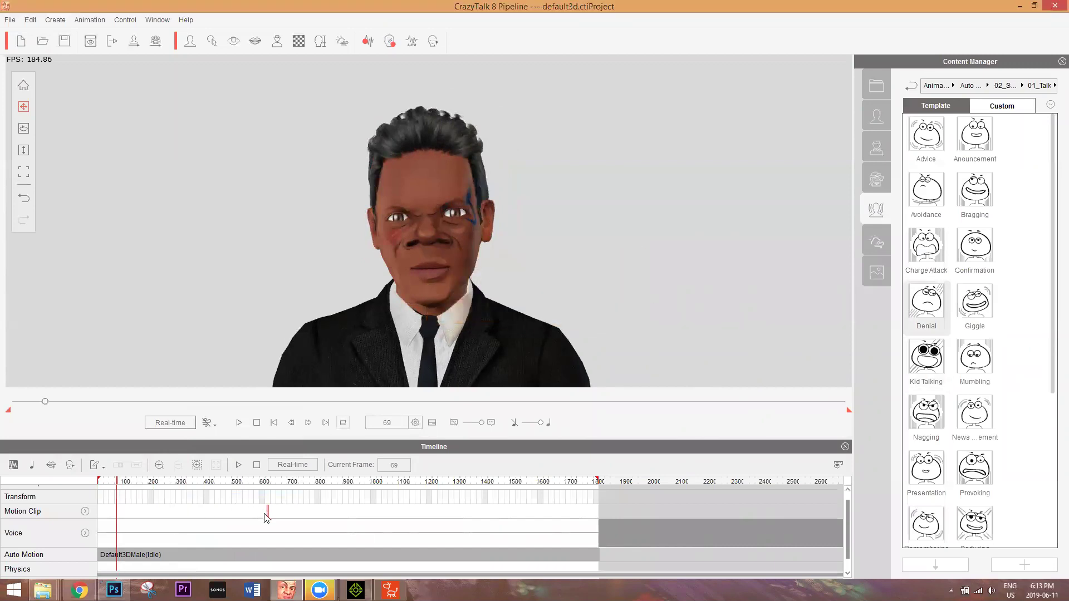
mouse_move(319, 591)
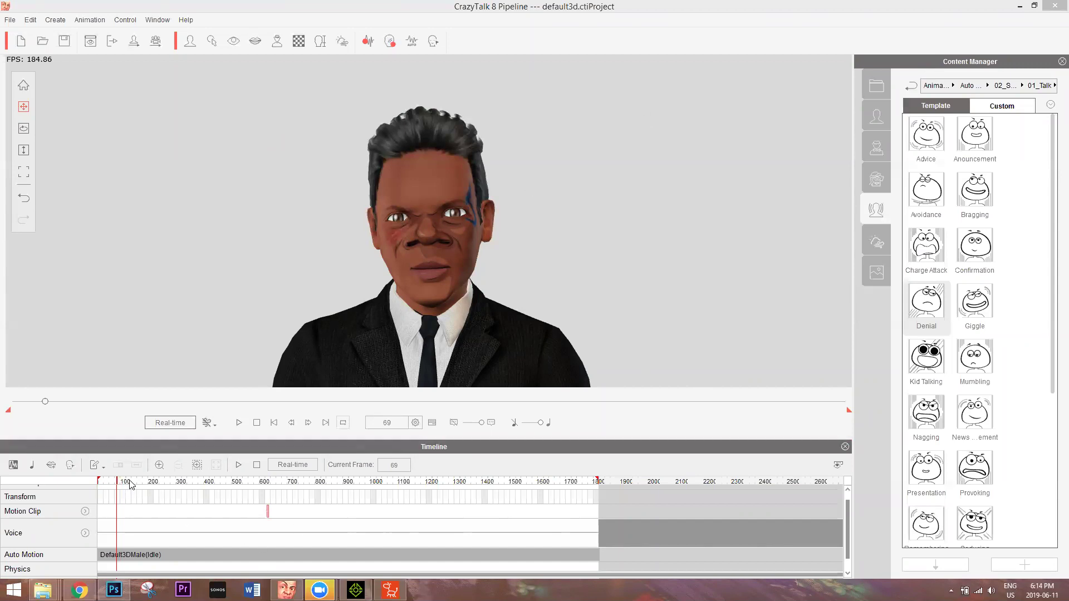
Record a new voice clip from the microphone at frame 1 and accept the recording
left_click(67, 482)
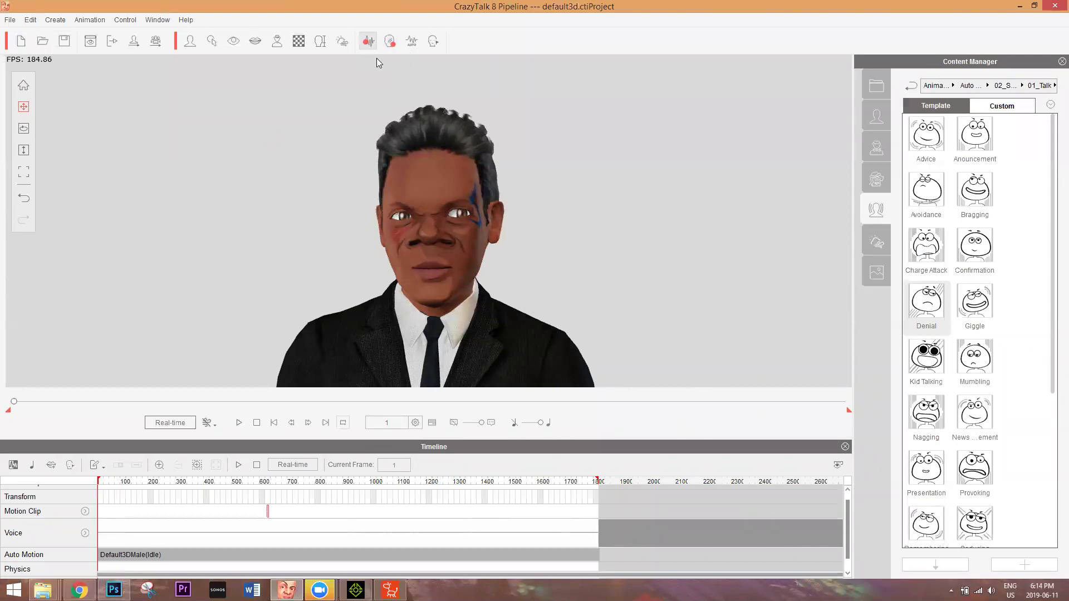
left_click(368, 41)
left_click(460, 202)
left_click(493, 312)
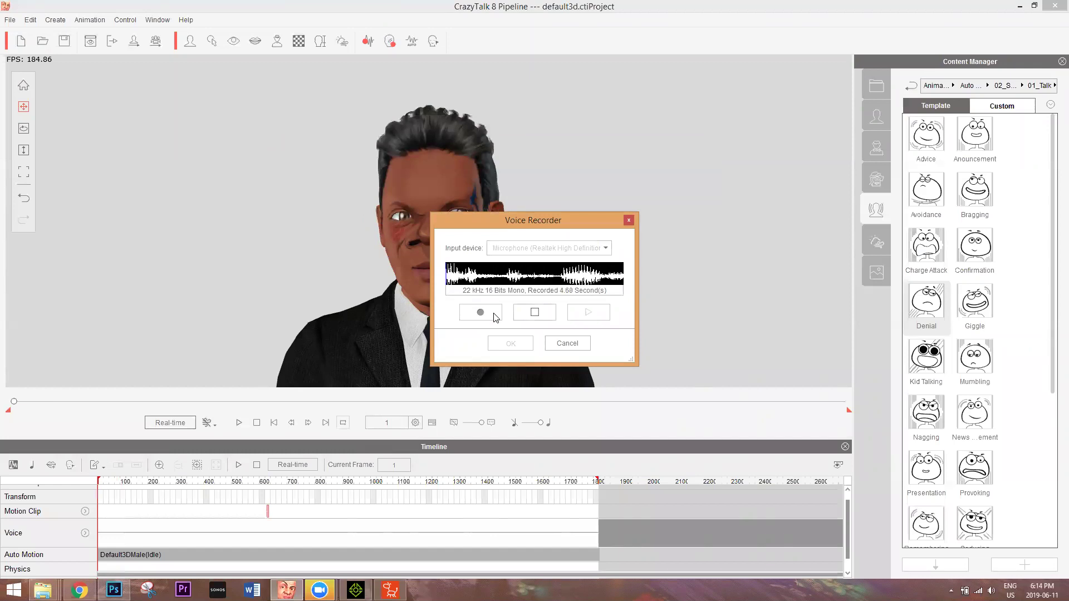
left_click(536, 317)
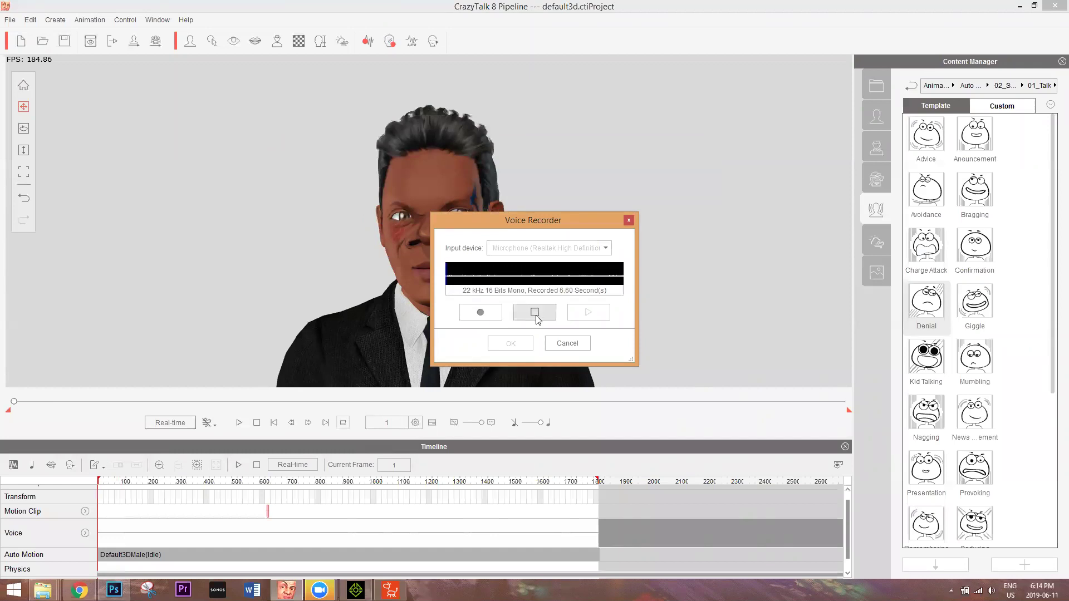
left_click(511, 343)
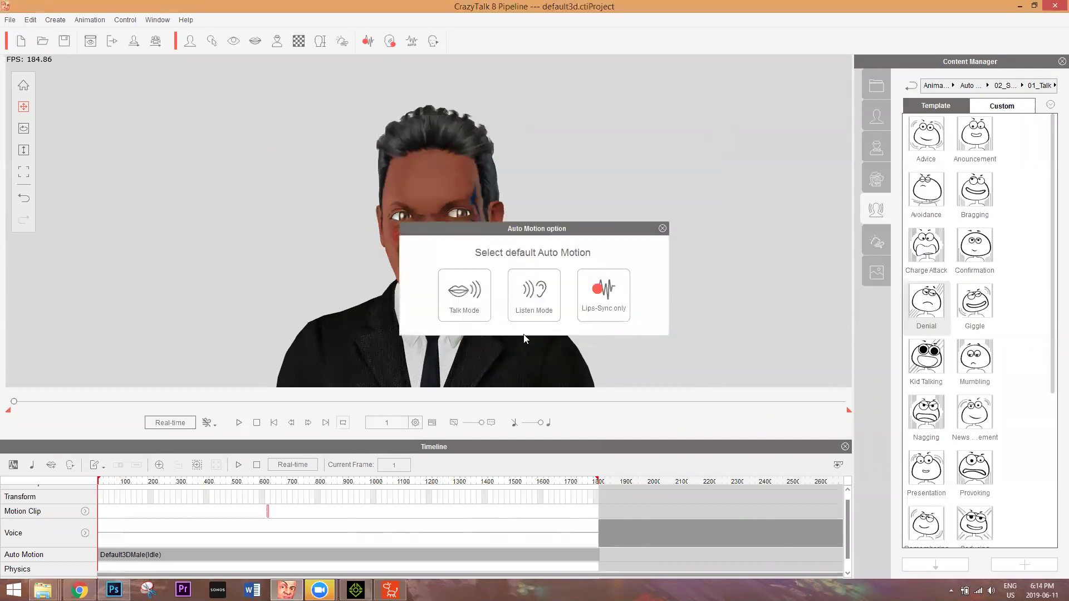
Choose Talk Mode as the default auto motion for the new recording and stop the playback
left_click(470, 303)
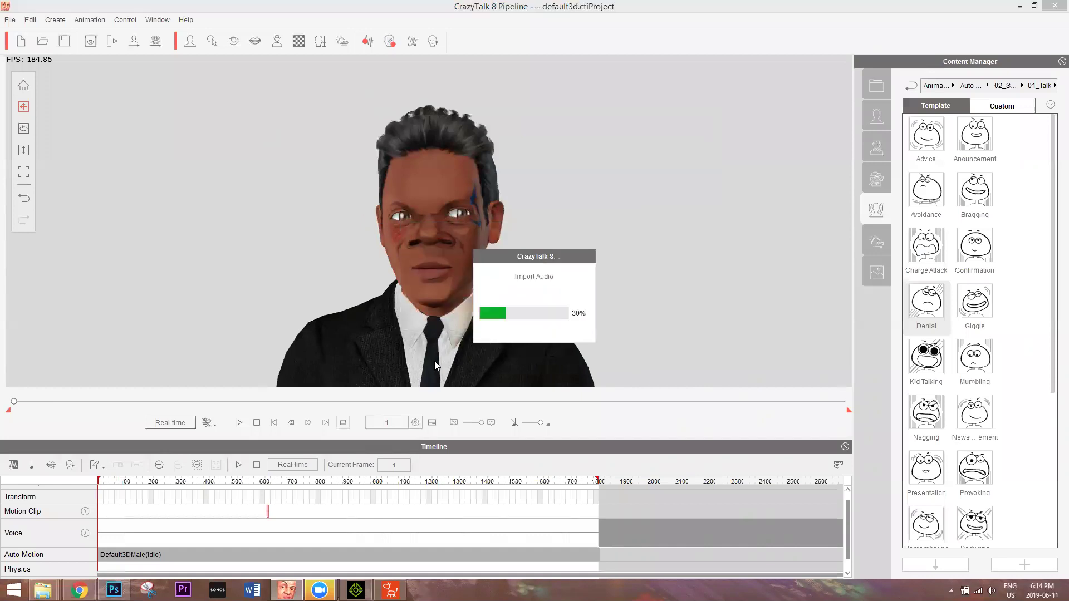
left_click(229, 446)
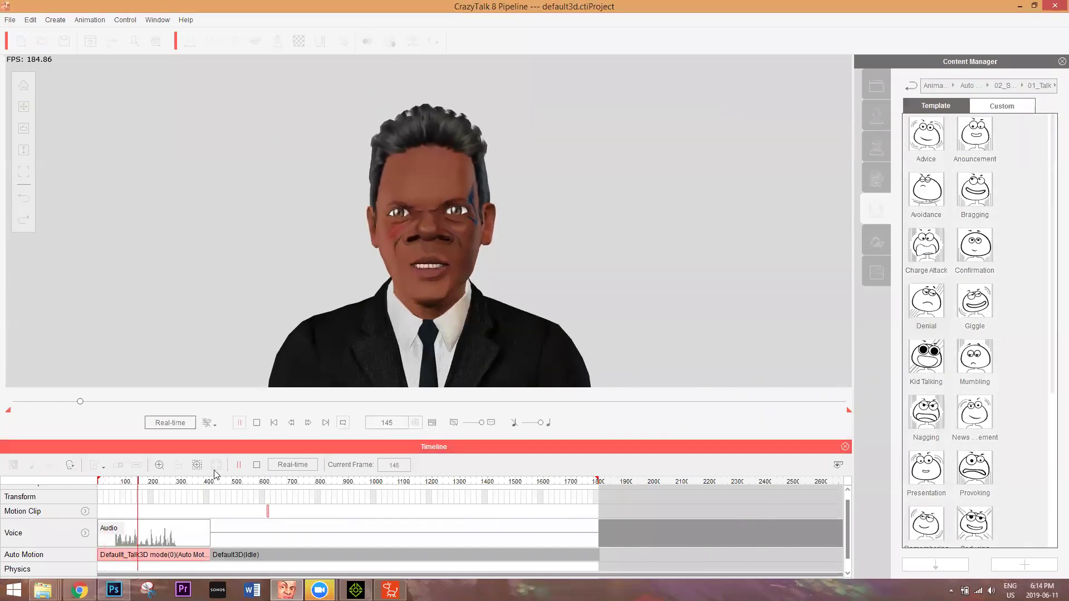
left_click(140, 543)
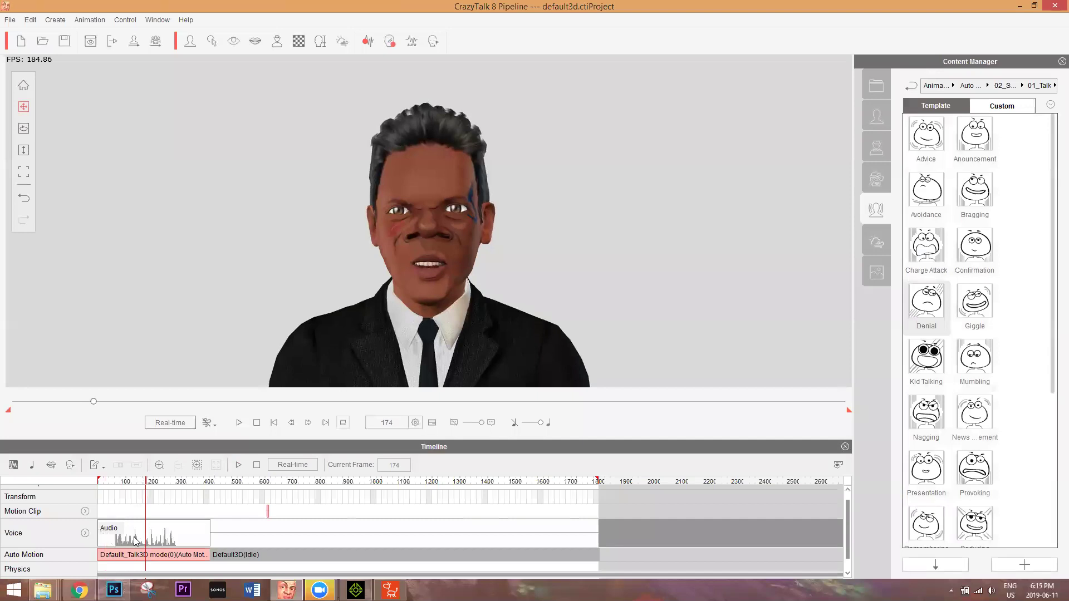
Break the Default_Talk3D mode auto motion clip at frame 59, just before the speech waveform begins
scroll(155, 543, "up", 5)
scroll(156, 542, "down", 4)
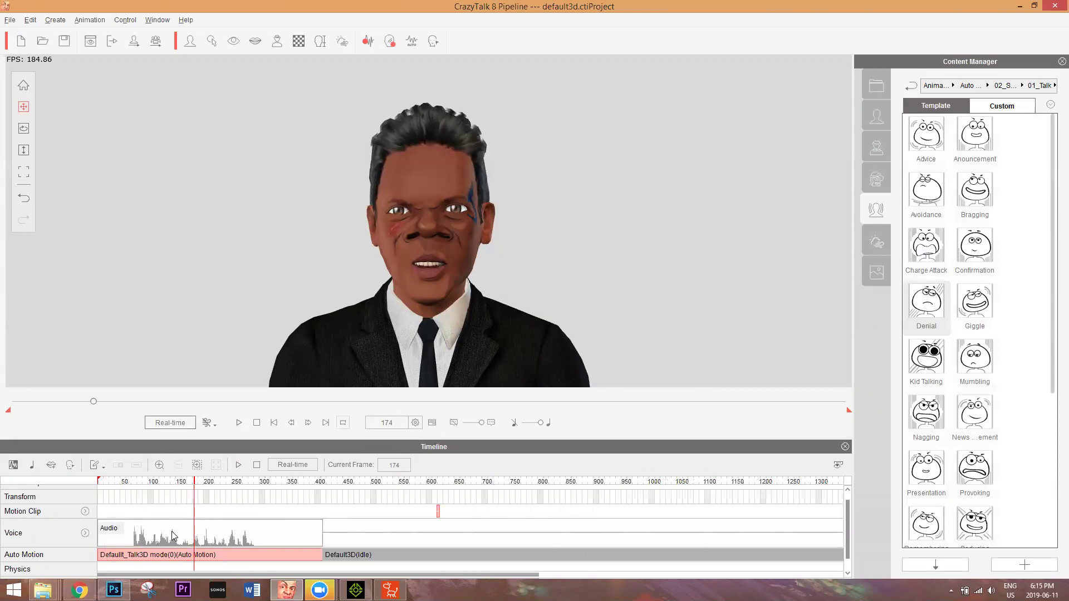
scroll(173, 535, "up", 1)
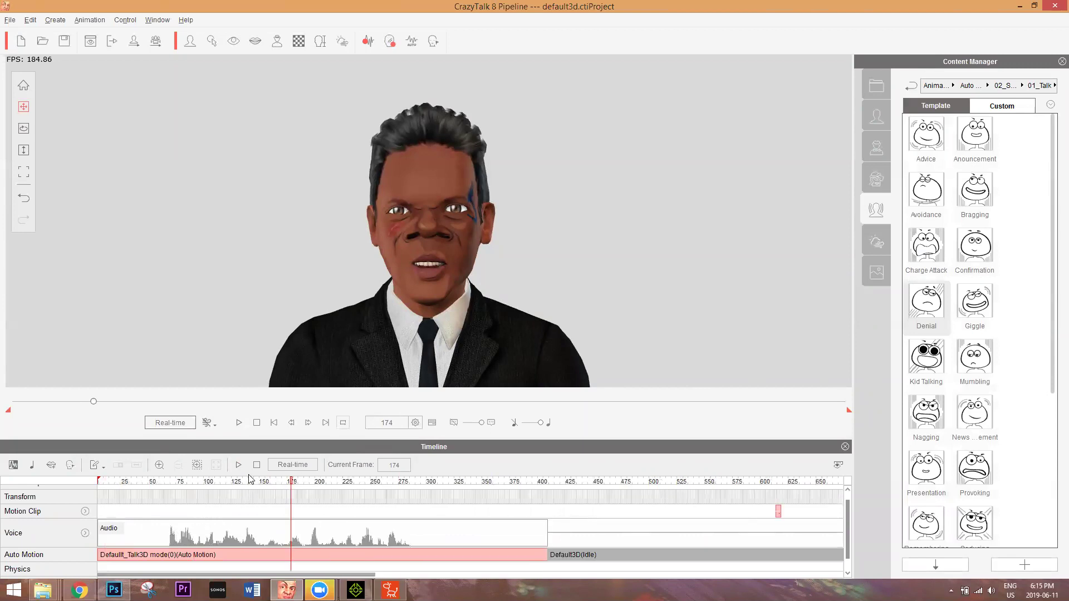
scroll(245, 494, "down", 2)
scroll(222, 512, "up", 2)
left_click(161, 555)
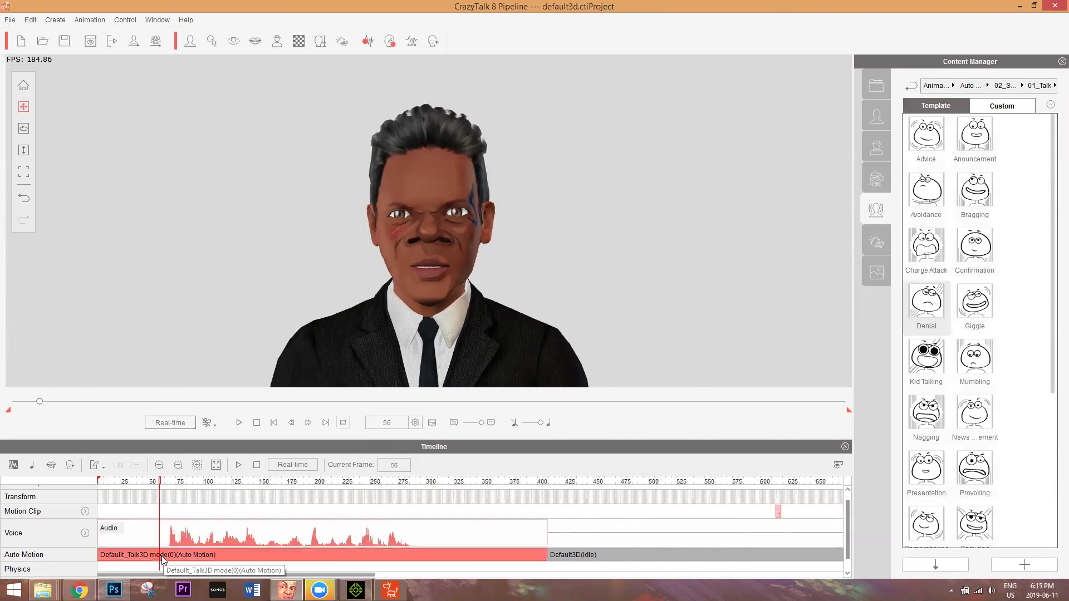
right_click(163, 555)
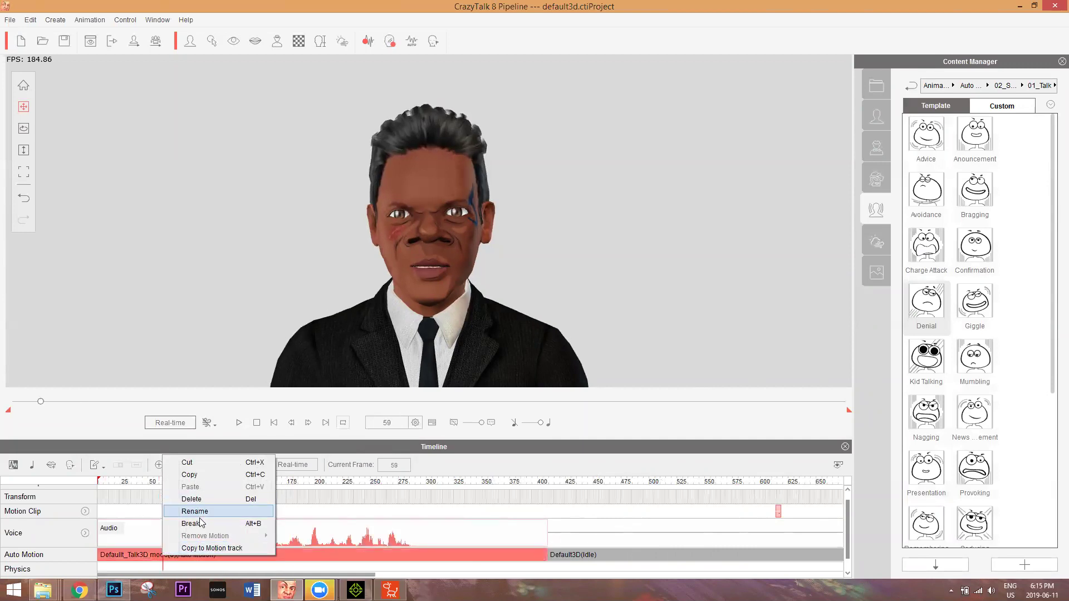
left_click(192, 523)
Delete the silent first segment of the auto motion and move the remaining segment to the timeline's start
left_click(154, 557)
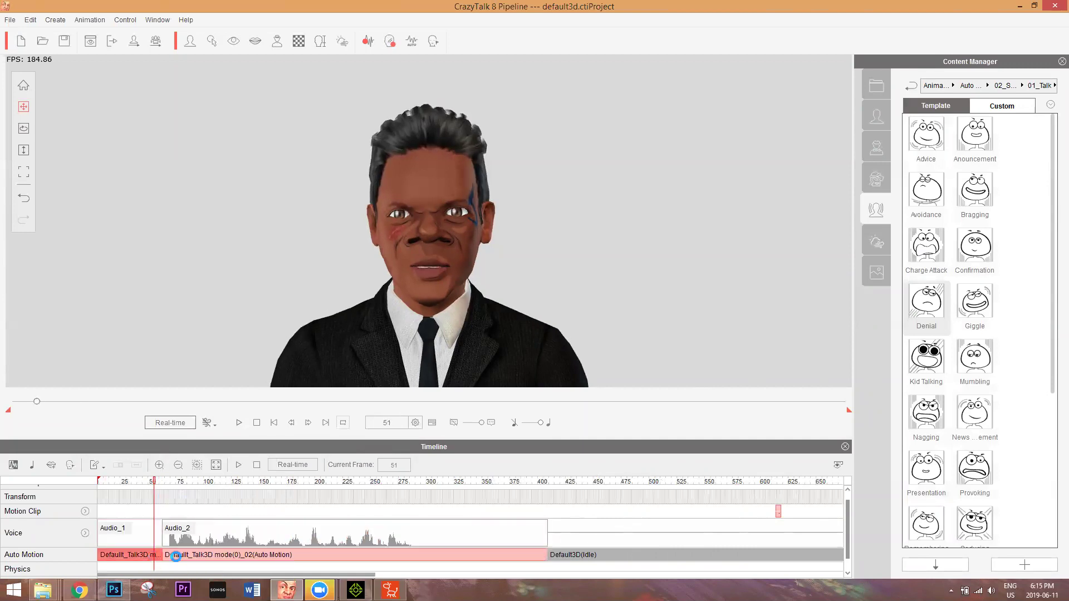
key("Delete")
left_click_drag(222, 555, 97, 554)
Expand the voice track to show its lip keys and select the key at frame 18
left_click(109, 482)
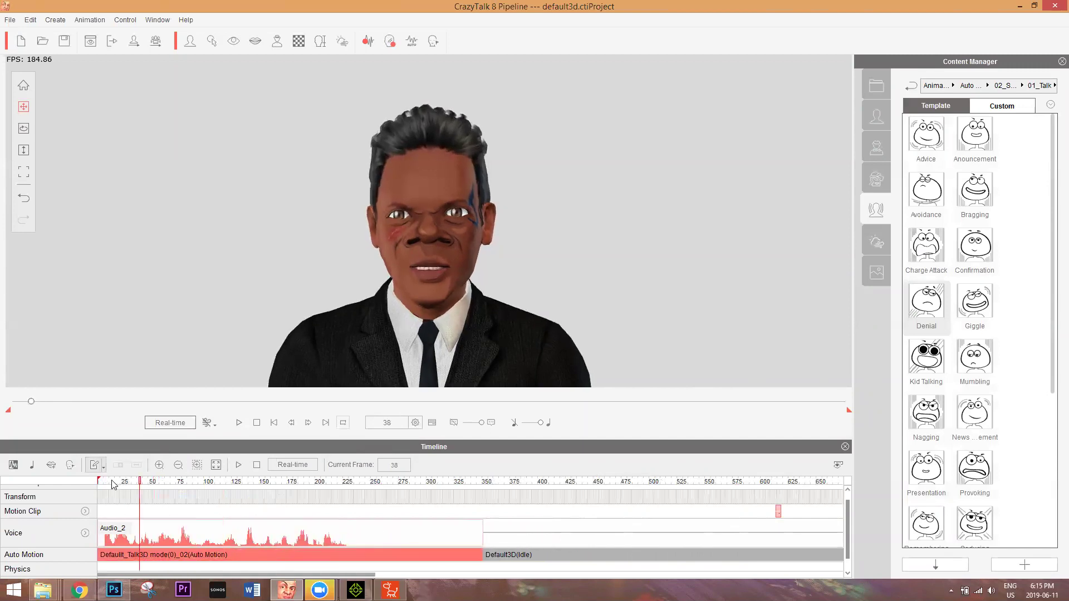
left_click(85, 533)
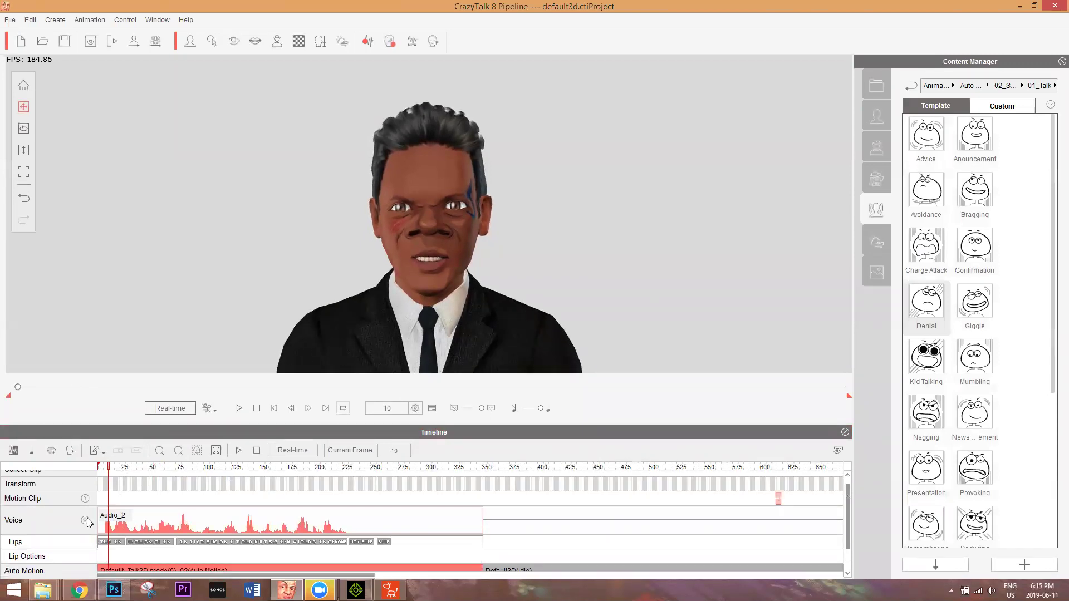
scroll(140, 520, "up", 3)
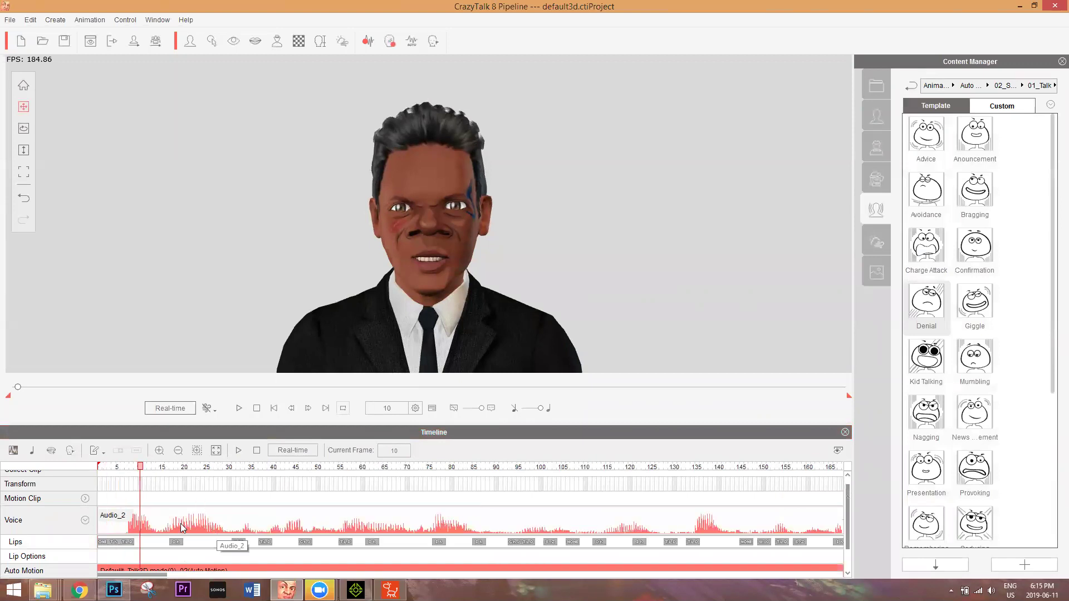
left_click(177, 541)
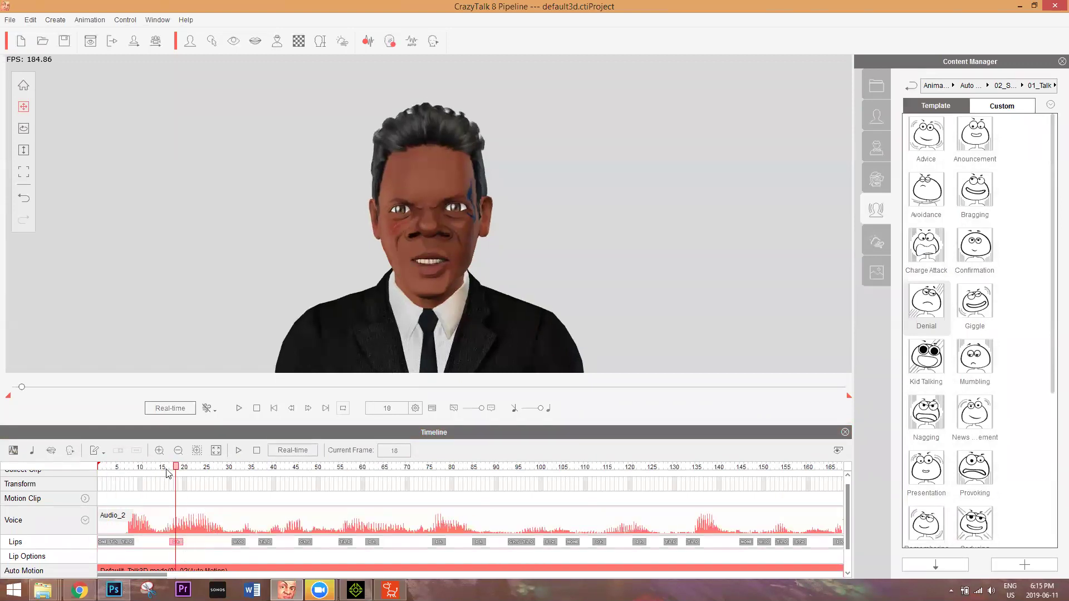
Move the lip key just after frame 30 to frame 28 and change its lip shape to S_Z
left_click_drag(176, 467, 221, 466)
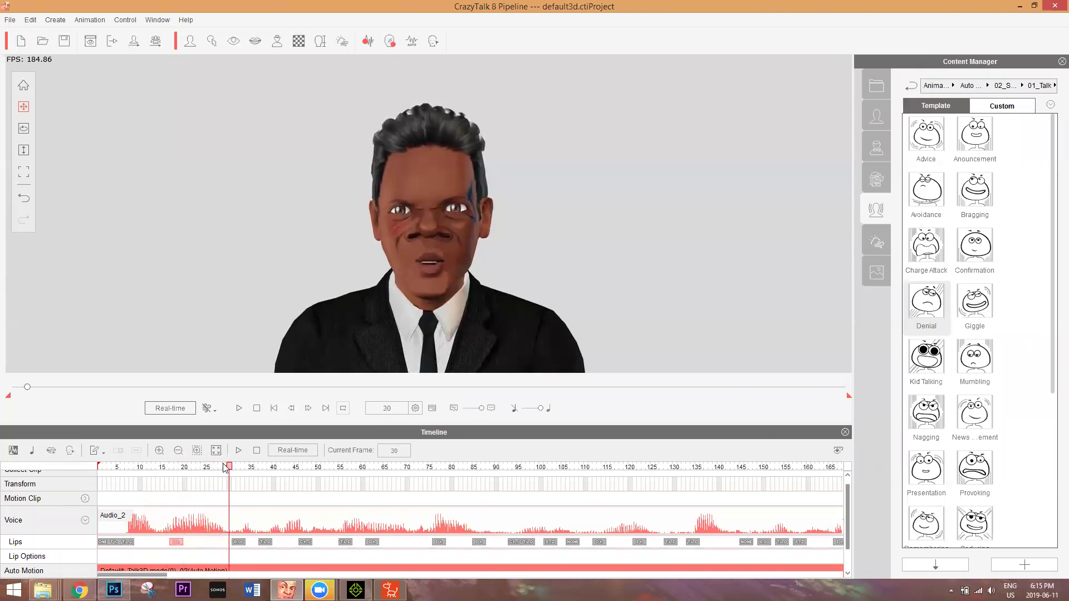
left_click_drag(237, 542, 221, 544)
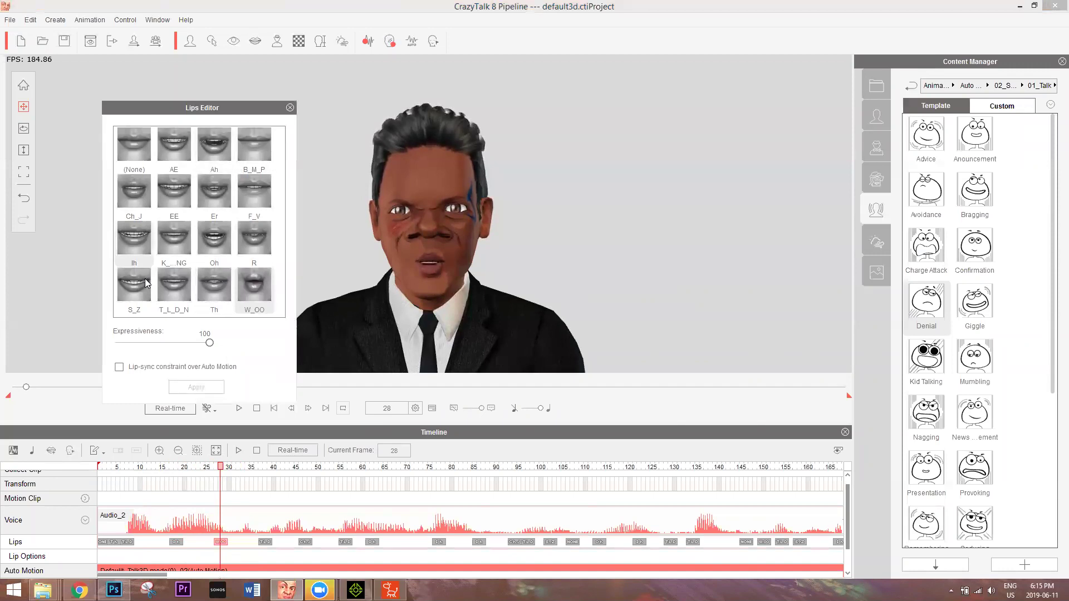
left_click(143, 279)
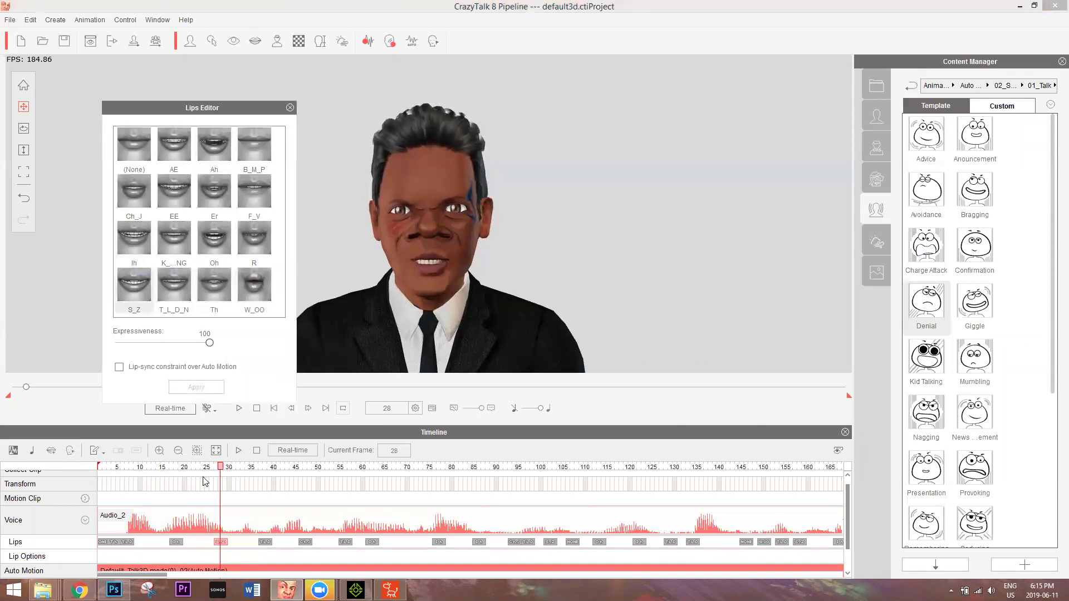
Scrub the timeline past the edited lip key to frame 44 and back, and reselect the key at frame 28
left_click_drag(221, 468, 259, 465)
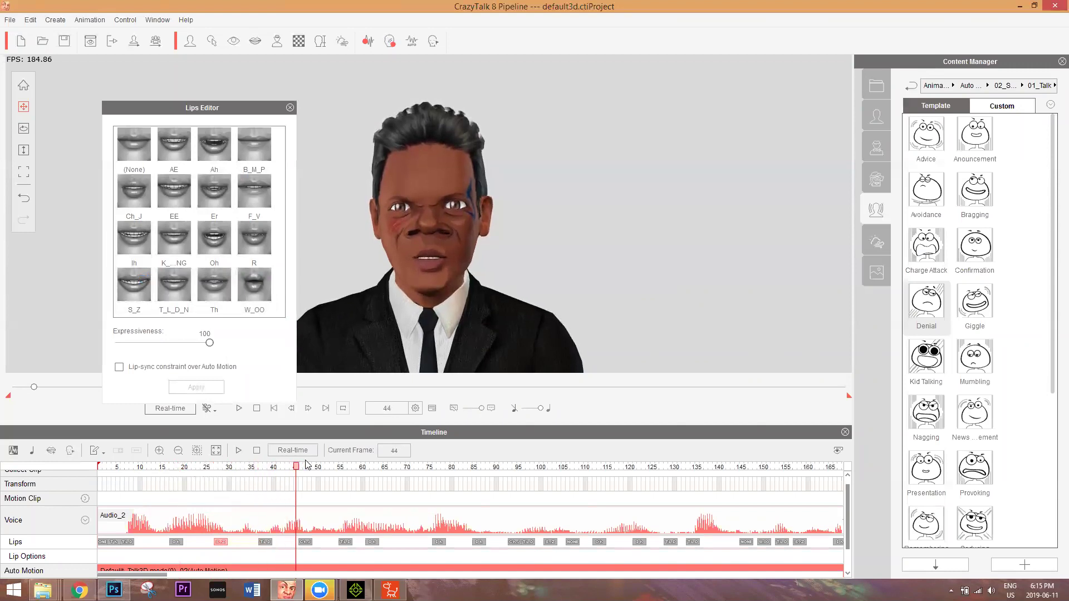
left_click(230, 468)
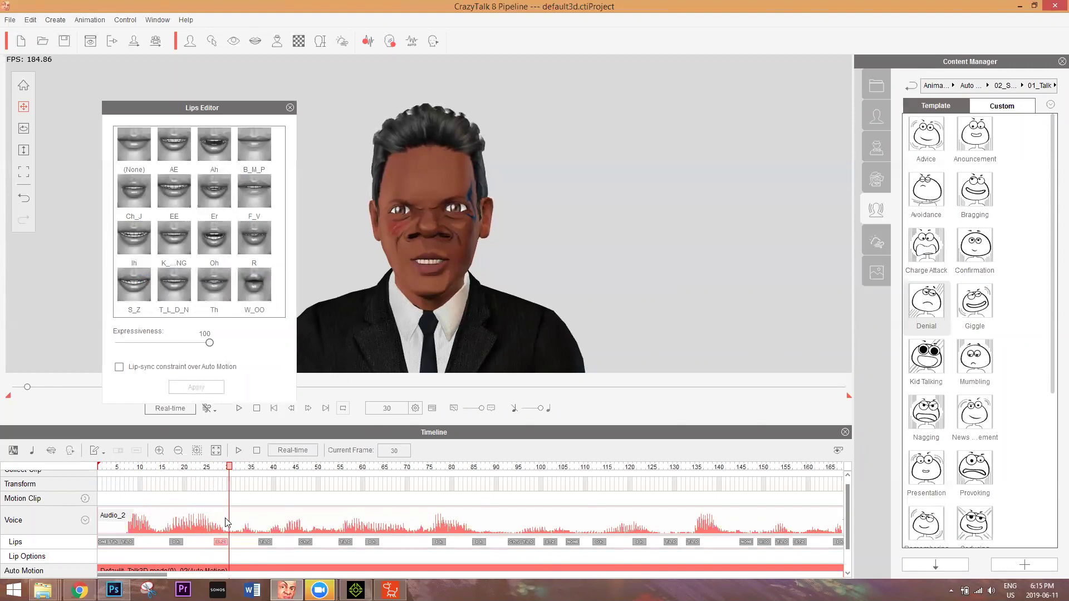
left_click(223, 543)
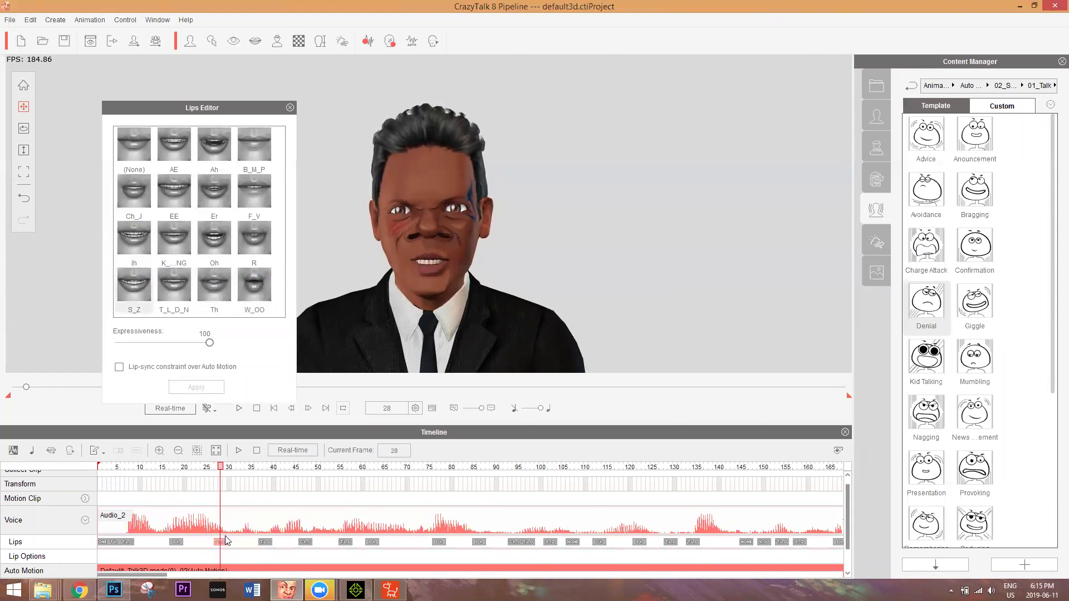
Try the lip key's Expressiveness adjustment and switch Lip-sync constraint over Auto Motion on and off again
left_click_drag(210, 343, 229, 360)
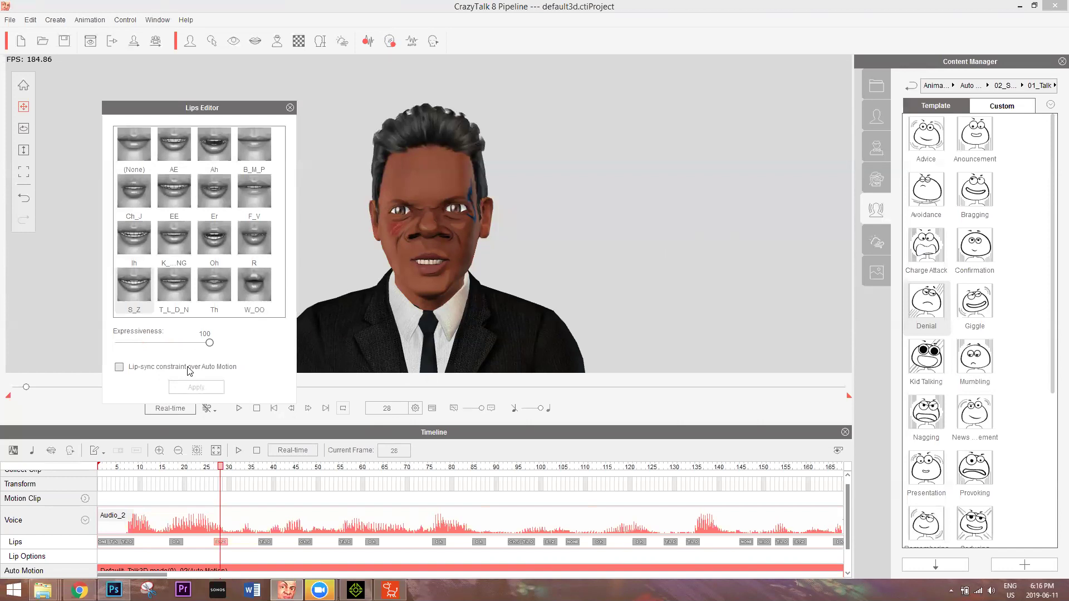
left_click(119, 368)
left_click(120, 368)
scroll(292, 517, "down", 2)
scroll(290, 519, "up", 3)
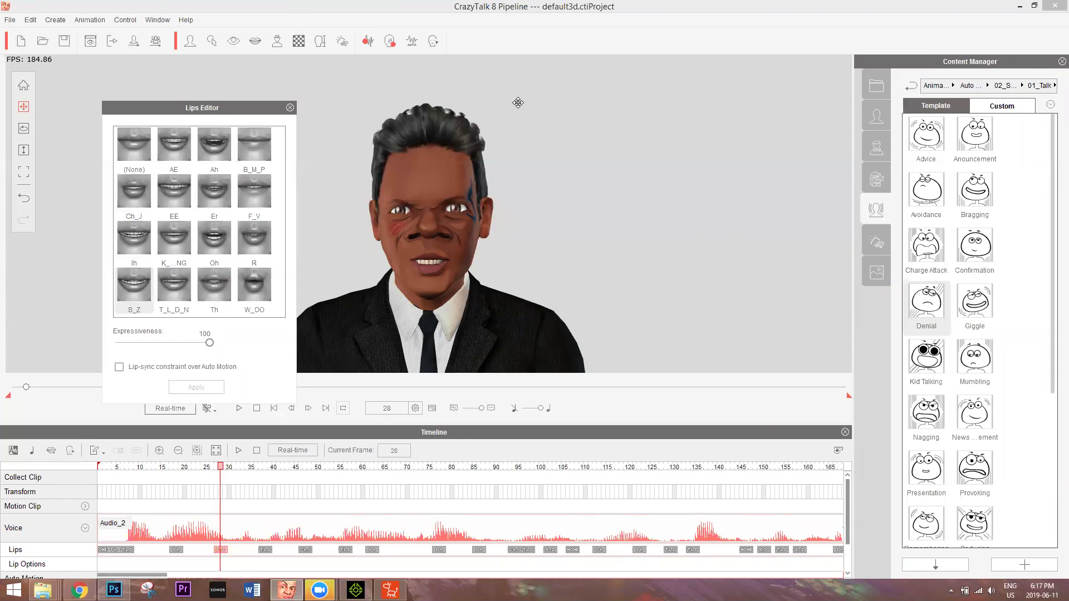
Start leaving the Zoom meeting
key("alt+q")
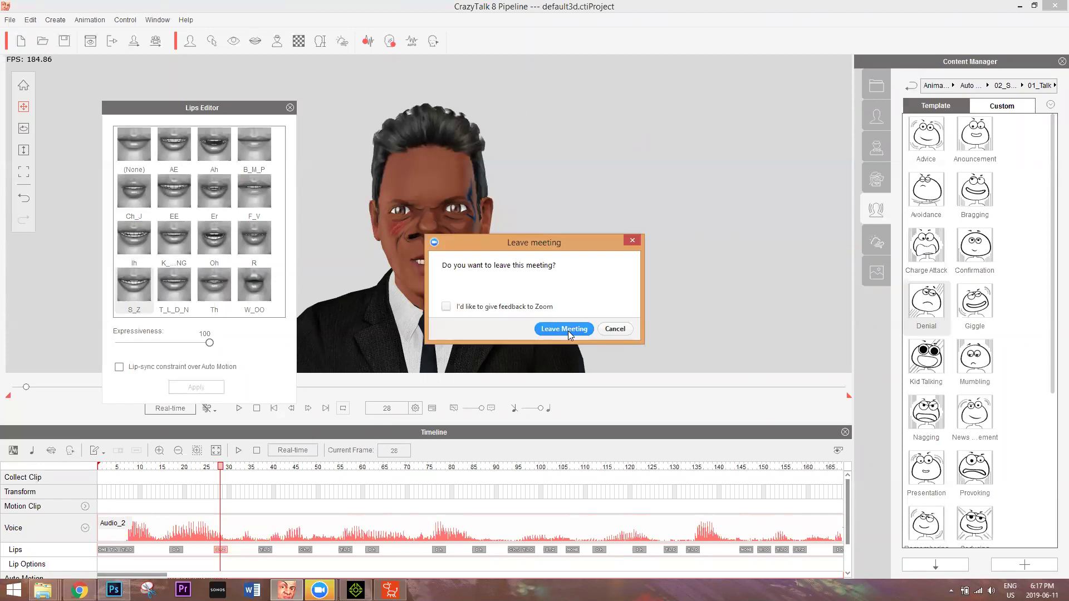